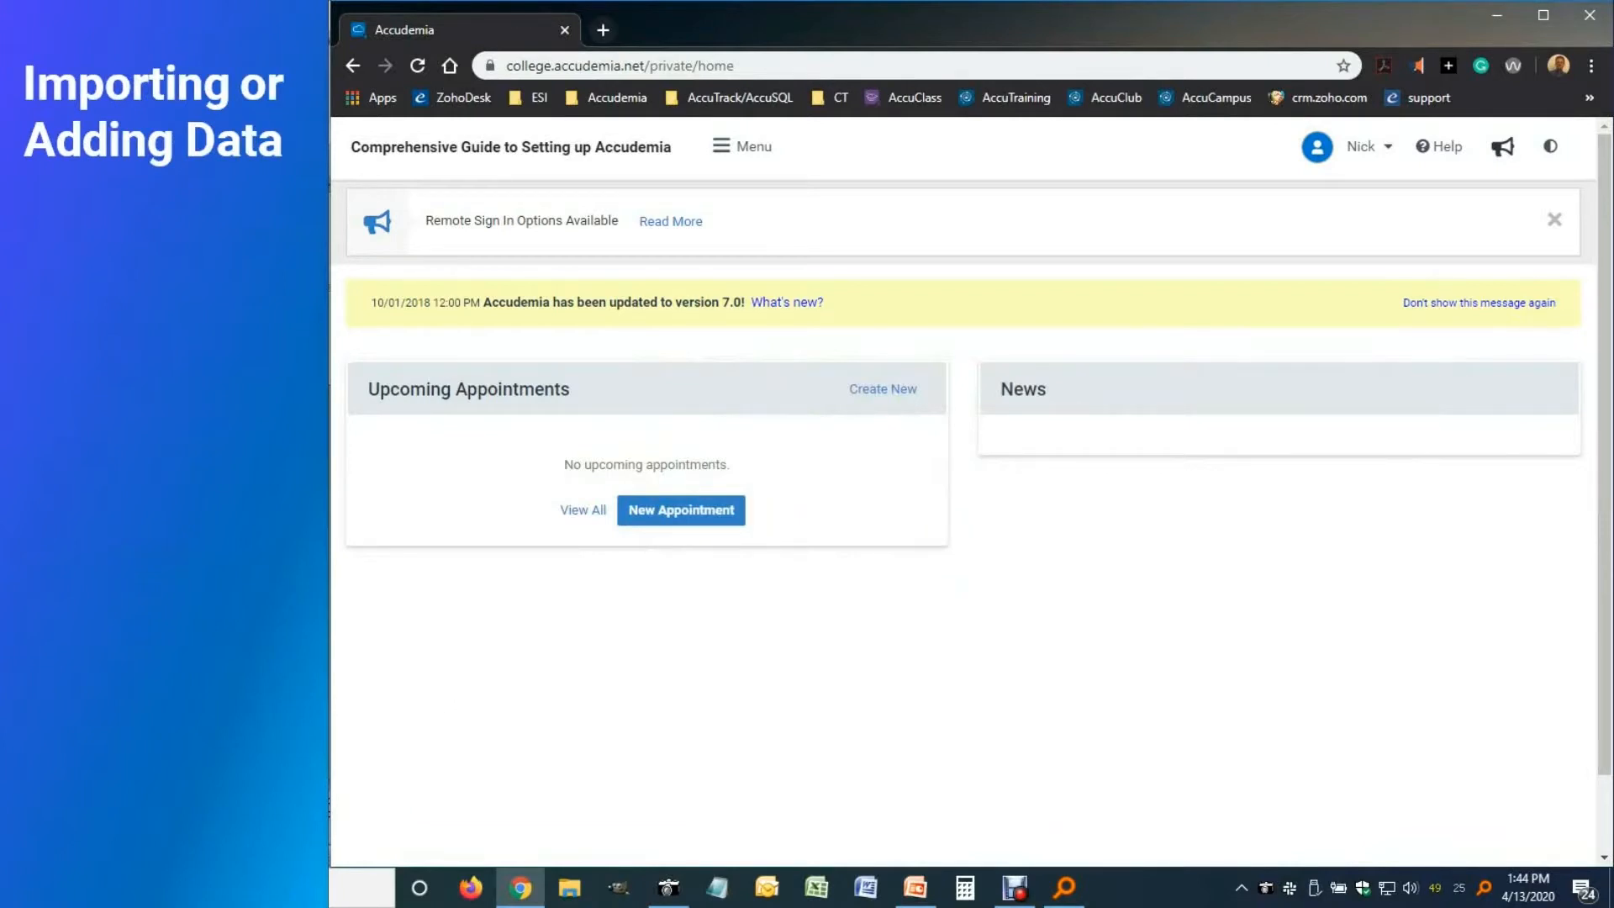
# Switch to the presentation slides and advance to the next slide
pyautogui.scroll(-1, 971, 496)
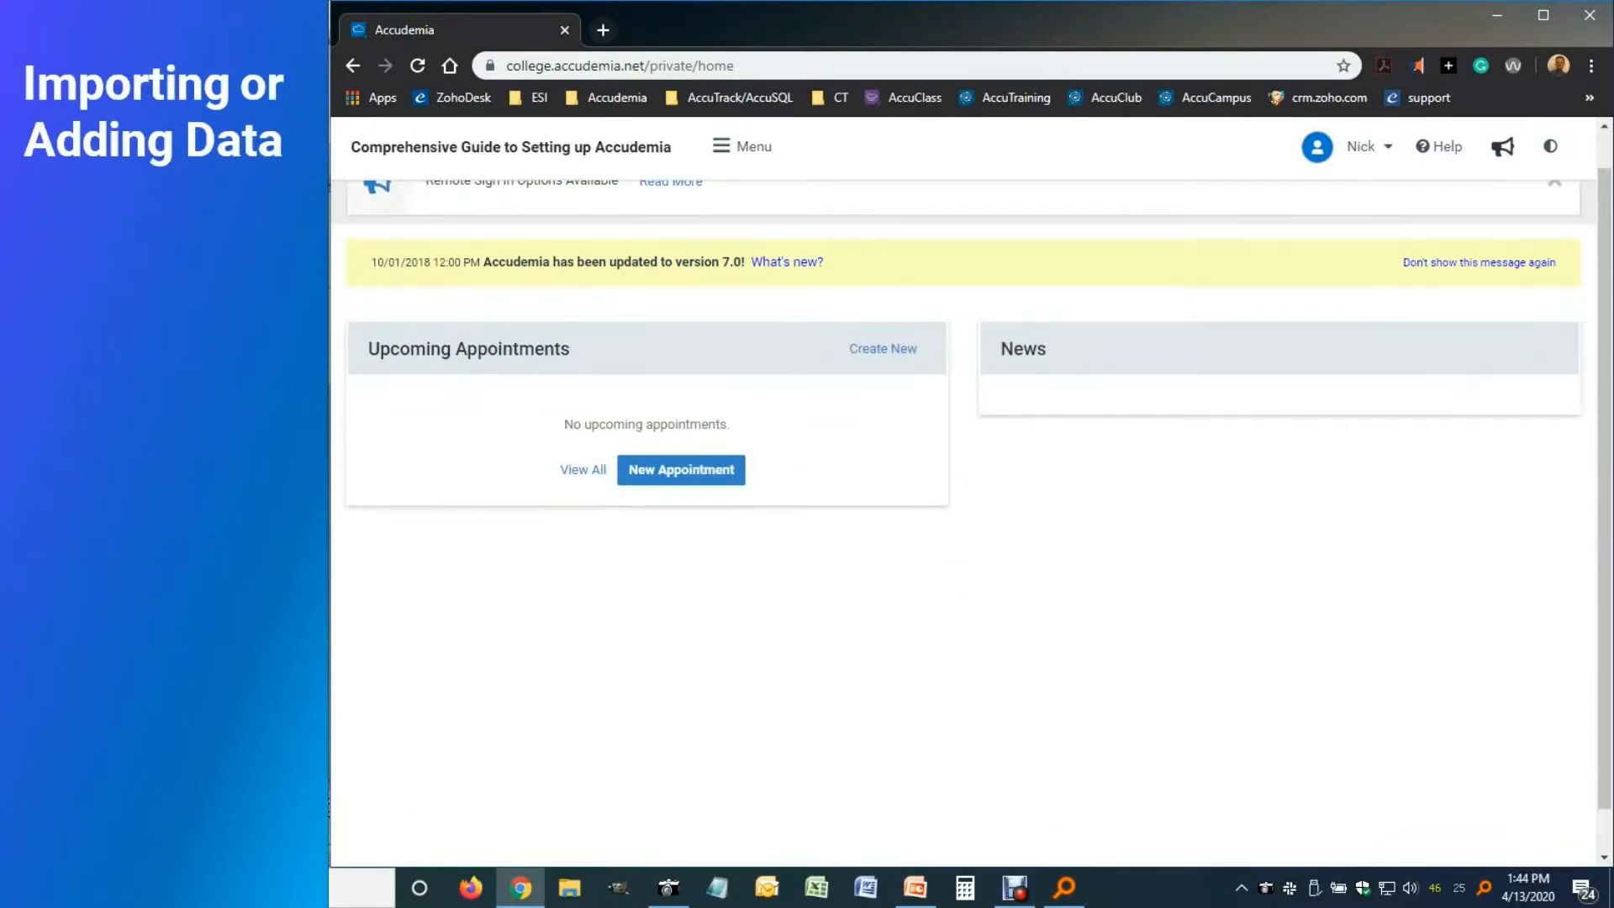
pyautogui.scroll(1, 971, 496)
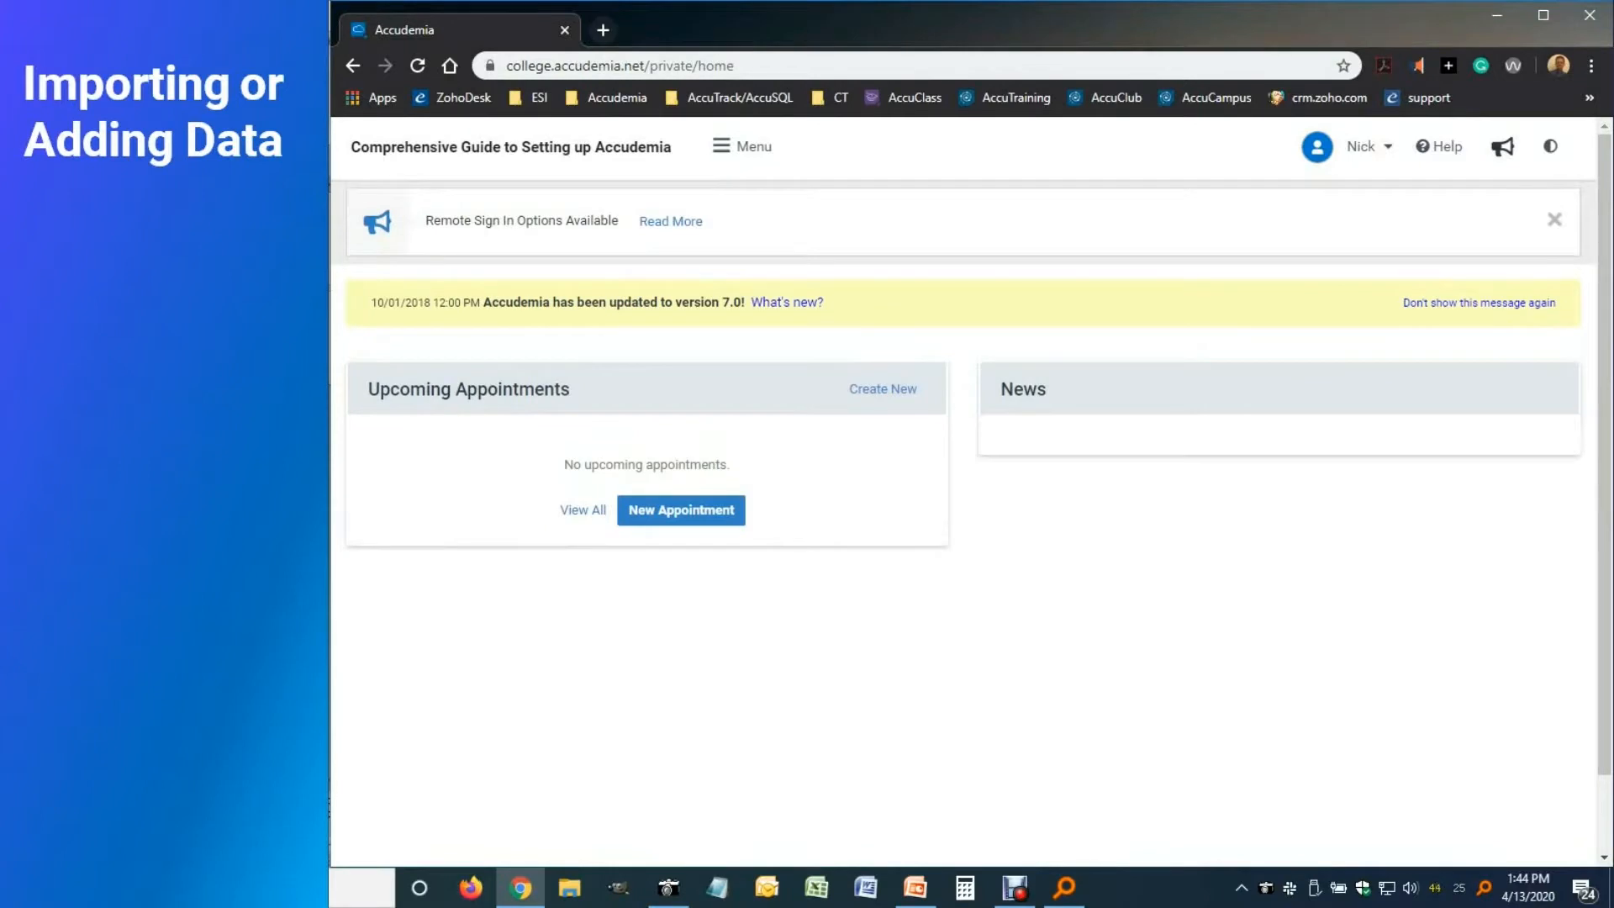
pyautogui.hotkey('alt', 'Tab')
pyautogui.press('pagedown')
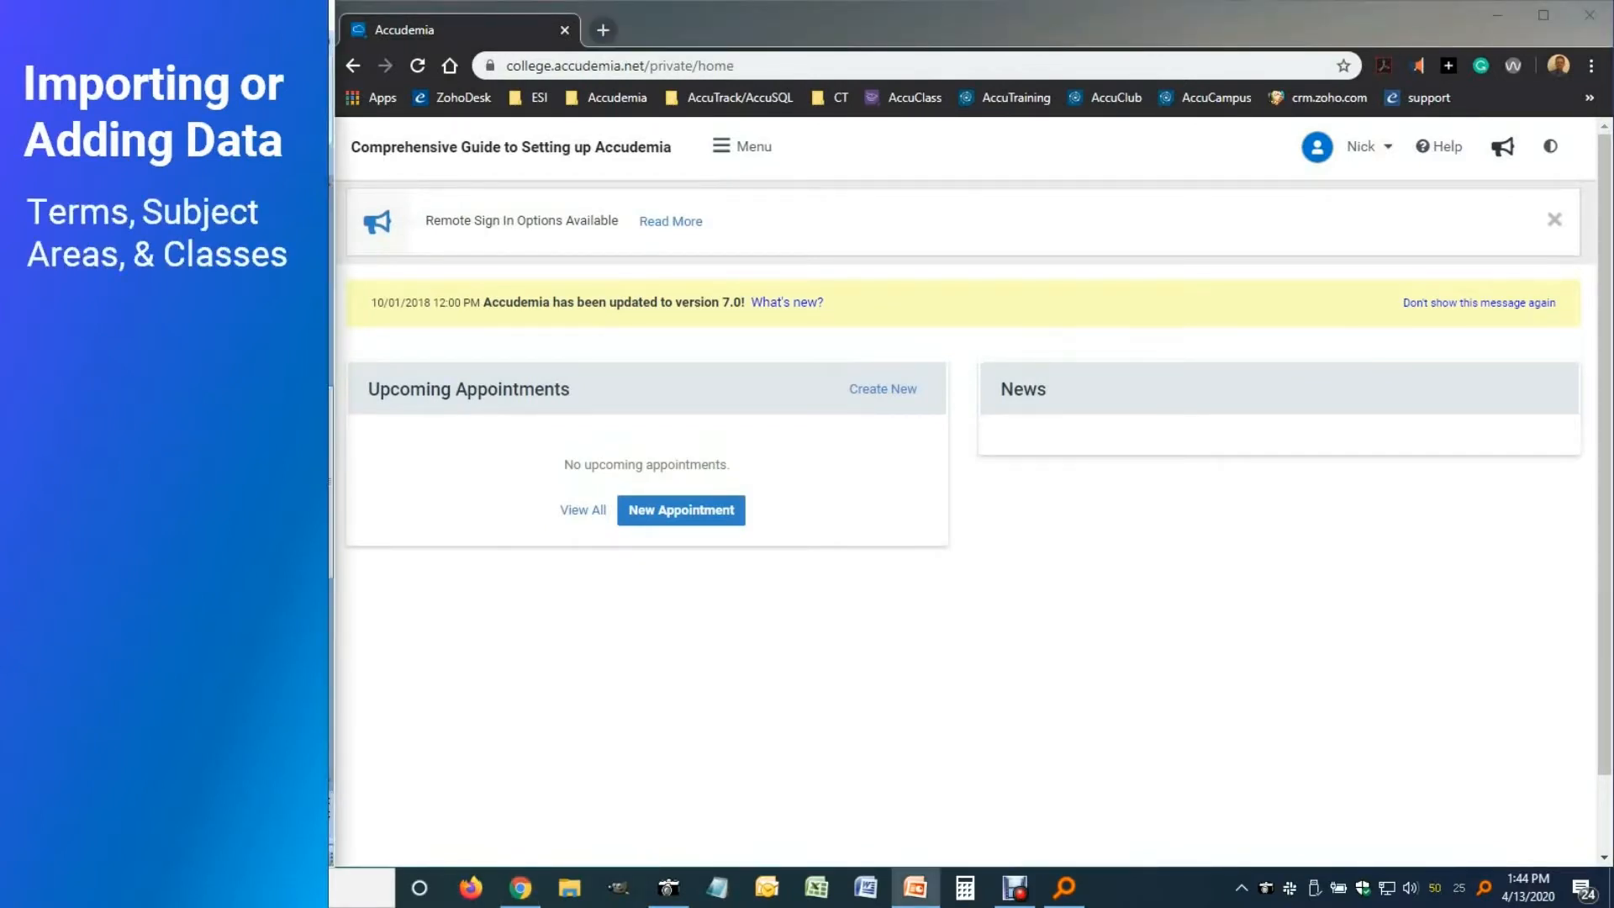
# Go to Administration > Subject Areas and start a new subject area
pyautogui.click(763, 156)
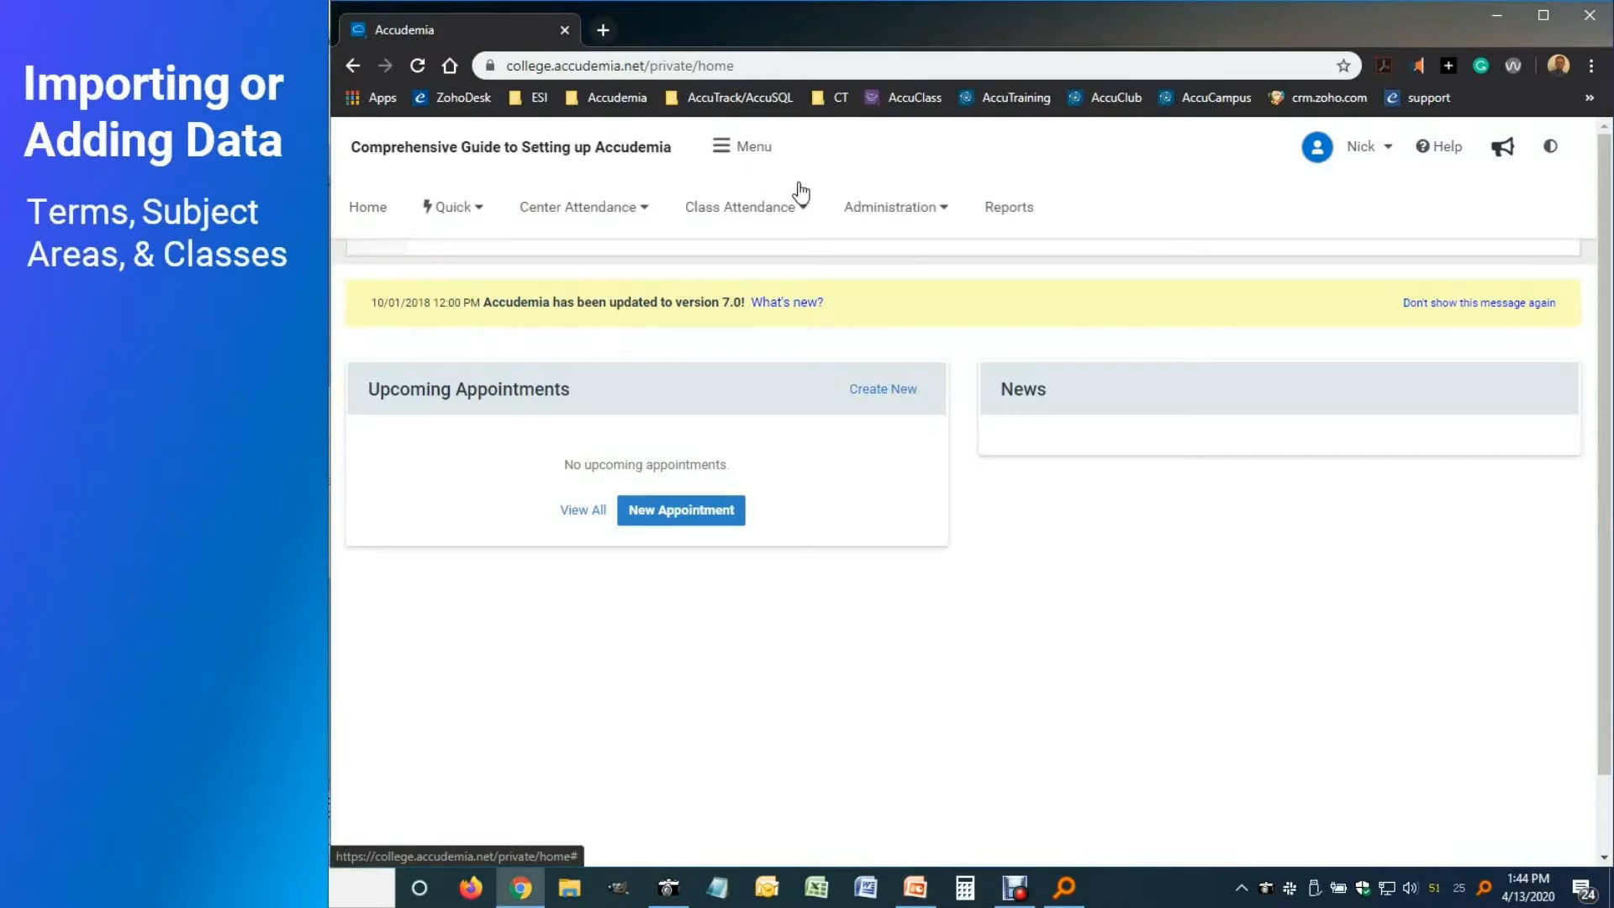
pyautogui.click(882, 215)
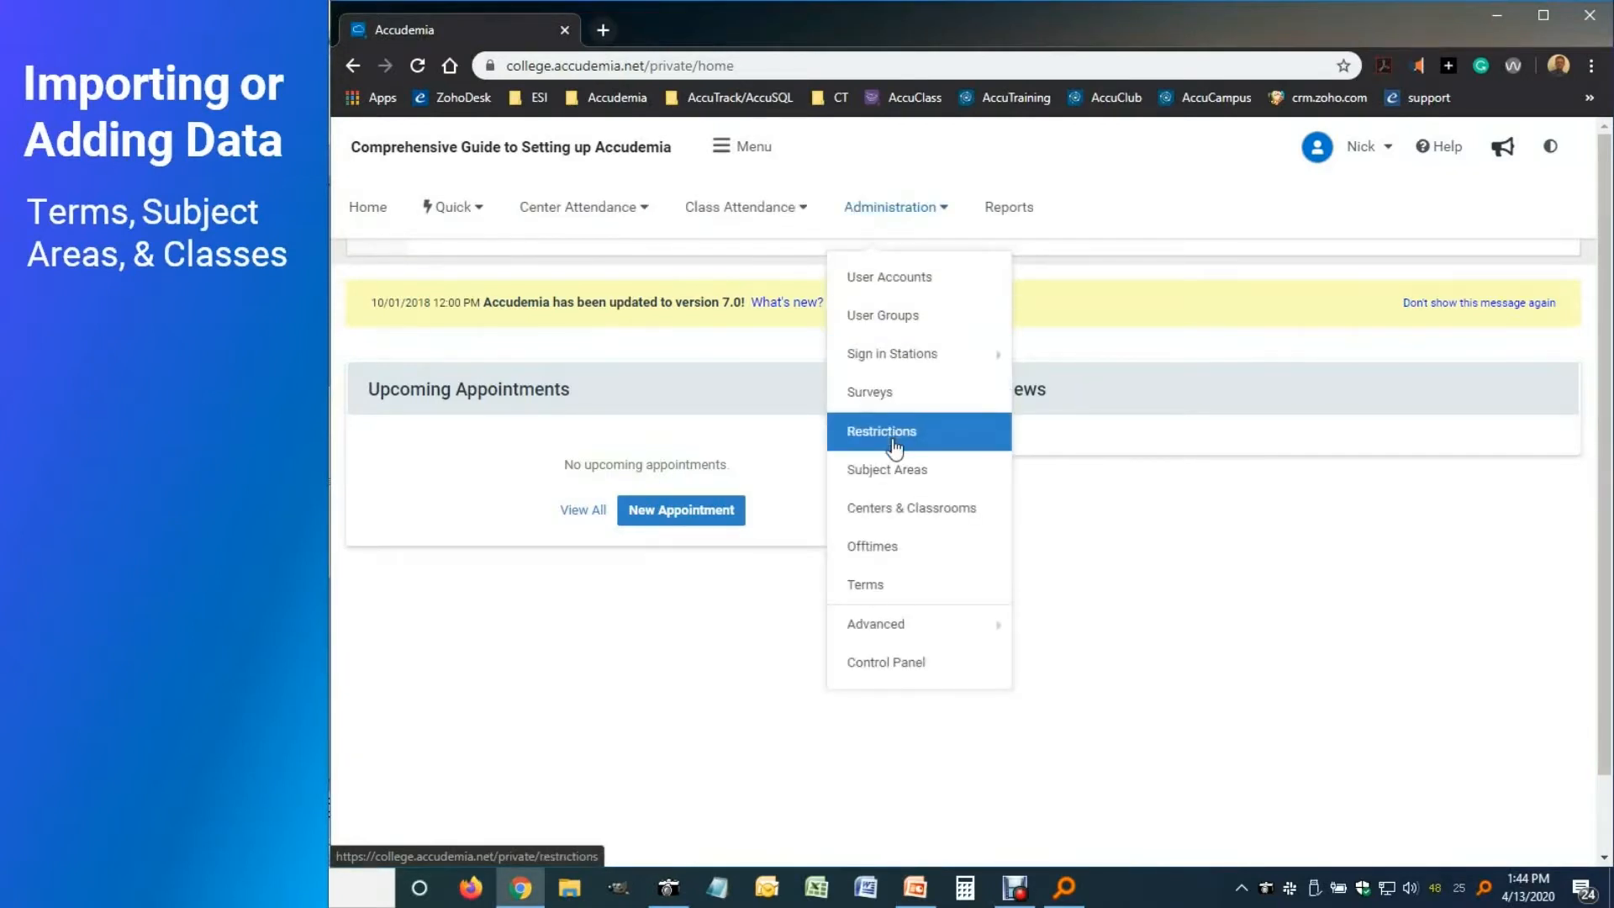
pyautogui.click(889, 475)
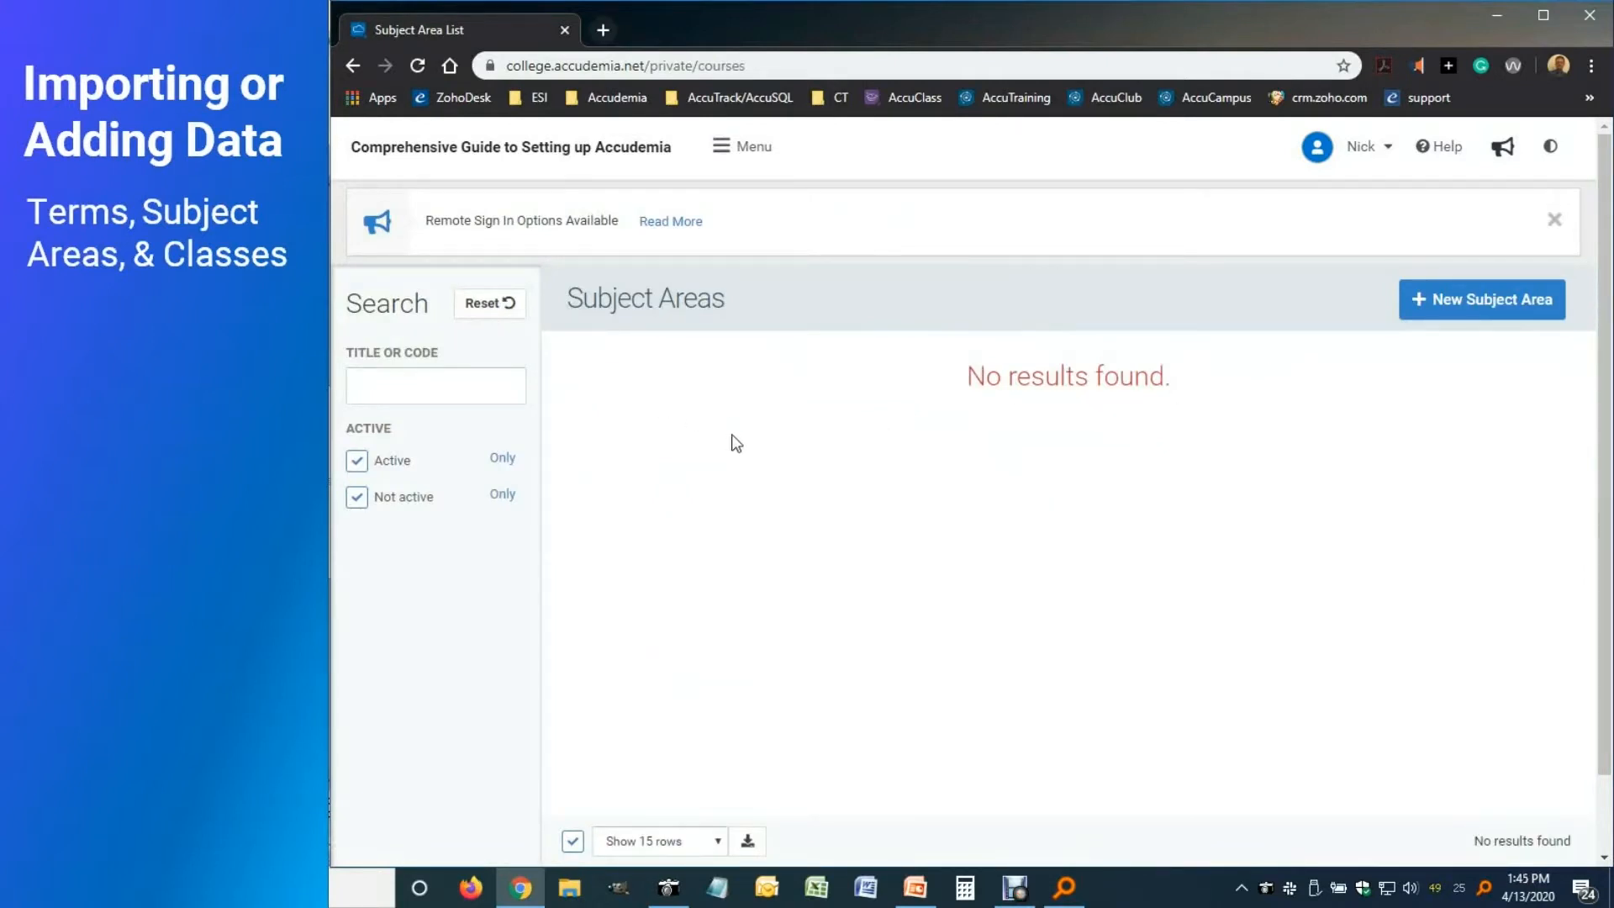
pyautogui.click(1433, 320)
# Enter code MAT-101, title College Algebra I, and enable Has scheduled classes
pyautogui.click(896, 426)
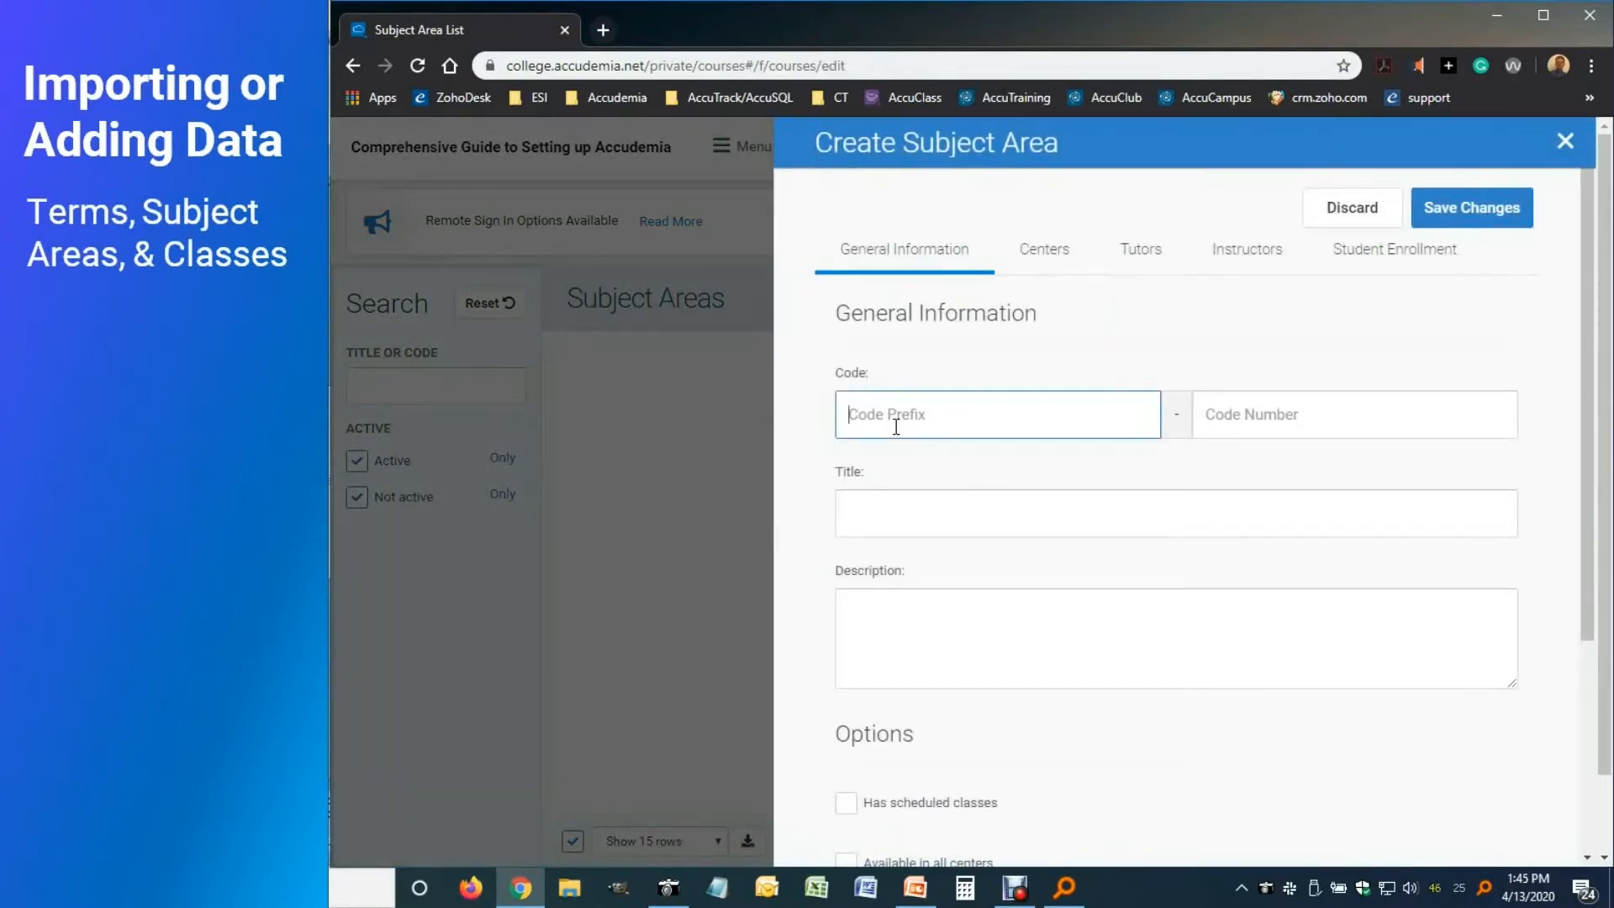
pyautogui.write('MAT')
pyautogui.click(1236, 417)
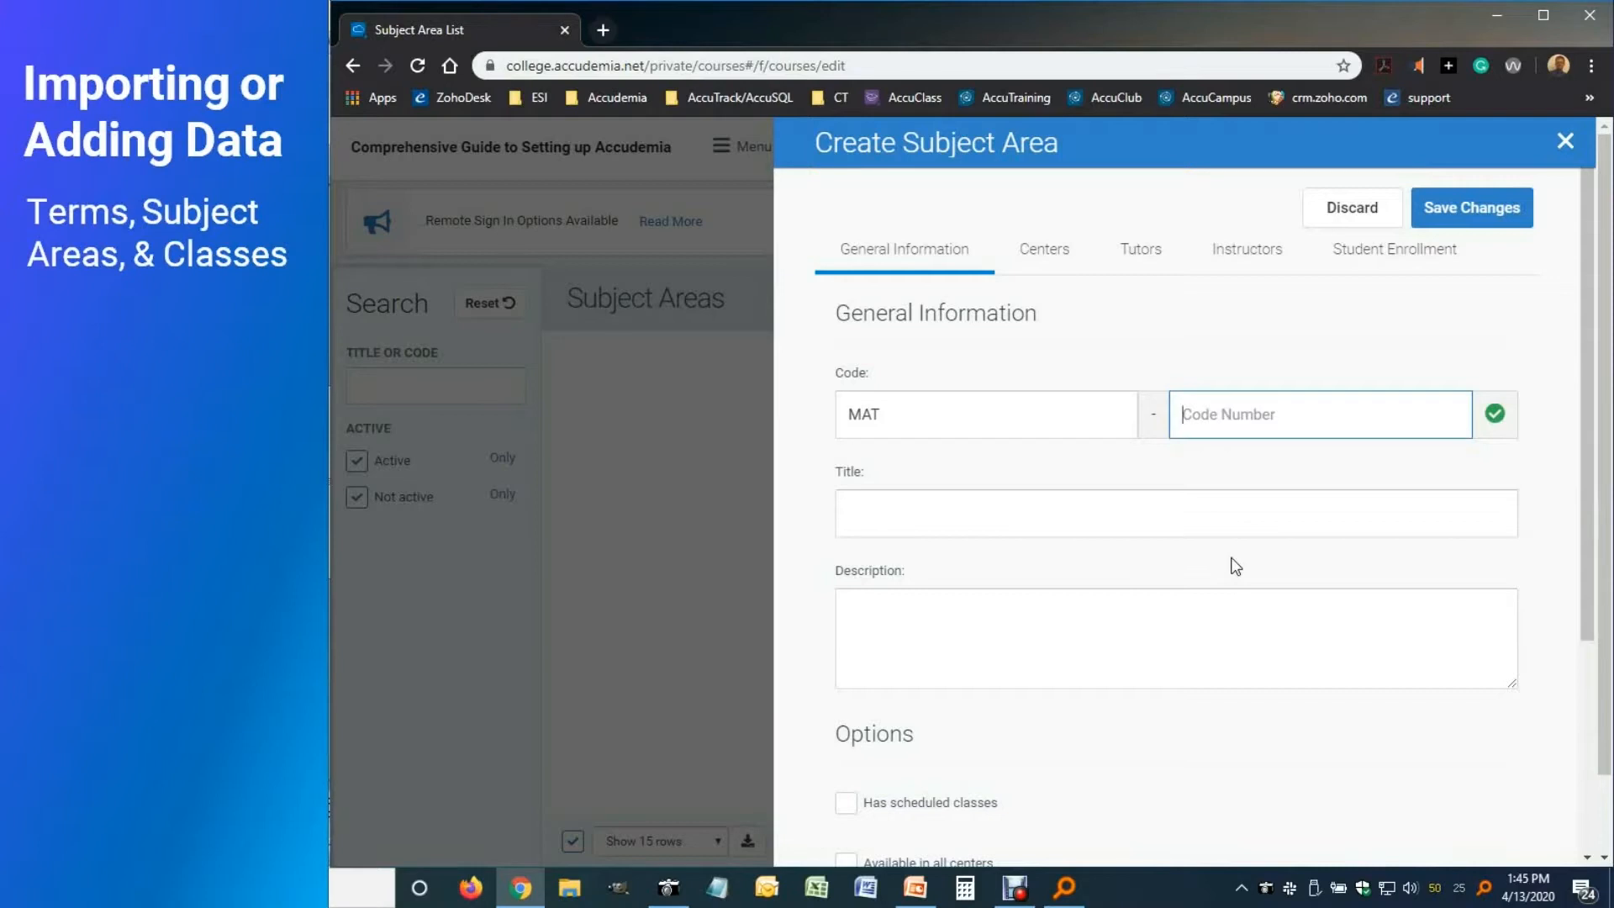
pyautogui.write('101')
pyautogui.click(1101, 513)
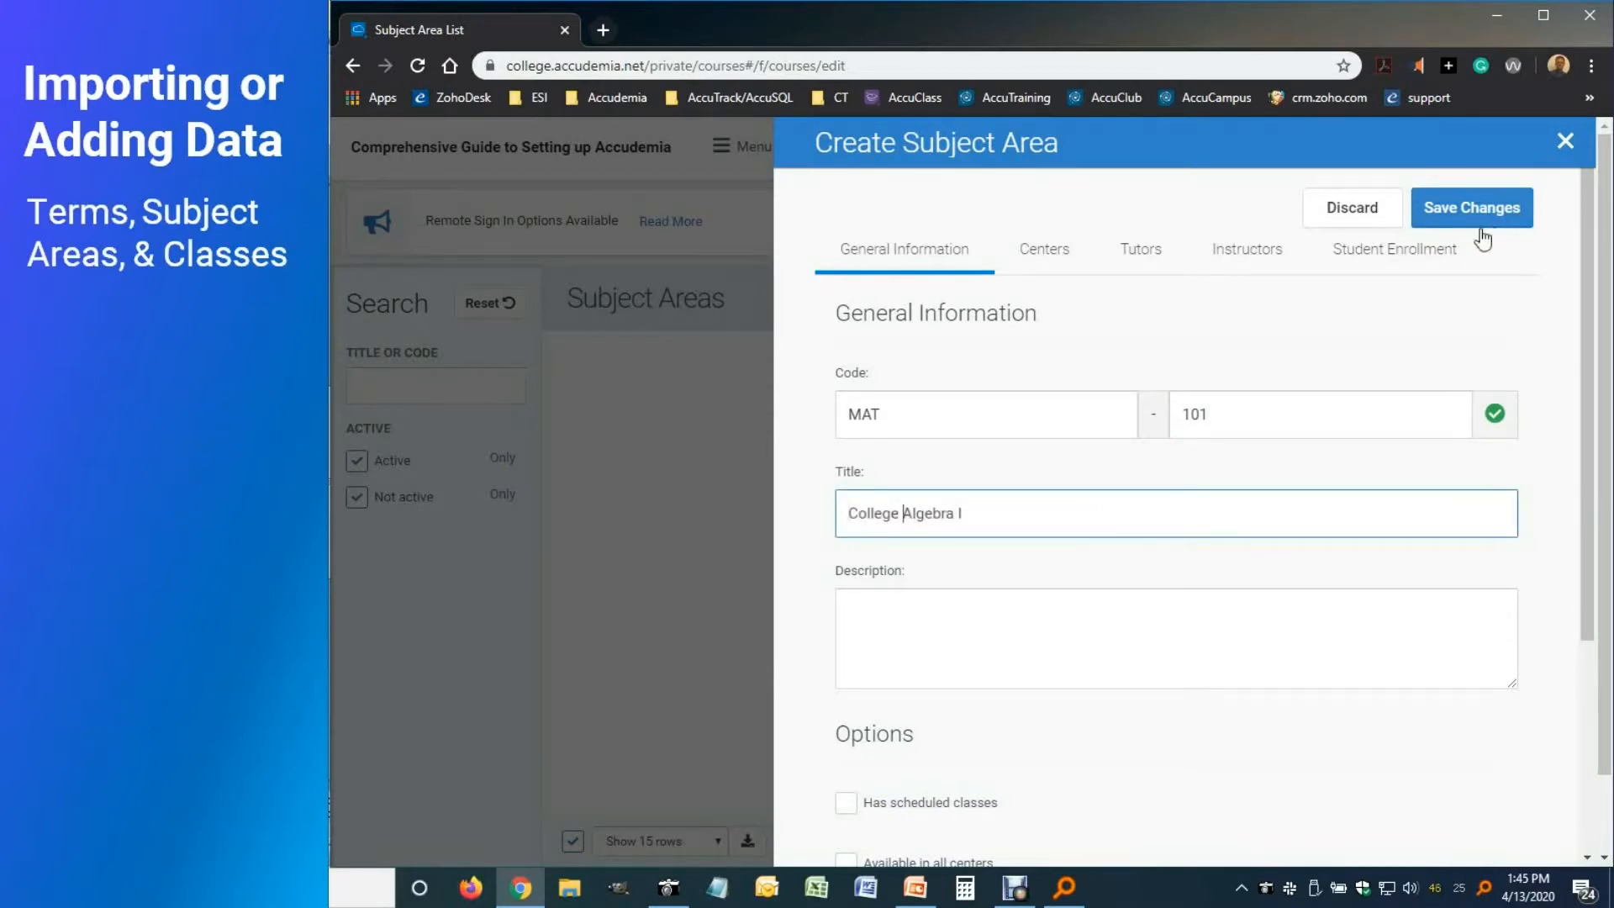
pyautogui.click(900, 512)
pyautogui.click(846, 803)
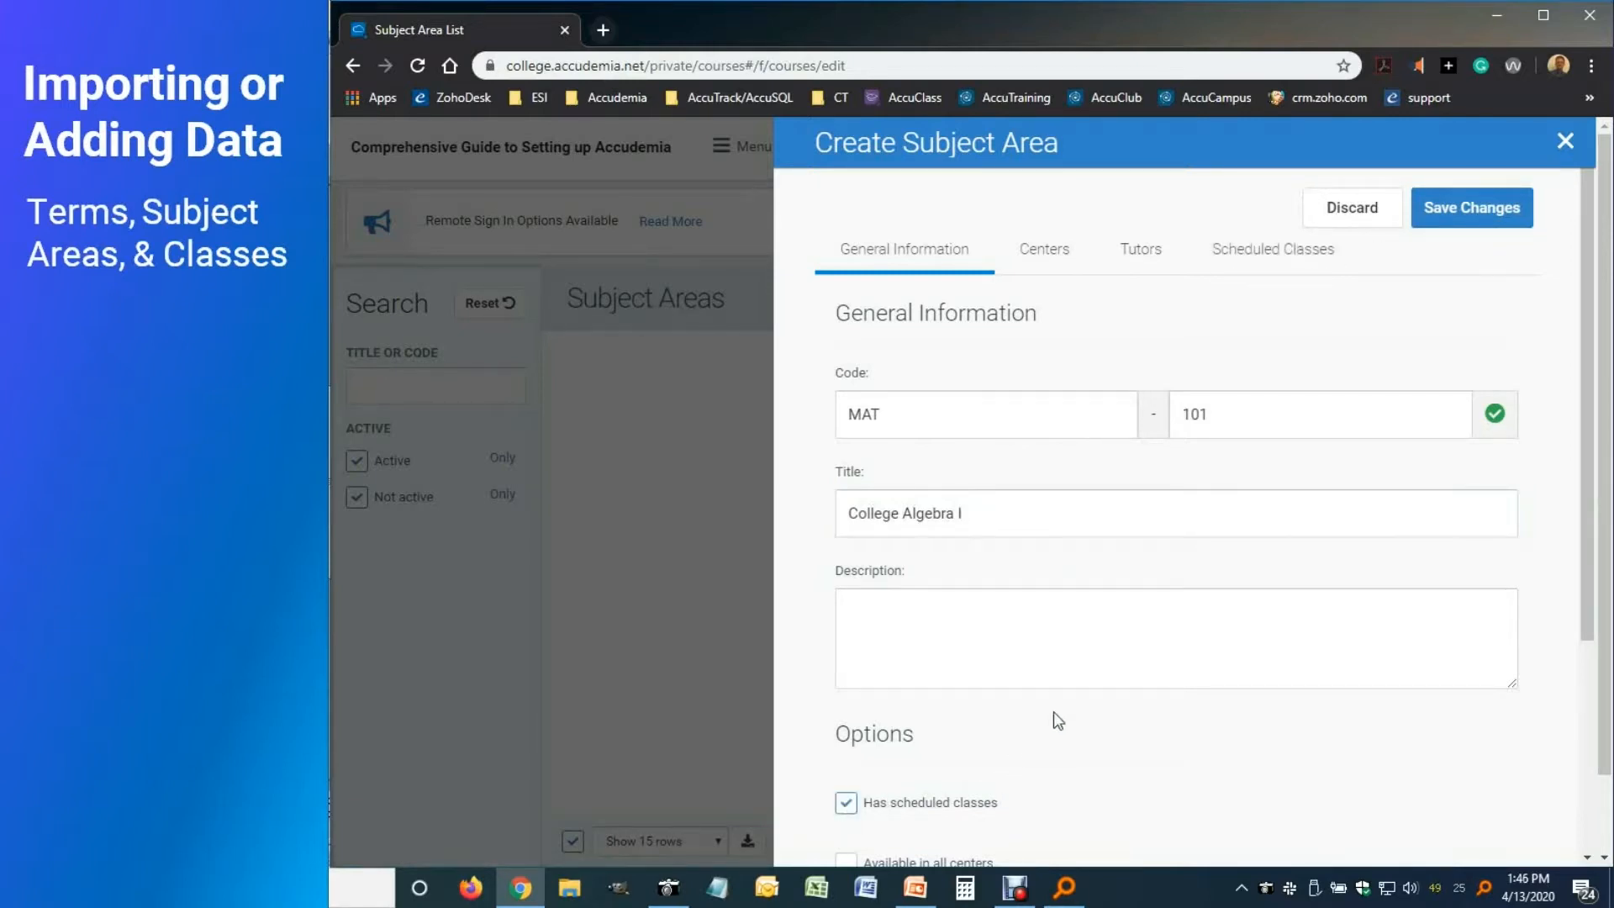
# Add class section 01 with CRN 351346 to MAT-101, then save College Algebra I
pyautogui.click(1261, 269)
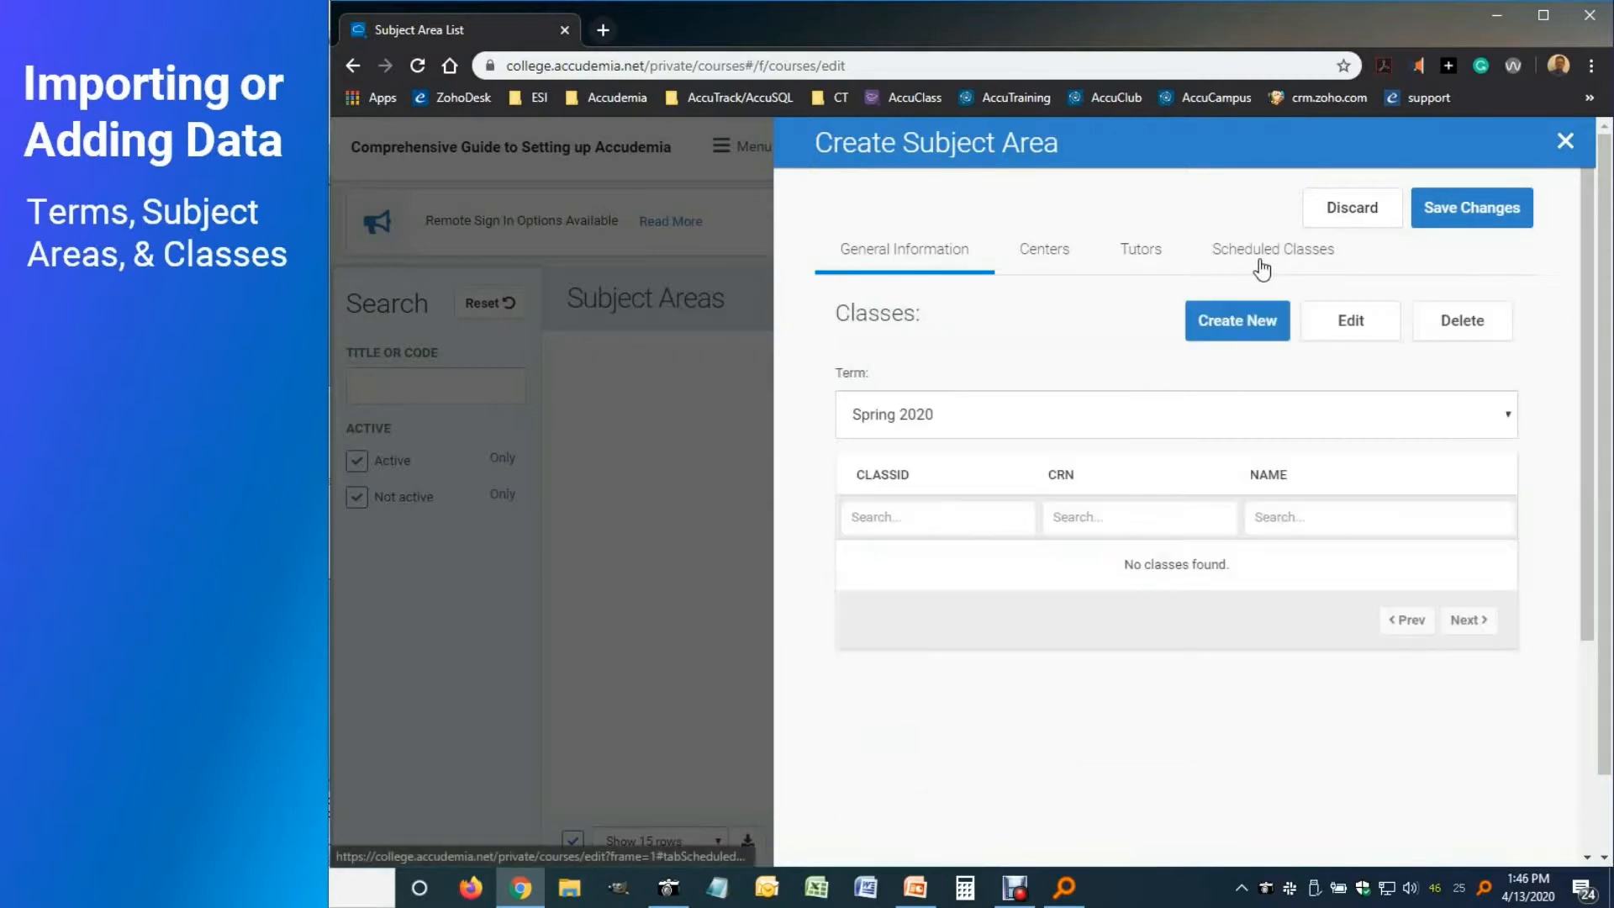
pyautogui.click(1219, 340)
pyautogui.click(887, 503)
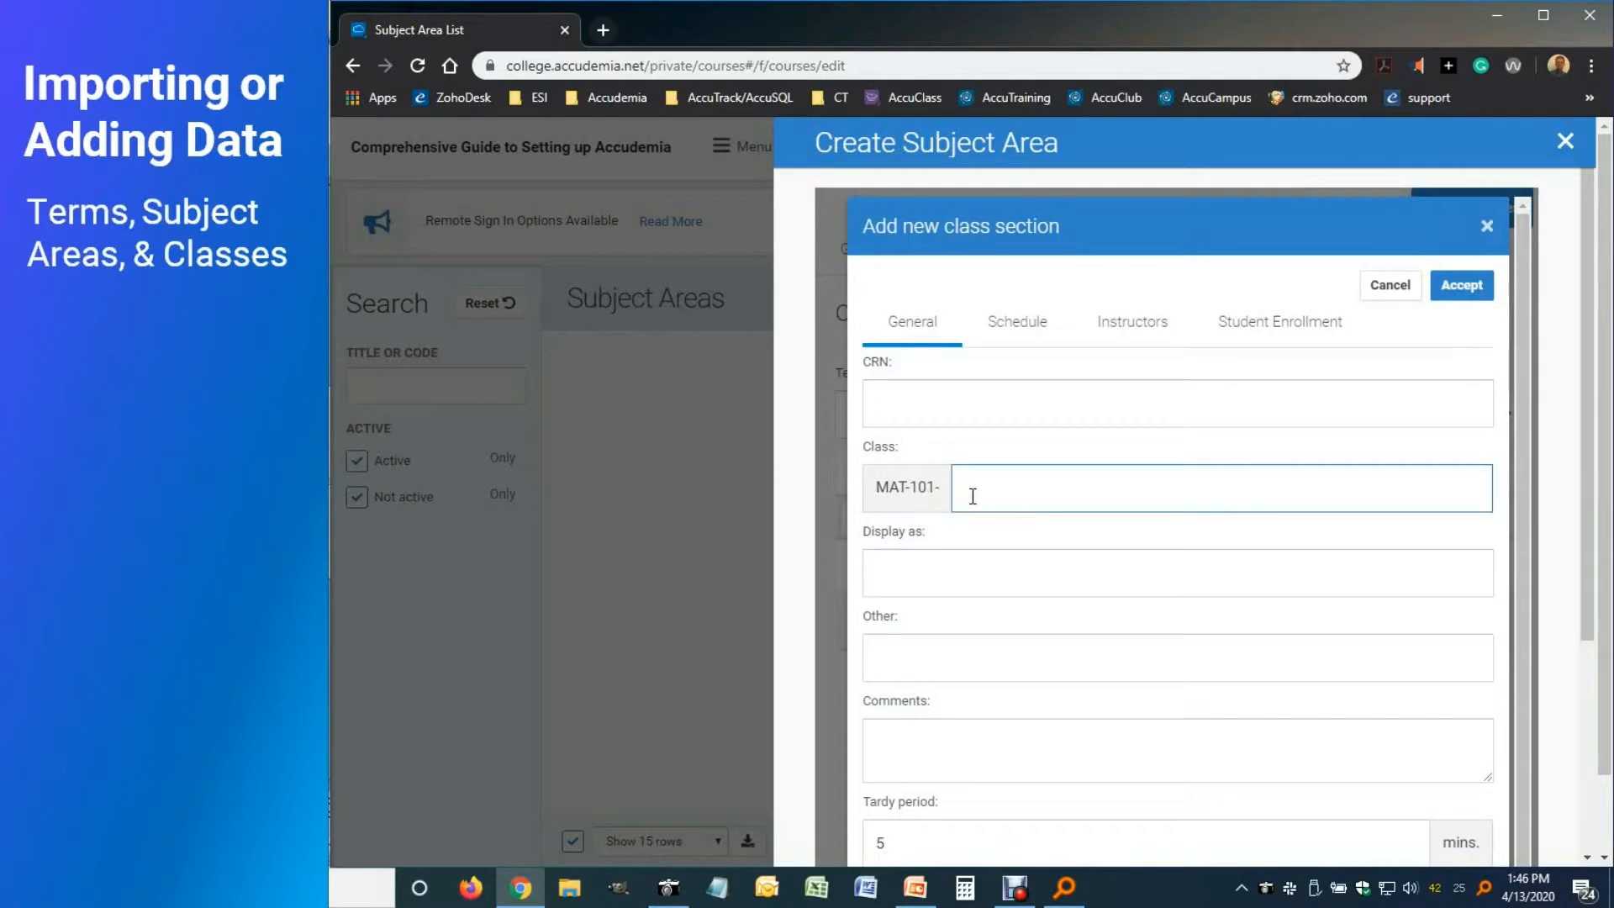
pyautogui.write('01')
pyautogui.click(896, 412)
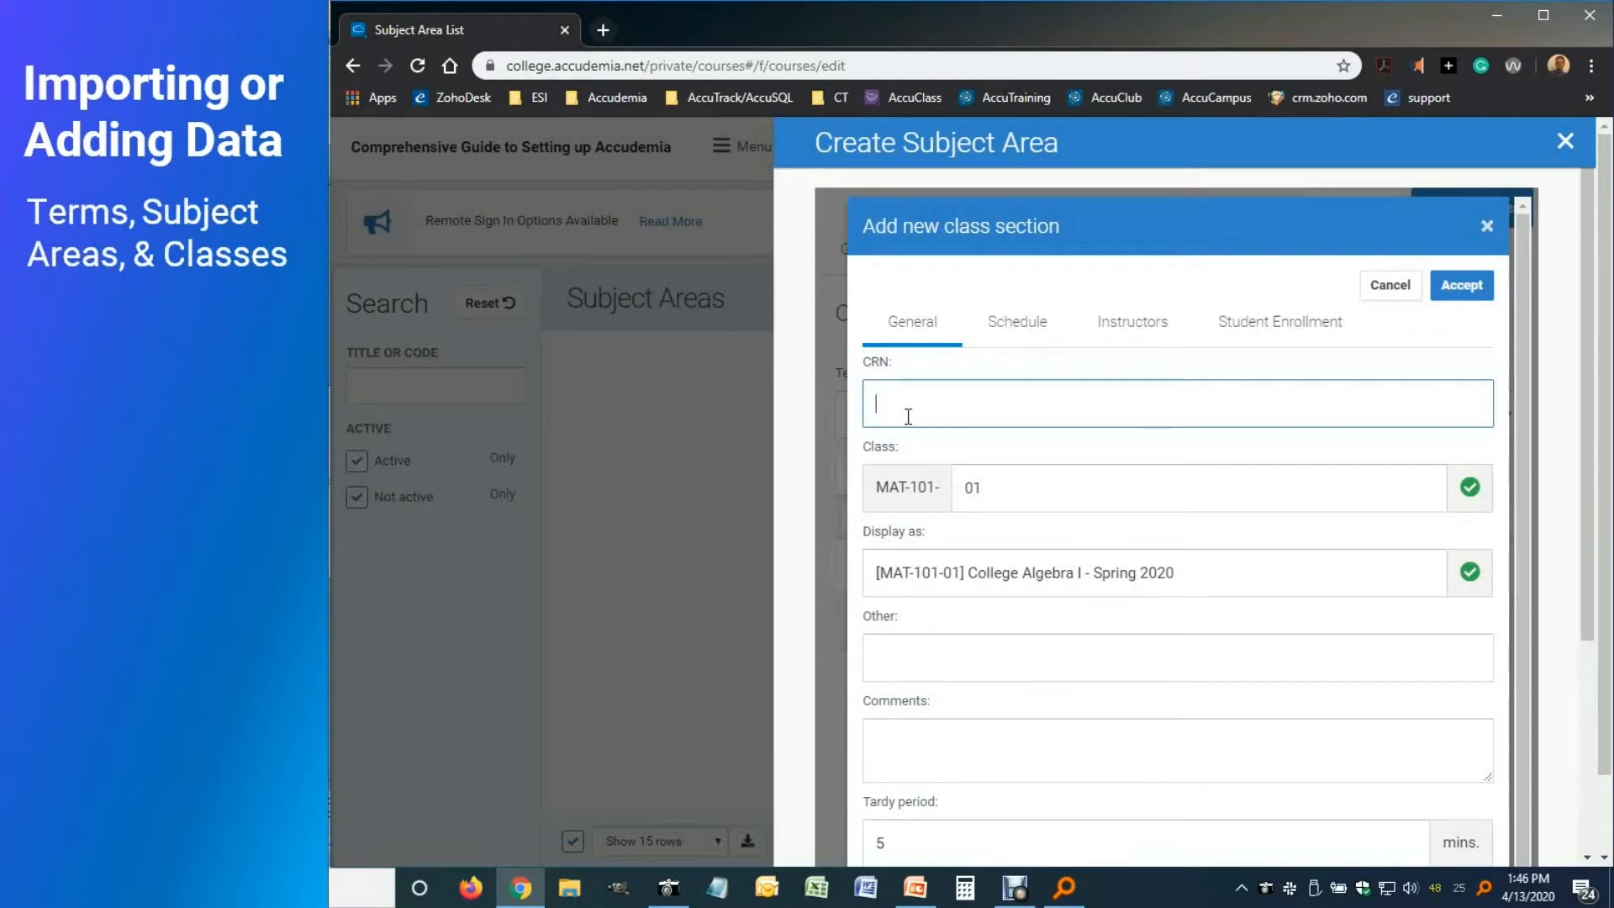
pyautogui.write('351346')
pyautogui.click(1462, 286)
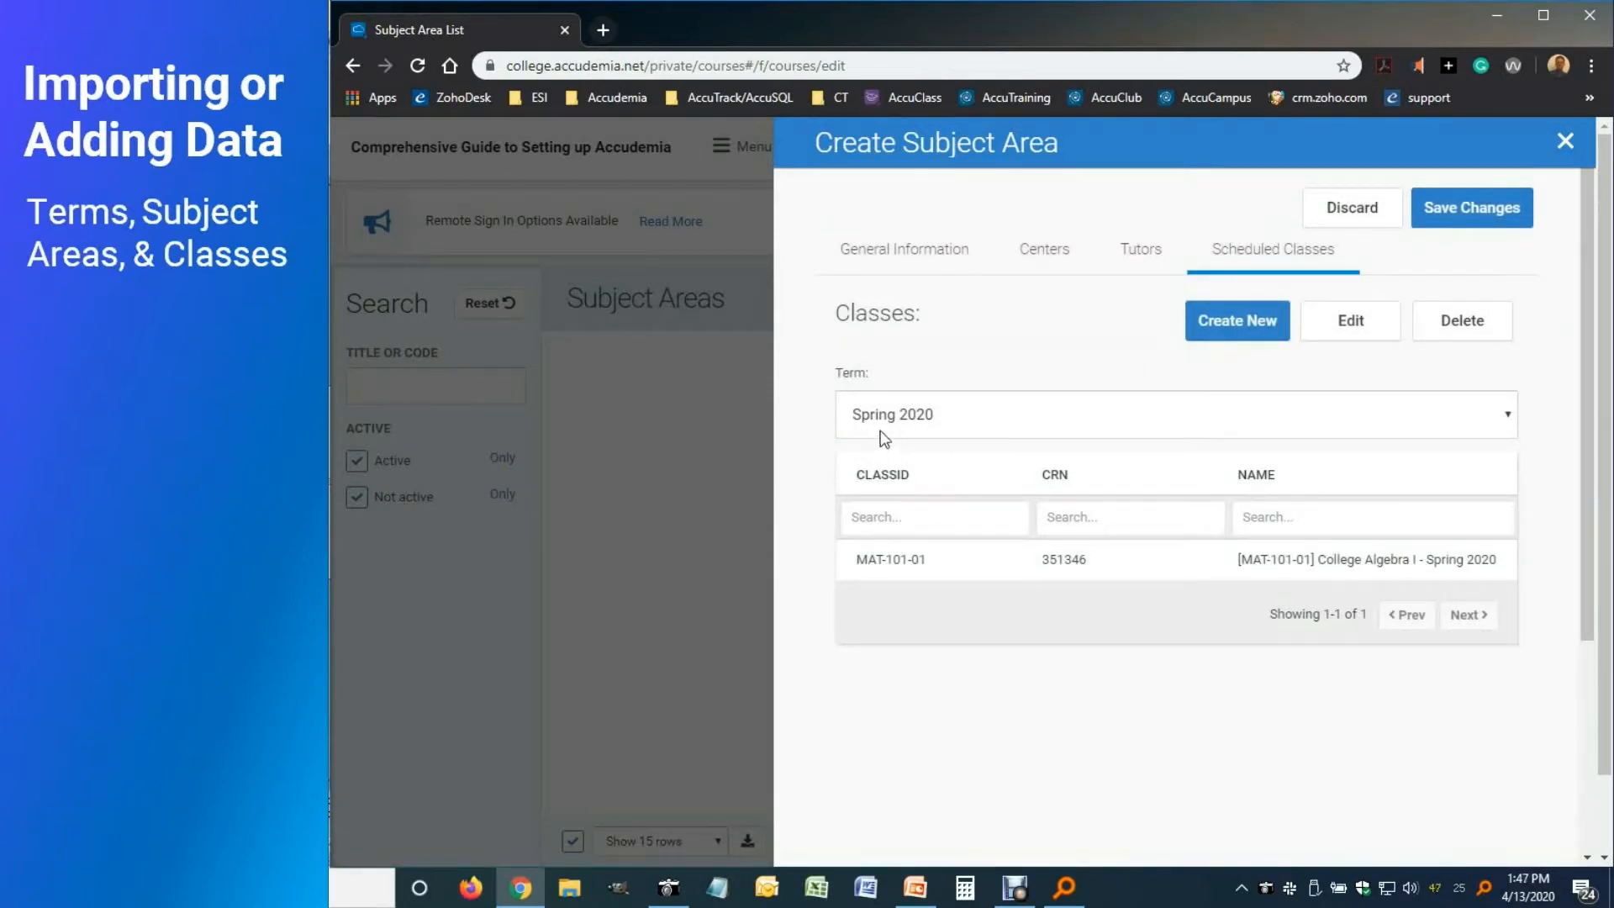
pyautogui.click(1470, 221)
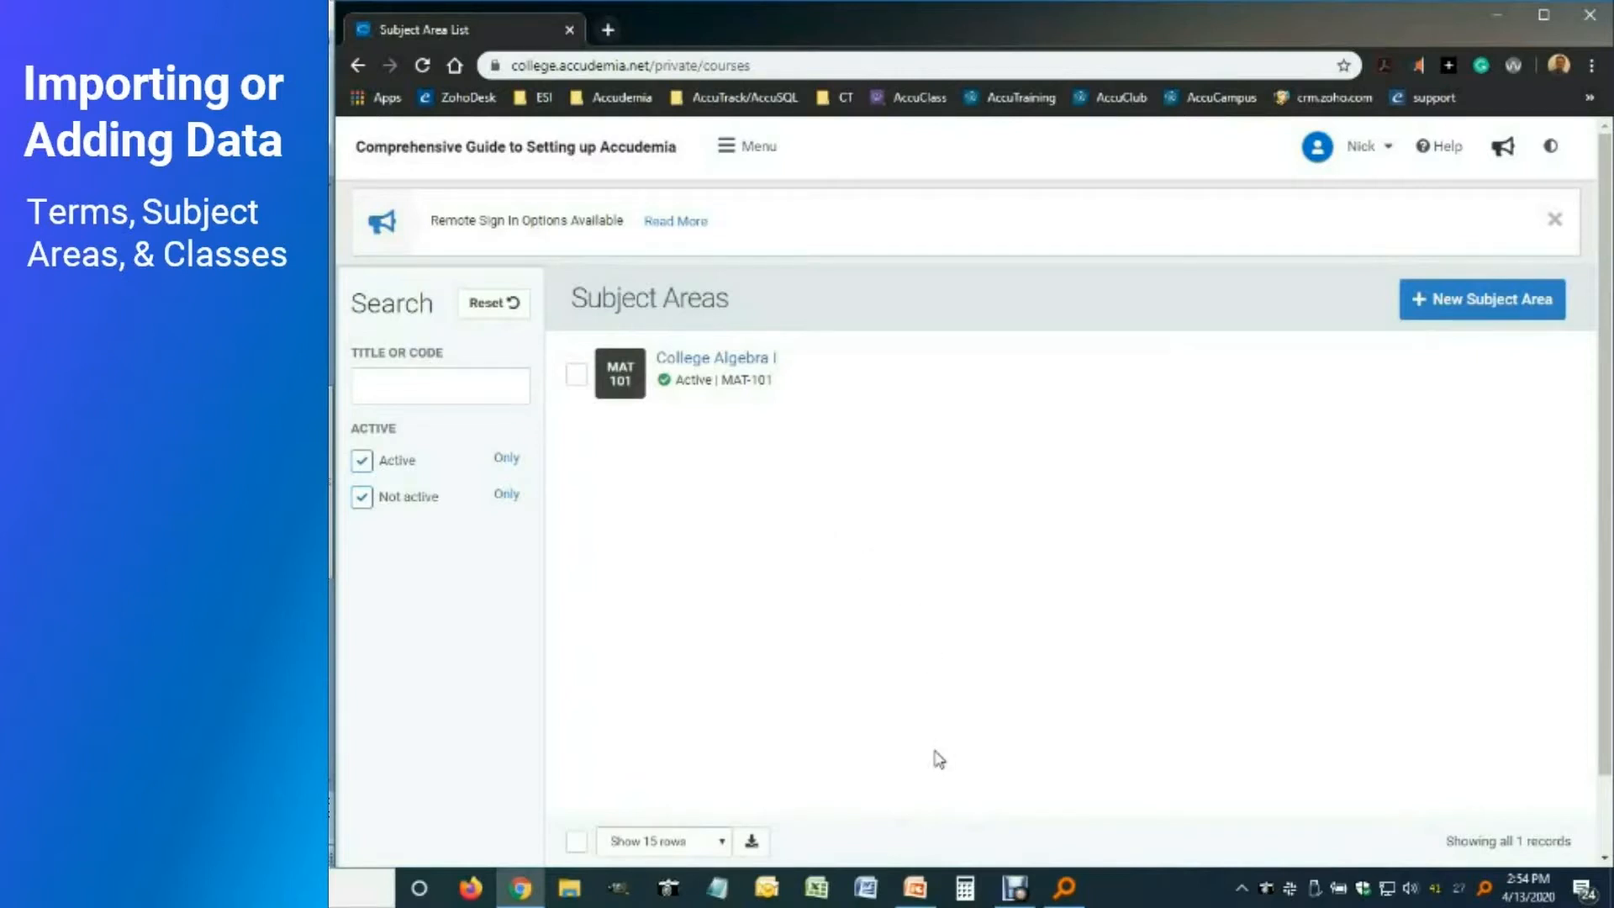
# Open the Help Center documentation from the About Accudemia version page
pyautogui.click(1446, 148)
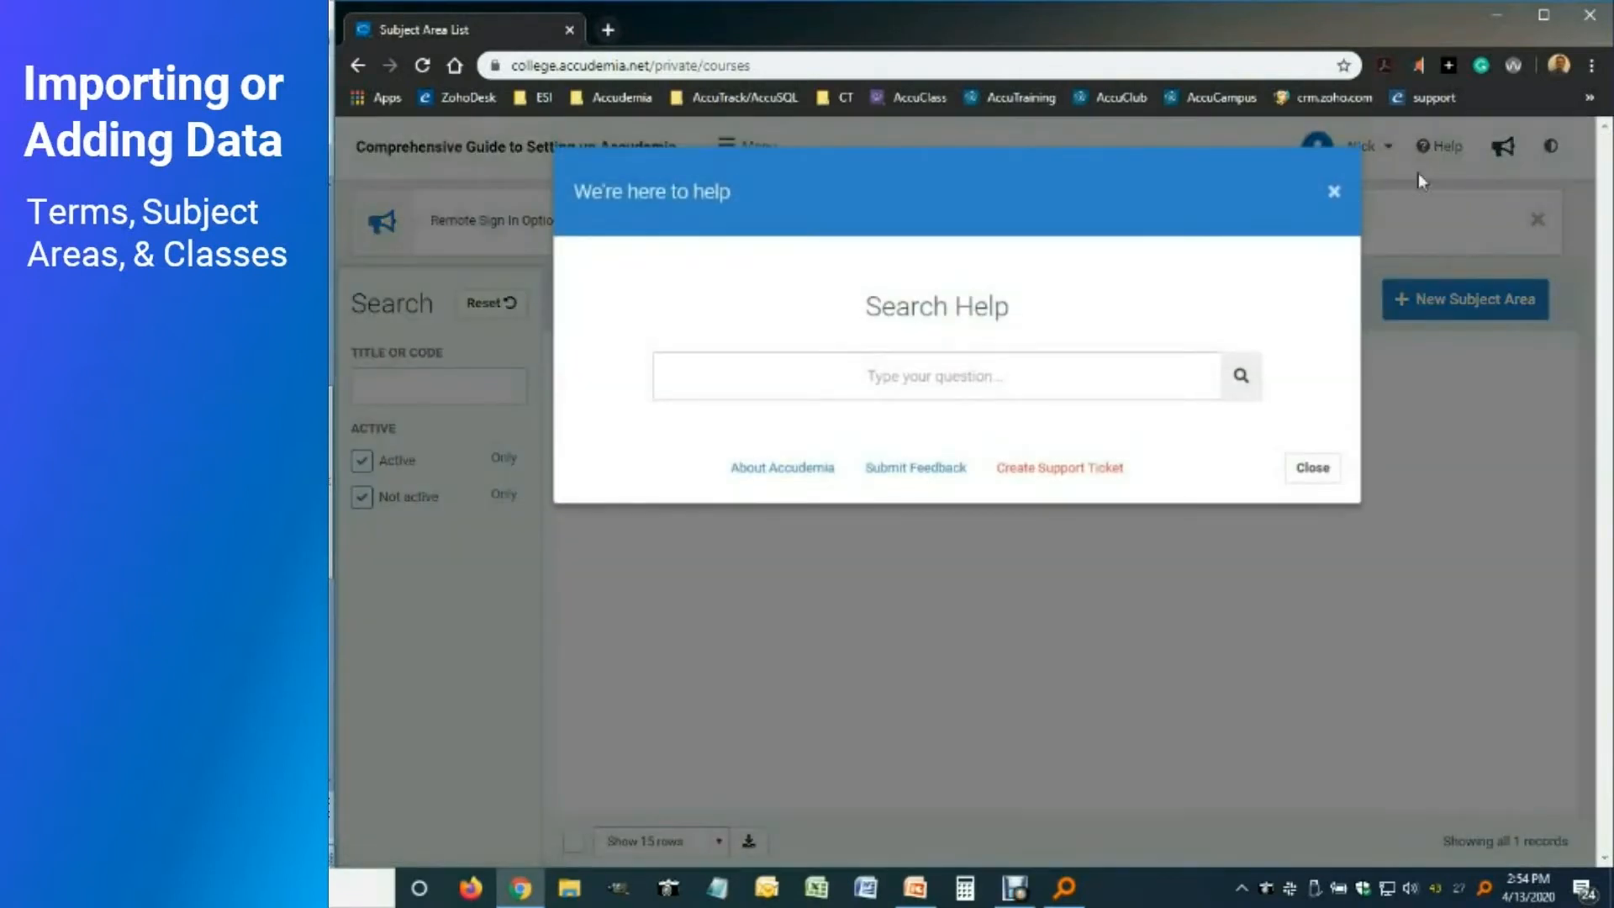
pyautogui.click(808, 473)
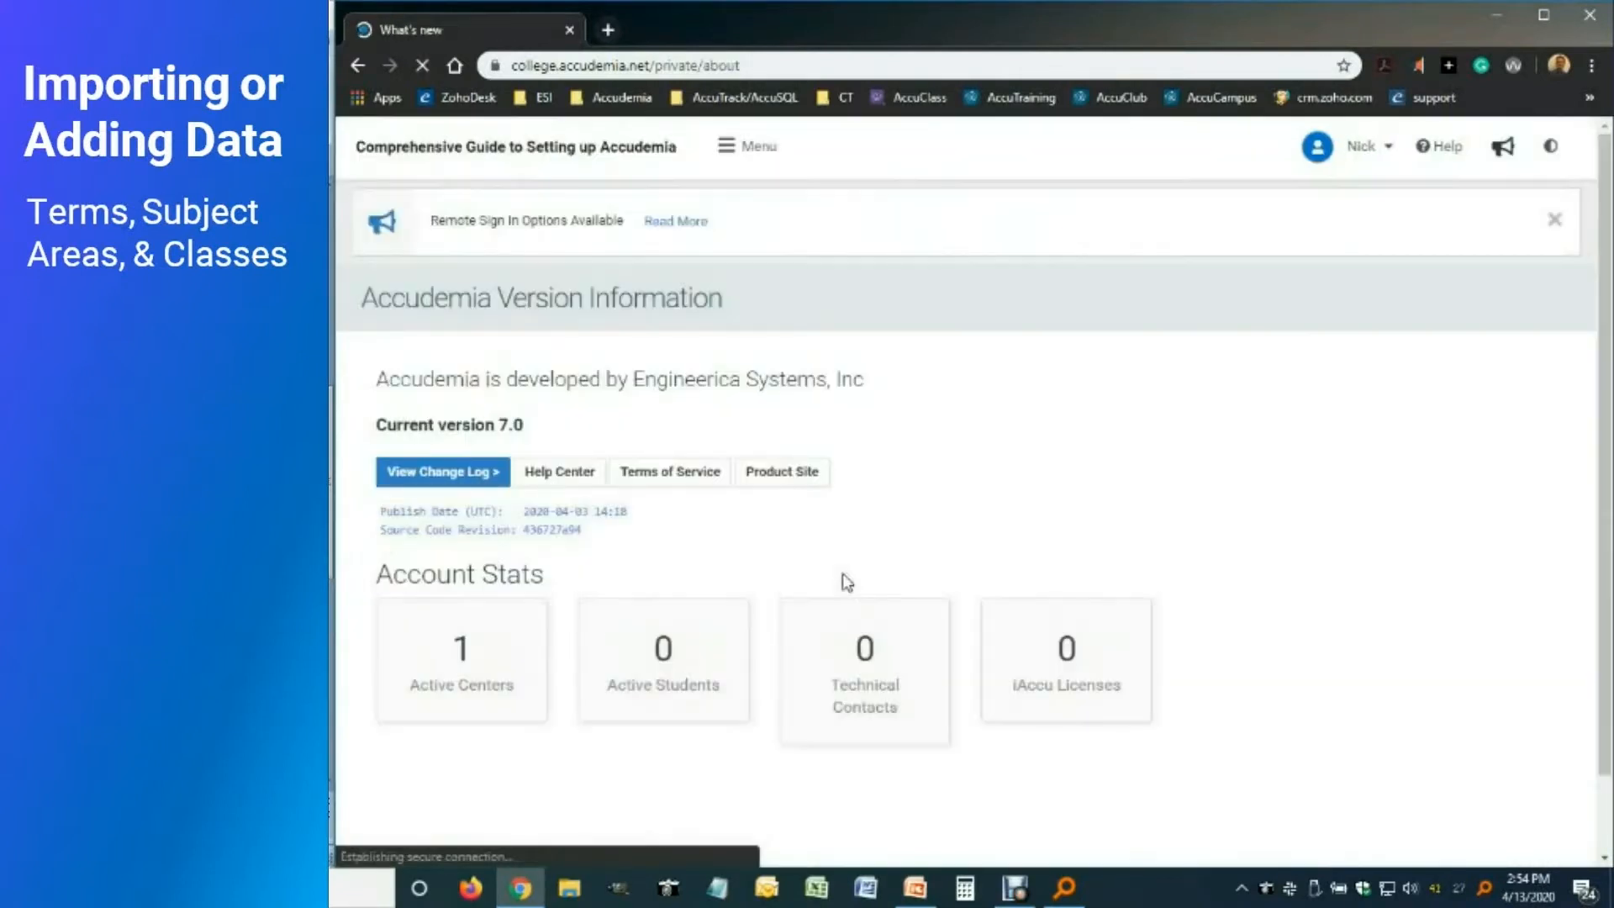
pyautogui.click(532, 477)
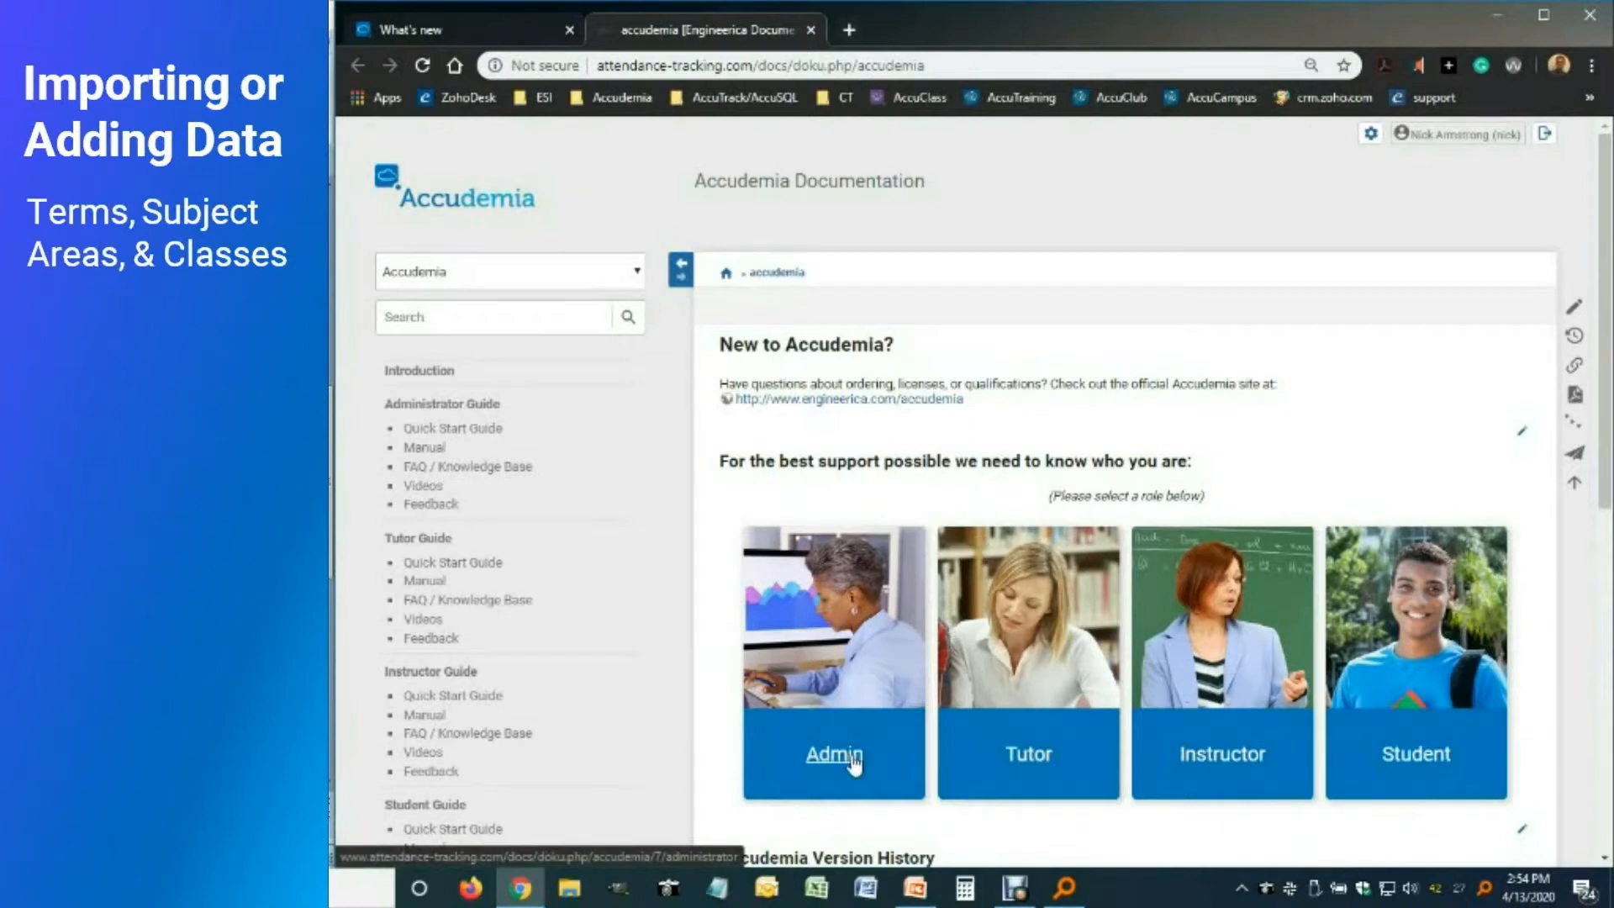
# Search the Admin docs for 'import', open the ADX page, and scroll its field tables
pyautogui.click(843, 732)
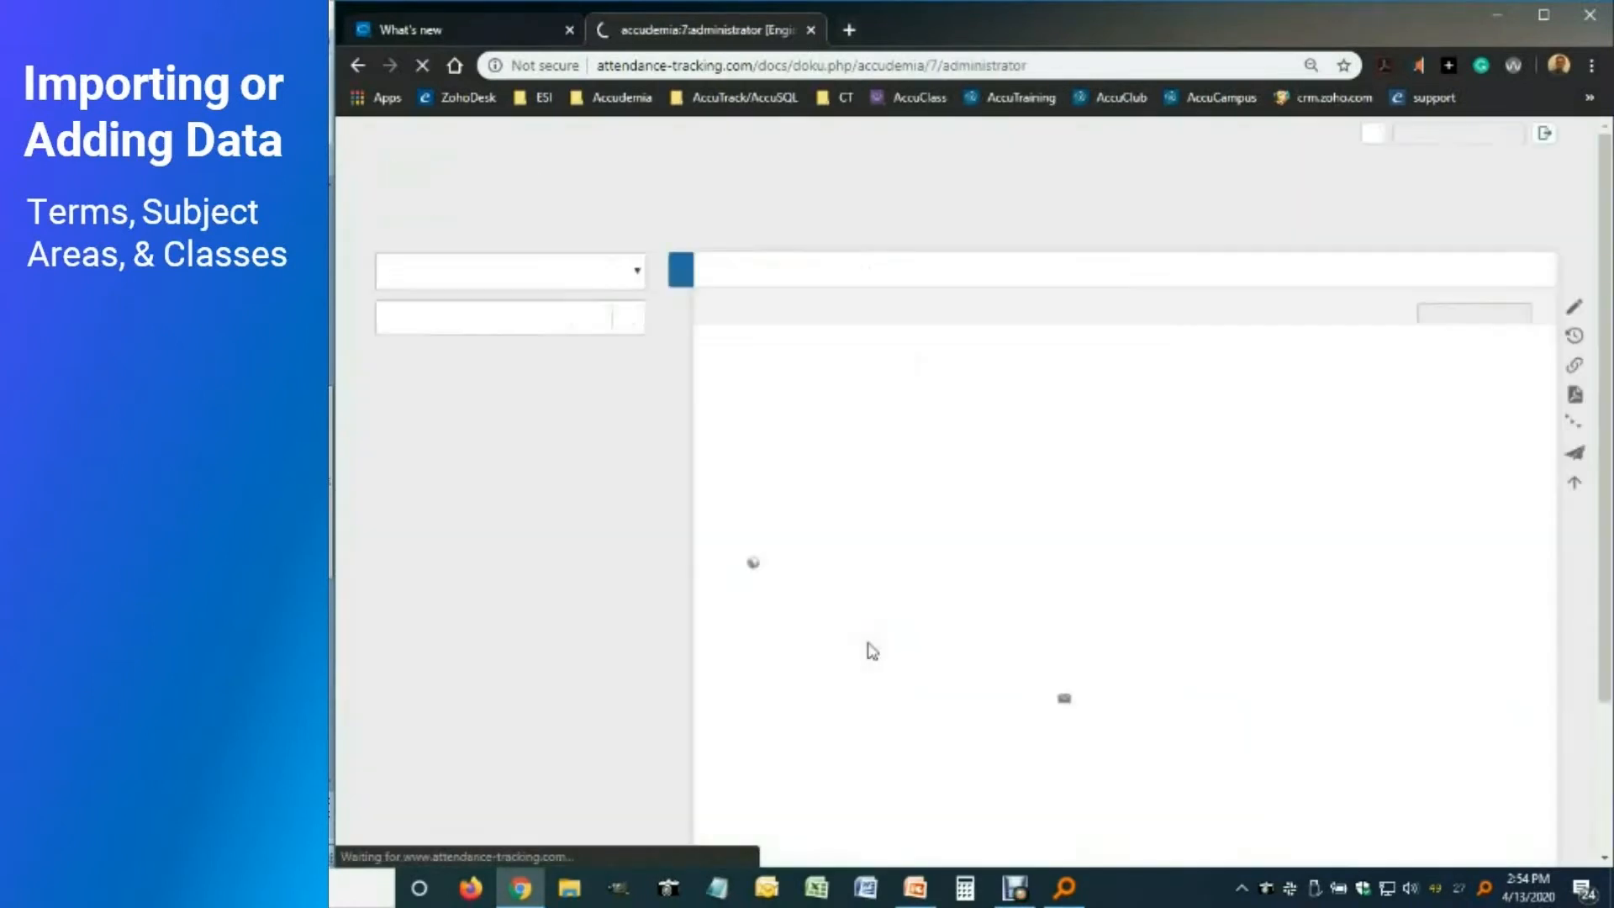
pyautogui.click(540, 319)
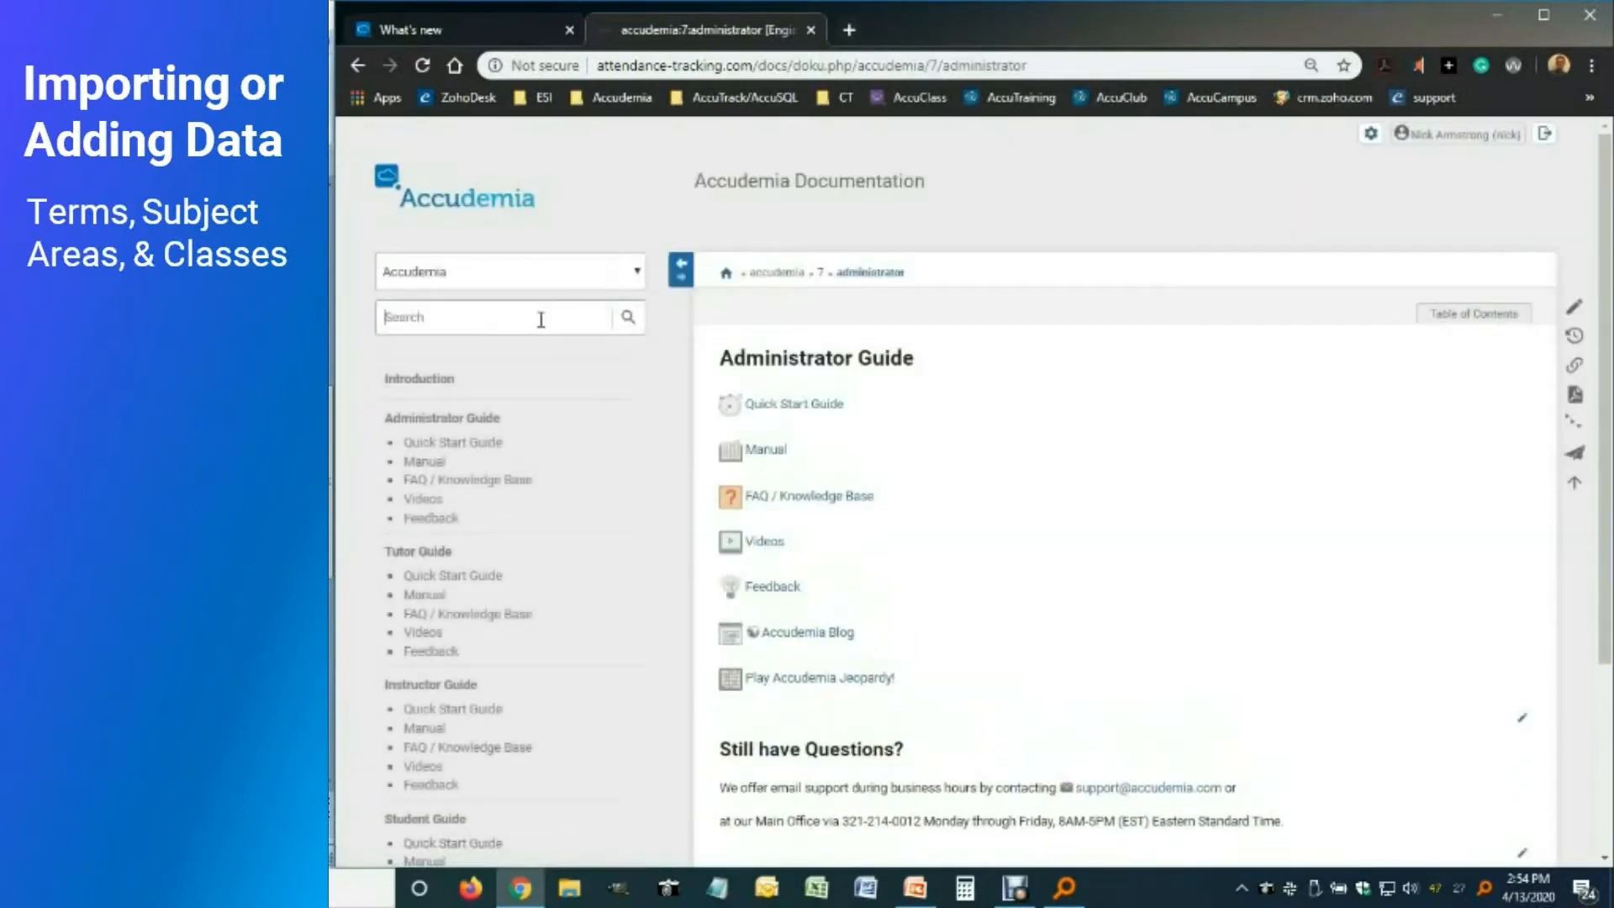
pyautogui.write('import')
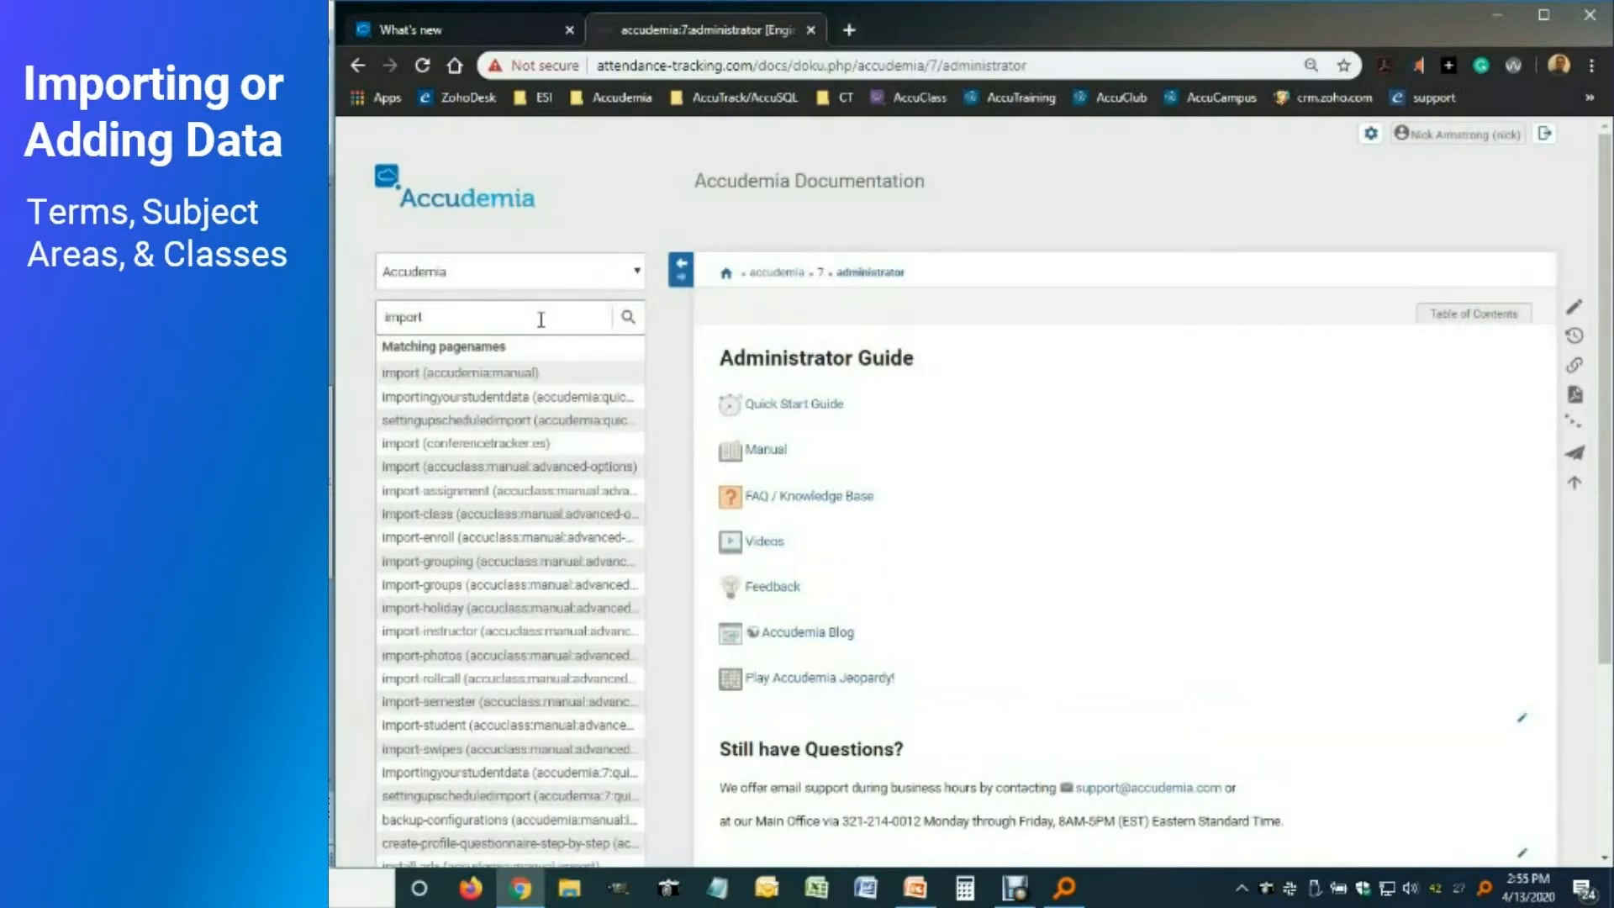
pyautogui.click(402, 373)
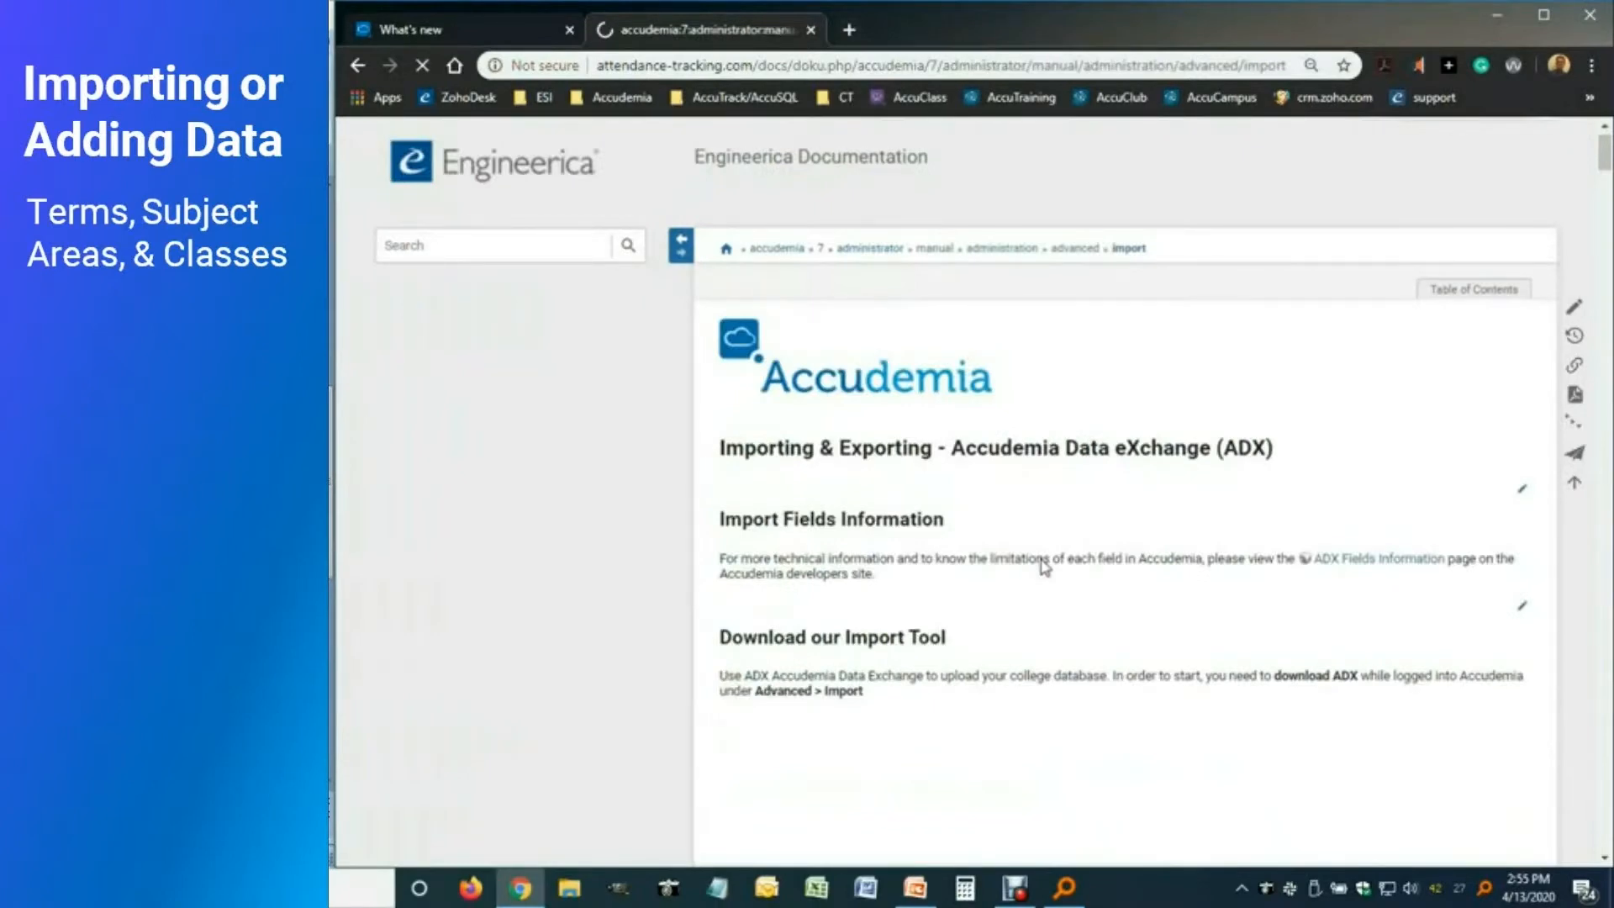
pyautogui.scroll(-20, 1043, 567)
pyautogui.scroll(-20, 1041, 579)
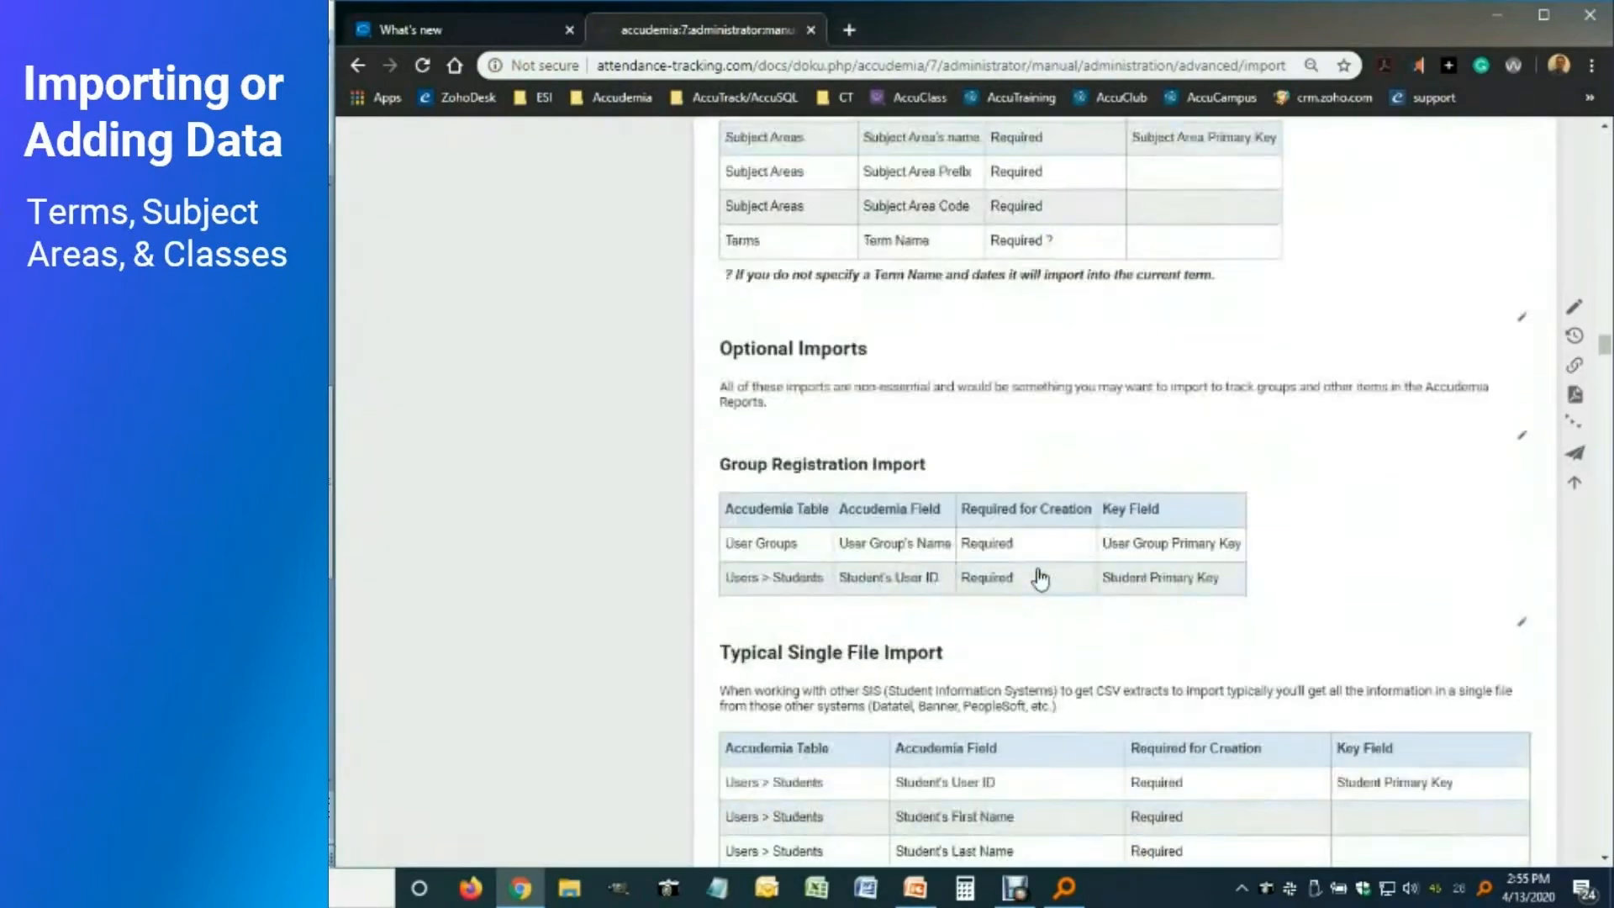
pyautogui.scroll(-15, 1043, 577)
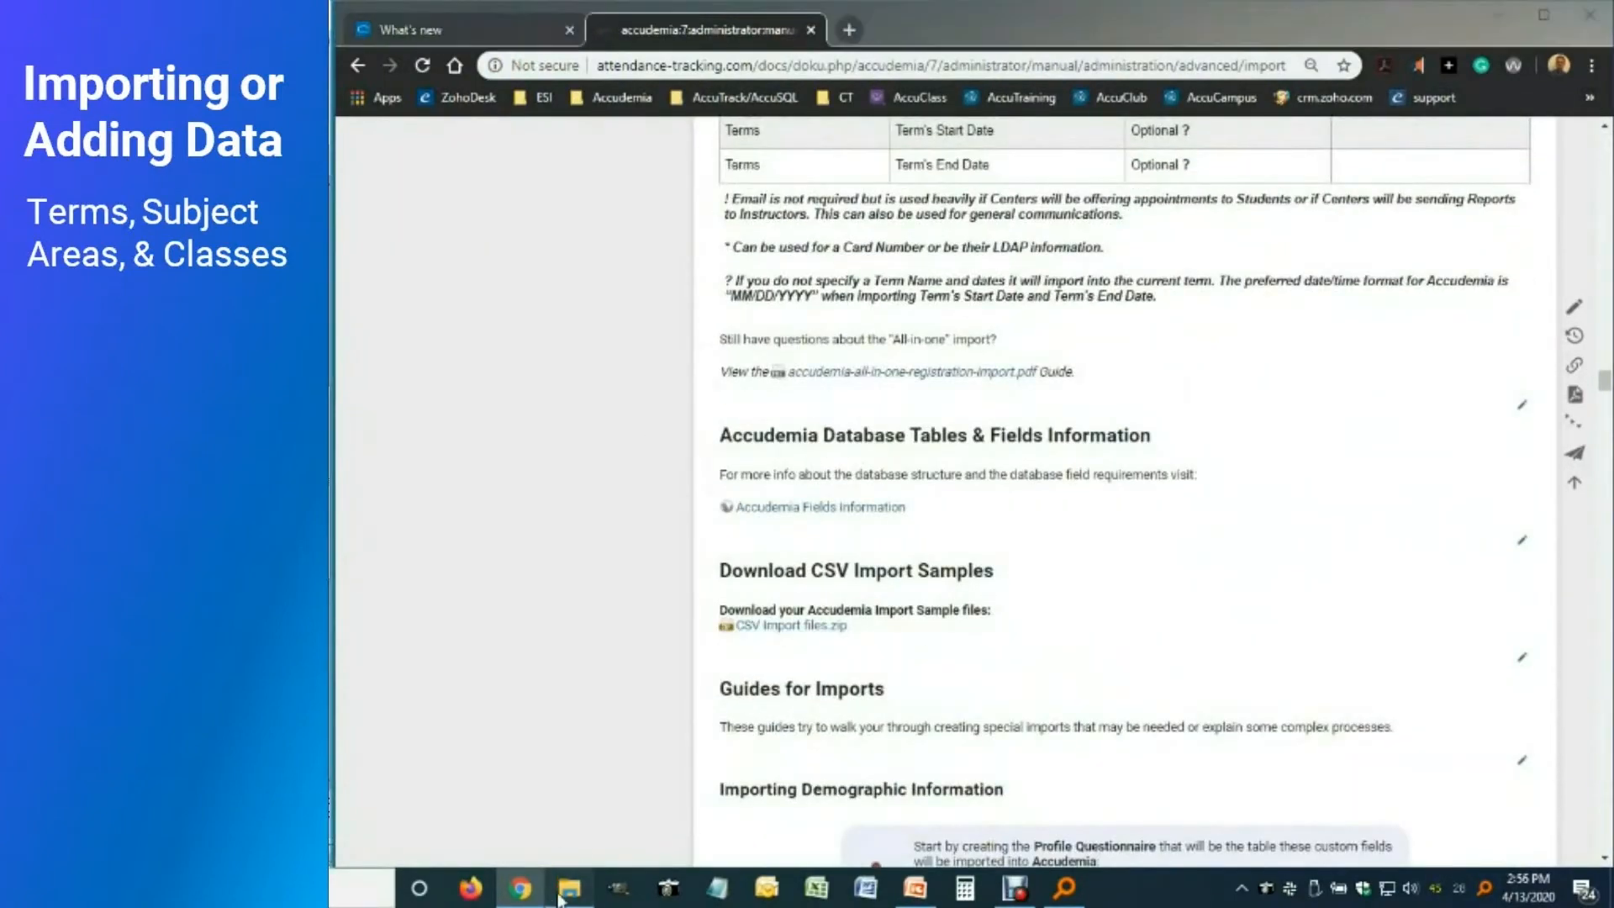
pyautogui.click(565, 891)
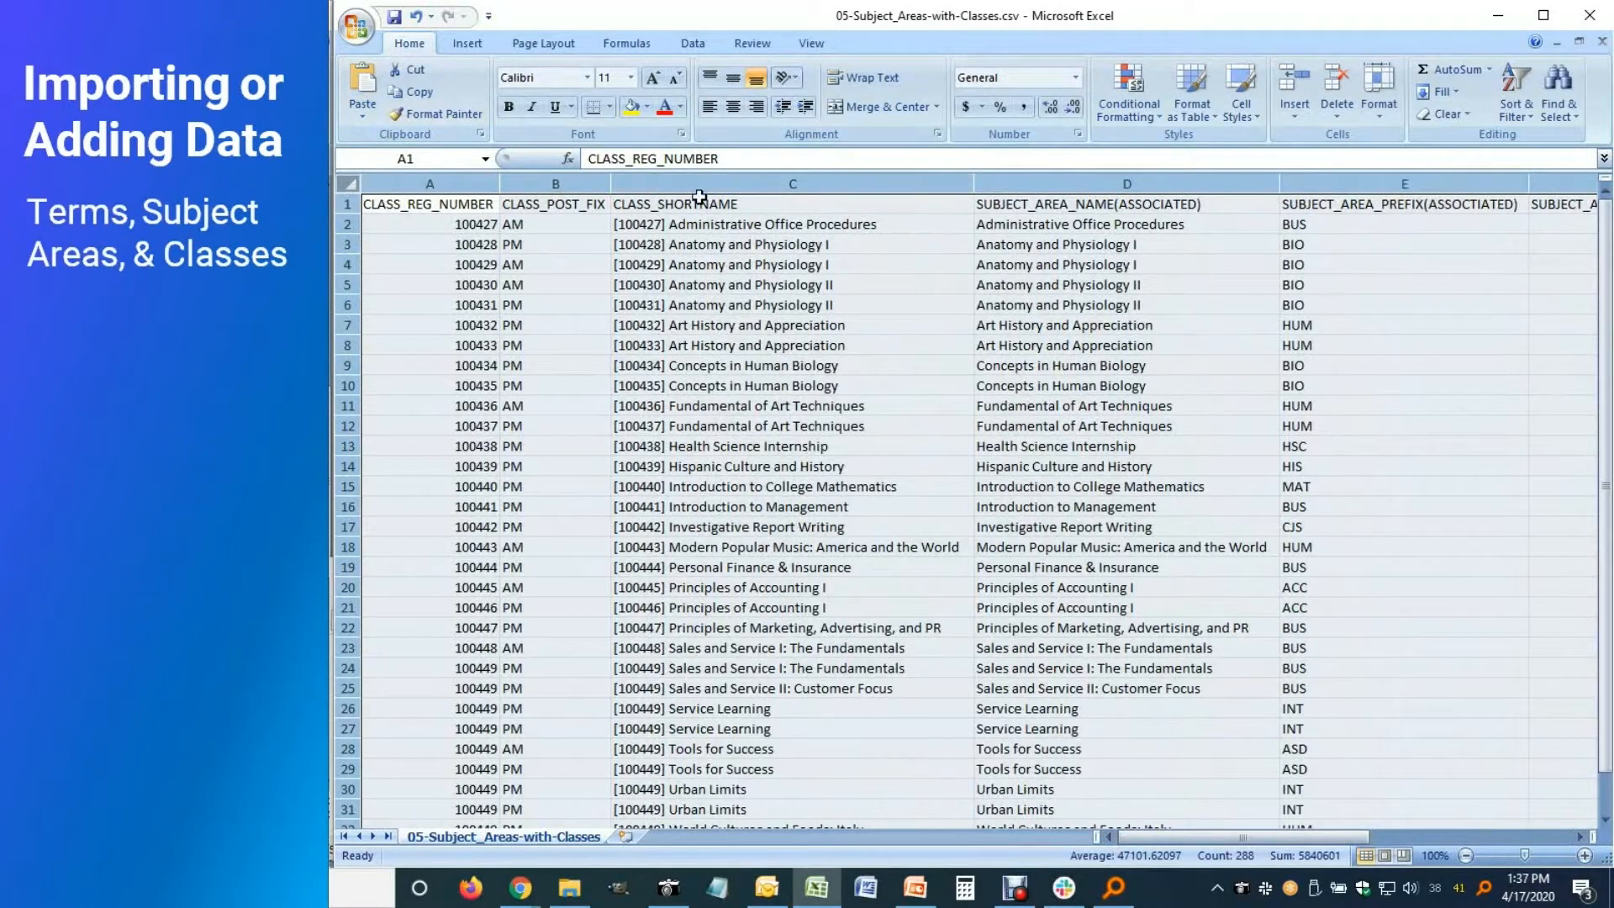
# Fill the subject area columns D through F with yellow
pyautogui.click(1064, 175)
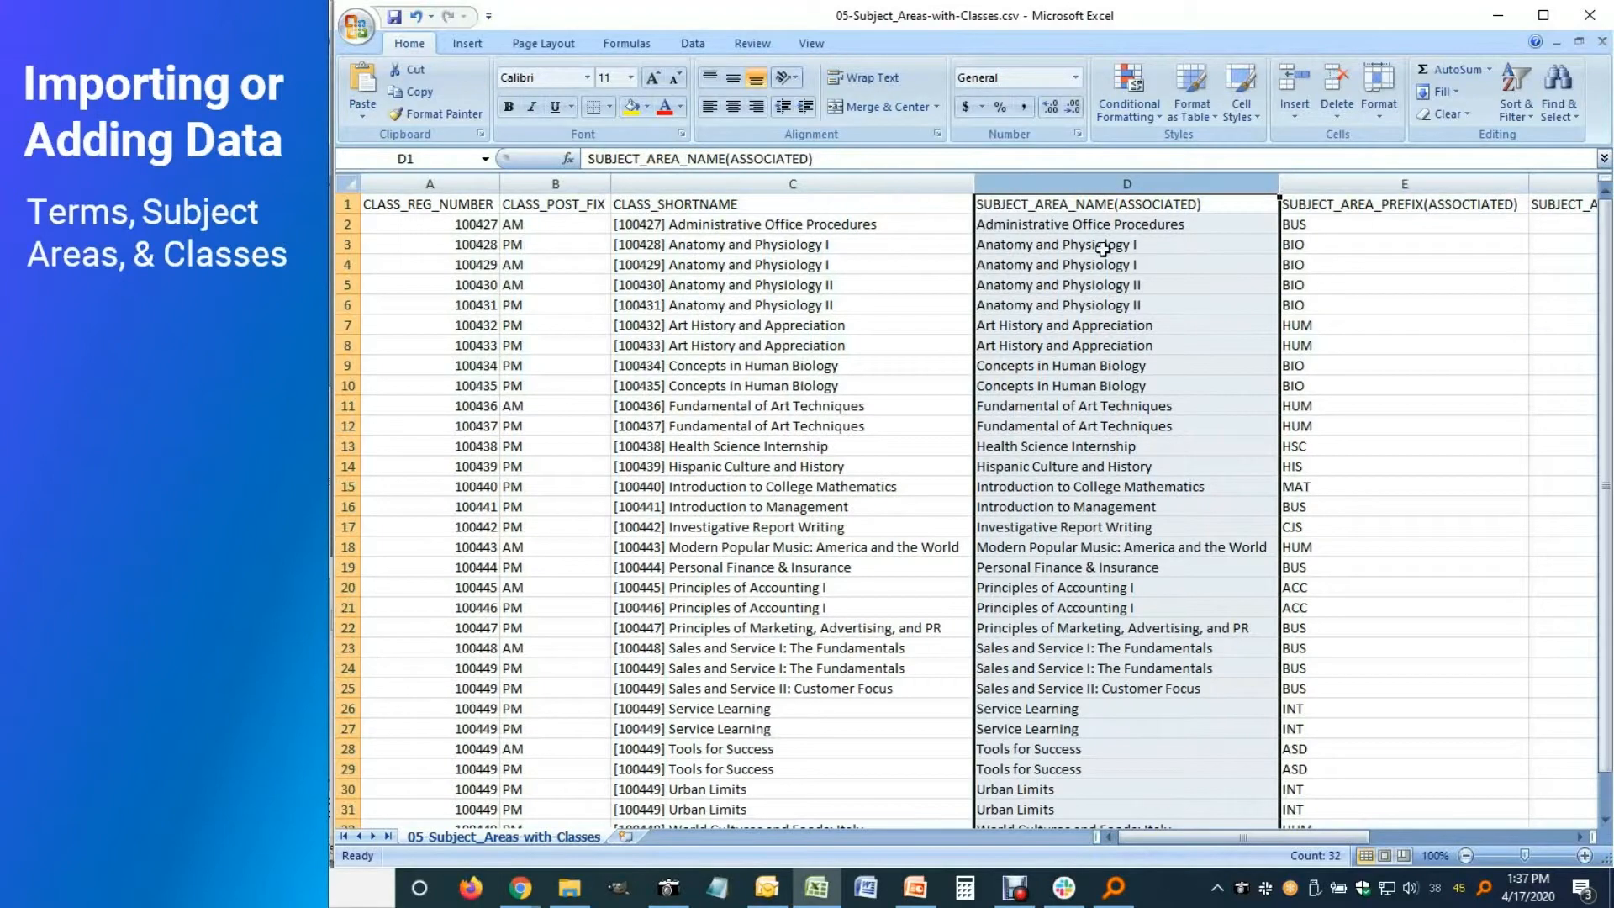
pyautogui.click(1582, 836)
pyautogui.click(1581, 836)
pyautogui.click(1581, 836)
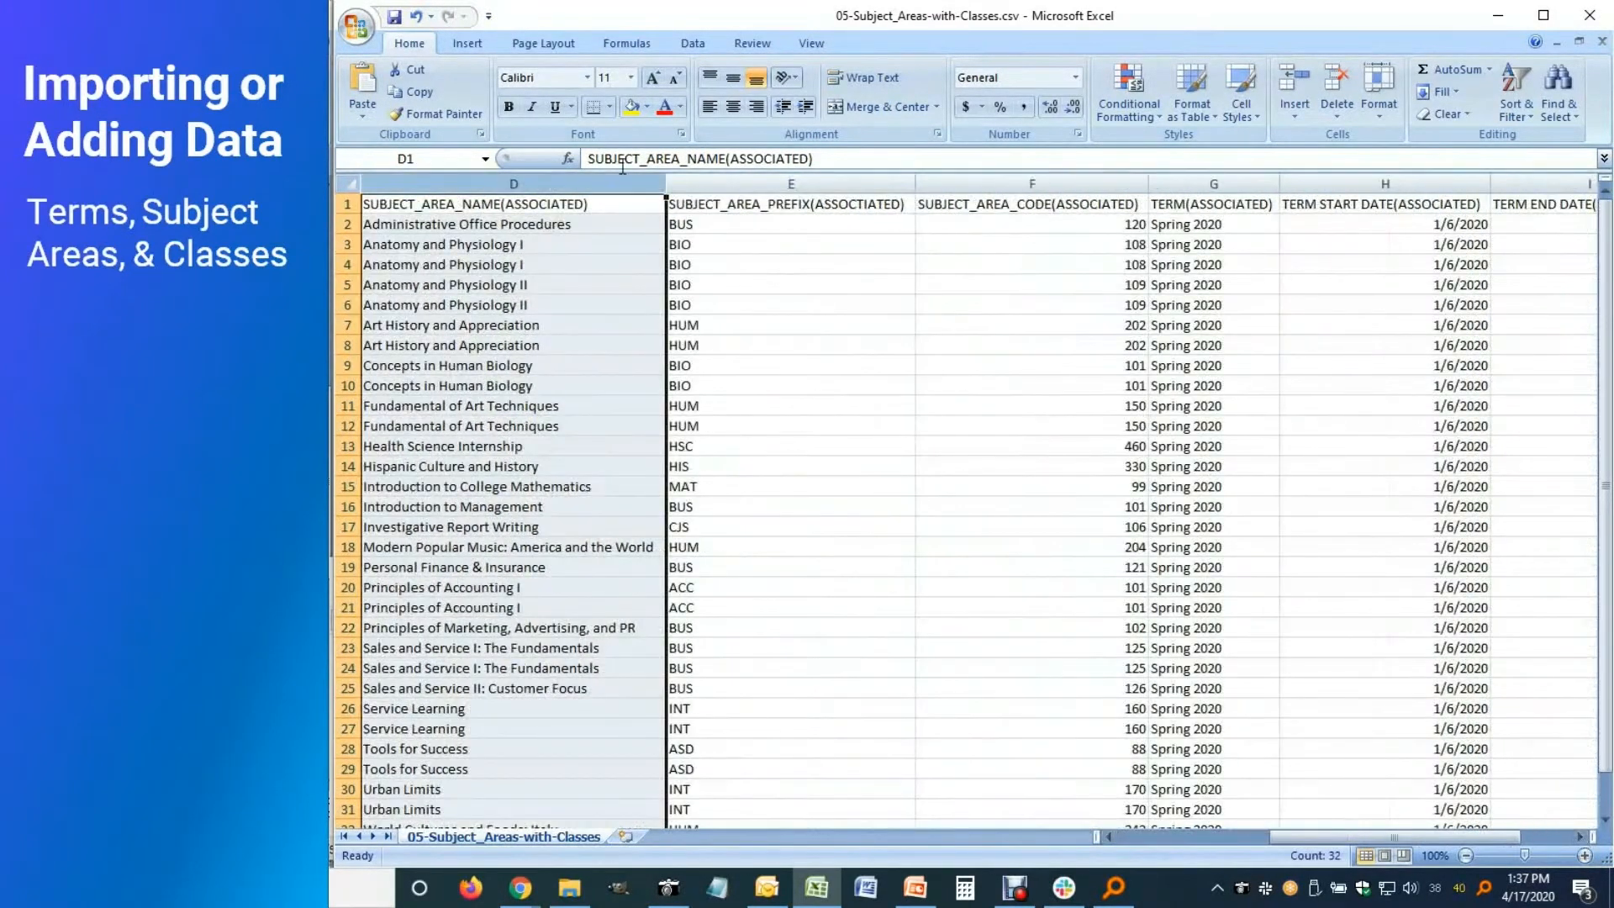
pyautogui.moveTo(714, 177); pyautogui.dragTo(870, 182)
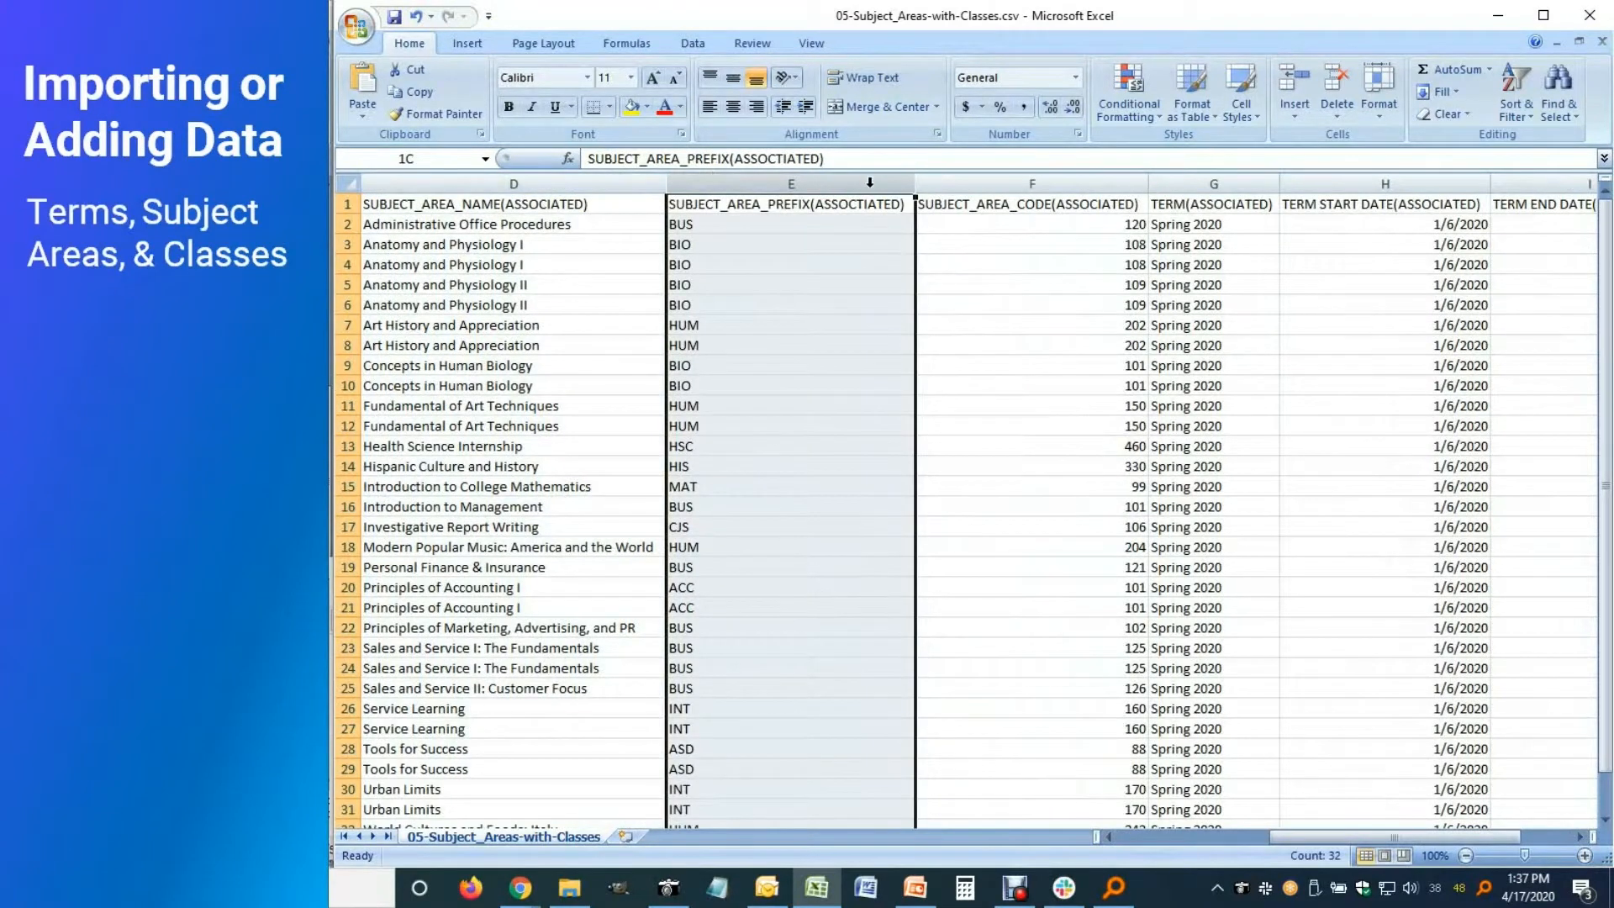
pyautogui.click(951, 178)
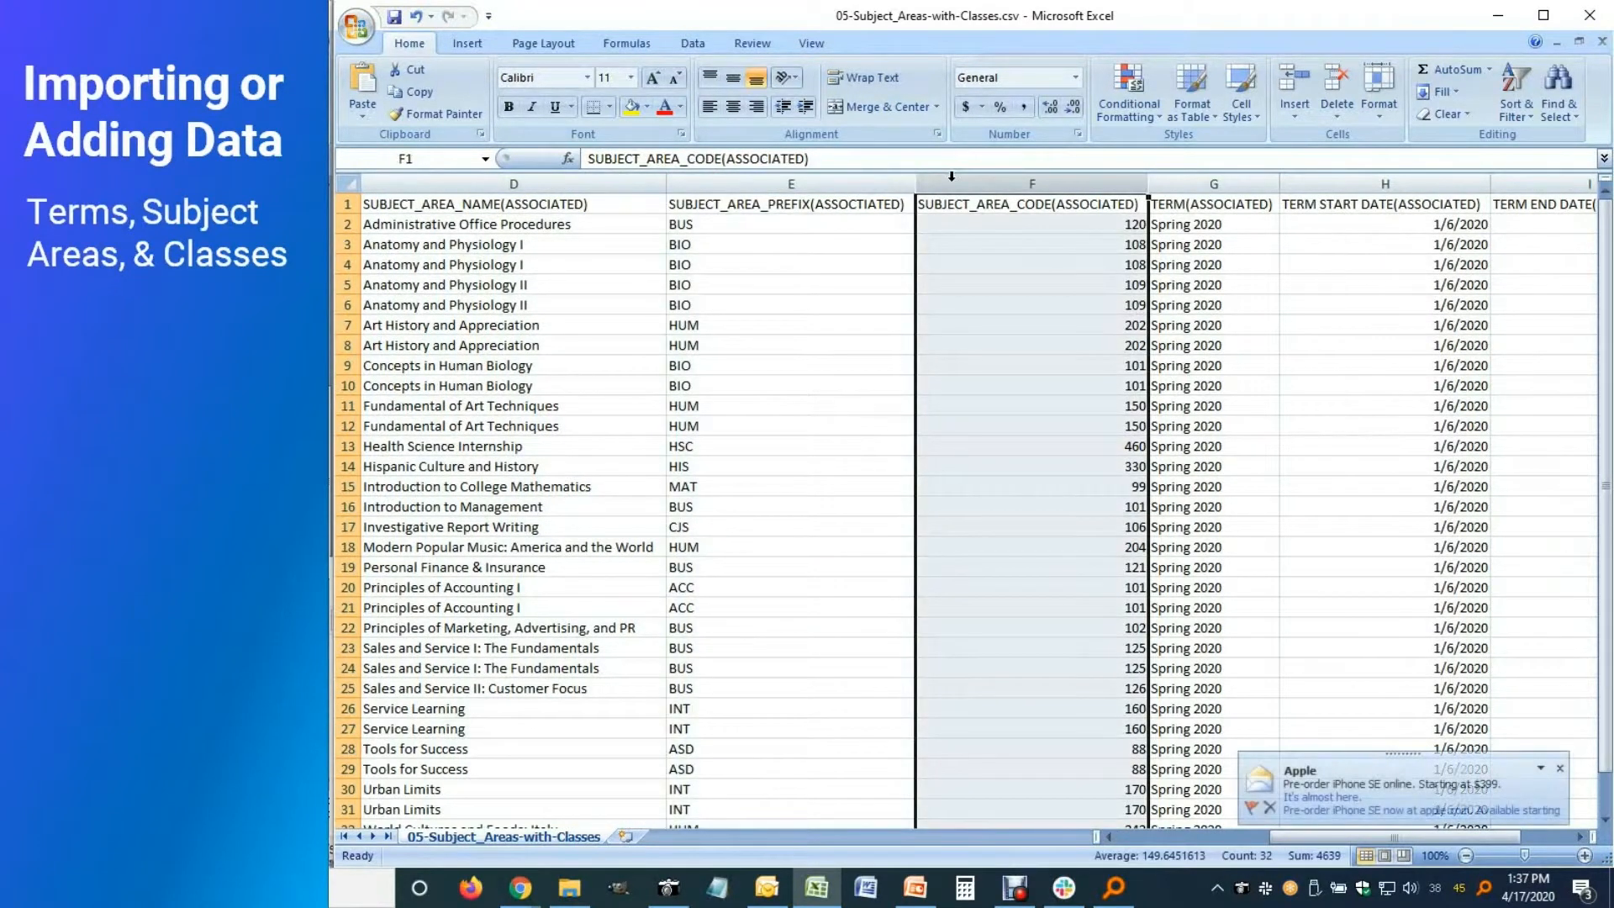
pyautogui.keyDown('shift'); pyautogui.click(370, 183); pyautogui.keyUp('shift')
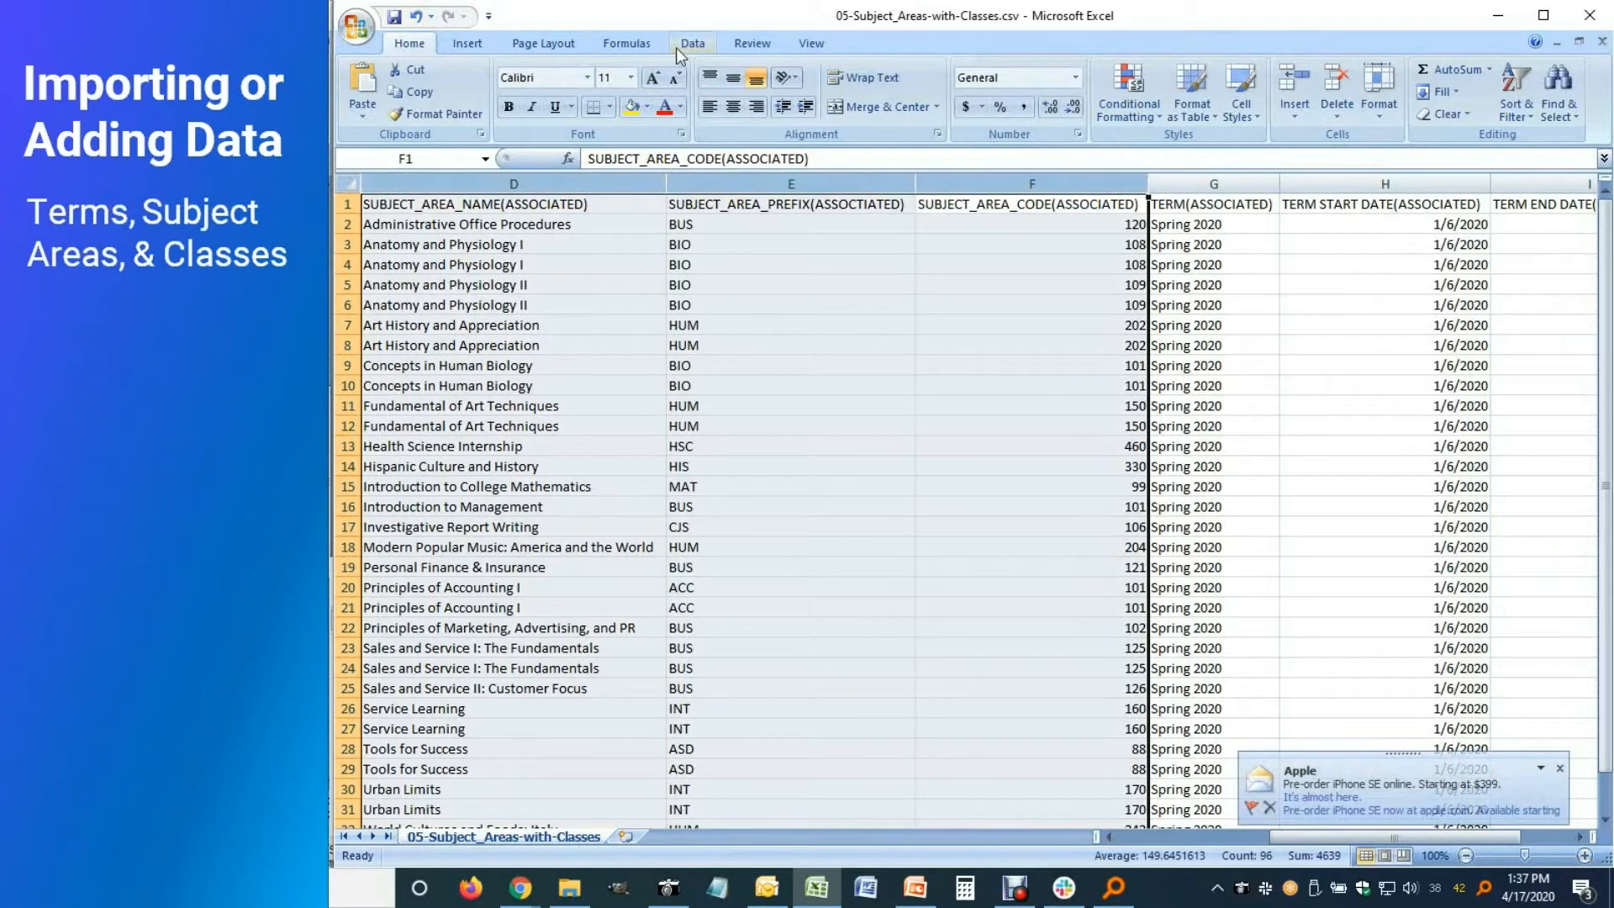
pyautogui.click(632, 106)
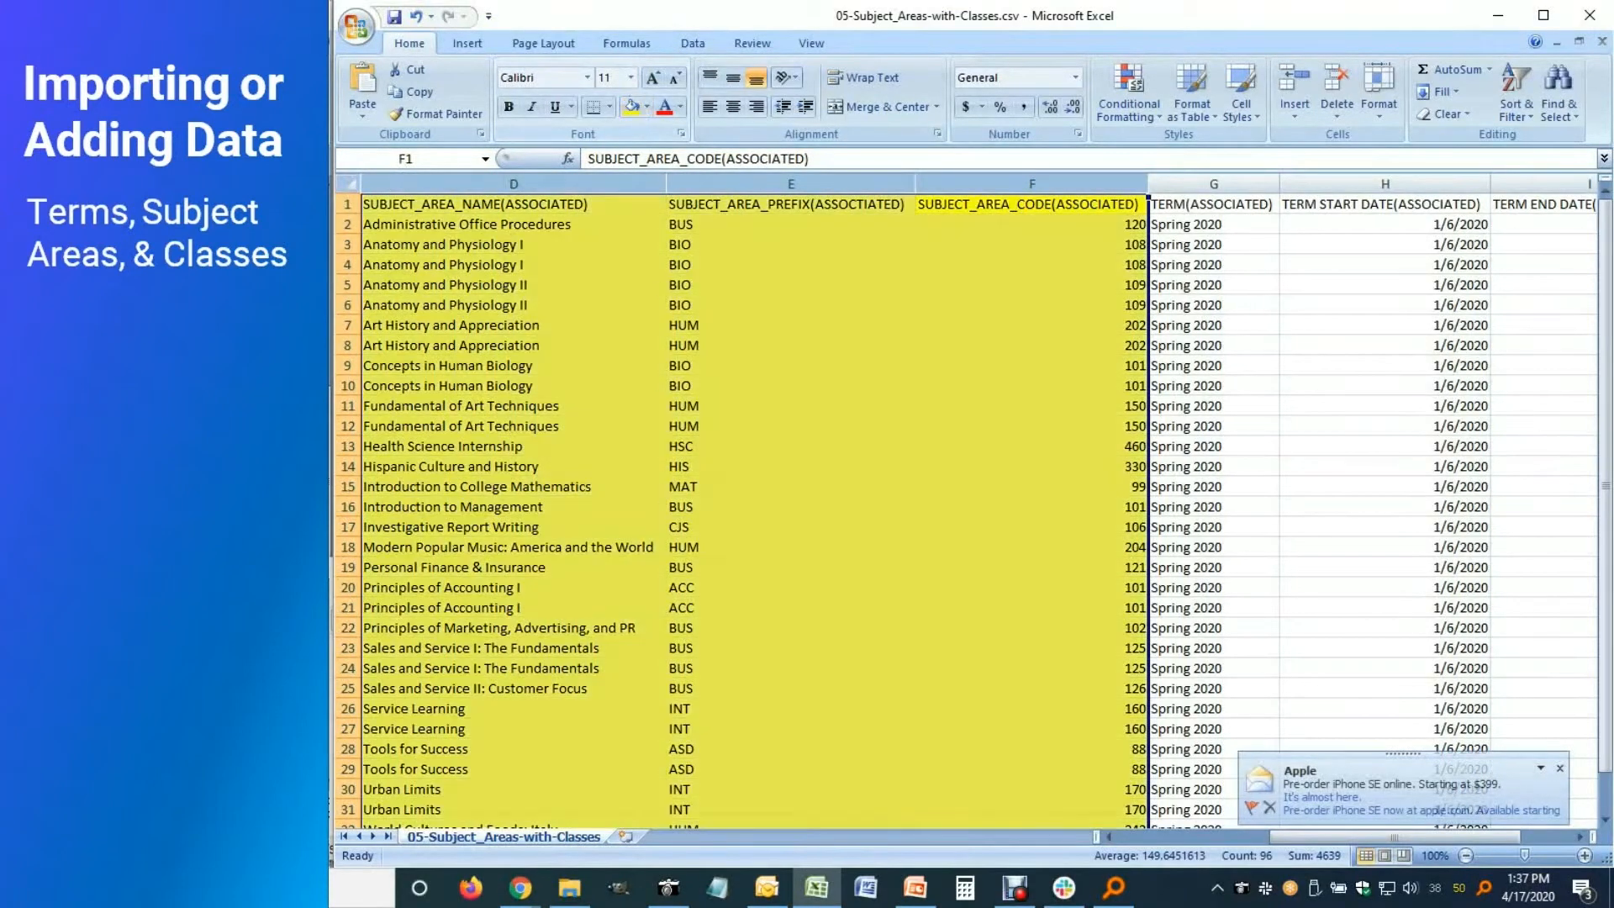
# Fill the class columns A through C with orange
pyautogui.click(1109, 837)
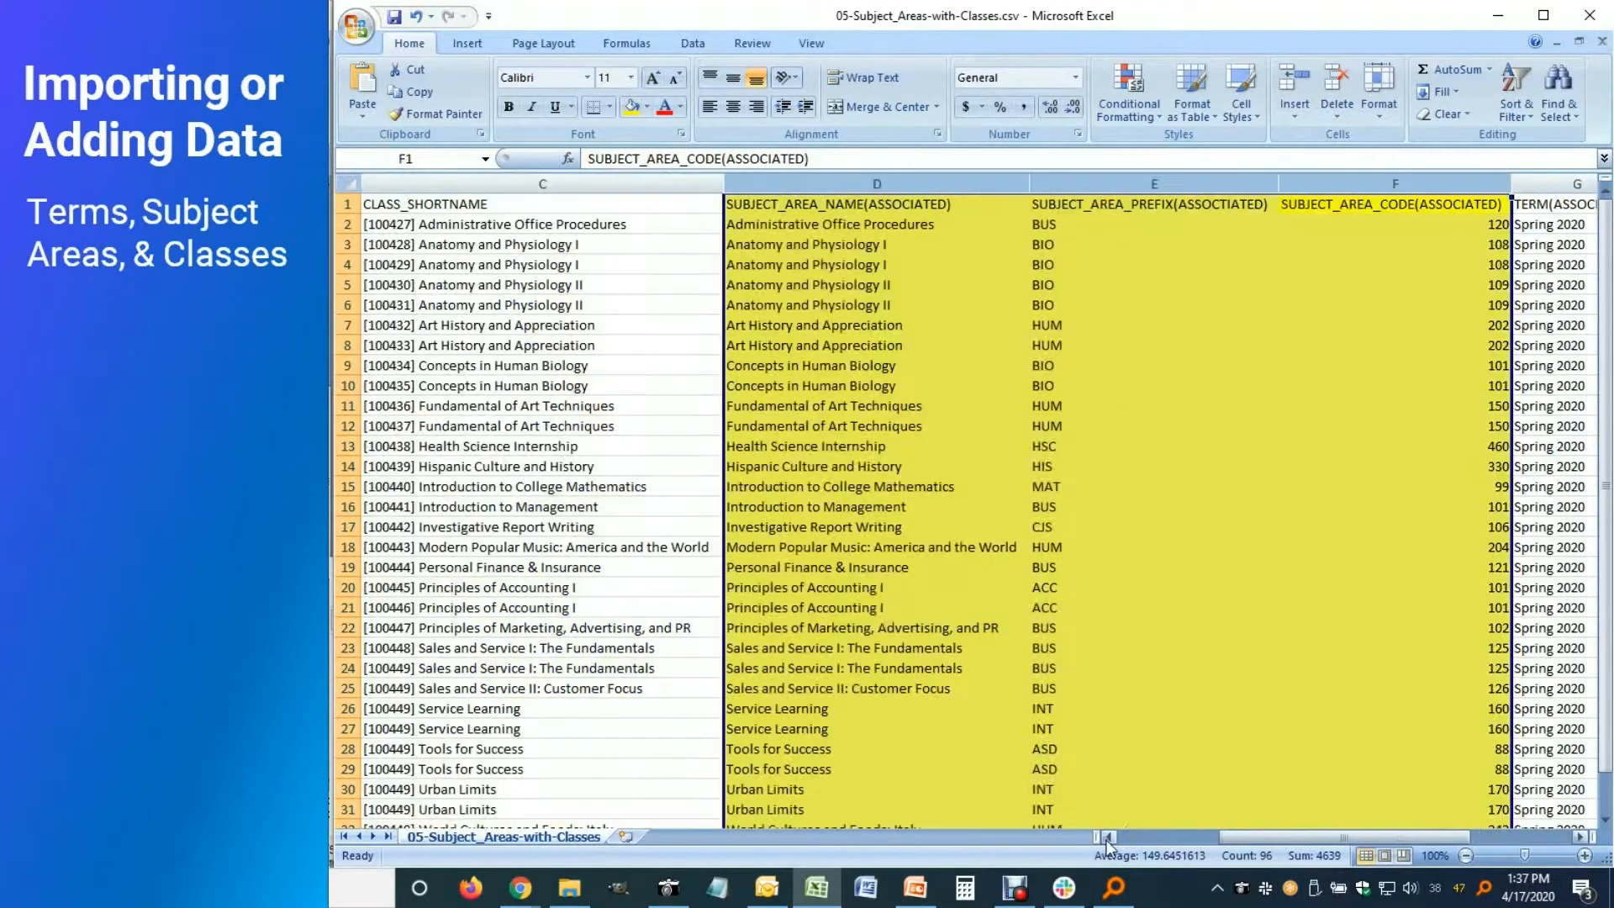
pyautogui.click(1108, 837)
pyautogui.click(1109, 837)
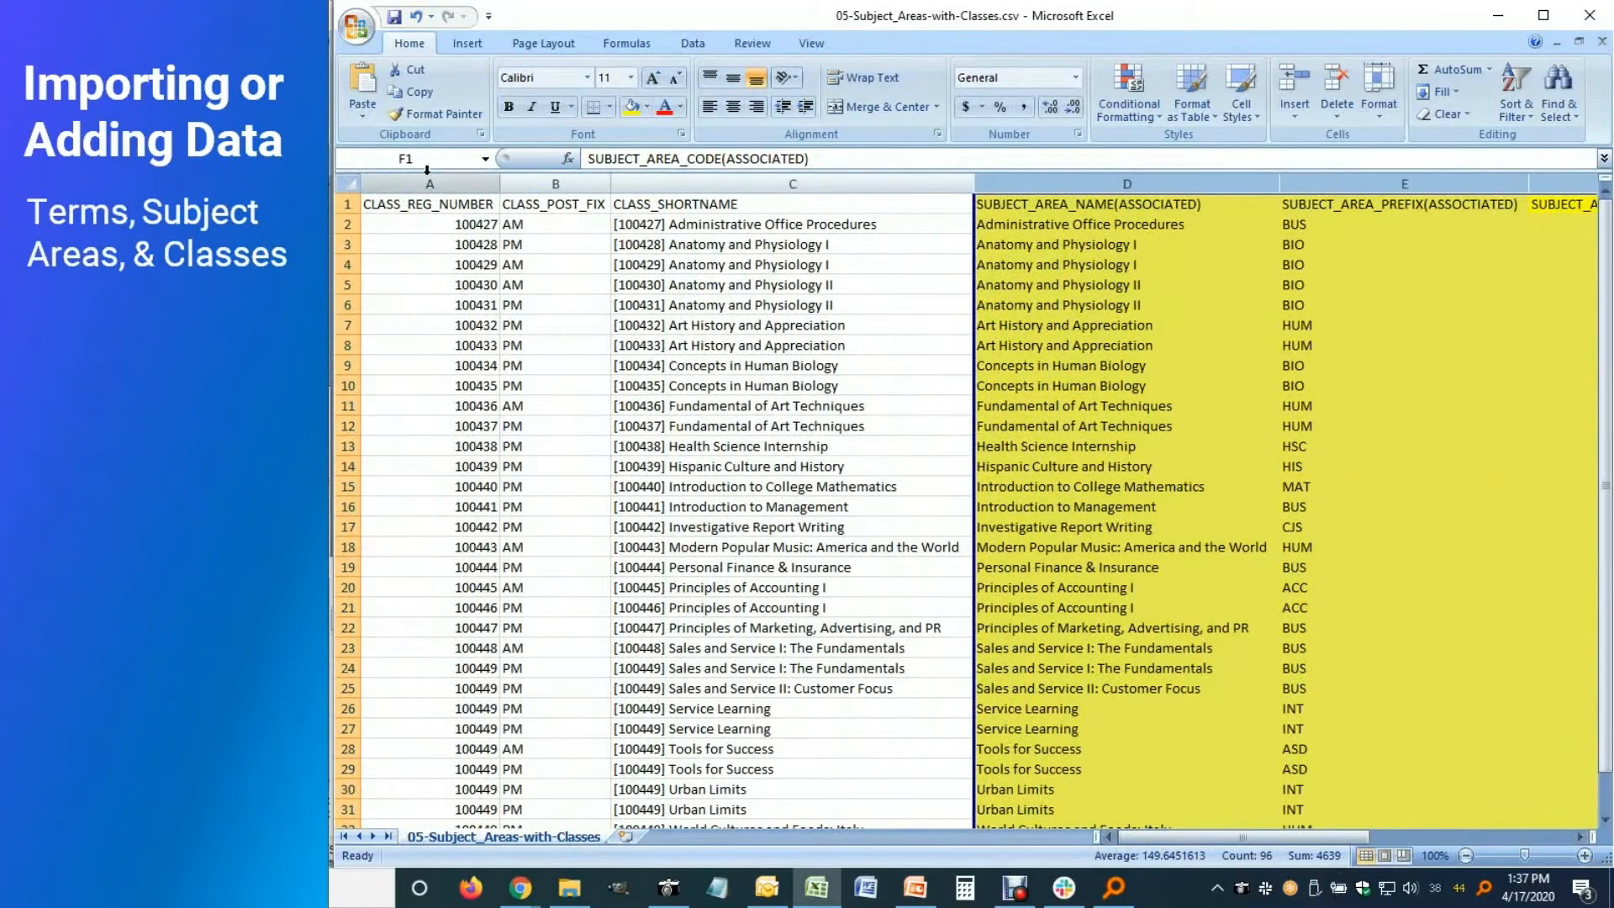
pyautogui.click(427, 172)
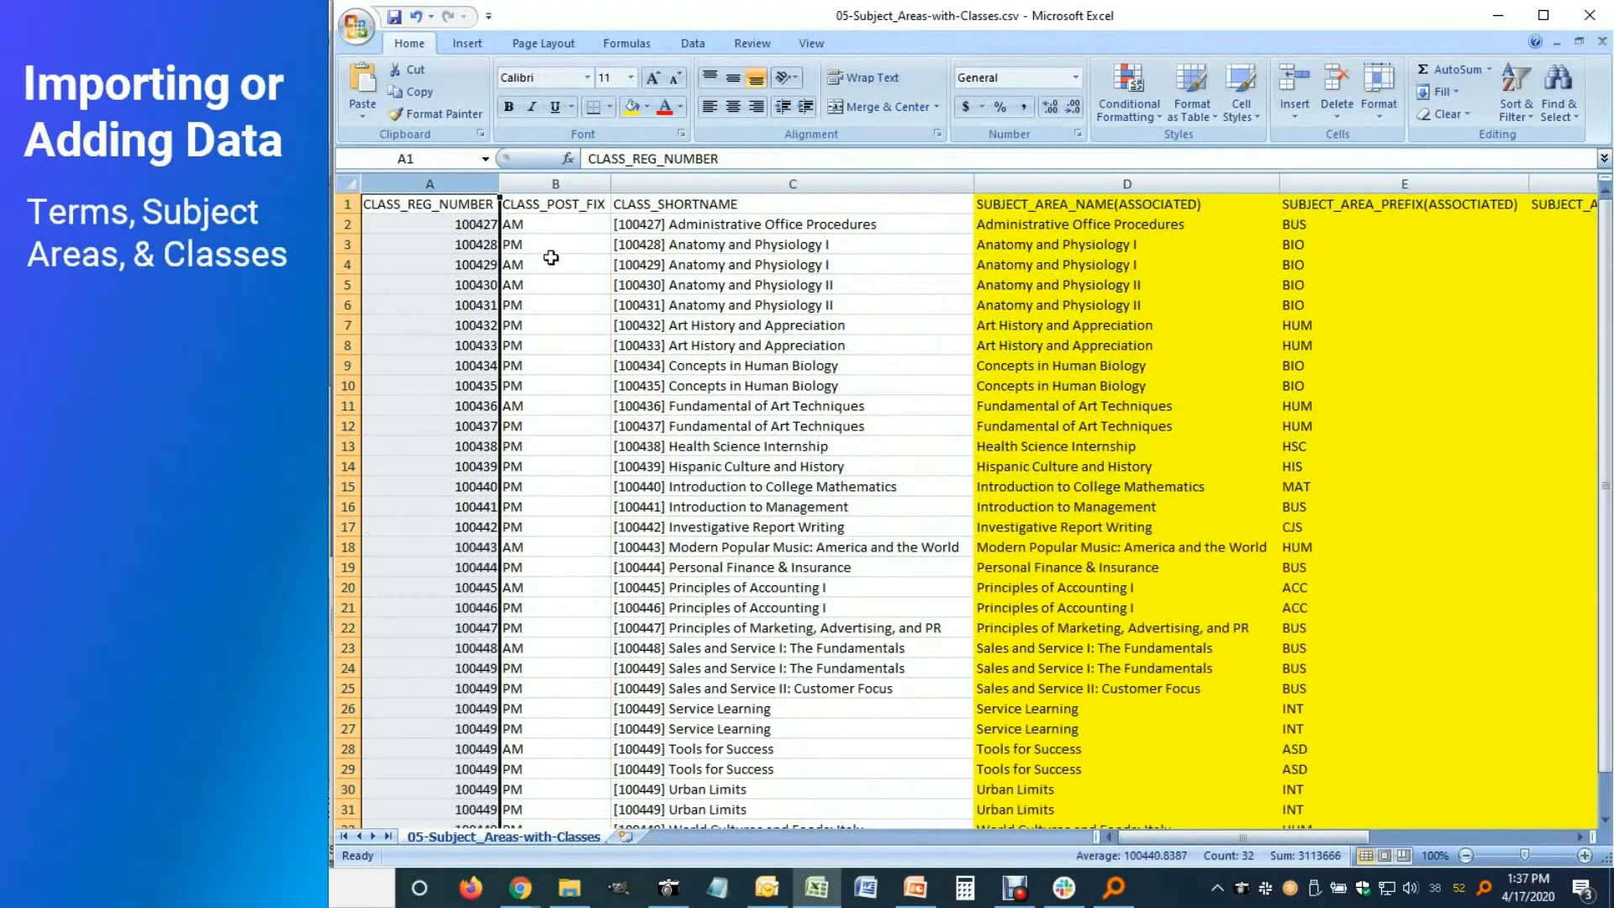
pyautogui.click(569, 176)
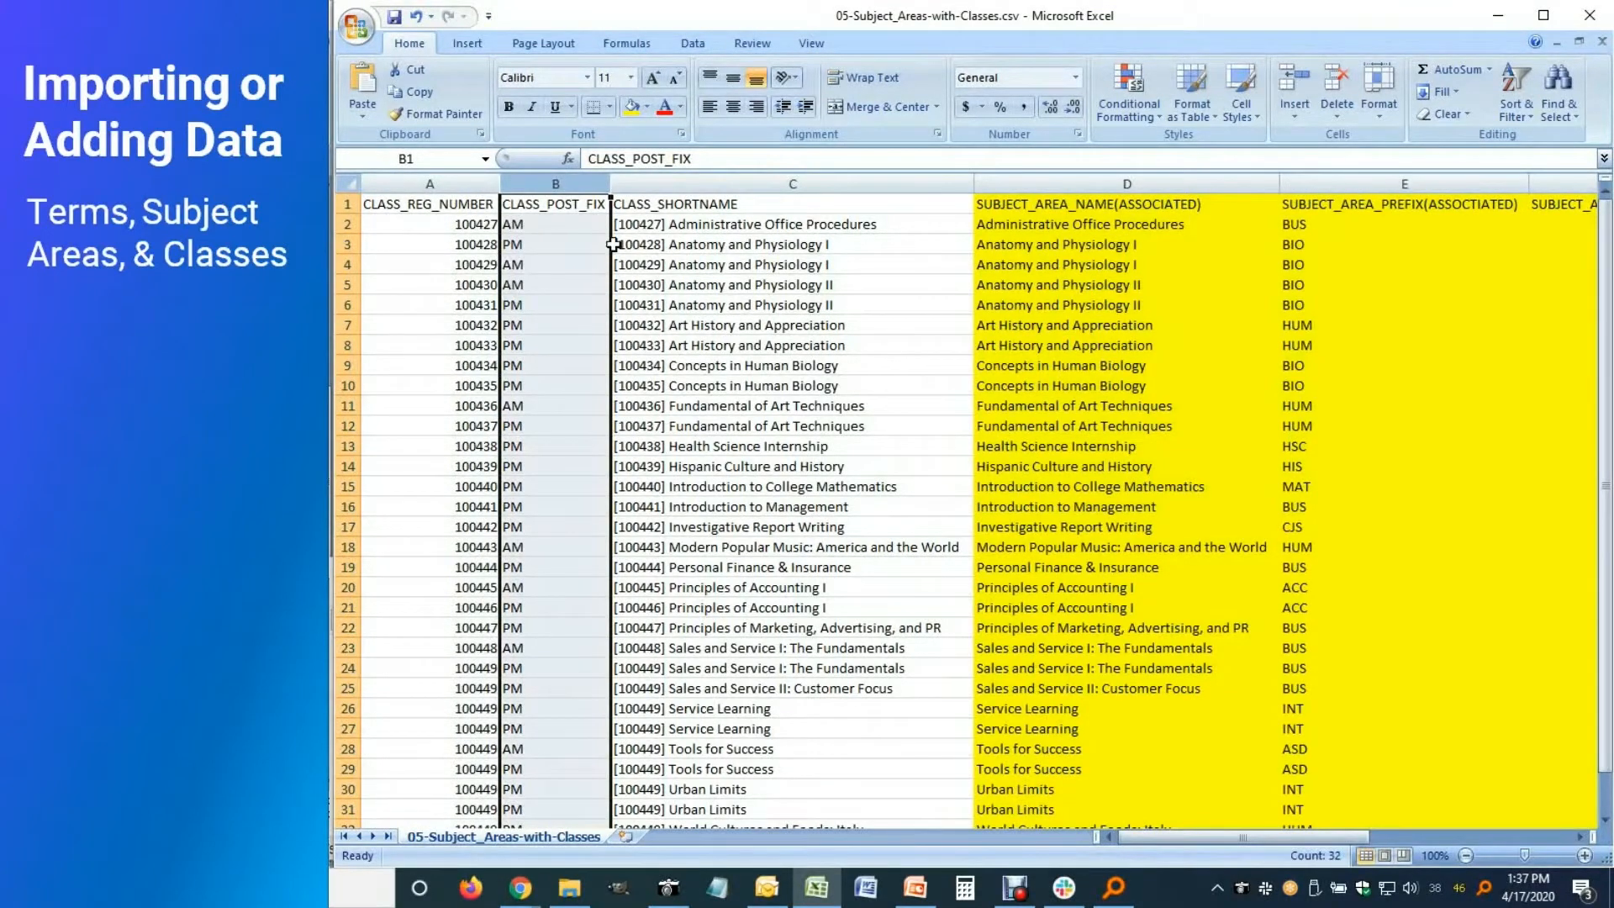
pyautogui.click(663, 183)
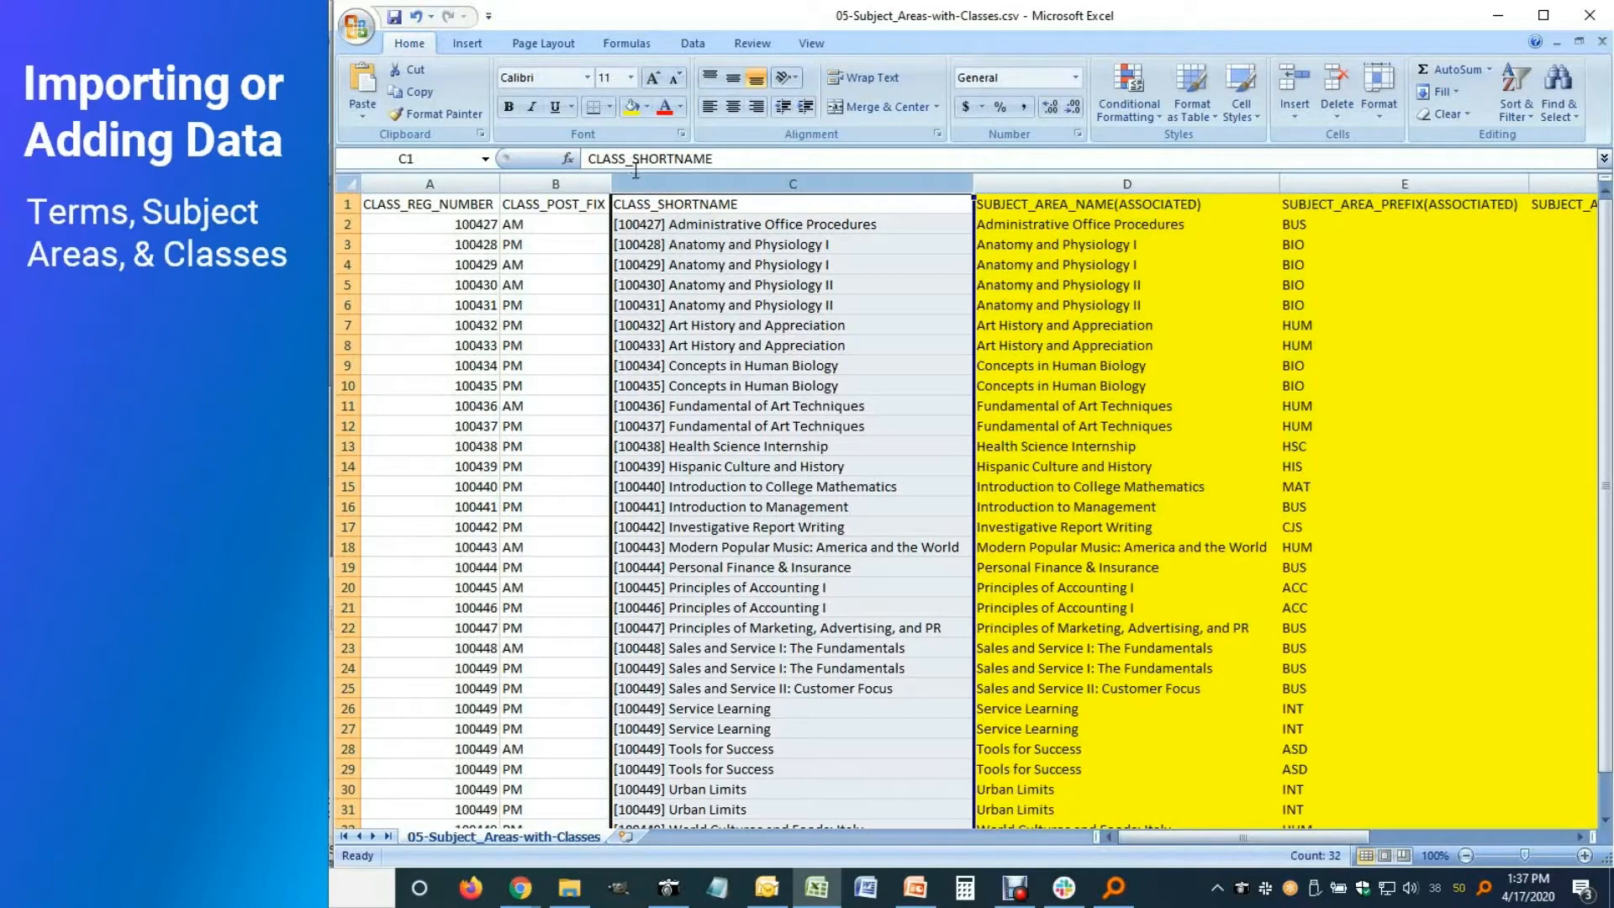
pyautogui.moveTo(673, 183); pyautogui.dragTo(408, 193)
pyautogui.click(646, 106)
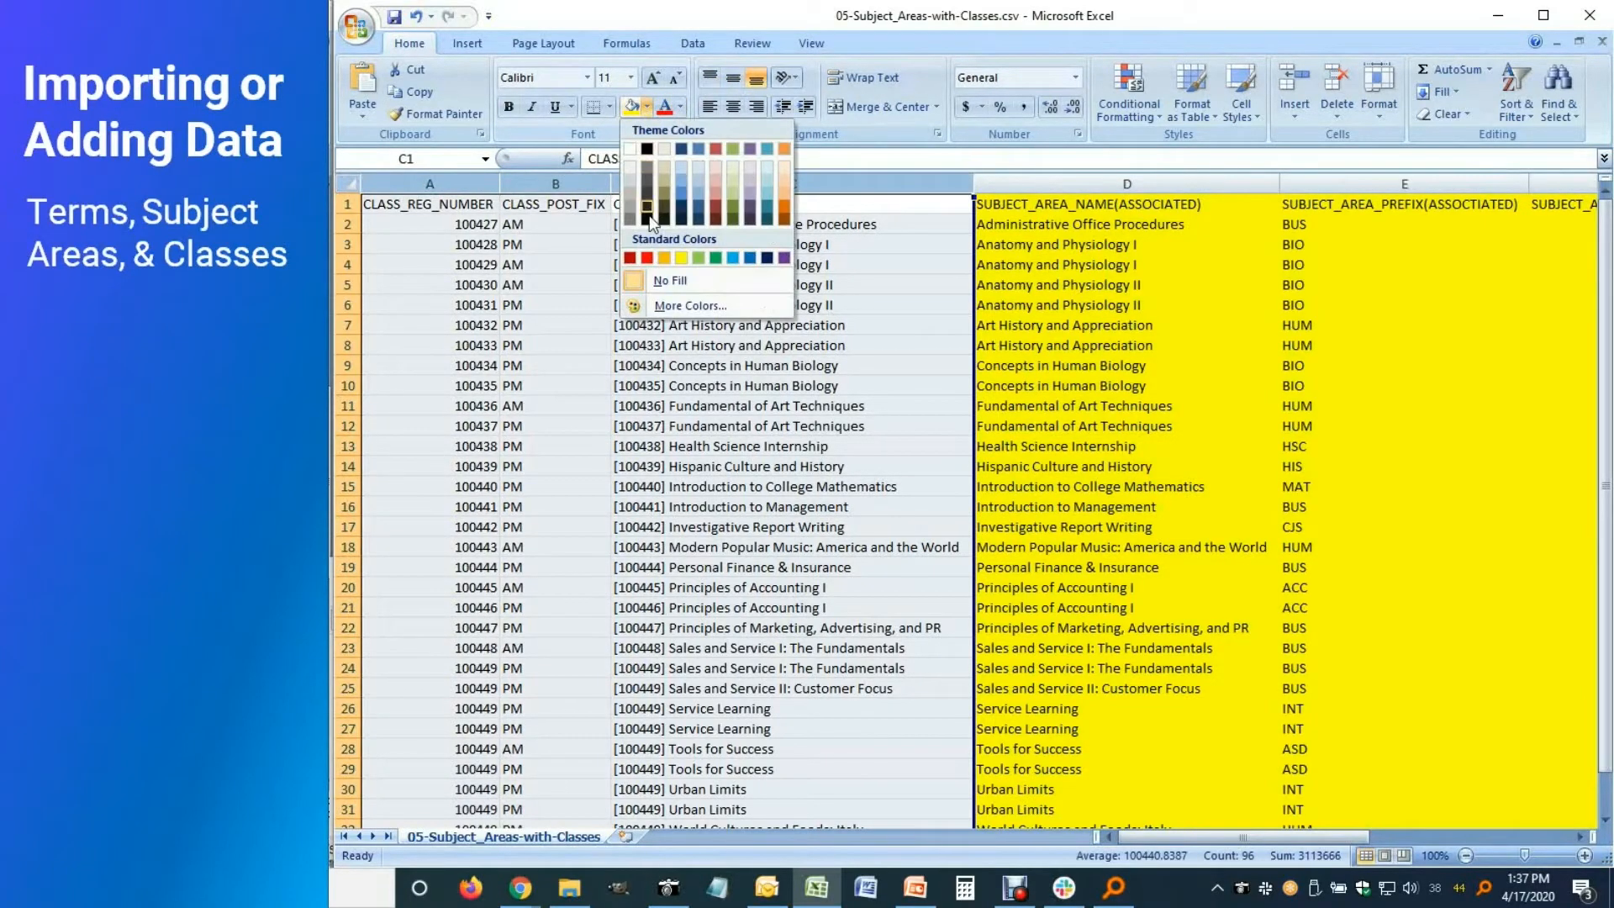
pyautogui.click(664, 257)
# Fill the term columns G through I with blue
pyautogui.click(1273, 405)
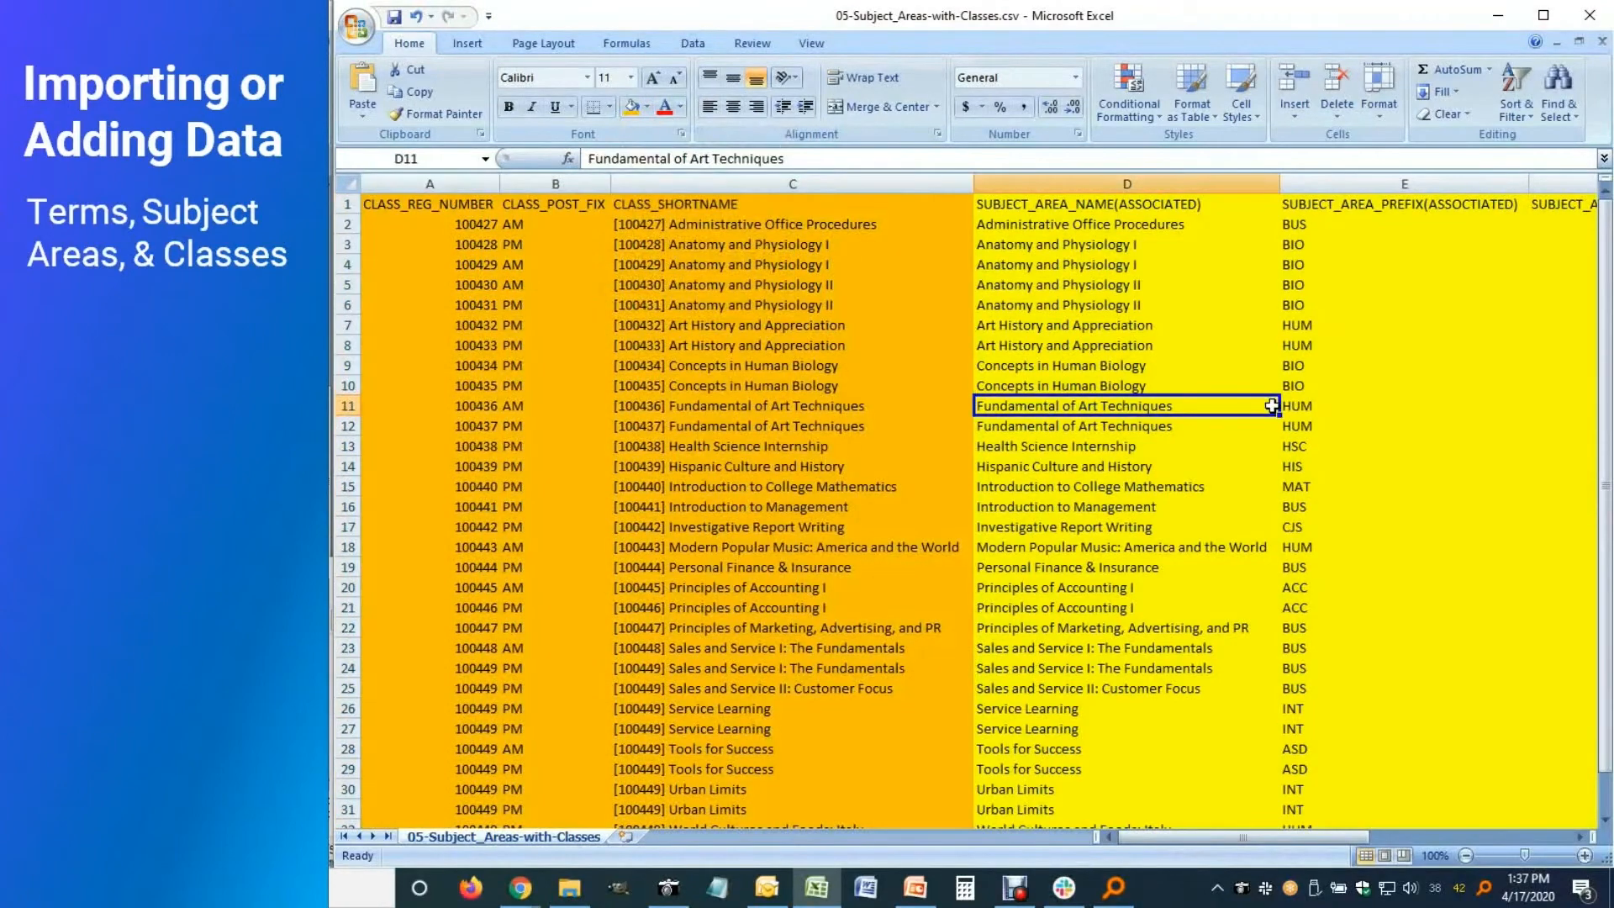
pyautogui.press('Right')
pyautogui.press('Right')
pyautogui.press('Right')
pyautogui.press('Right')
pyautogui.press('Right')
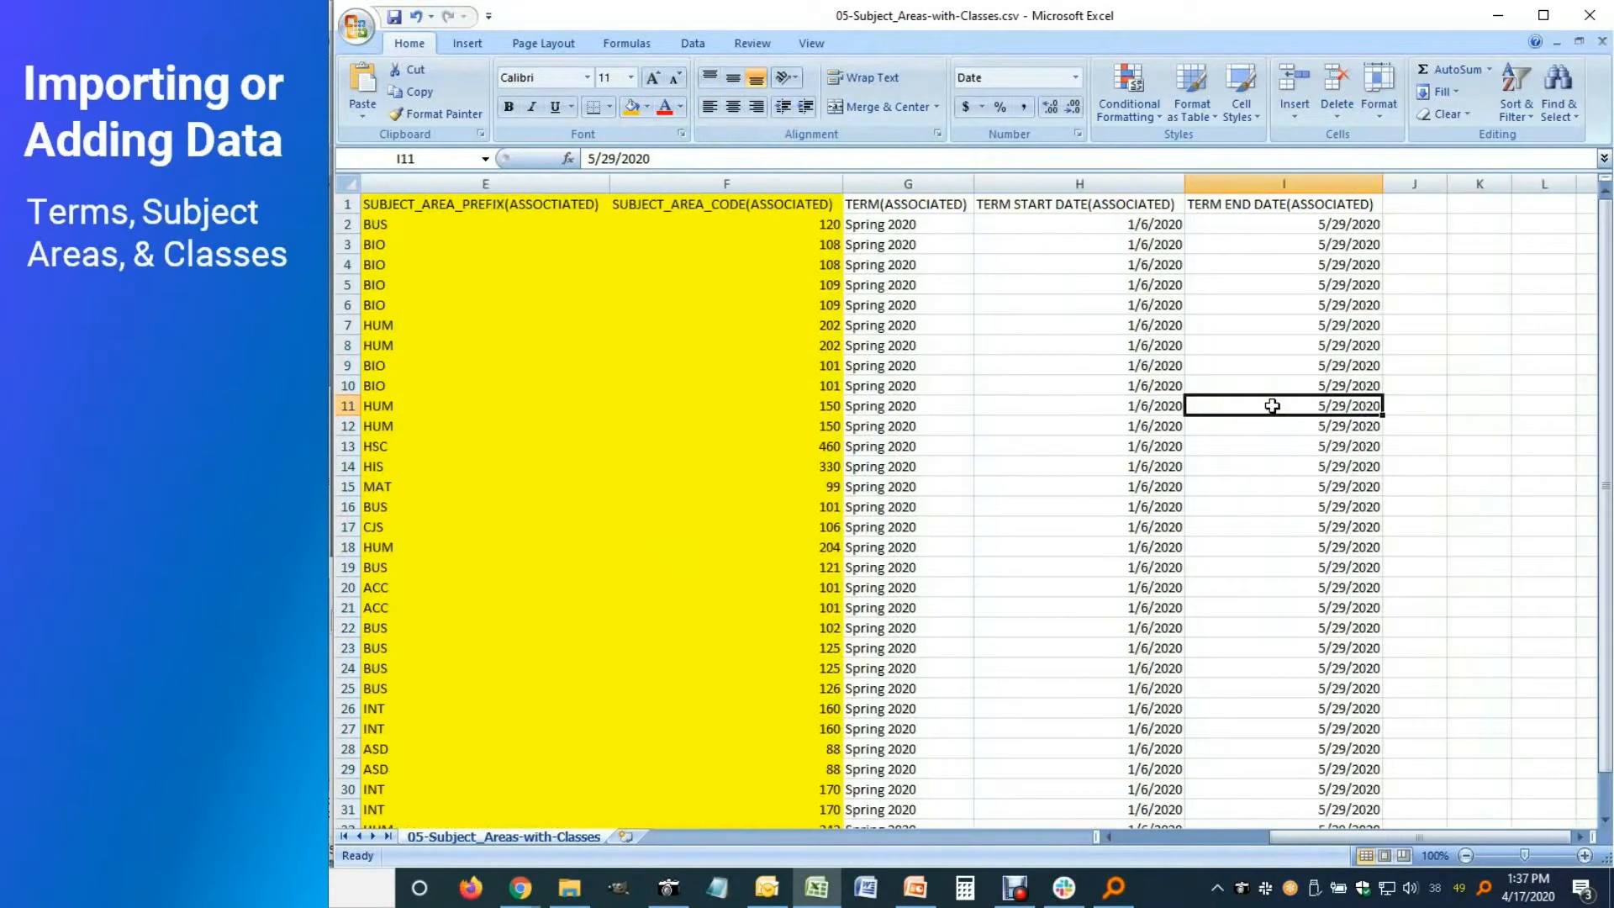
pyautogui.moveTo(889, 184); pyautogui.dragTo(1234, 183)
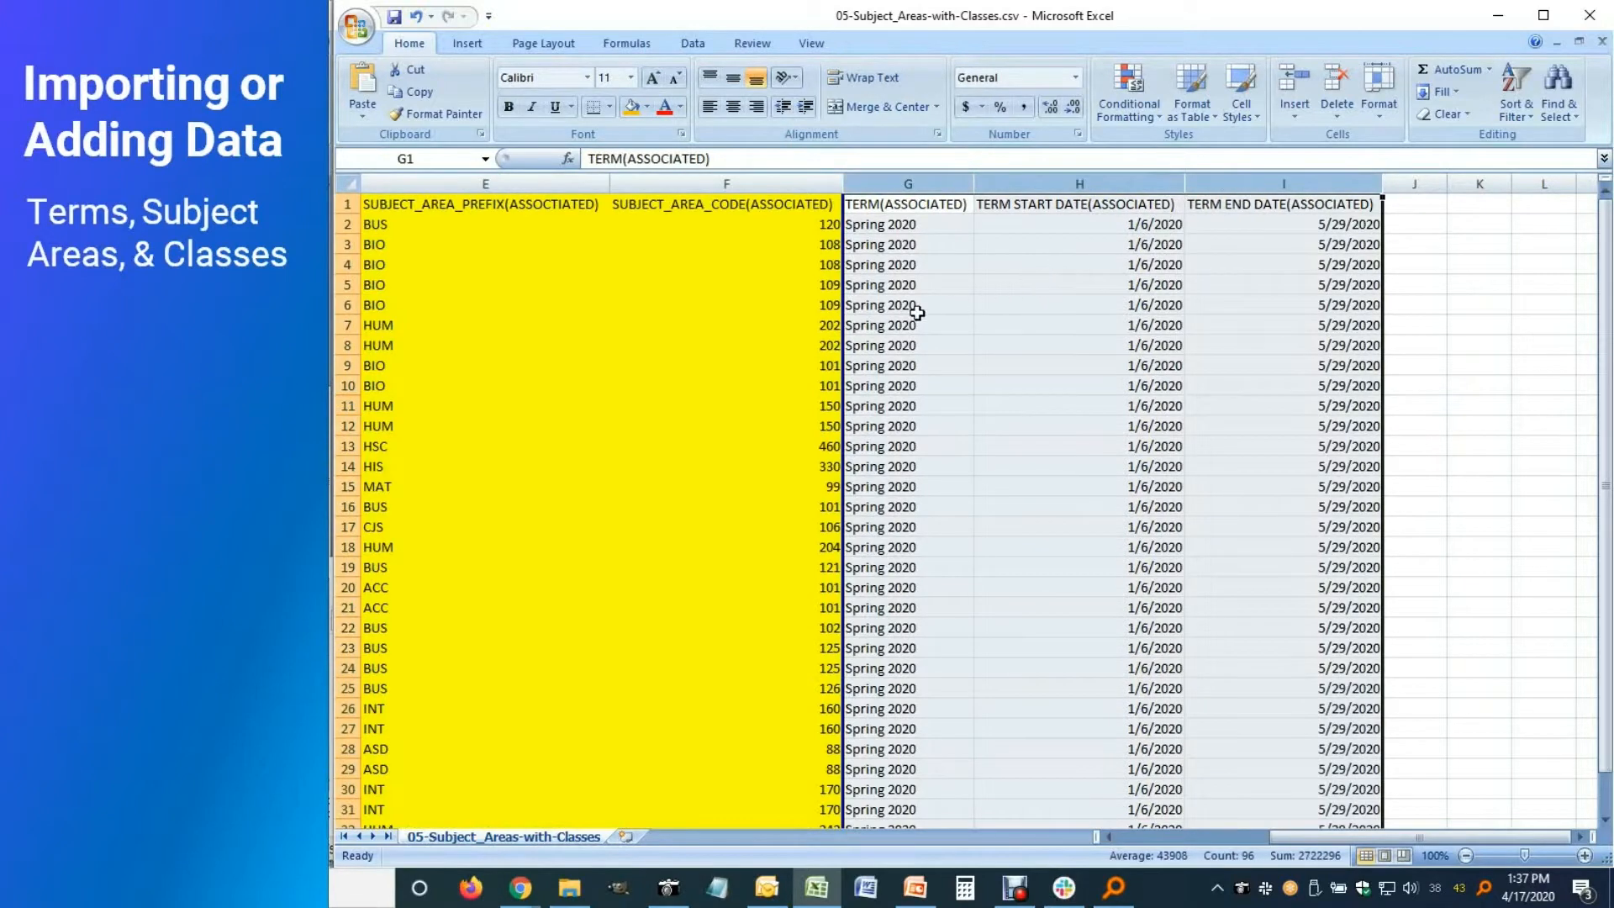
pyautogui.click(647, 107)
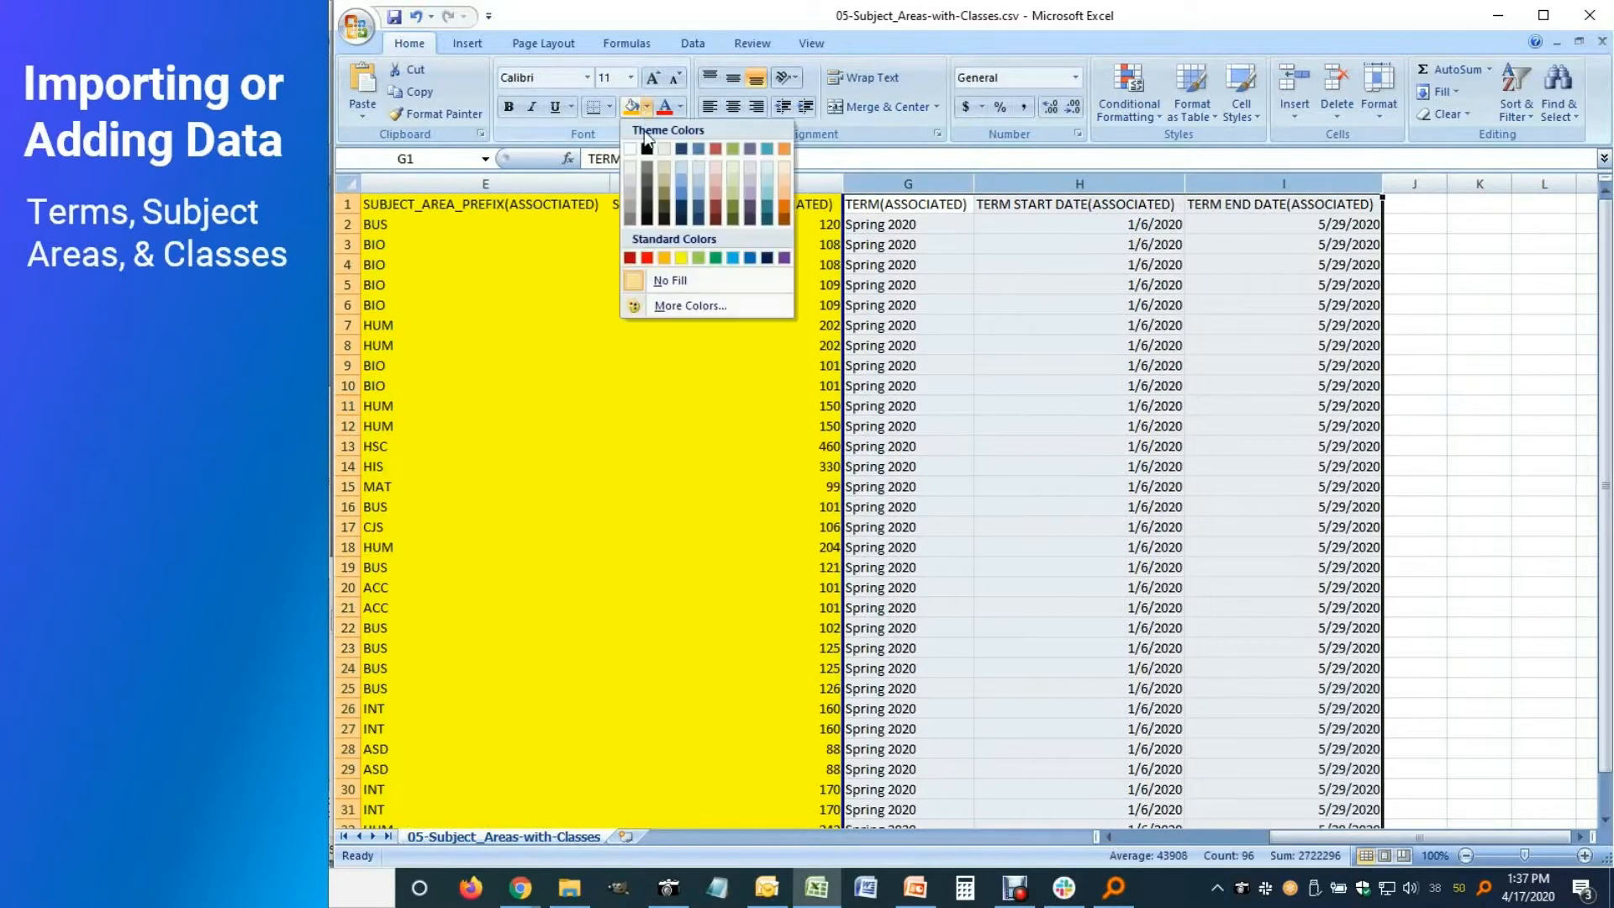
pyautogui.click(736, 263)
pyautogui.click(922, 202)
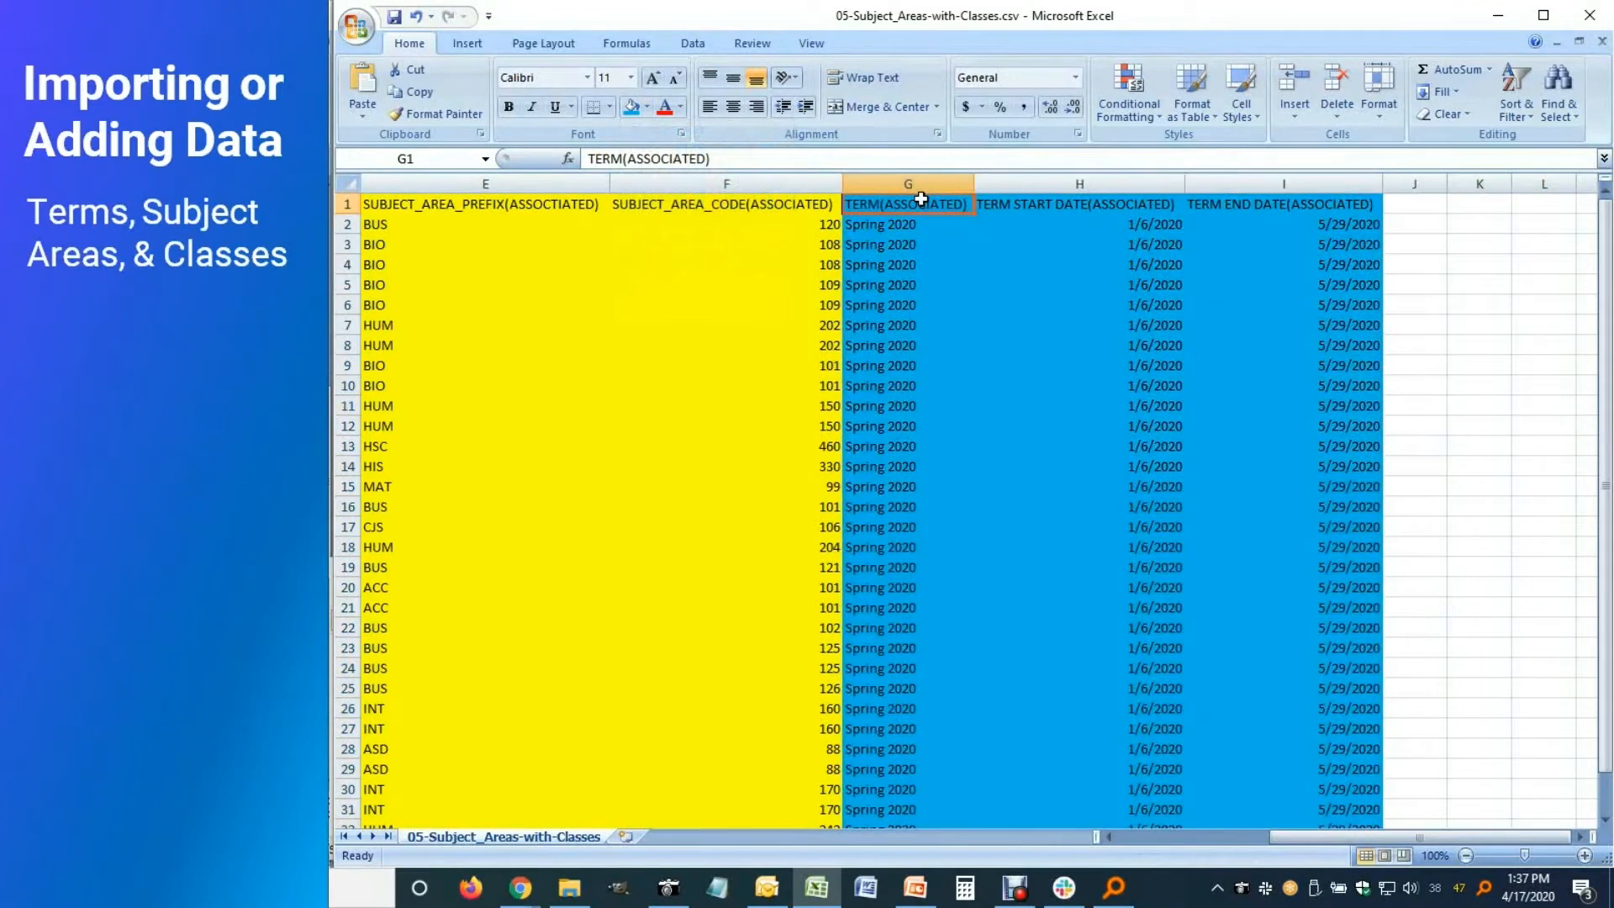
# Close 05-Subject_Areas-with-Classes.csv without saving and minimise the file folder
pyautogui.click(1100, 206)
pyautogui.click(1218, 211)
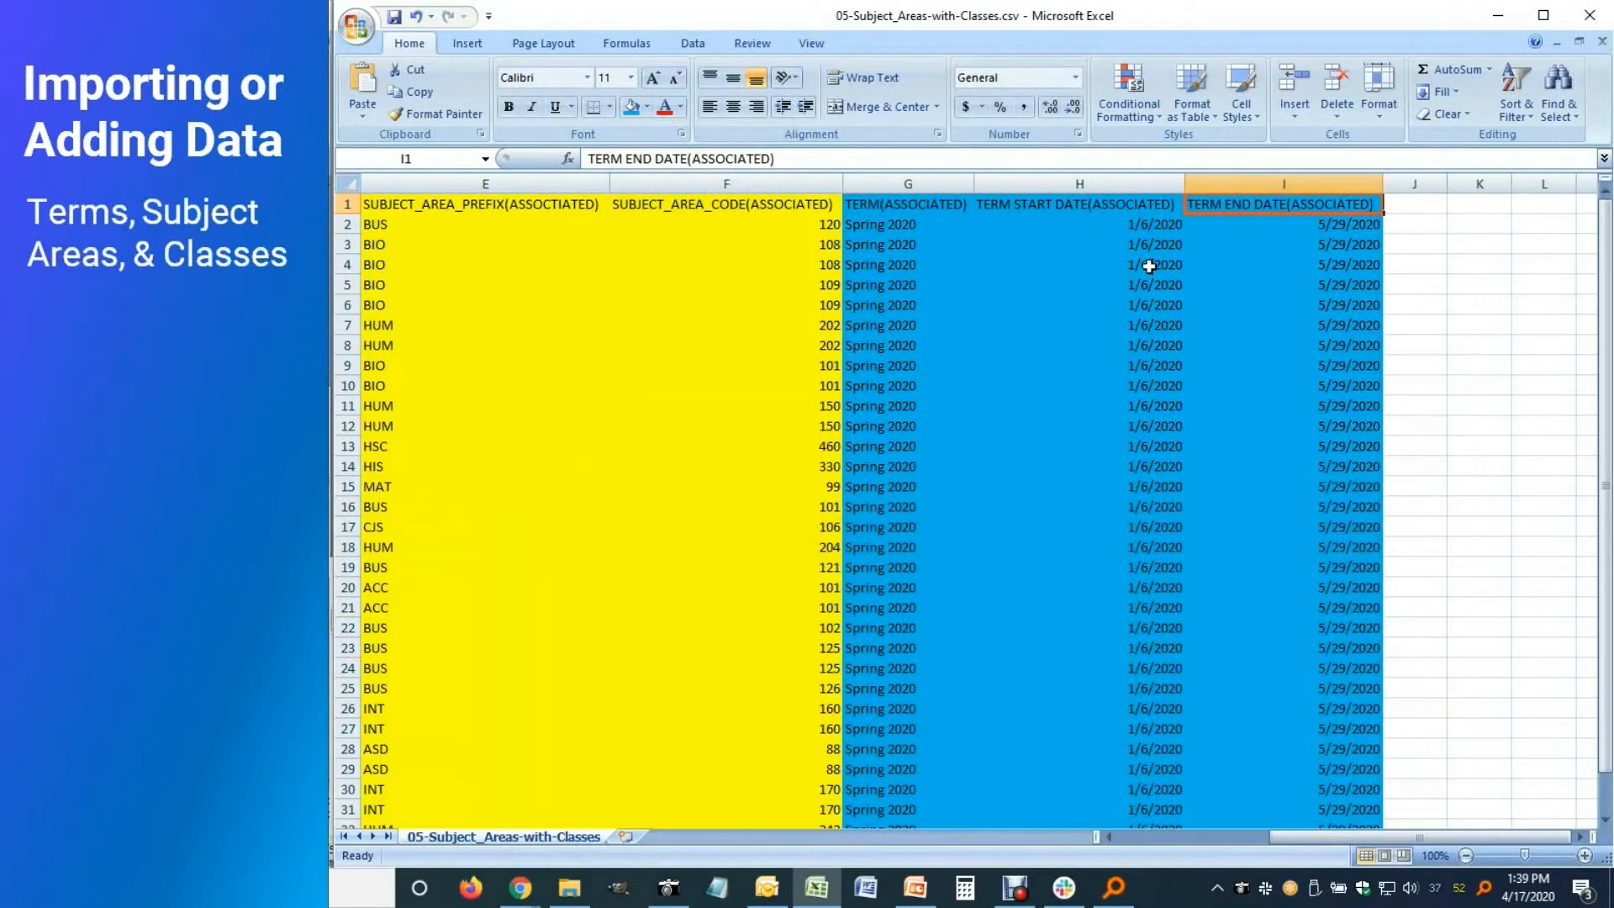
pyautogui.click(1592, 30)
pyautogui.press('n')
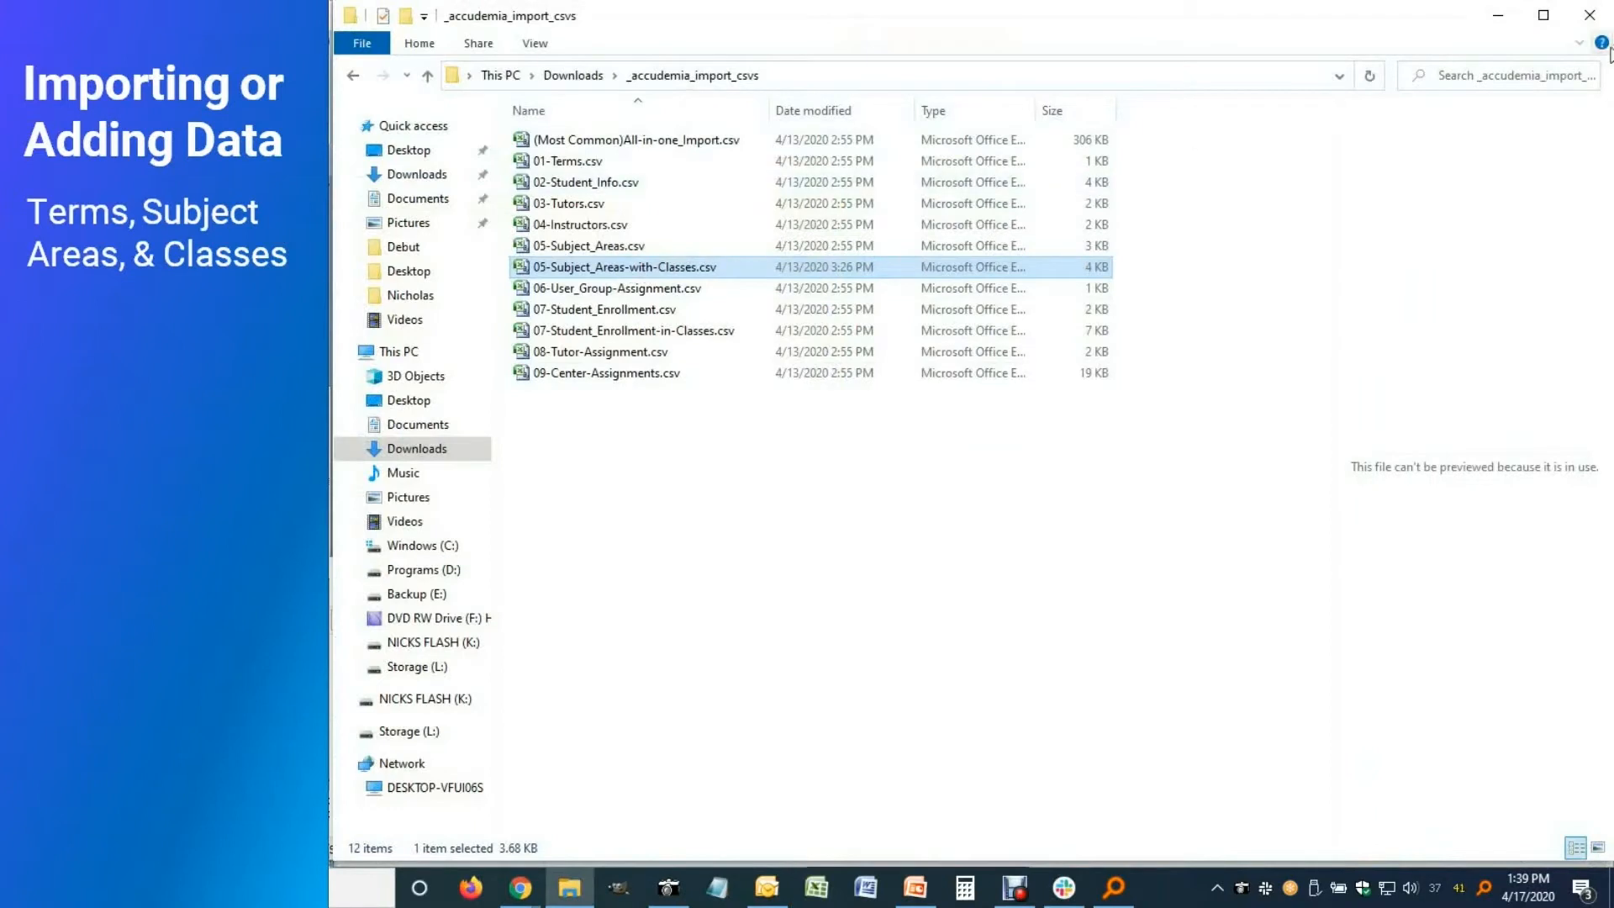
pyautogui.click(1497, 15)
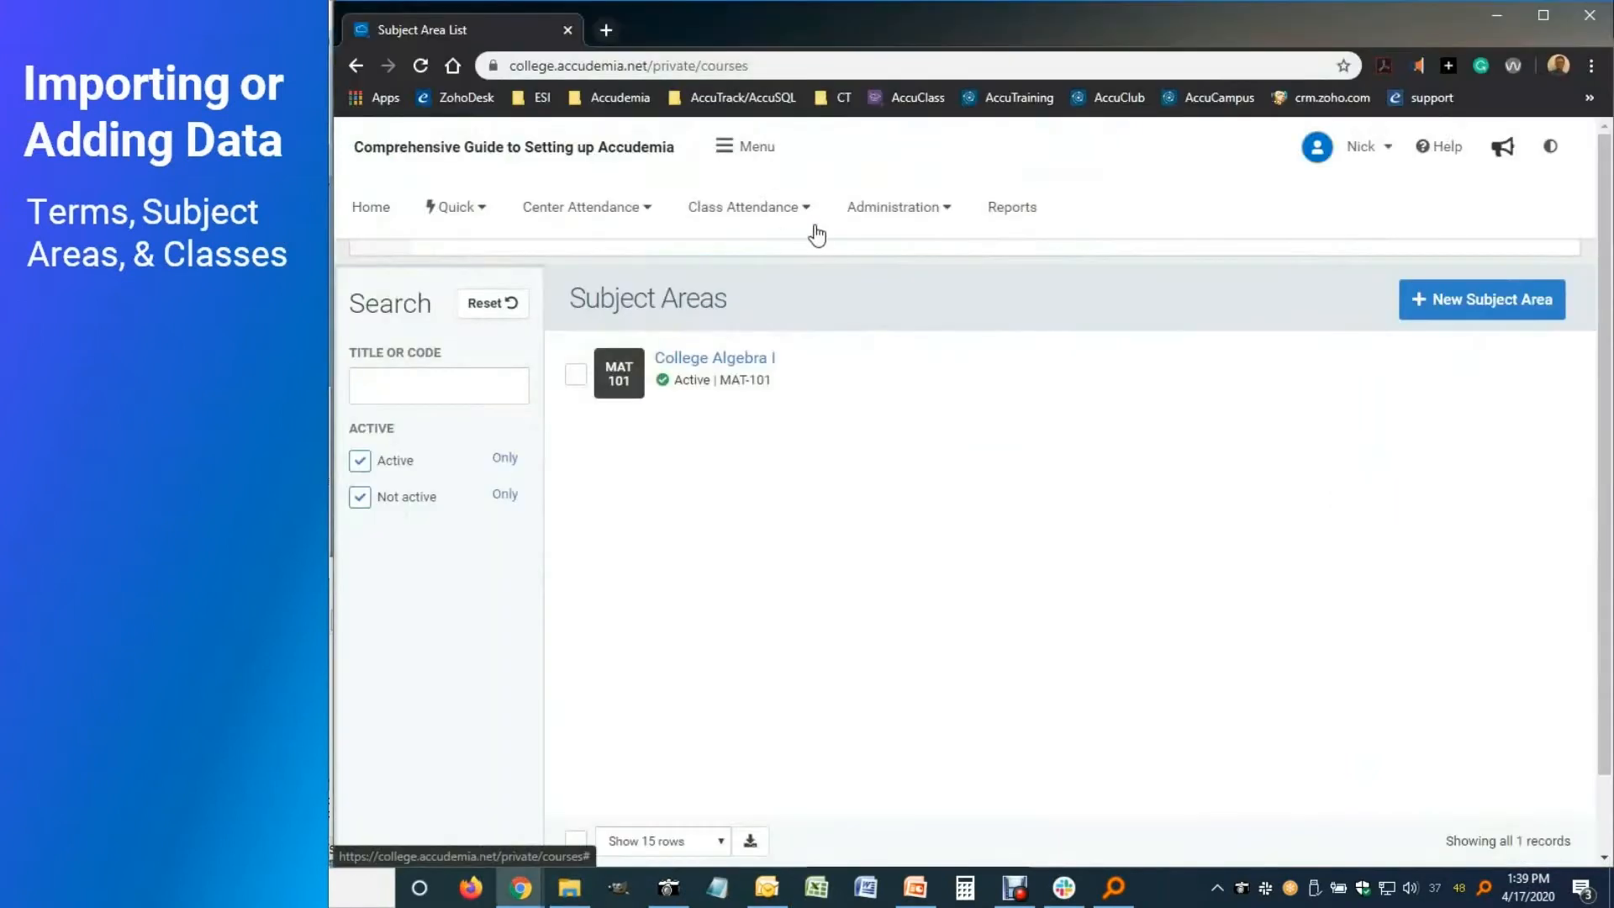
# Open Administration > Advanced > Import, scroll to the Download ADX card, then minimise Chrome
pyautogui.click(935, 211)
pyautogui.moveTo(874, 632)
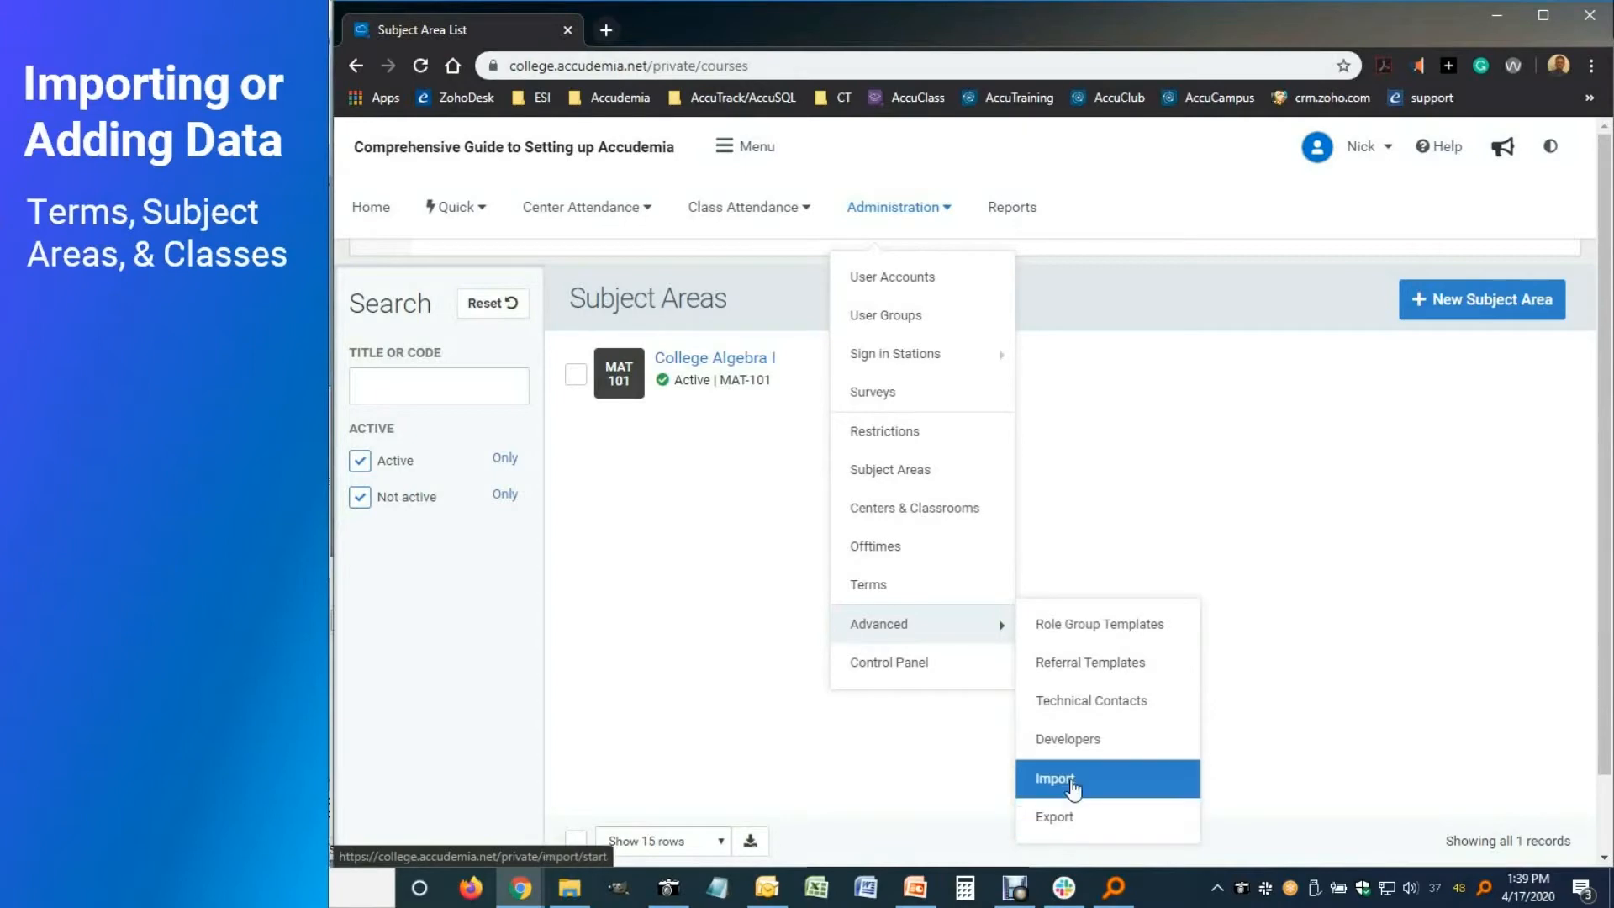
pyautogui.click(1042, 778)
pyautogui.scroll(-2, 843, 561)
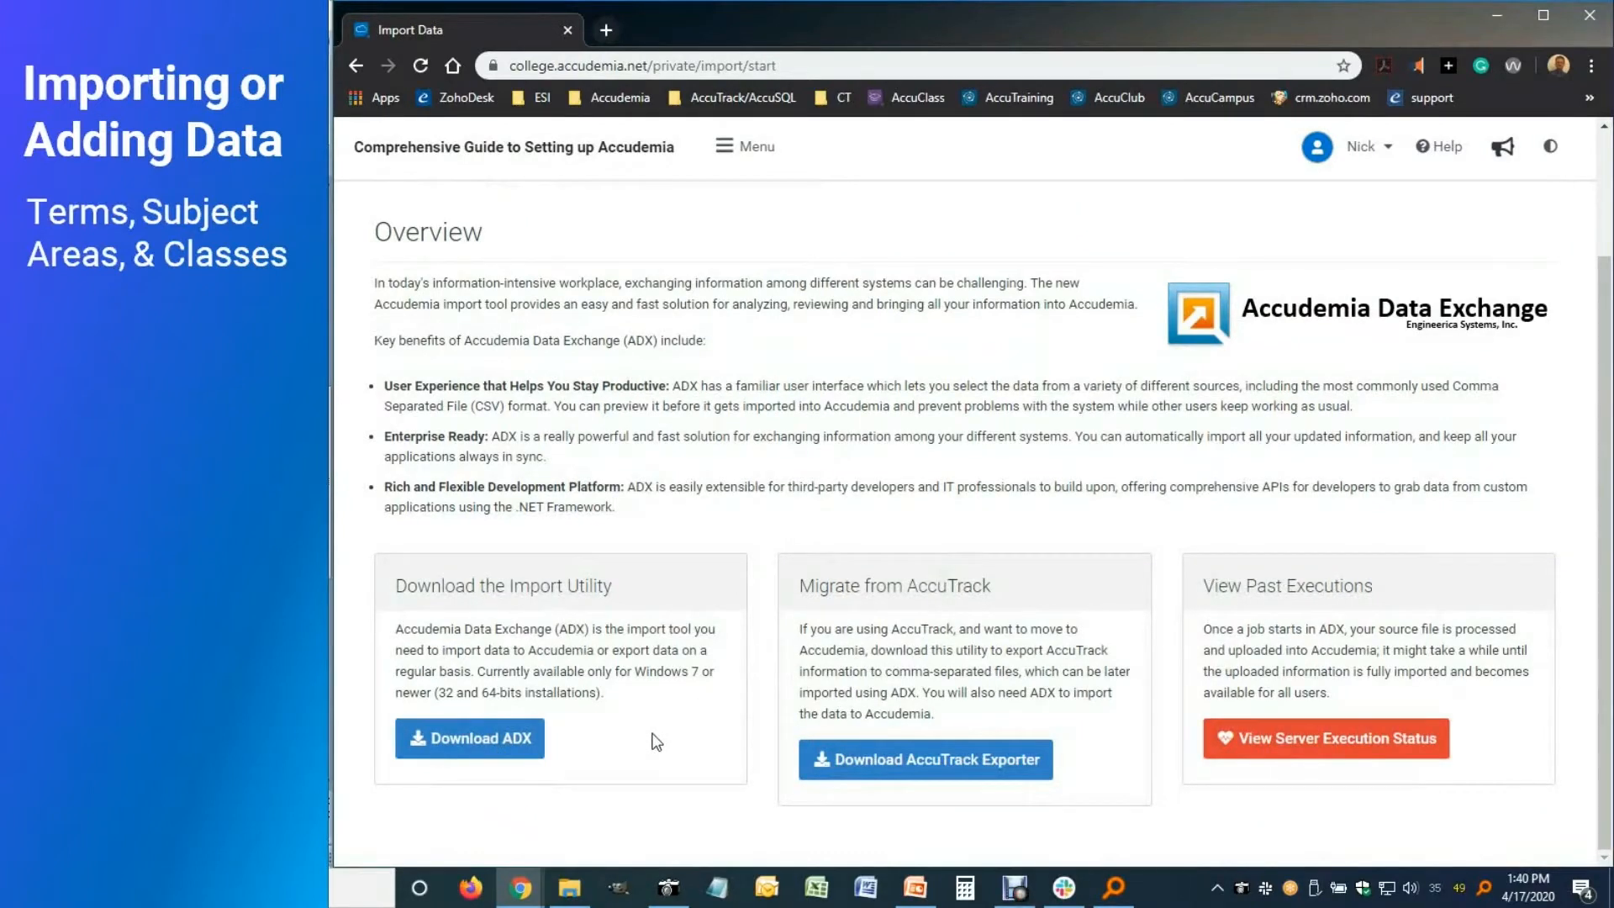
pyautogui.click(1493, 16)
# Launch Accudemia Data Exchange from the desktop and sign in with the account password
pyautogui.click(730, 353)
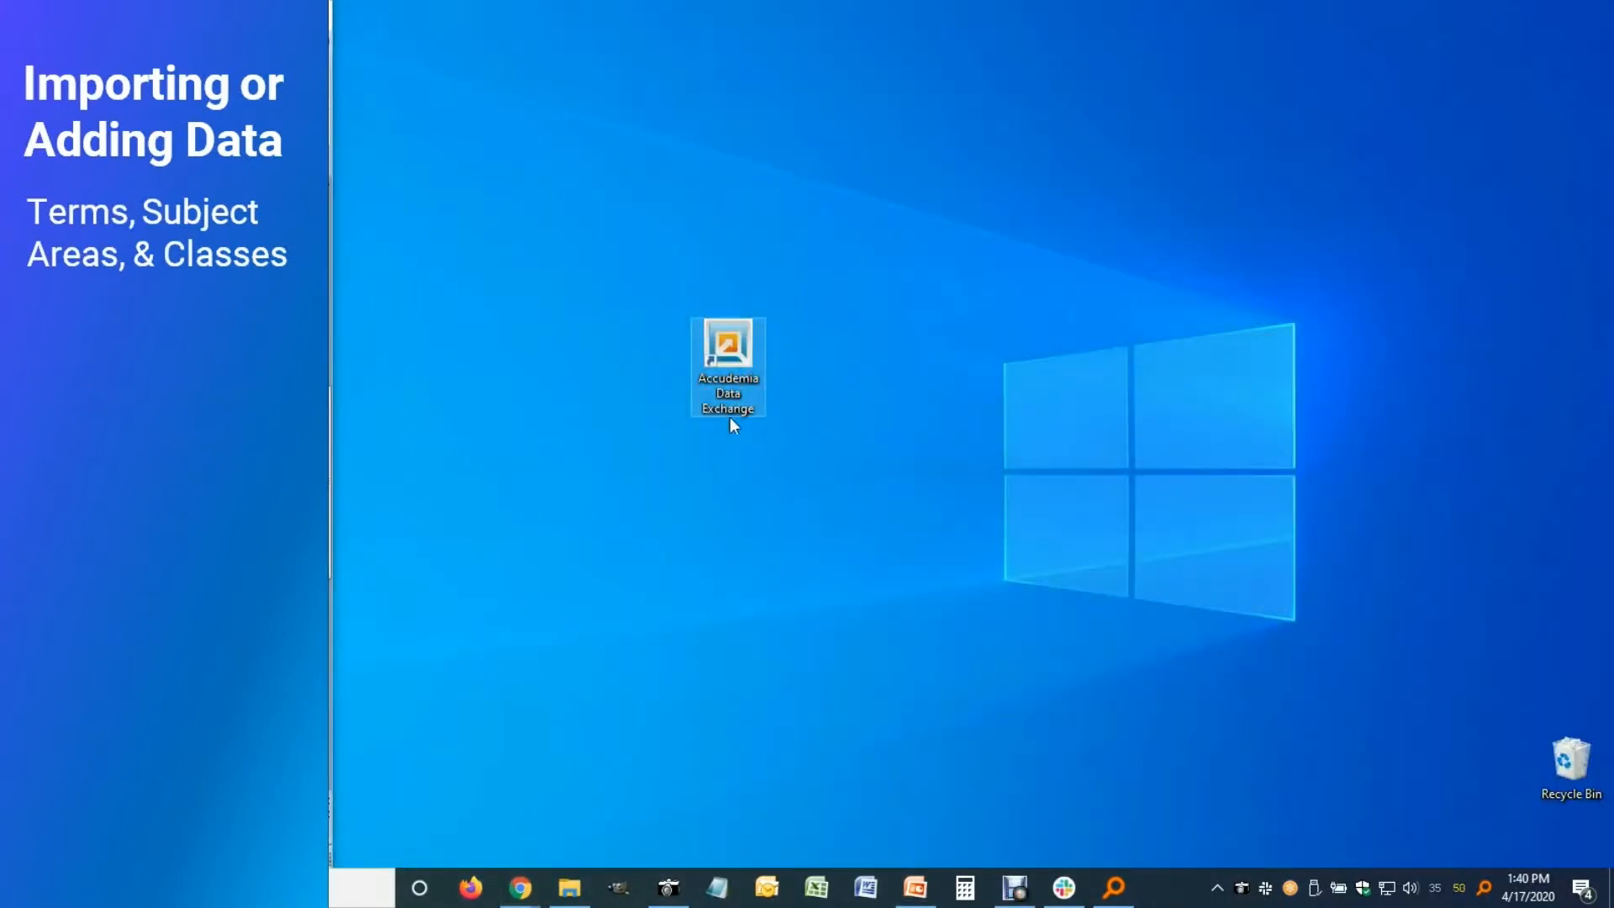
pyautogui.doubleClick(745, 356)
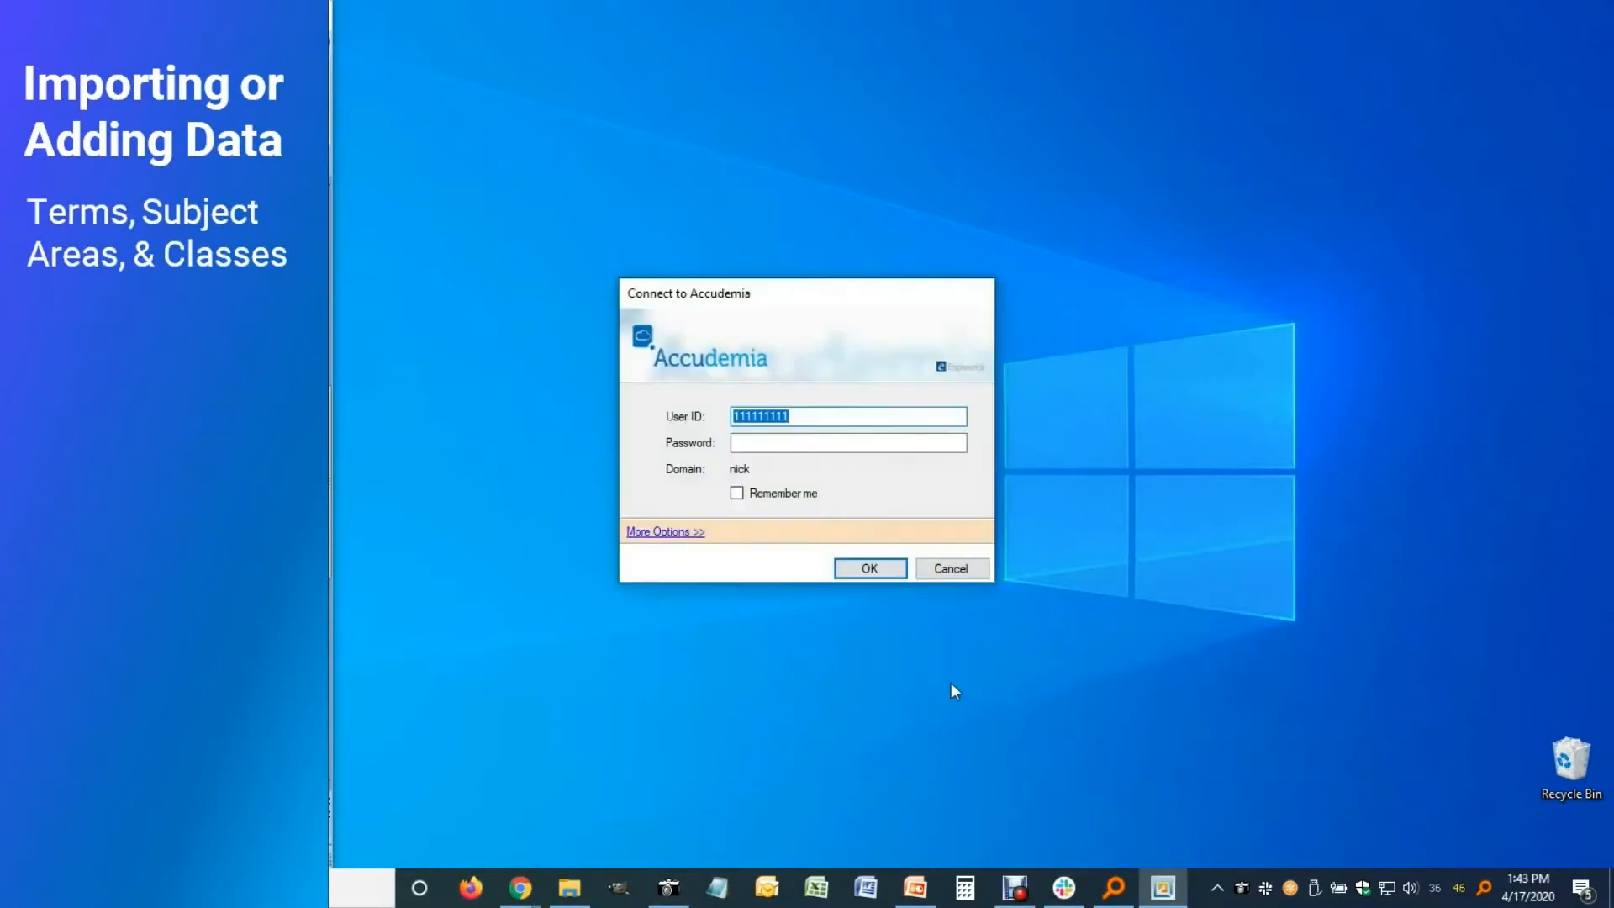
pyautogui.press('Tab')
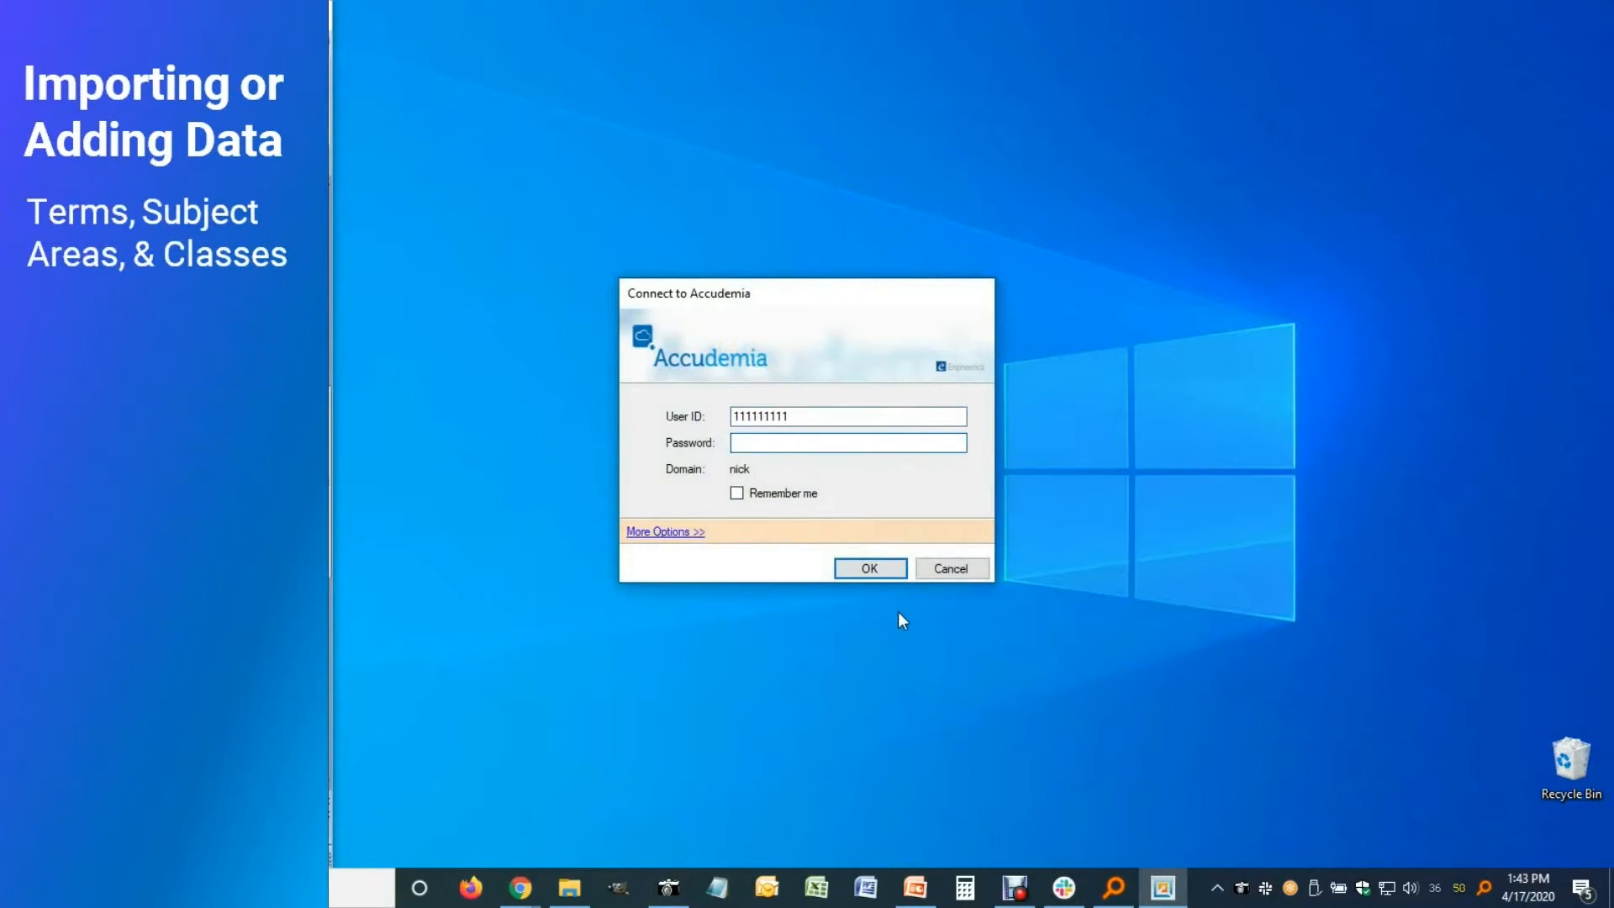
pyautogui.write('••••')
pyautogui.click(855, 577)
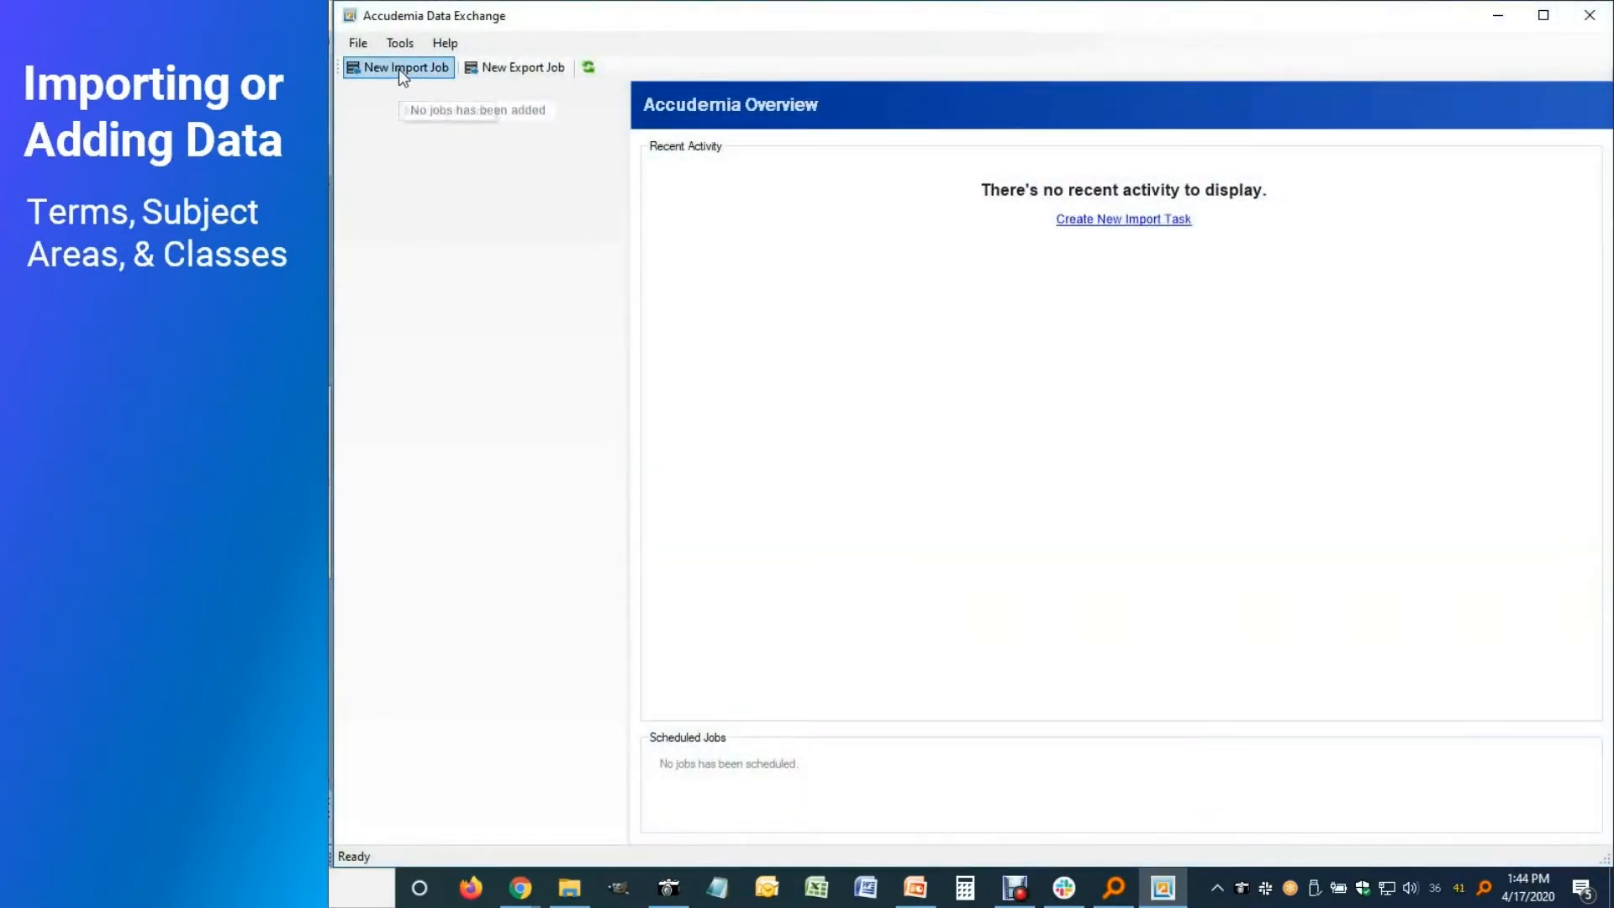
# Create a new import job with 05-Subject_Areas-with-Classes.csv as the source file
pyautogui.click(400, 71)
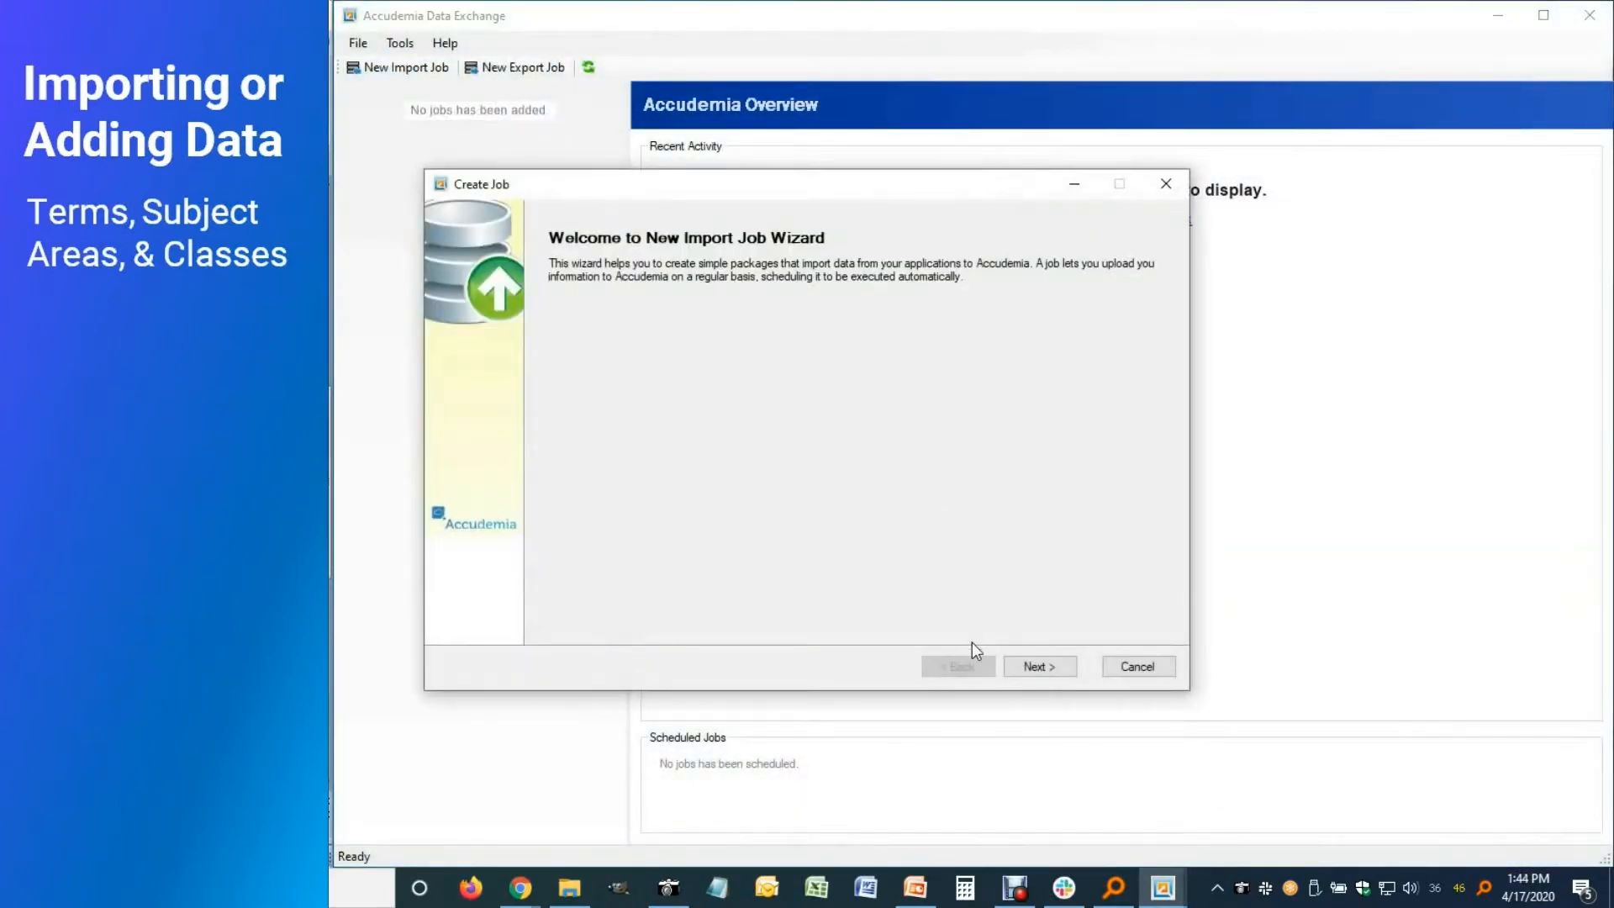
pyautogui.click(1039, 666)
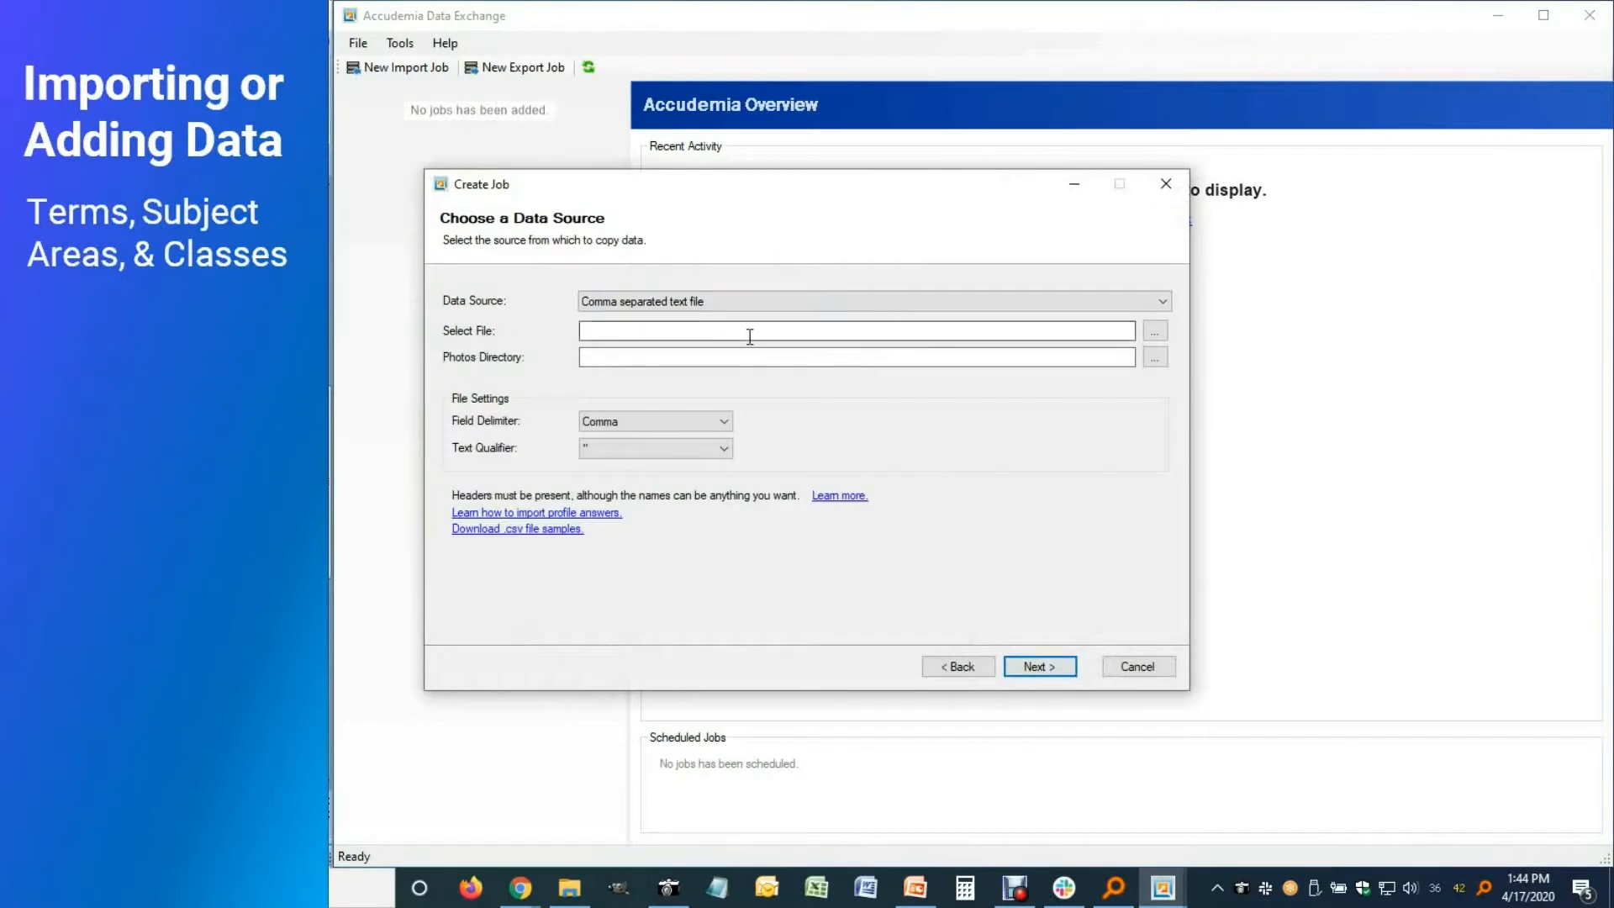
pyautogui.click(1156, 332)
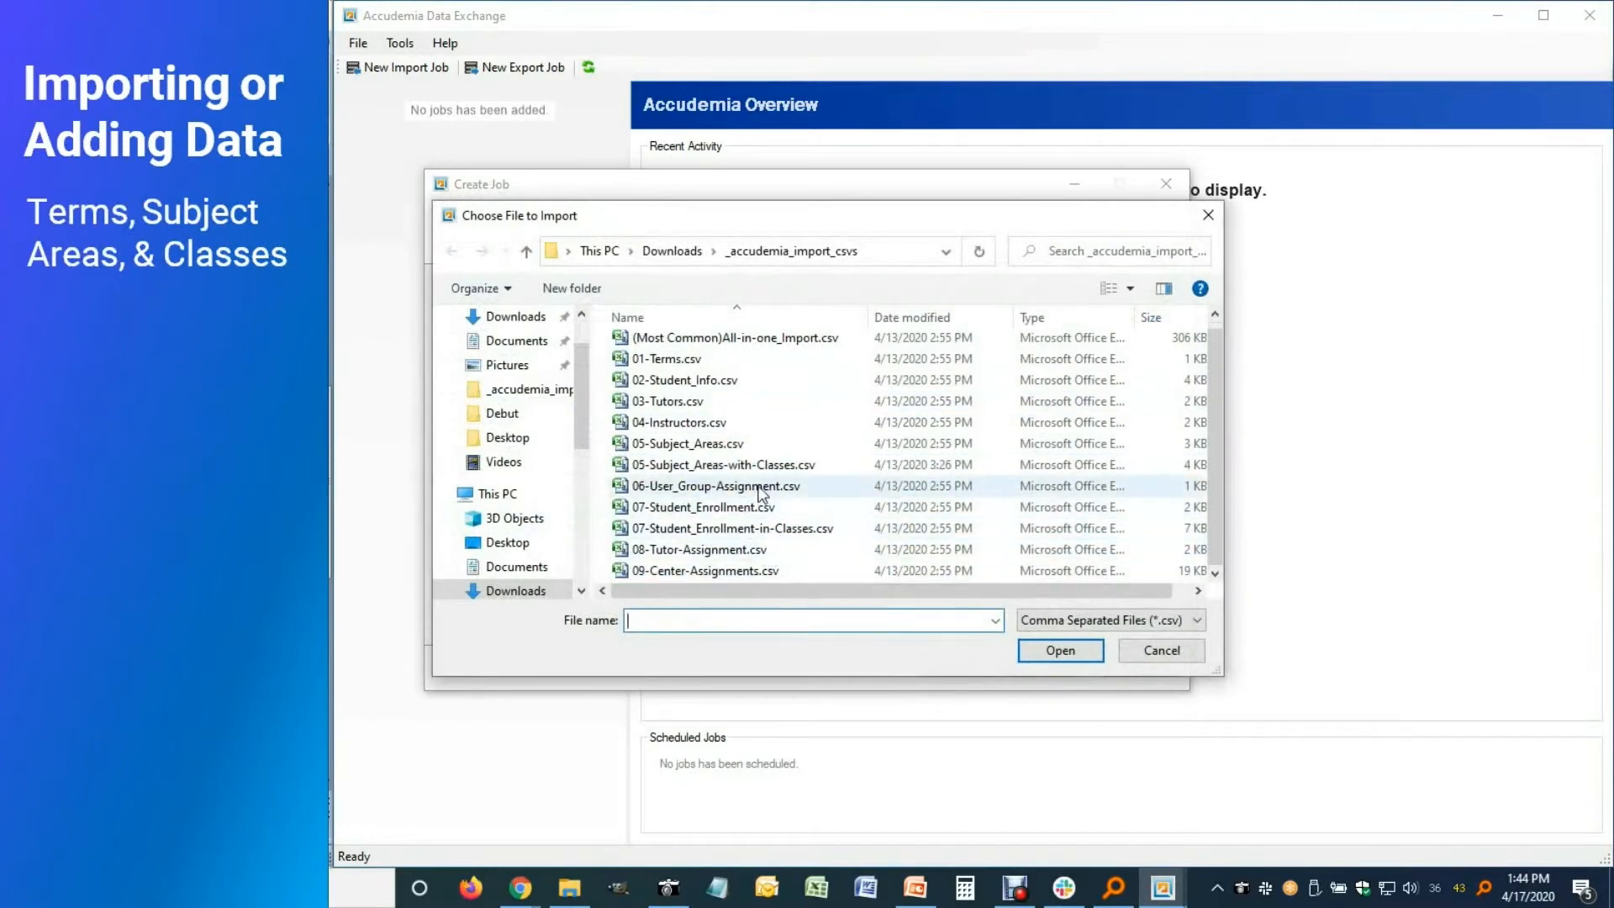
pyautogui.click(751, 471)
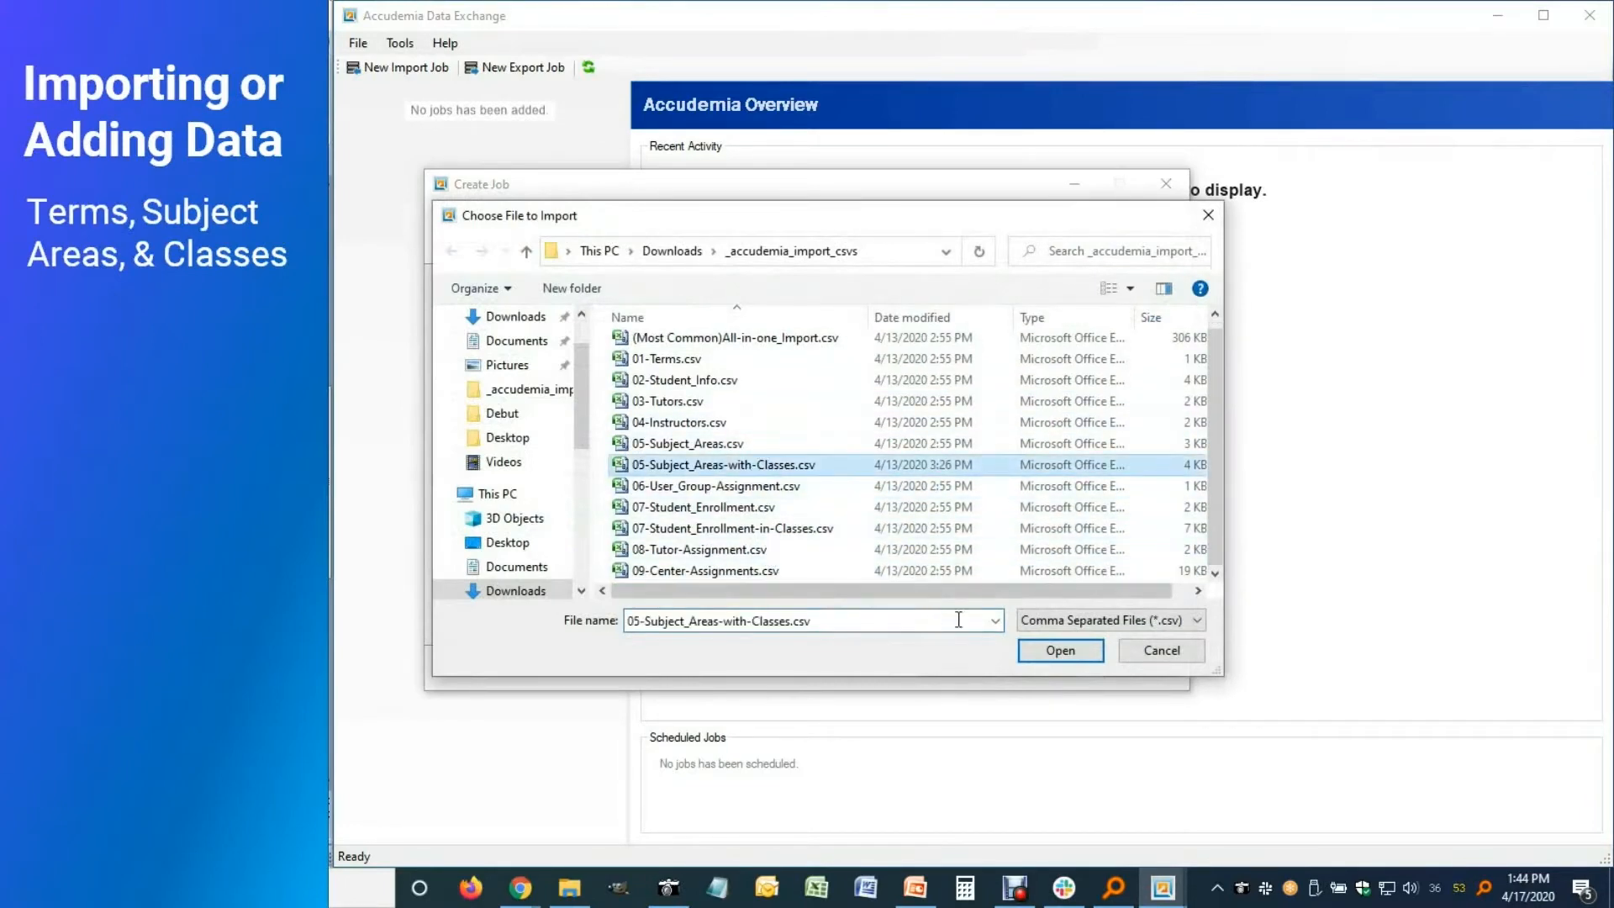
pyautogui.click(1058, 653)
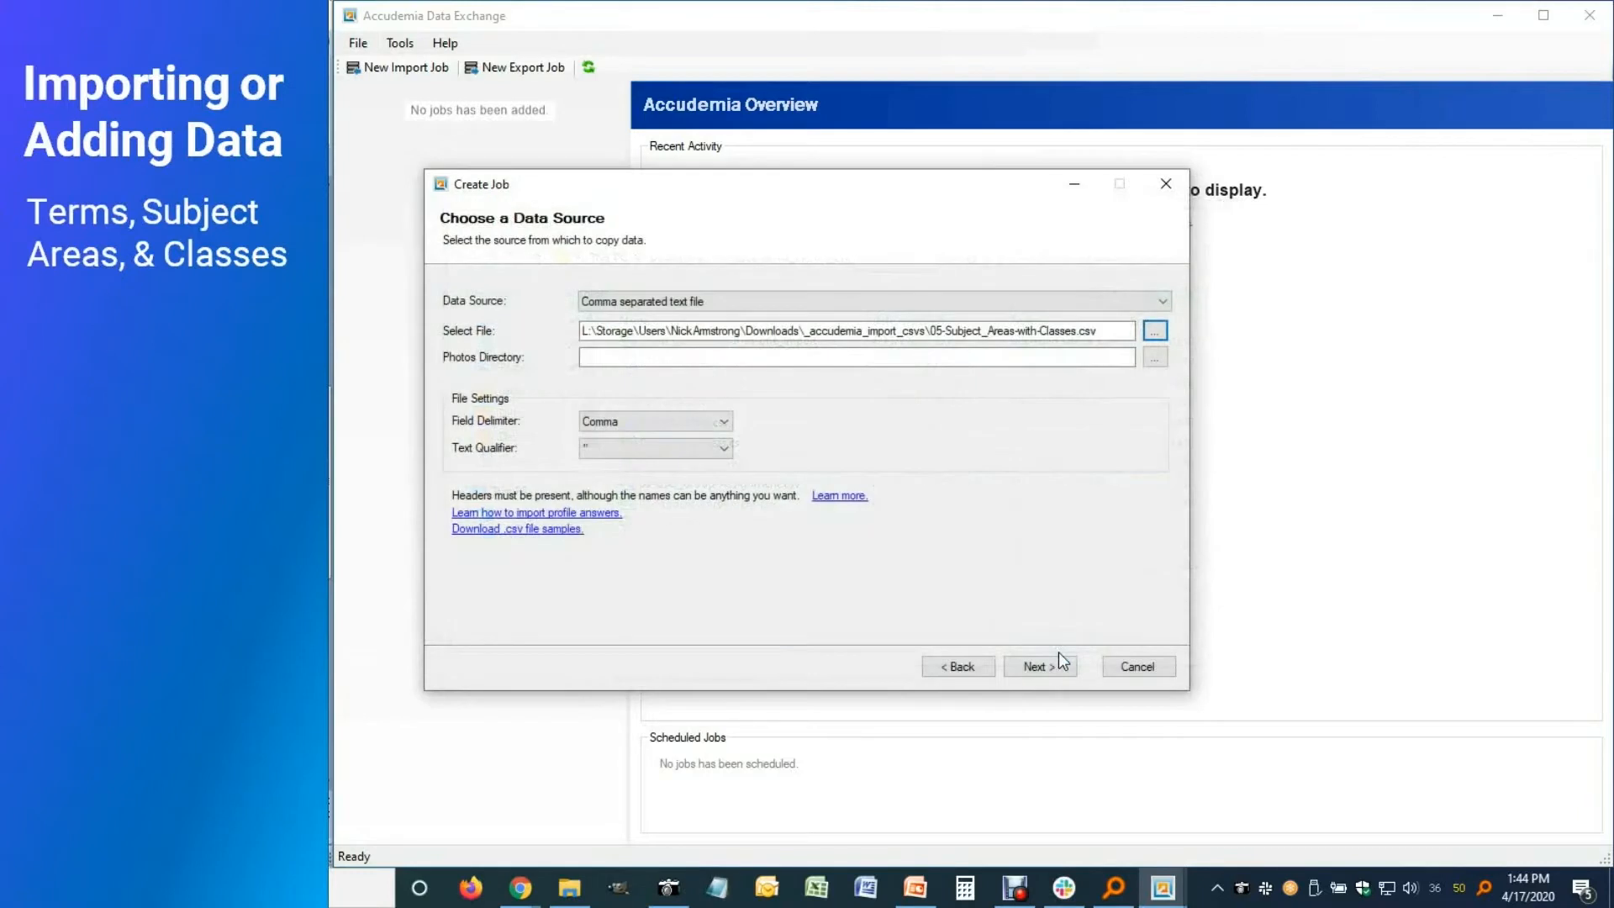
# Map the class columns to Class's Reg. Number, Postfix, Short Name, and SUBJECT_AREA_NAME to Subject Area's Name
pyautogui.click(1038, 667)
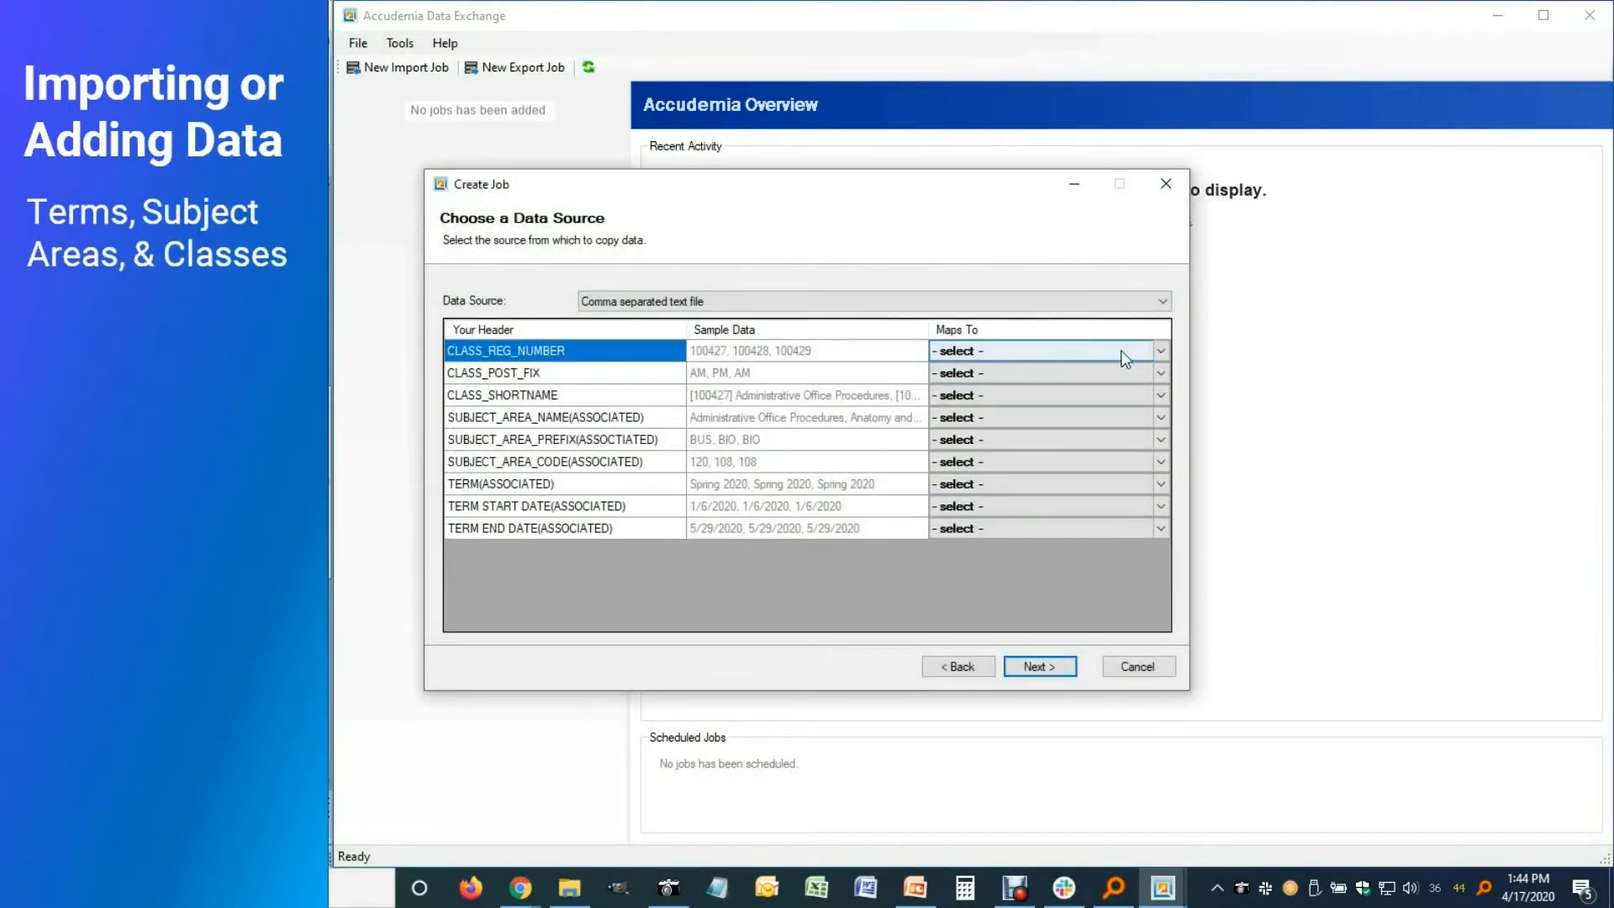
pyautogui.click(1164, 349)
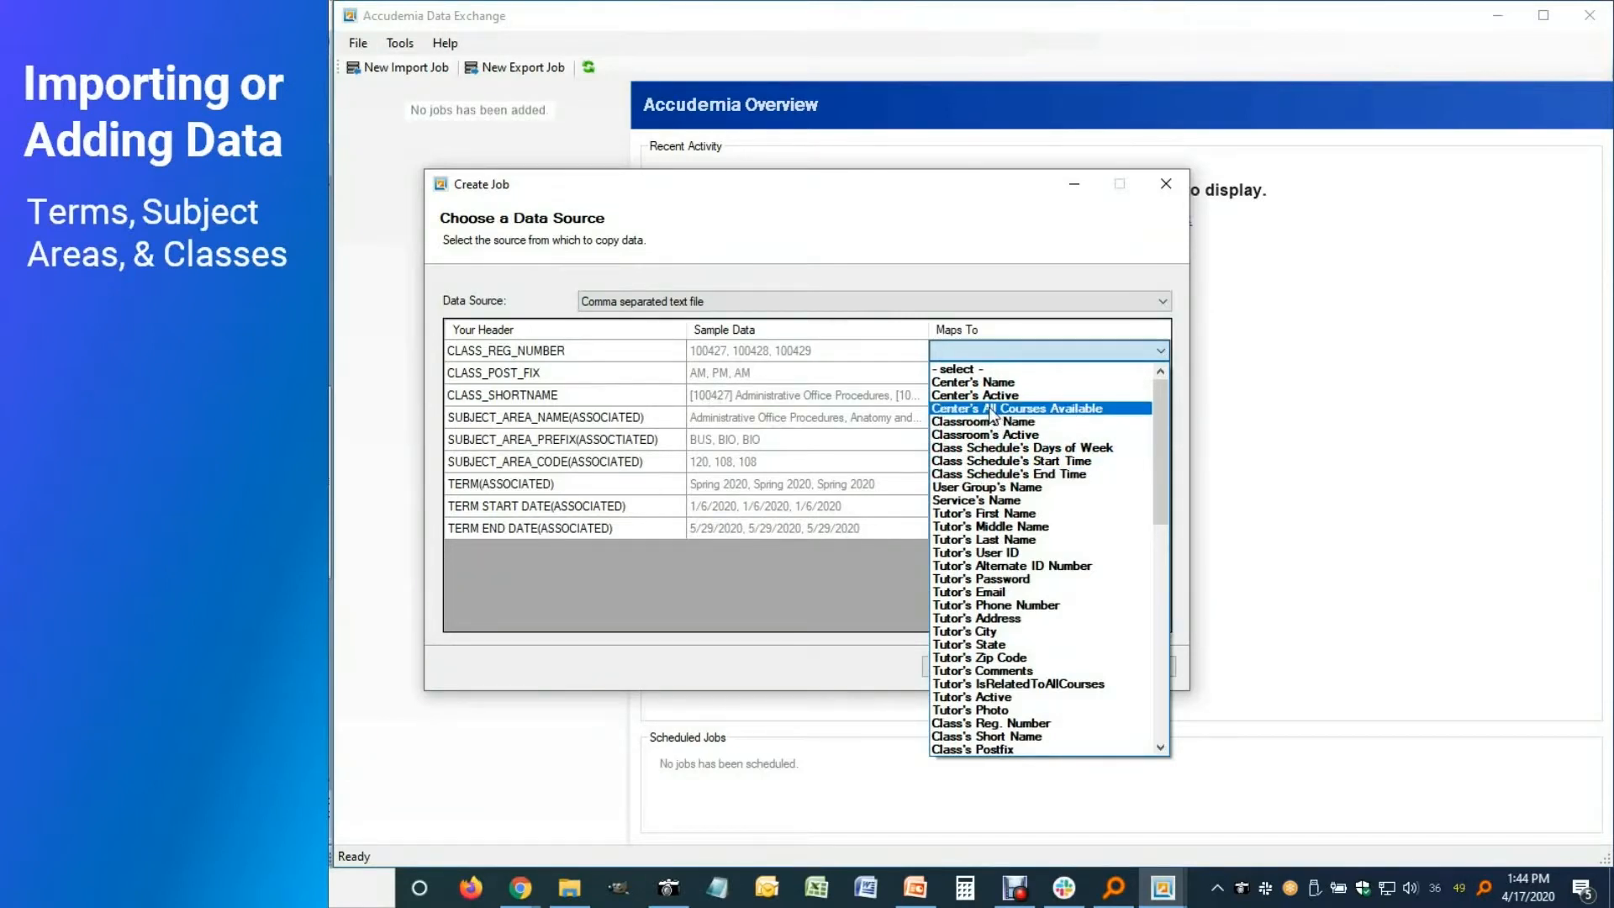
pyautogui.scroll(-2, 1012, 656)
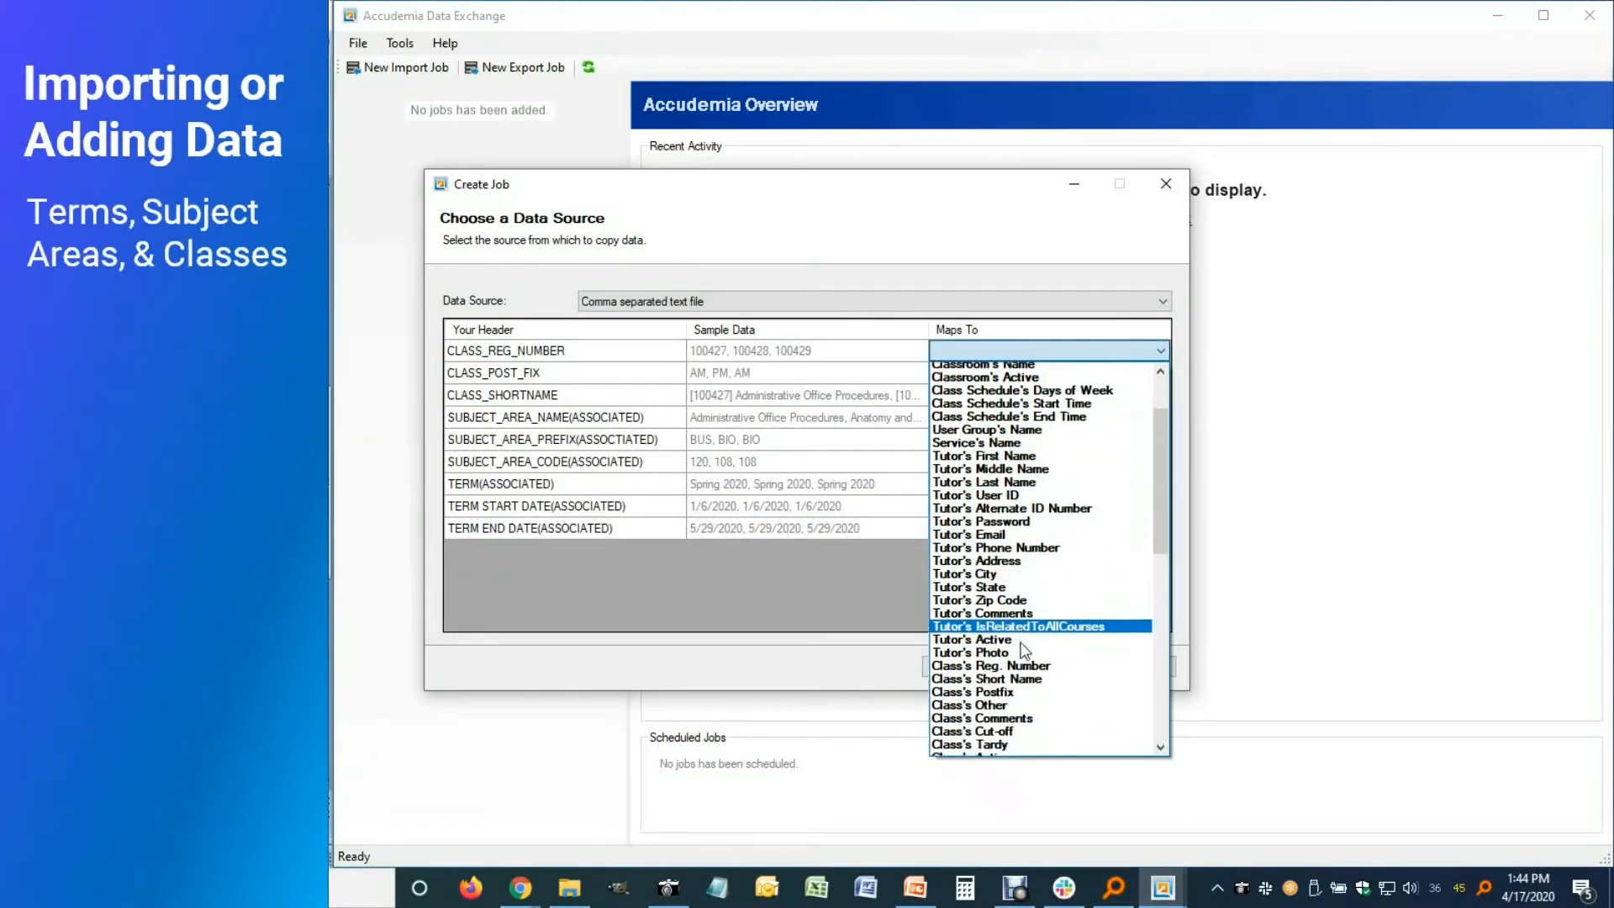
pyautogui.click(1013, 649)
pyautogui.click(1158, 372)
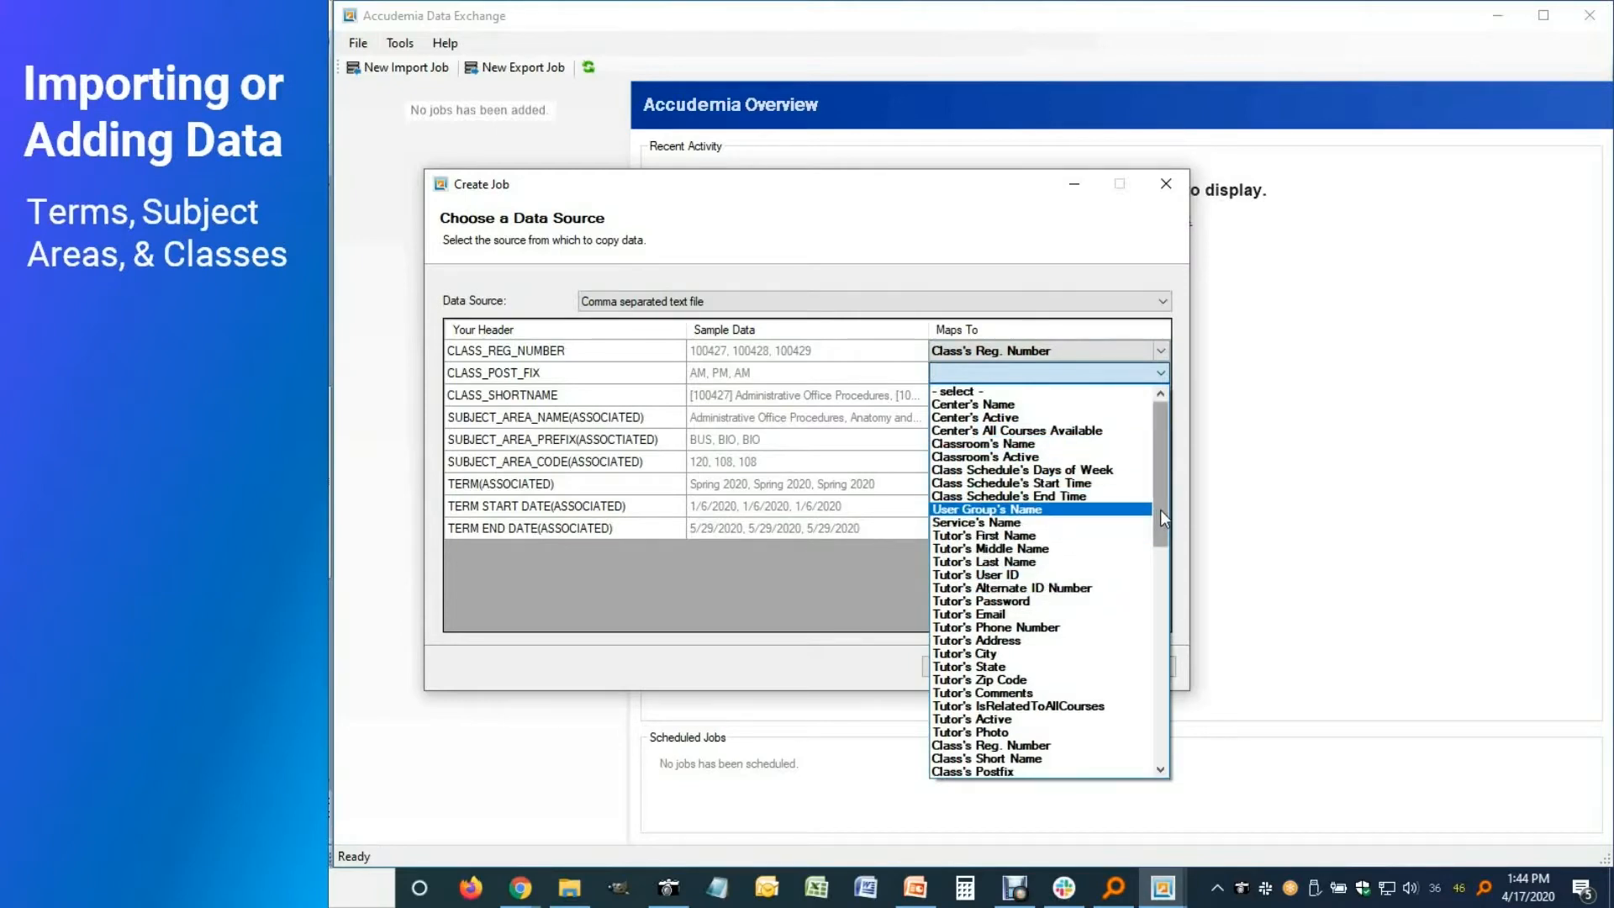
pyautogui.scroll(-5, 1160, 509)
pyautogui.click(1055, 580)
pyautogui.click(1160, 395)
pyautogui.scroll(-8, 1160, 546)
pyautogui.click(987, 519)
pyautogui.click(1160, 417)
pyautogui.scroll(-10, 1169, 527)
pyautogui.scroll(1, 1008, 563)
pyautogui.click(990, 566)
# Map the subject prefix, code and term columns to Code Prefix, Code, Term Name, Start and End Date
pyautogui.click(1160, 439)
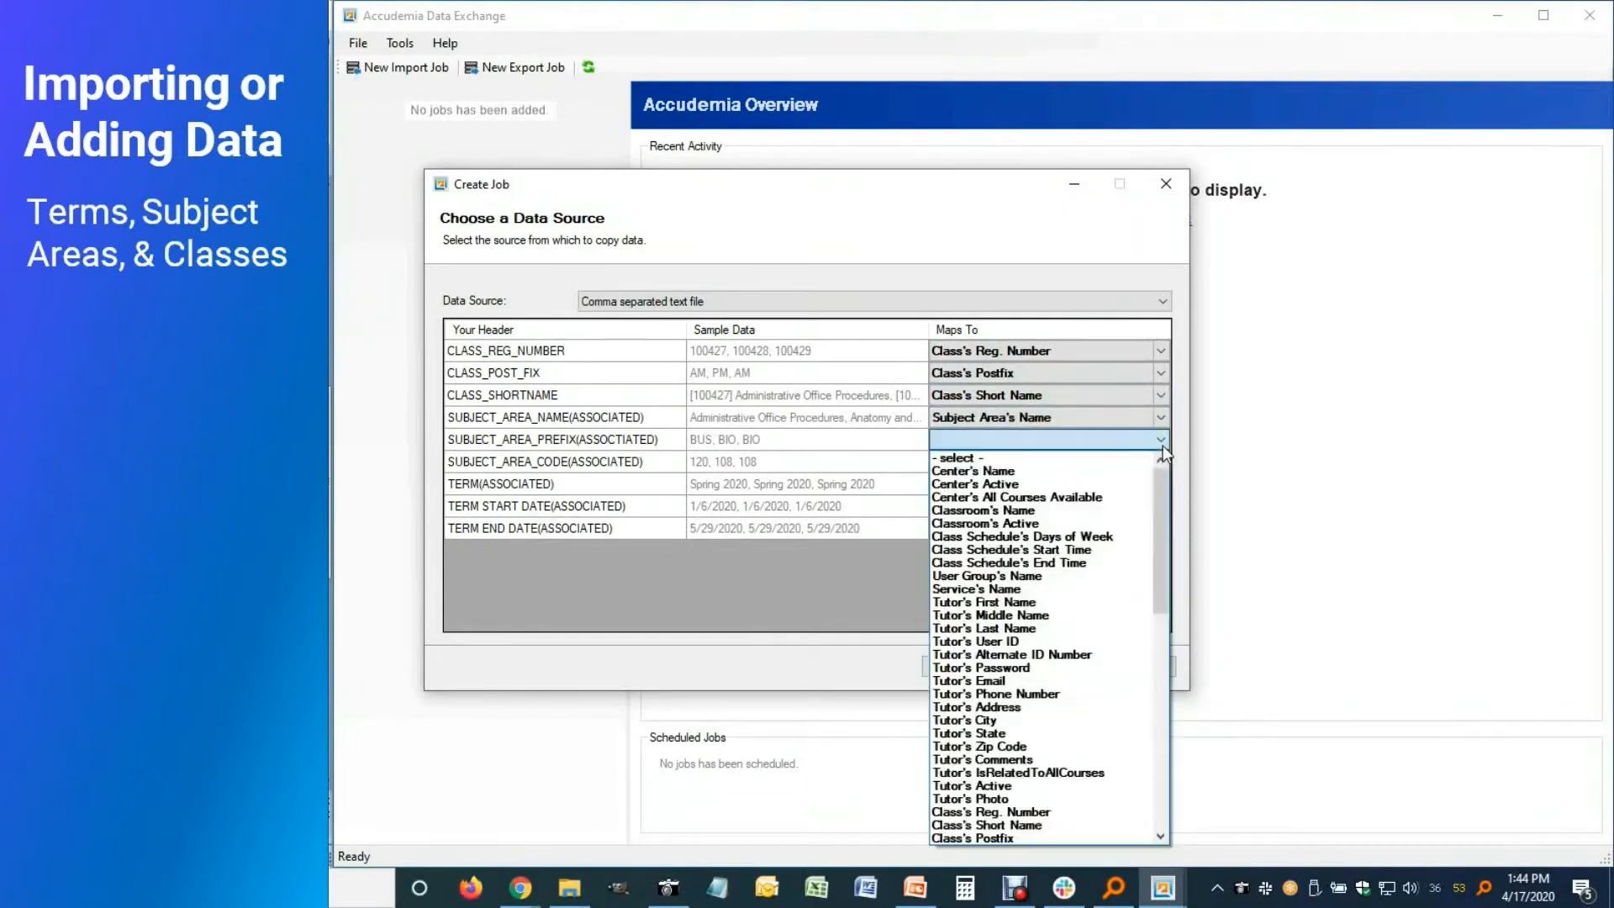
pyautogui.scroll(-10, 1045, 559)
pyautogui.click(1033, 537)
pyautogui.click(1160, 462)
pyautogui.scroll(-10, 1163, 531)
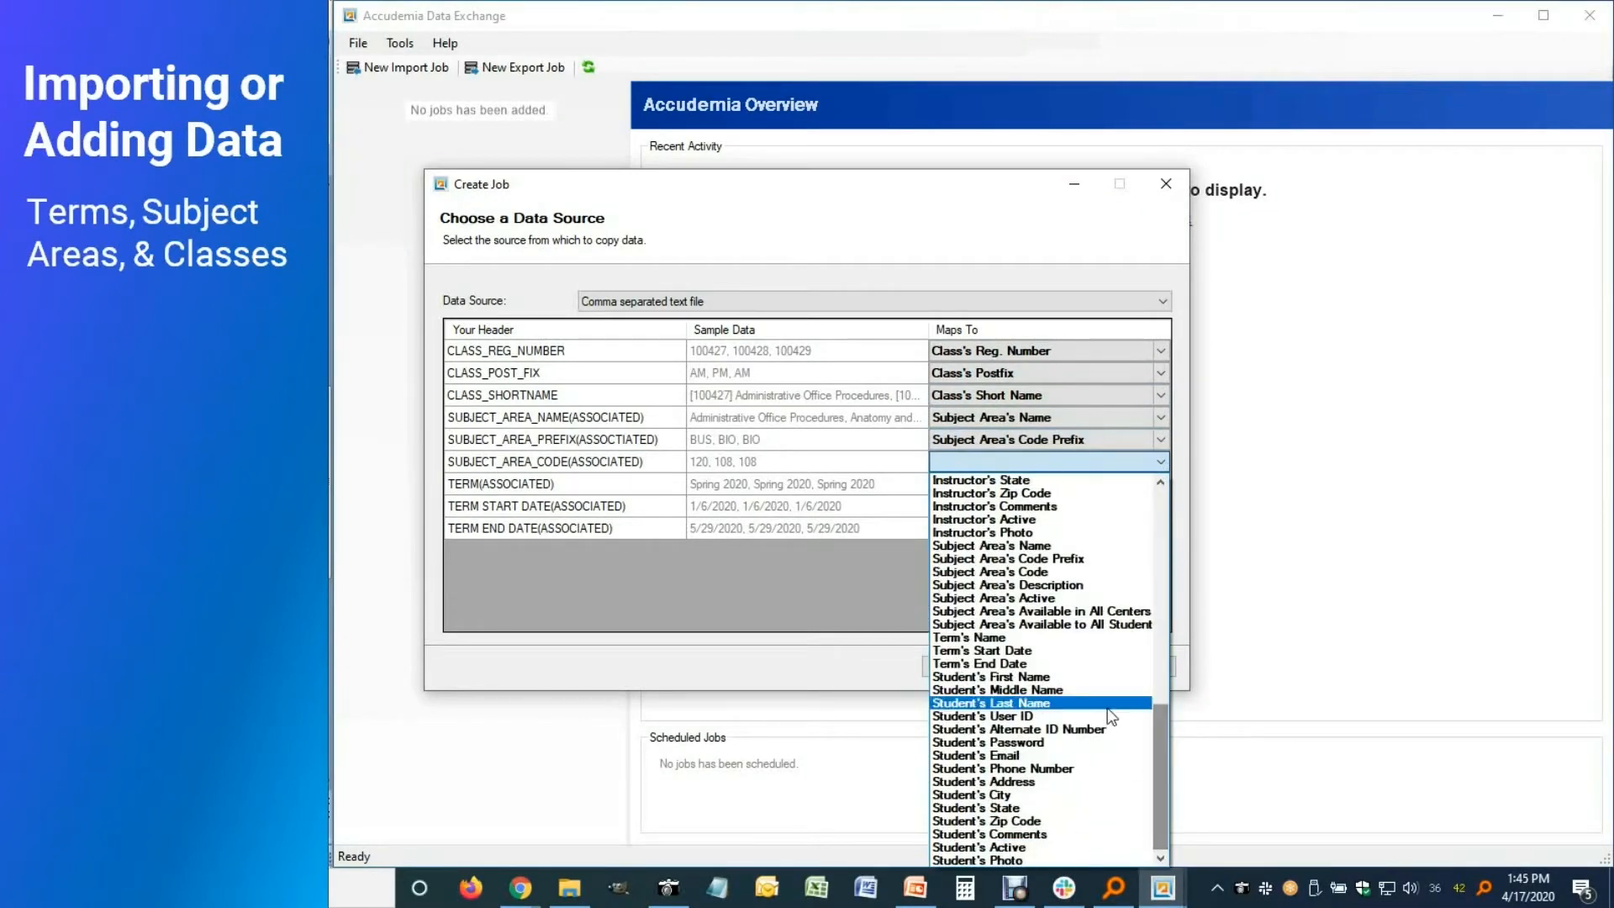
pyautogui.click(1050, 572)
pyautogui.click(1160, 483)
pyautogui.scroll(-10, 1163, 567)
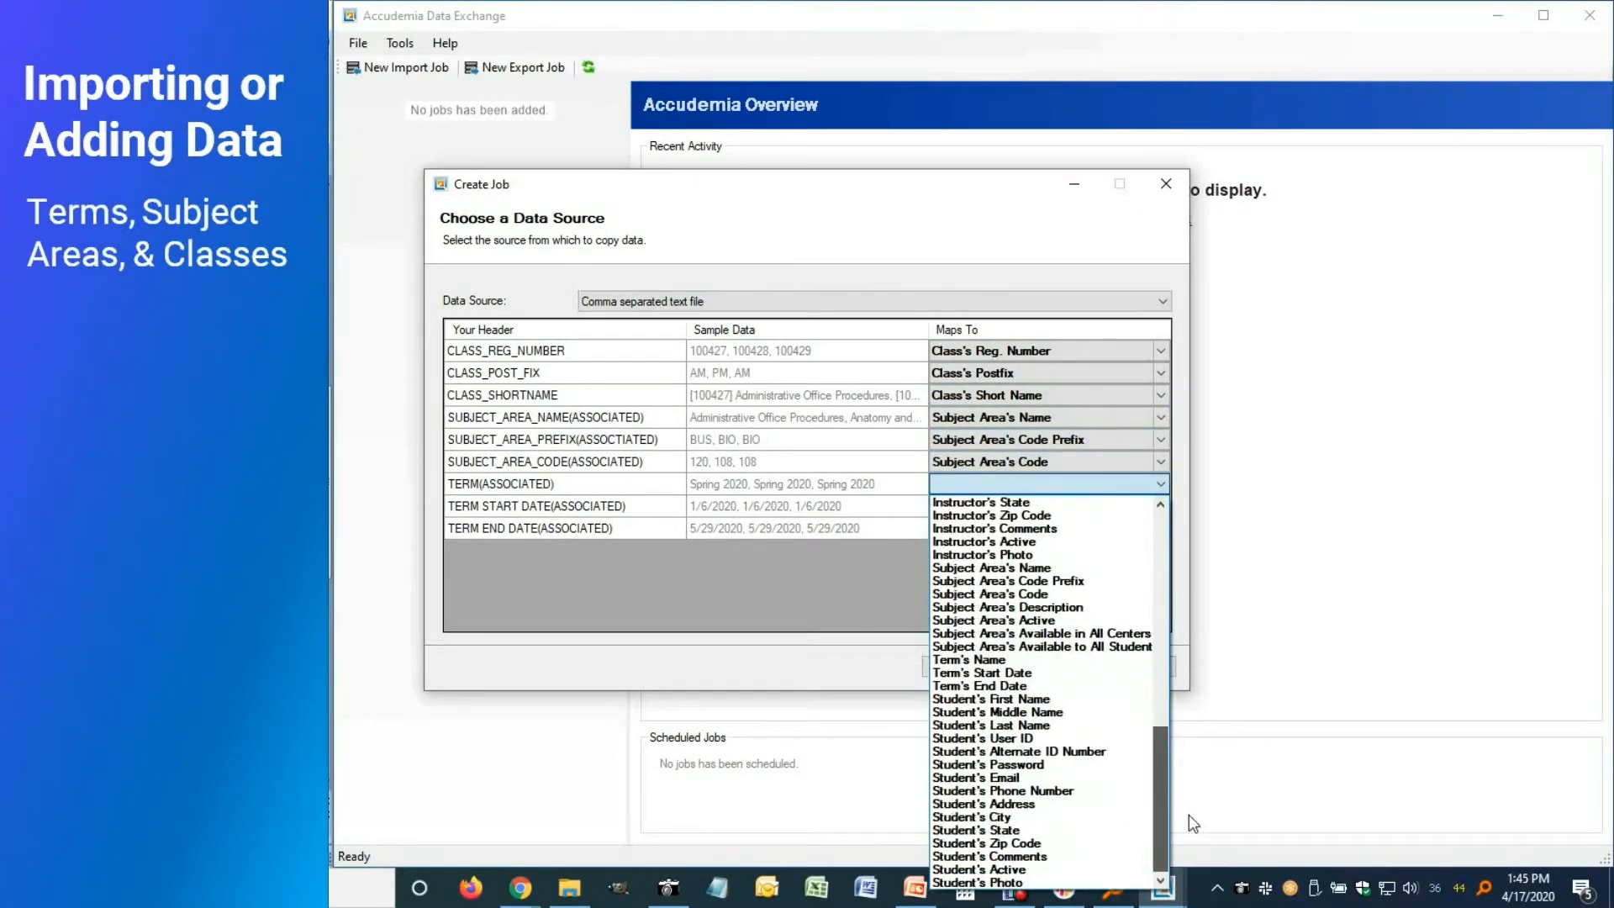
pyautogui.click(1043, 668)
pyautogui.click(1163, 506)
pyautogui.scroll(-10, 1162, 504)
pyautogui.click(1098, 397)
pyautogui.click(1160, 528)
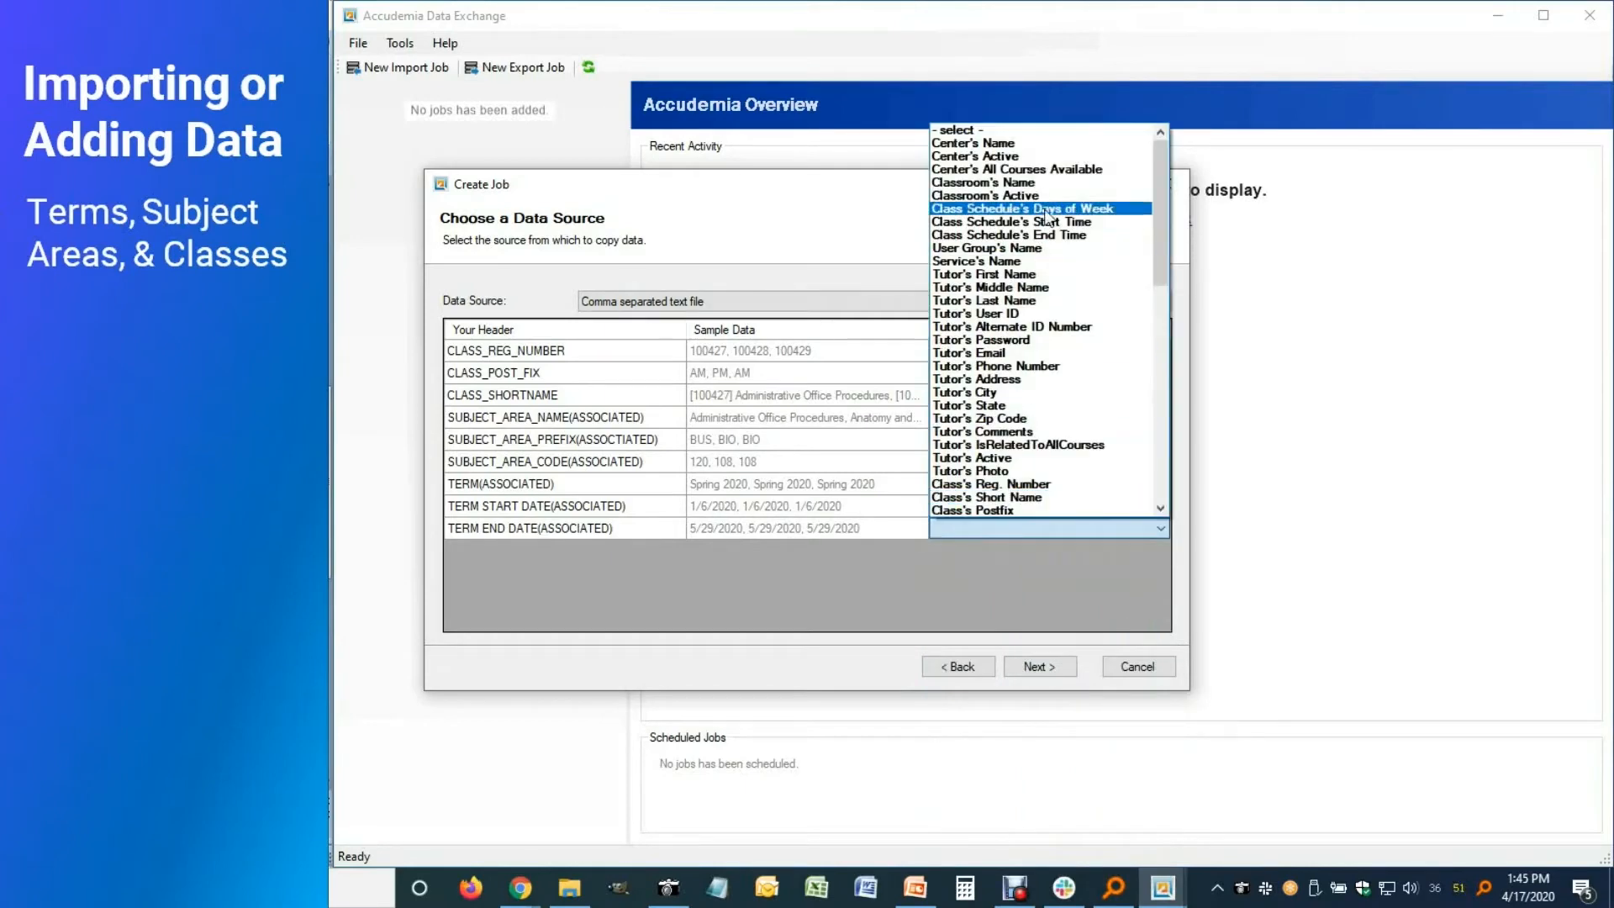
pyautogui.scroll(-10, 1008, 323)
pyautogui.click(1008, 323)
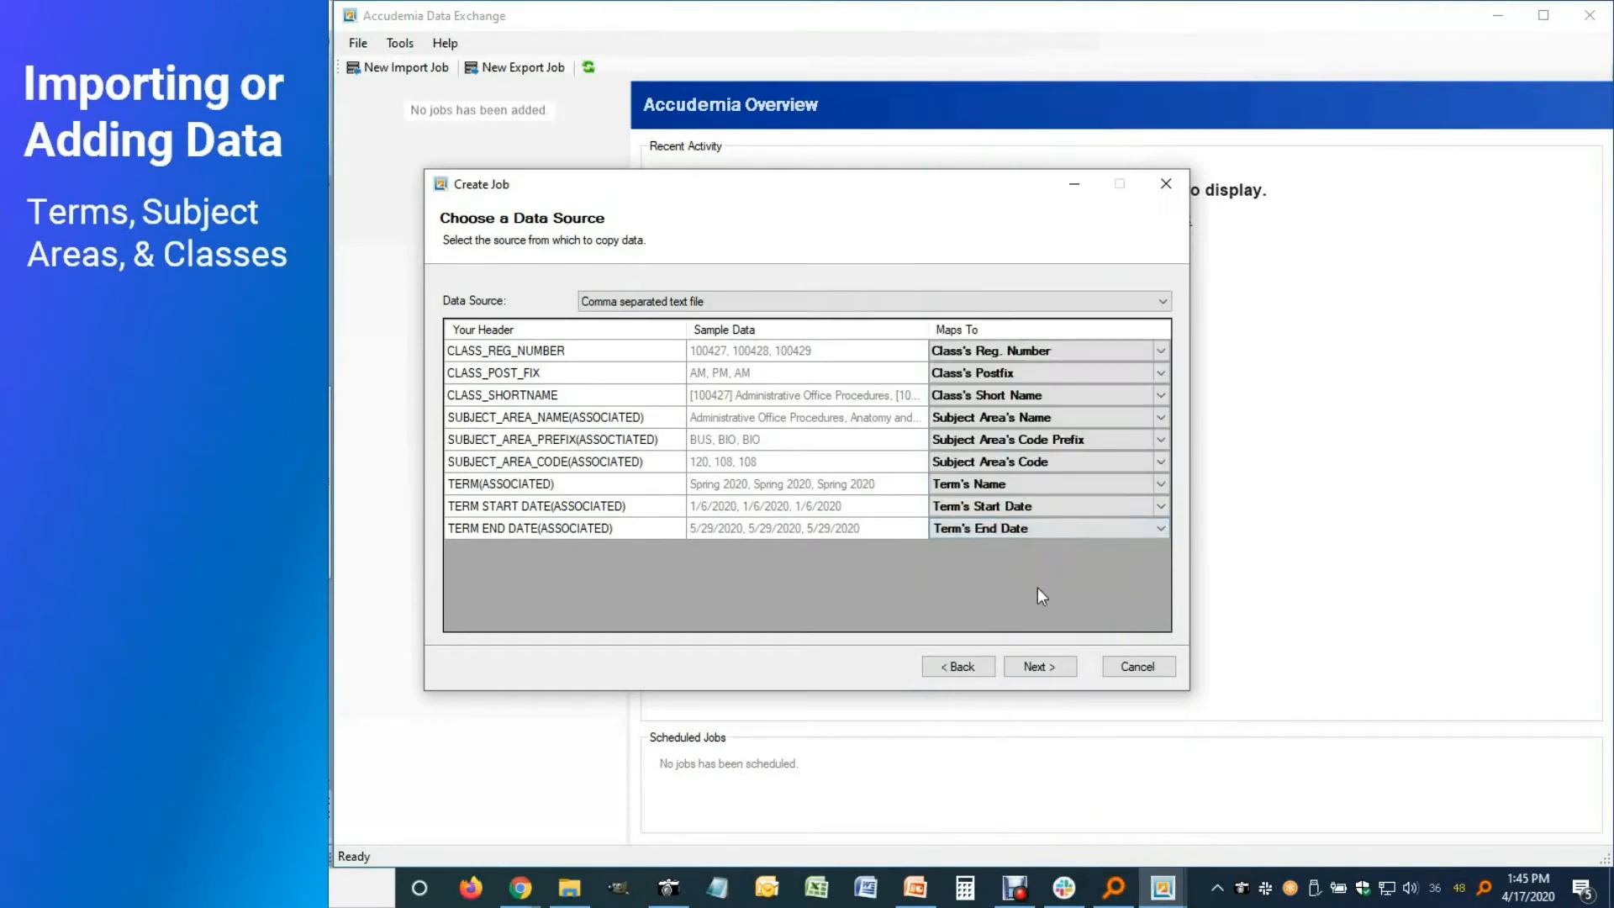
# Accept the preview and defaults, and save the job as 'Subject Area & Class Import'
pyautogui.click(1039, 667)
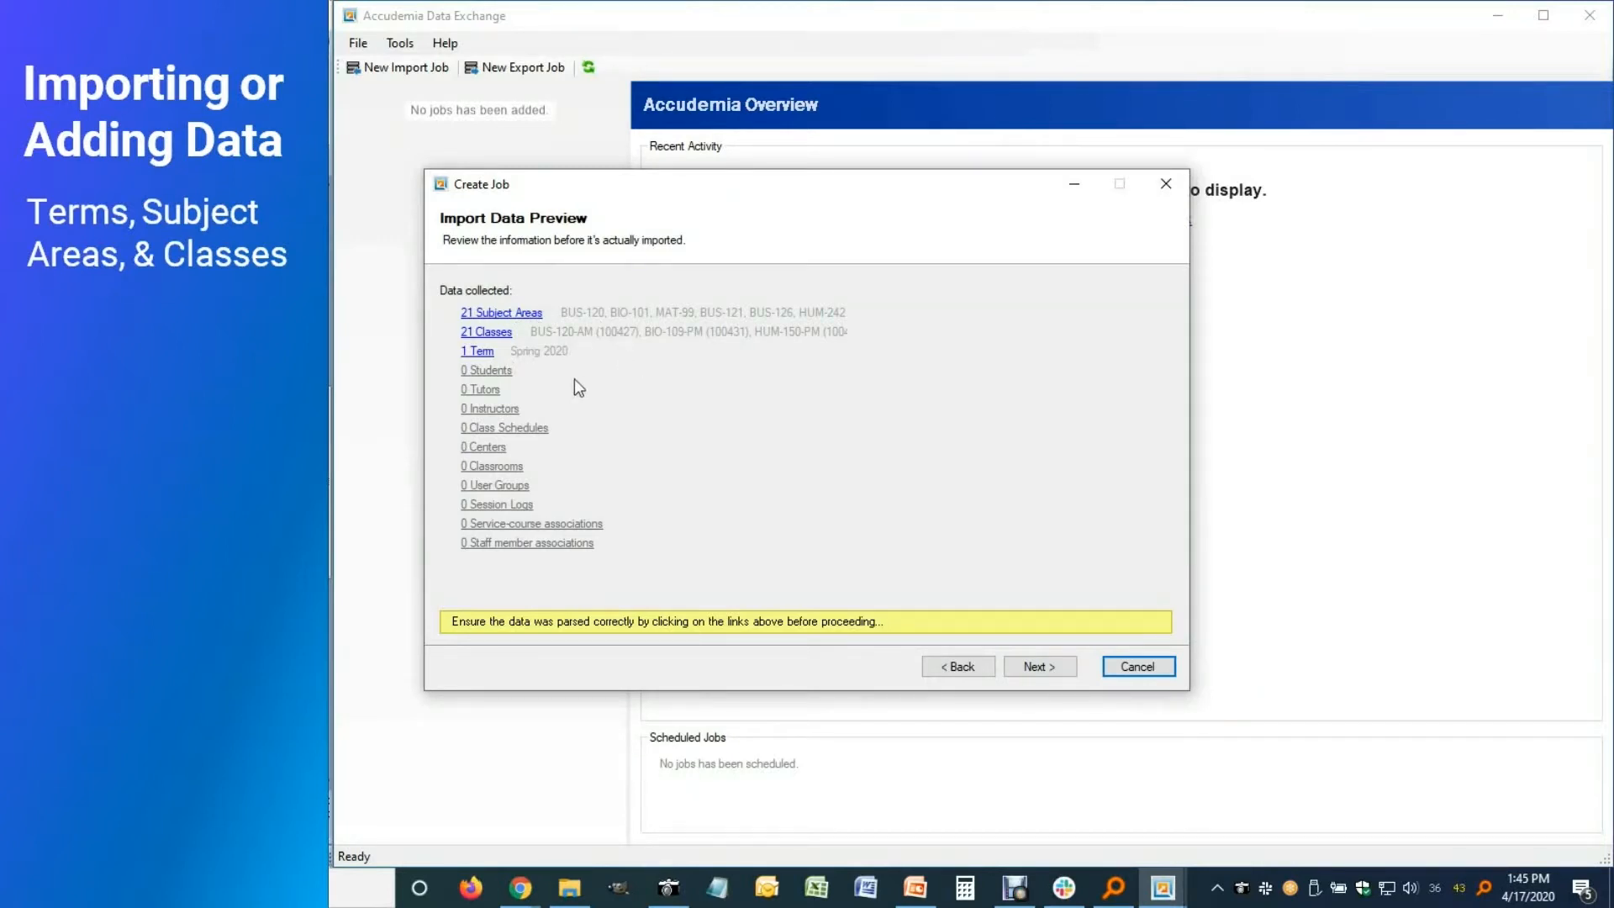
pyautogui.click(1040, 667)
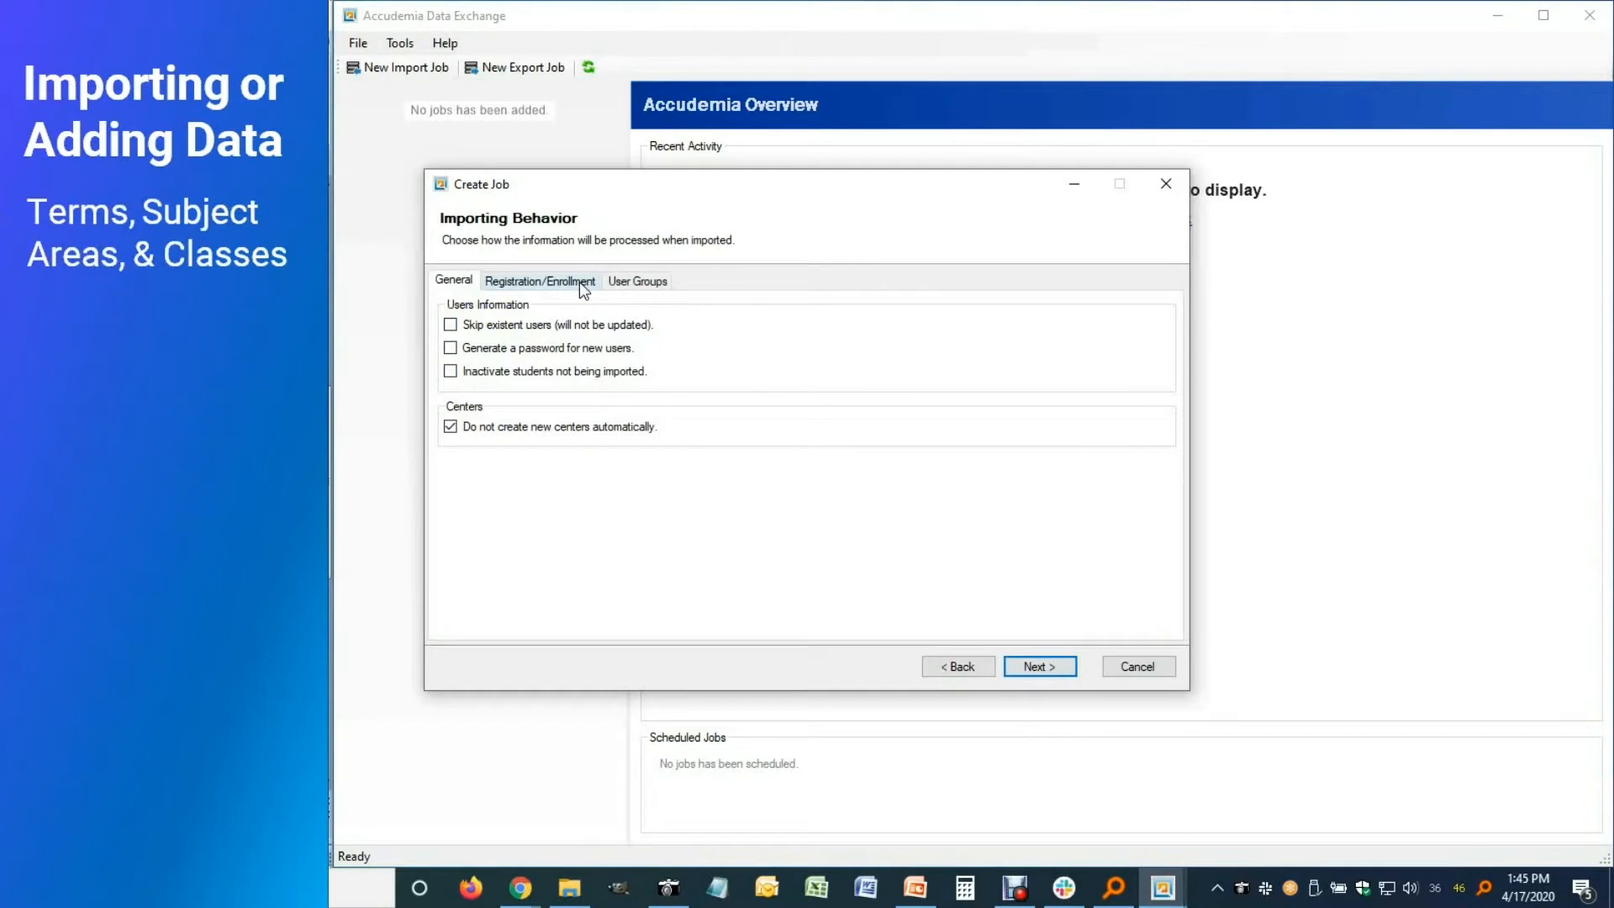
pyautogui.click(1053, 677)
pyautogui.click(634, 291)
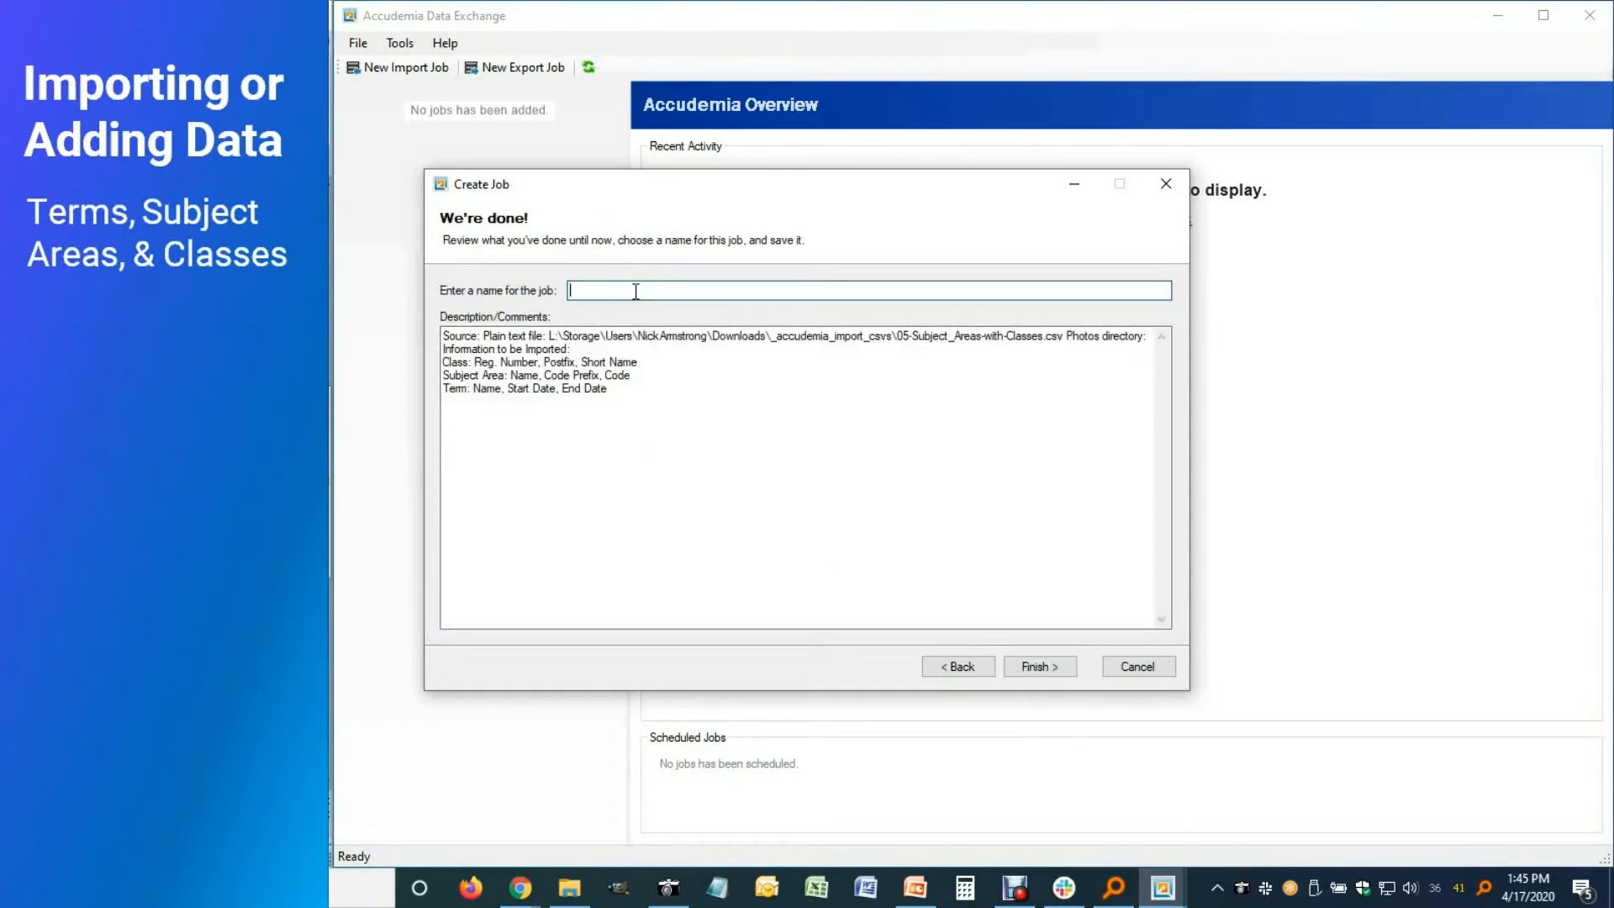
pyautogui.write('Subject Area & Class Import')
pyautogui.click(1042, 668)
# Run the Subject Area & Class Import job, then return to the Import Data browser window
pyautogui.click(394, 174)
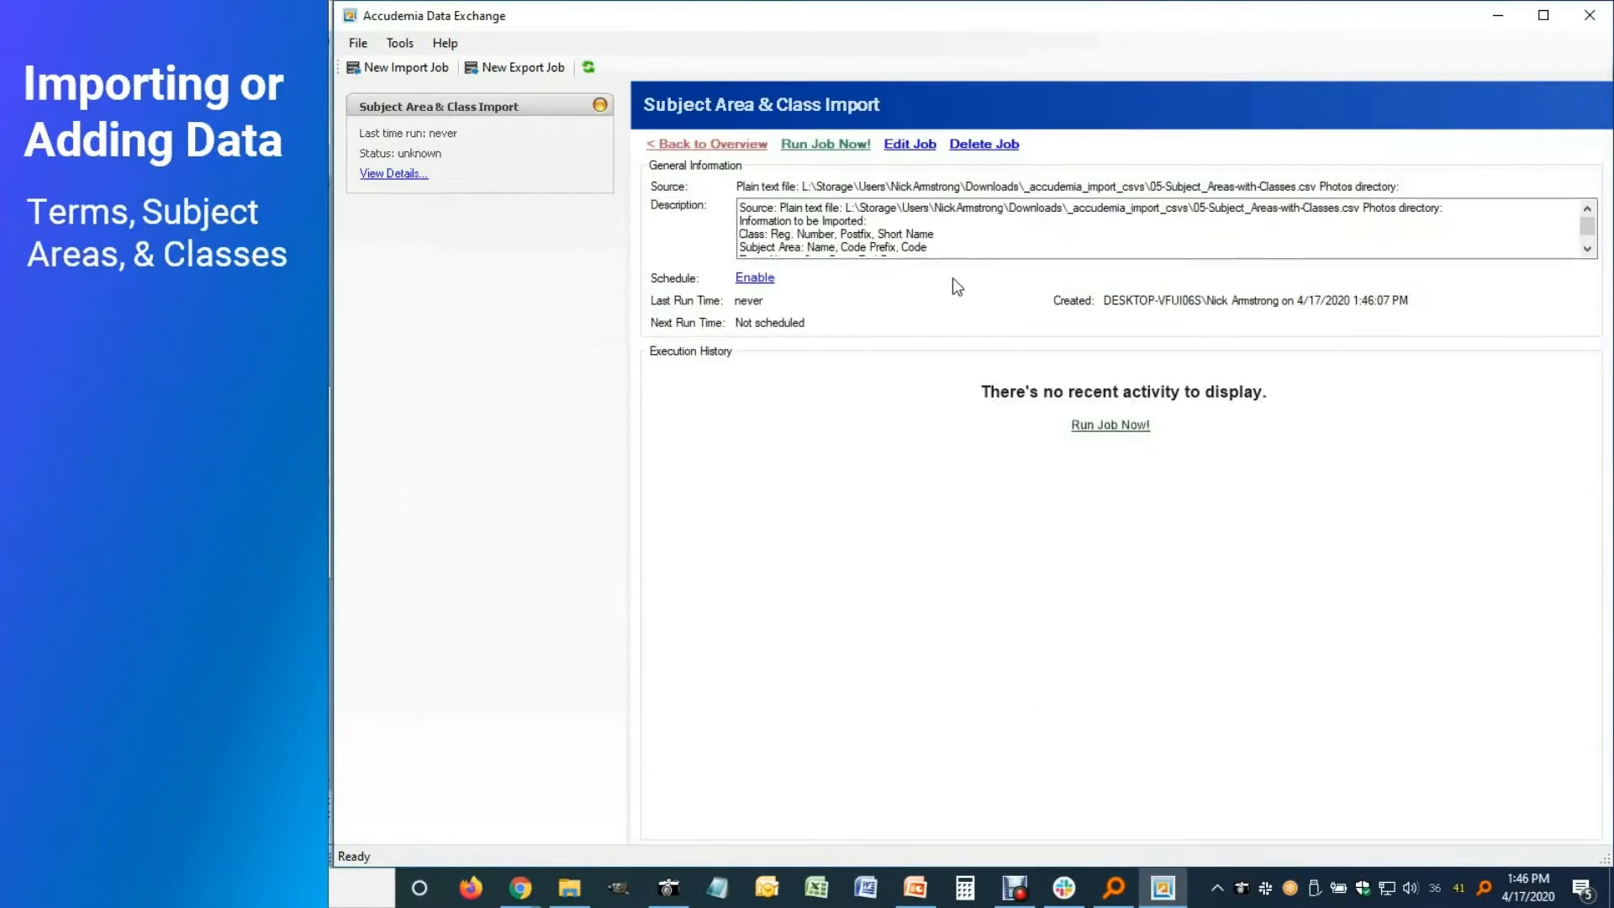
pyautogui.click(835, 145)
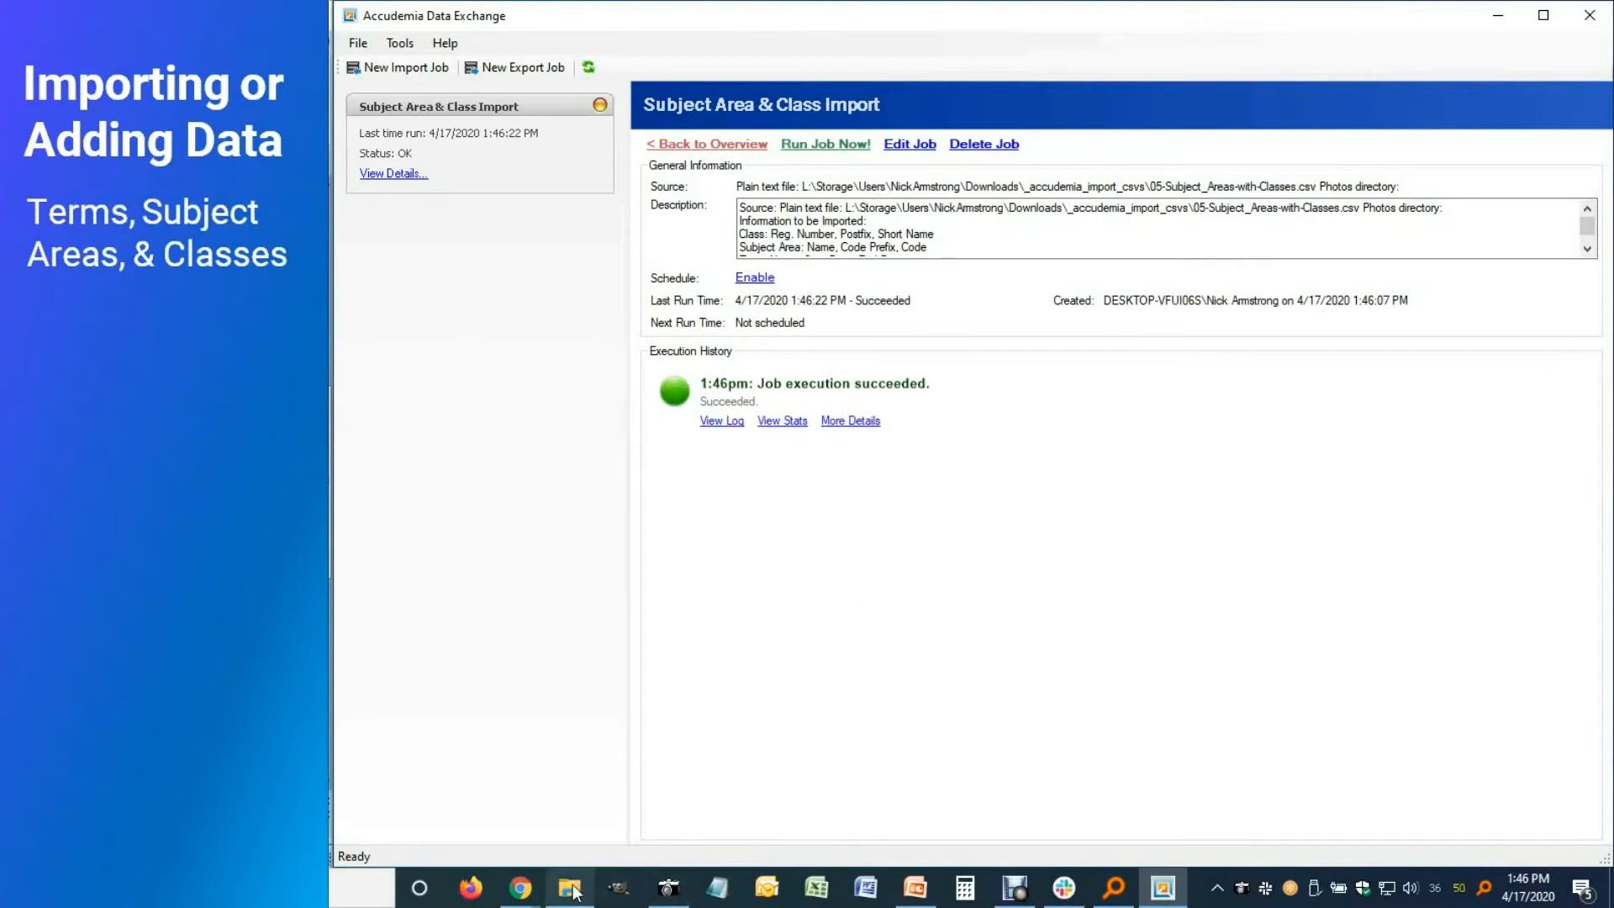
pyautogui.moveTo(528, 896)
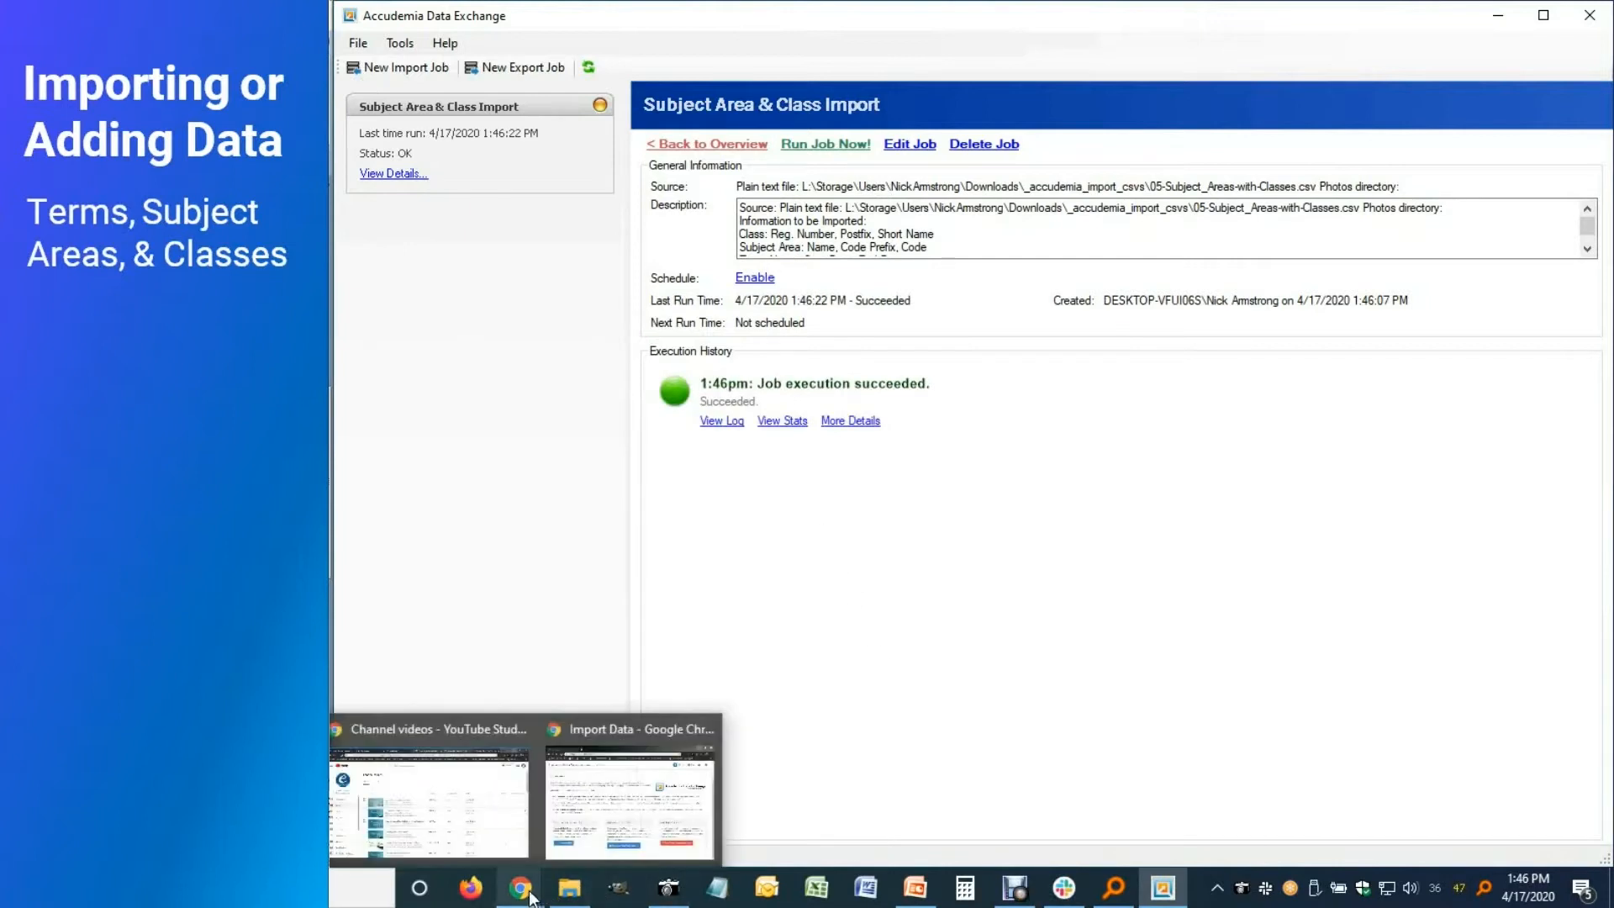
pyautogui.click(583, 830)
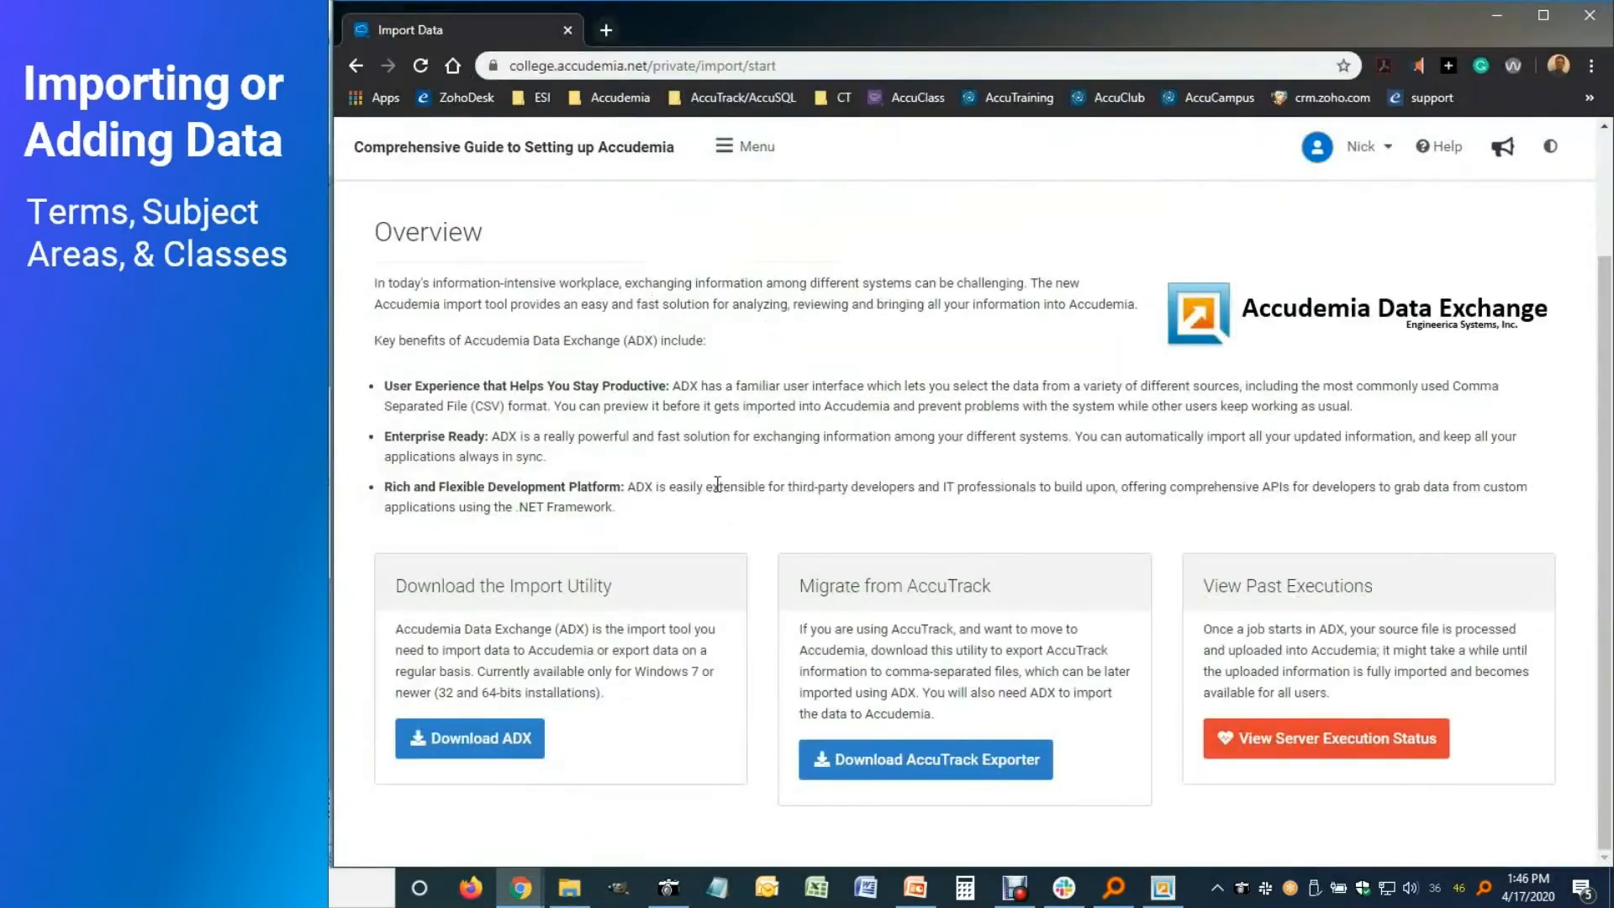
# Review Anatomy and Physiology I's two Spring 2020 scheduled classes from Administration > Subject Areas, then close it
pyautogui.click(761, 151)
pyautogui.click(887, 212)
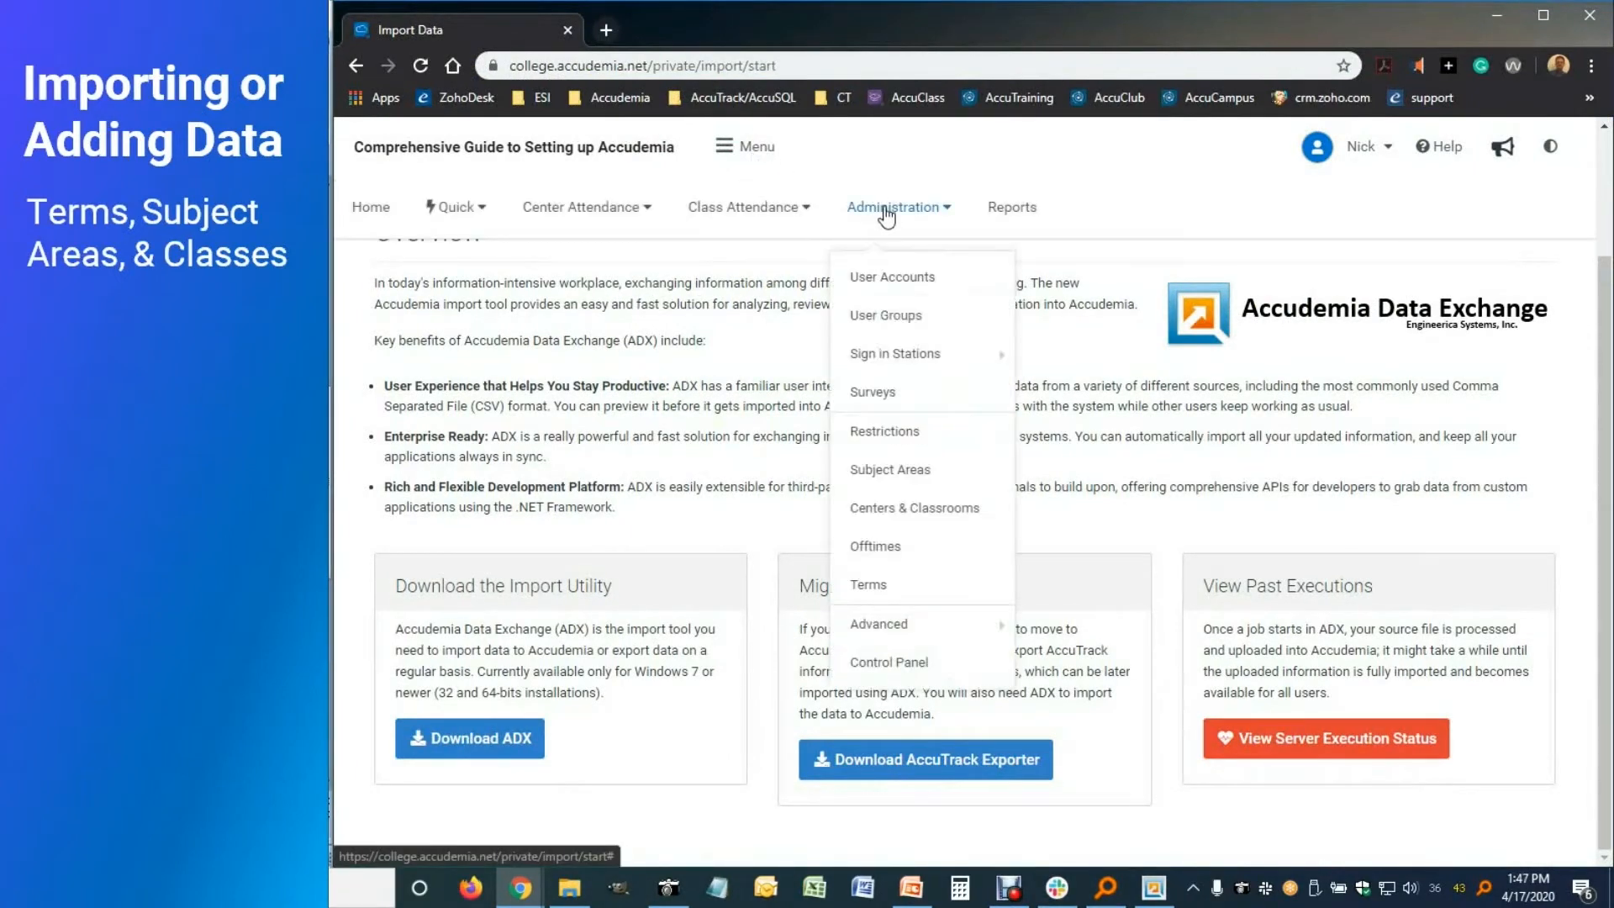
pyautogui.click(914, 469)
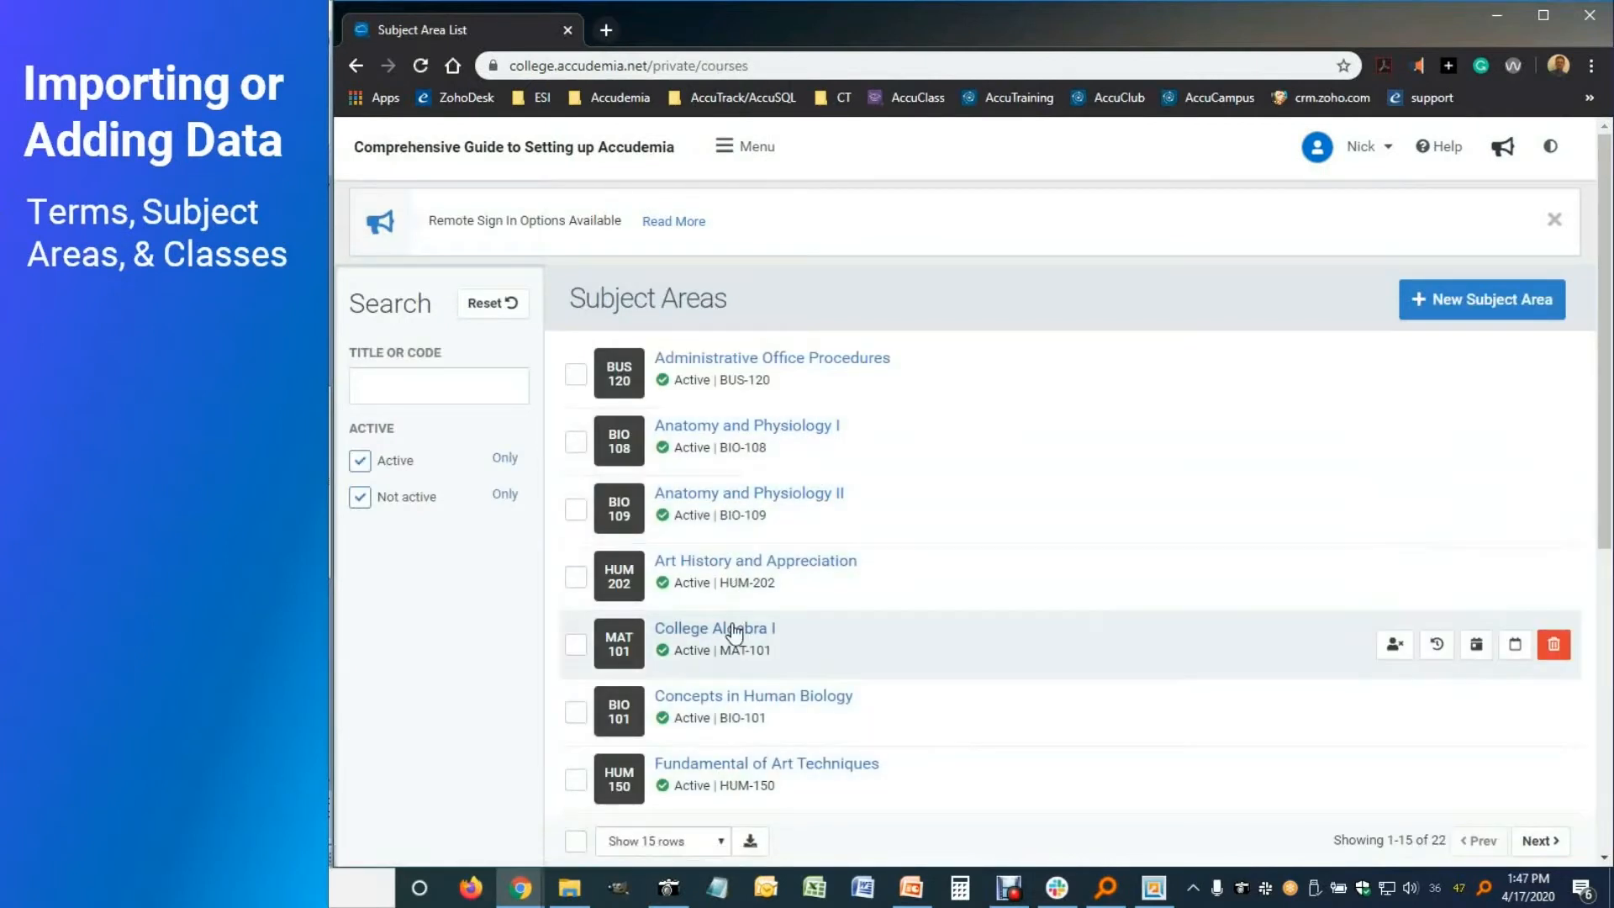
pyautogui.click(751, 429)
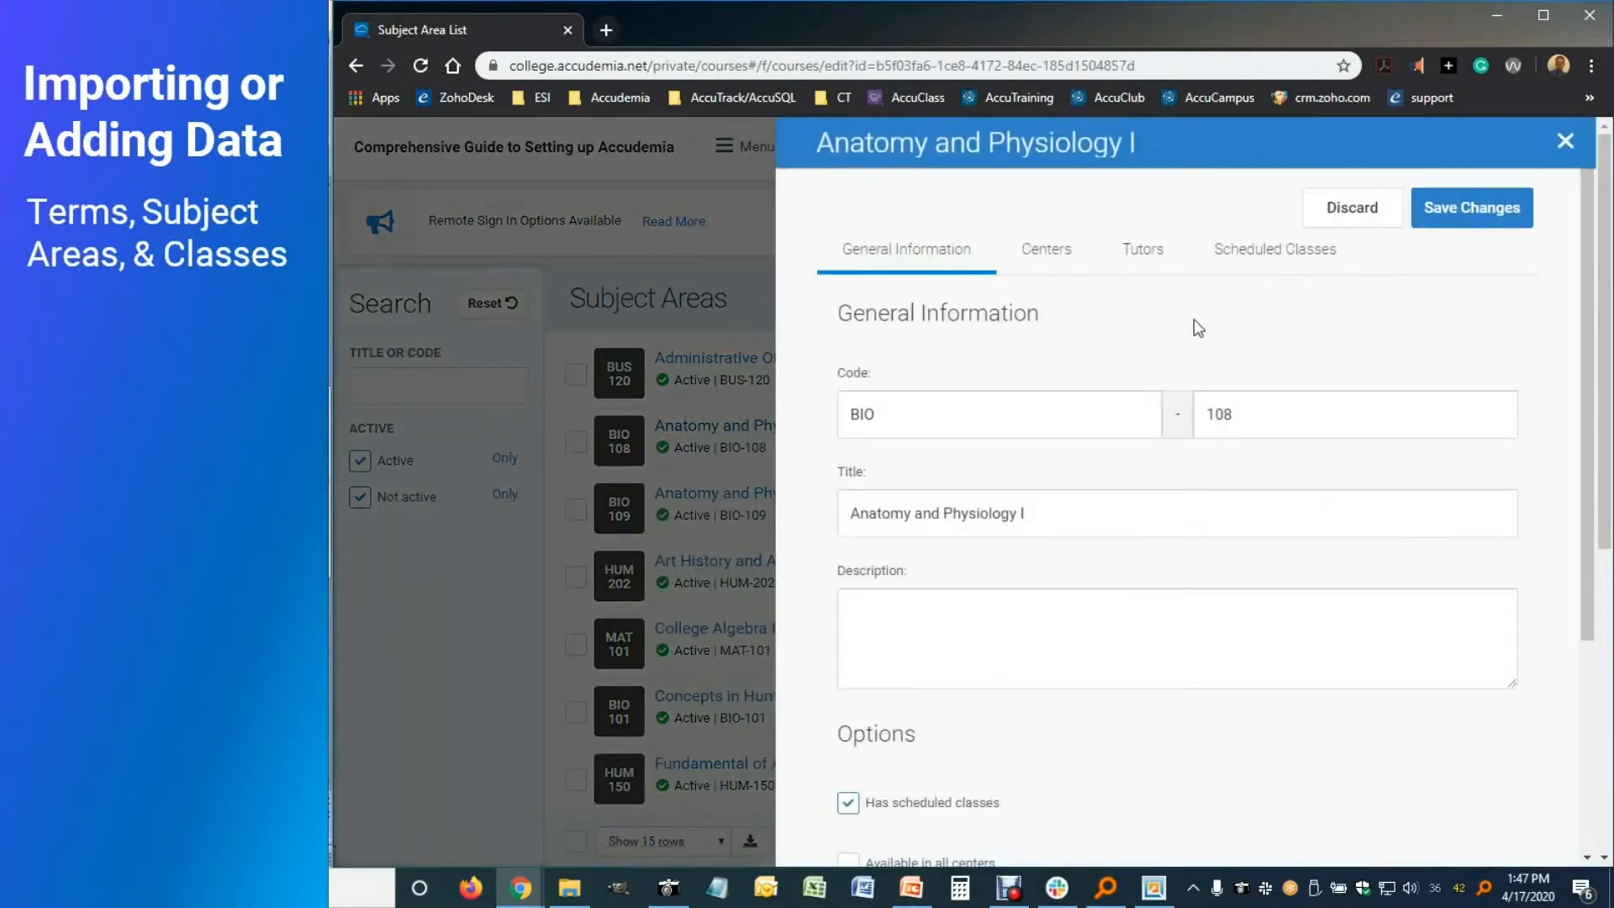
pyautogui.click(1230, 263)
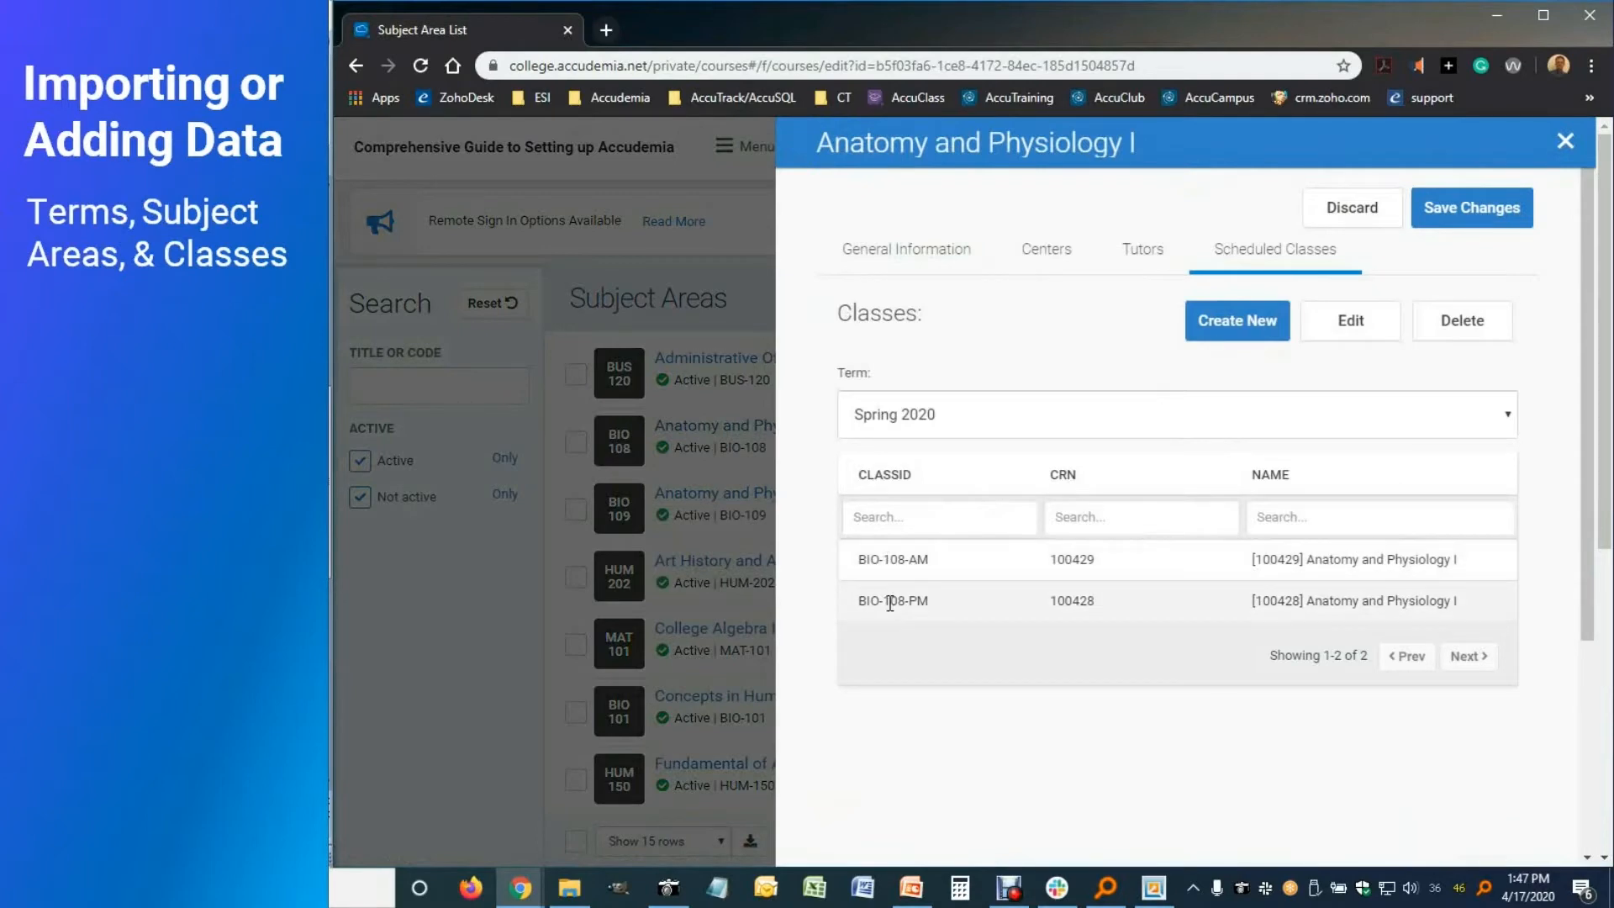
pyautogui.click(1566, 141)
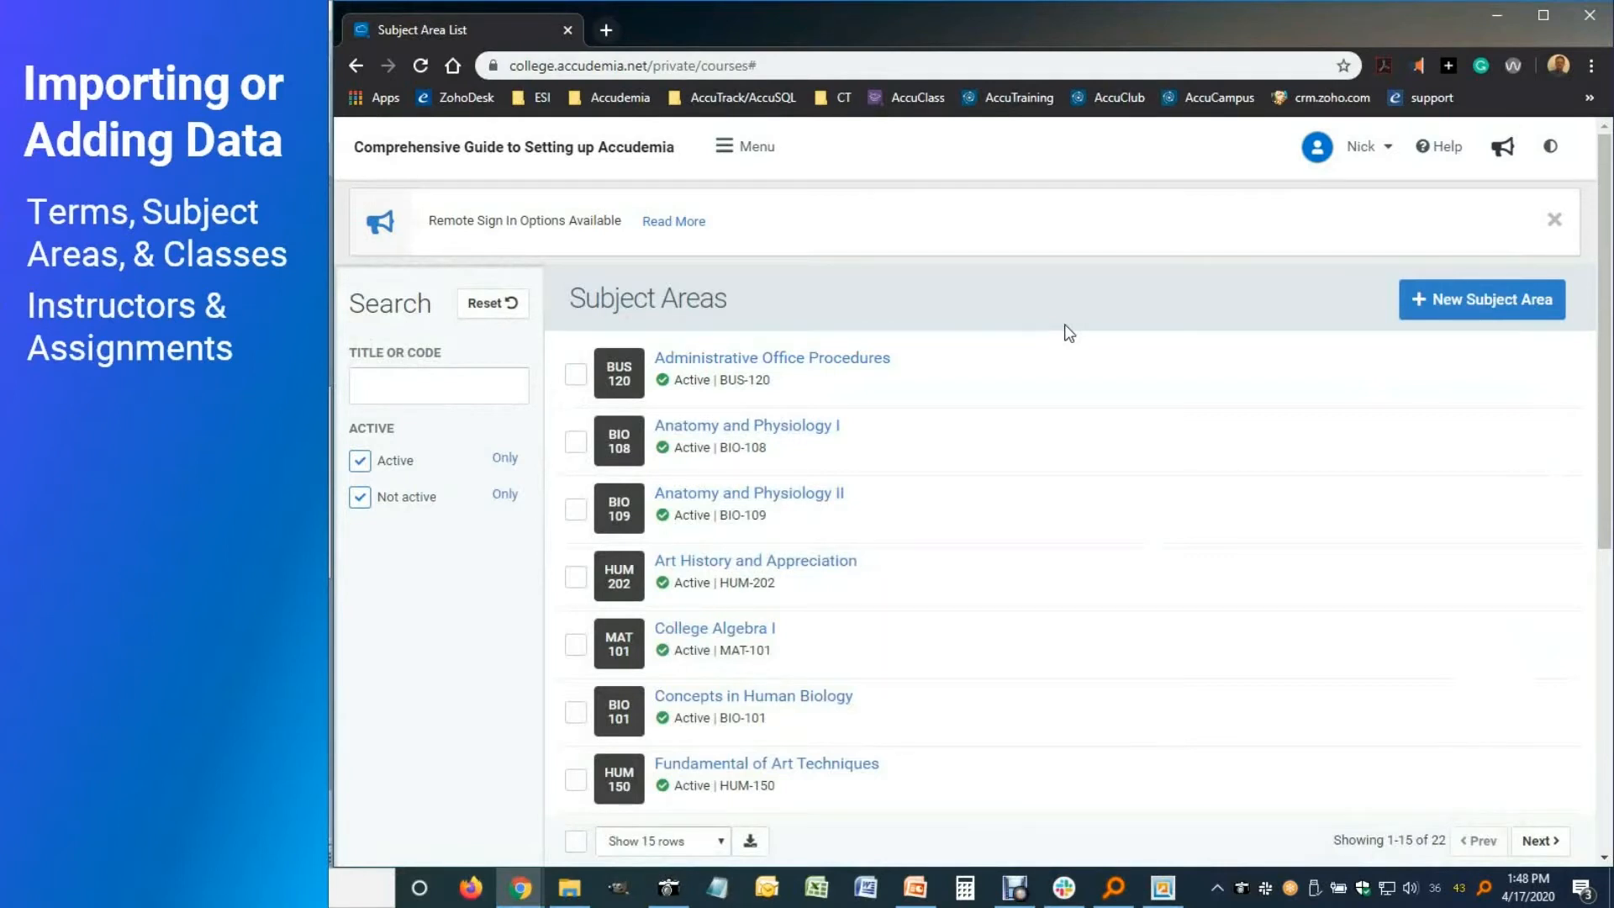
# Start a new account from Administration > User Accounts
pyautogui.click(751, 160)
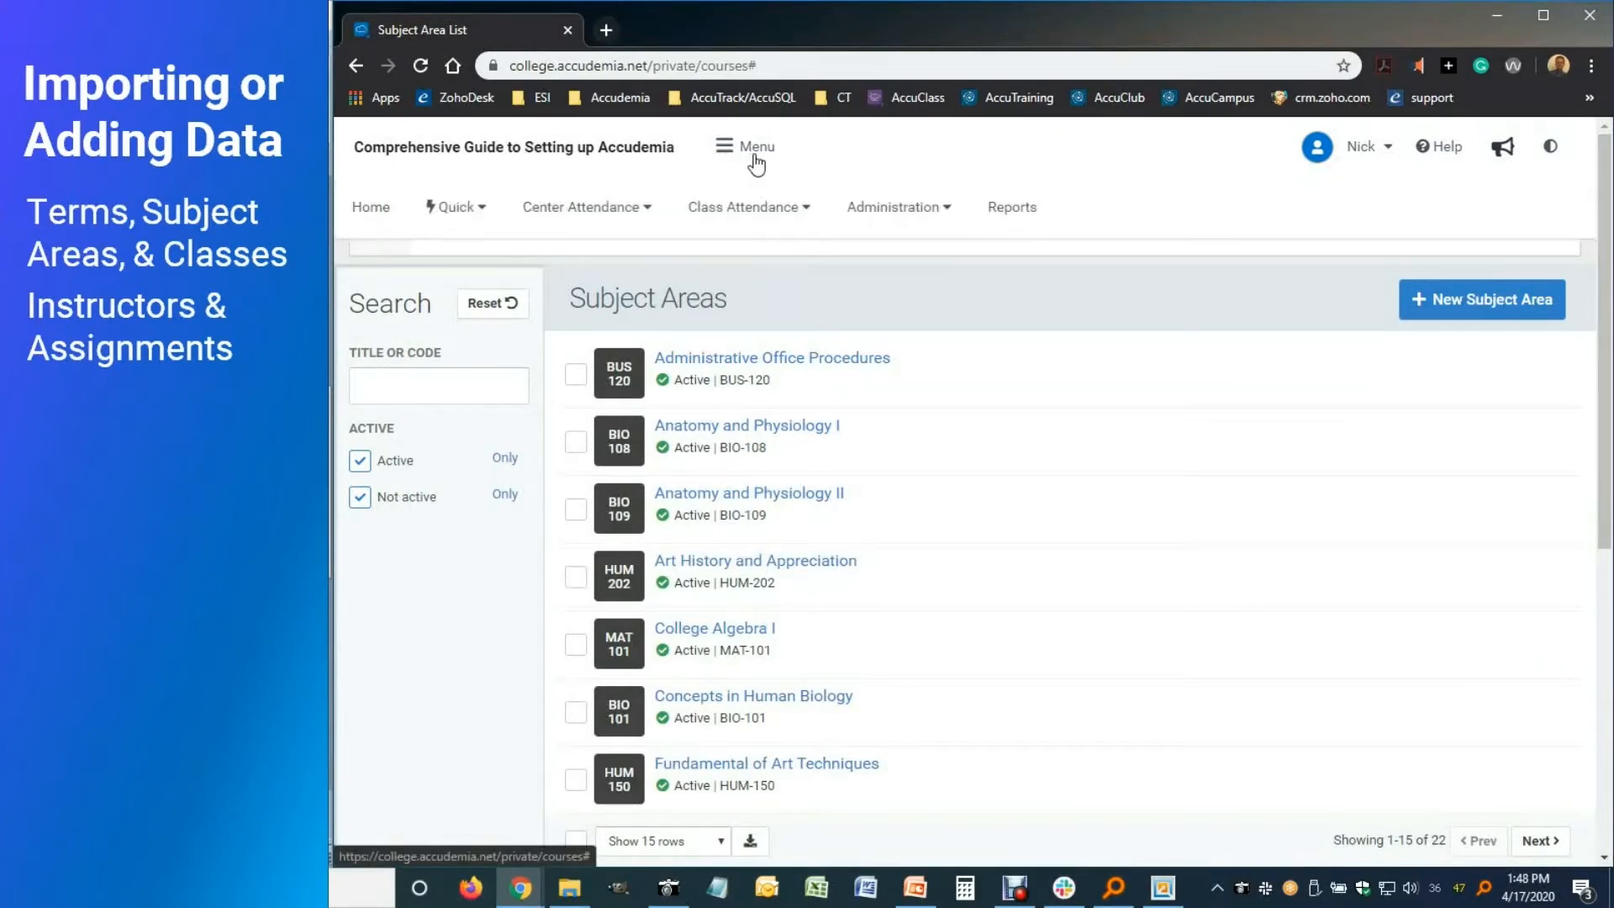
pyautogui.click(874, 211)
pyautogui.click(894, 275)
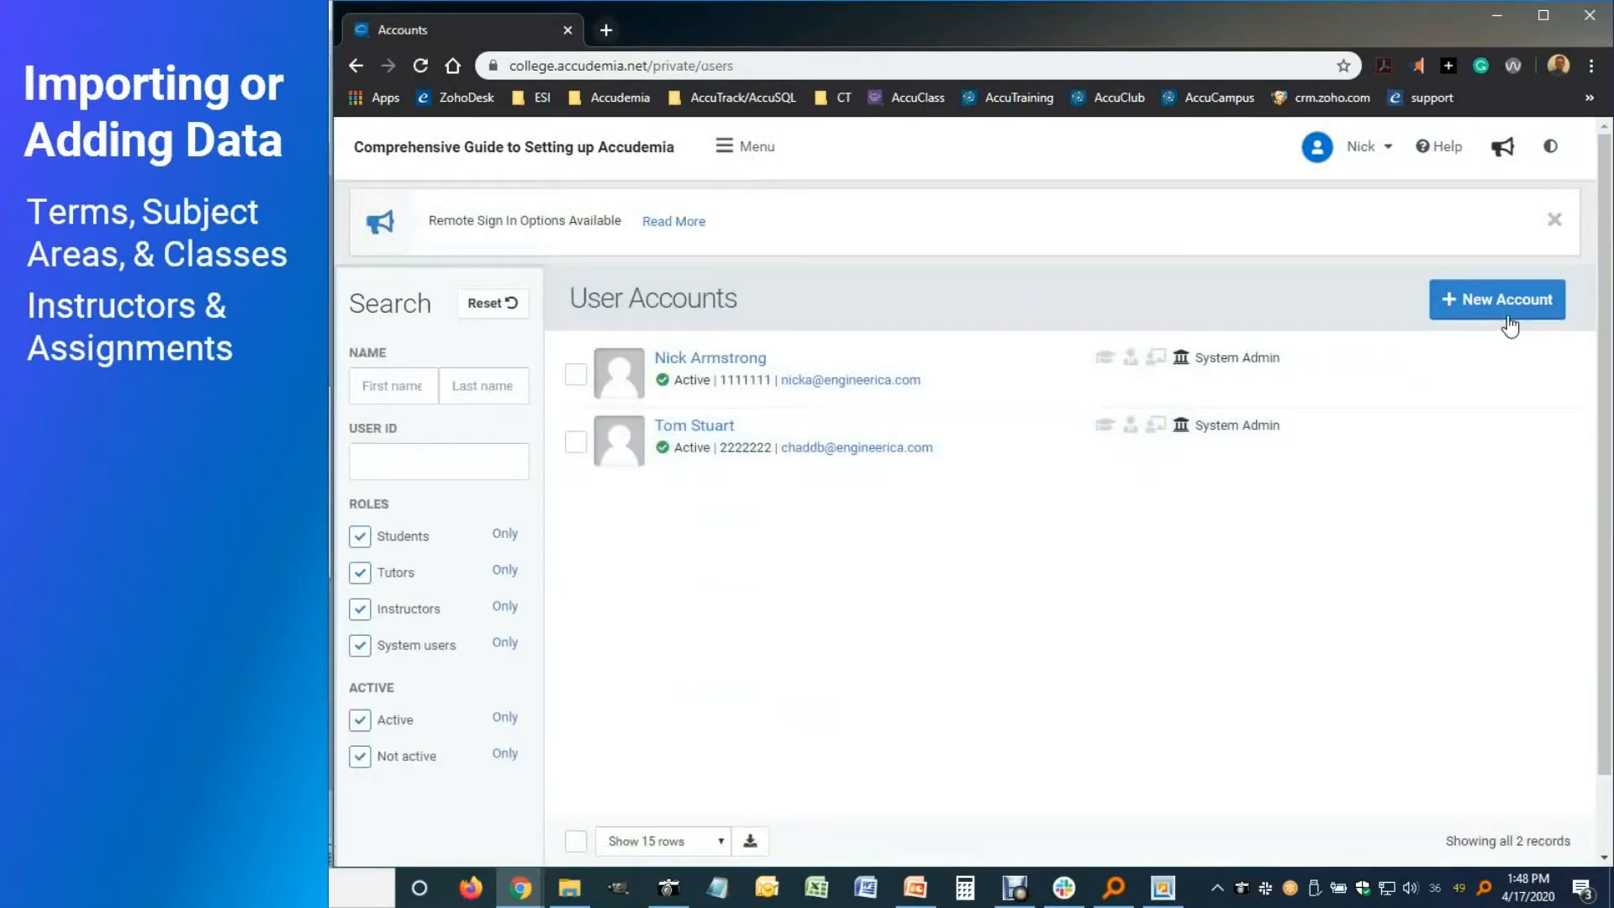
pyautogui.click(1499, 303)
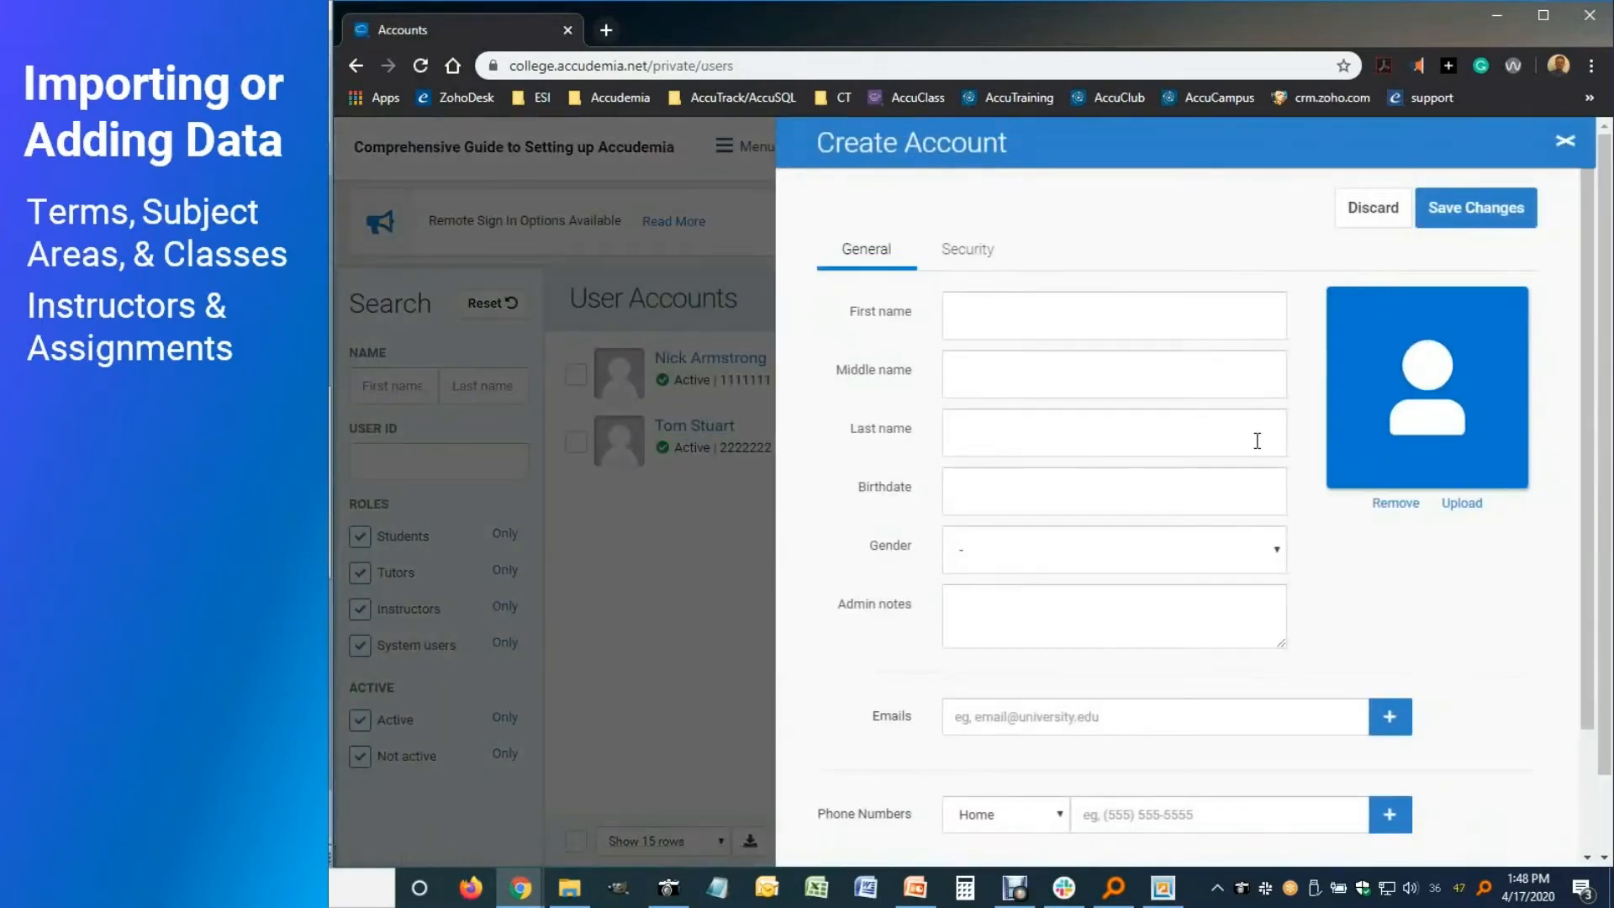
# Enter the person's first name, last name and e-mail, then go to the User ID field on Security
pyautogui.click(973, 335)
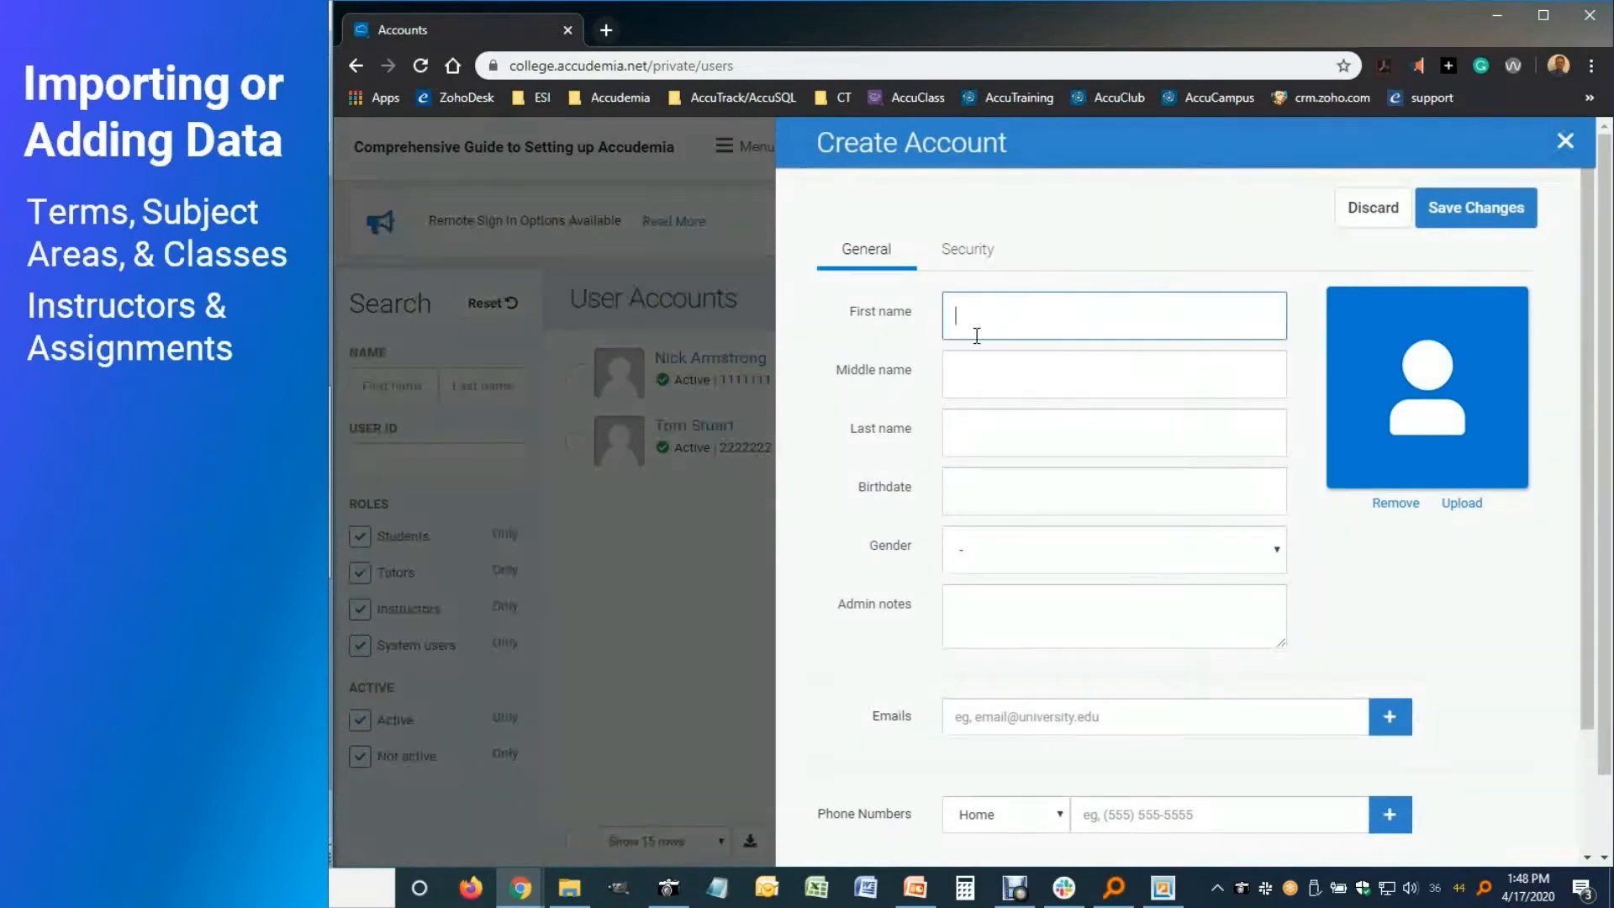
pyautogui.click(1051, 430)
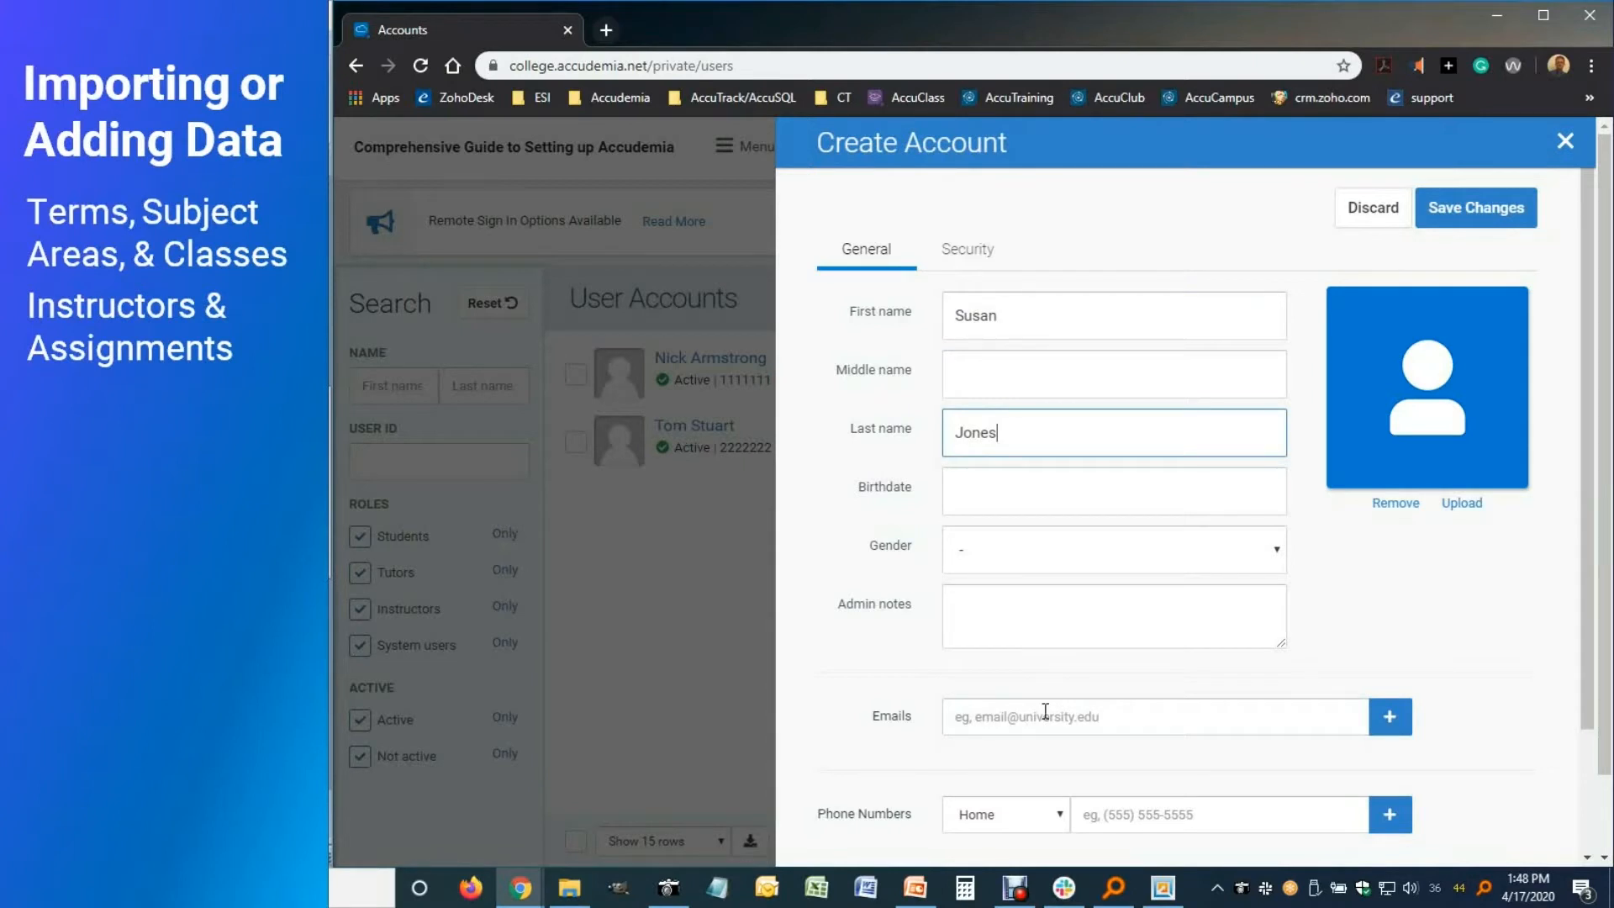
pyautogui.click(1046, 713)
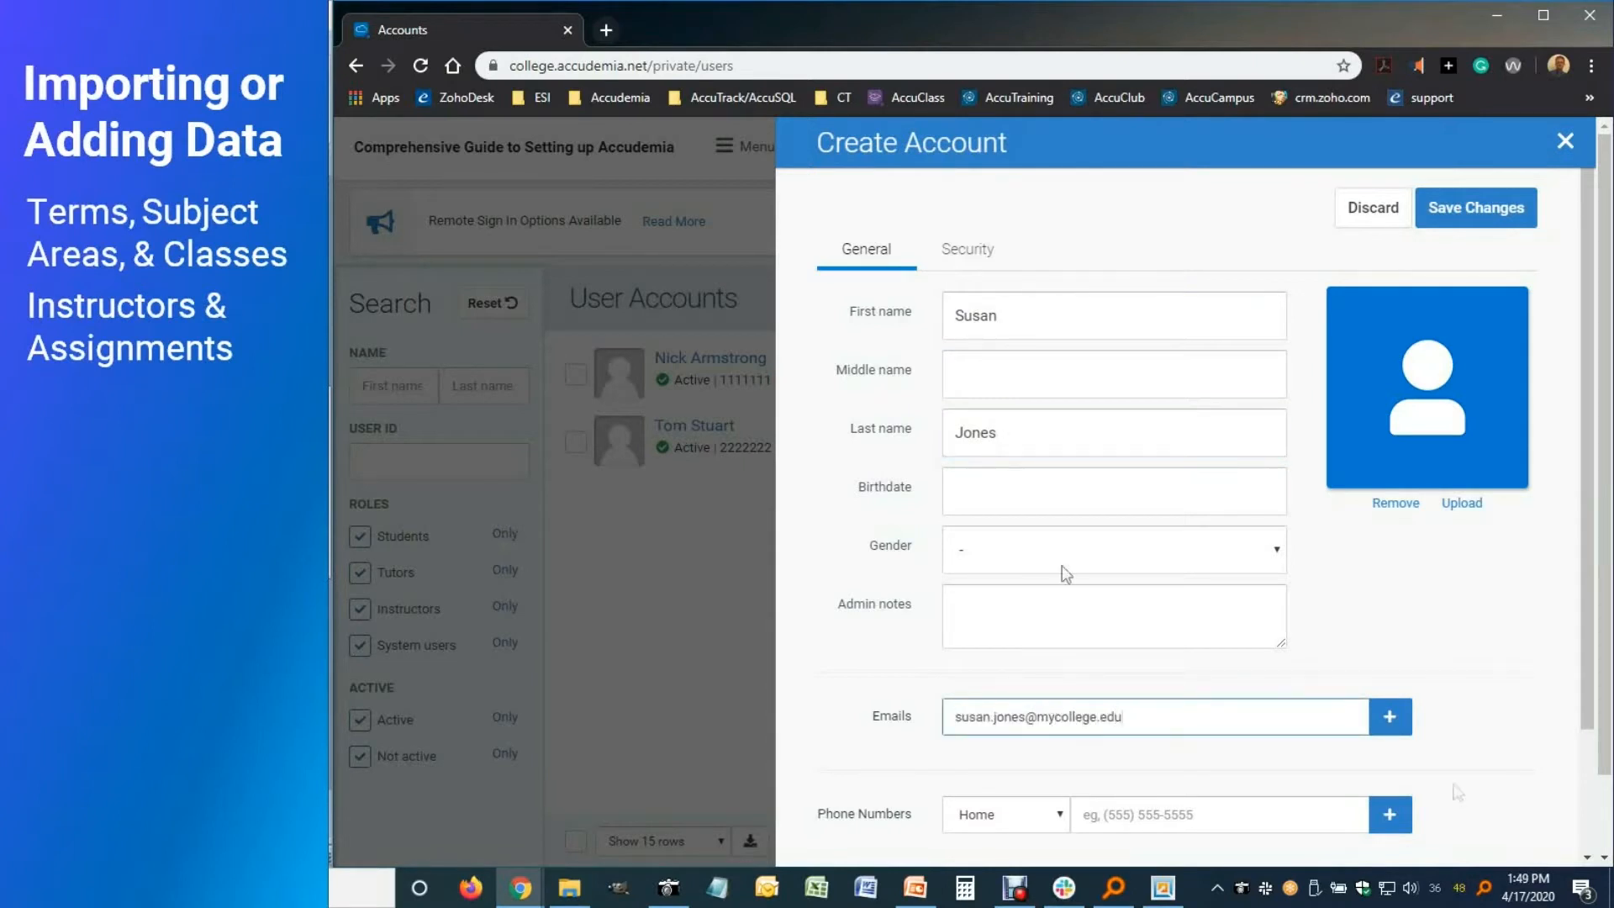
pyautogui.click(968, 250)
pyautogui.click(973, 321)
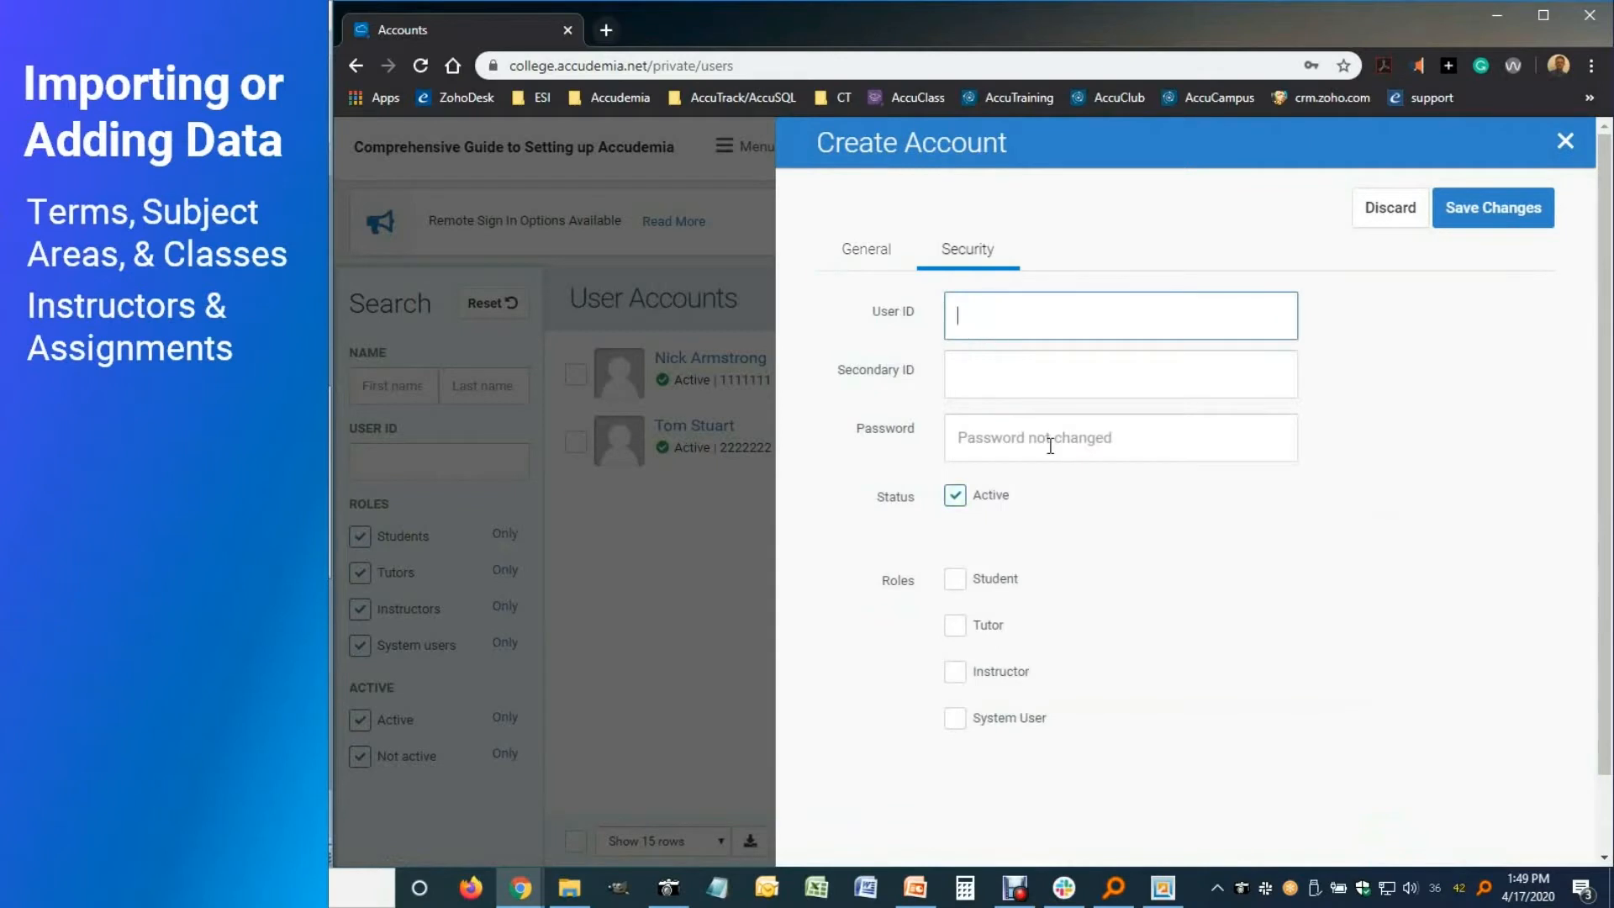
# Give the account its user ID and Instructor role, assign College Algebra I (MAT-101-01), and save
pyautogui.write('1234567')
pyautogui.click(958, 672)
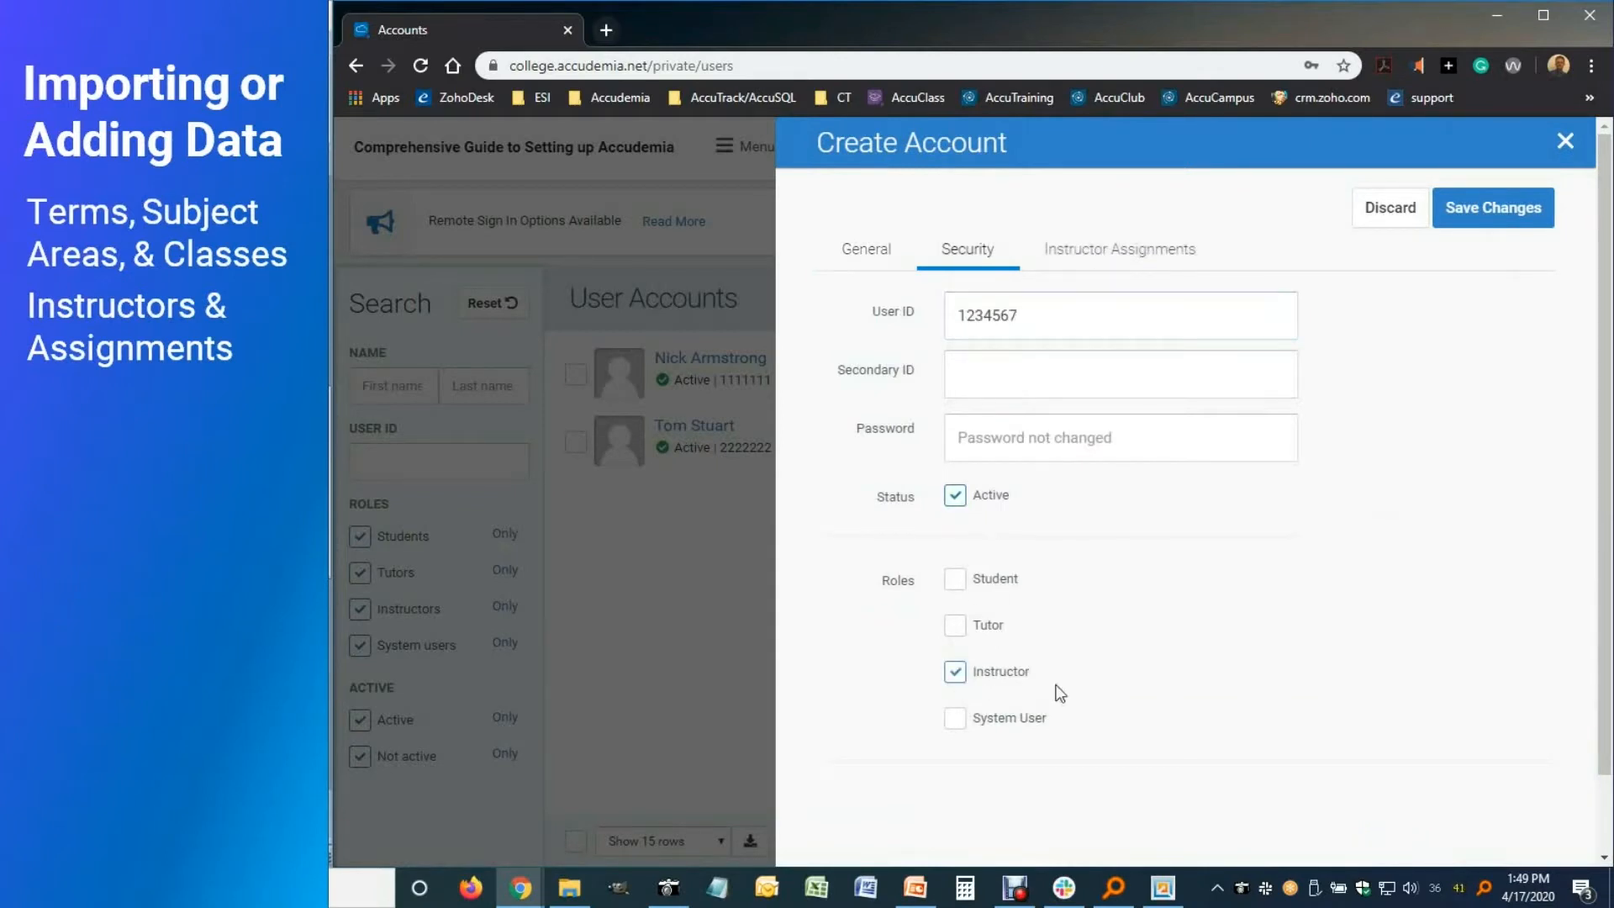
pyautogui.click(1098, 267)
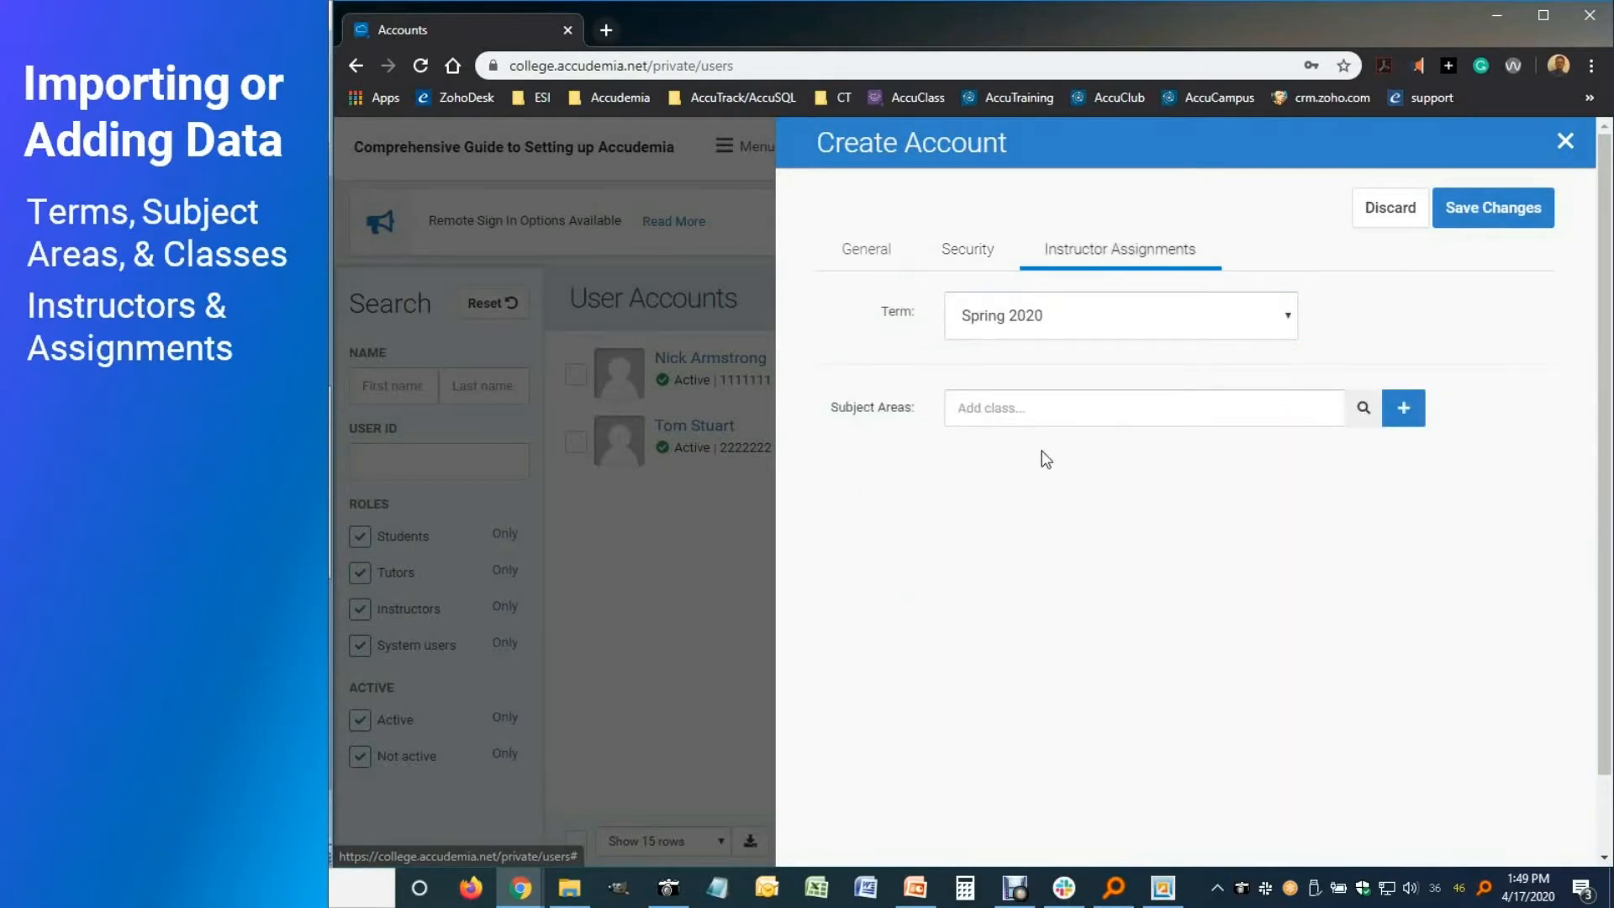
pyautogui.click(1286, 416)
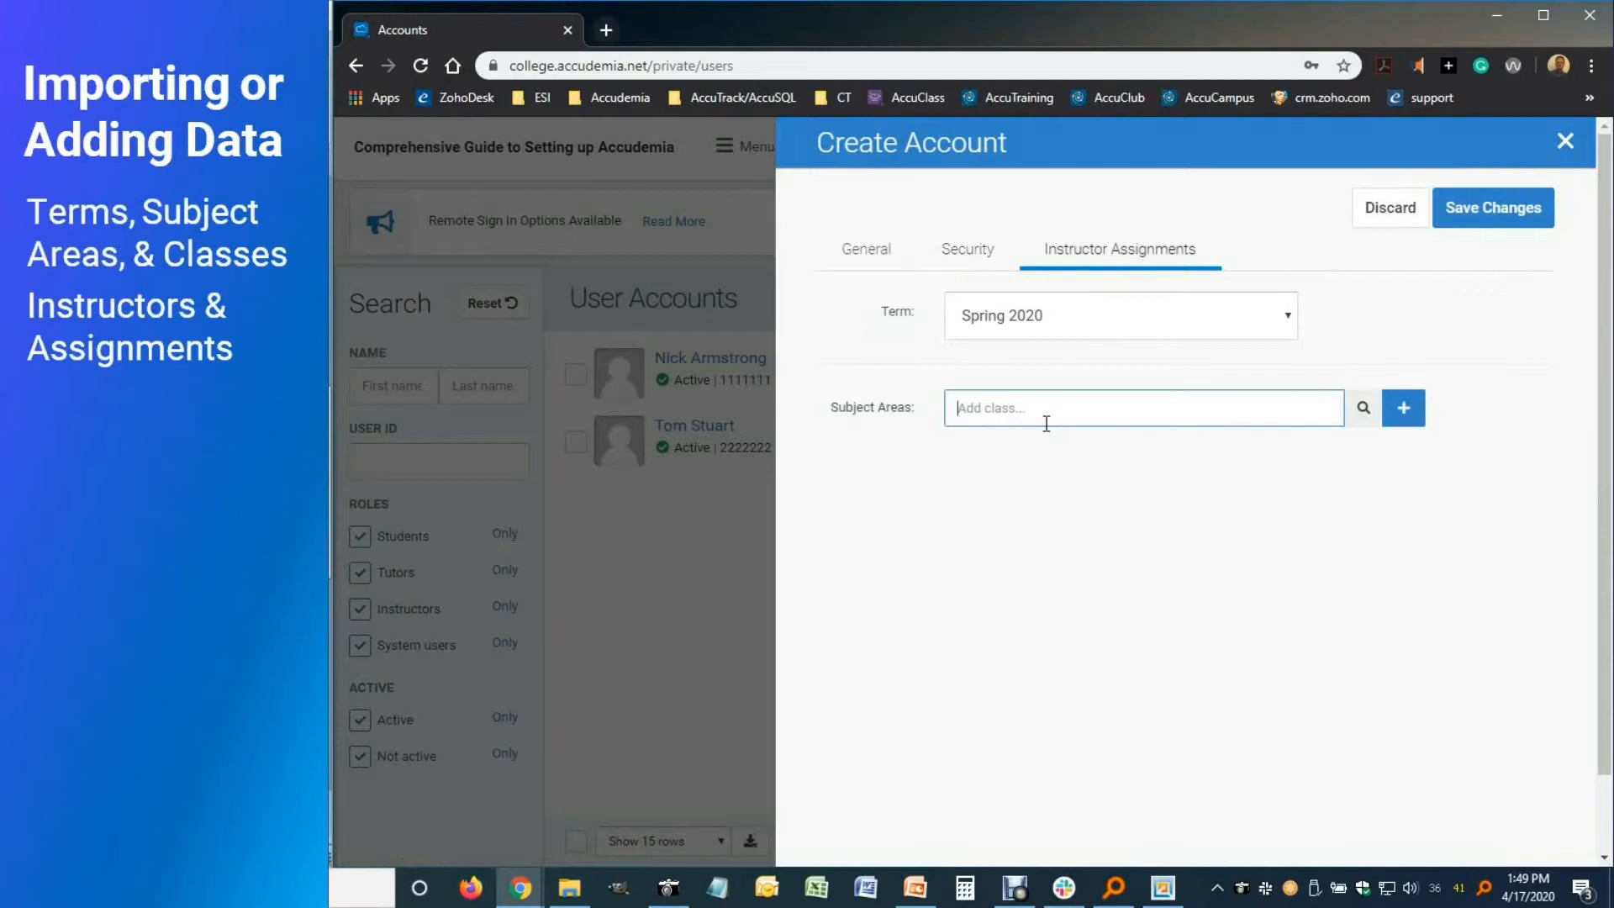
pyautogui.write('Coll')
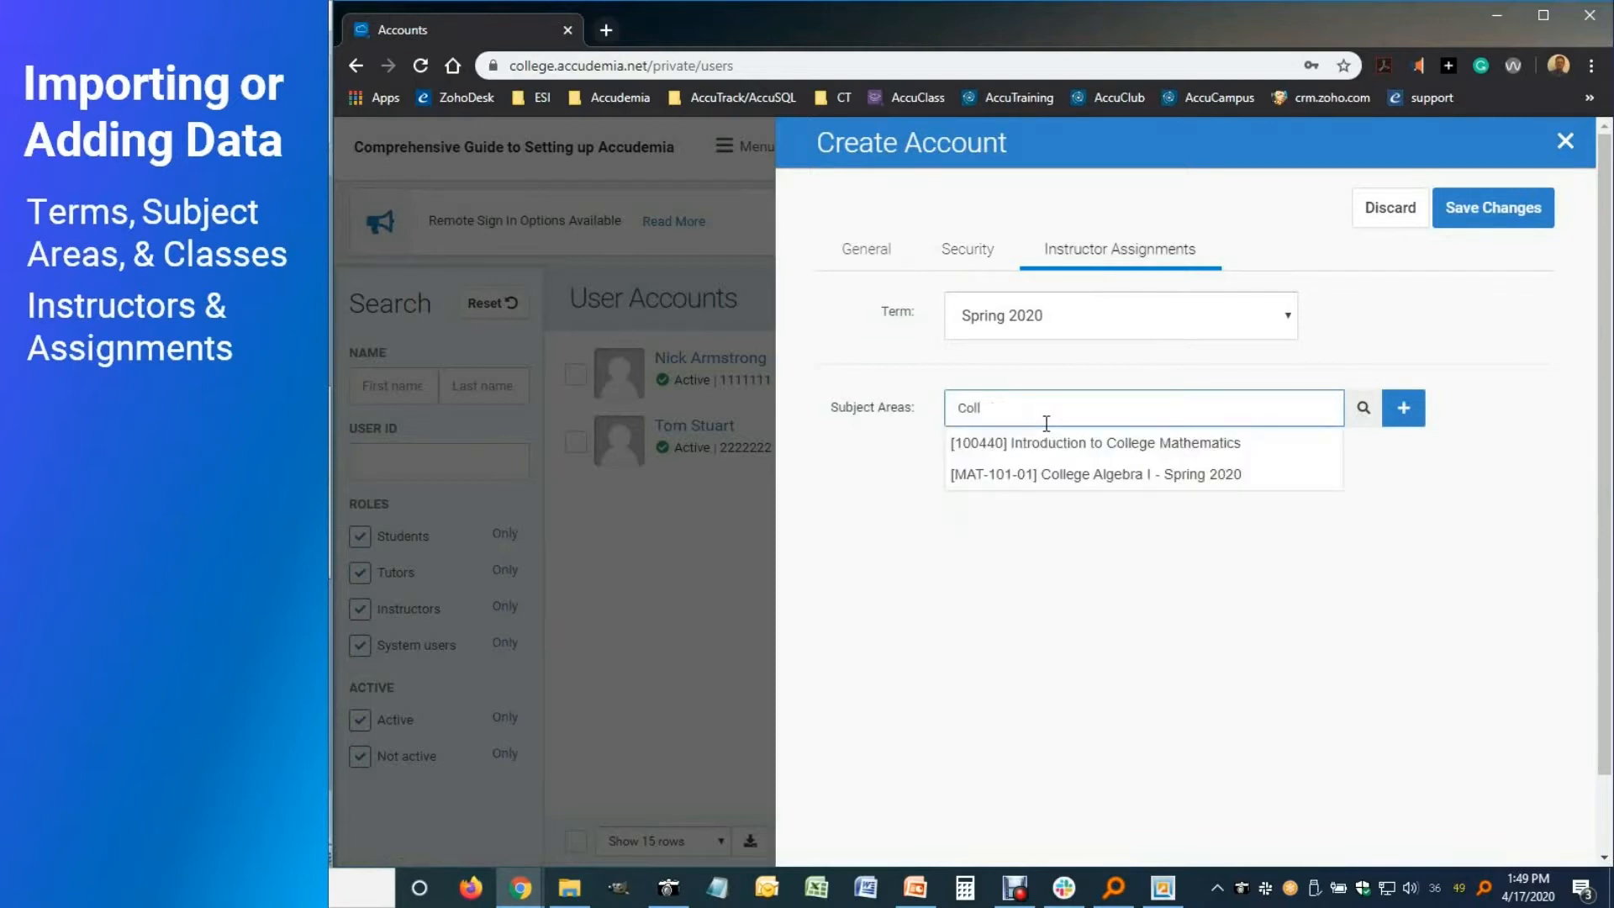
pyautogui.click(1065, 482)
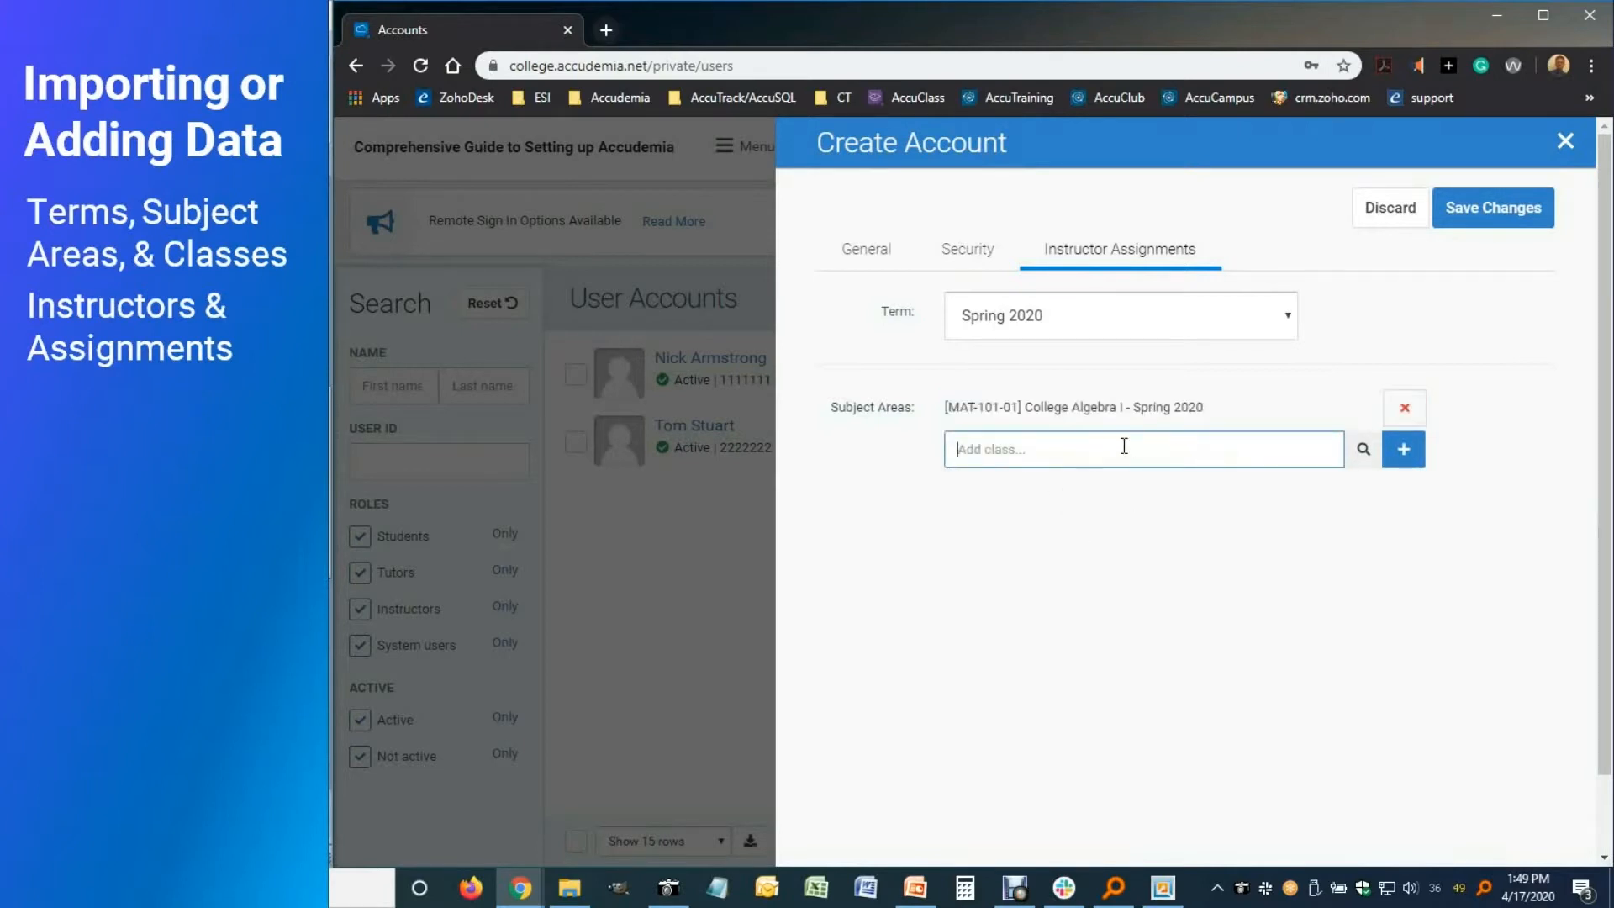
pyautogui.click(1468, 224)
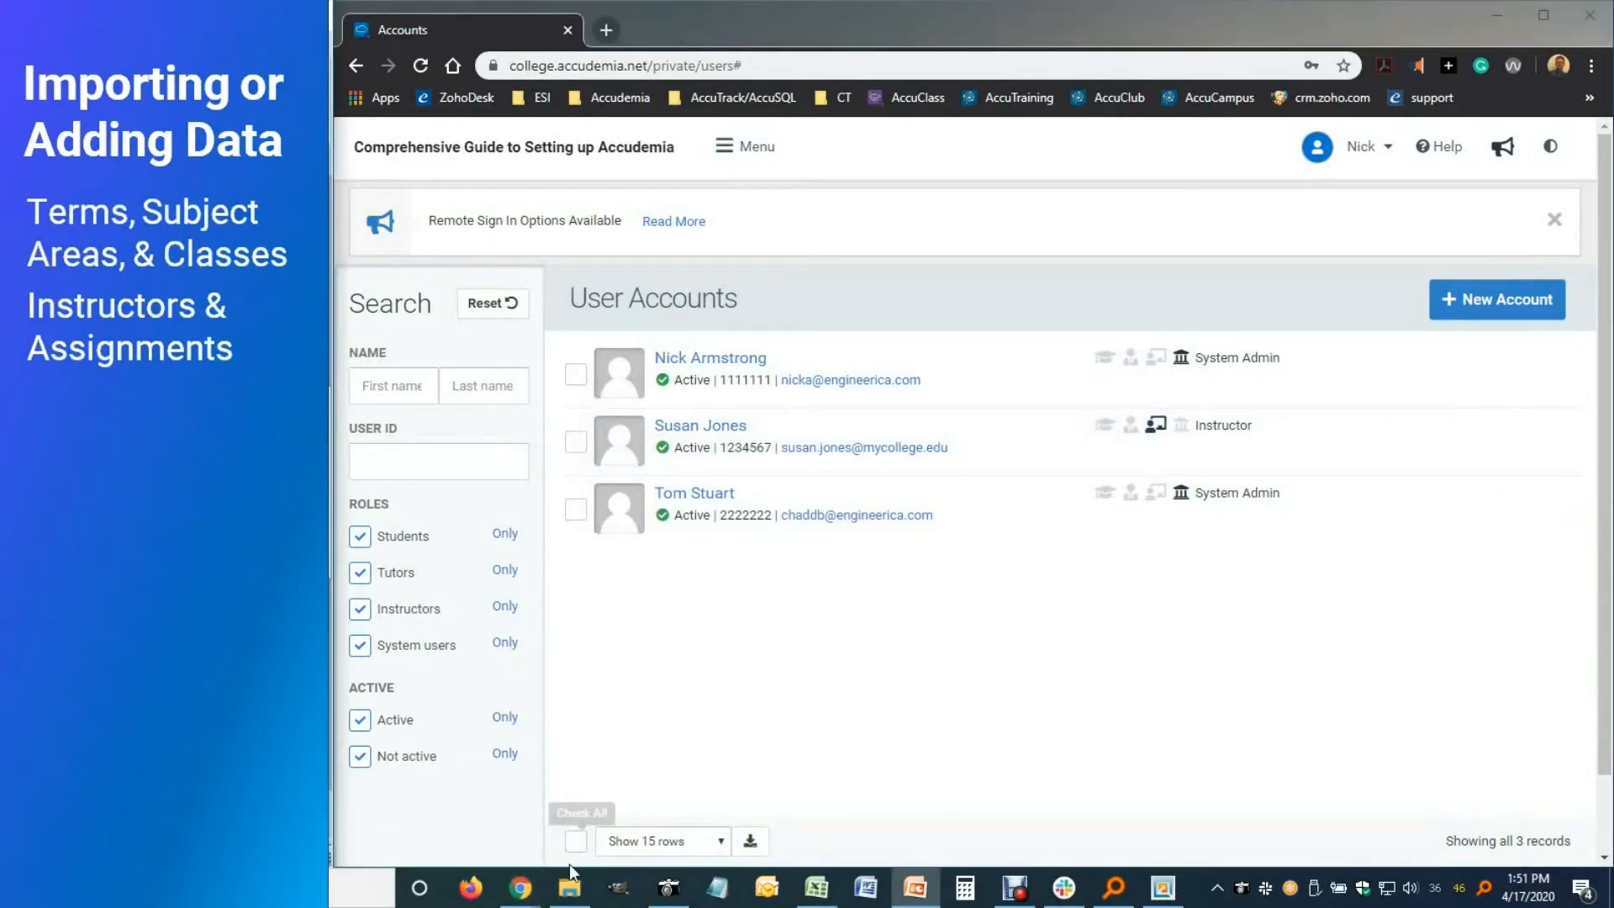
# Open 04-Instructors.csv from the import CSV folder
pyautogui.click(569, 887)
pyautogui.click(580, 230)
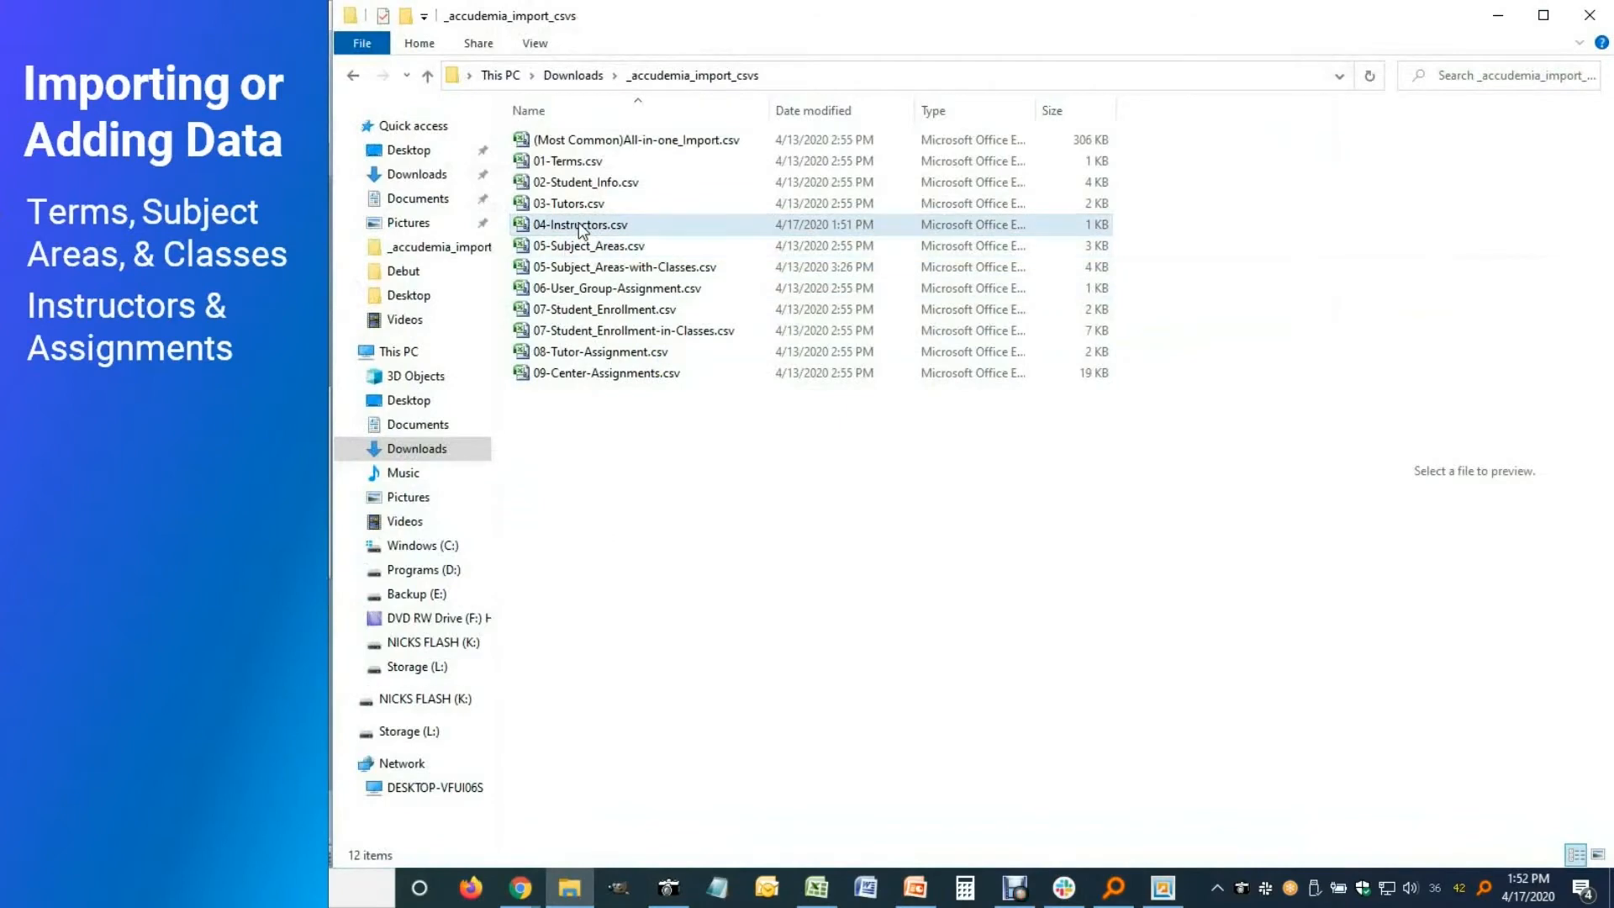
pyautogui.doubleClick(580, 229)
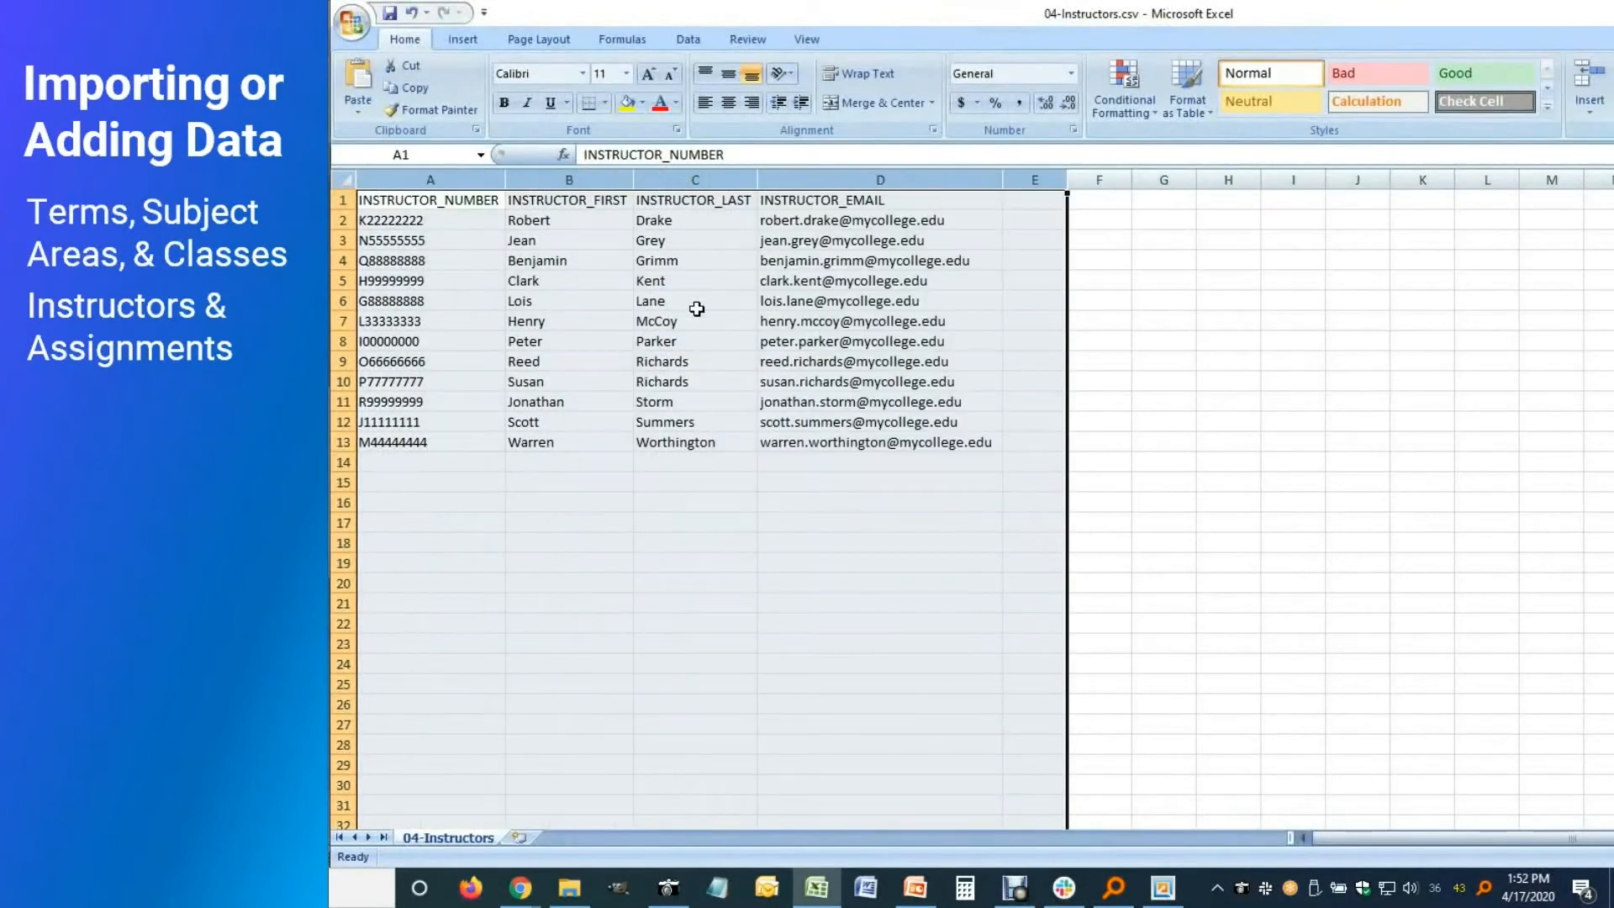
# Highlight instructor columns A–D in 04-Instructors.csv, then columns J–L in the classes-and-instructors file
pyautogui.click(467, 220)
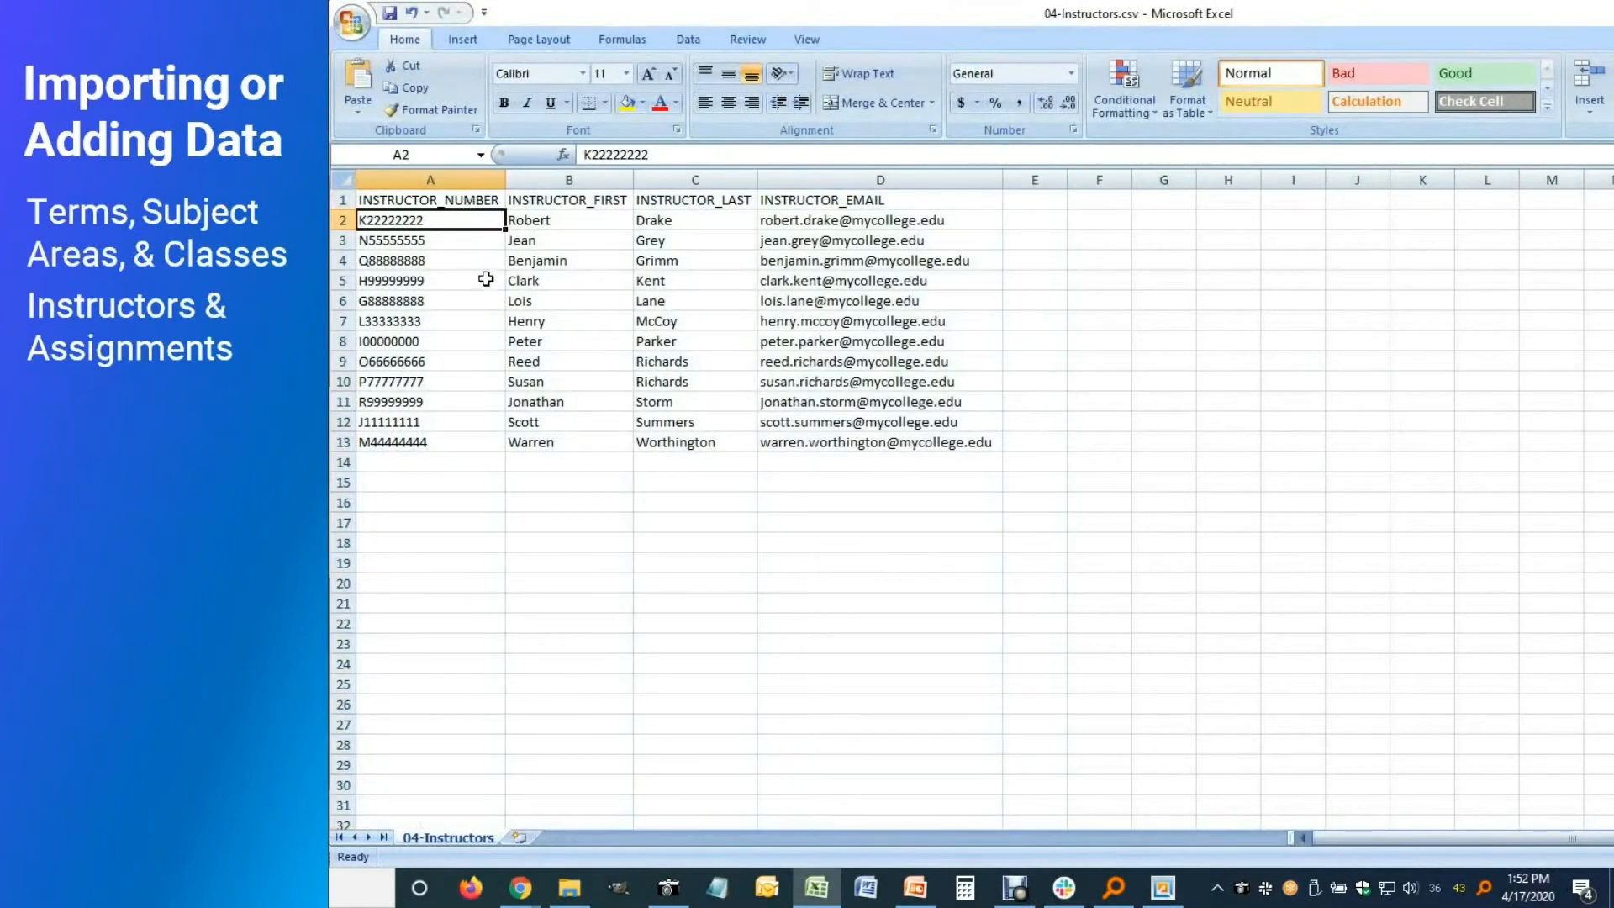
pyautogui.click(493, 179)
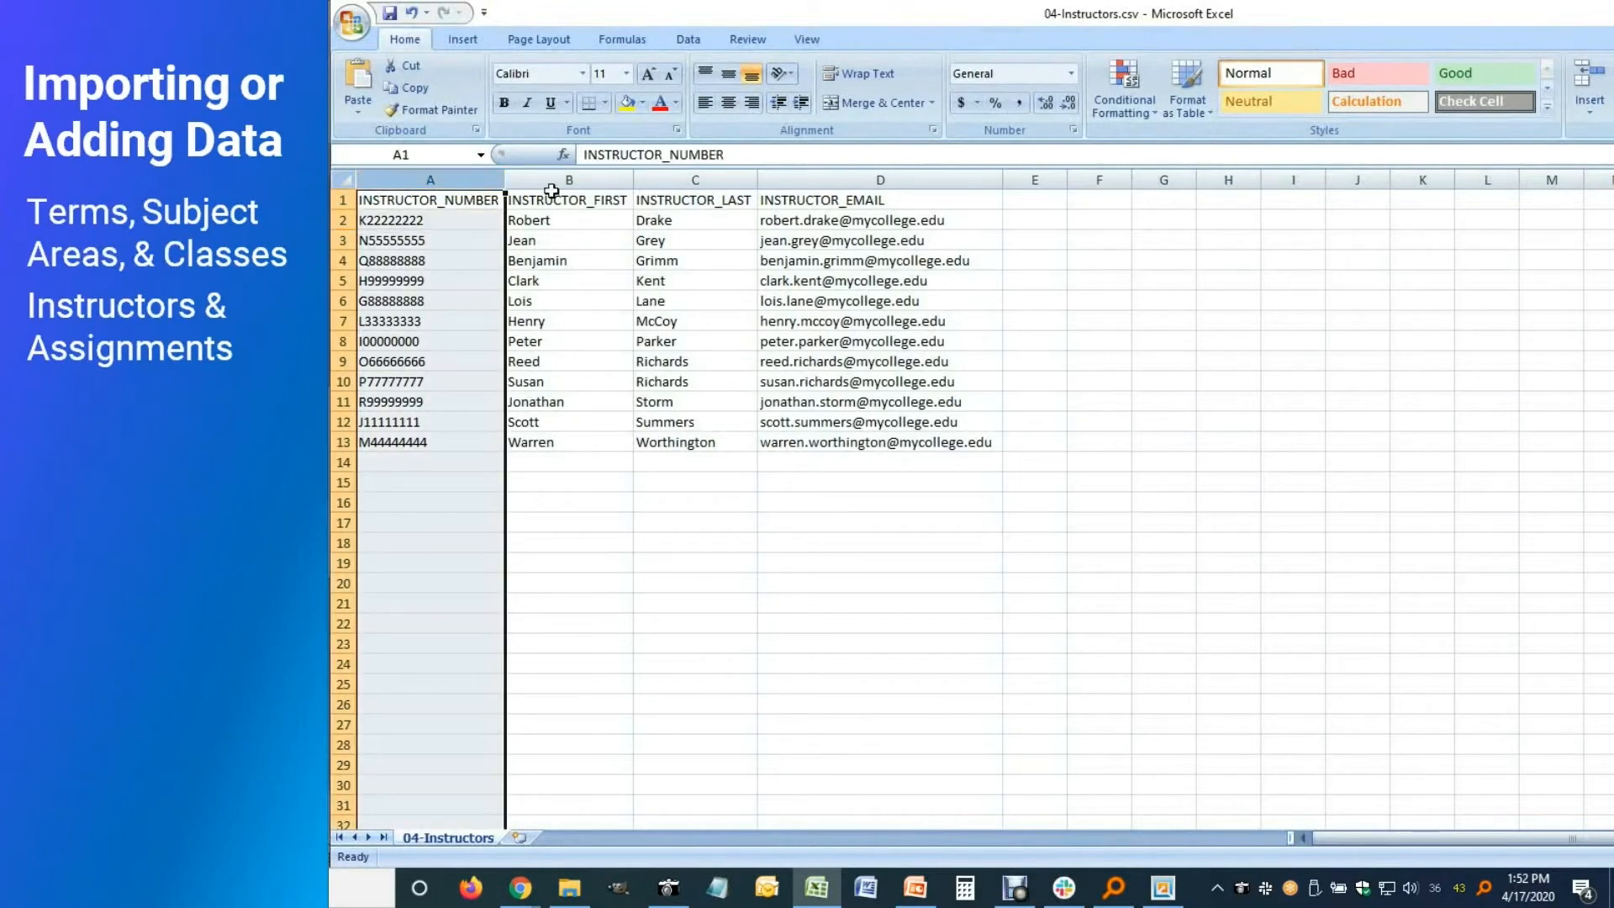
pyautogui.moveTo(558, 179); pyautogui.dragTo(698, 179)
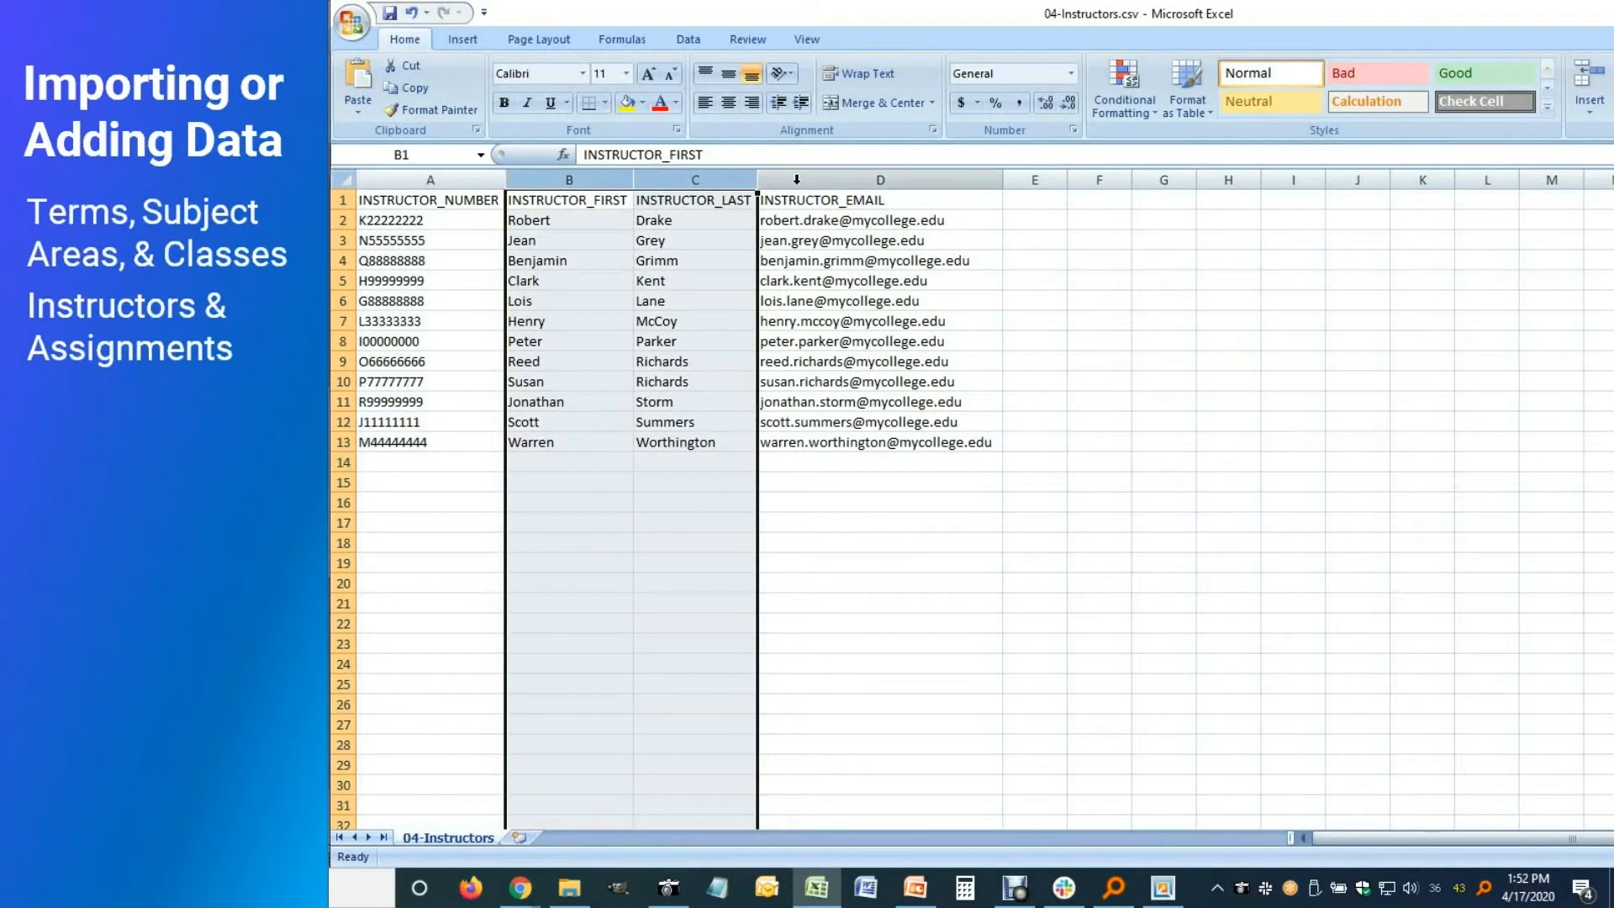
pyautogui.click(796, 179)
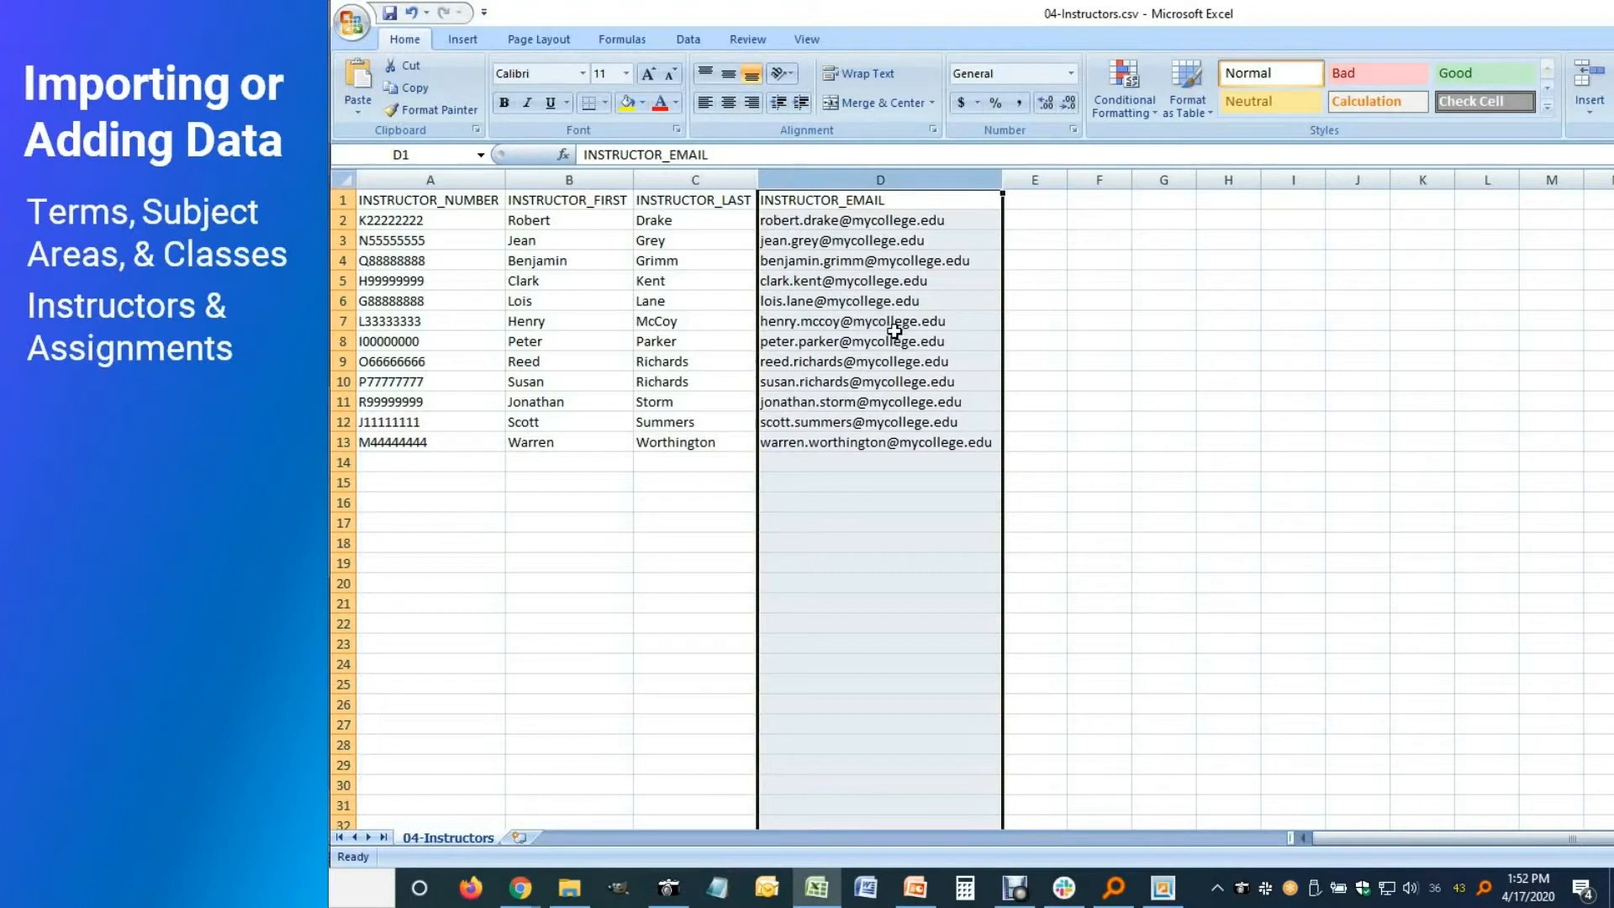
pyautogui.click(1032, 201)
pyautogui.click(1032, 221)
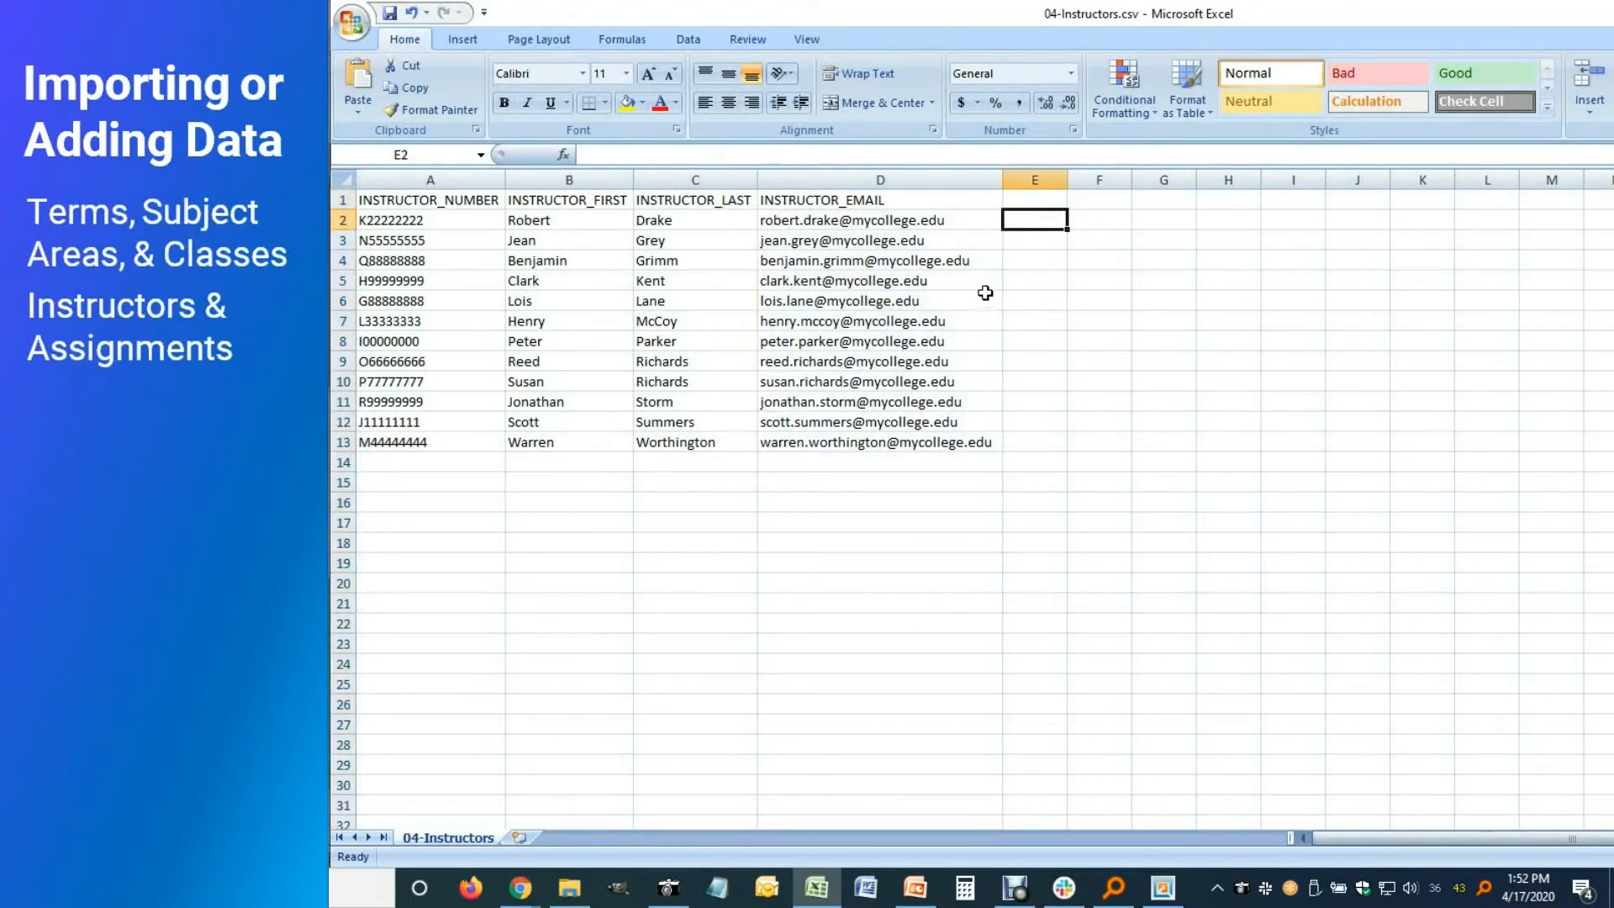
pyautogui.moveTo(849, 180); pyautogui.dragTo(410, 155)
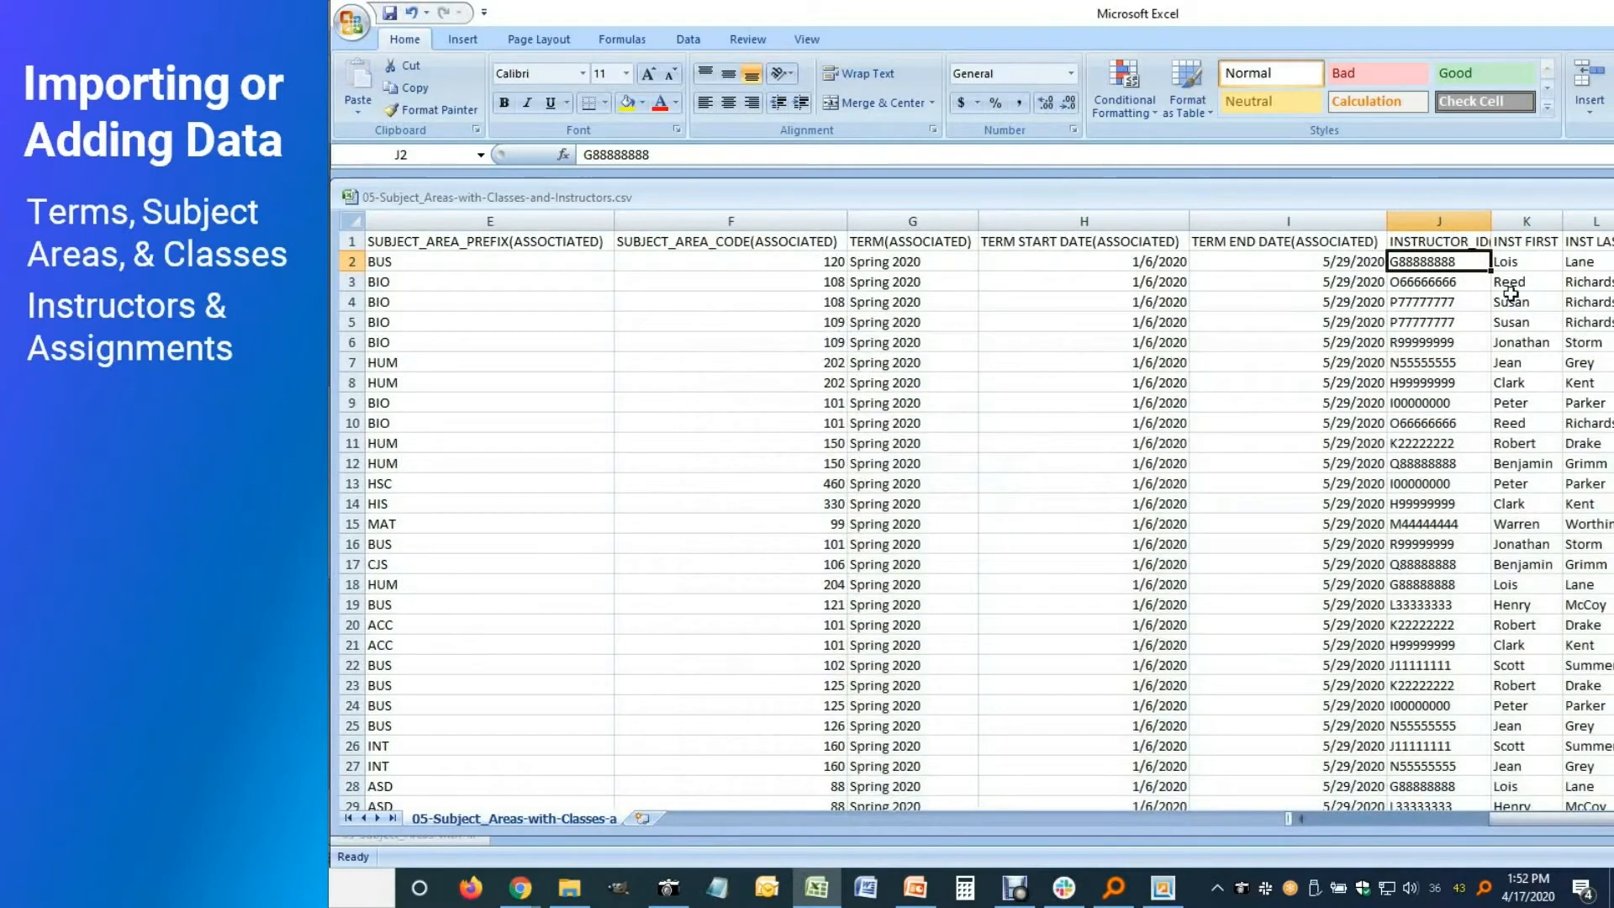
pyautogui.moveTo(1438, 221); pyautogui.dragTo(1593, 222)
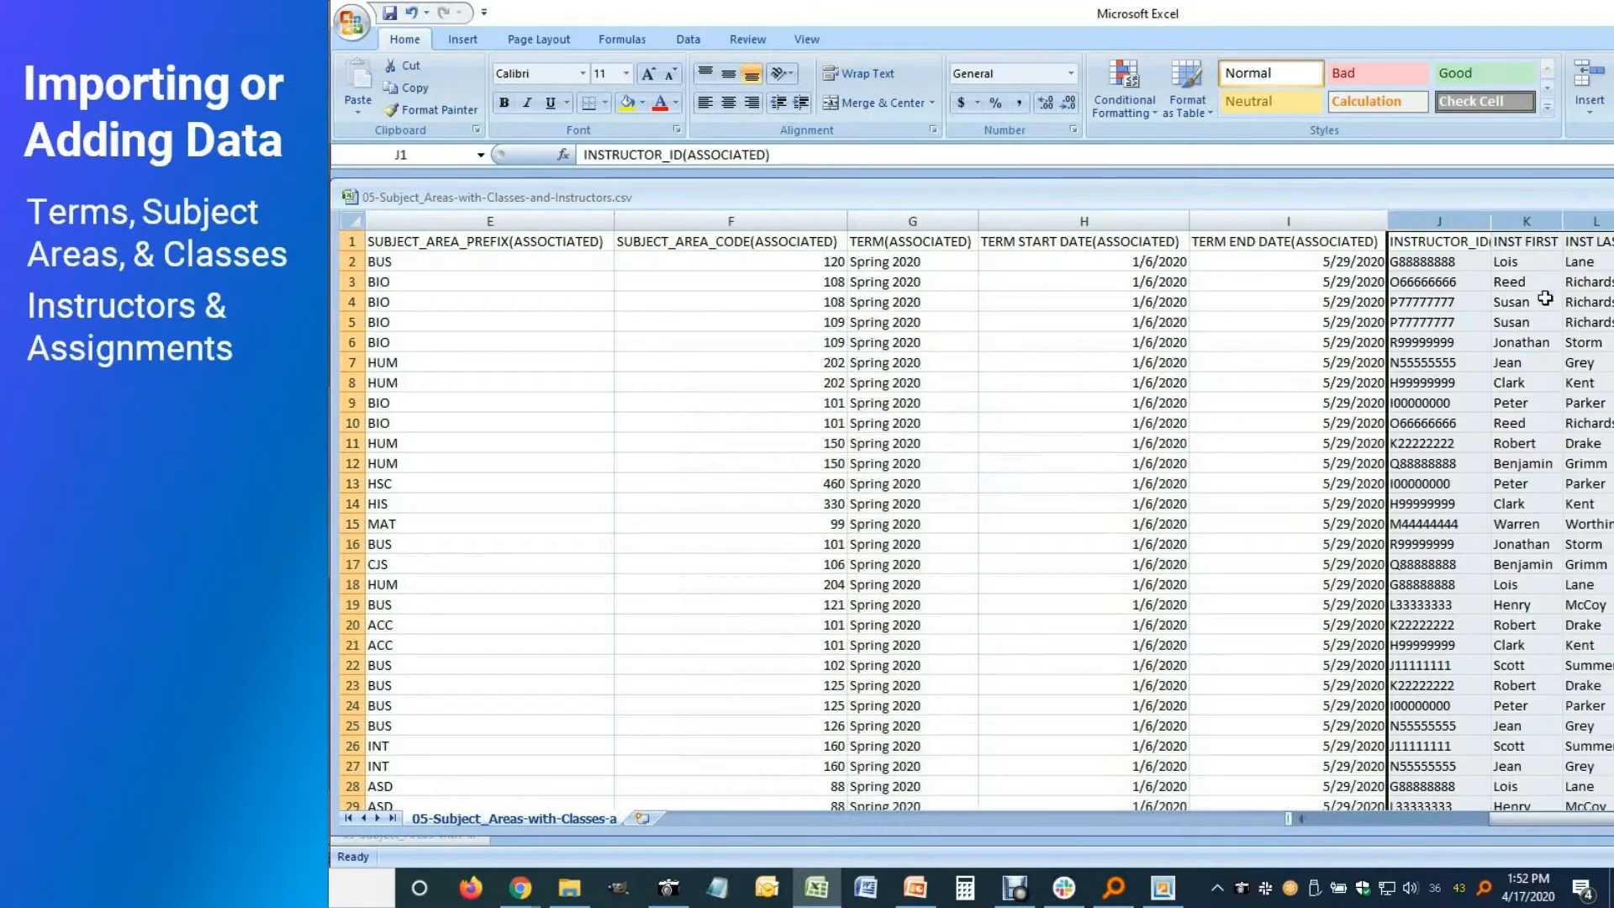
# Reselect the instructor ID and name columns J through L
pyautogui.click(1449, 264)
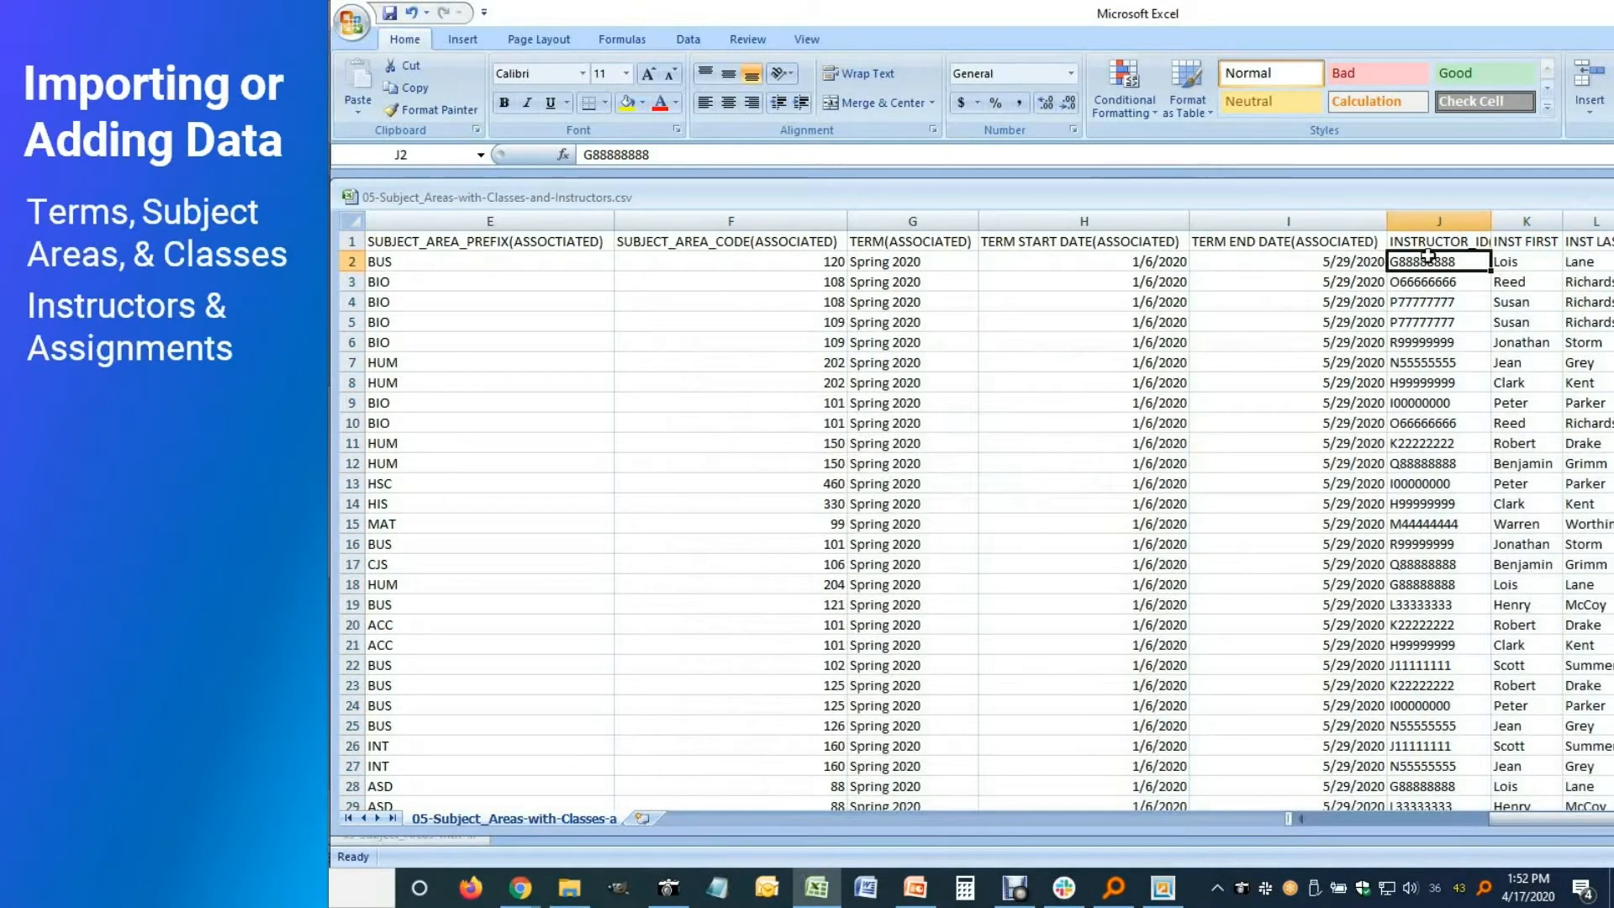
pyautogui.moveTo(1462, 221); pyautogui.dragTo(1593, 222)
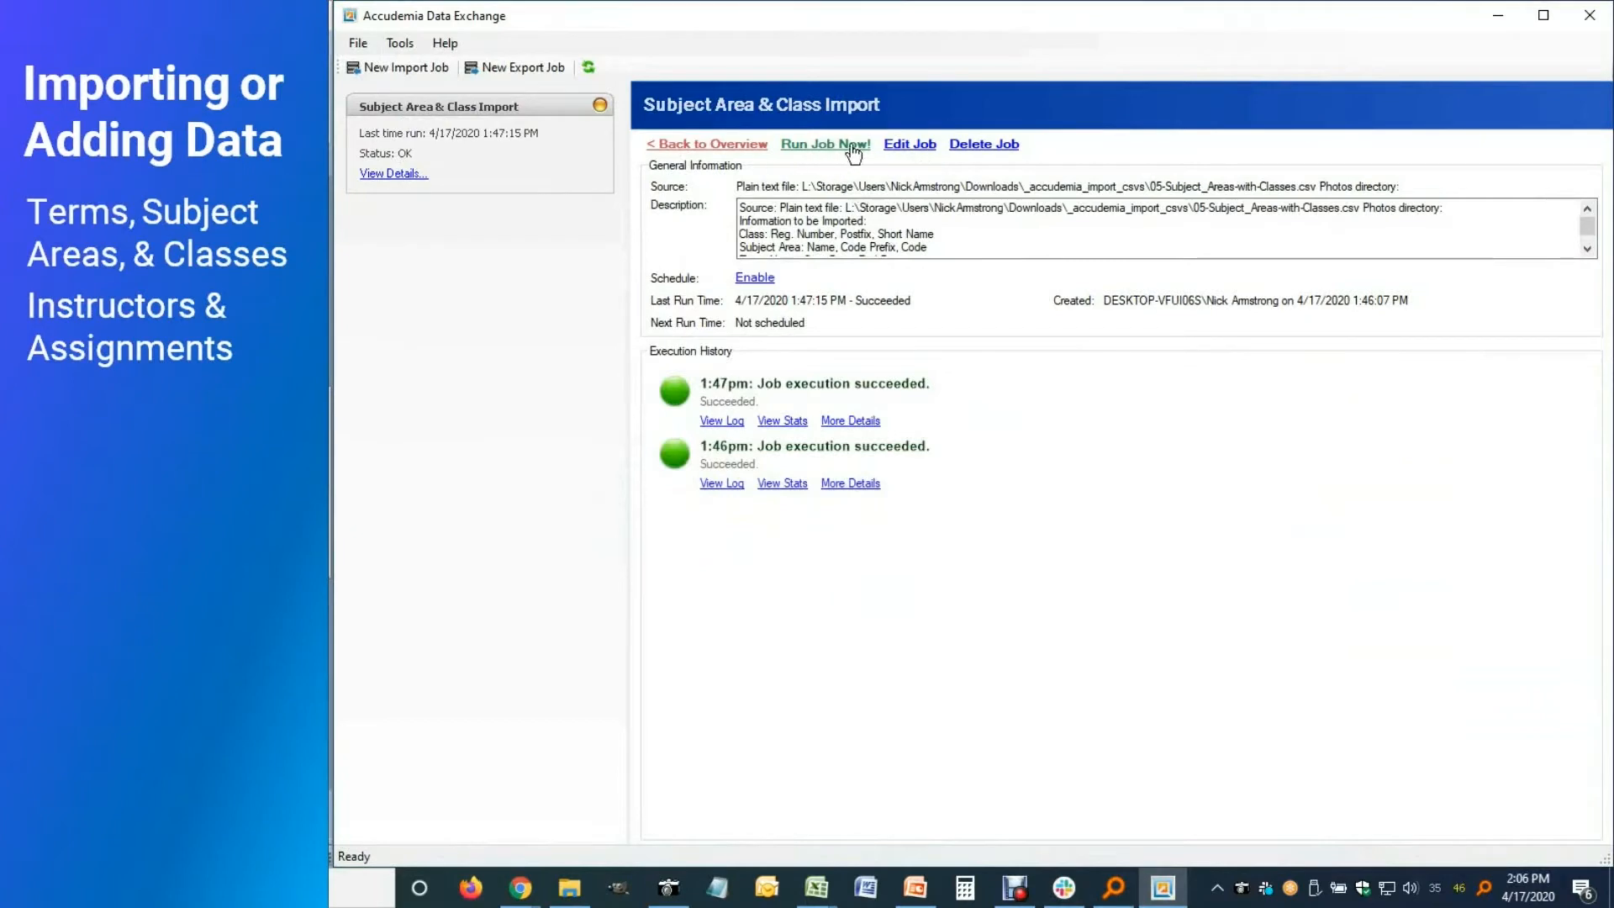
# Edit the job to use 05-Subject_Areas-with-Classes-and-Instructors.csv as its data source
pyautogui.click(903, 150)
pyautogui.click(1039, 667)
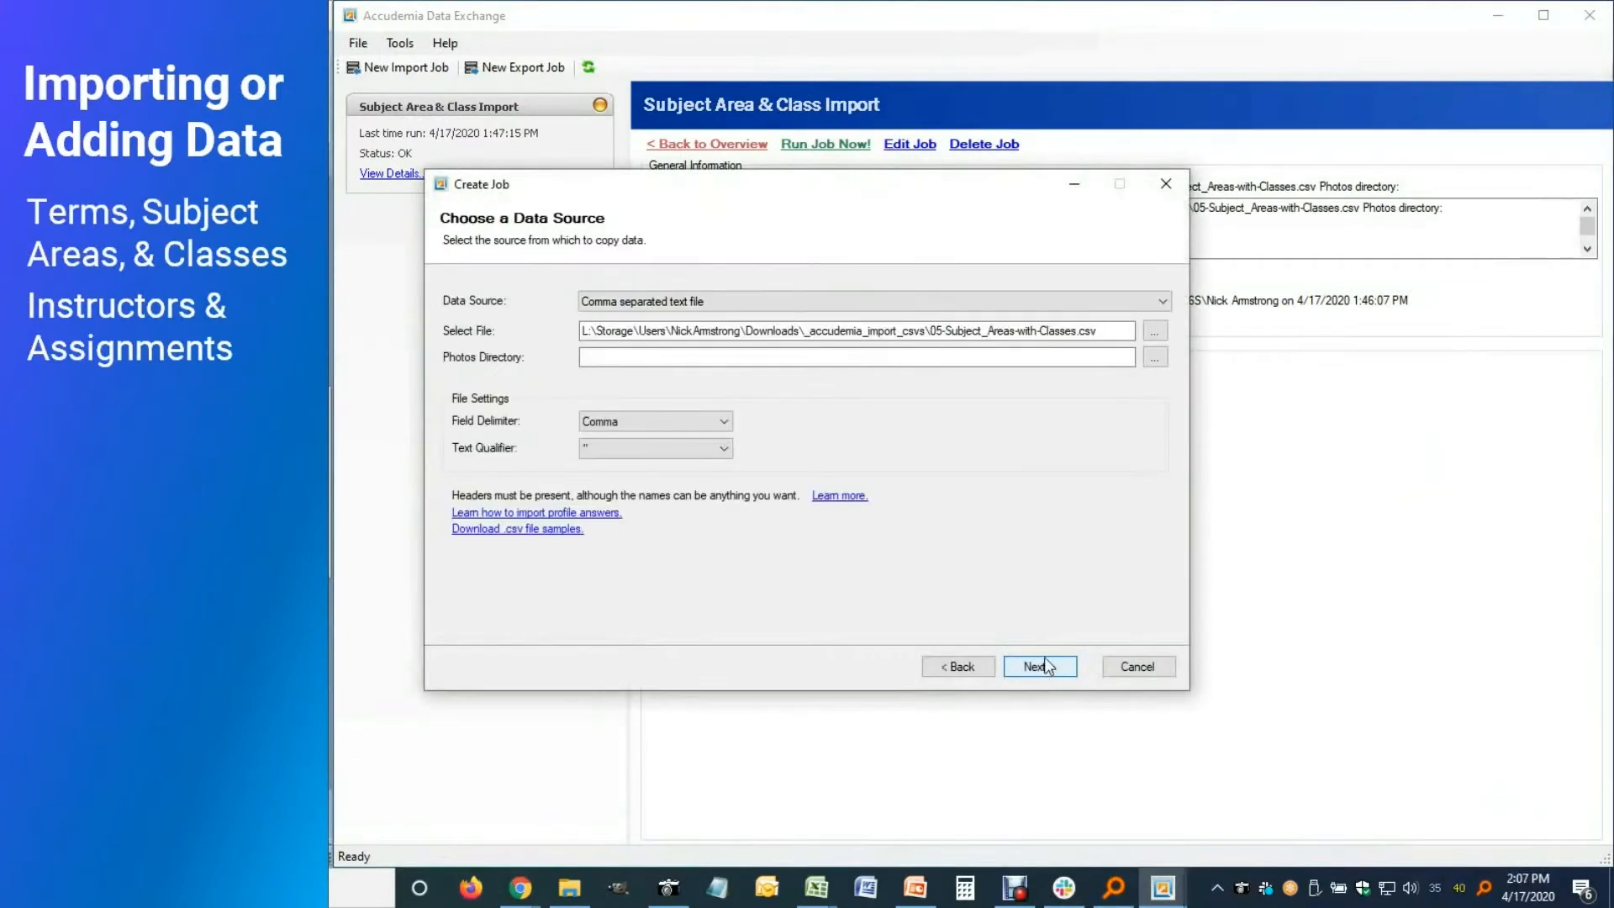
pyautogui.click(1152, 336)
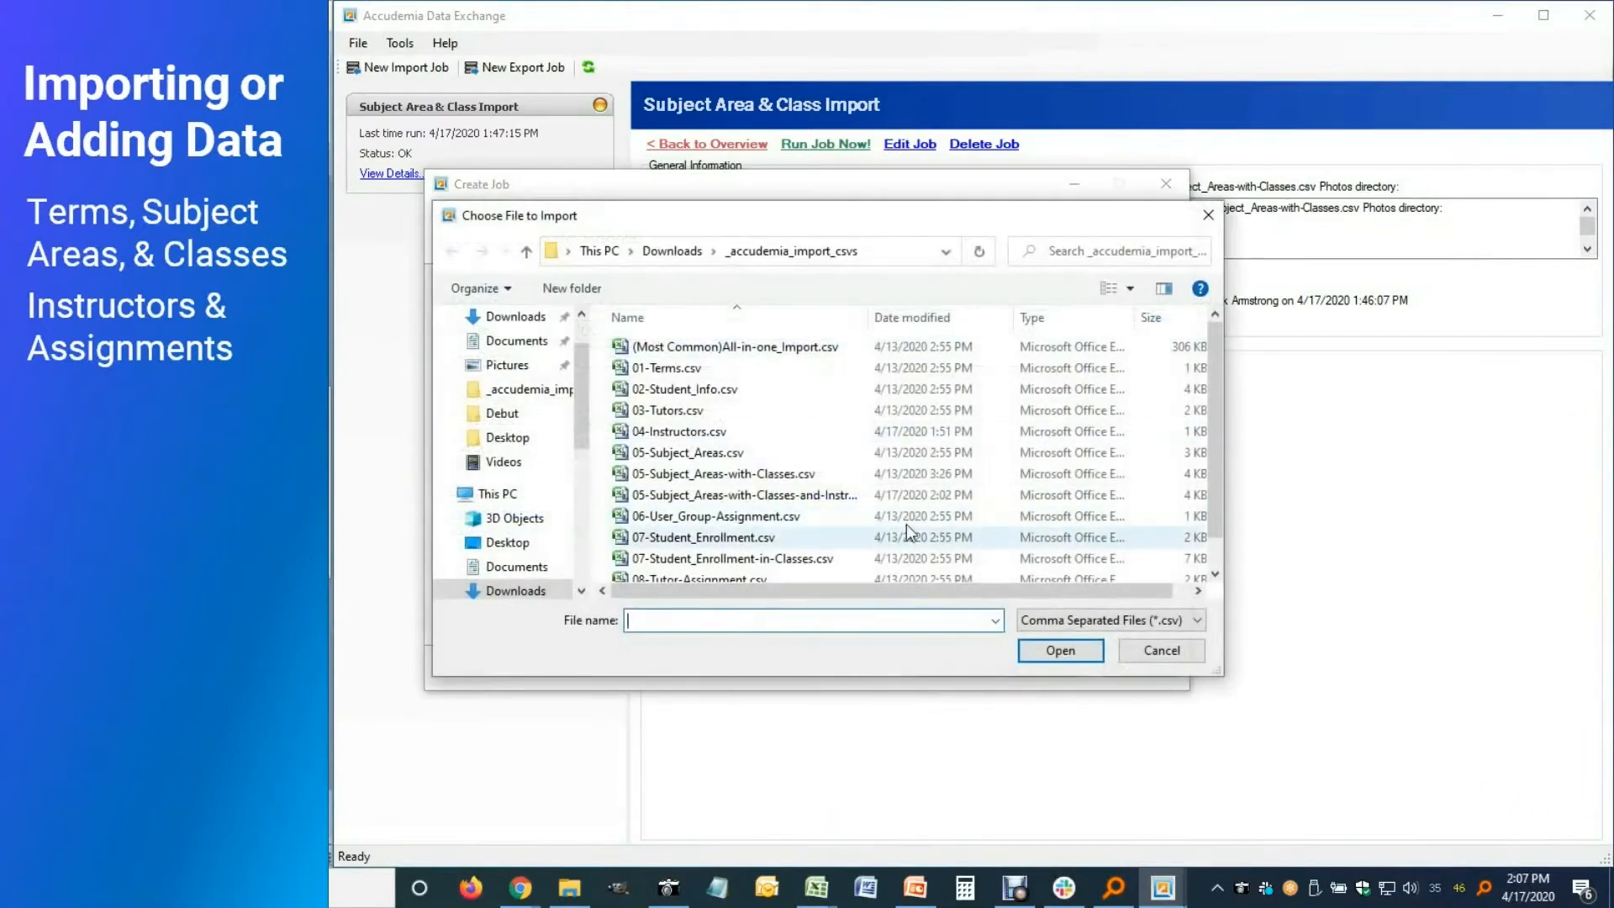
pyautogui.click(871, 496)
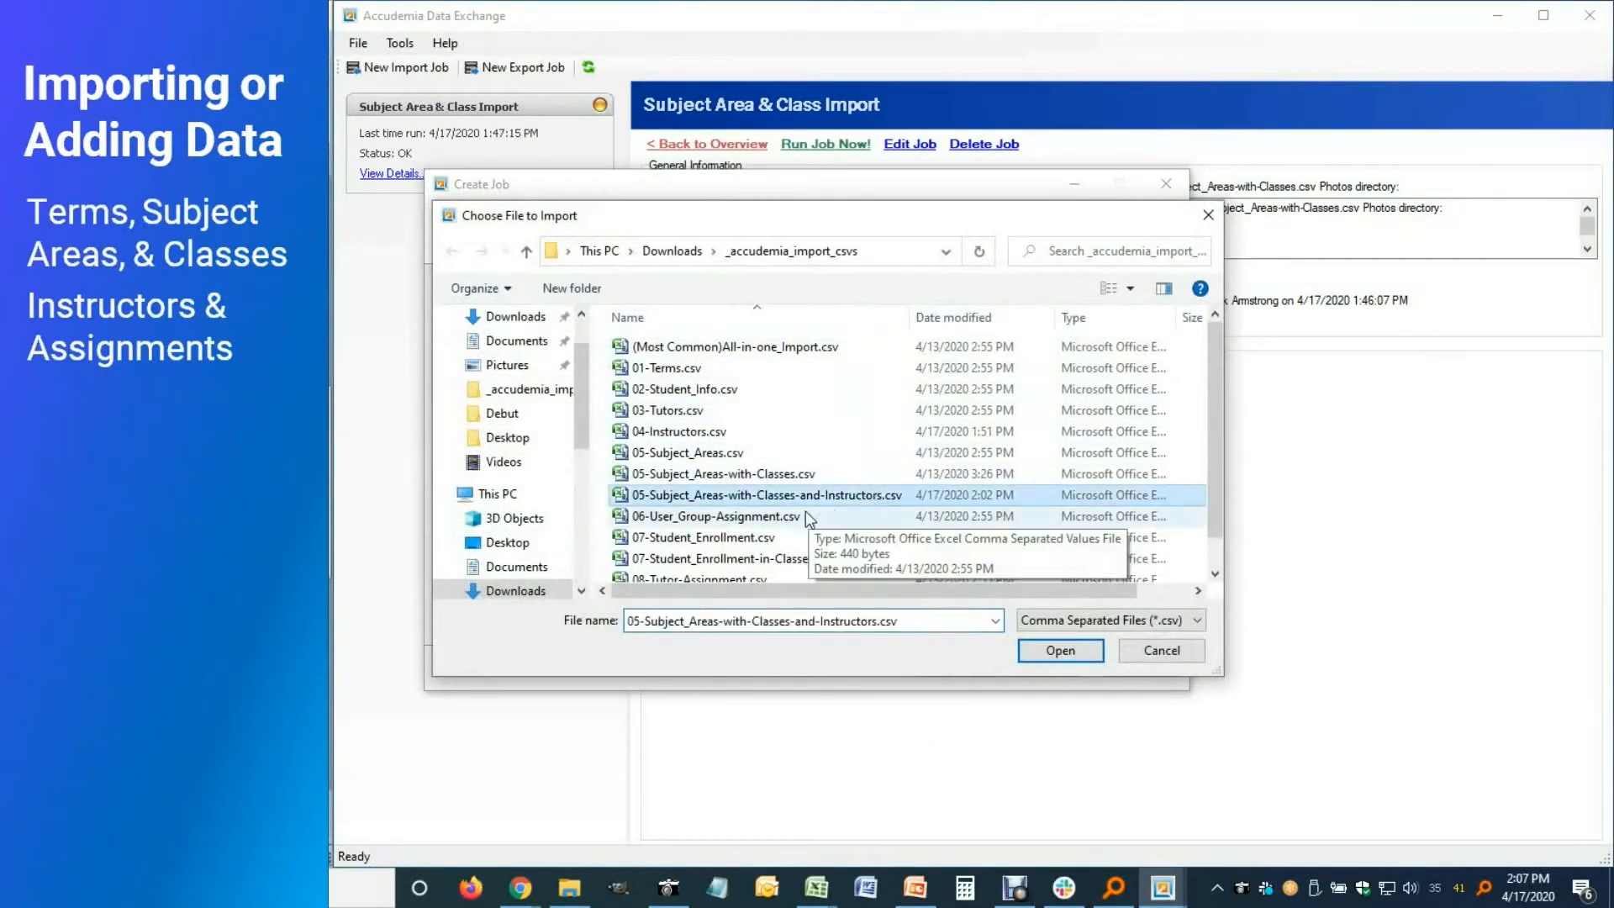
pyautogui.click(1059, 652)
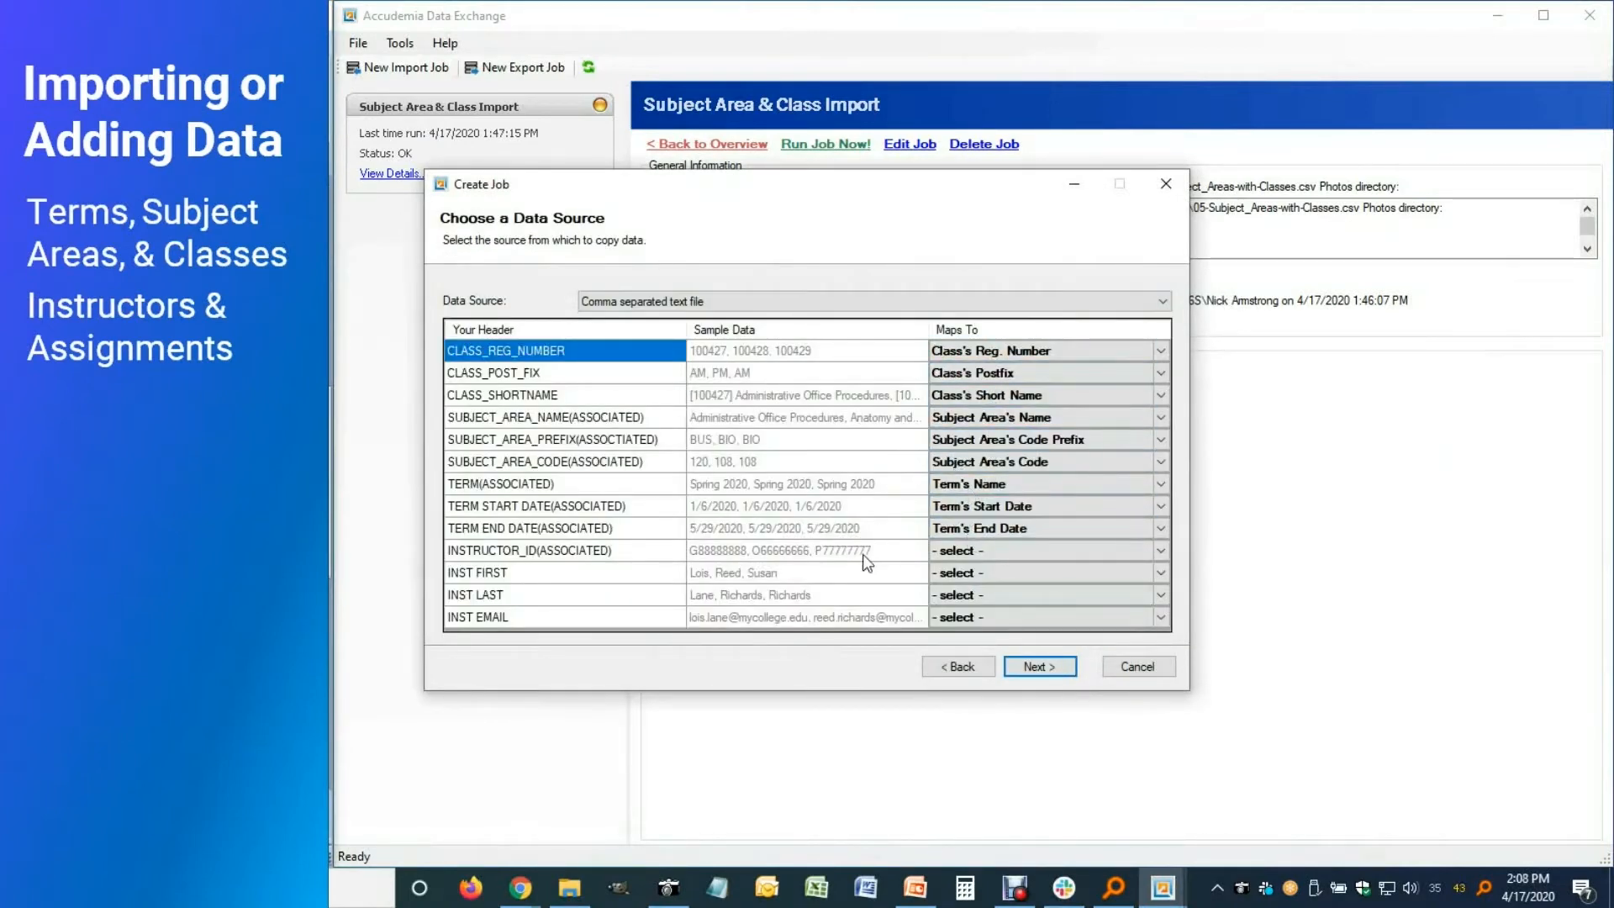
# Map INSTRUCTOR_ID, INST FIRST, INST LAST and INST EMAIL to the instructor fields and preview the data
pyautogui.click(1163, 548)
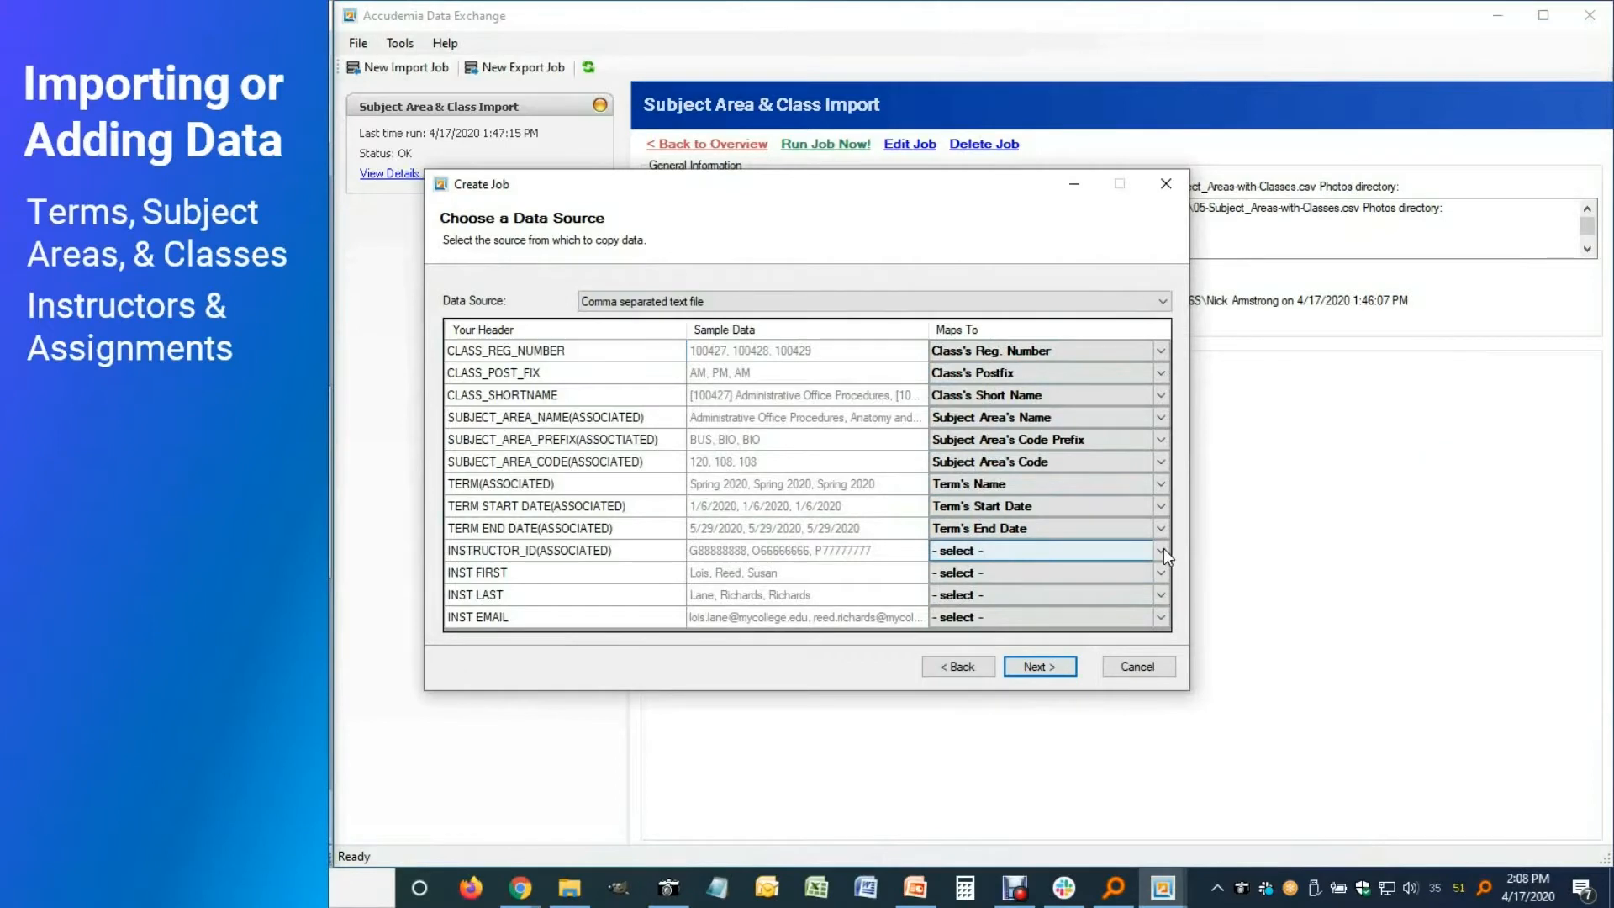
pyautogui.moveTo(1163, 294); pyautogui.dragTo(1170, 252)
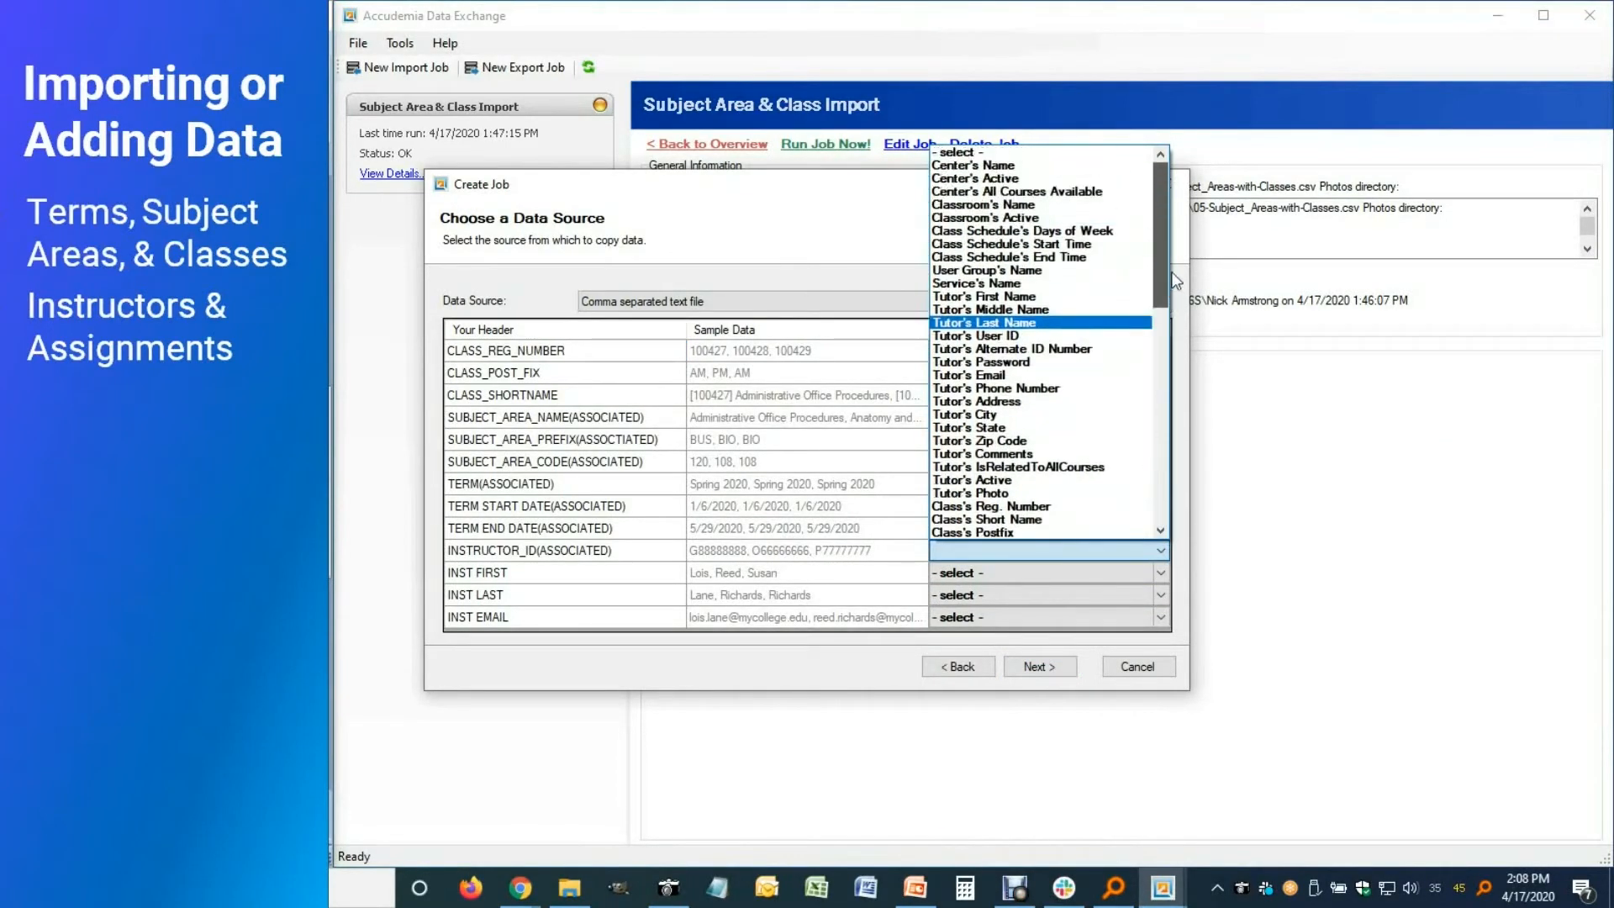
pyautogui.scroll(-12, 1057, 214)
pyautogui.click(1057, 214)
pyautogui.scroll(-5, 1168, 320)
pyautogui.click(1051, 353)
pyautogui.click(1160, 594)
pyautogui.scroll(-10, 1050, 362)
pyautogui.click(1051, 360)
pyautogui.click(1160, 617)
pyautogui.scroll(1, 1043, 250)
pyautogui.click(1042, 250)
pyautogui.click(1039, 666)
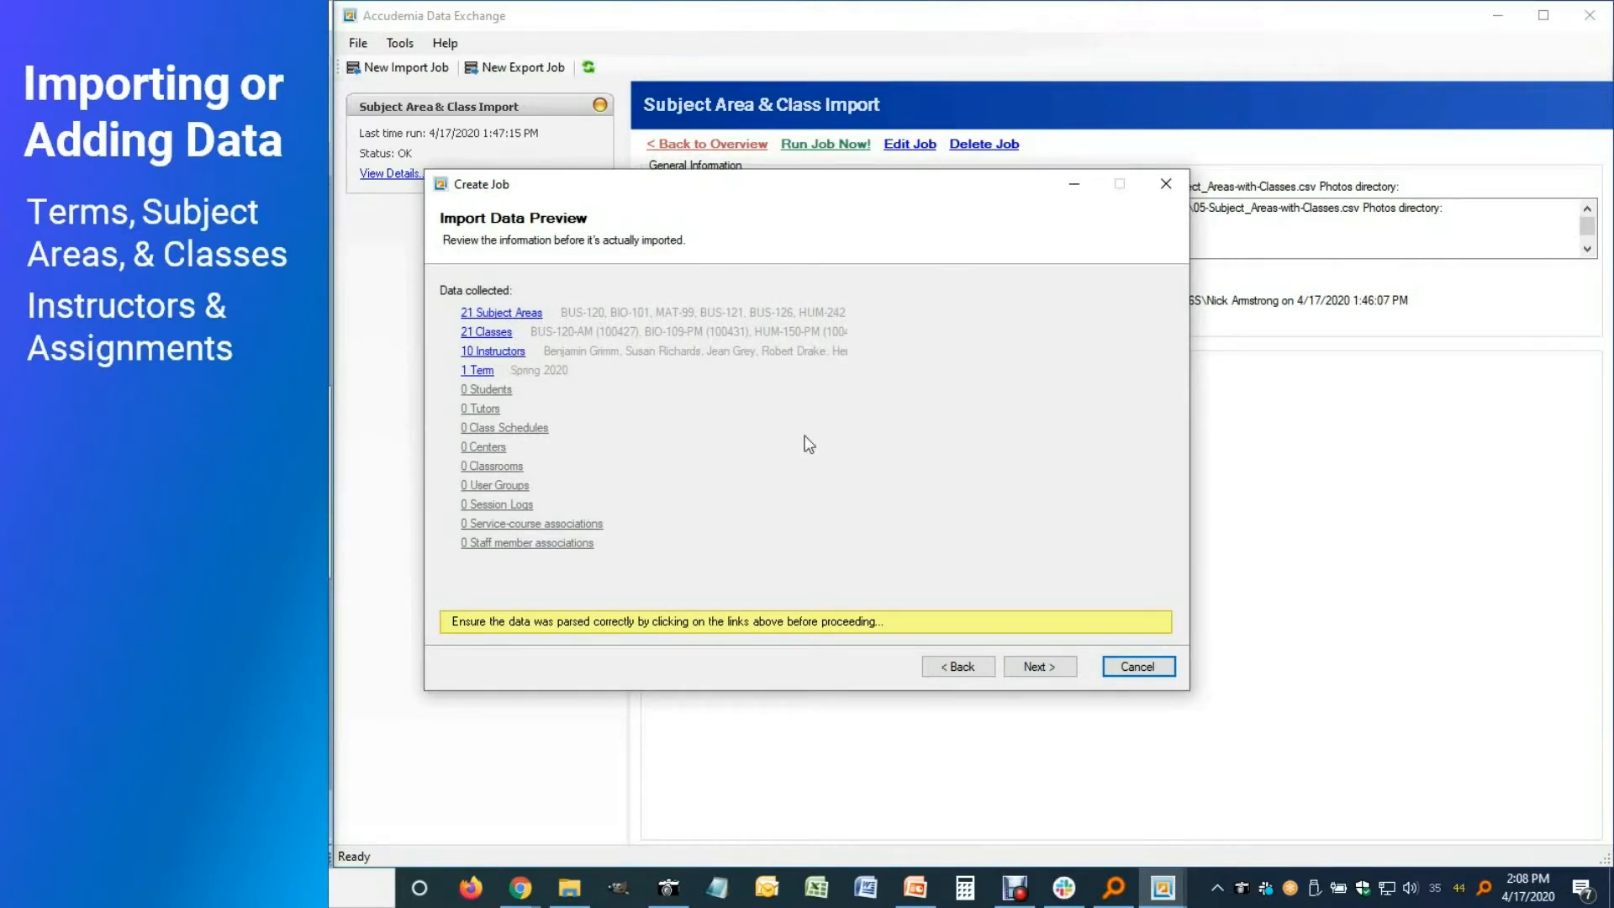
# Enable Overwrite instructors assignment and Drop all under Registration/Enrollment options
pyautogui.click(1067, 669)
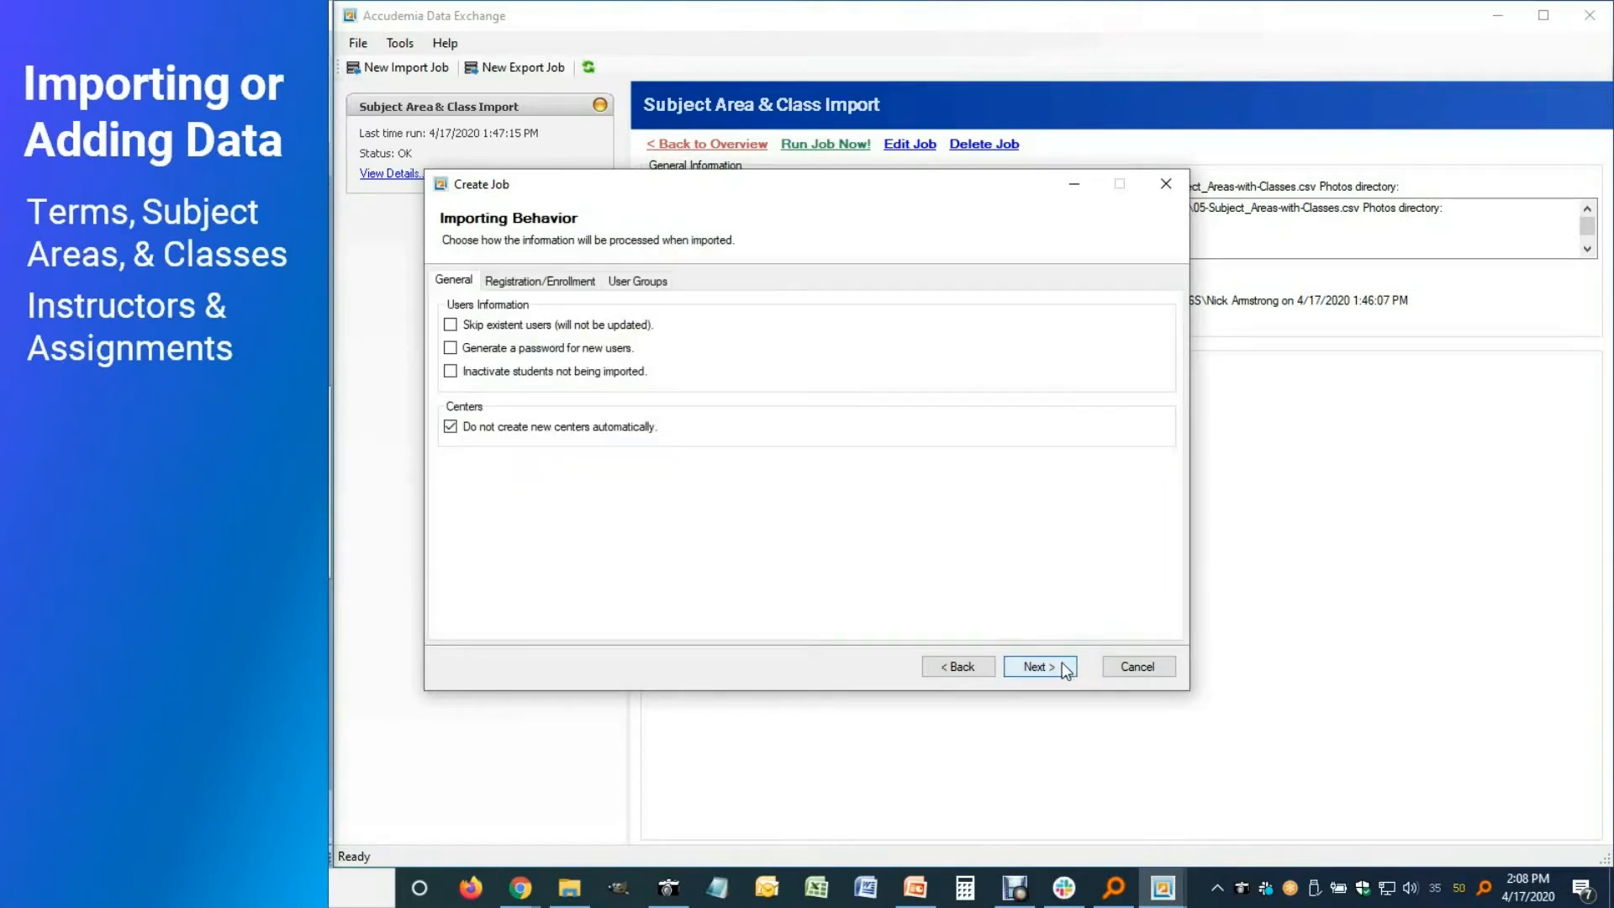
pyautogui.click(535, 288)
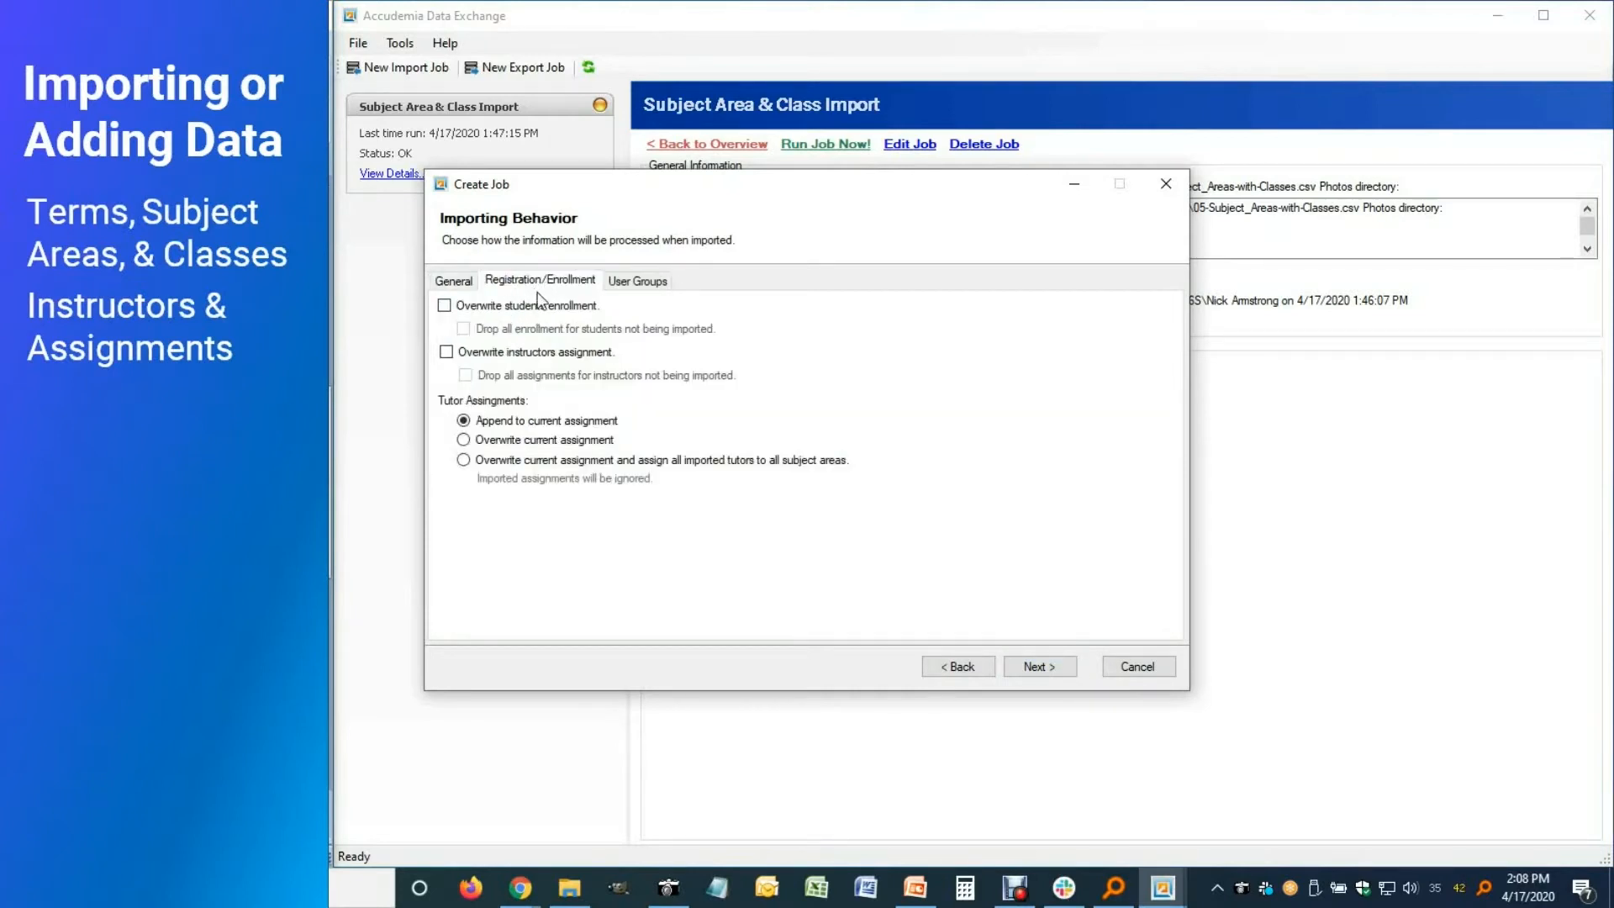
pyautogui.click(446, 352)
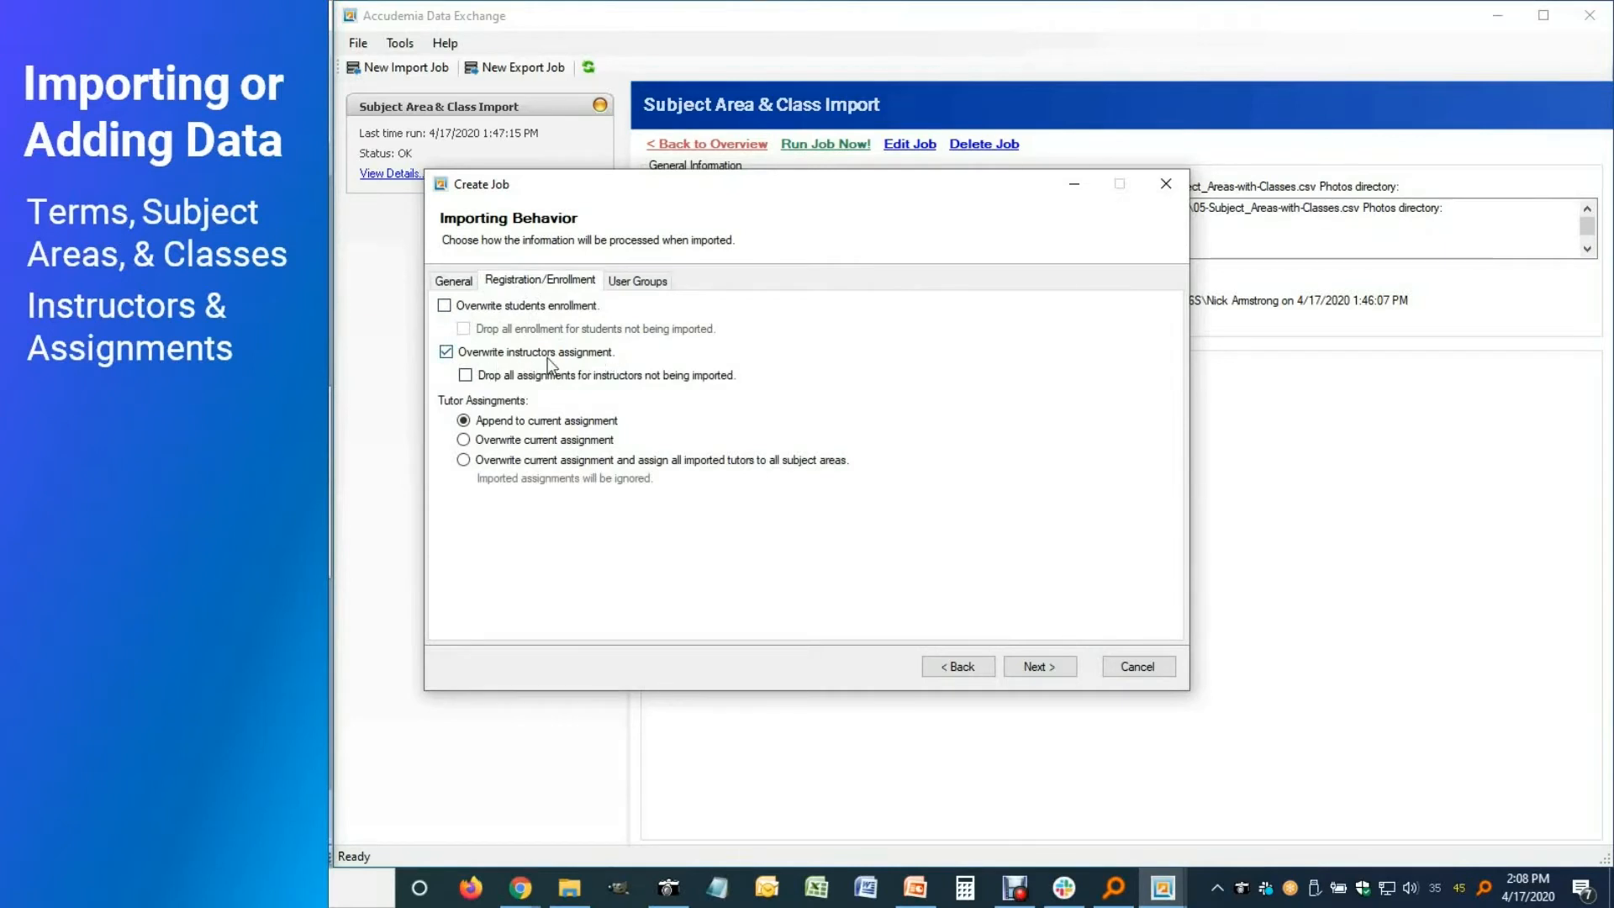
pyautogui.click(466, 375)
pyautogui.click(1039, 666)
# Rename the job to 'Subject Area, Class, & Instructor Import' and save it
pyautogui.moveTo(630, 292); pyautogui.dragTo(636, 292)
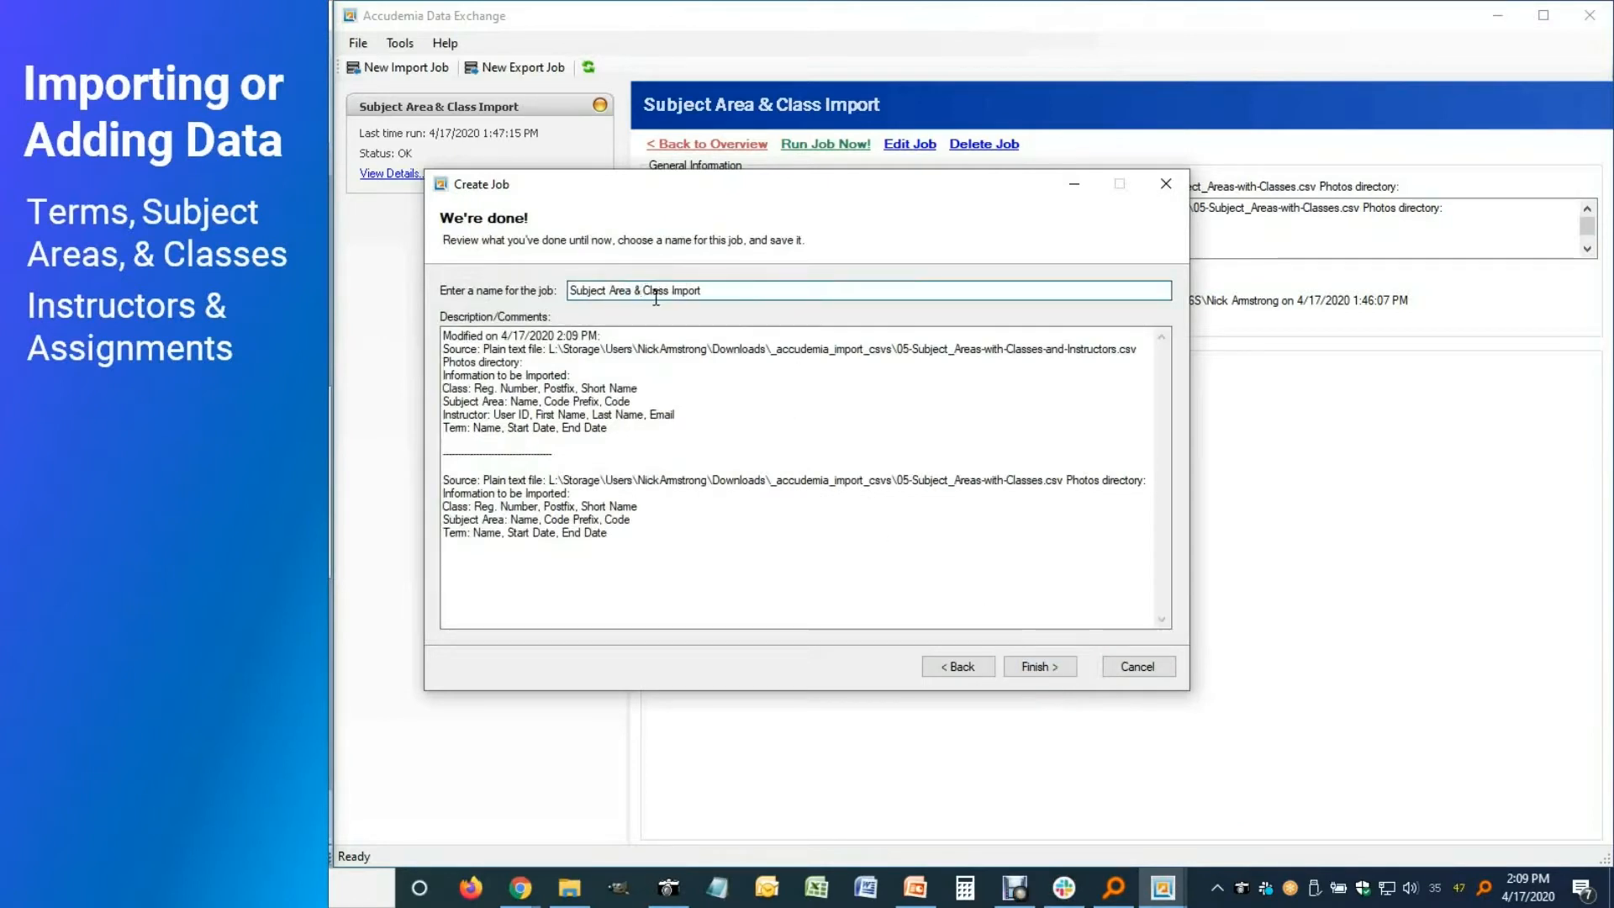
pyautogui.press('BackSpace')
pyautogui.press('BackSpace')
pyautogui.write(',')
pyautogui.press('Right')
pyautogui.press('Right')
pyautogui.press('Right')
pyautogui.press('Right')
pyautogui.press('Right')
pyautogui.press('Right')
pyautogui.write(', & Instruc')
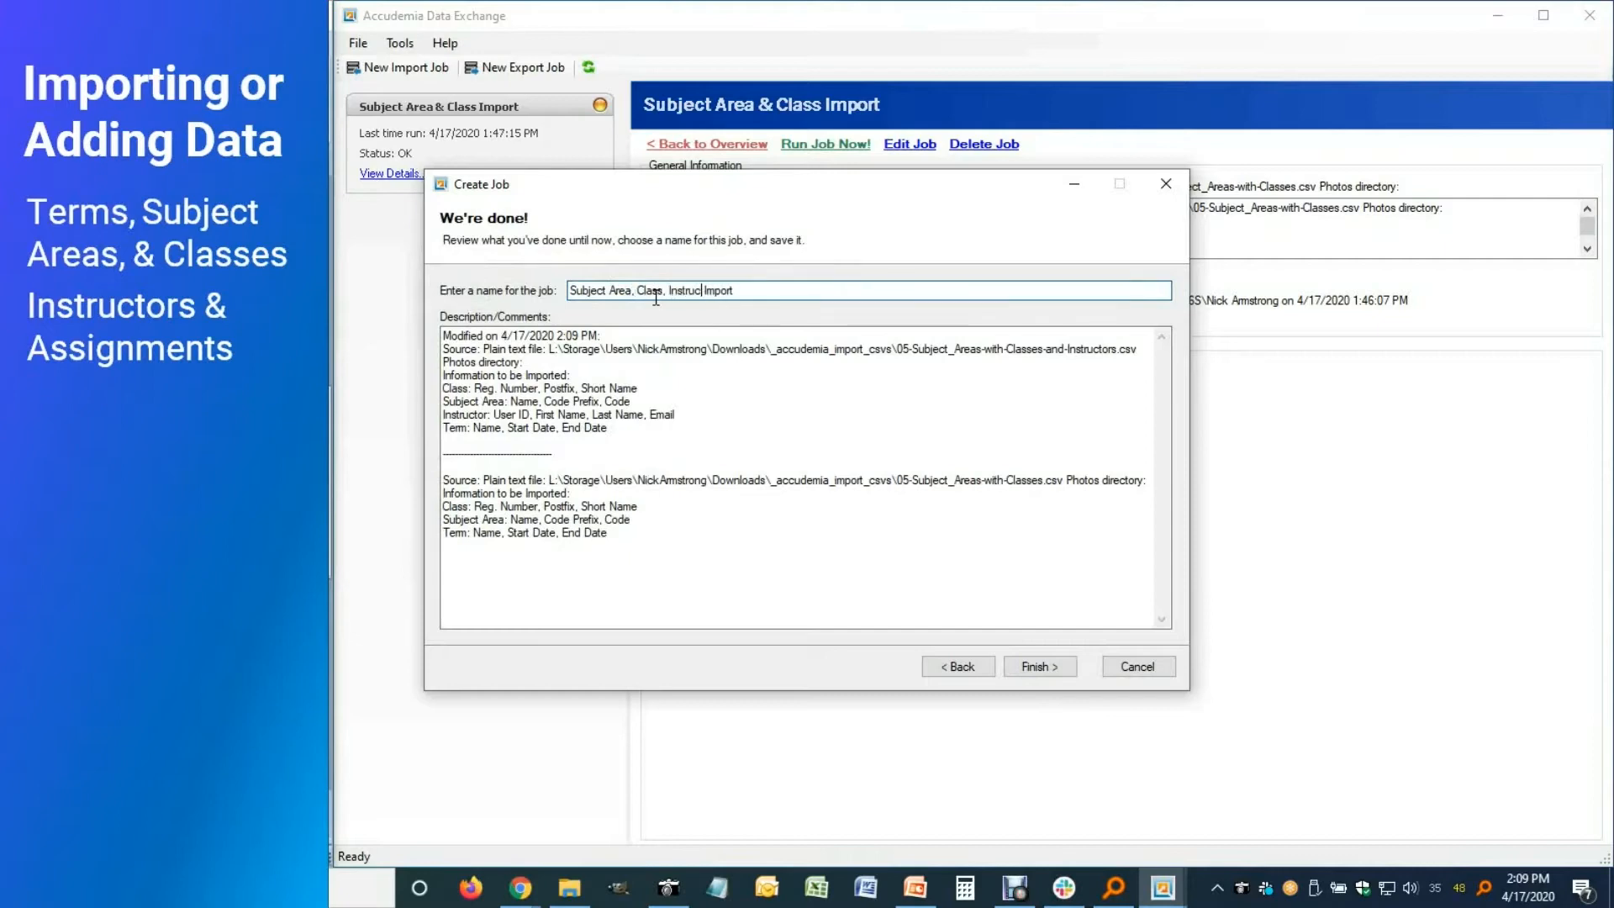
pyautogui.write('tor')
pyautogui.click(668, 291)
pyautogui.write('&')
pyautogui.click(1035, 666)
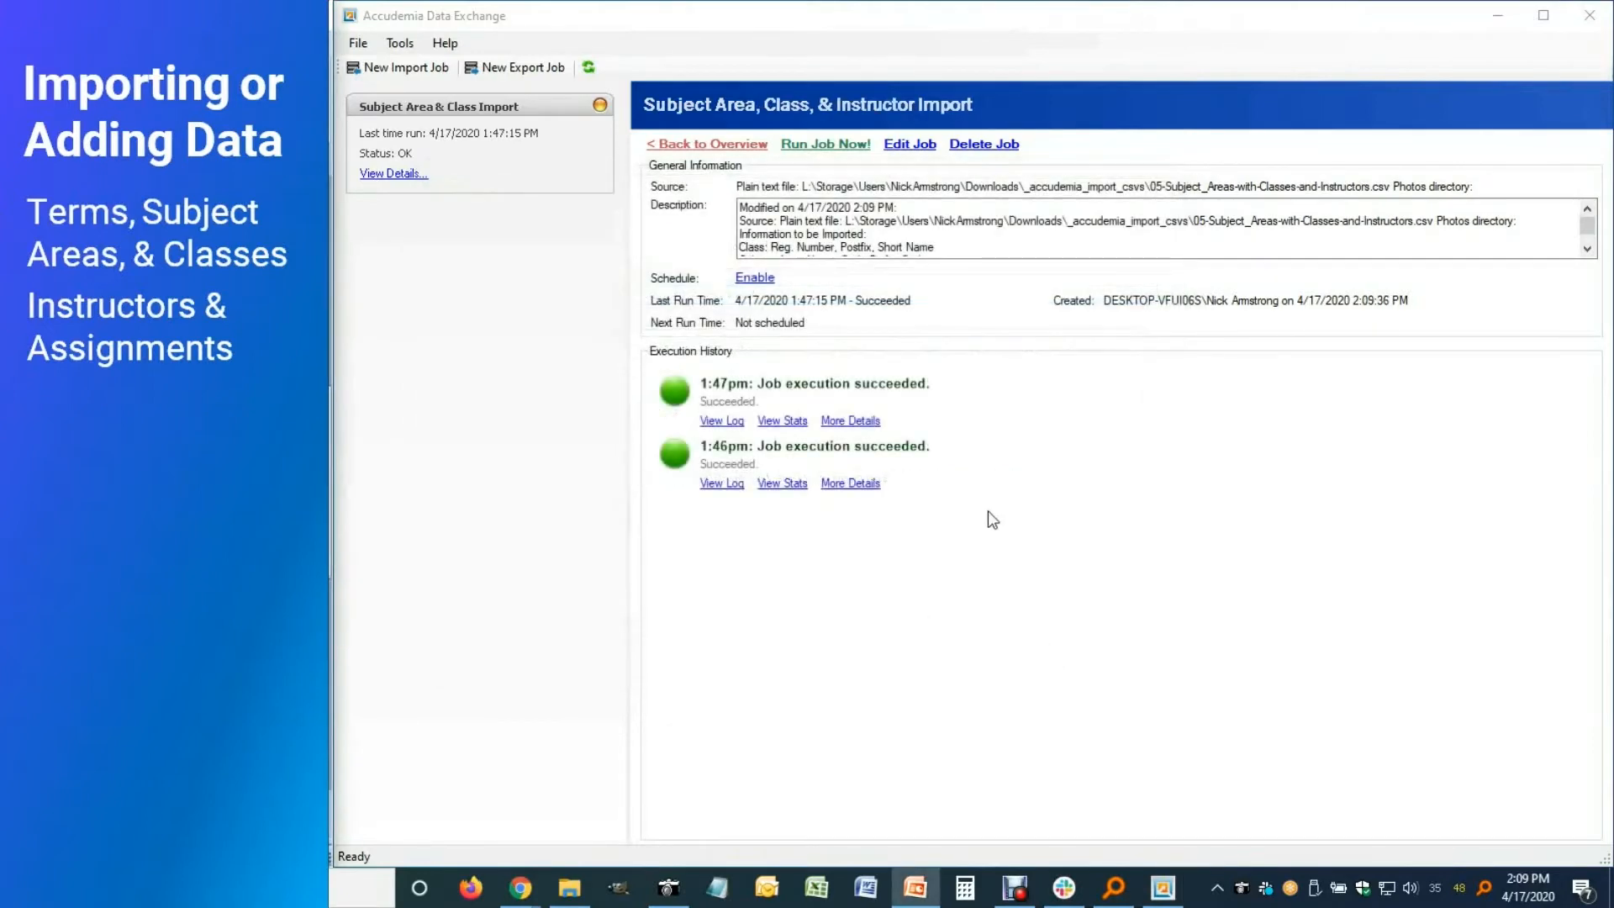
# Run the job now, confirm with Yes, and minimize Data Exchange
pyautogui.click(815, 149)
pyautogui.click(838, 515)
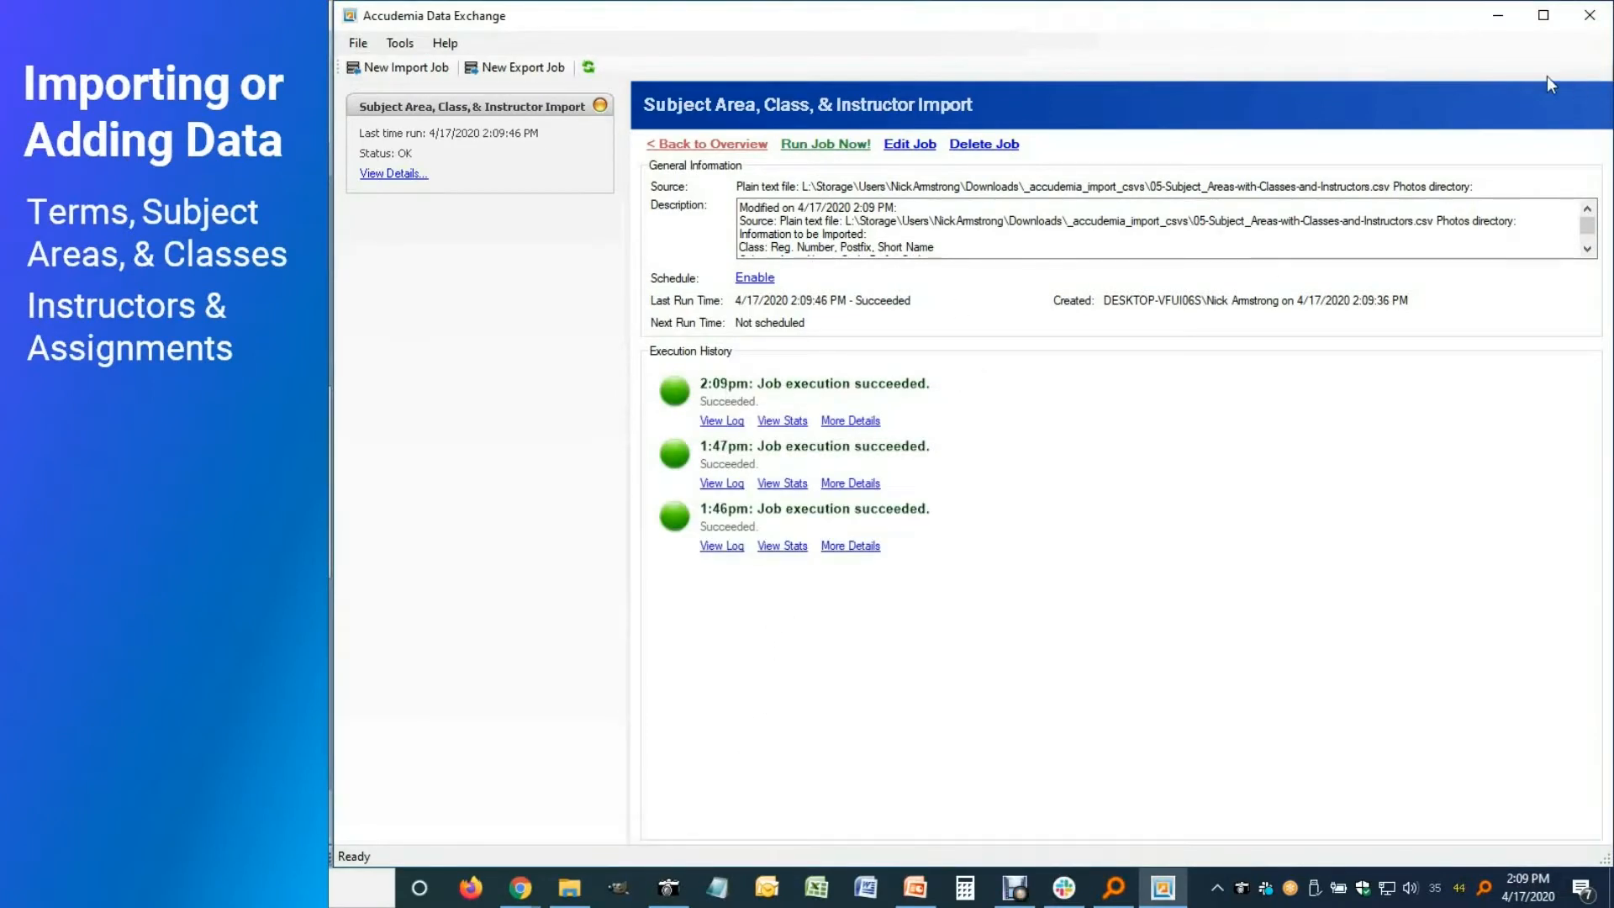
pyautogui.click(1503, 18)
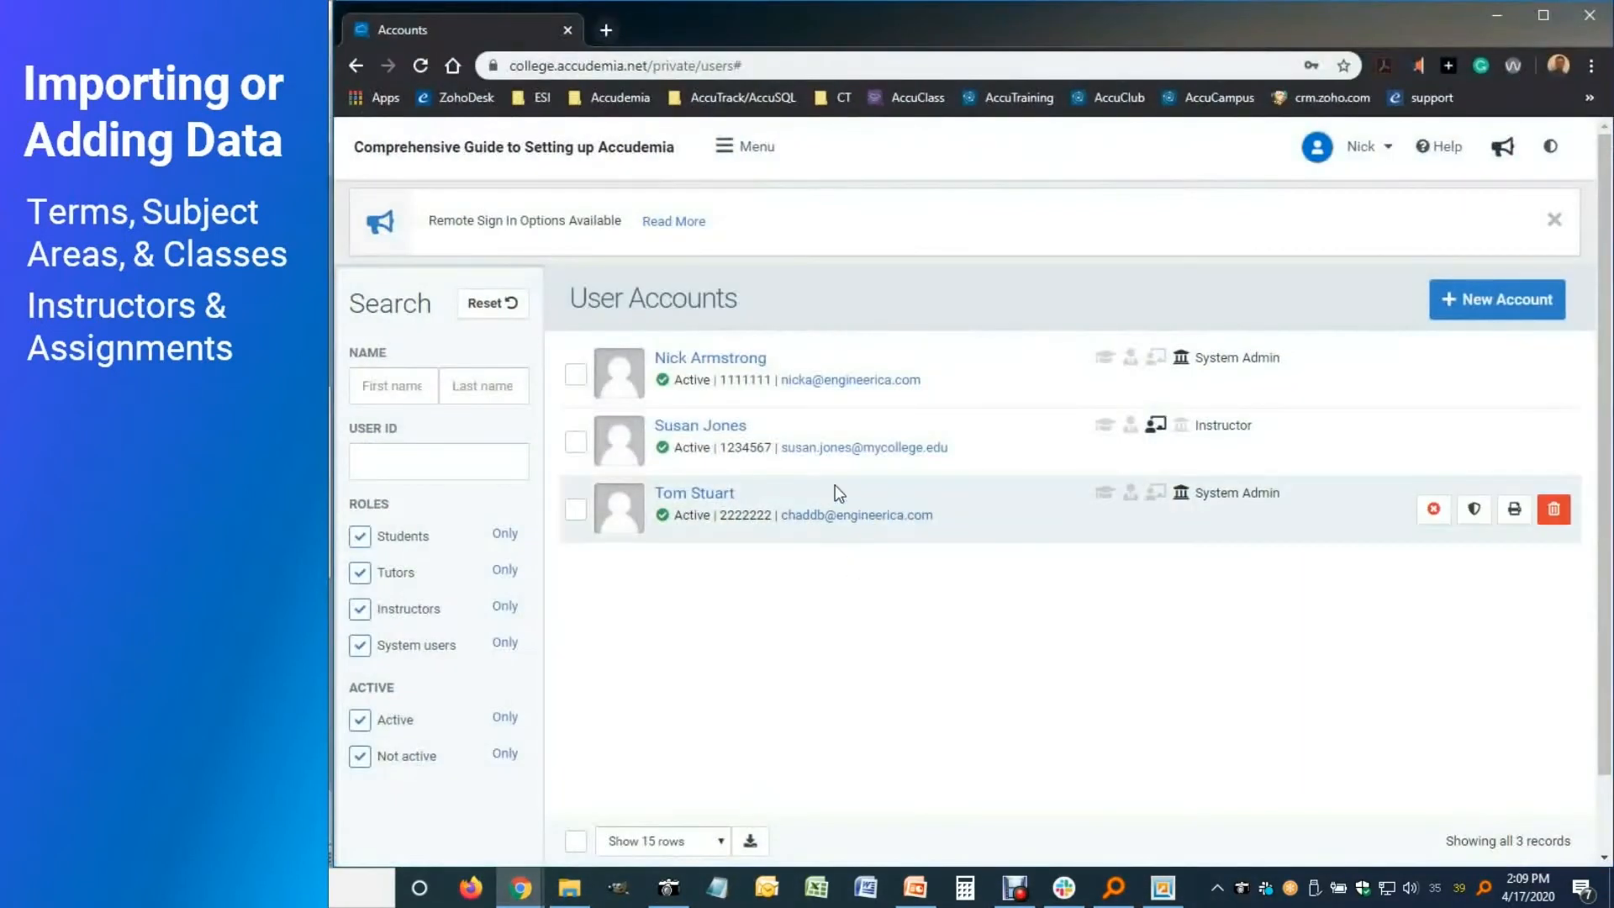
# Filter User Accounts to instructors only and check the first instructor's Spring 2020 assignments
pyautogui.click(758, 149)
pyautogui.click(866, 207)
pyautogui.click(880, 278)
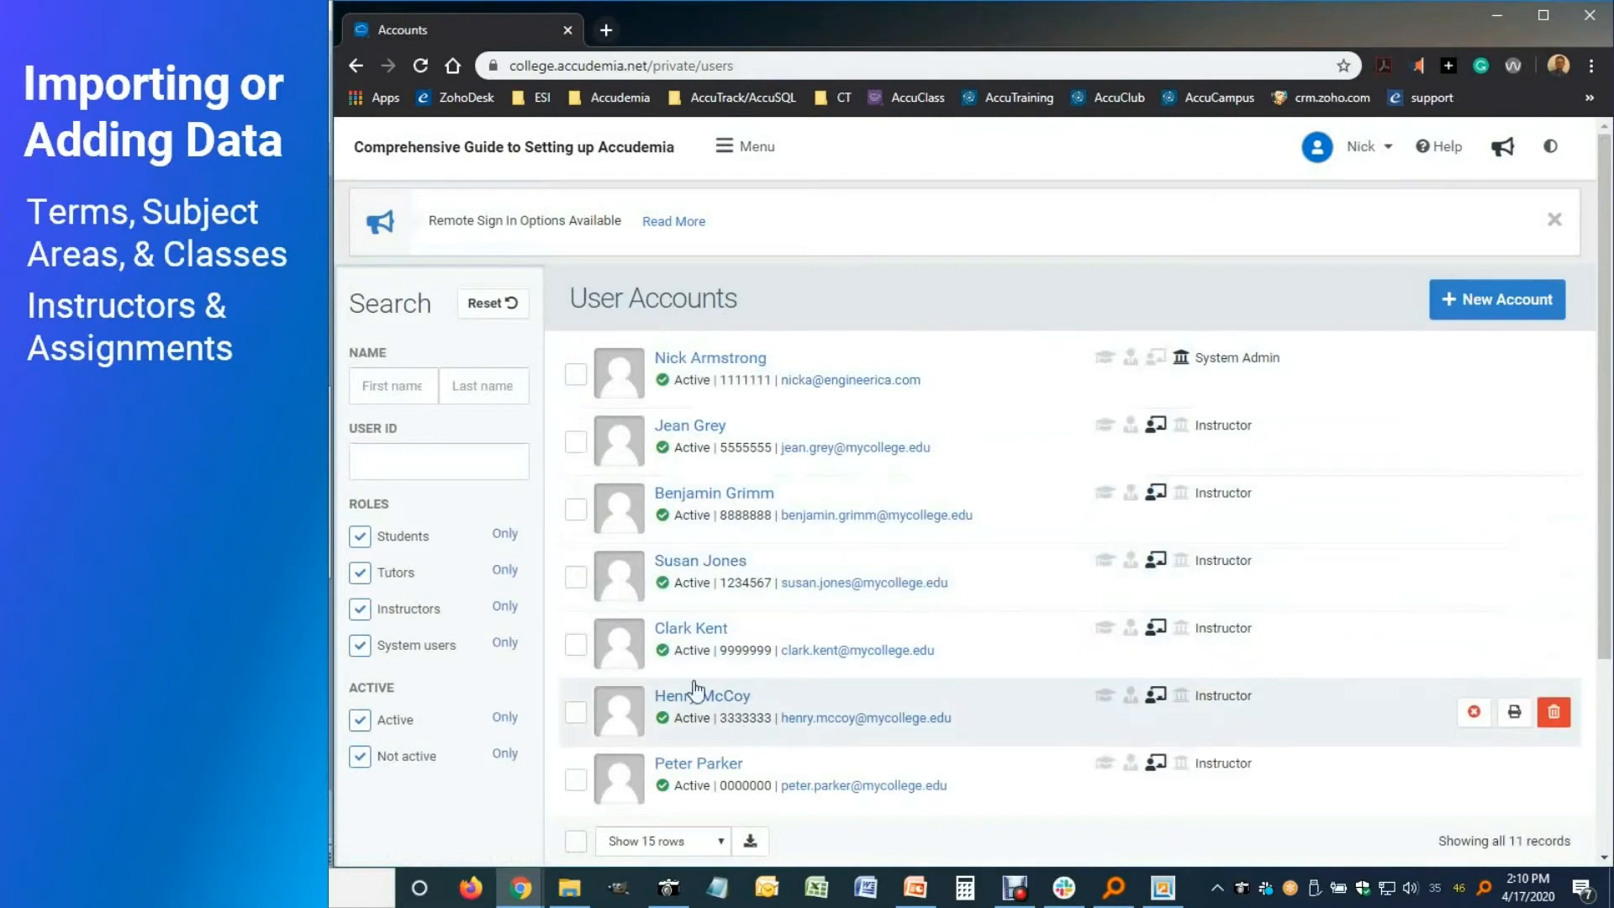
pyautogui.click(504, 607)
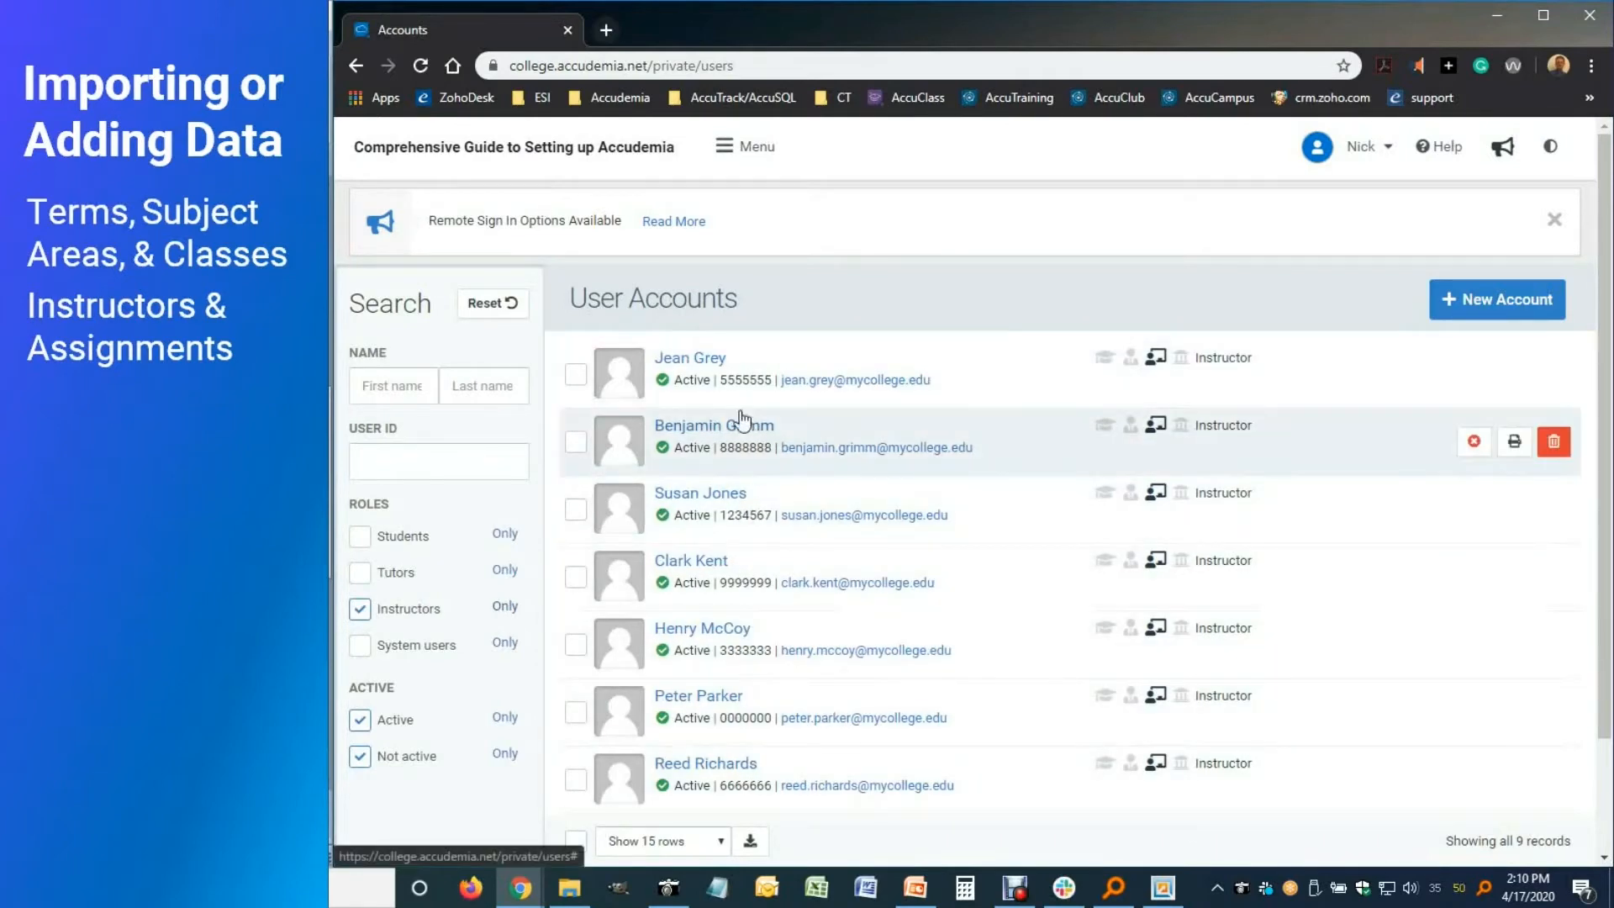
pyautogui.click(694, 360)
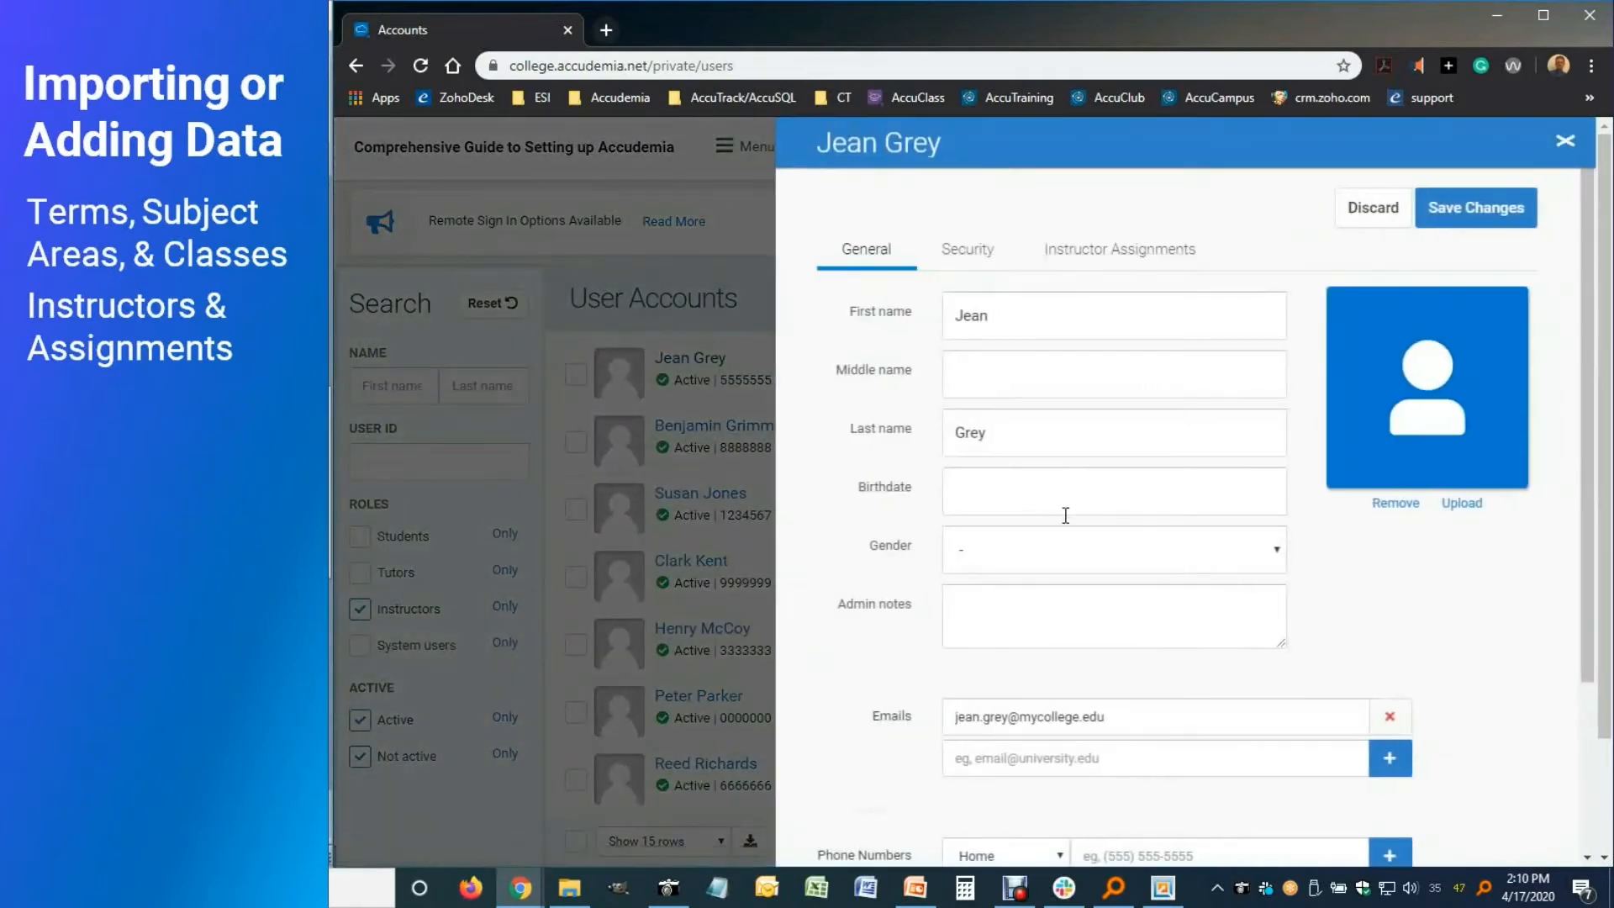
pyautogui.click(1104, 262)
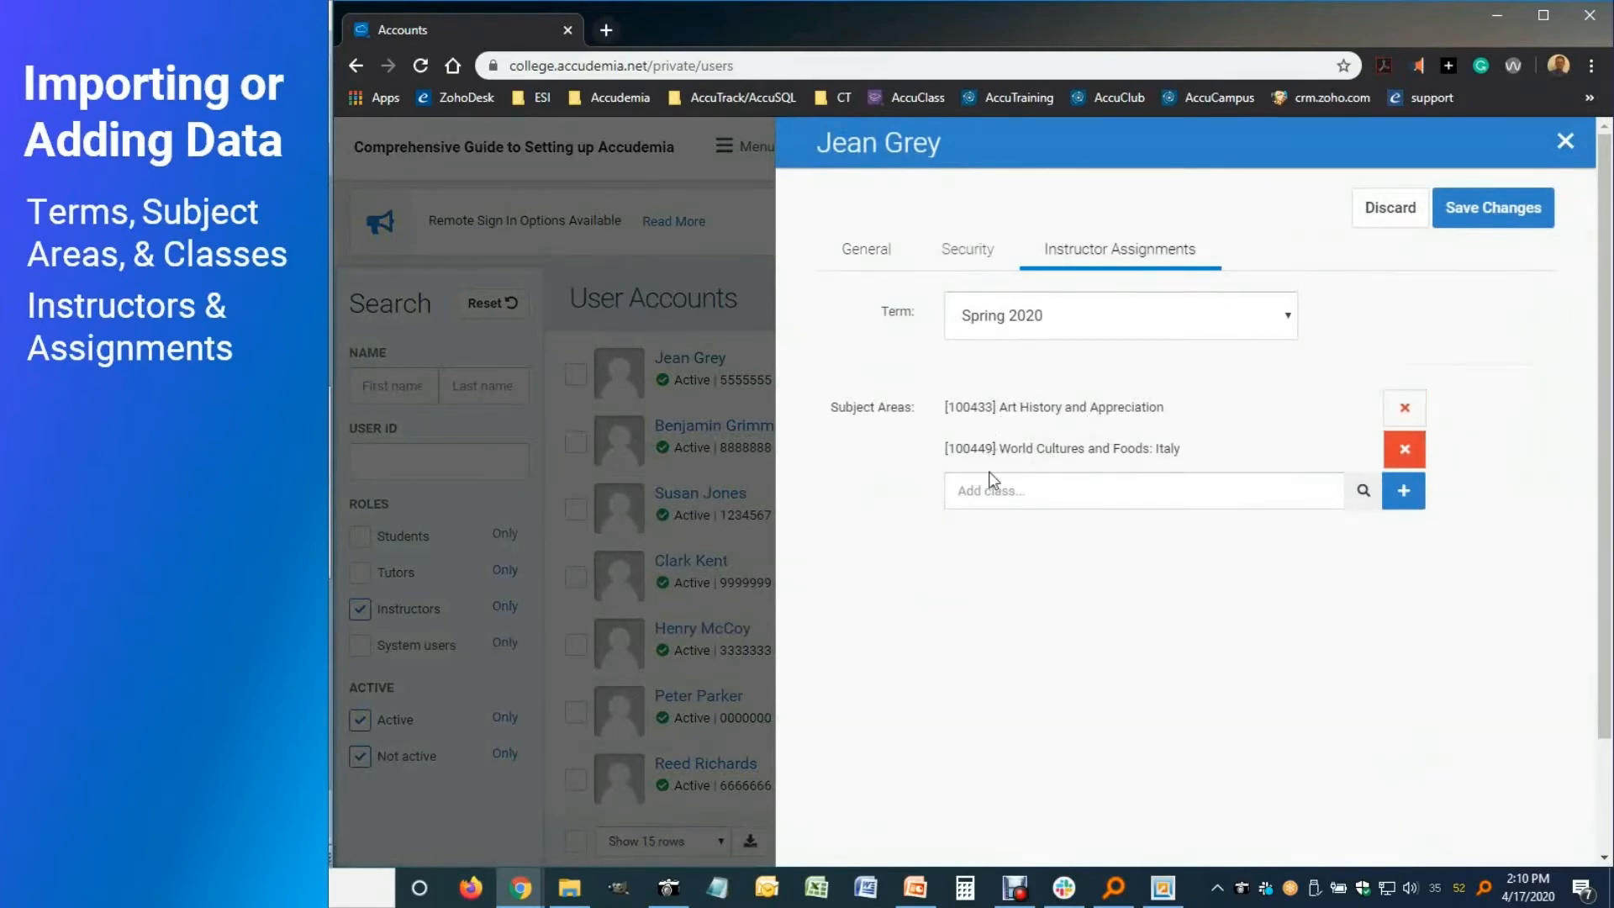
pyautogui.click(1562, 142)
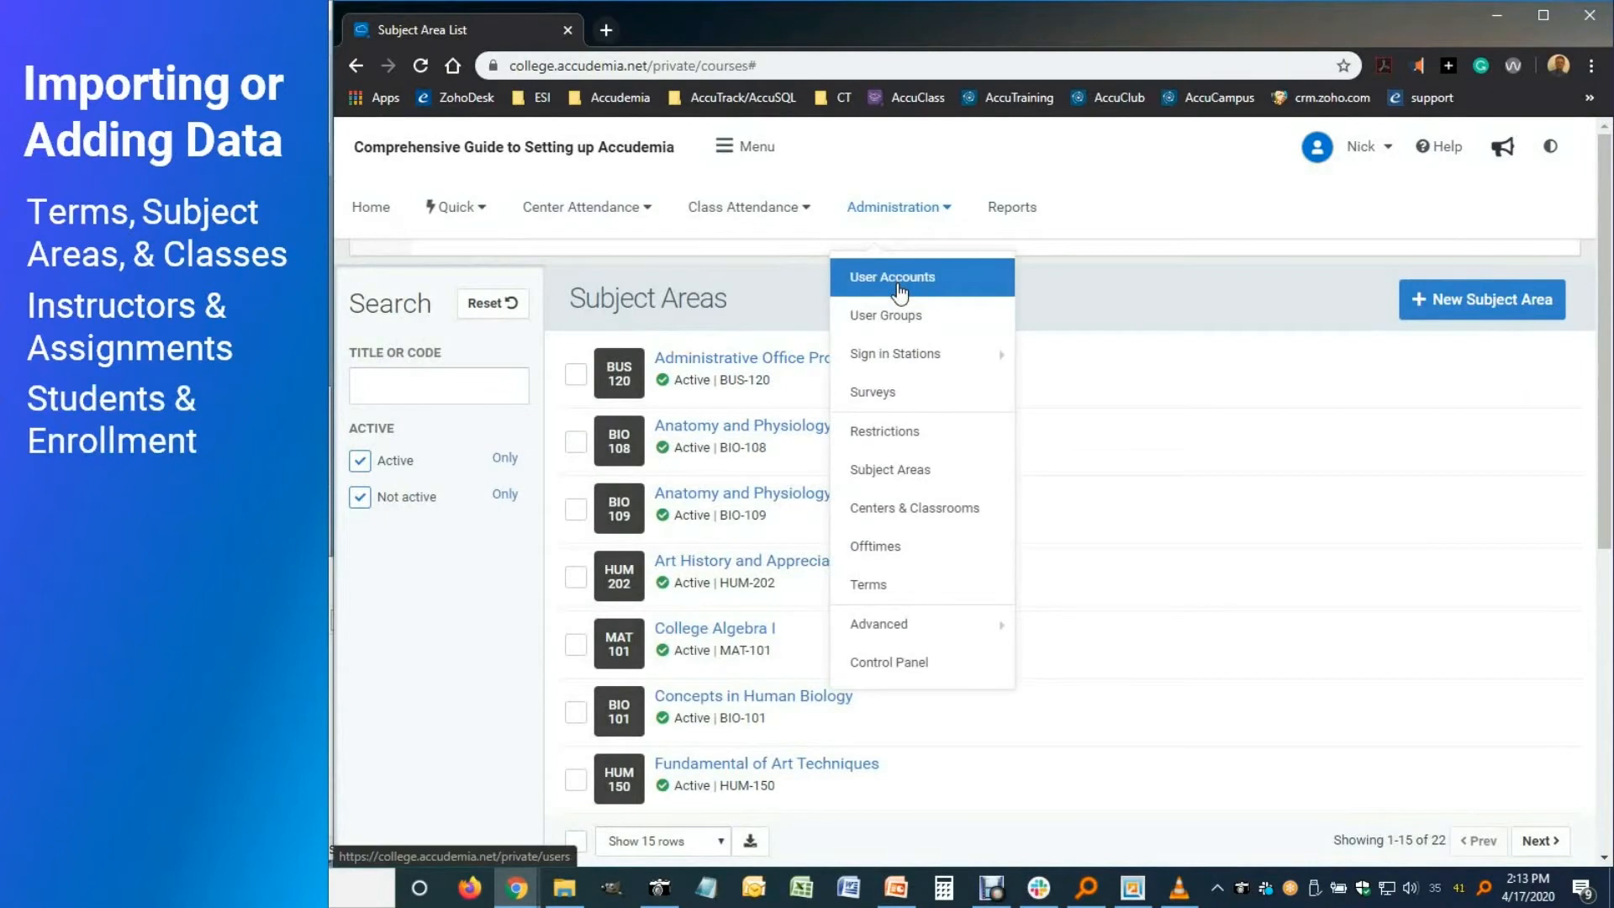
# Start a new account with the student's first name, last name and e-mail address
pyautogui.click(899, 290)
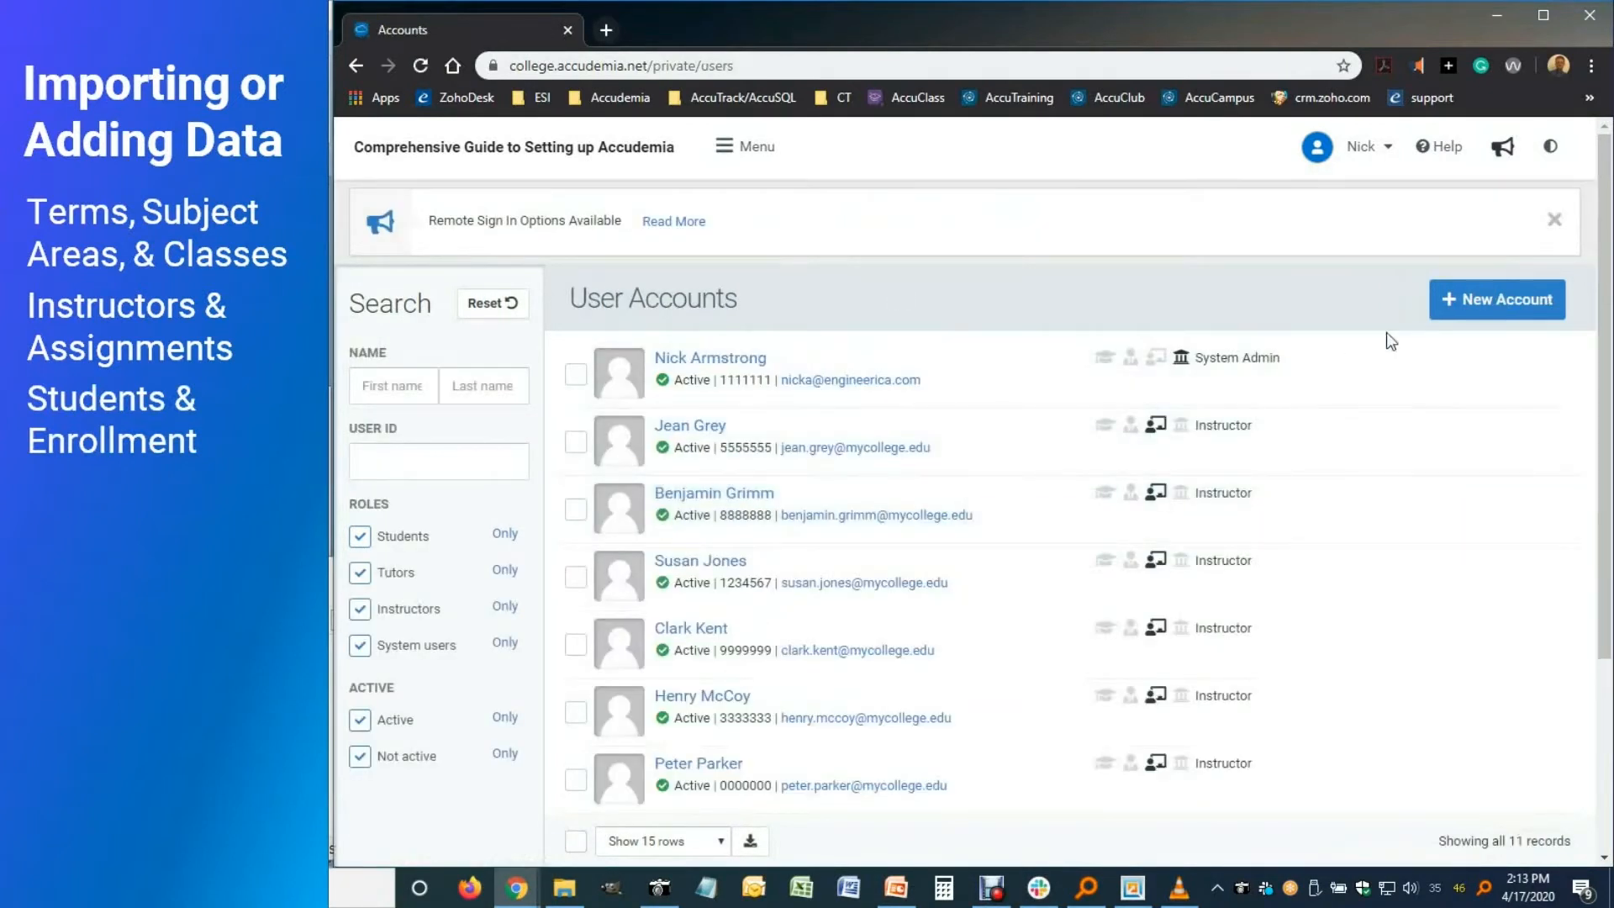
pyautogui.click(1463, 302)
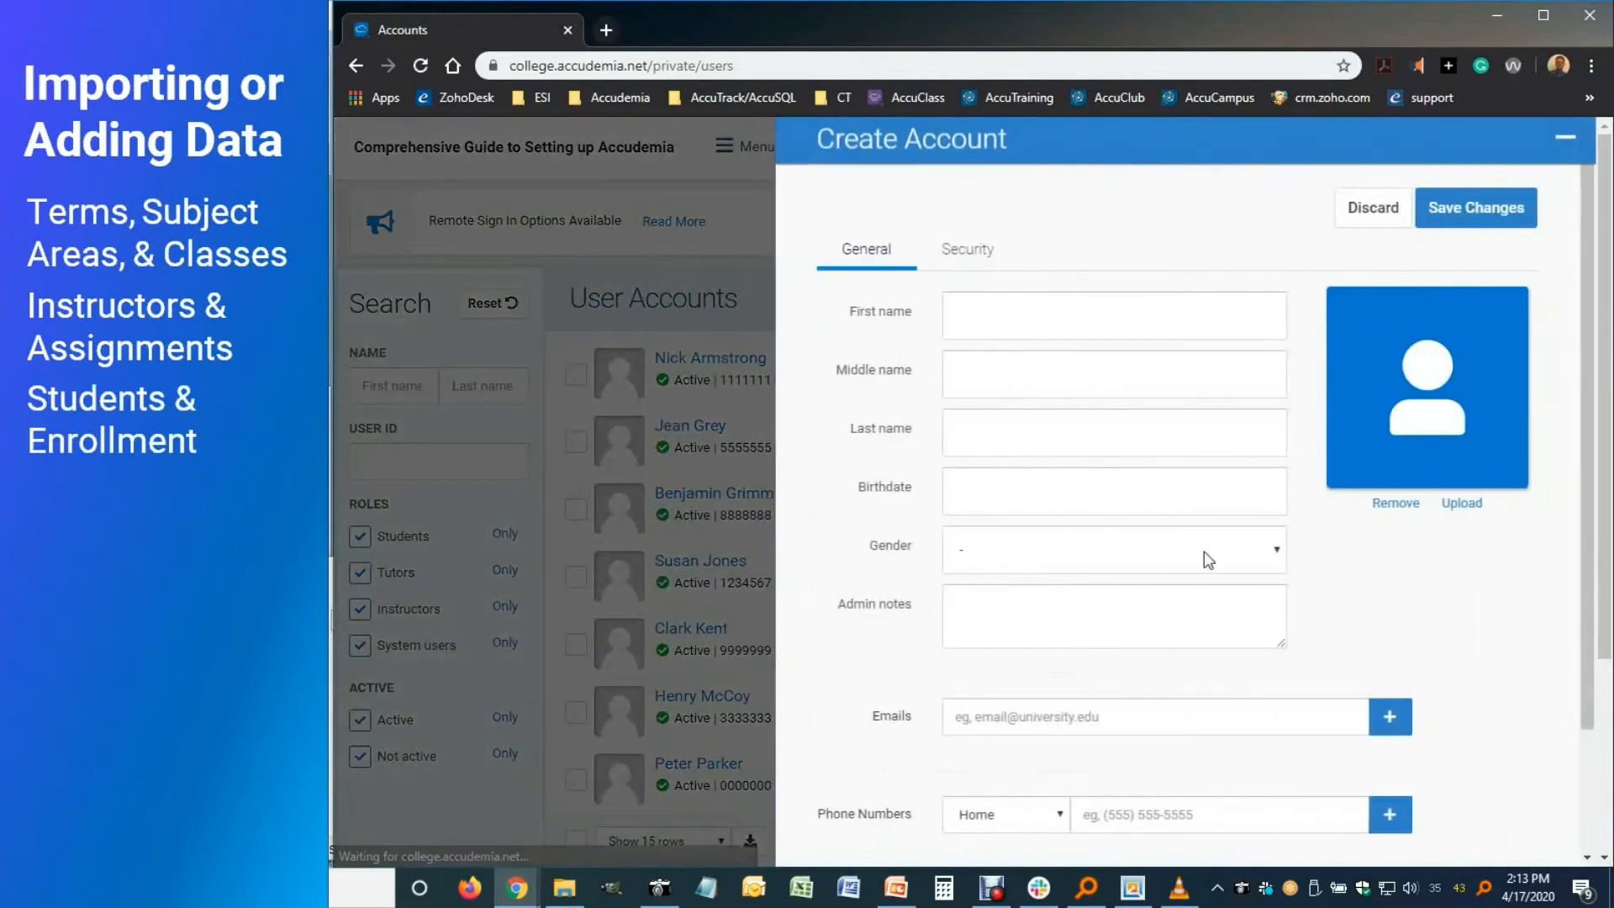
pyautogui.click(984, 324)
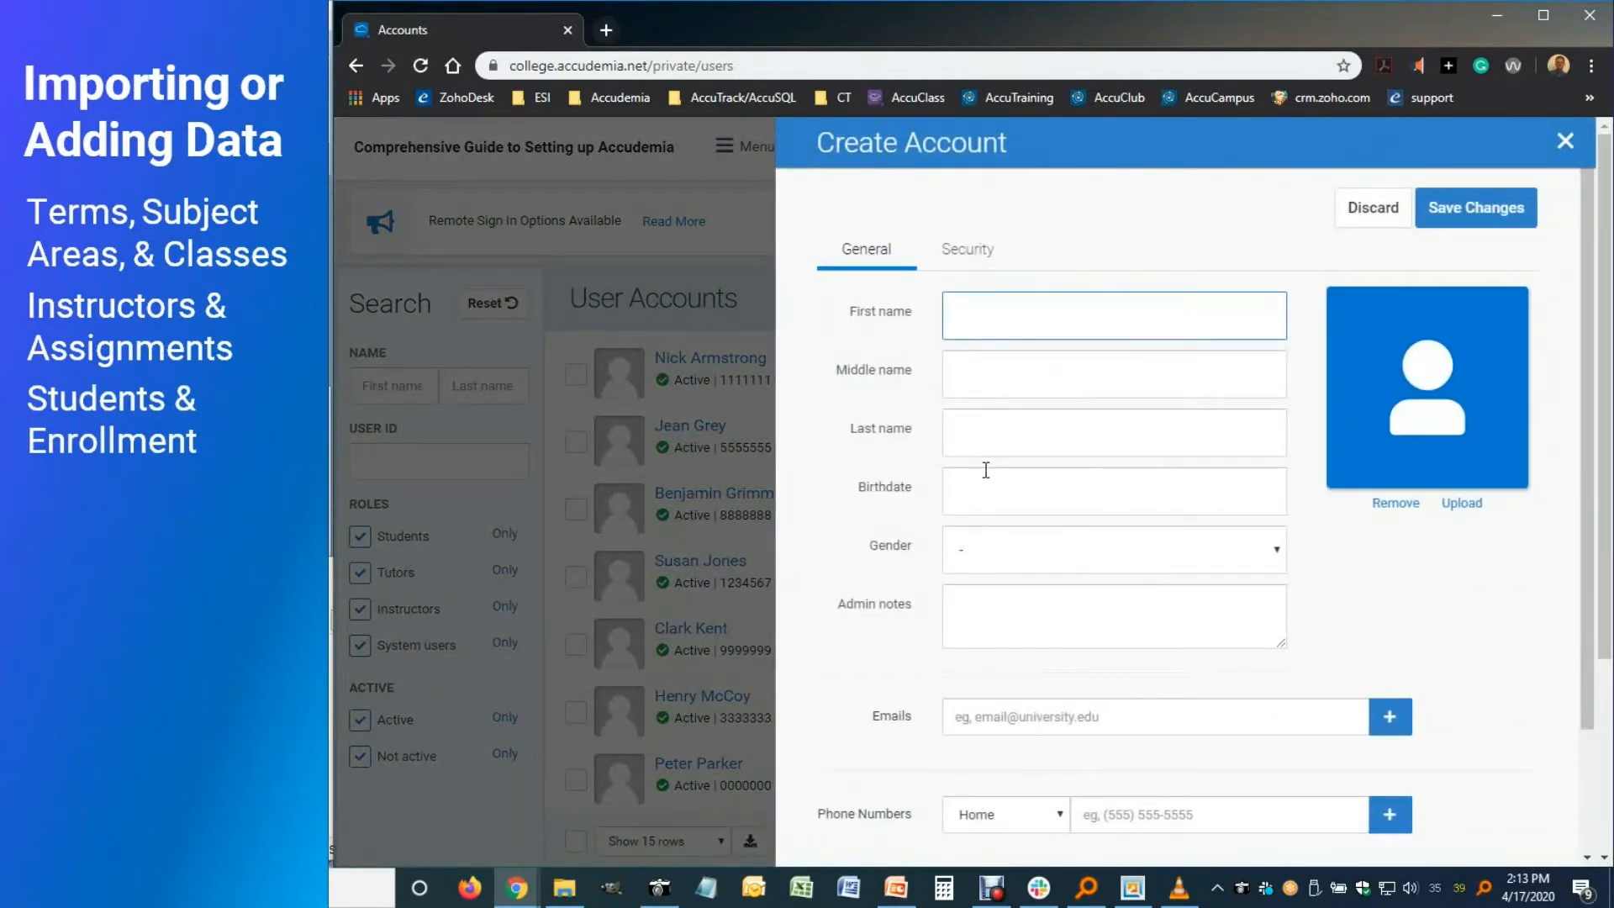
pyautogui.press('Tab')
pyautogui.press('Tab')
pyautogui.click(1005, 713)
pyautogui.press('Return')
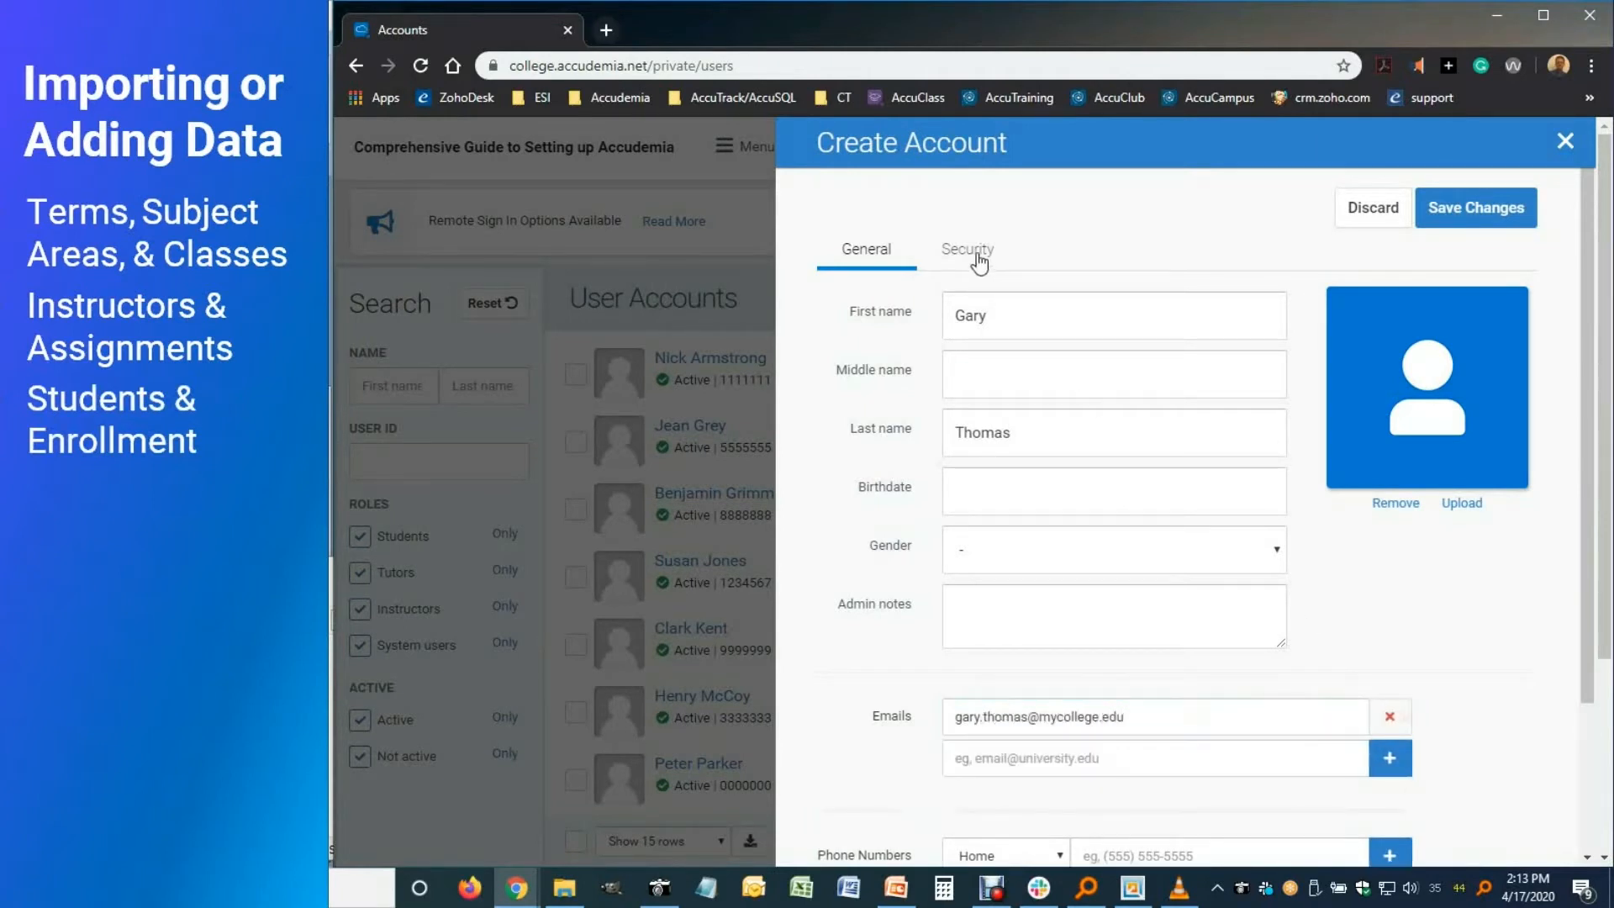
# Enter the user ID, make the account an active Student, save, and list students only
pyautogui.click(977, 256)
pyautogui.click(967, 312)
pyautogui.write('9876542')
pyautogui.click(955, 495)
pyautogui.click(955, 580)
pyautogui.click(955, 495)
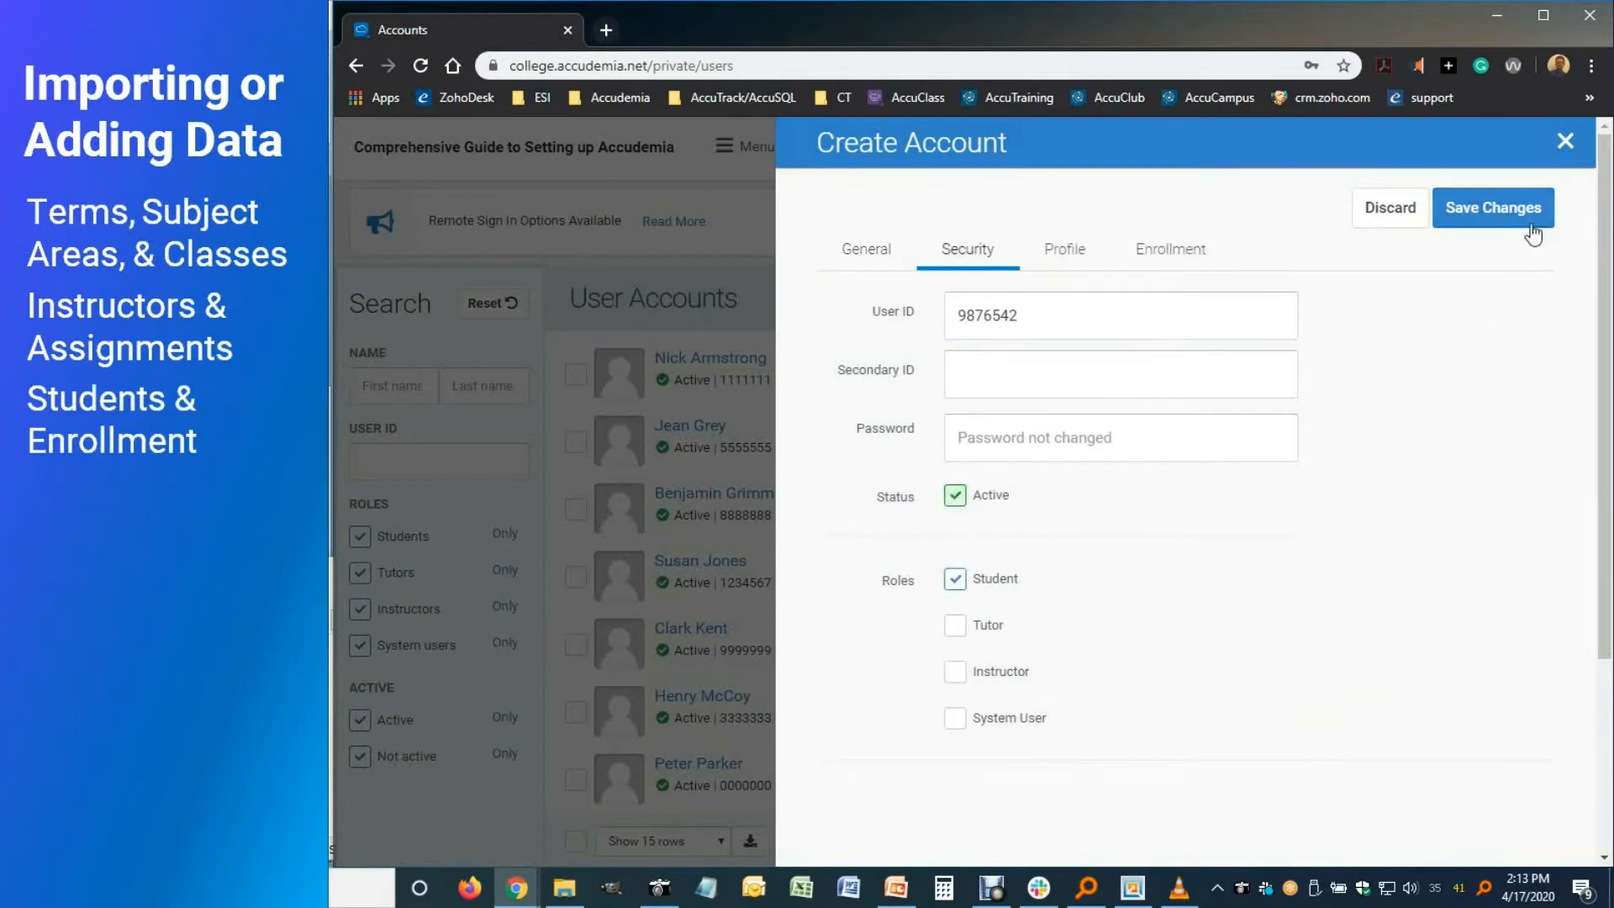
pyautogui.click(1493, 207)
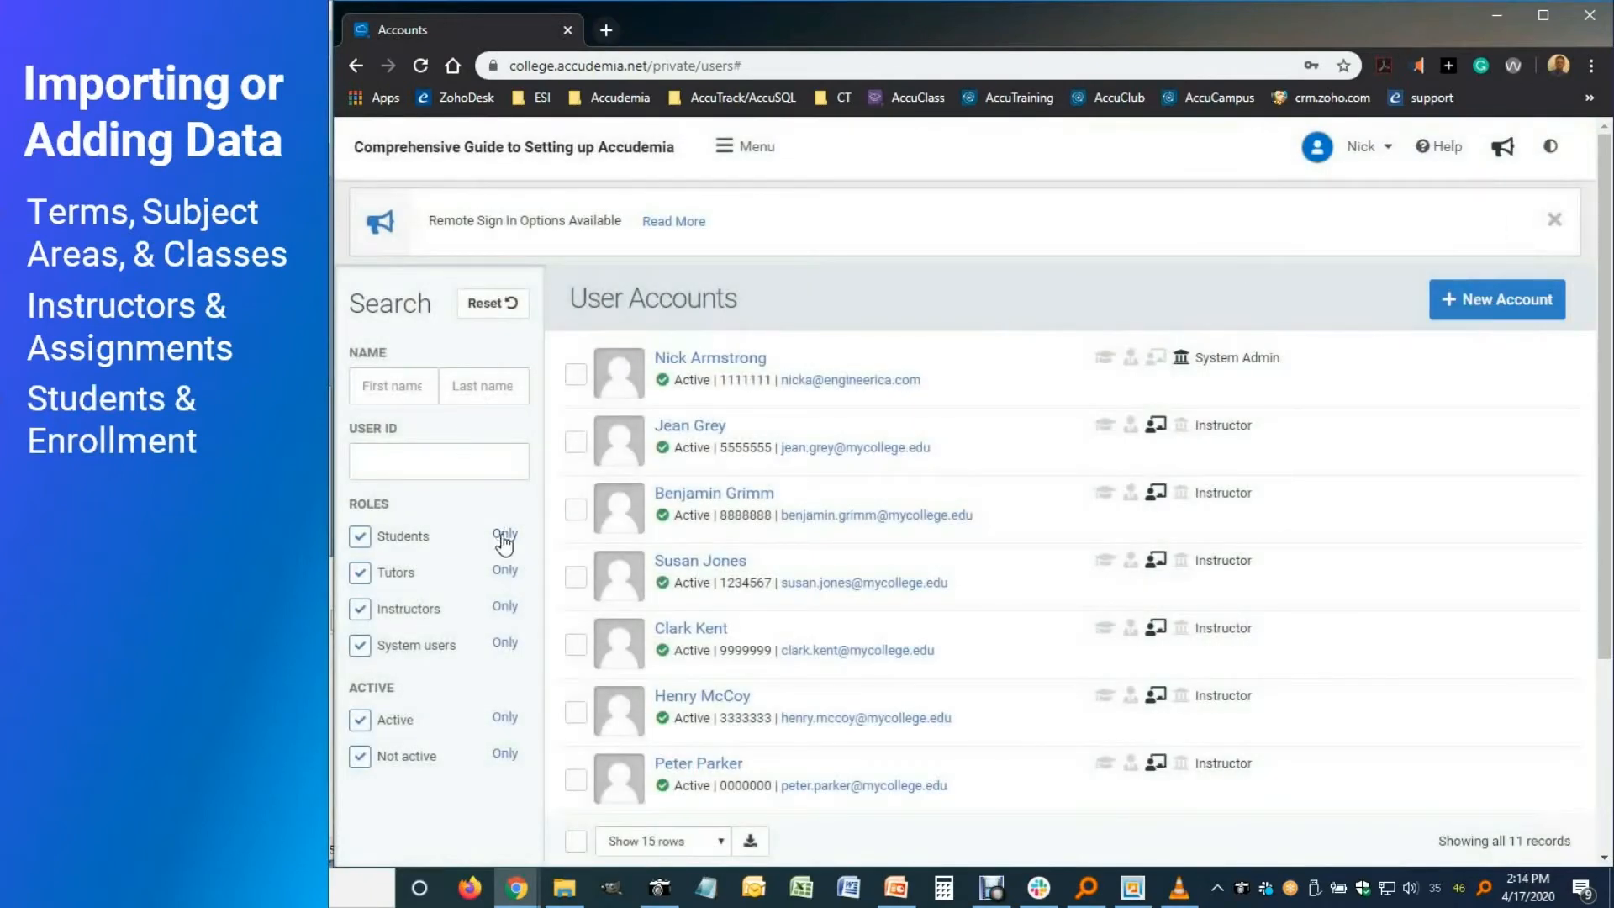
pyautogui.click(502, 536)
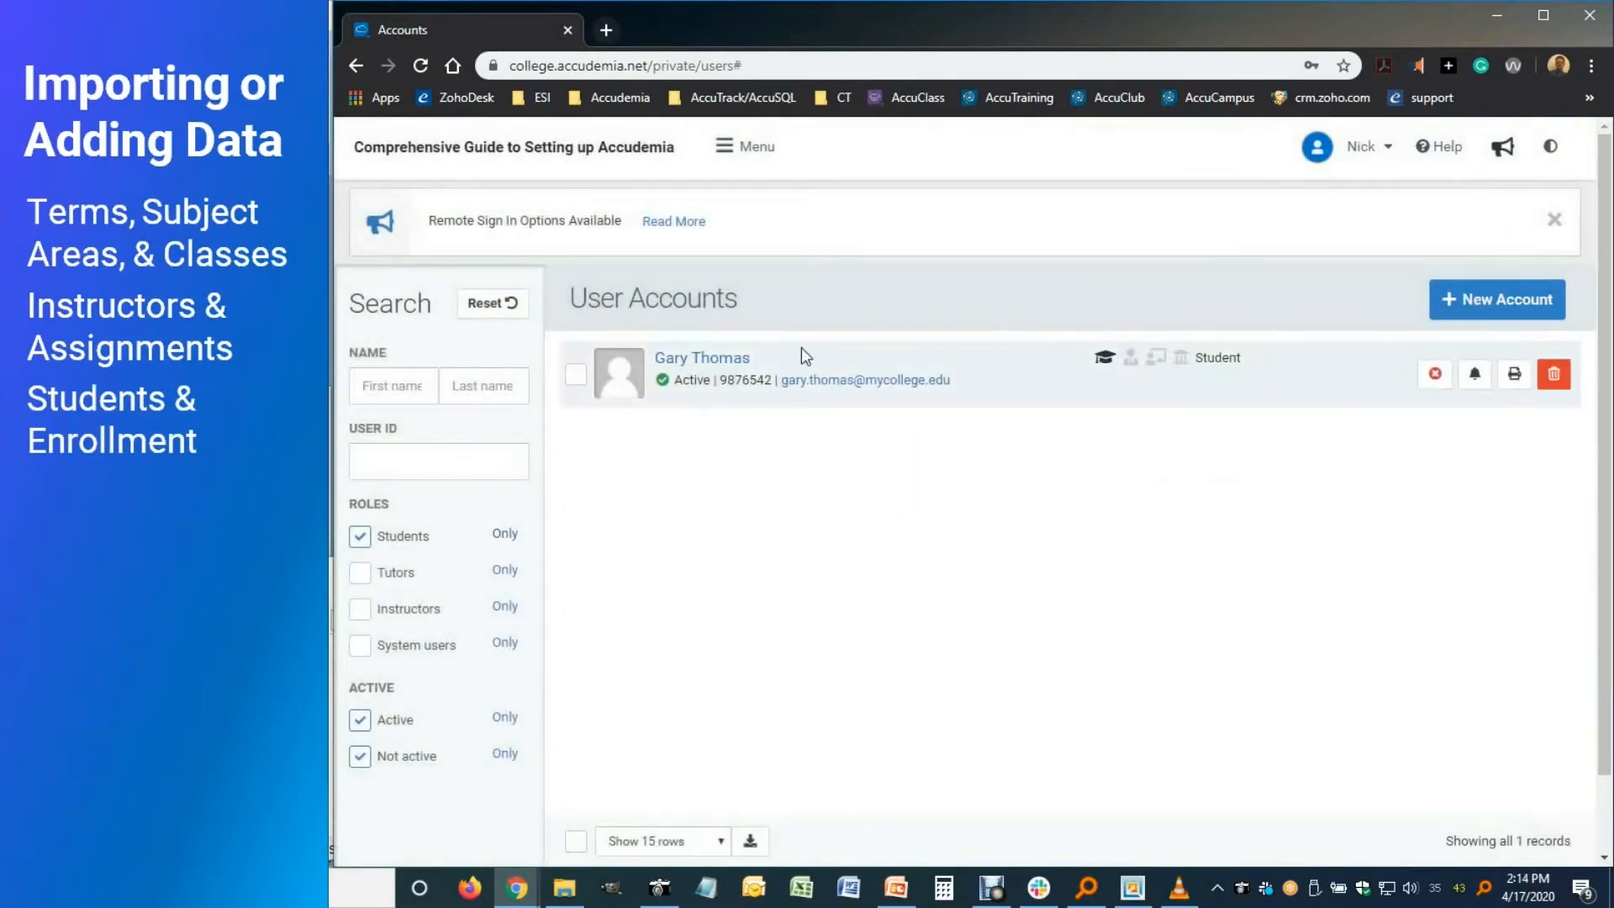
# Enroll the student in College Algebra I, Concepts in Human Biology, and Art History and Appreciation
pyautogui.click(730, 368)
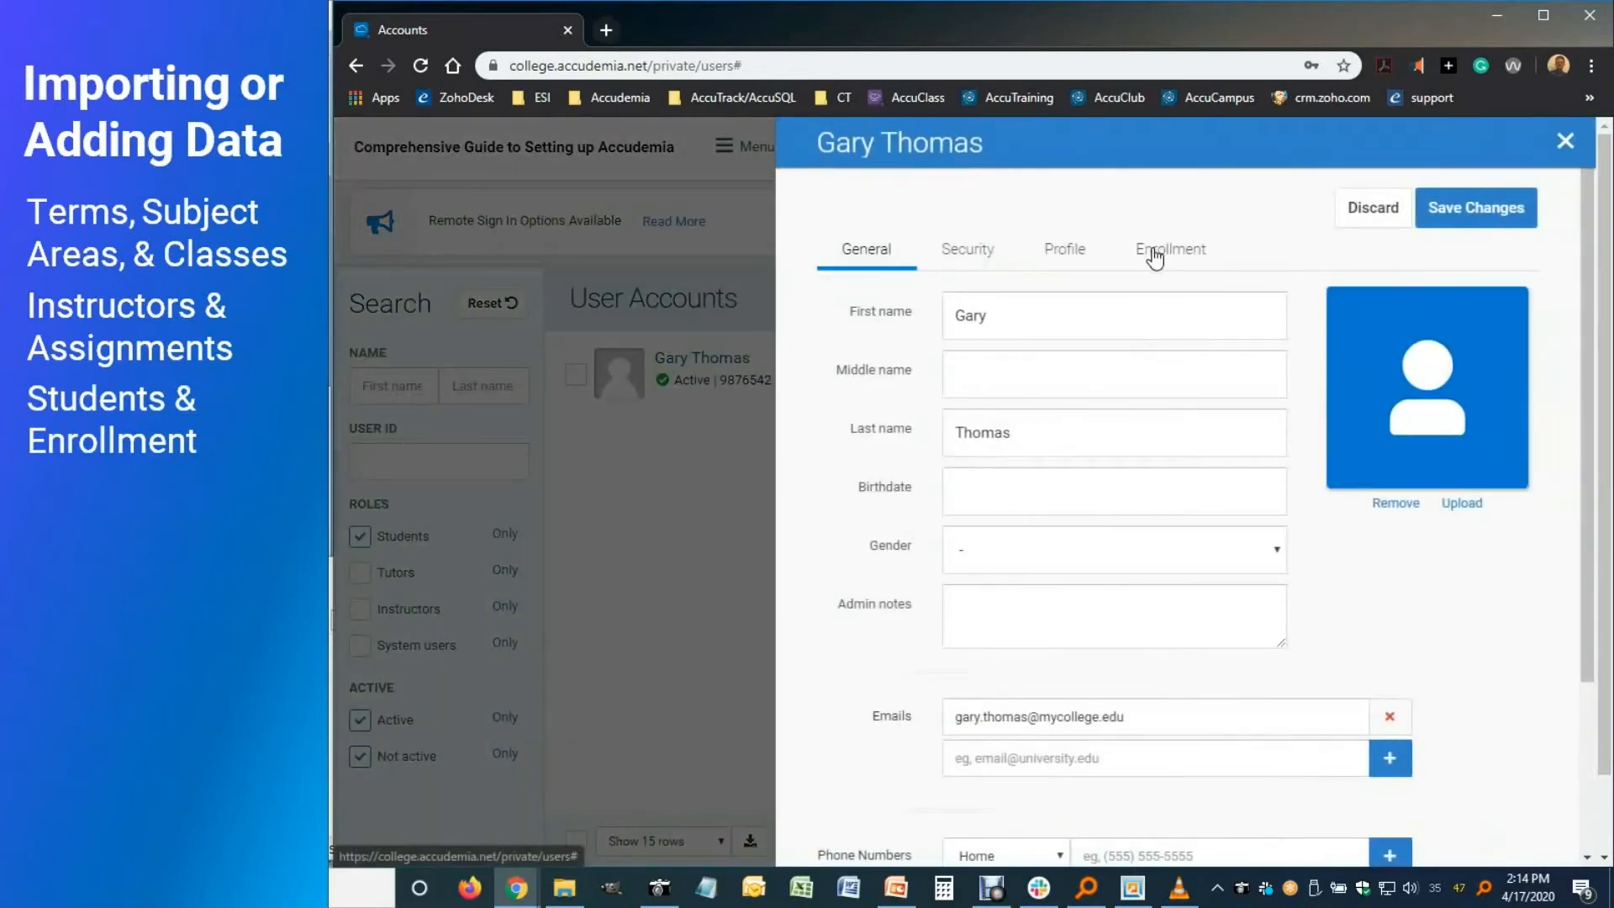
pyautogui.click(1168, 252)
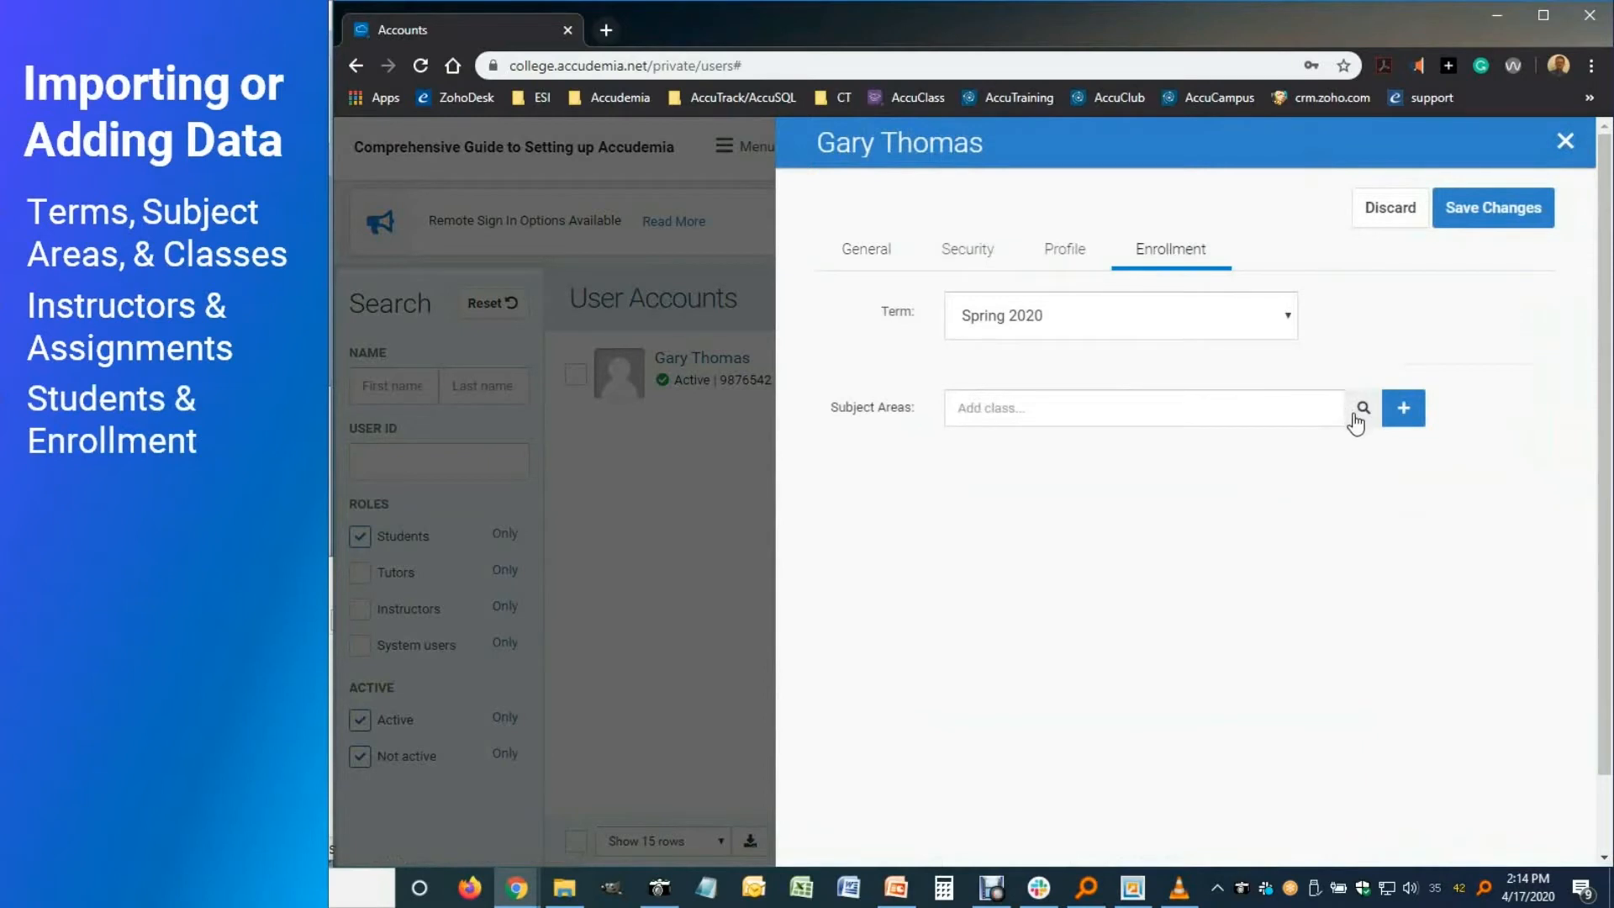
pyautogui.click(1301, 405)
pyautogui.write('mat')
pyautogui.click(1174, 443)
pyautogui.write('engl')
pyautogui.press('BackSpace')
pyautogui.press('BackSpace')
pyautogui.press('BackSpace')
pyautogui.press('BackSpace')
pyautogui.write('hum')
pyautogui.click(1172, 488)
pyautogui.write('art')
pyautogui.click(1172, 529)
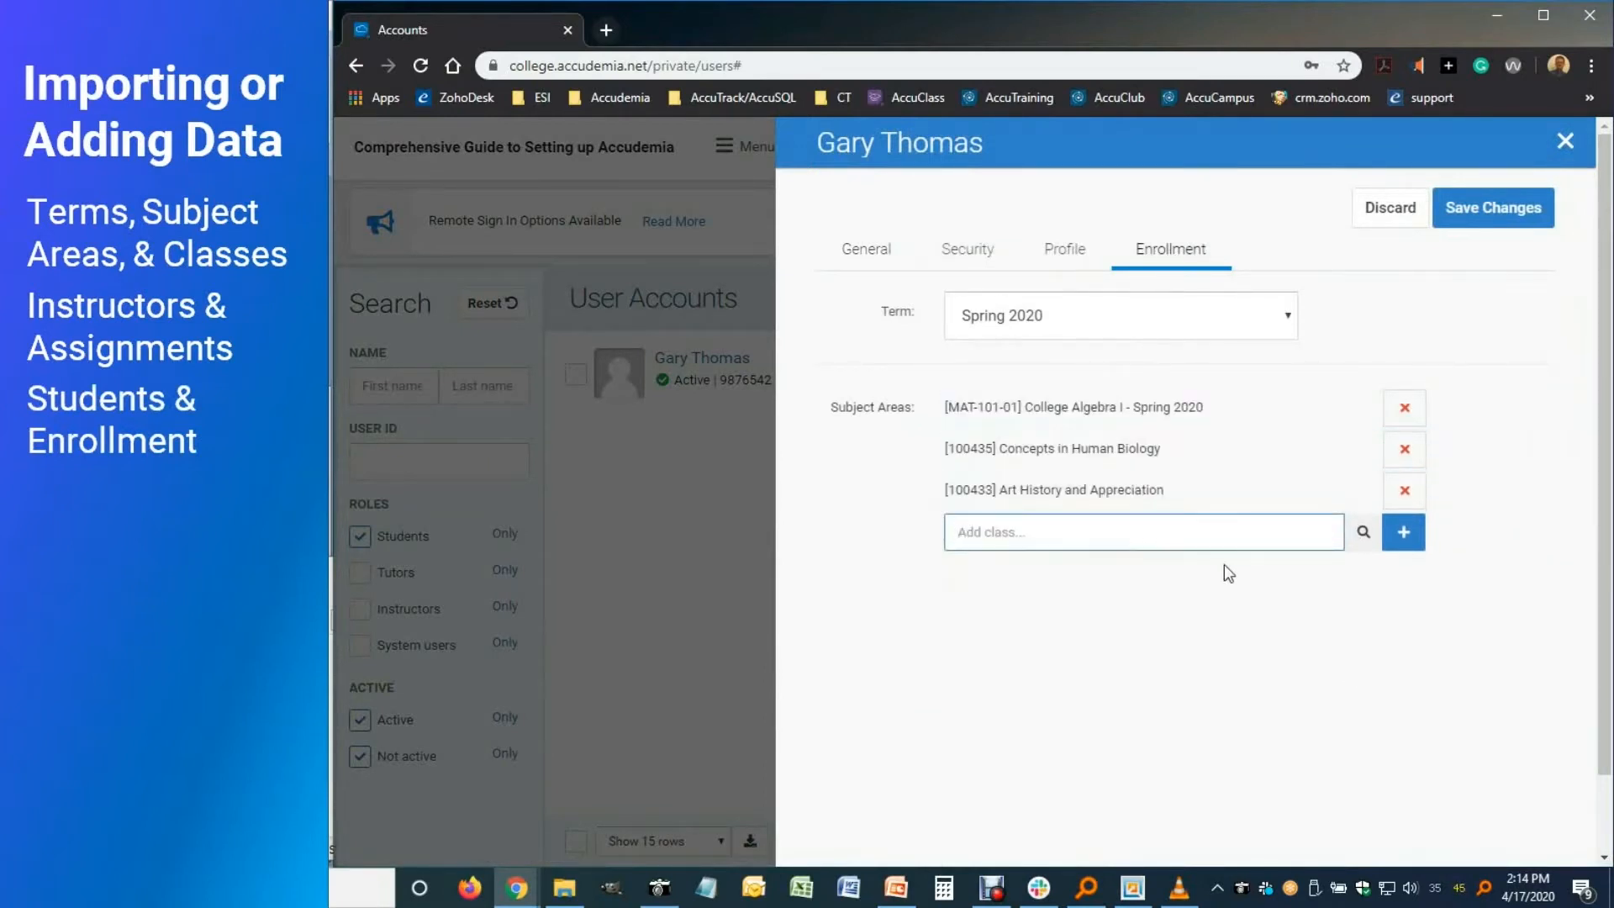
# Save the enrollments and preview 02-Student_Info.csv in the import folder
pyautogui.click(1477, 215)
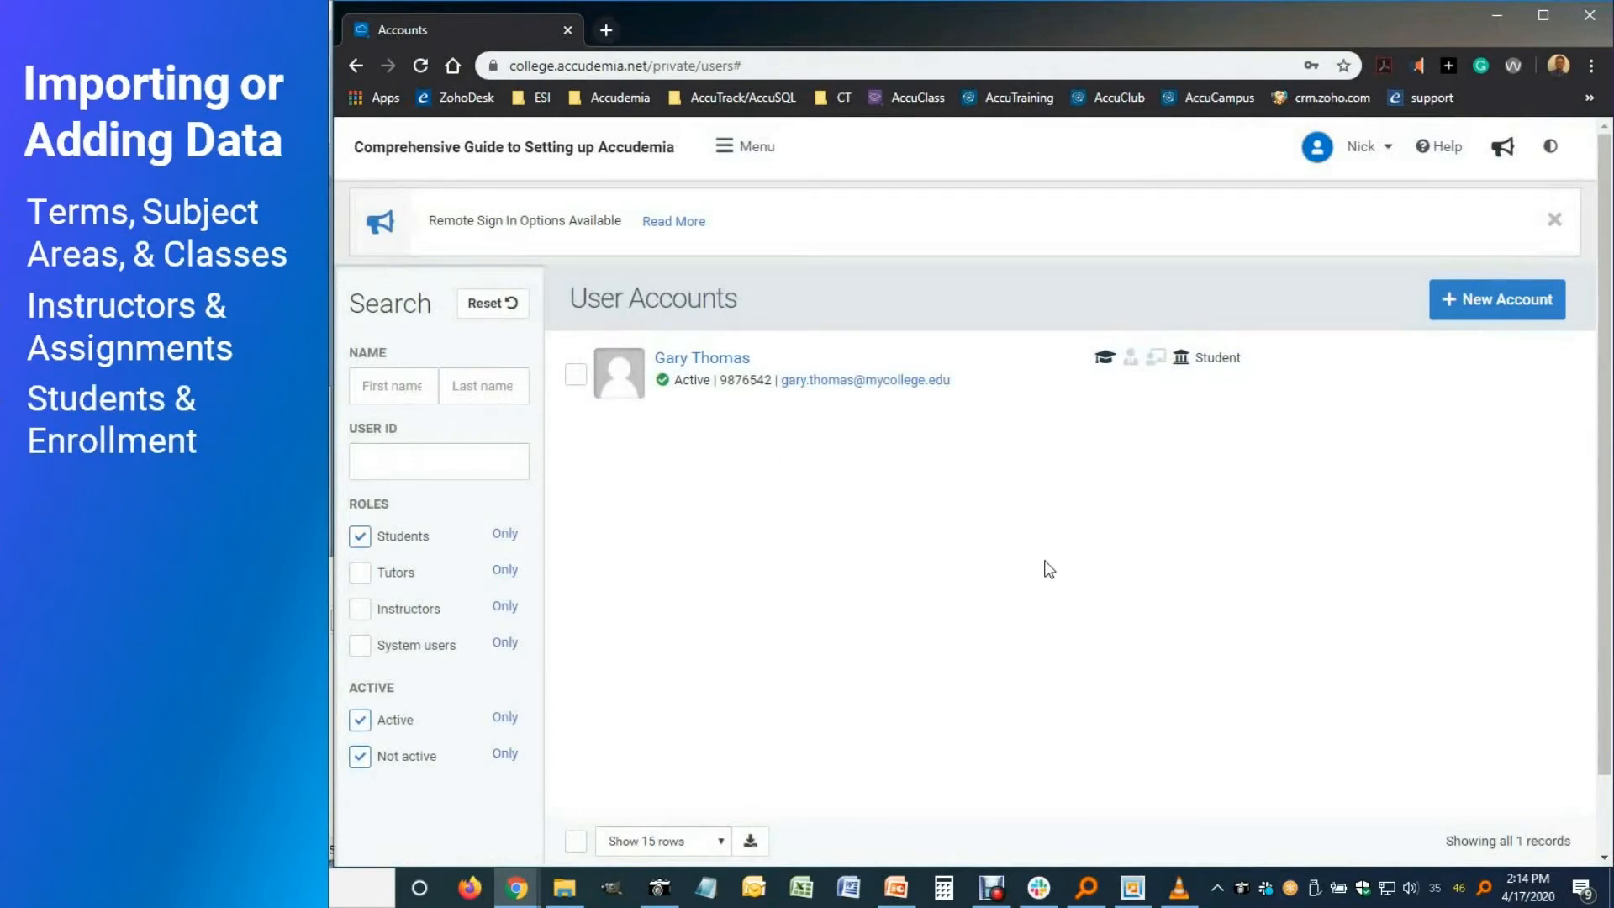
pyautogui.click(564, 887)
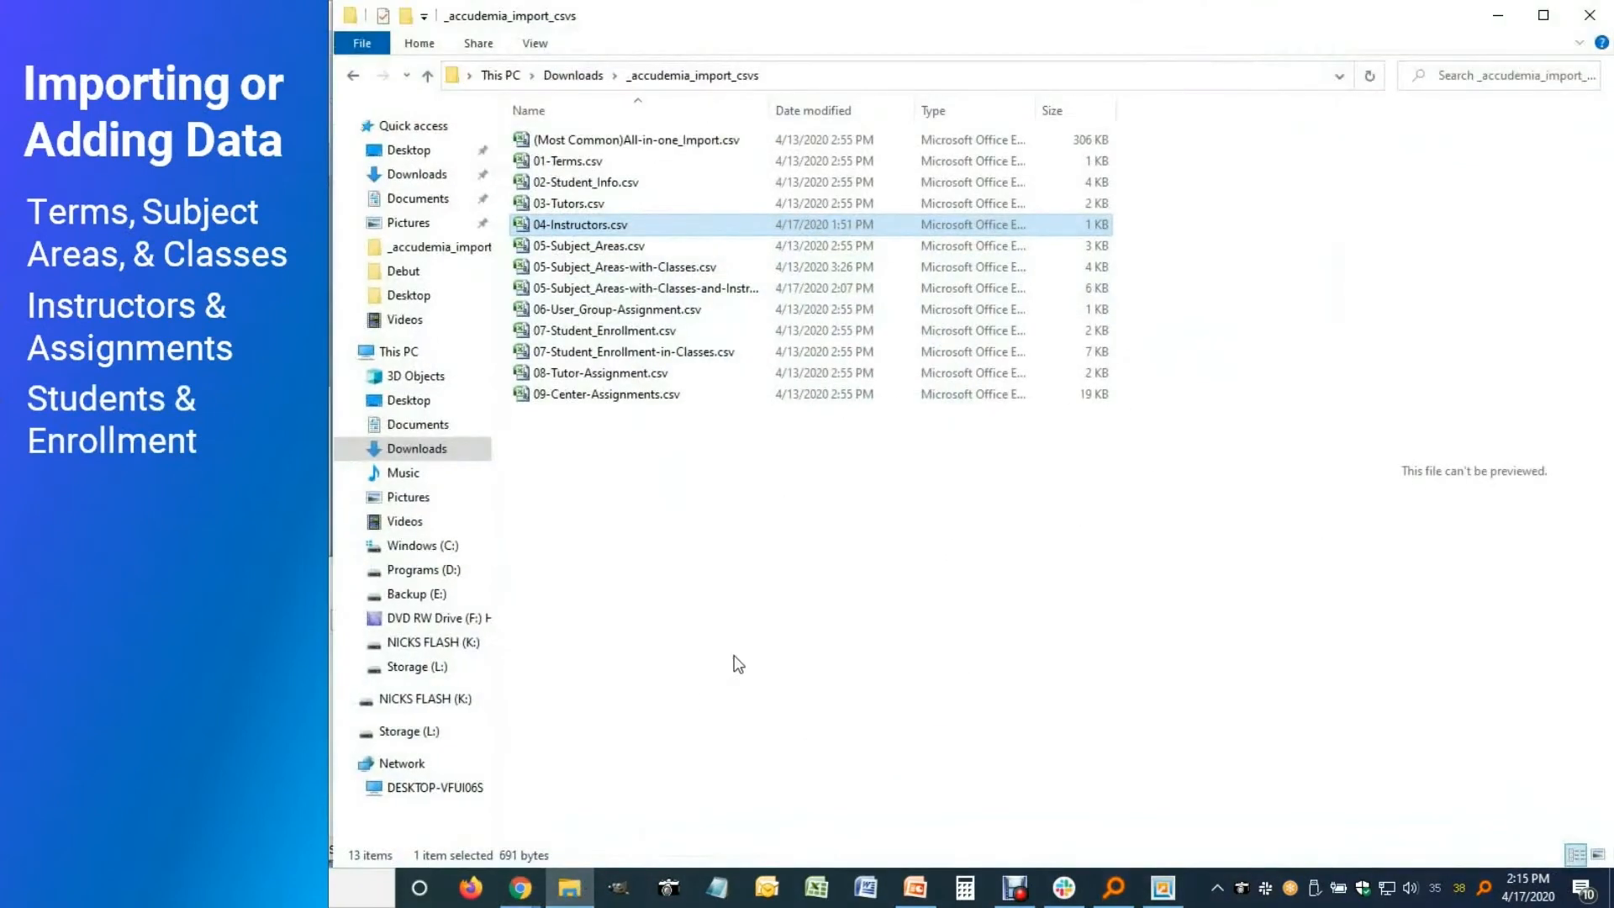
pyautogui.click(607, 184)
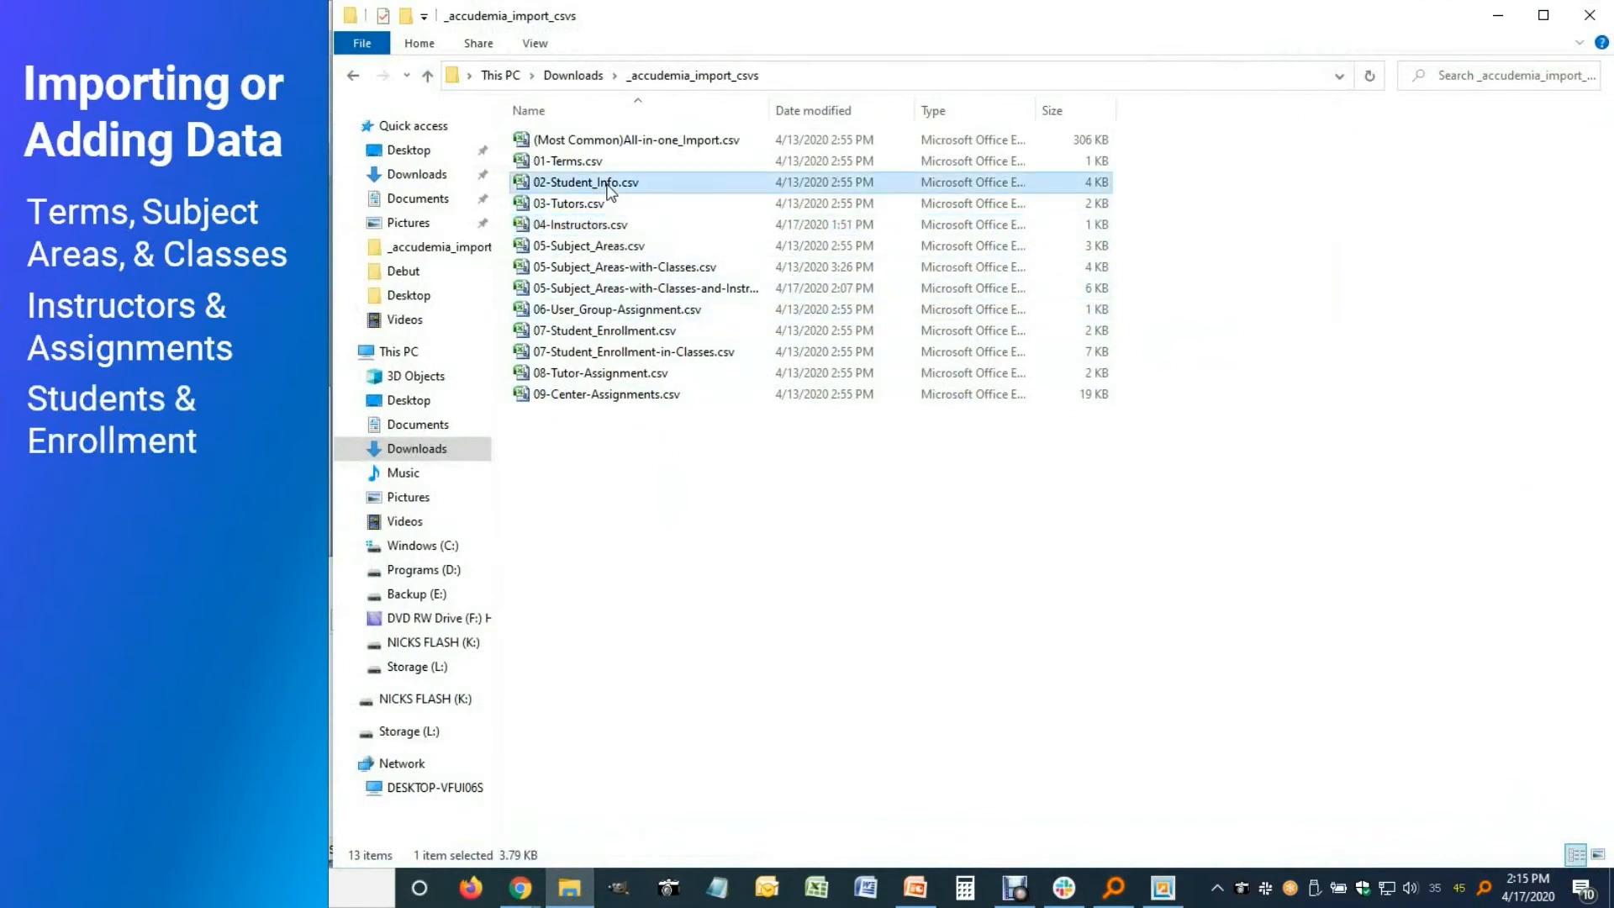
# Open 02-Student_Info.csv in Excel and autofit all columns to their contents
pyautogui.doubleClick(561, 188)
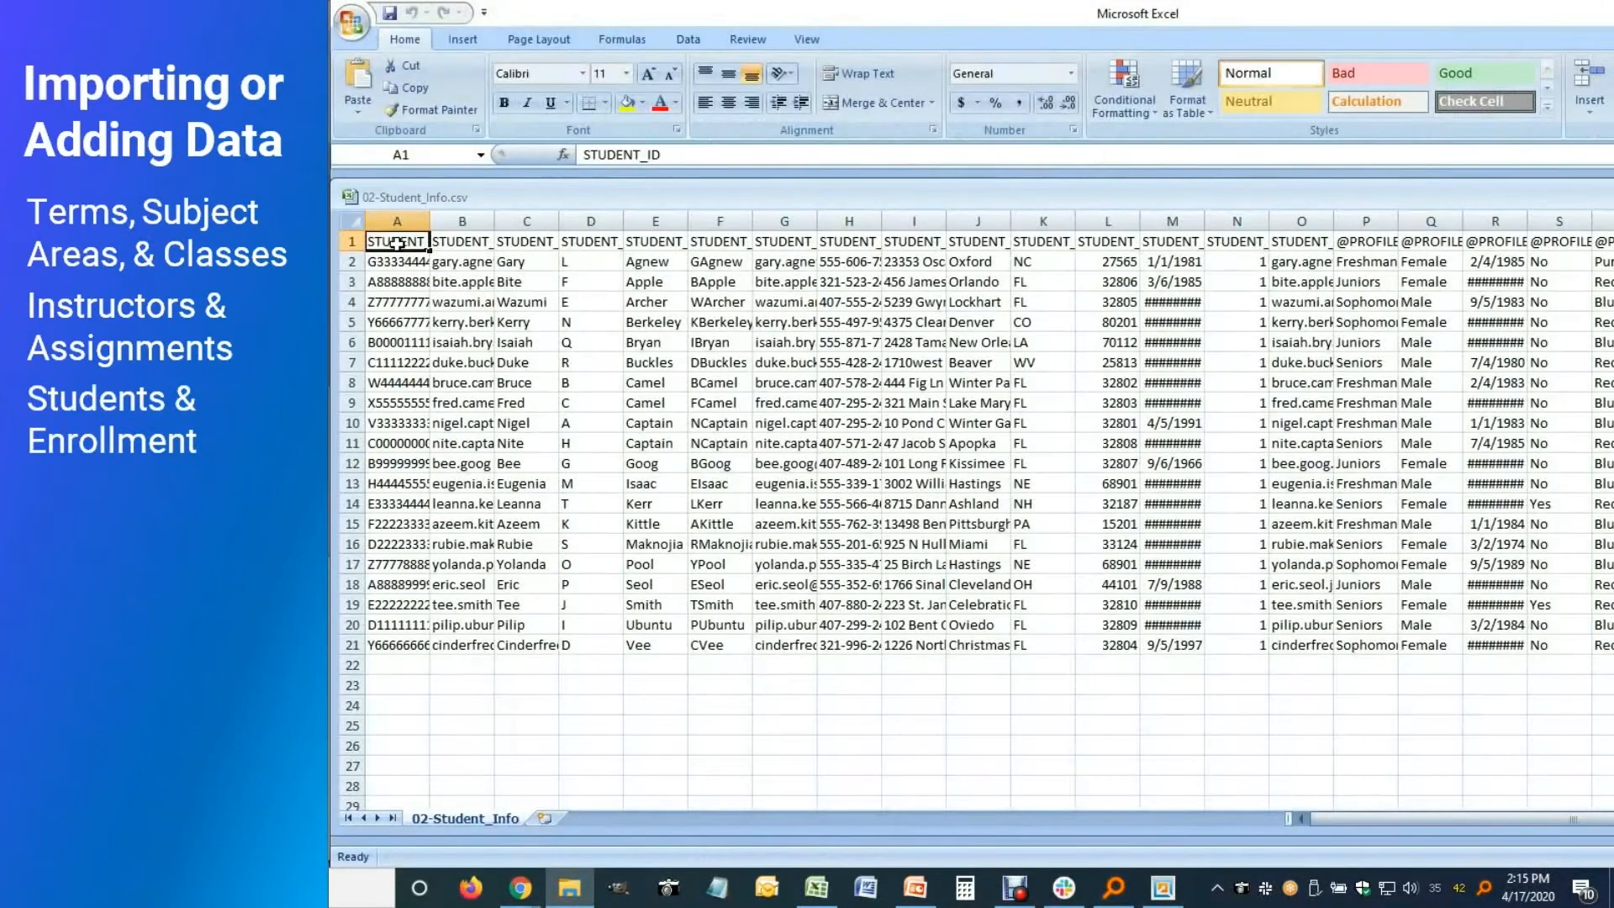
pyautogui.moveTo(428, 222); pyautogui.dragTo(428, 222)
pyautogui.doubleClick(428, 222)
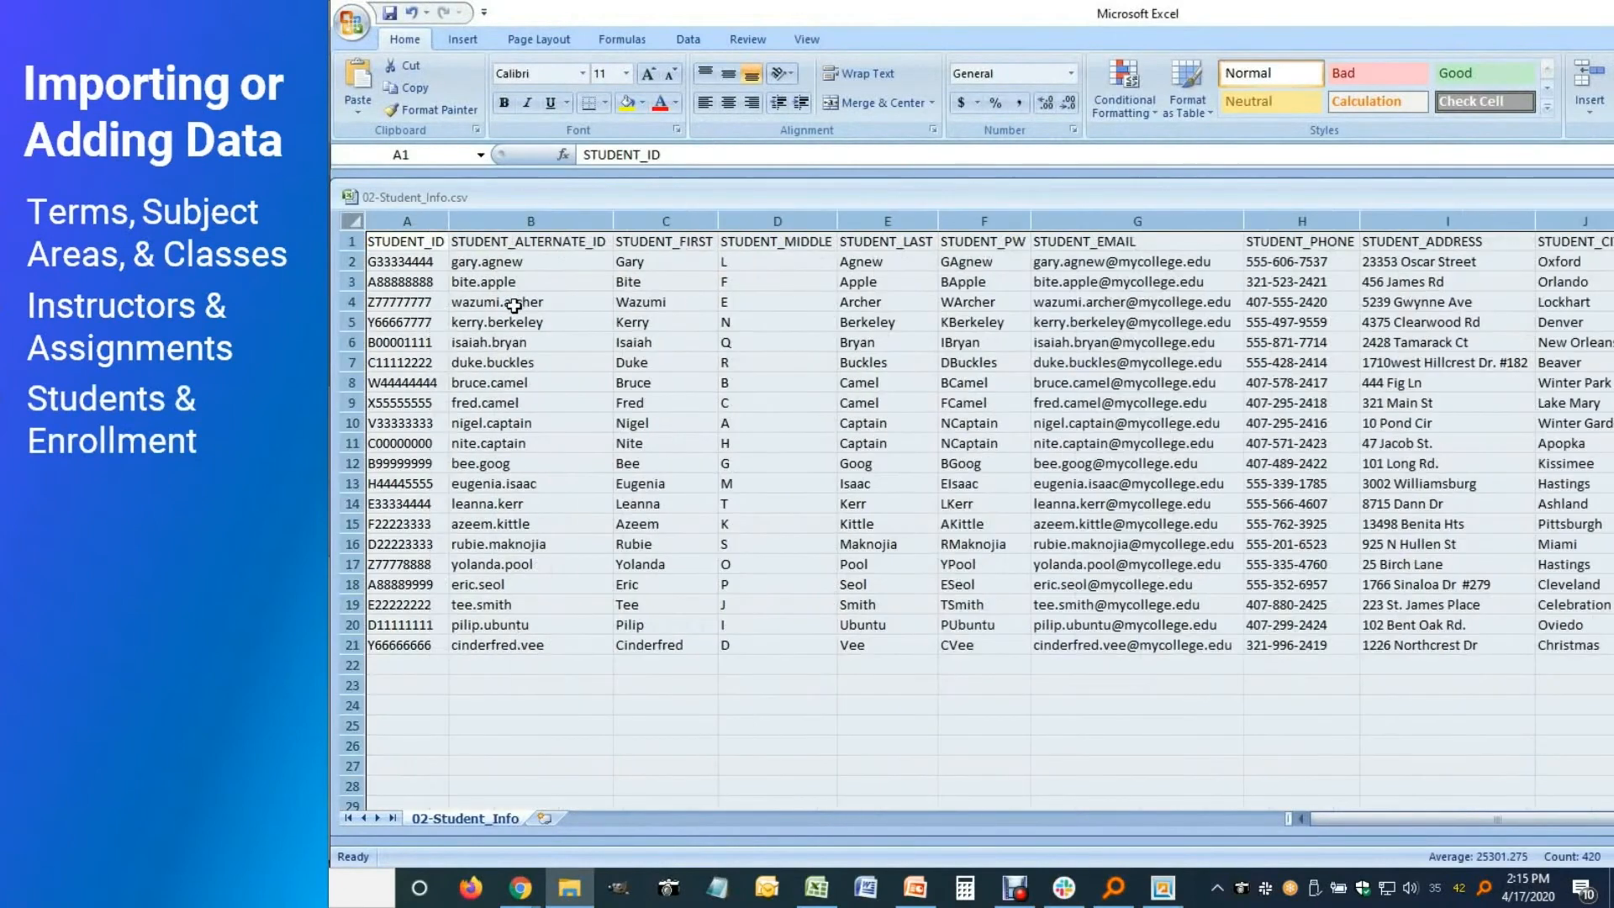
# Fill the STUDENT_ID, STUDENT_FIRST, STUDENT_LAST and STUDENT_EMAIL columns yellow
pyautogui.click(425, 212)
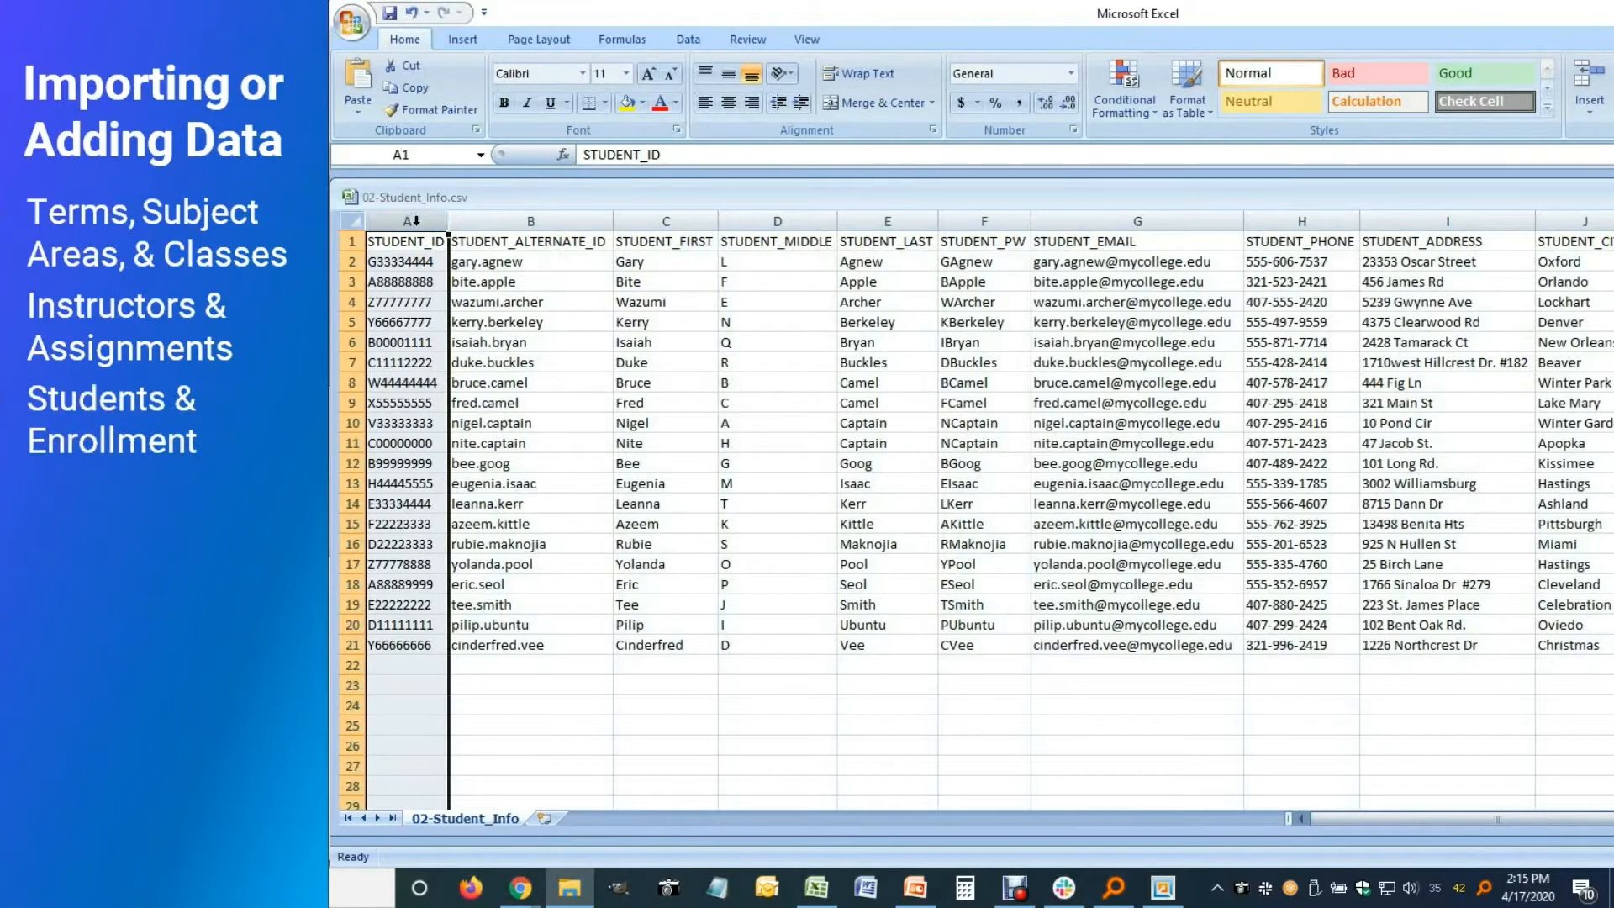
pyautogui.click(627, 103)
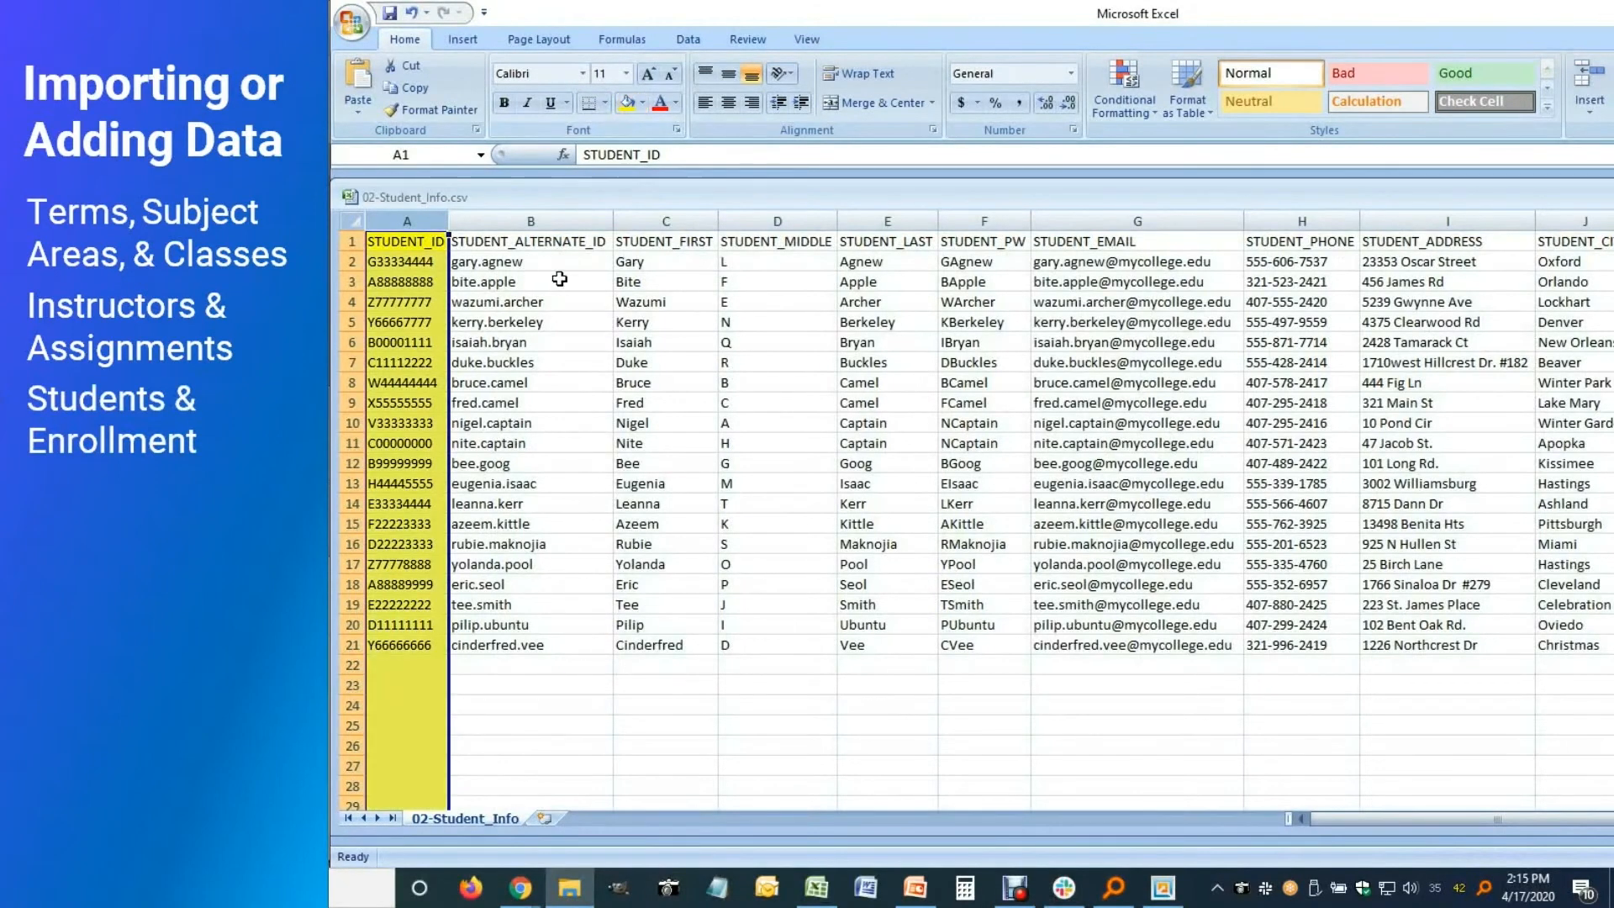
pyautogui.click(652, 223)
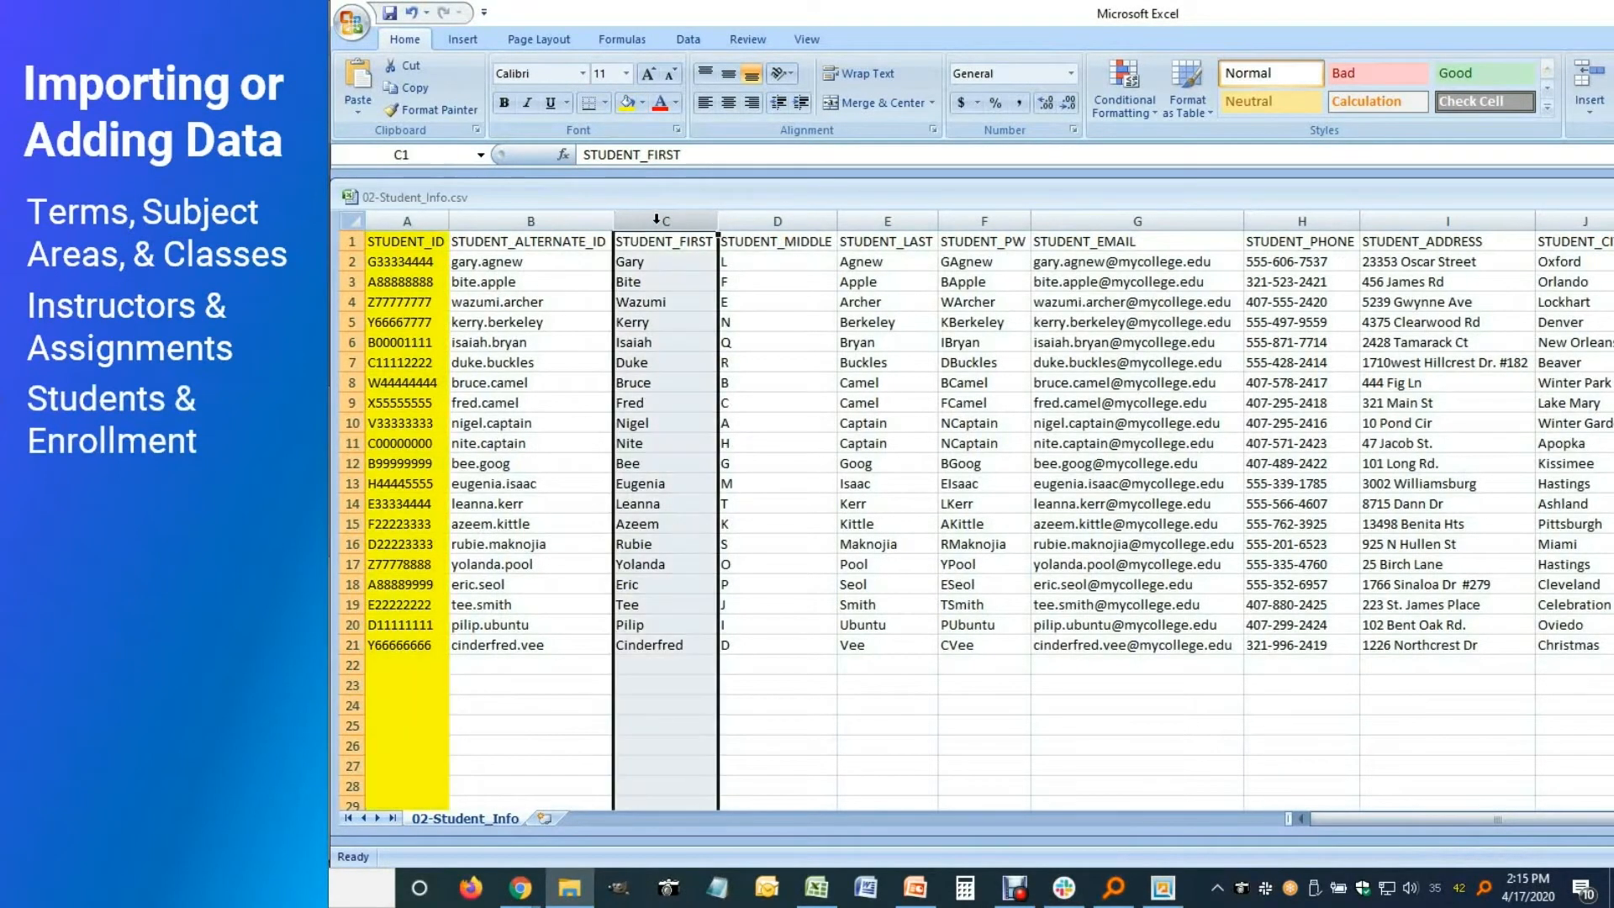
pyautogui.click(629, 104)
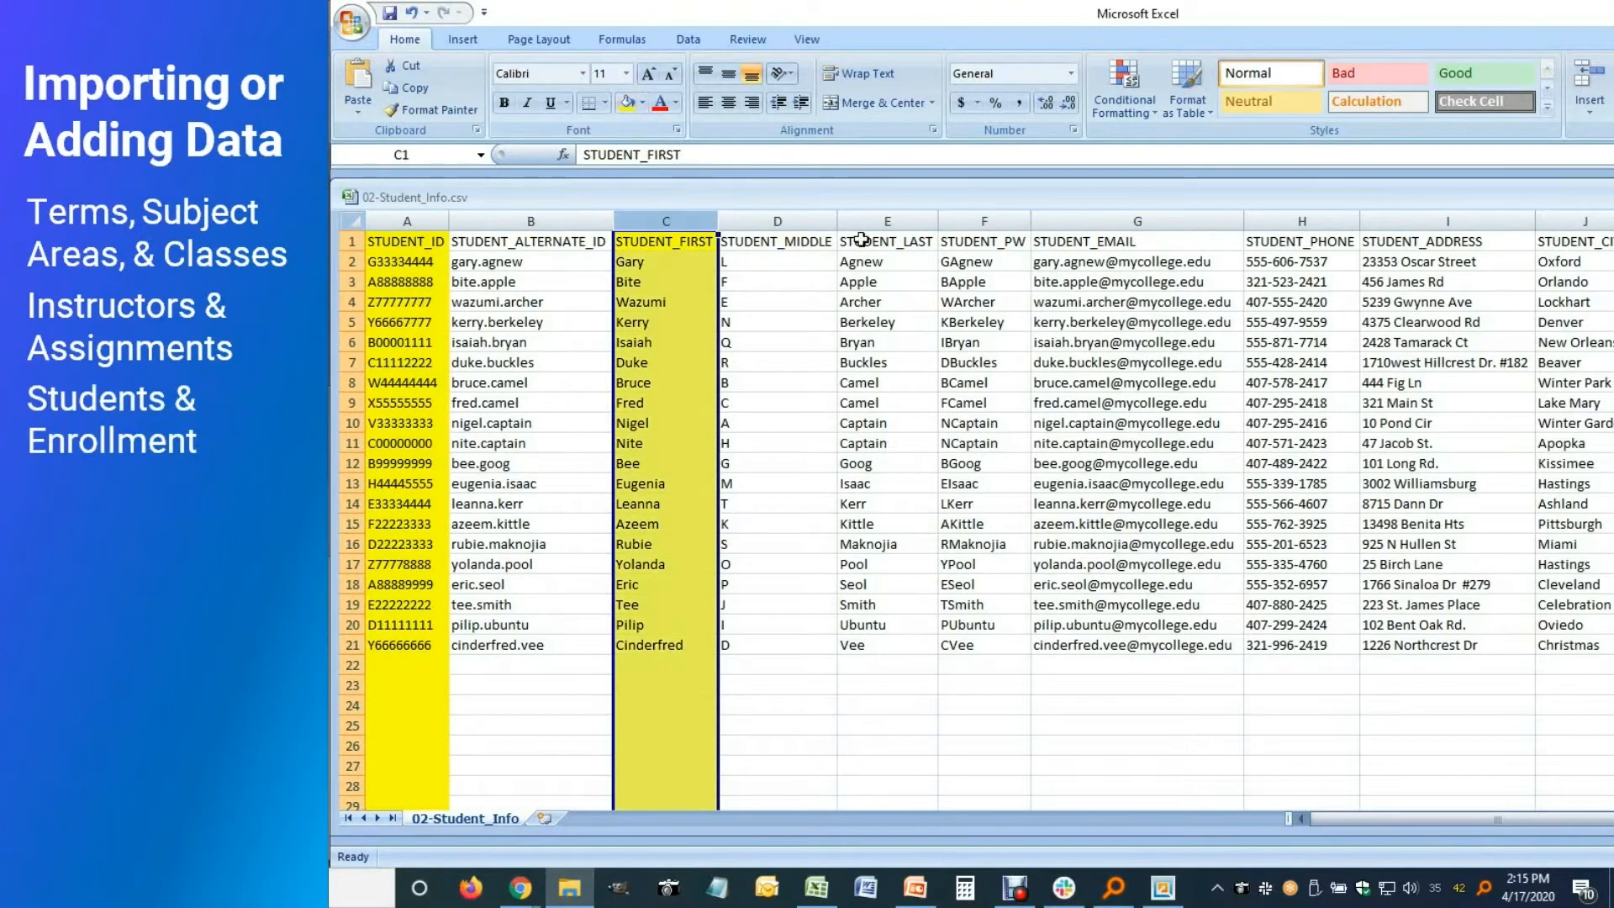
pyautogui.click(886, 221)
pyautogui.click(629, 102)
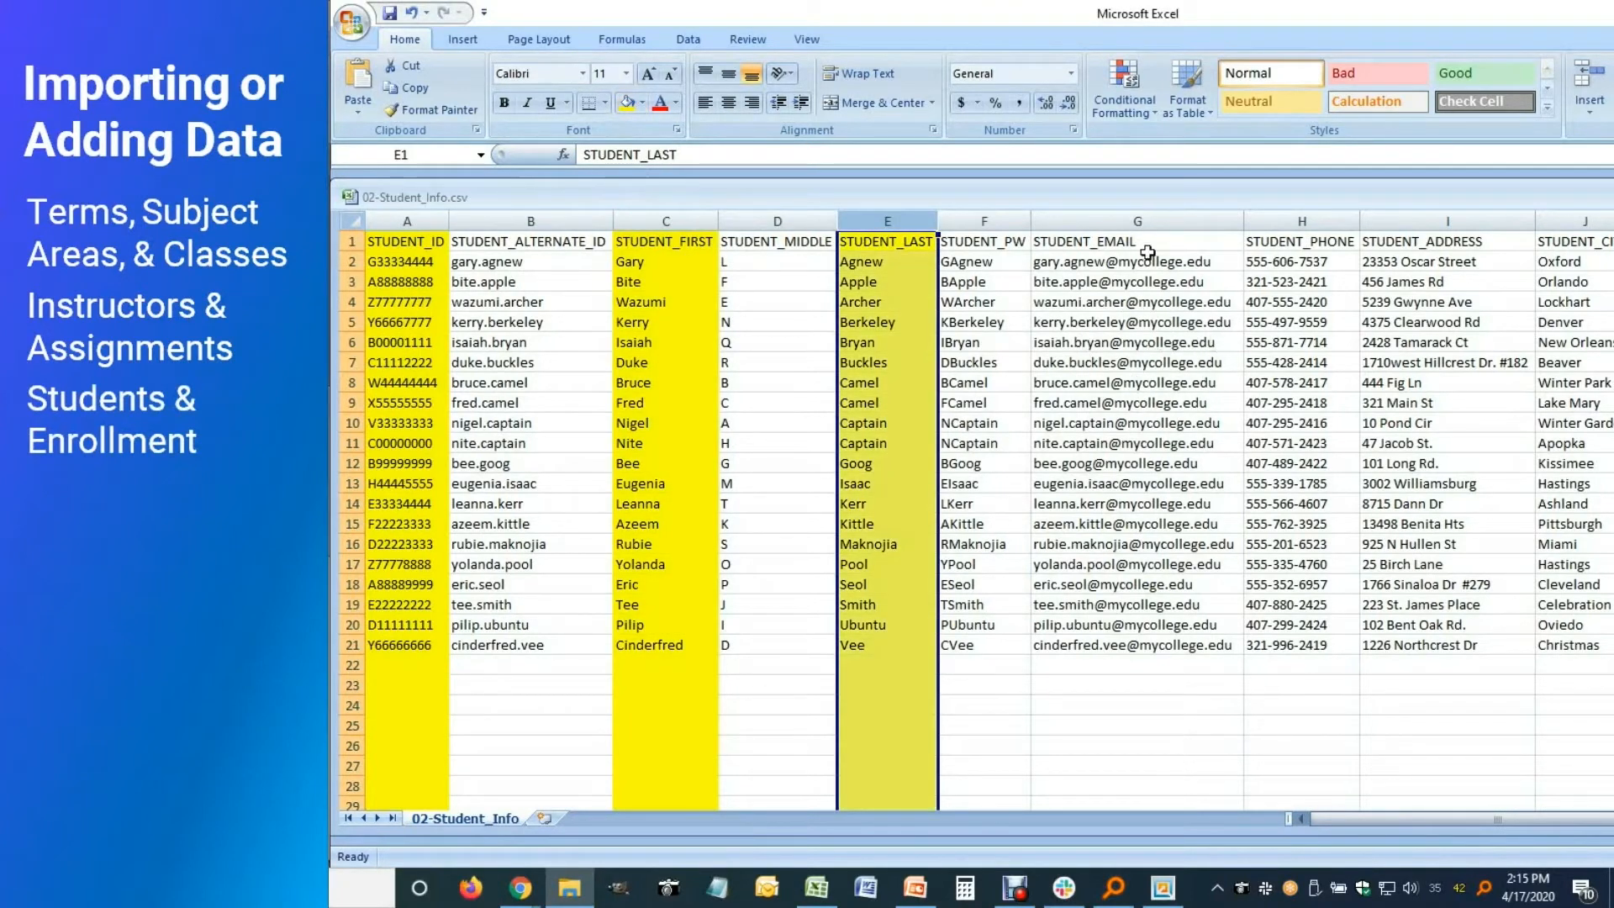
pyautogui.click(1138, 221)
pyautogui.click(627, 103)
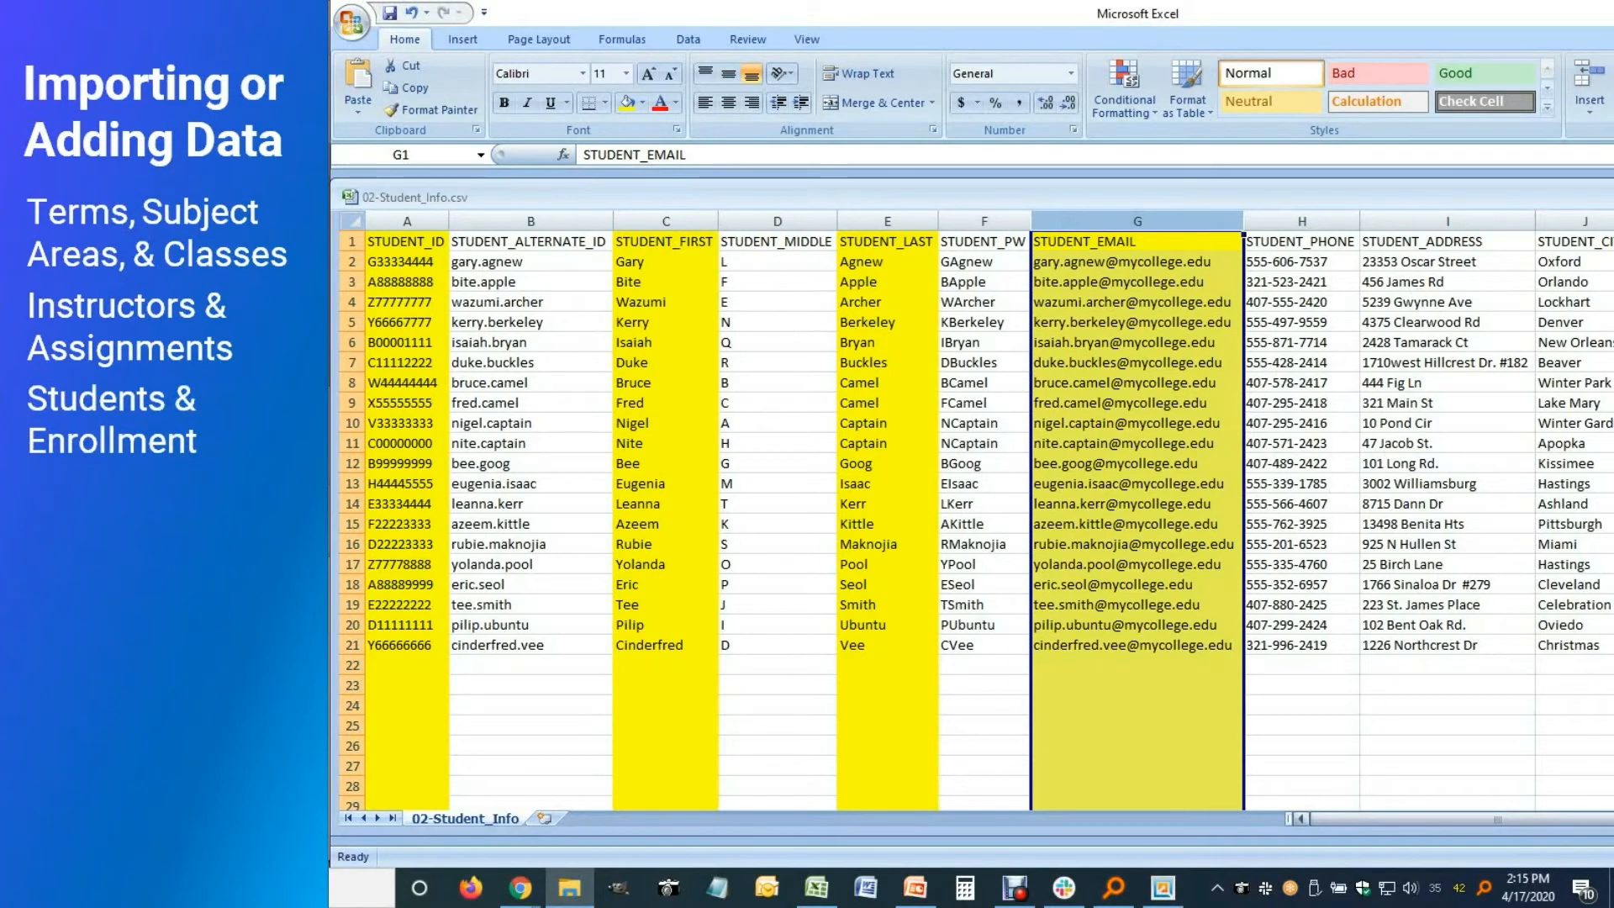
pyautogui.hscroll(7, 989, 510)
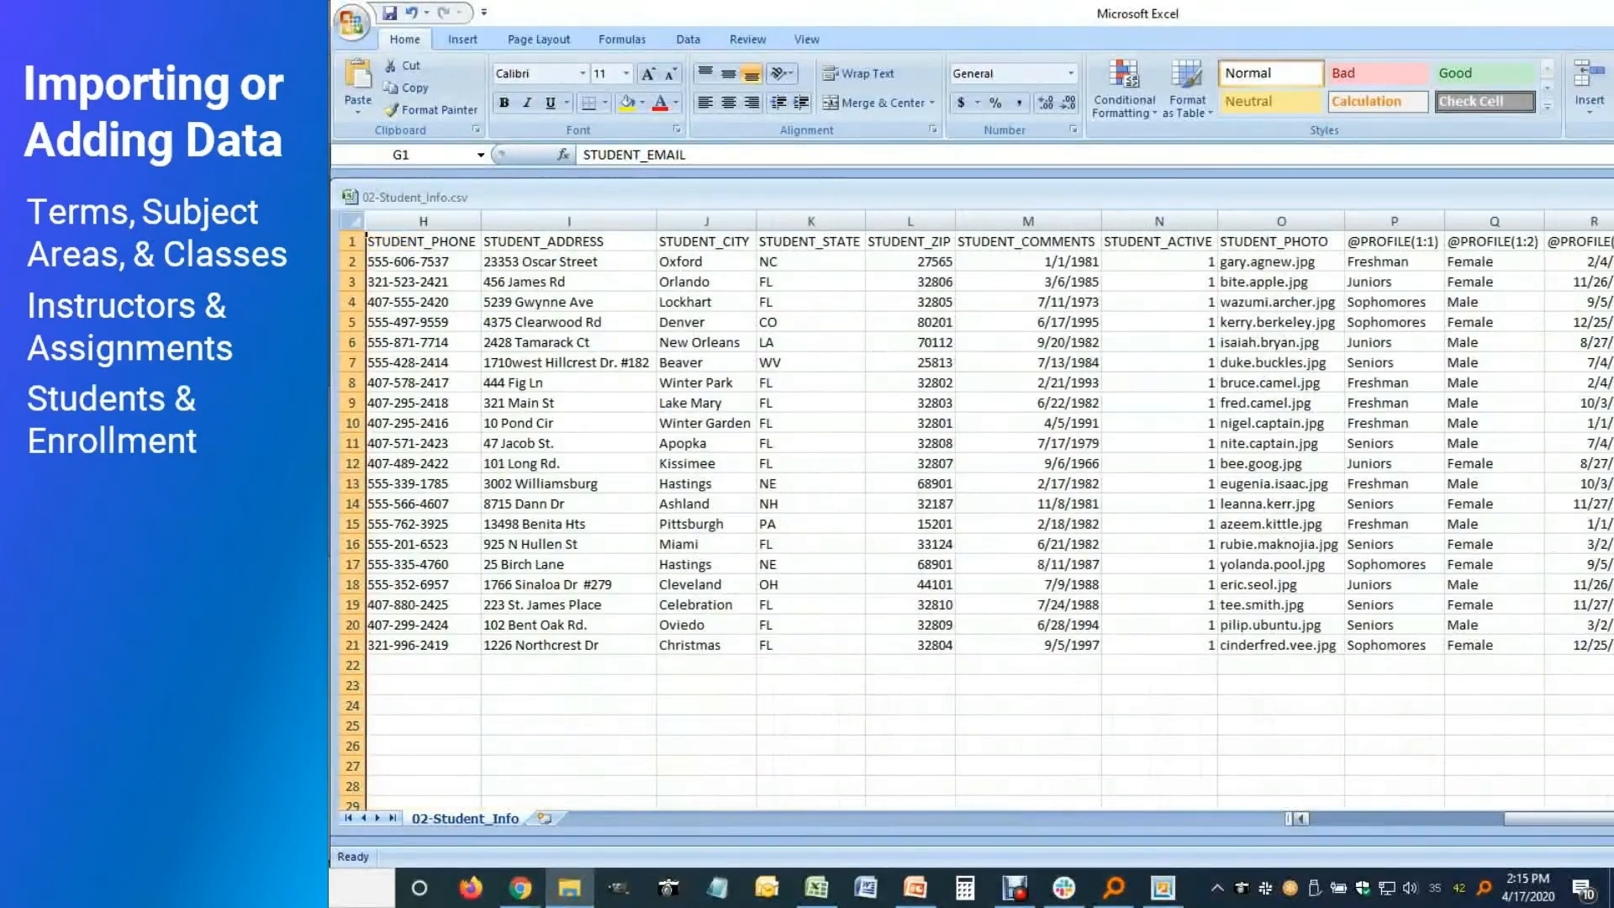
pyautogui.moveTo(1379, 220); pyautogui.dragTo(1570, 241)
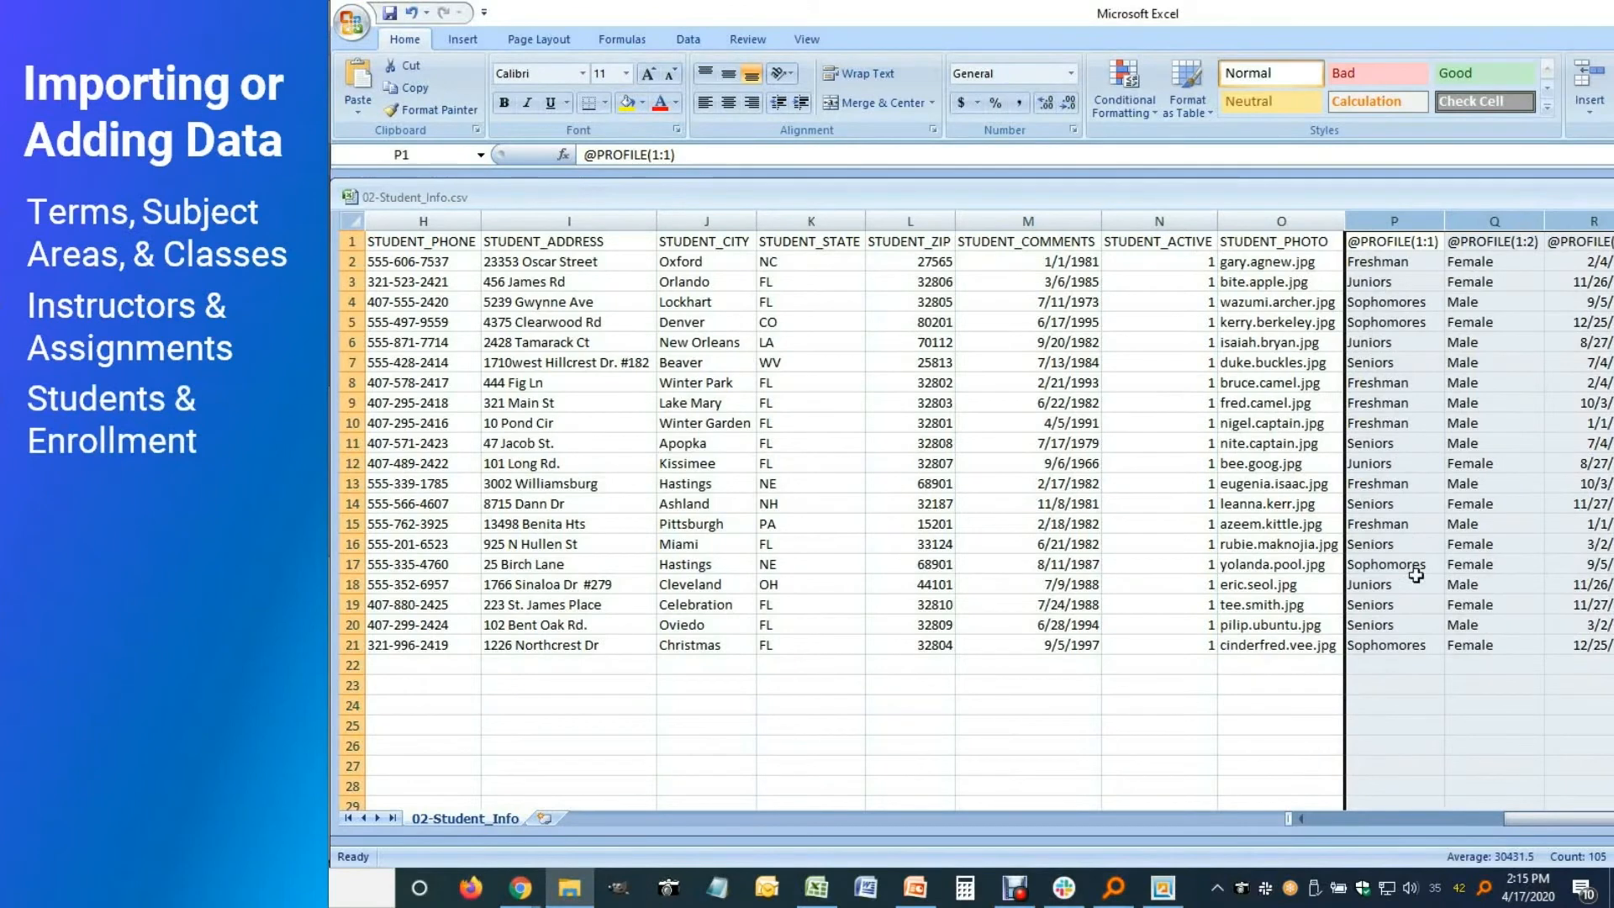
pyautogui.click(1307, 820)
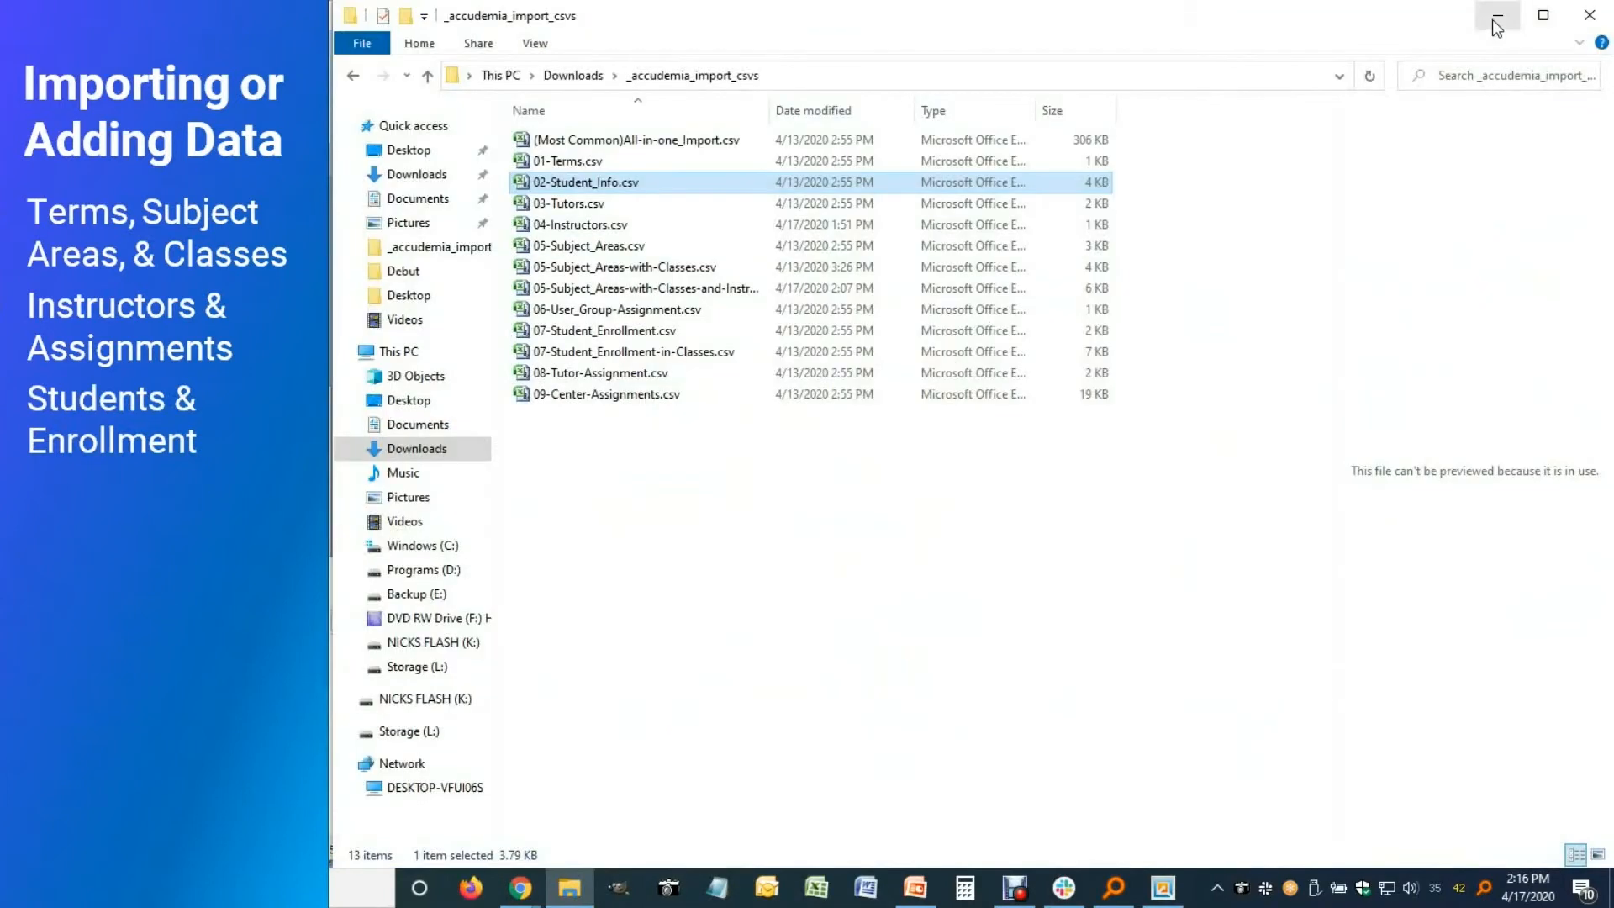
# Start a new import job using 02-Student_Info.csv as the source file
pyautogui.click(1496, 17)
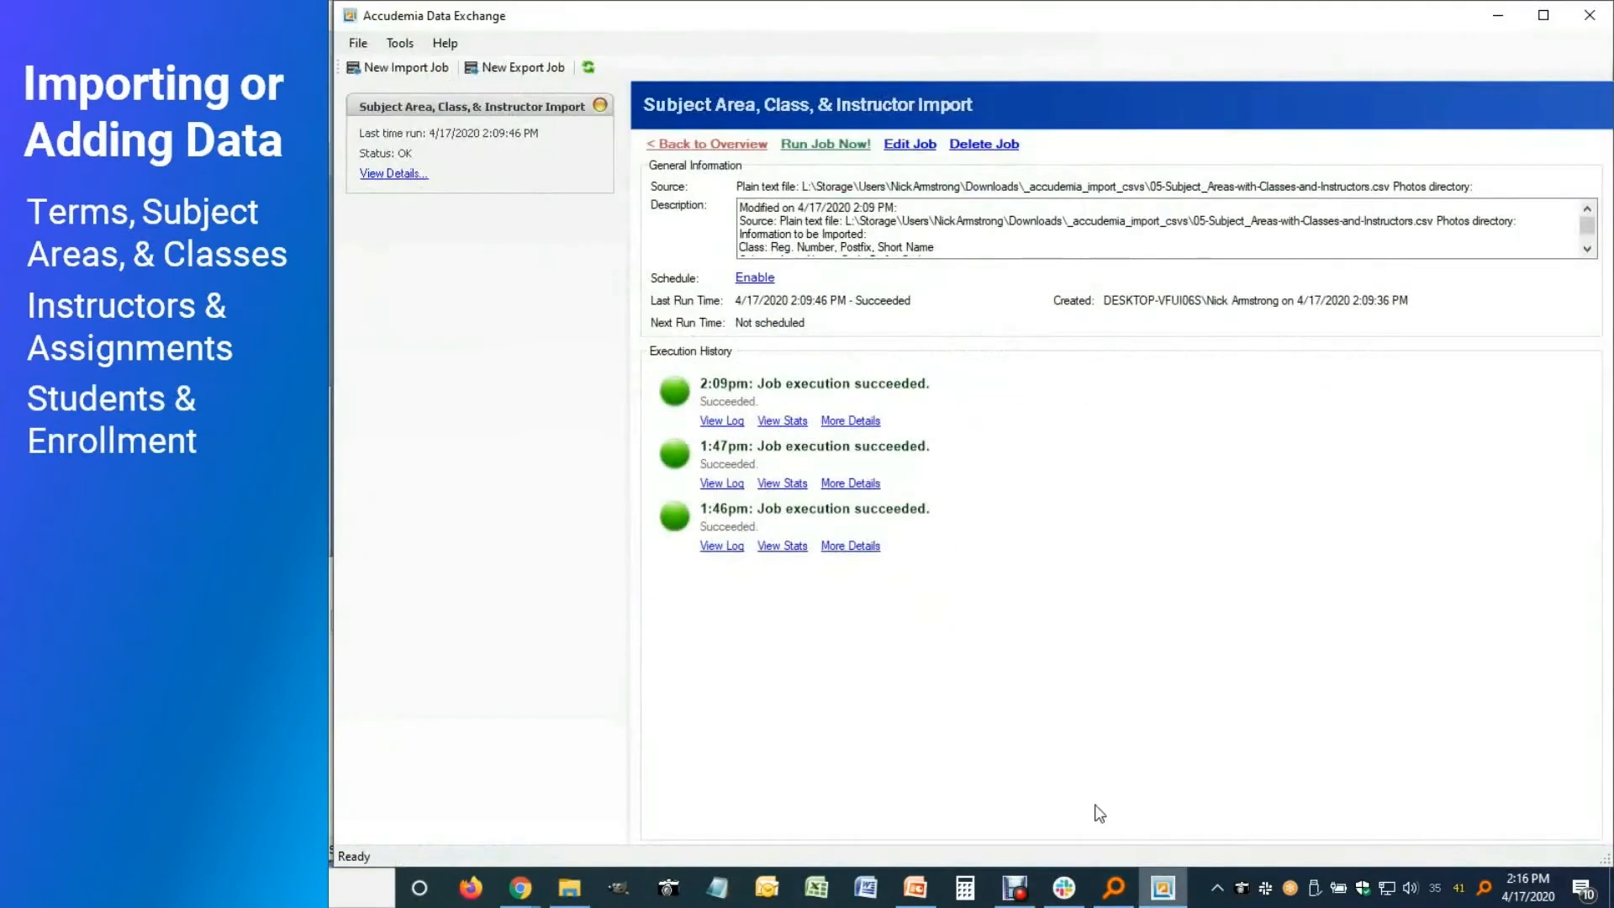
pyautogui.click(398, 67)
pyautogui.click(1039, 666)
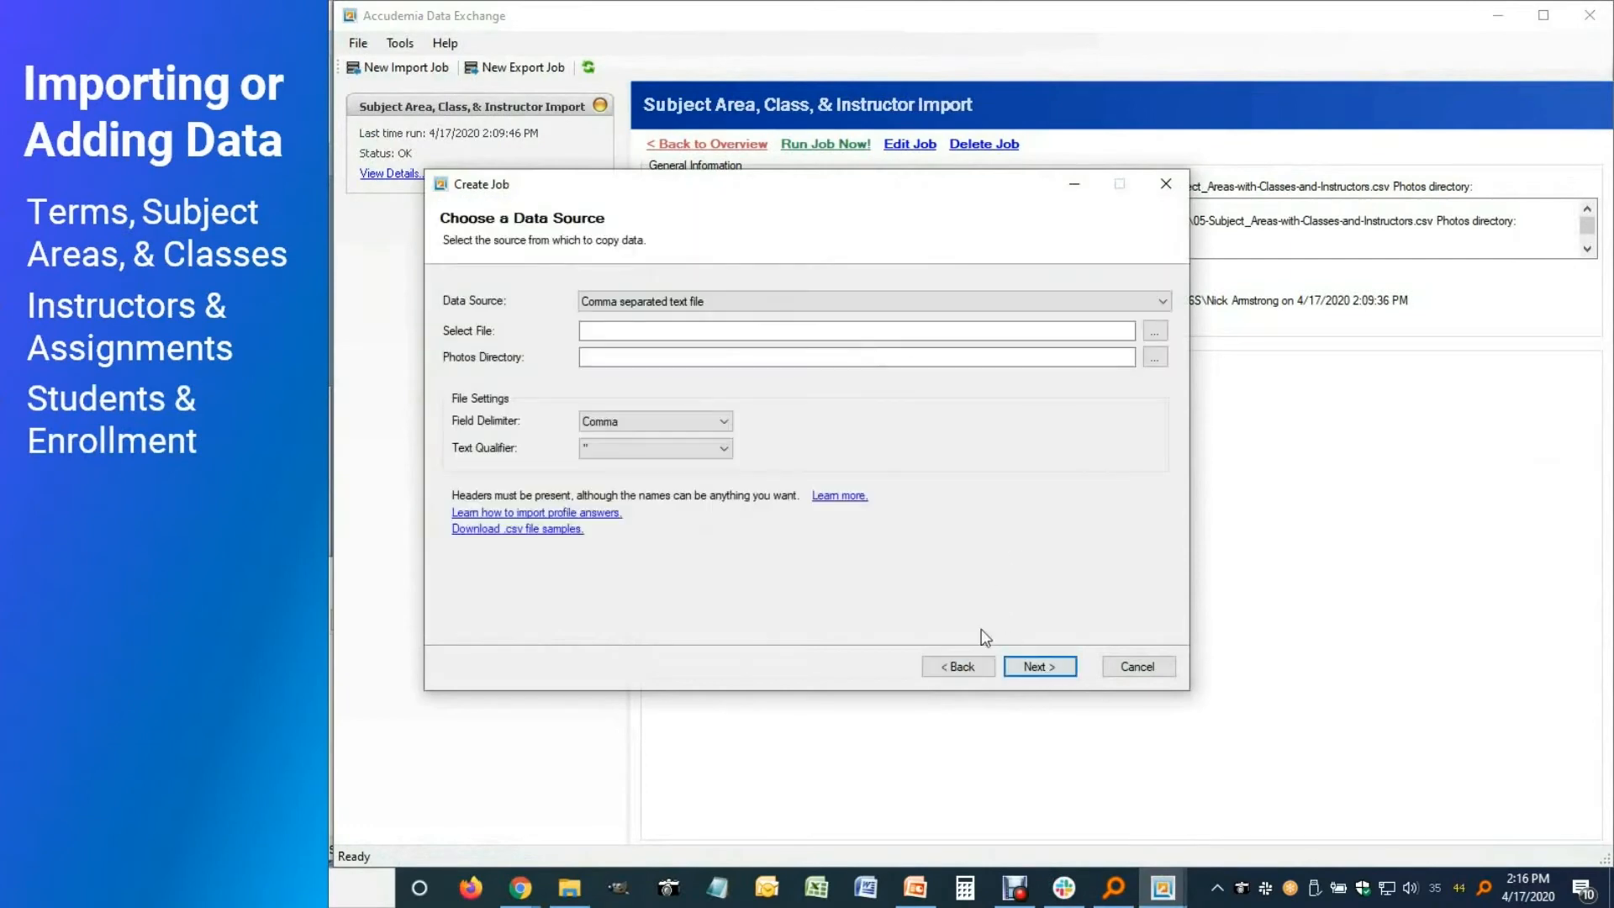
pyautogui.click(1153, 325)
pyautogui.click(685, 389)
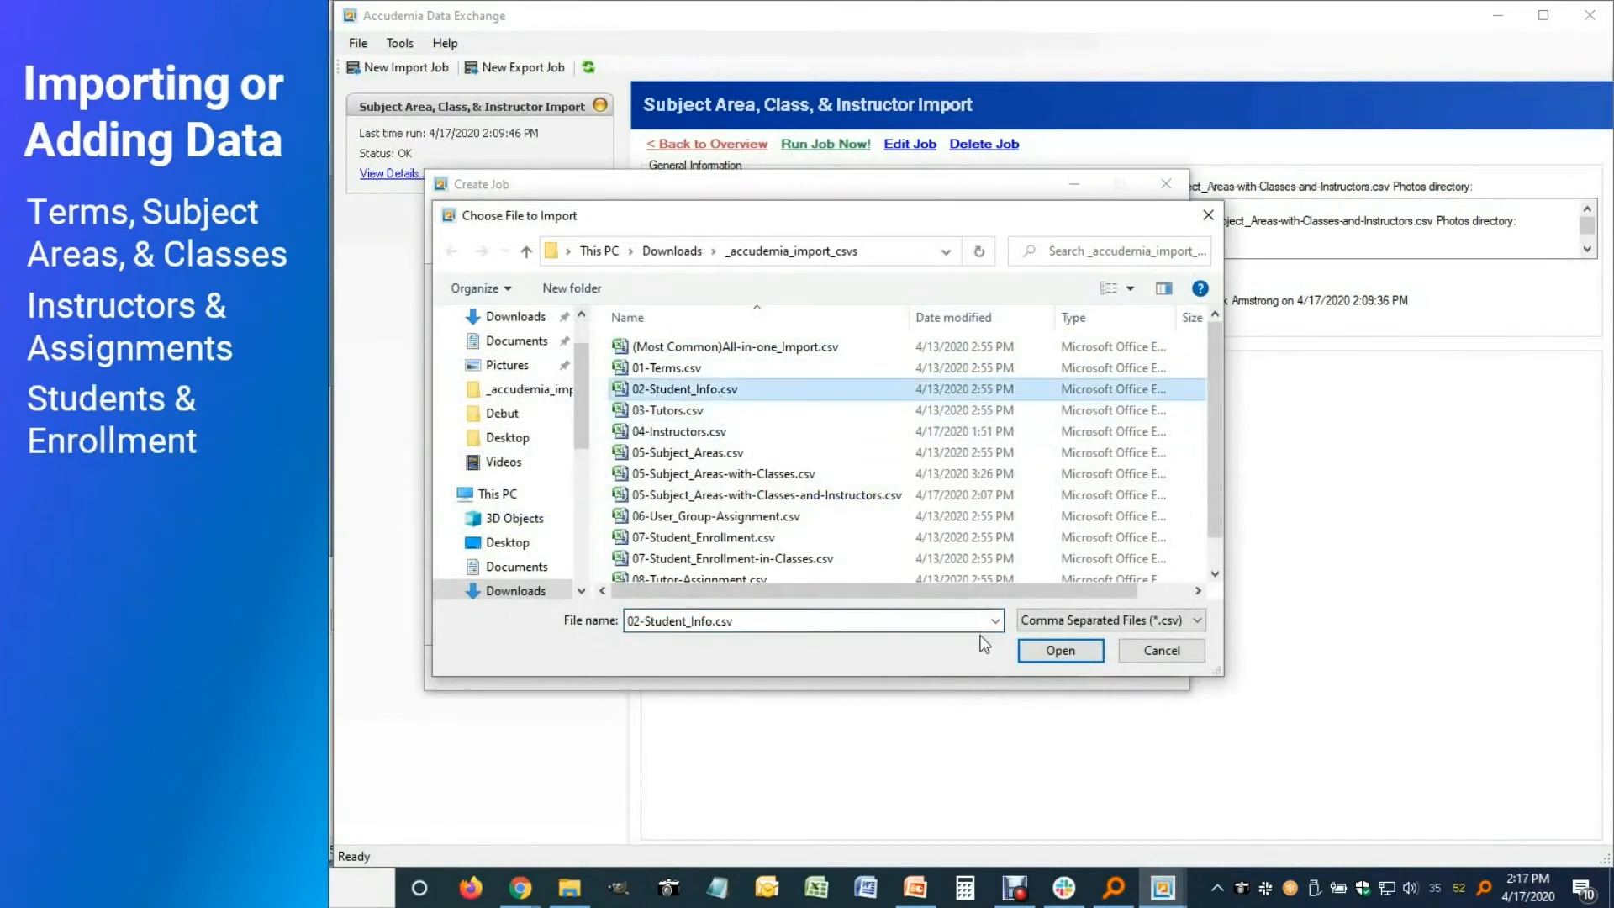
pyautogui.click(1060, 650)
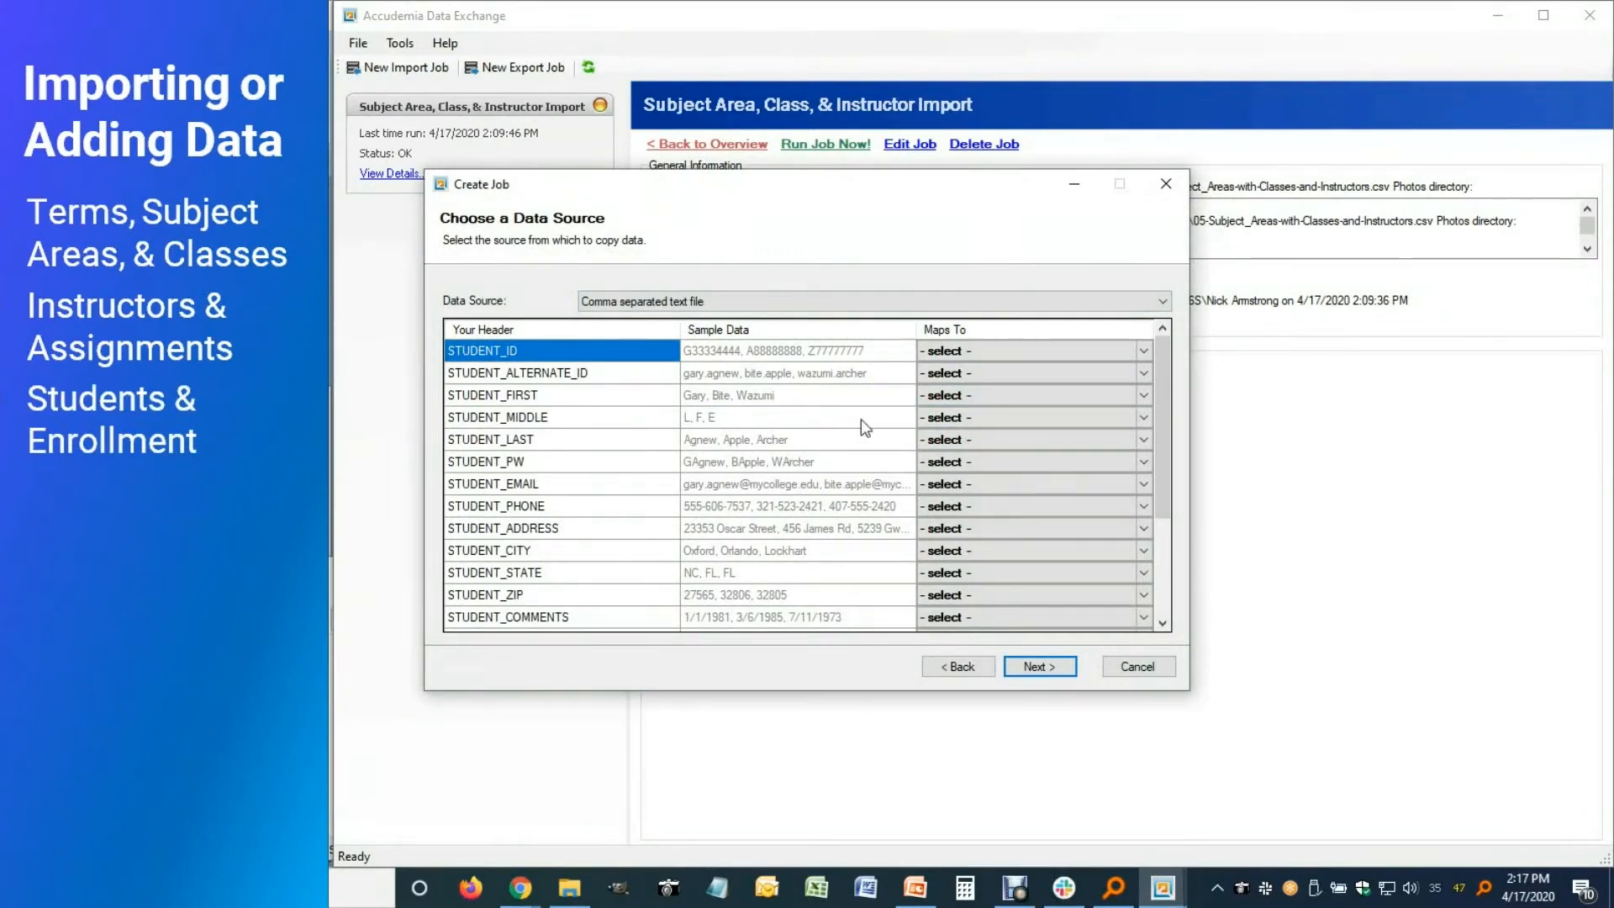
# Map STUDENT_ID, FIRST, LAST and EMAIL to Student's User ID, First Name, Last Name and Email
pyautogui.click(1150, 353)
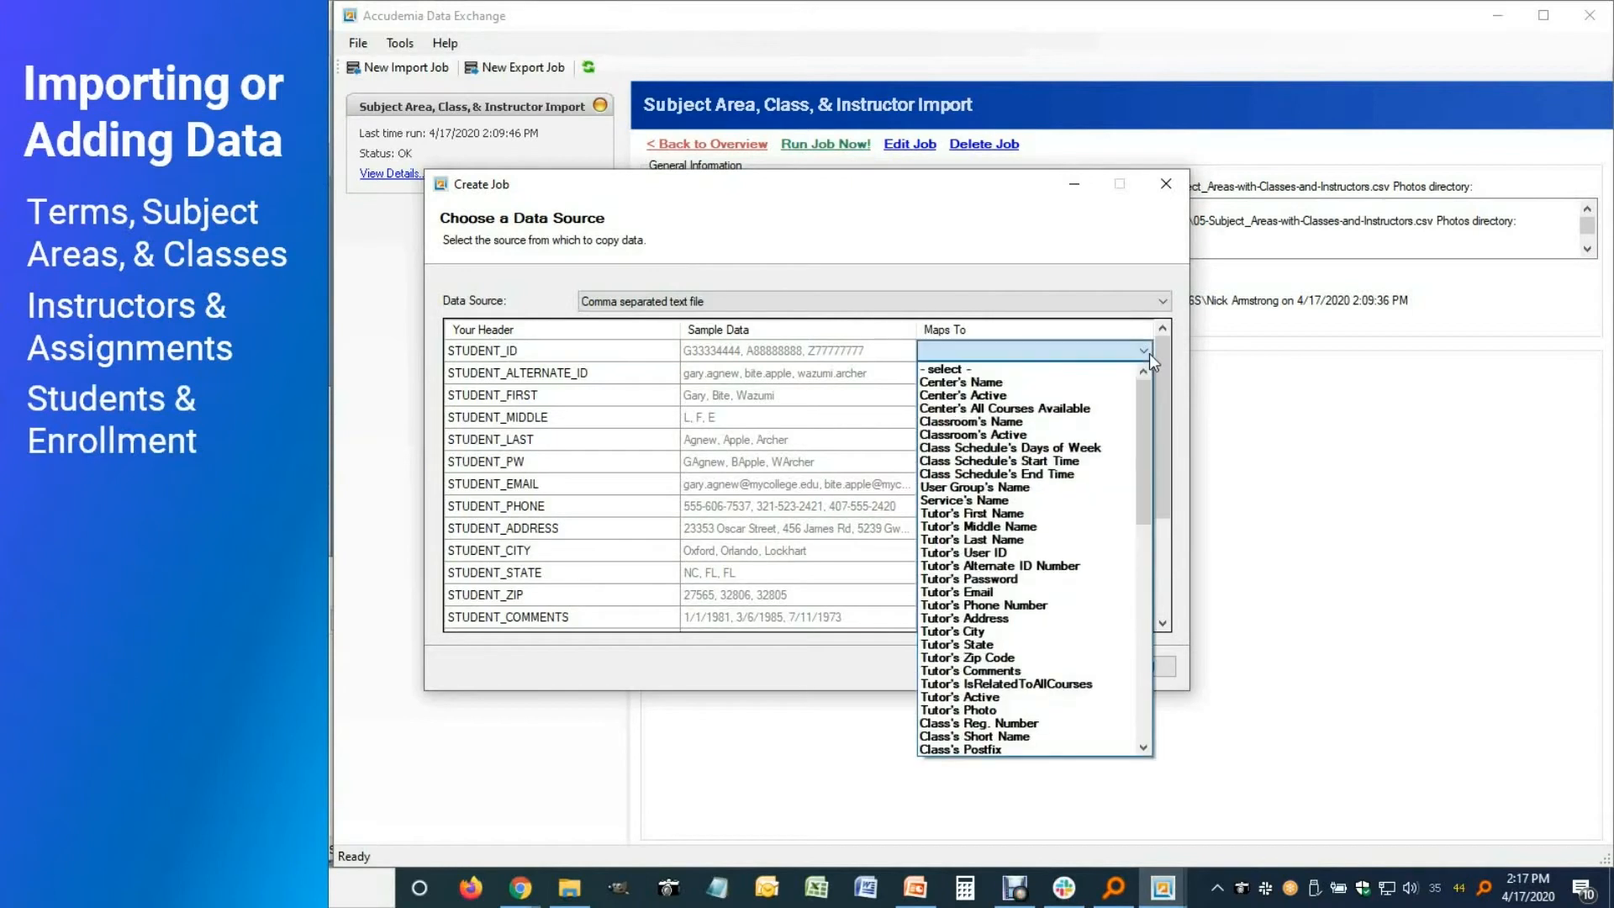
pyautogui.moveTo(1142, 447); pyautogui.dragTo(1155, 688)
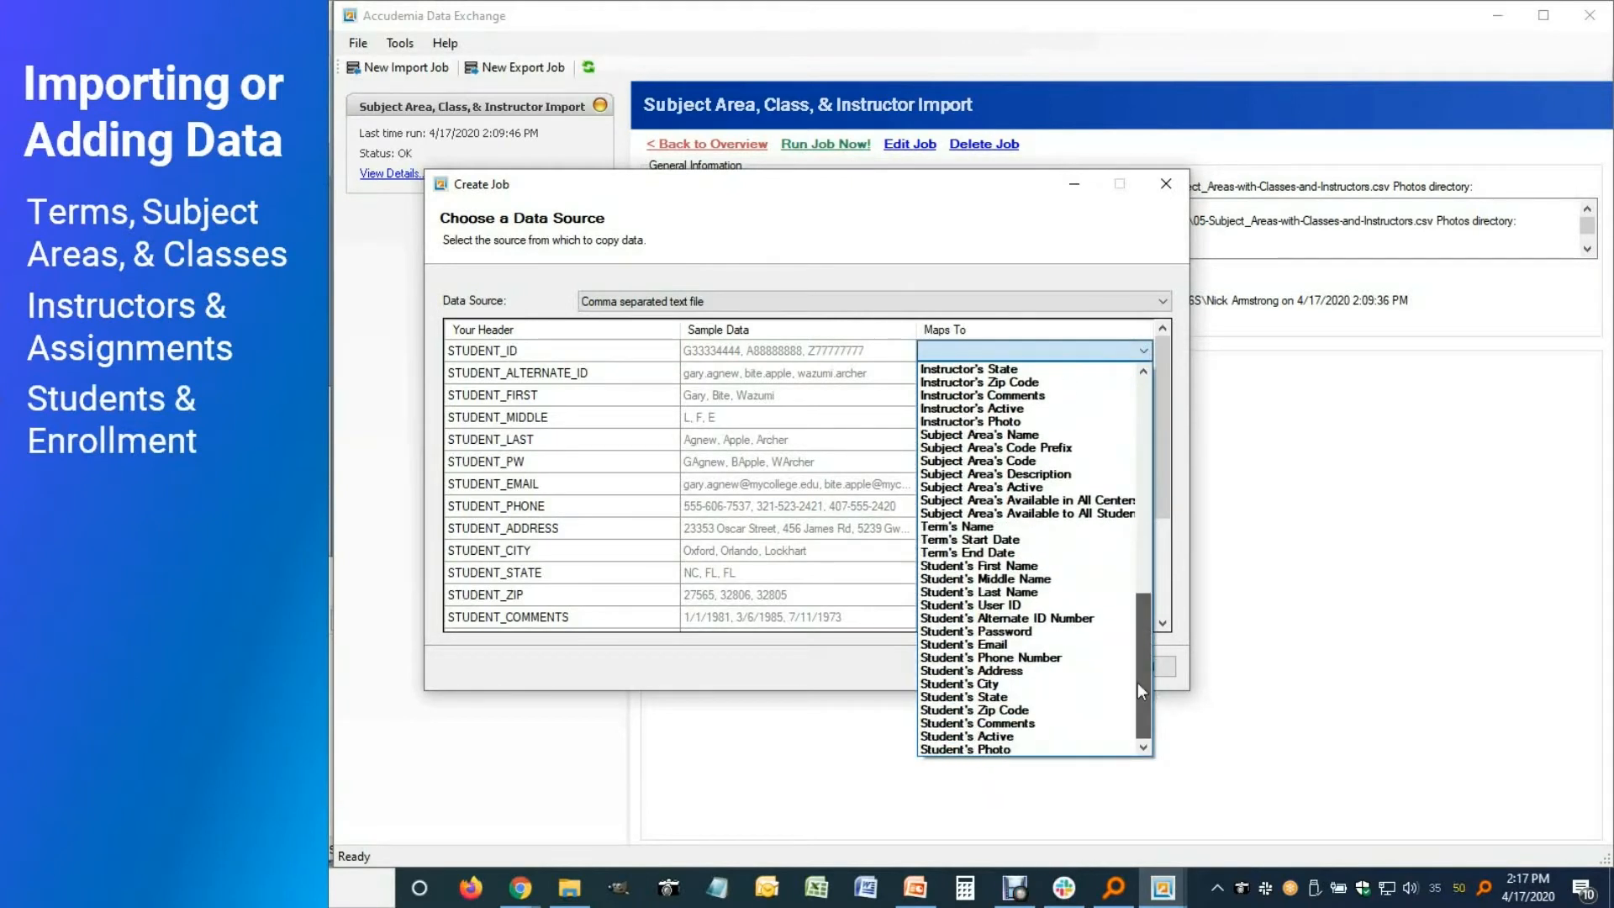
pyautogui.click(1051, 605)
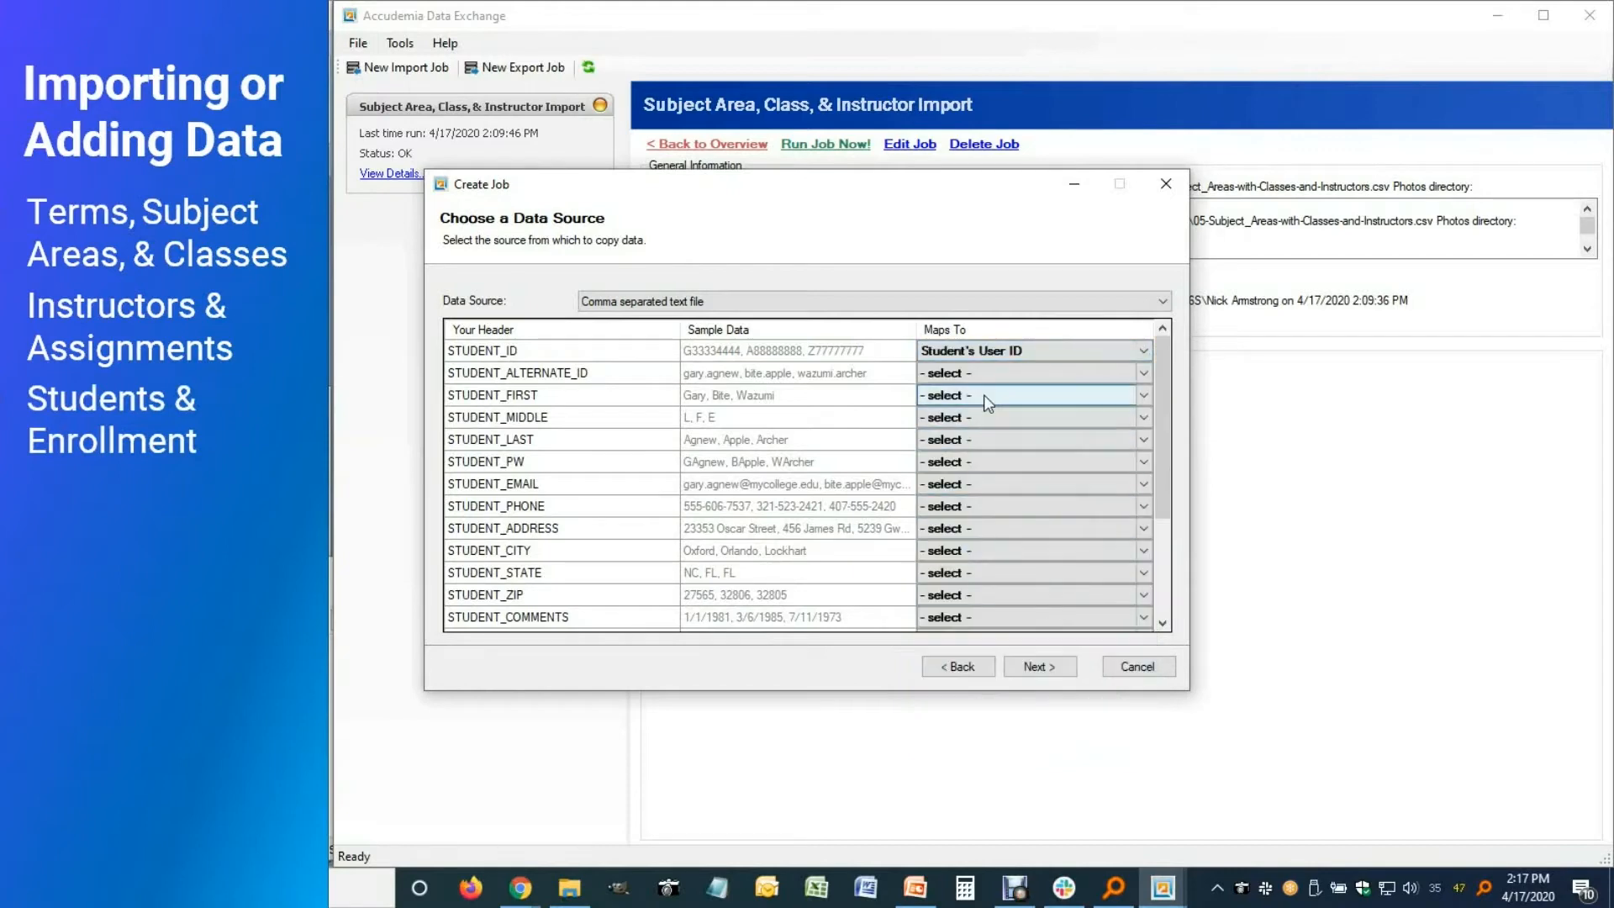
pyautogui.click(1103, 397)
pyautogui.scroll(-10, 1092, 655)
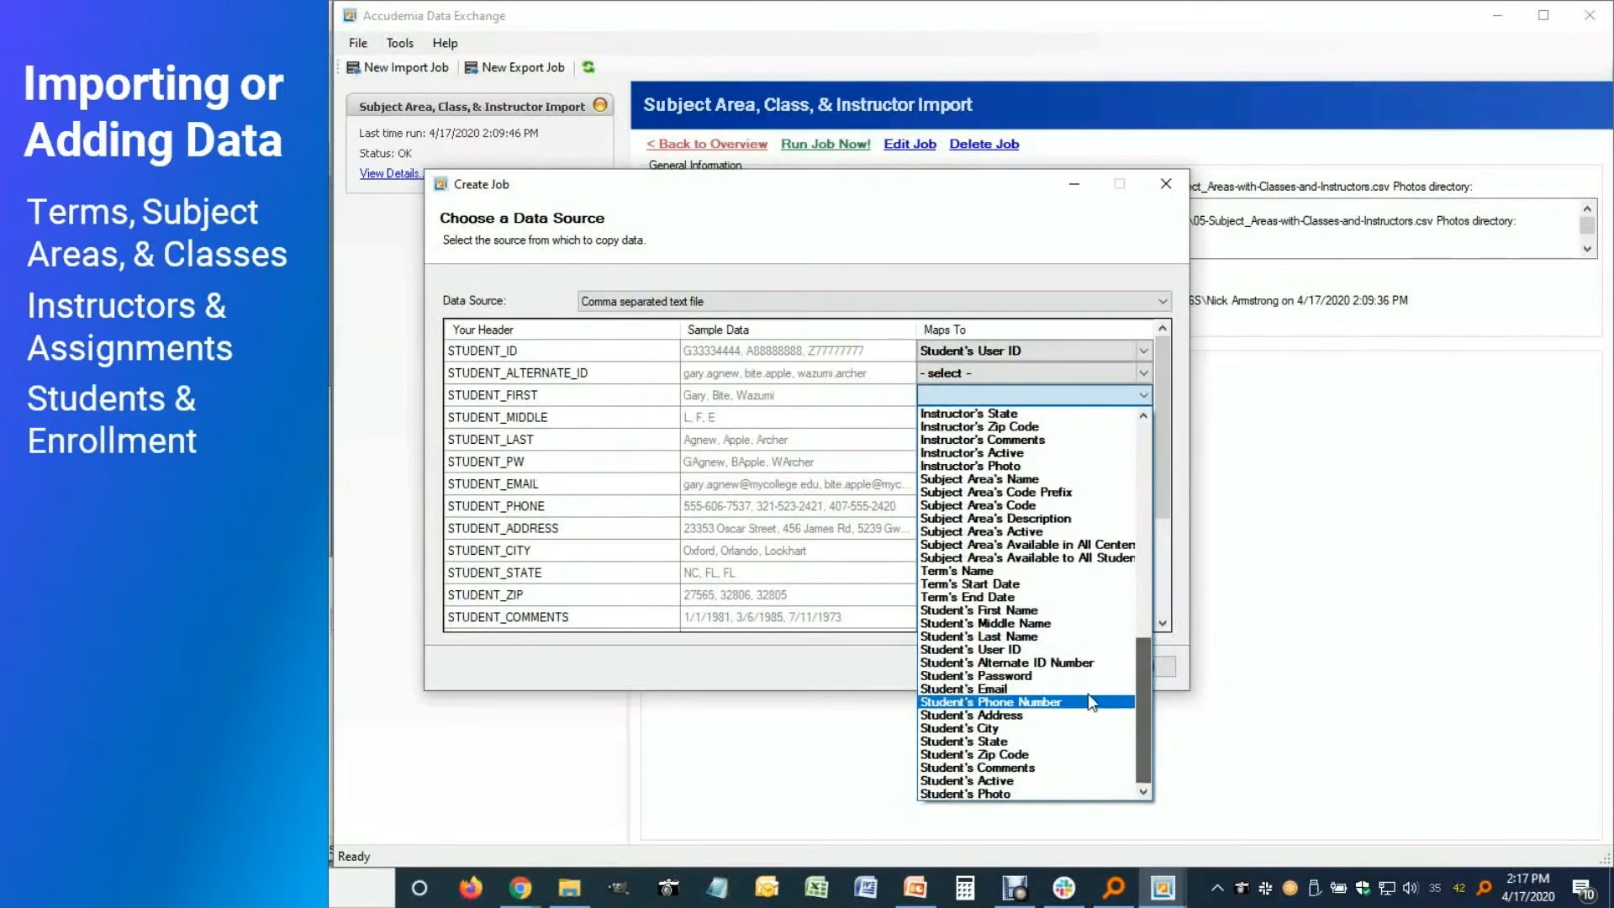
pyautogui.click(1067, 599)
pyautogui.click(1143, 439)
pyautogui.scroll(-10, 1008, 672)
pyautogui.click(1000, 707)
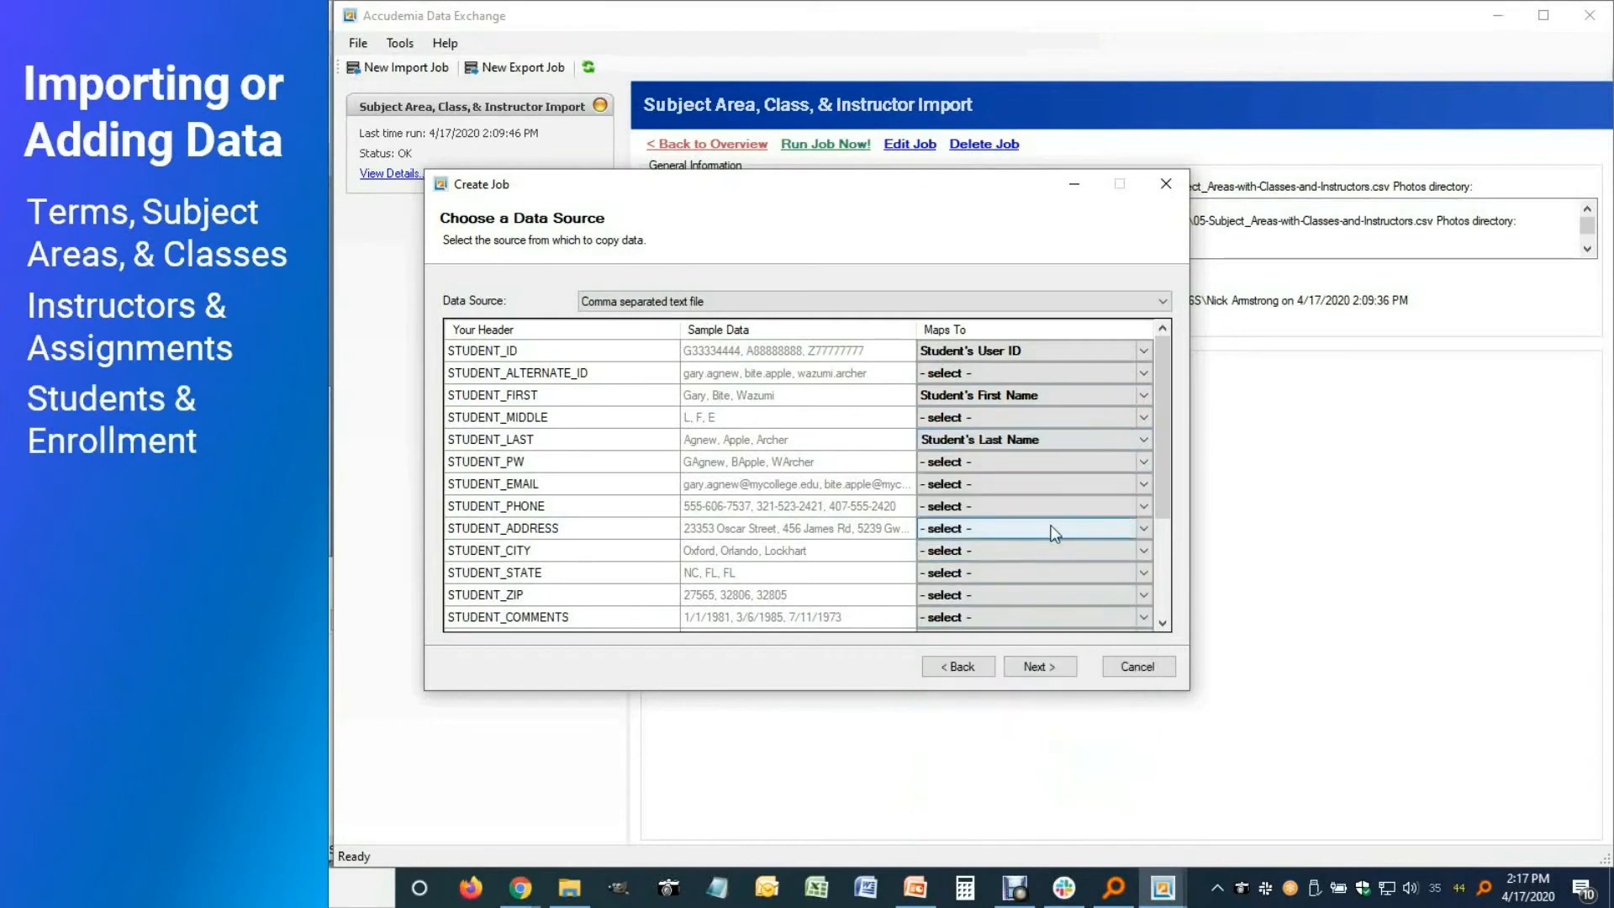
pyautogui.click(1142, 483)
pyautogui.scroll(-10, 1048, 744)
pyautogui.click(975, 778)
pyautogui.click(1164, 523)
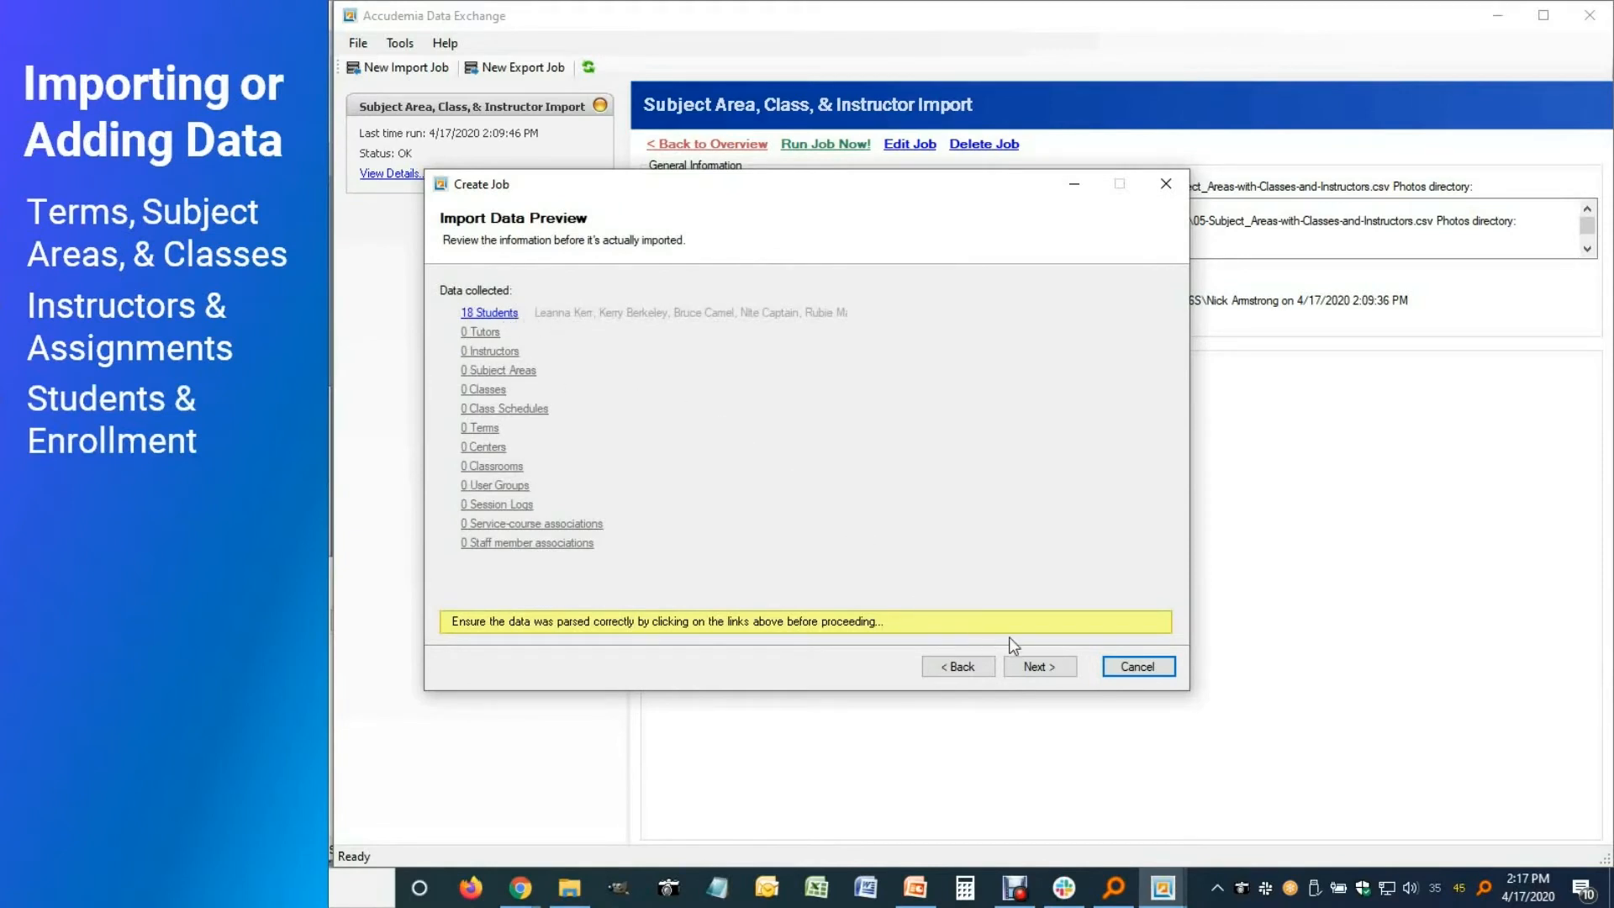
# Enable inactivating students not imported, and map STUDENT_ACTIVE to Student's Active
pyautogui.click(1037, 663)
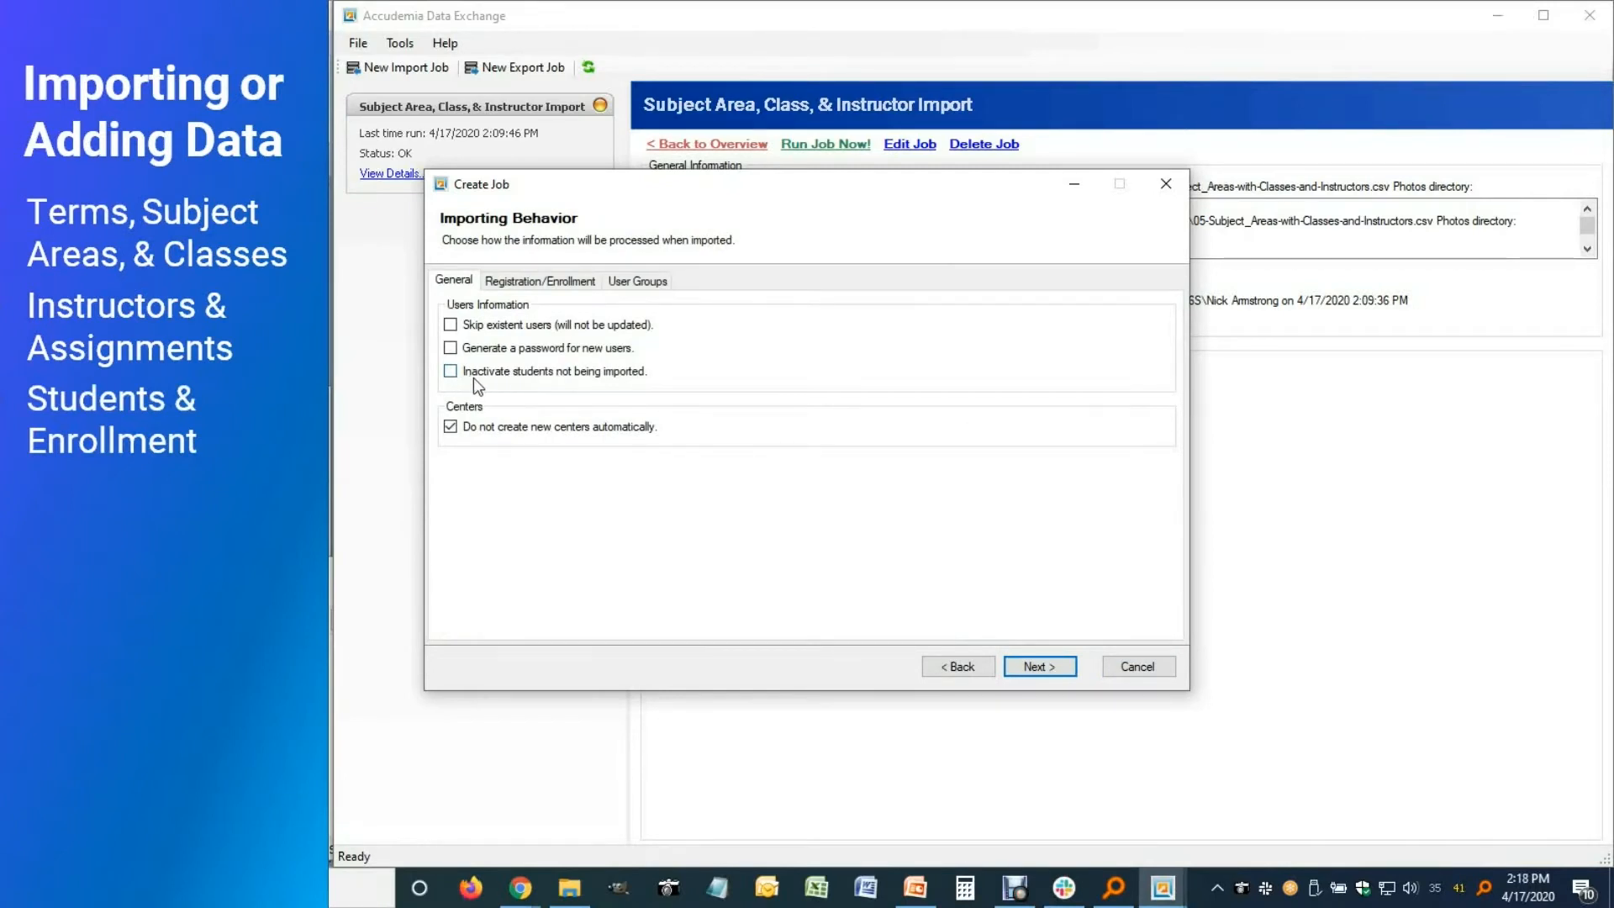
pyautogui.click(451, 373)
pyautogui.click(959, 667)
pyautogui.click(959, 666)
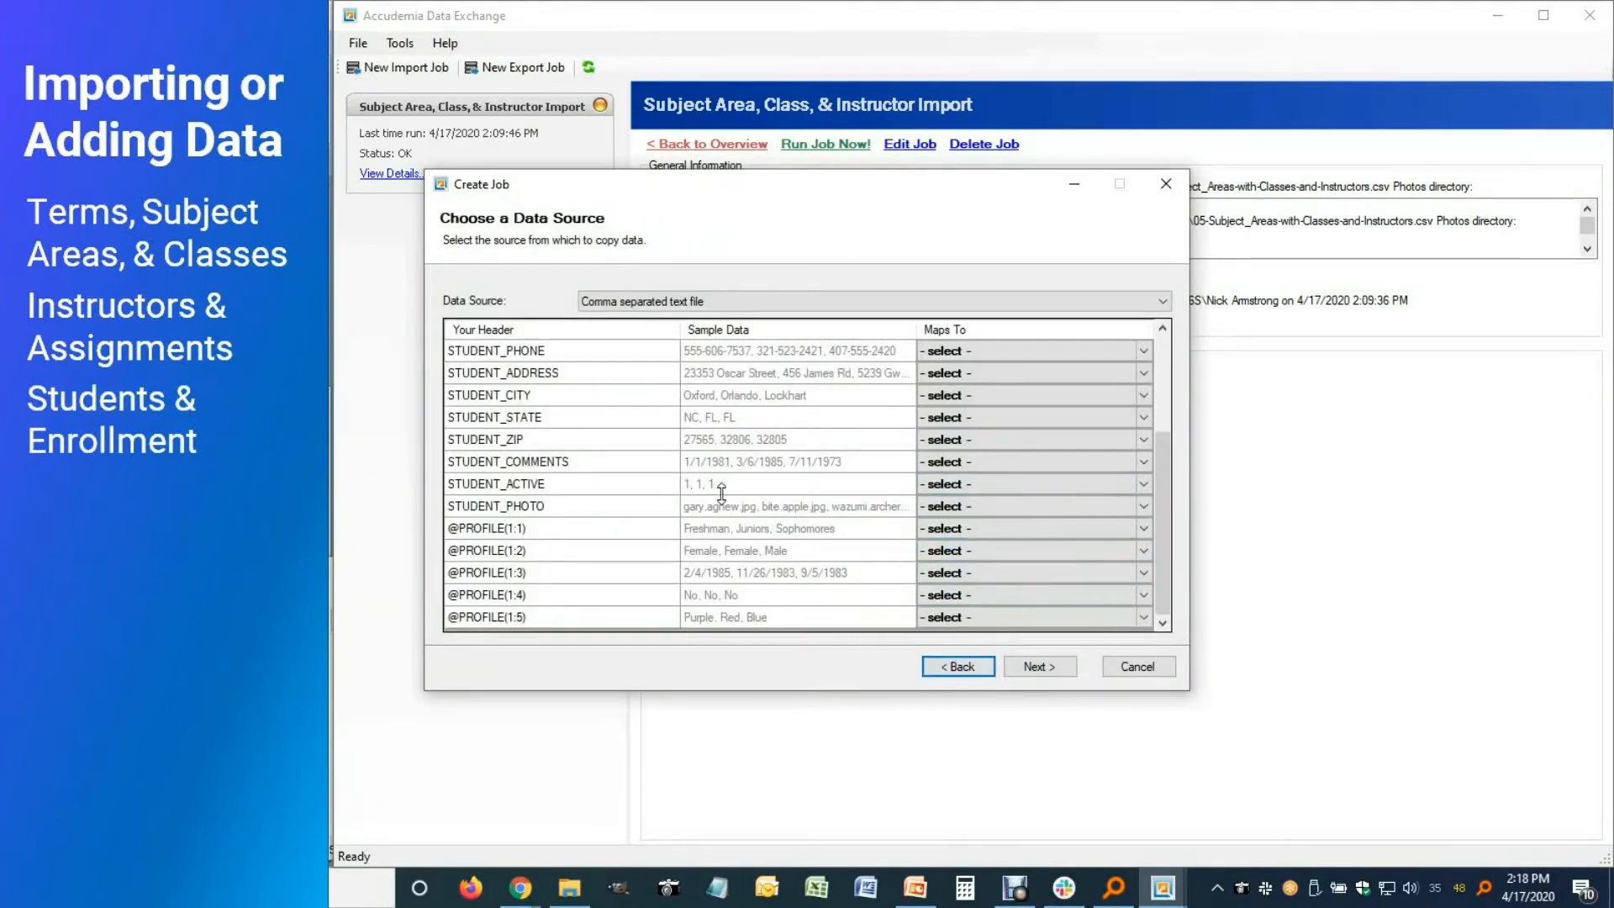
pyautogui.click(1145, 483)
pyautogui.moveTo(1150, 541); pyautogui.dragTo(1143, 780)
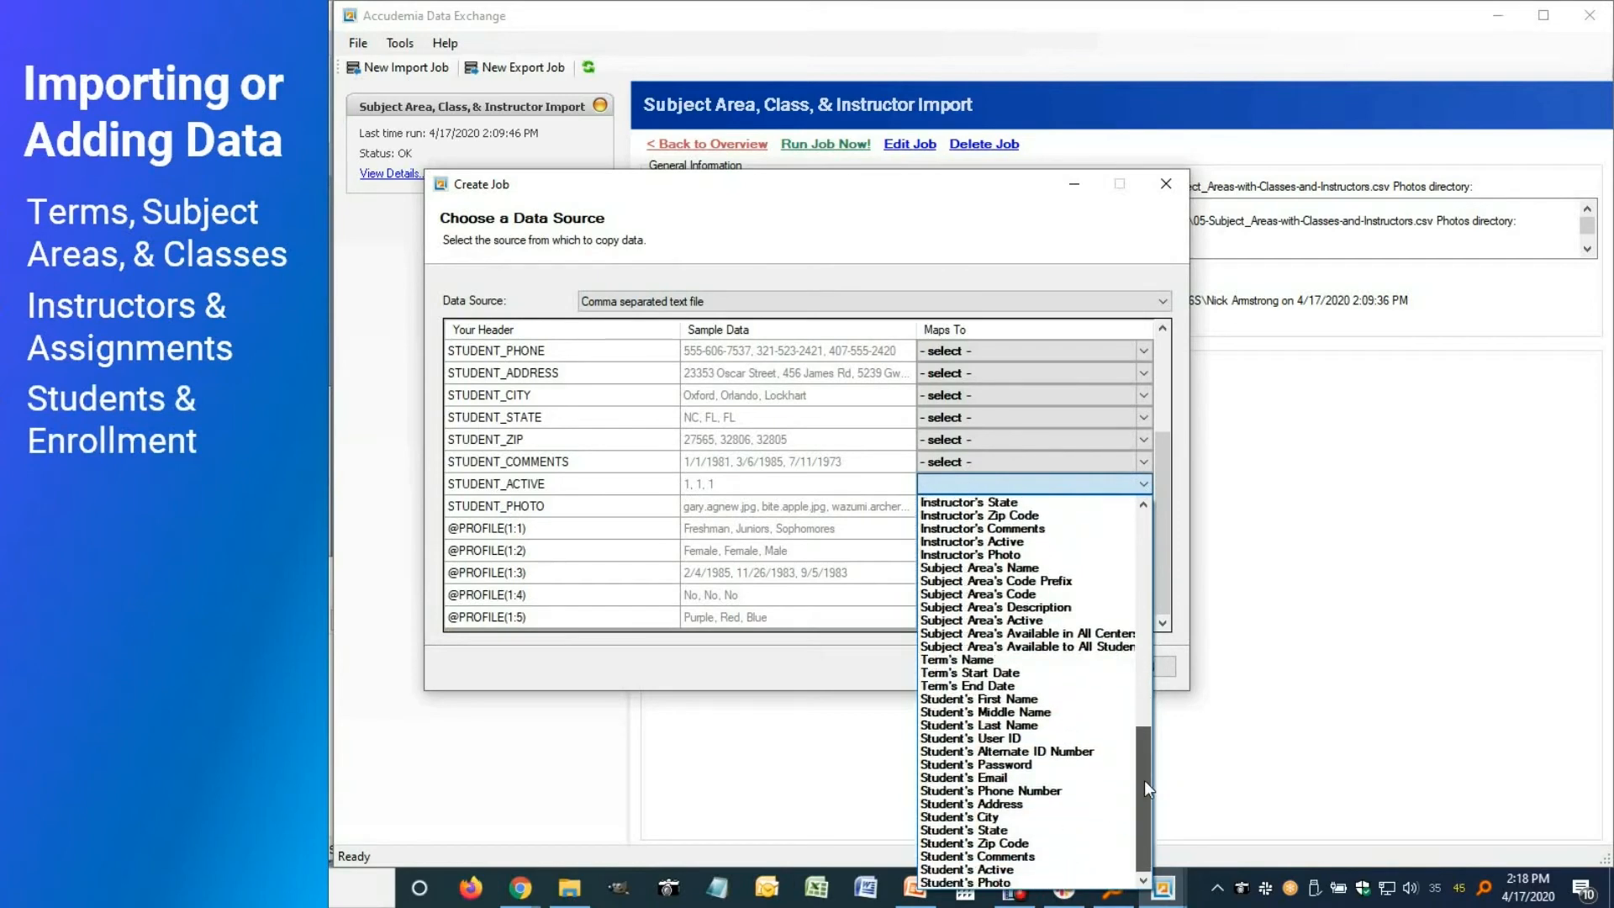
pyautogui.click(997, 871)
# Name the job 'Student Informatoin Import' and save it
pyautogui.click(1031, 667)
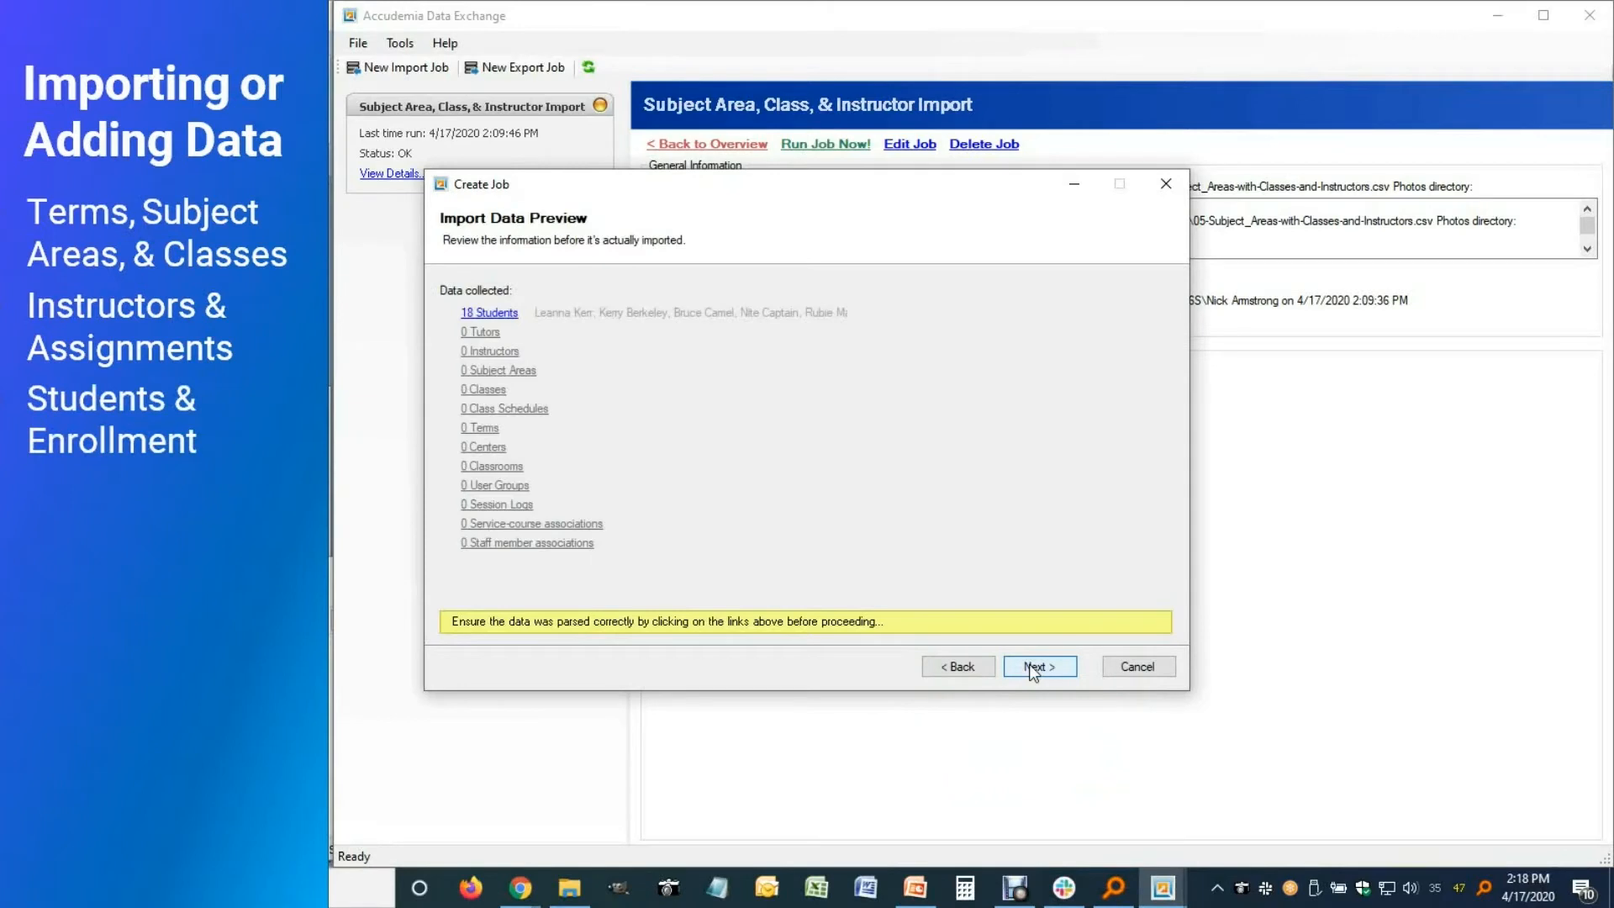
pyautogui.click(1029, 664)
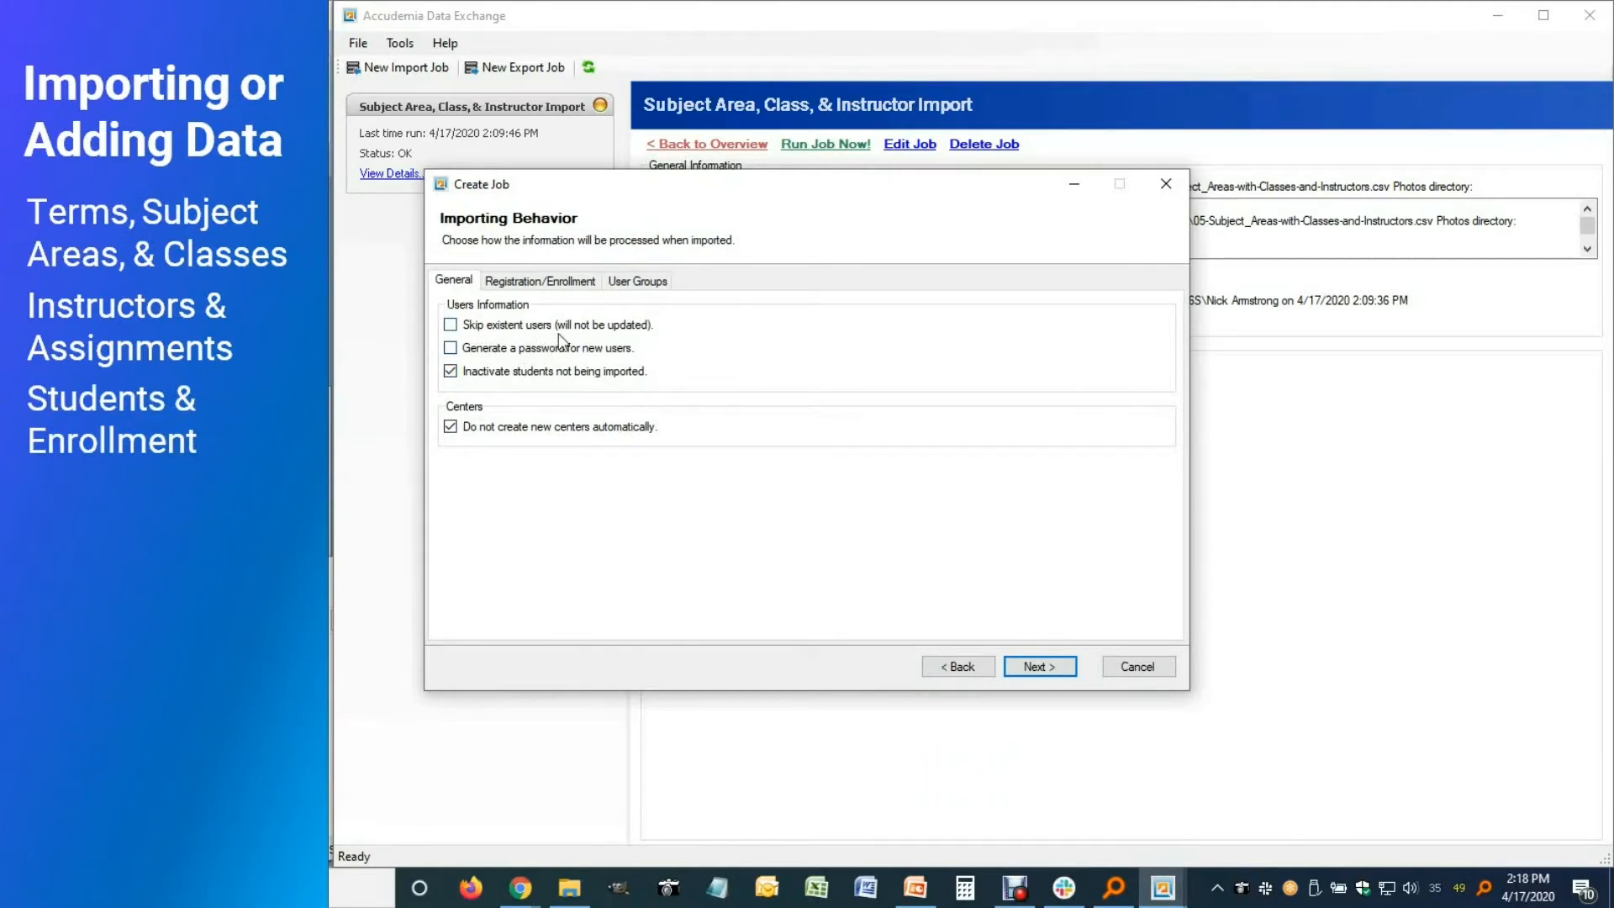
pyautogui.click(1032, 674)
pyautogui.write('Stude')
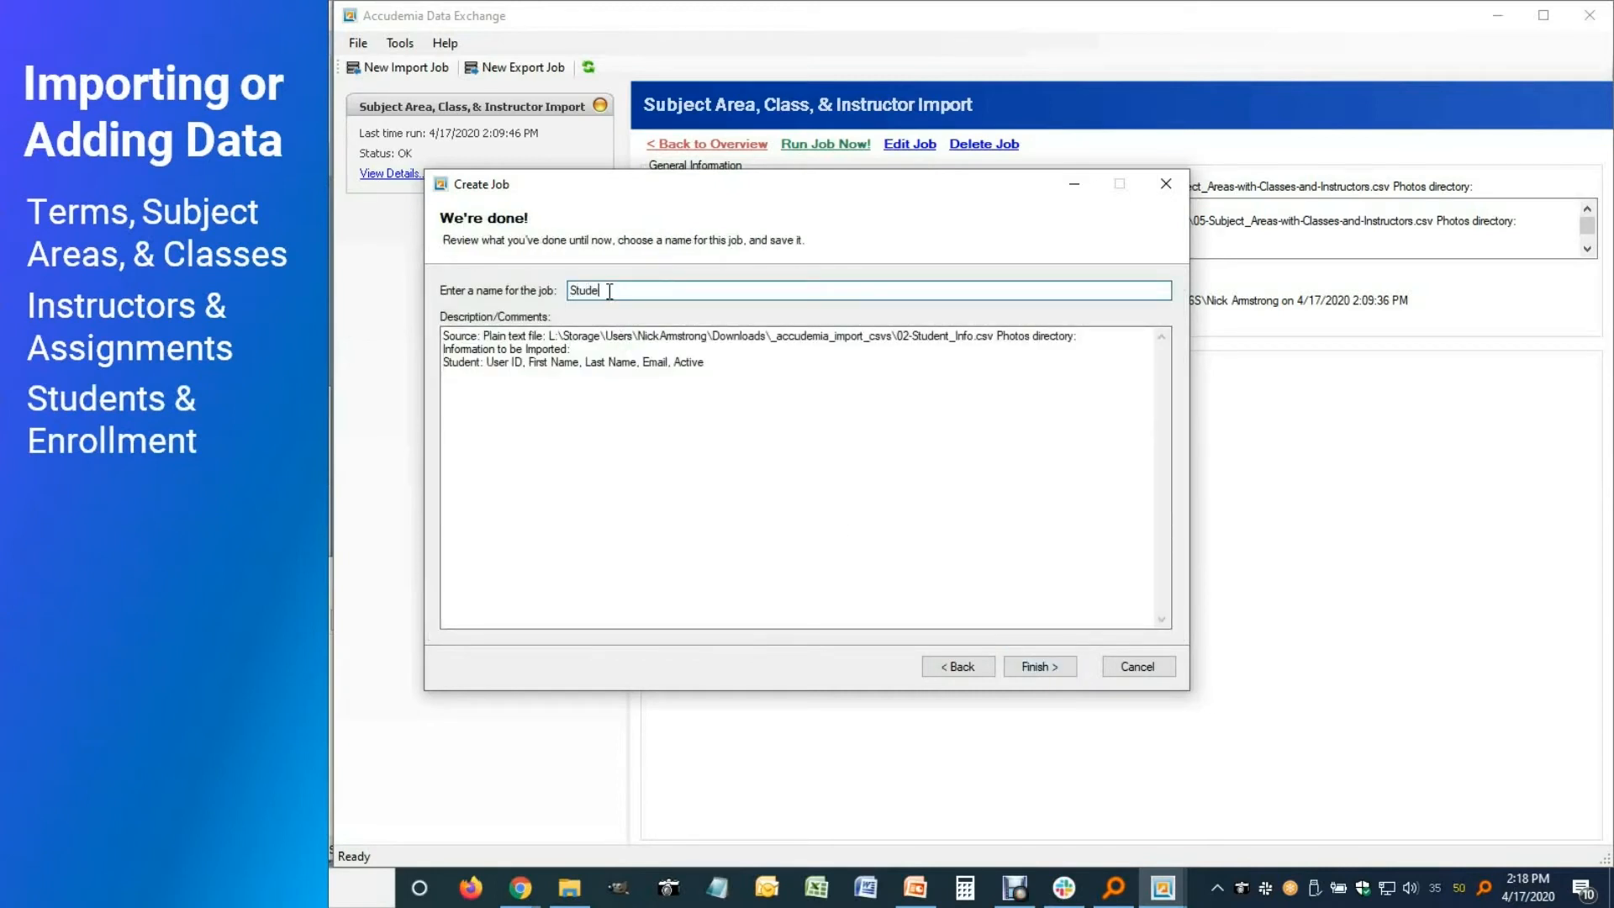
pyautogui.write('nt Informatoin Import')
pyautogui.click(1057, 669)
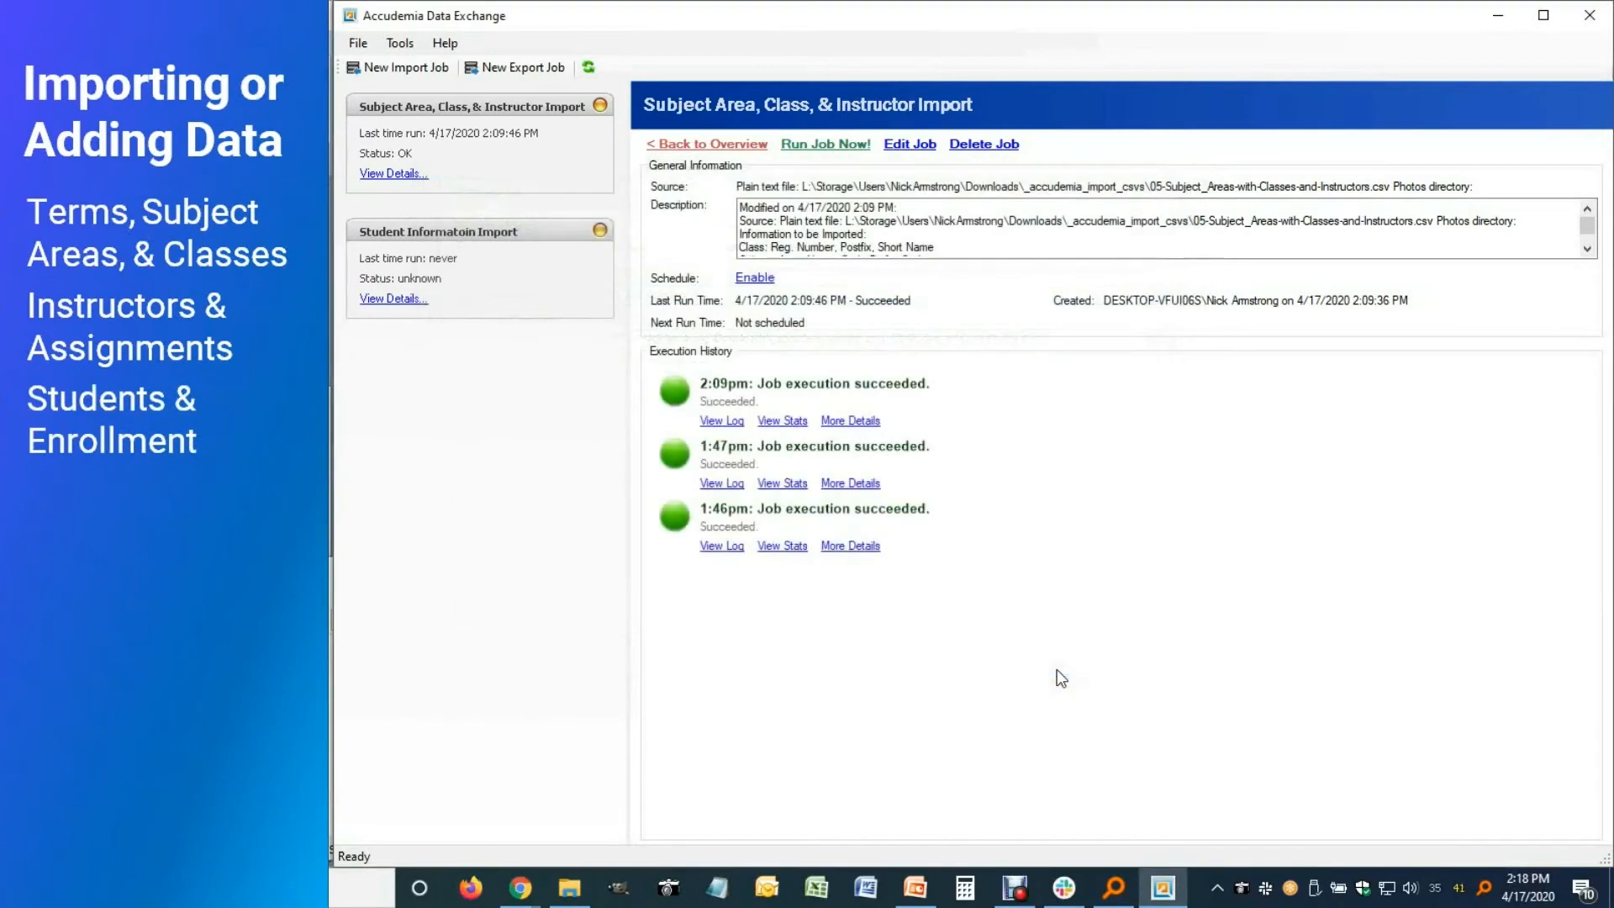
# Run the Student Informatoin Import job from its details view, then return to the Accudemia site
pyautogui.click(389, 301)
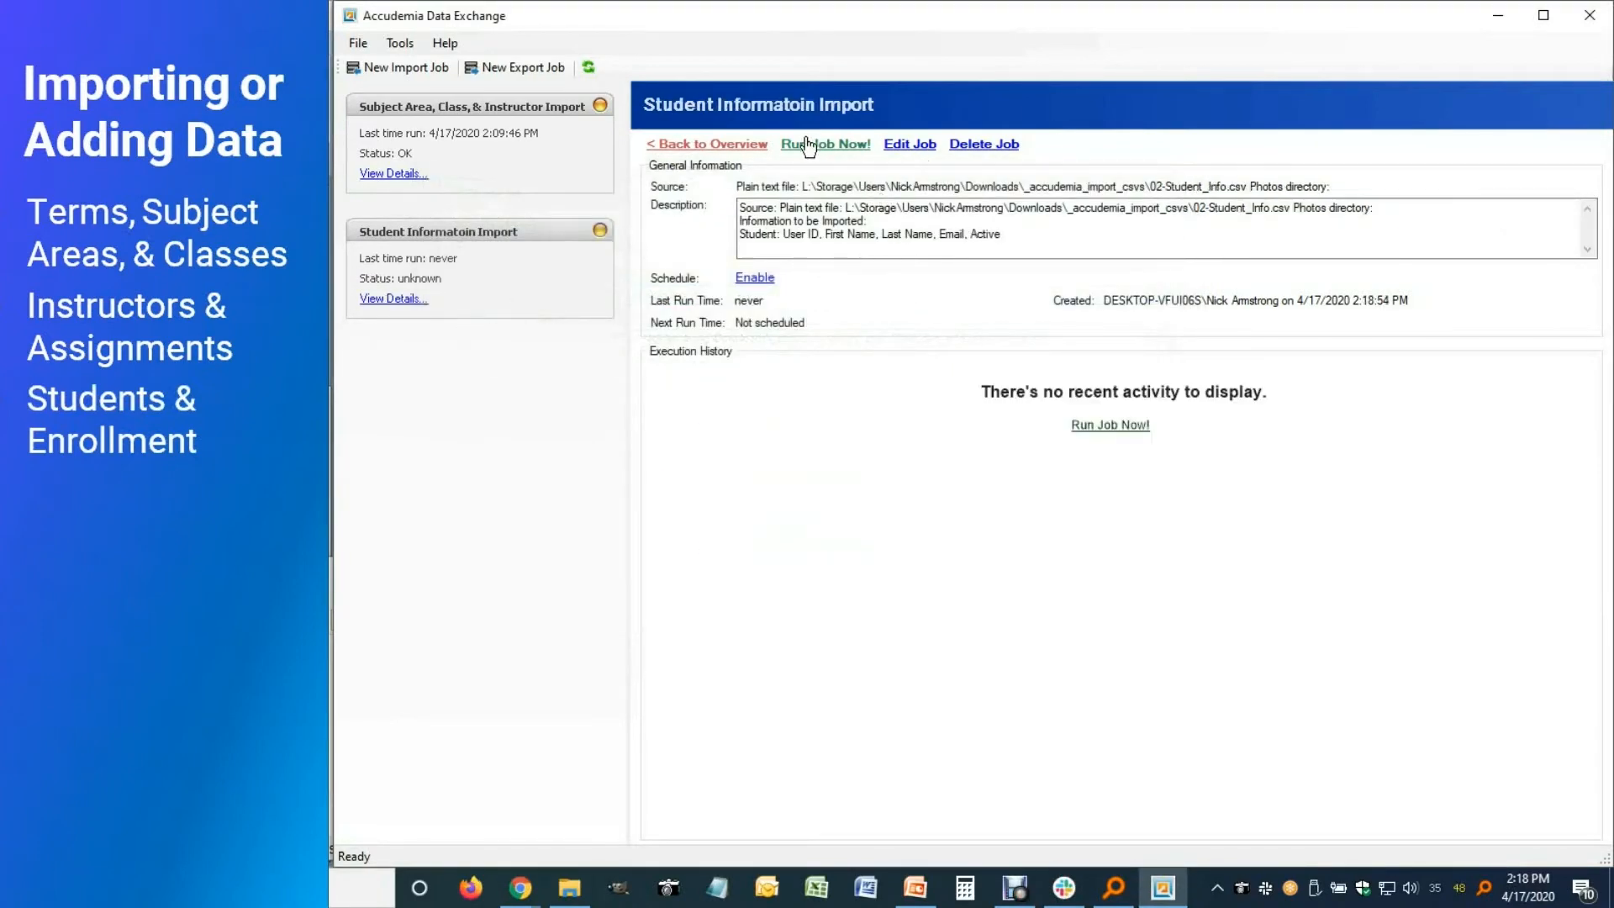
pyautogui.click(813, 150)
pyautogui.click(854, 516)
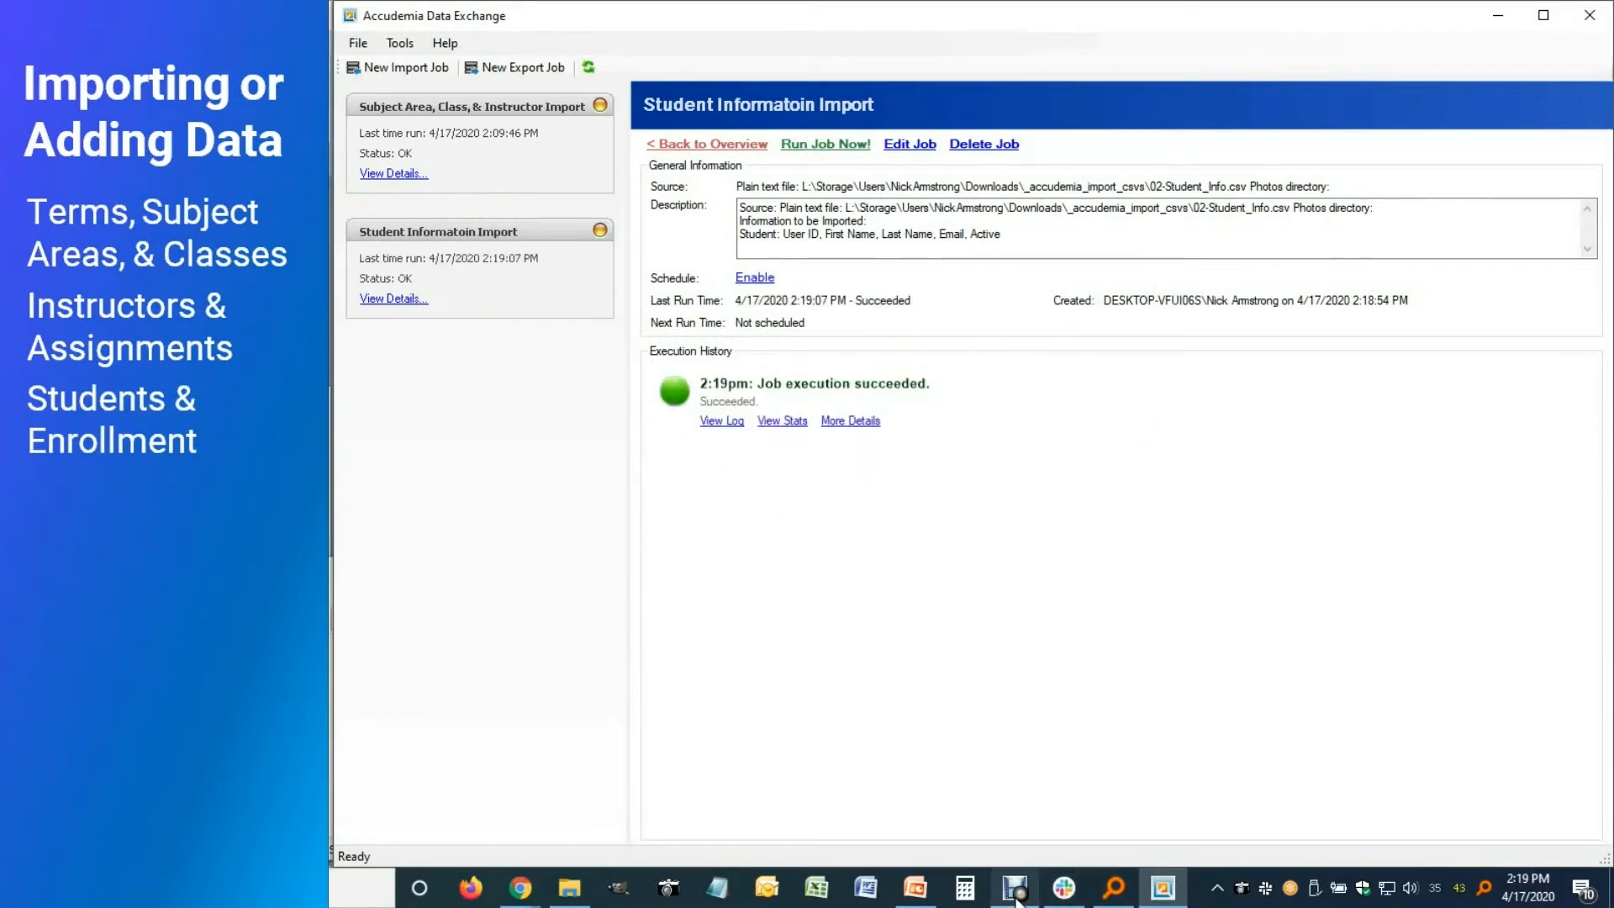
pyautogui.click(516, 889)
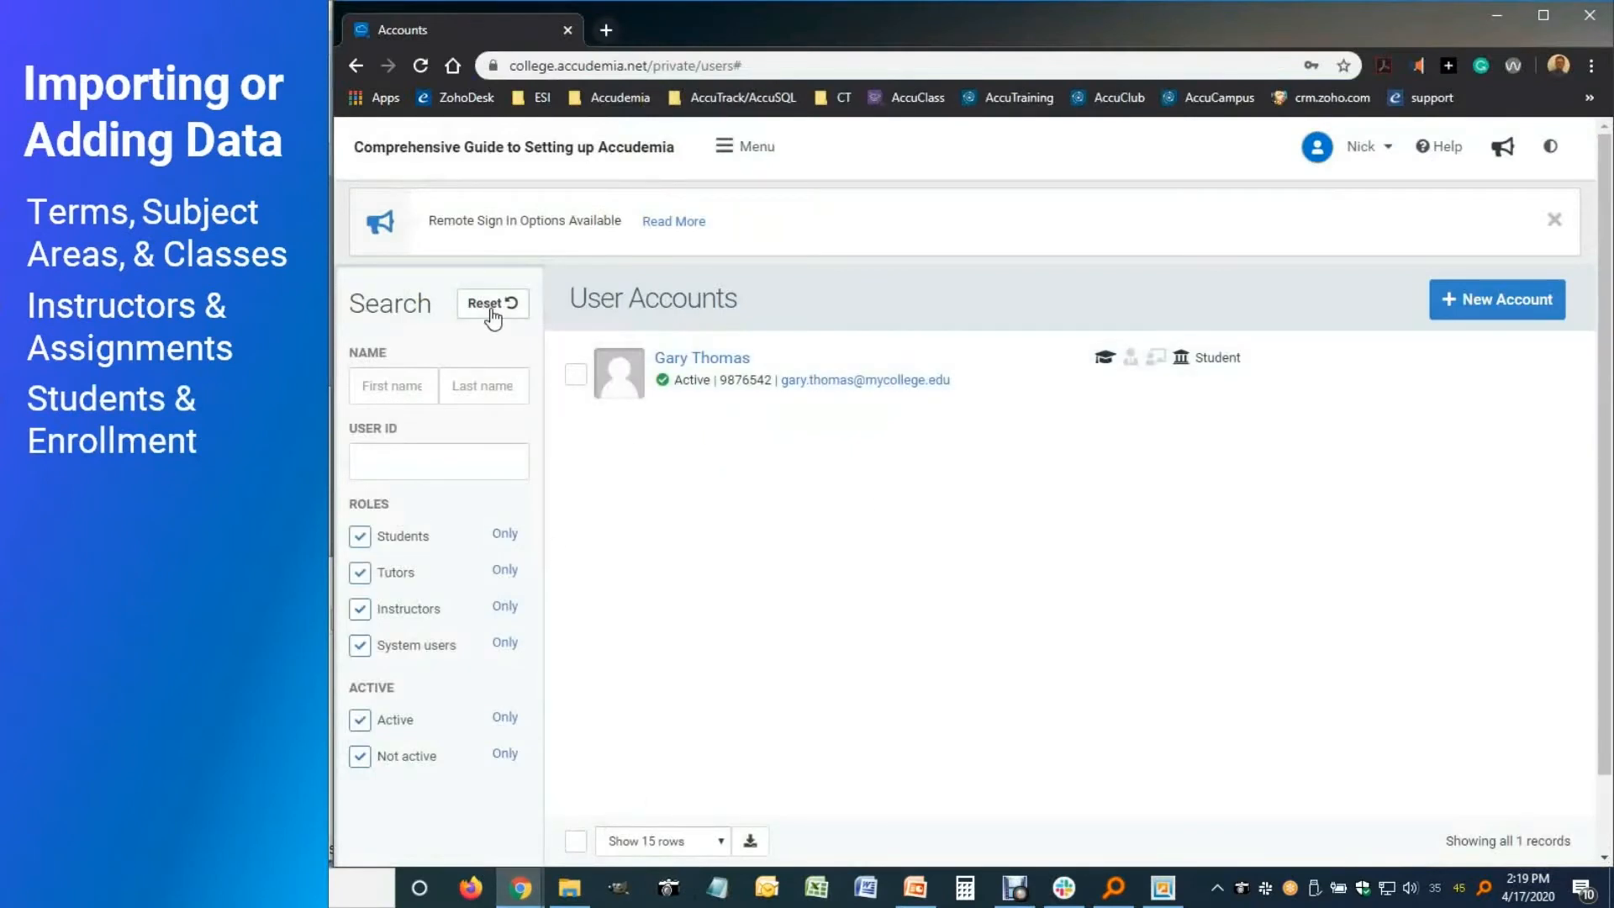
# Filter User Accounts to students only and check an imported student's enrollments
pyautogui.click(493, 306)
pyautogui.click(505, 534)
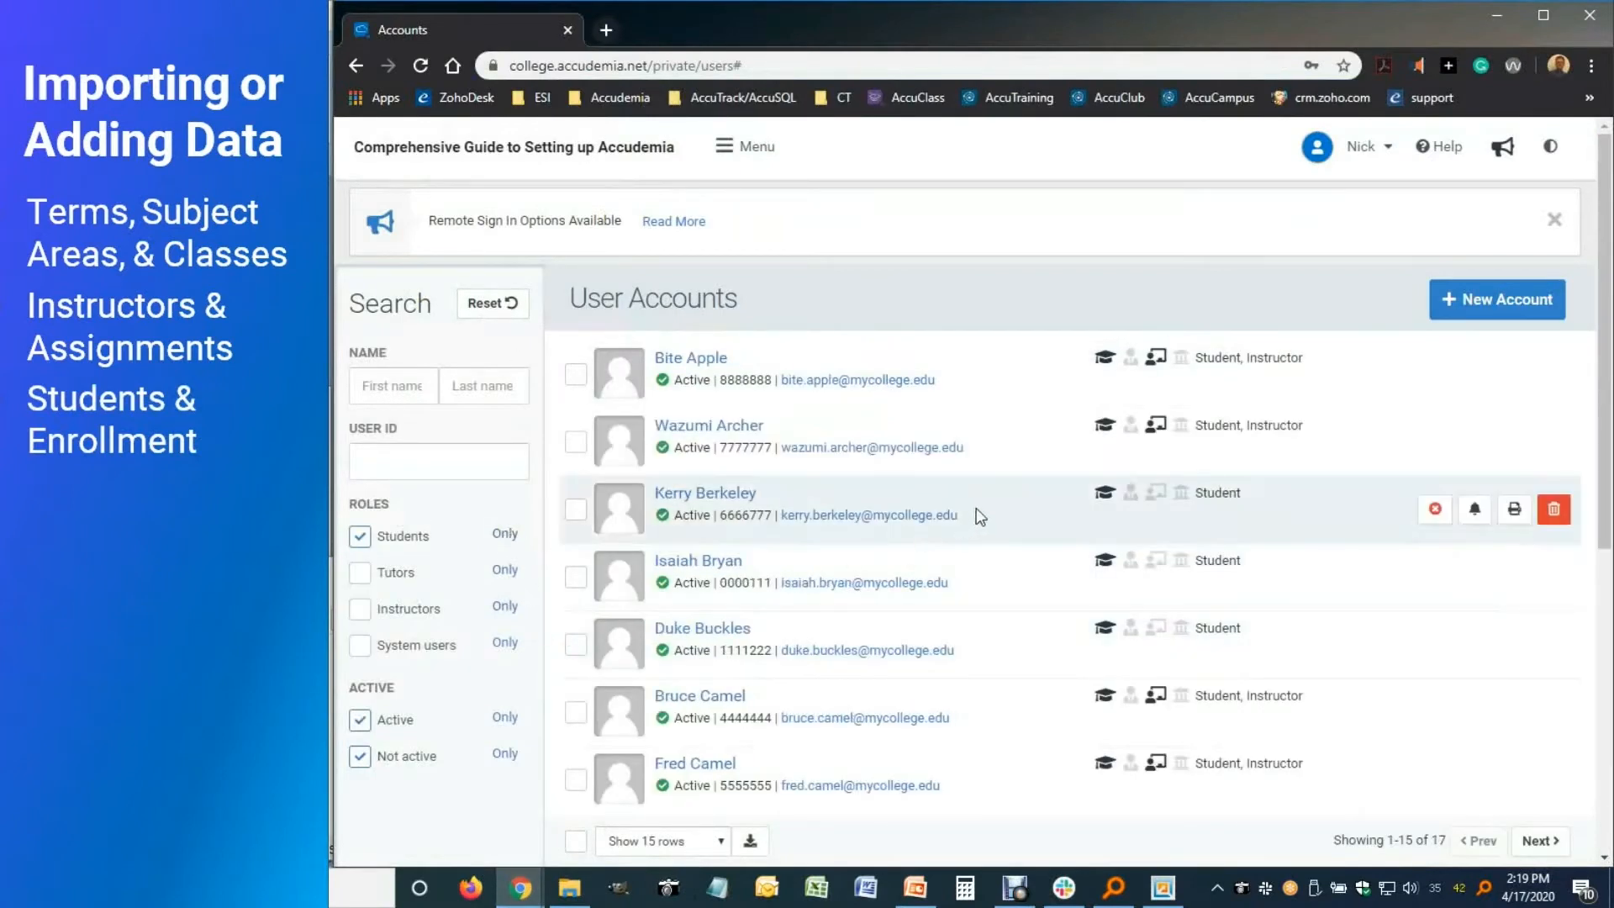
pyautogui.scroll(-3, 738, 710)
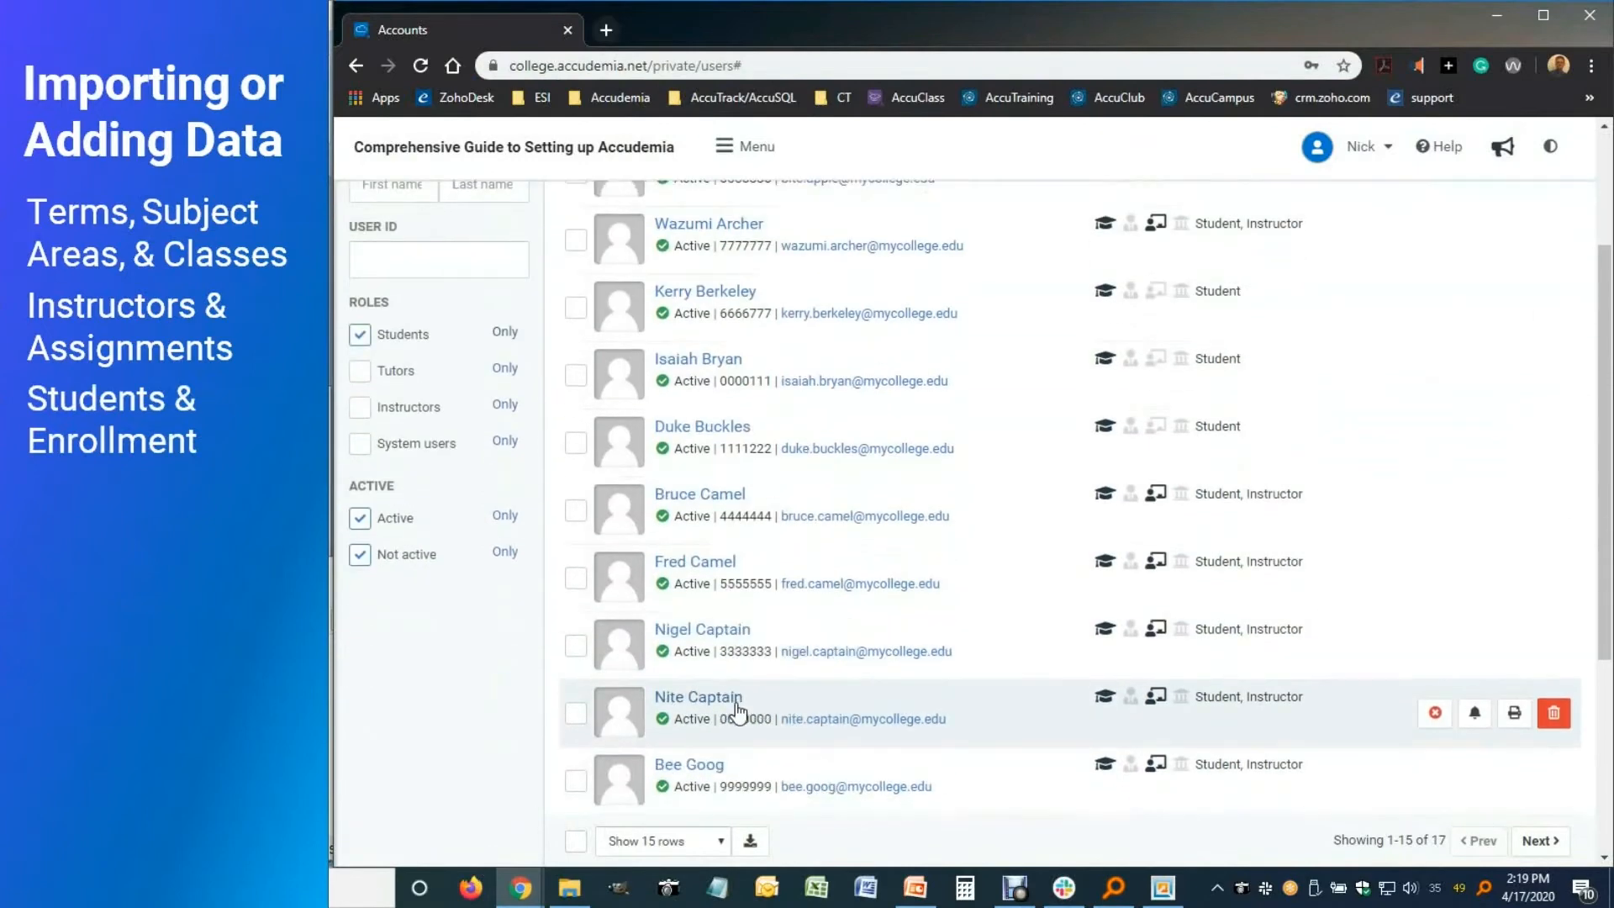
pyautogui.scroll(-5, 738, 710)
pyautogui.scroll(8, 765, 613)
pyautogui.click(712, 435)
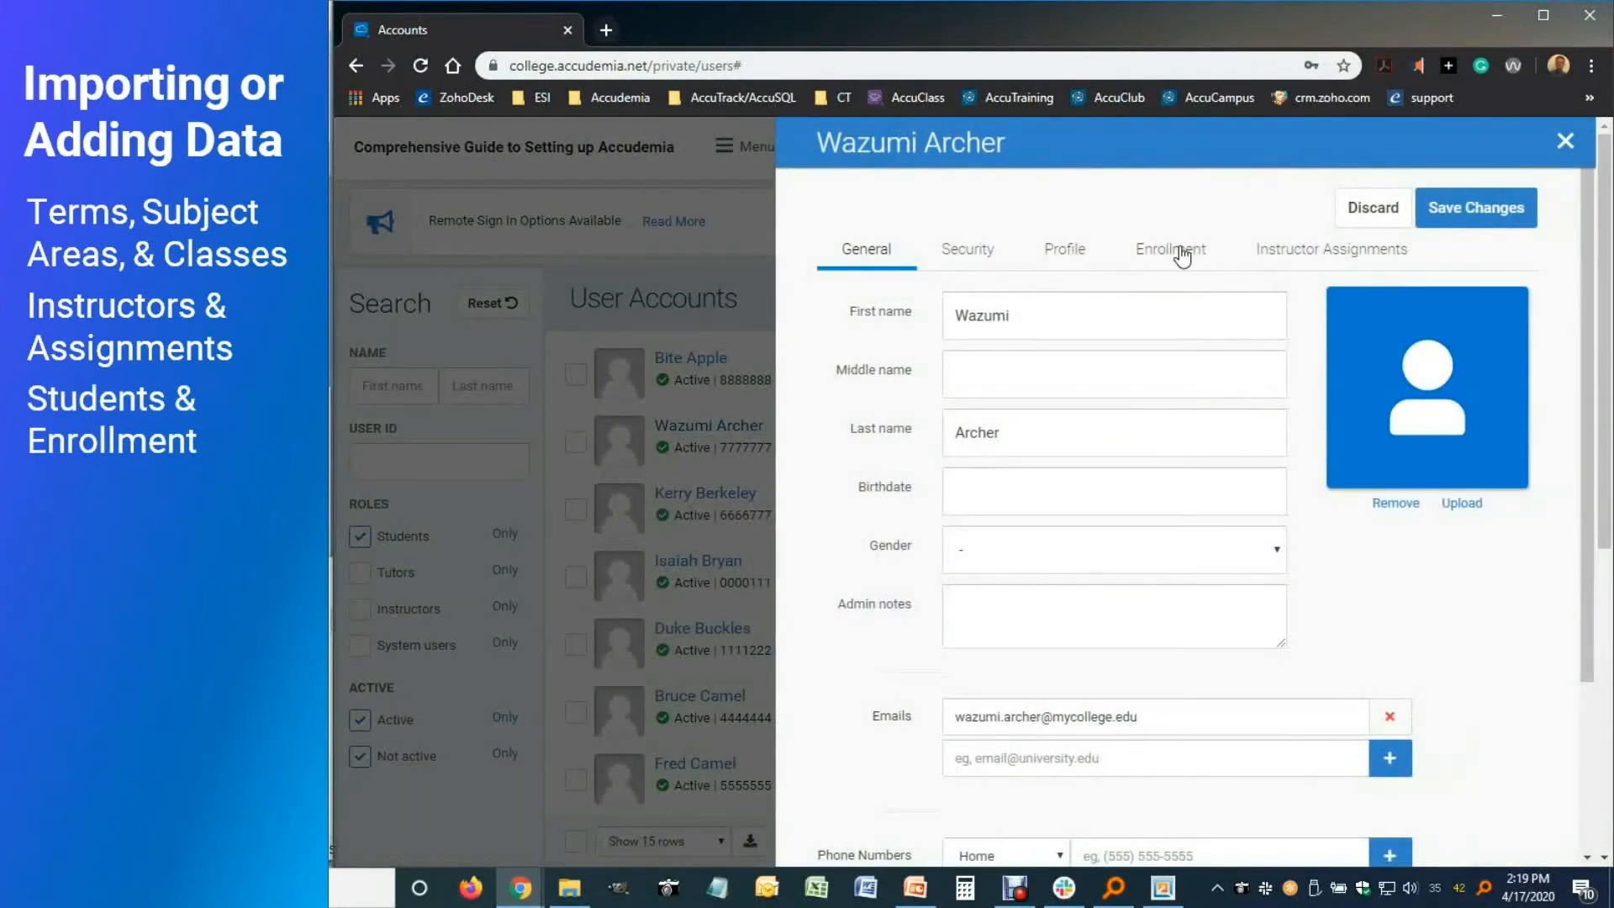
pyautogui.click(1182, 256)
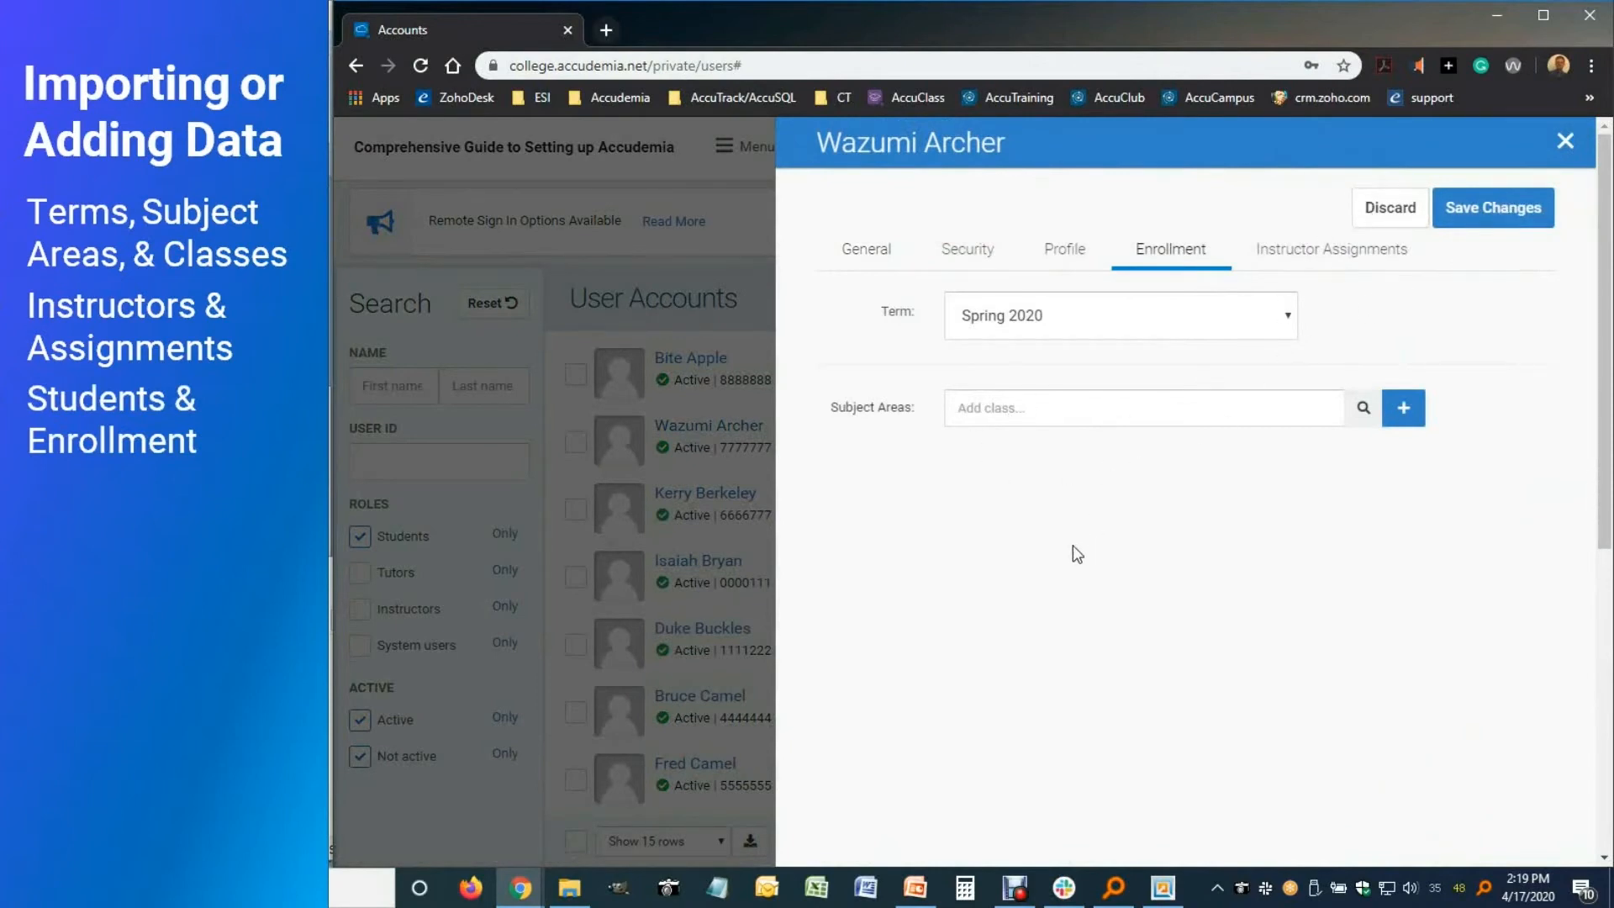
# Open 07-Student_Enrollment-in-Classes.csv from the import folder in Excel
pyautogui.click(571, 887)
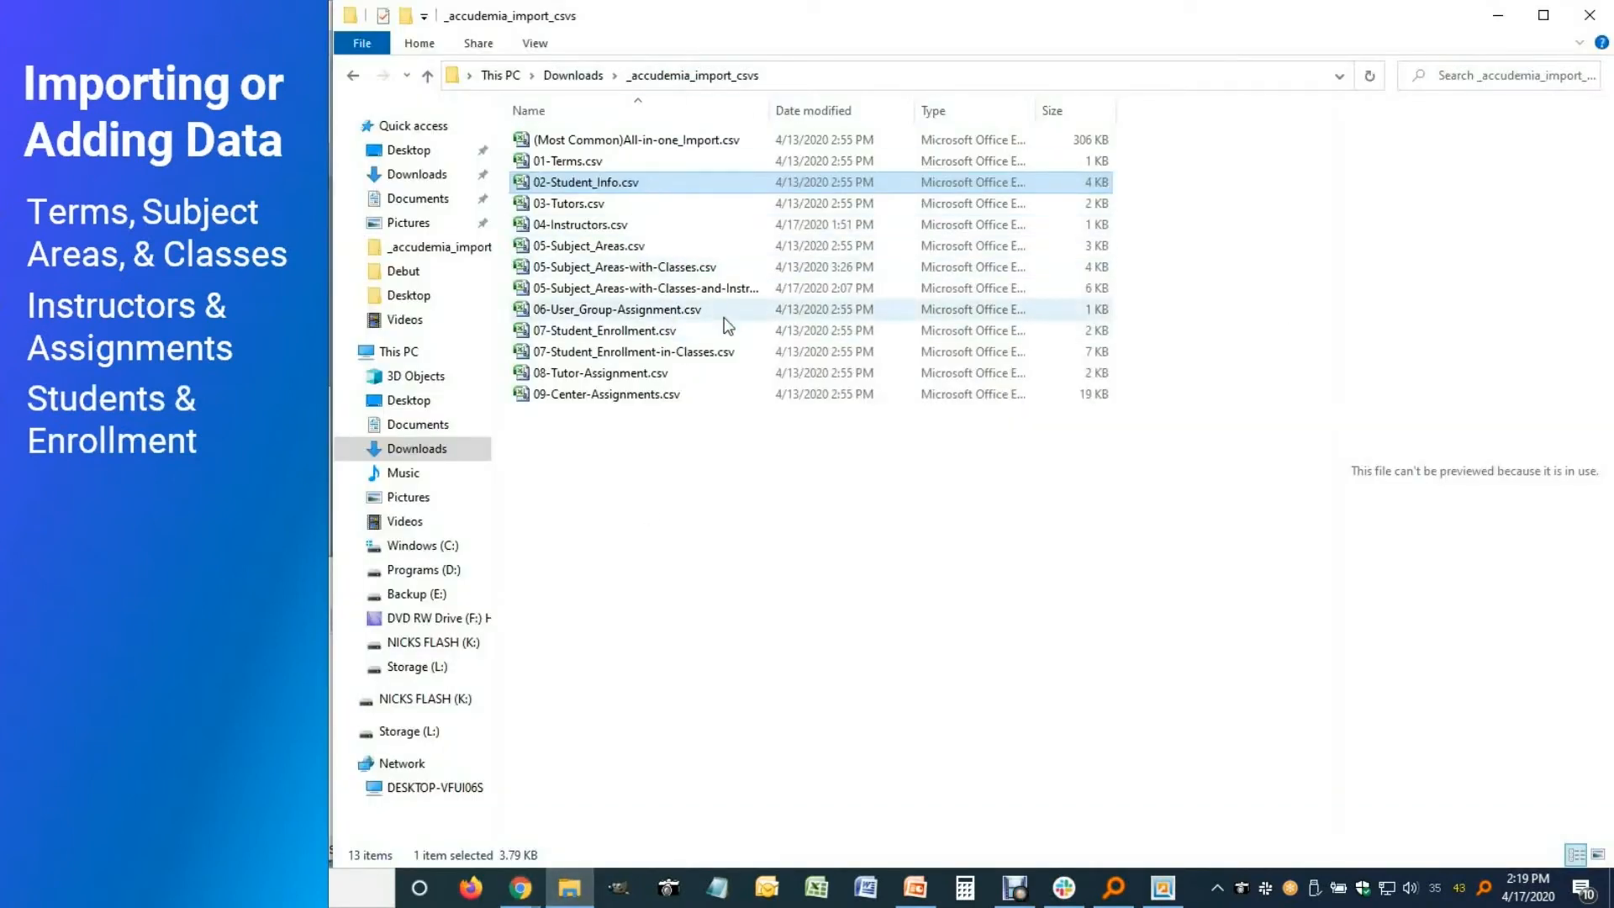
pyautogui.click(626, 354)
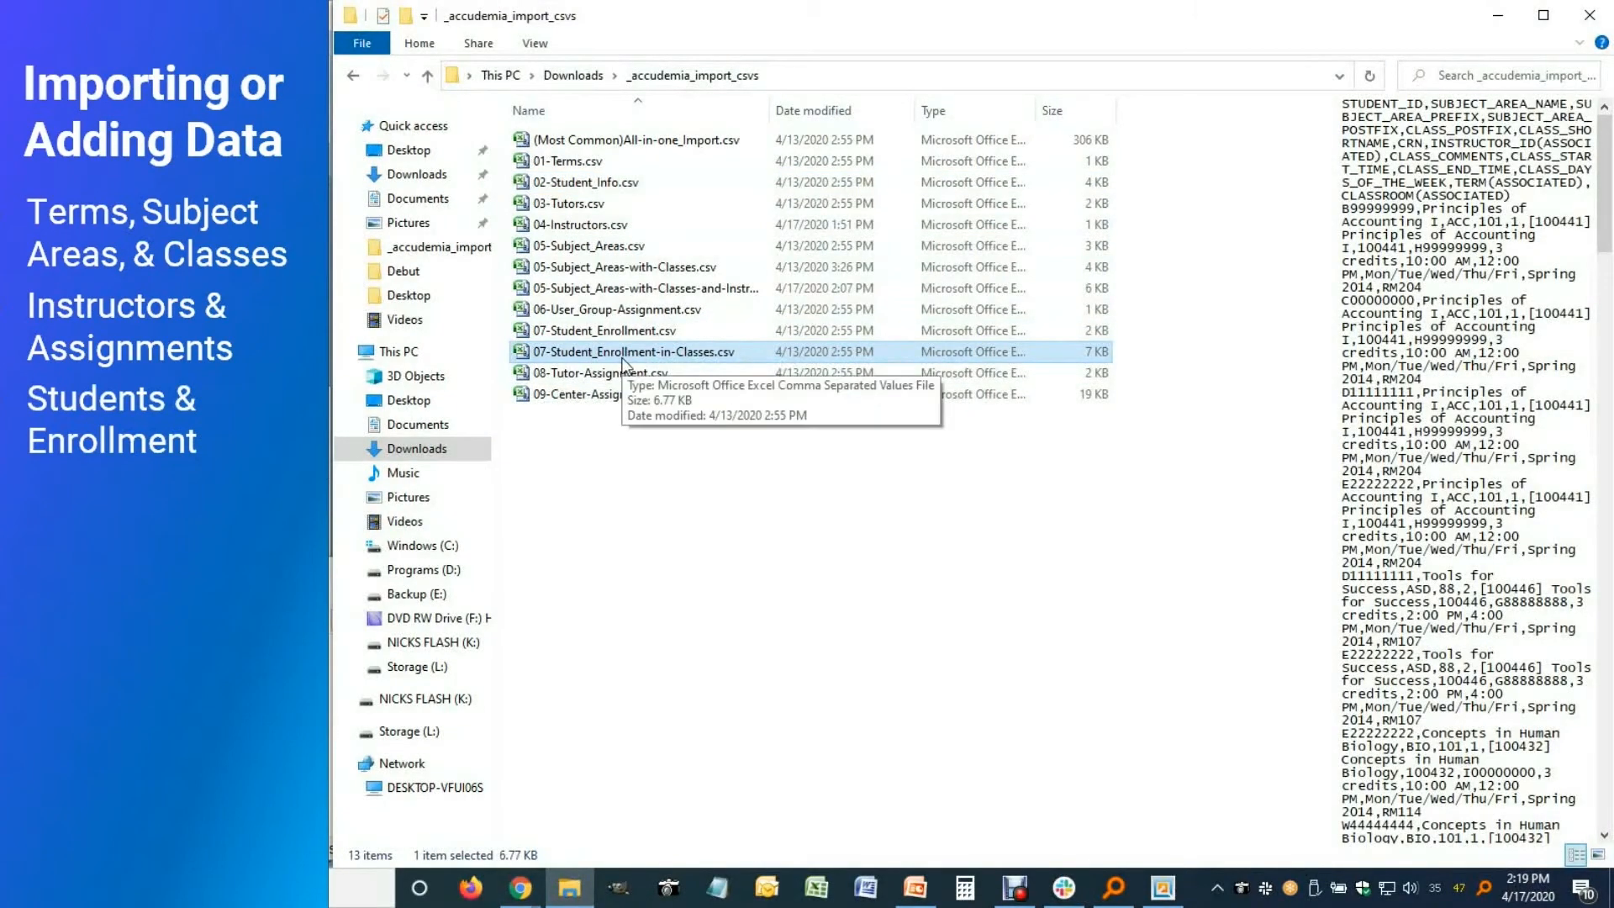
pyautogui.doubleClick(623, 358)
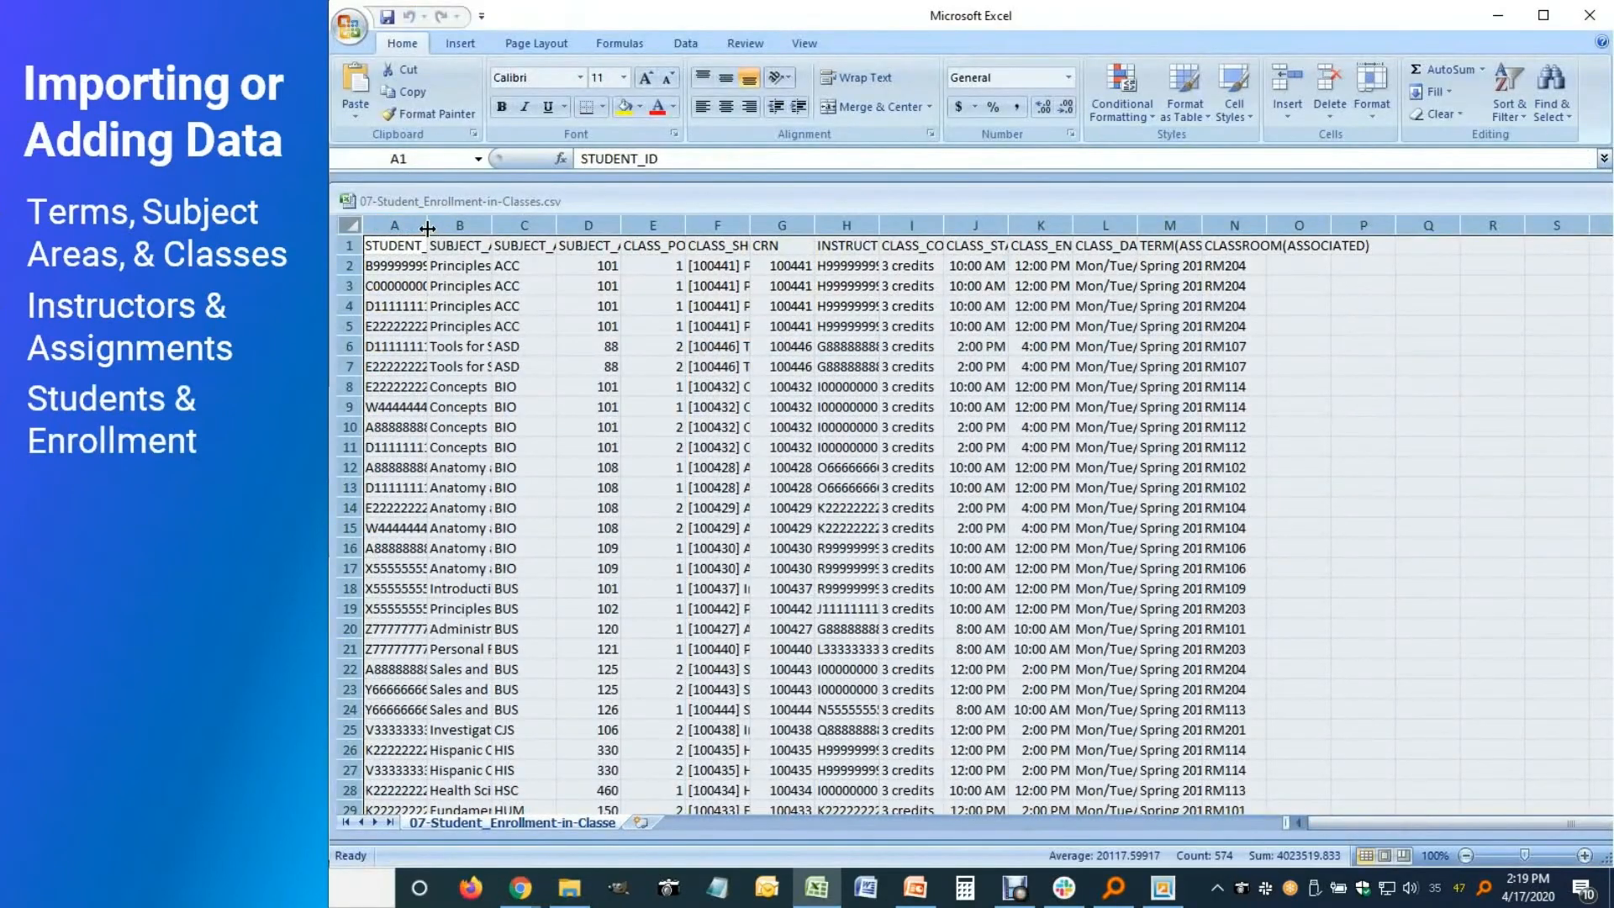
# Autofit the enrollment columns and look through the STUDENT_ID to schedule columns
pyautogui.doubleClick(427, 228)
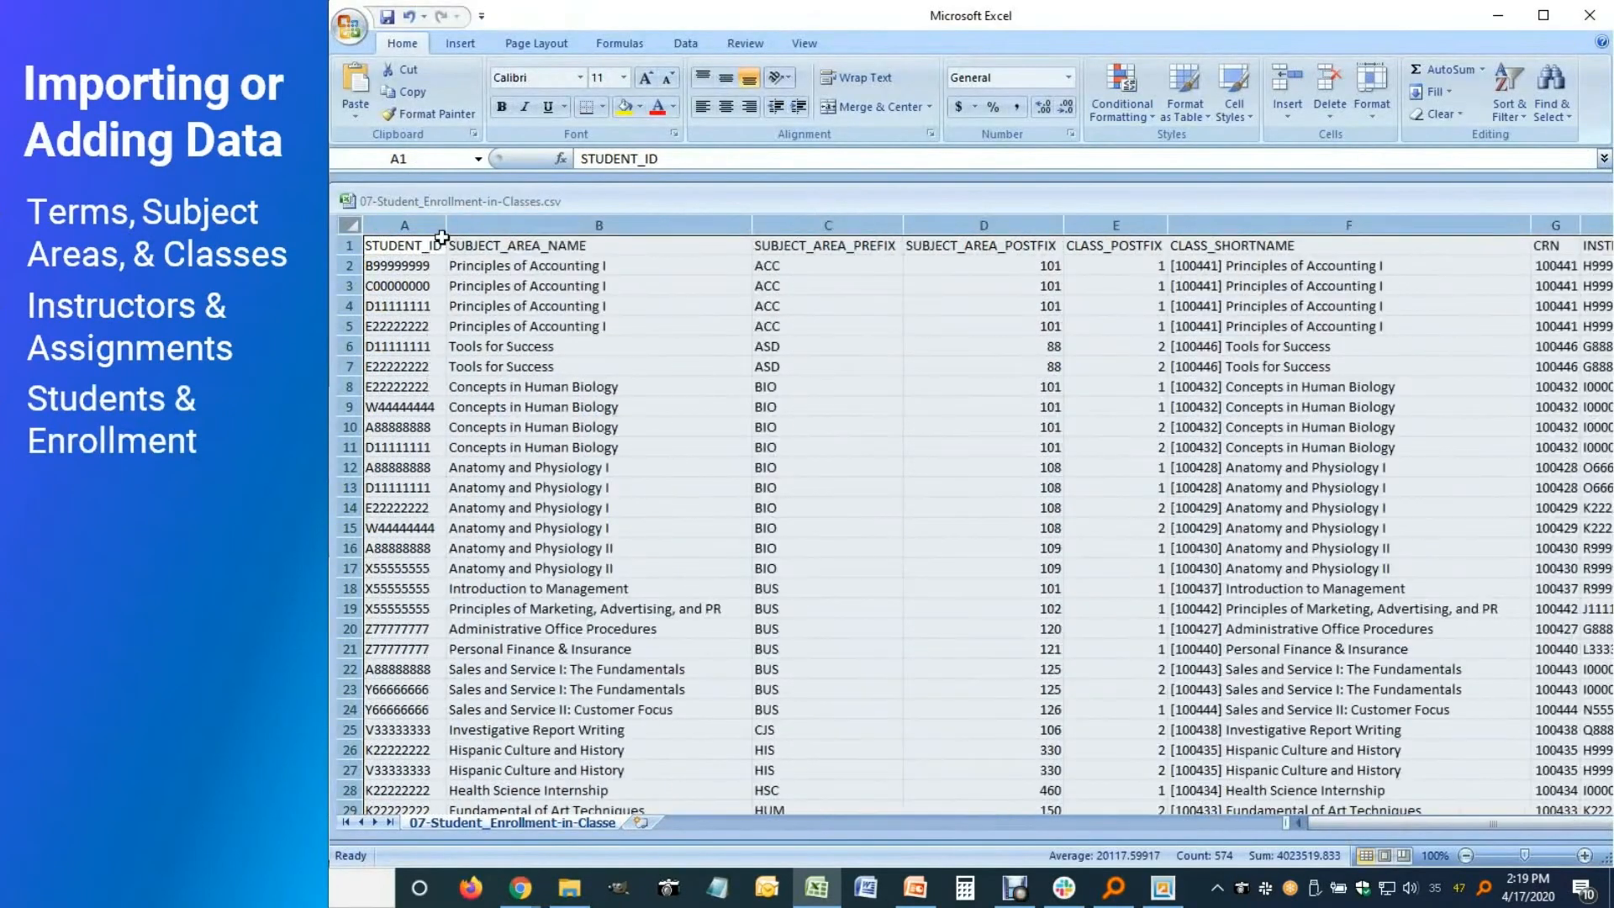
pyautogui.click(423, 265)
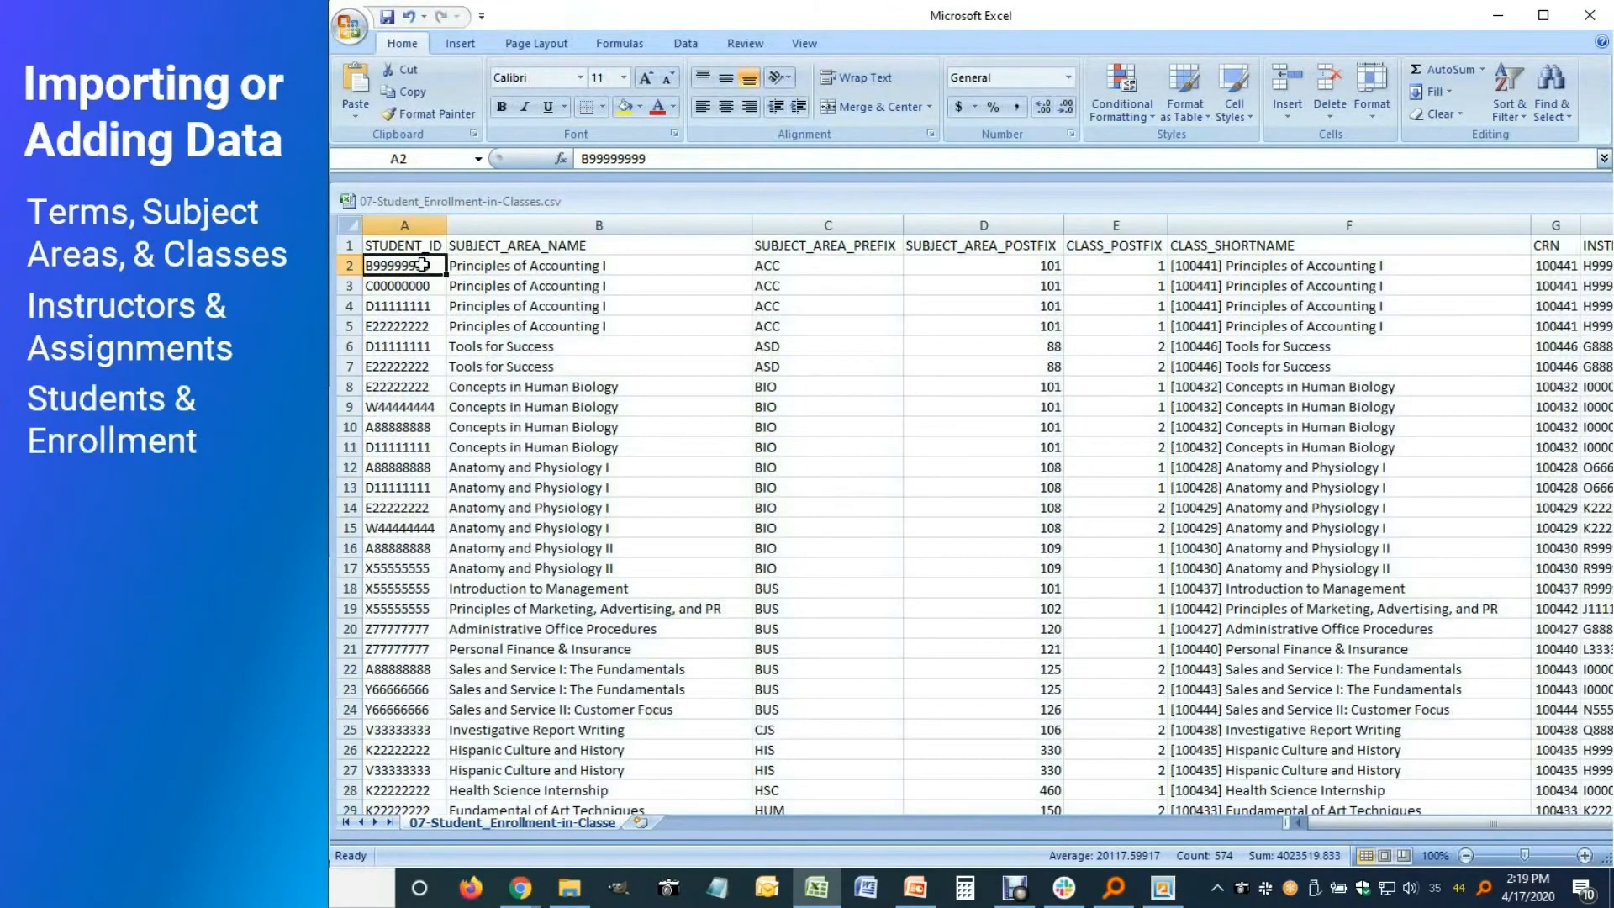
pyautogui.hotkey('ctrl', 'space')
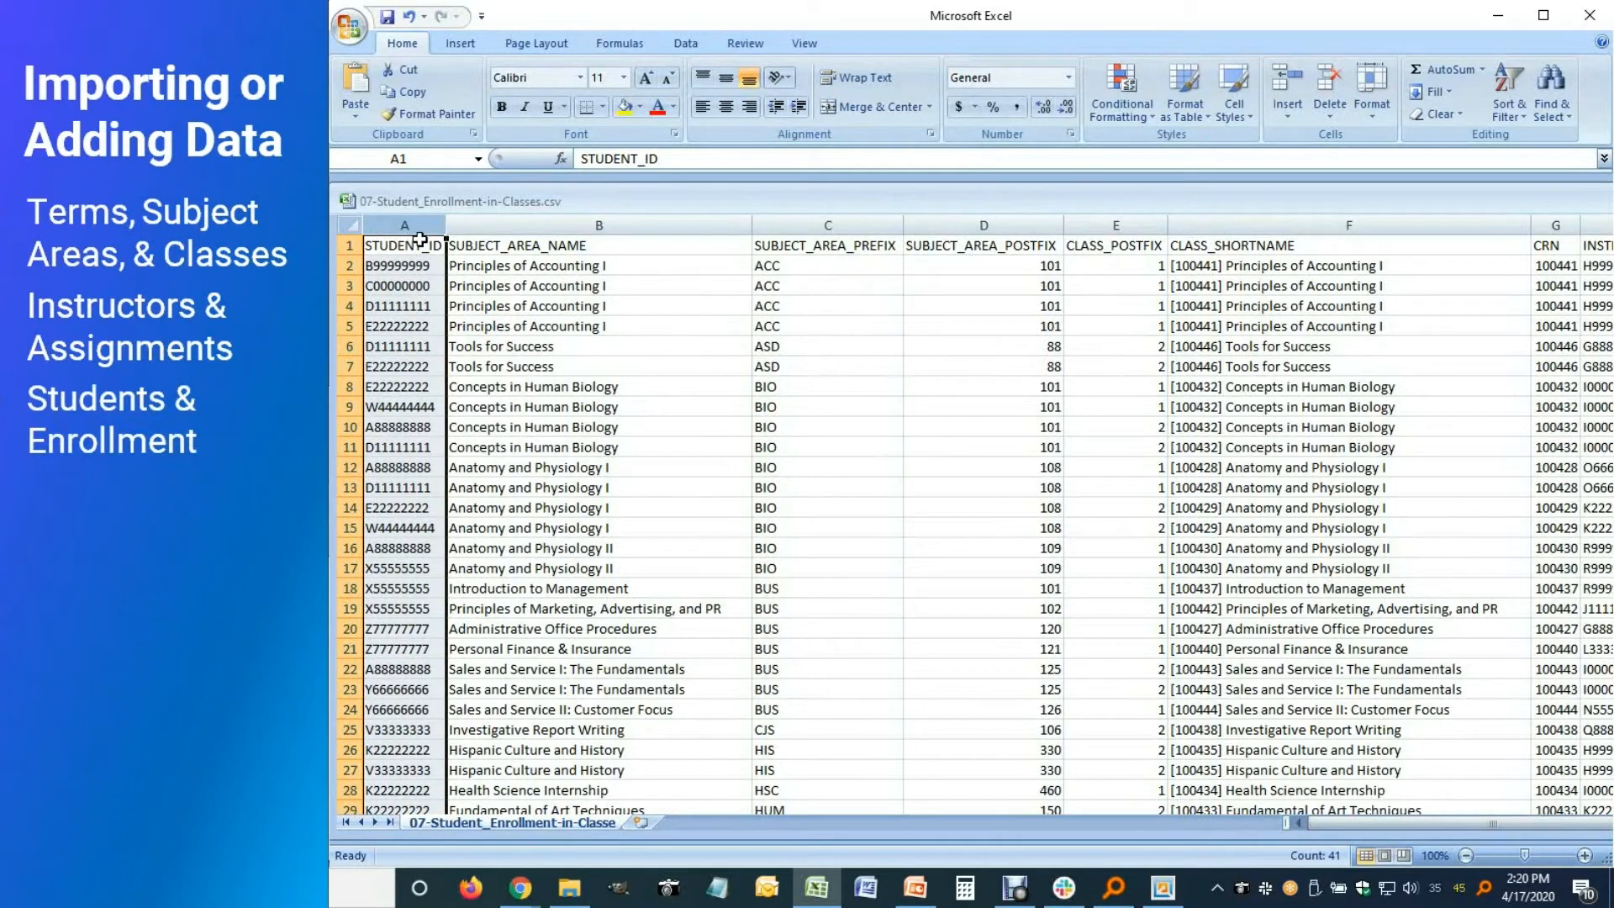
pyautogui.click(598, 226)
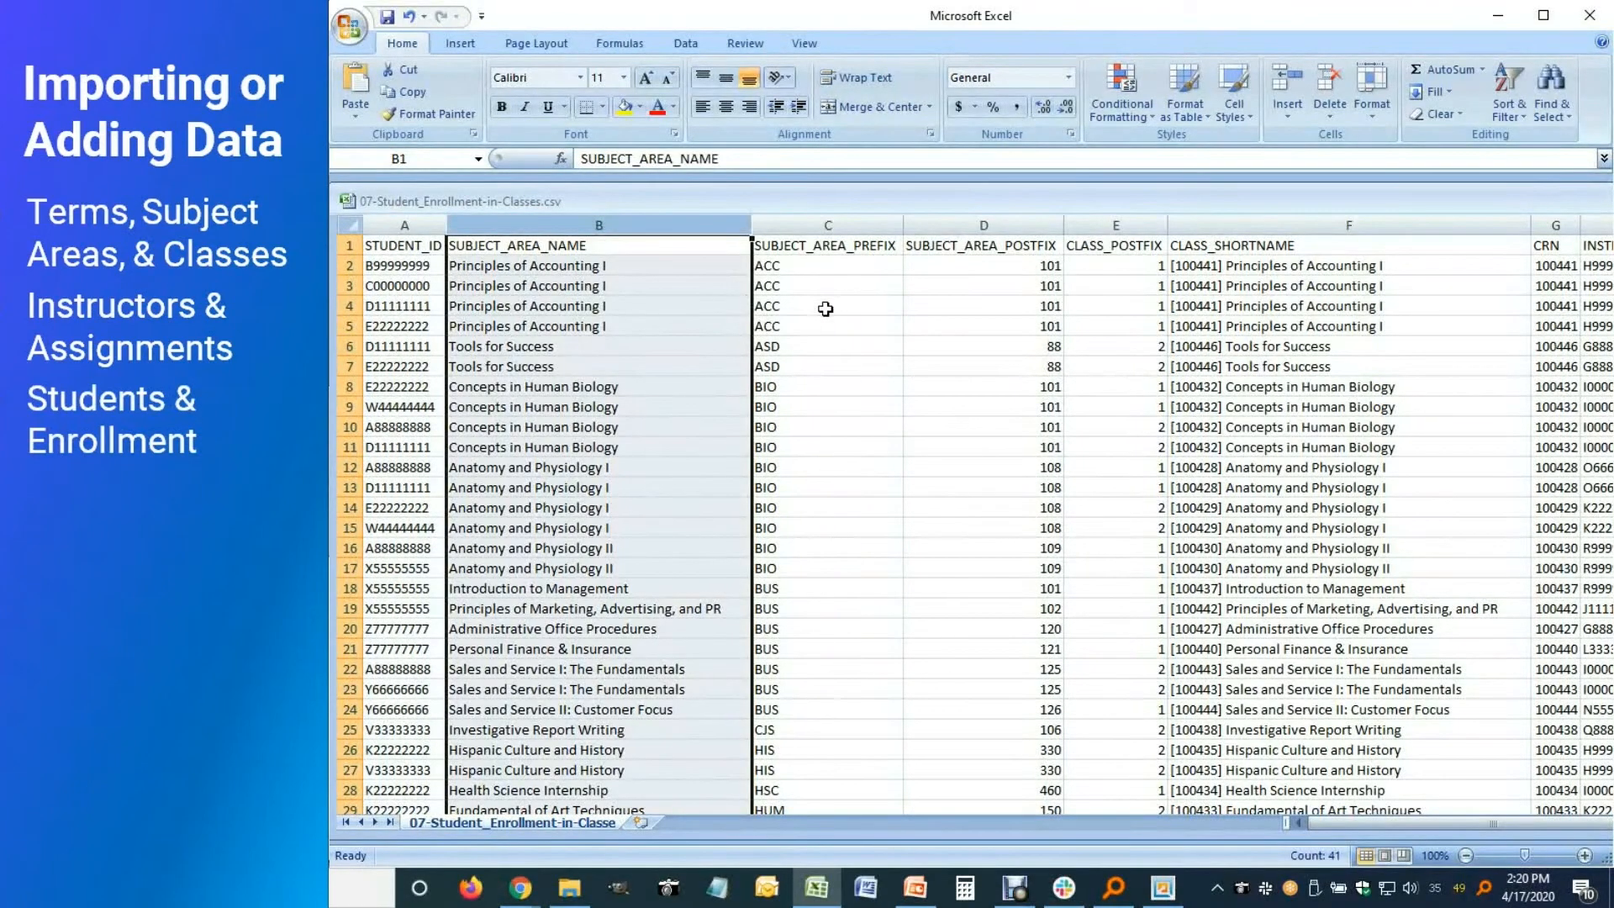
pyautogui.moveTo(852, 225); pyautogui.dragTo(948, 225)
pyautogui.click(1132, 225)
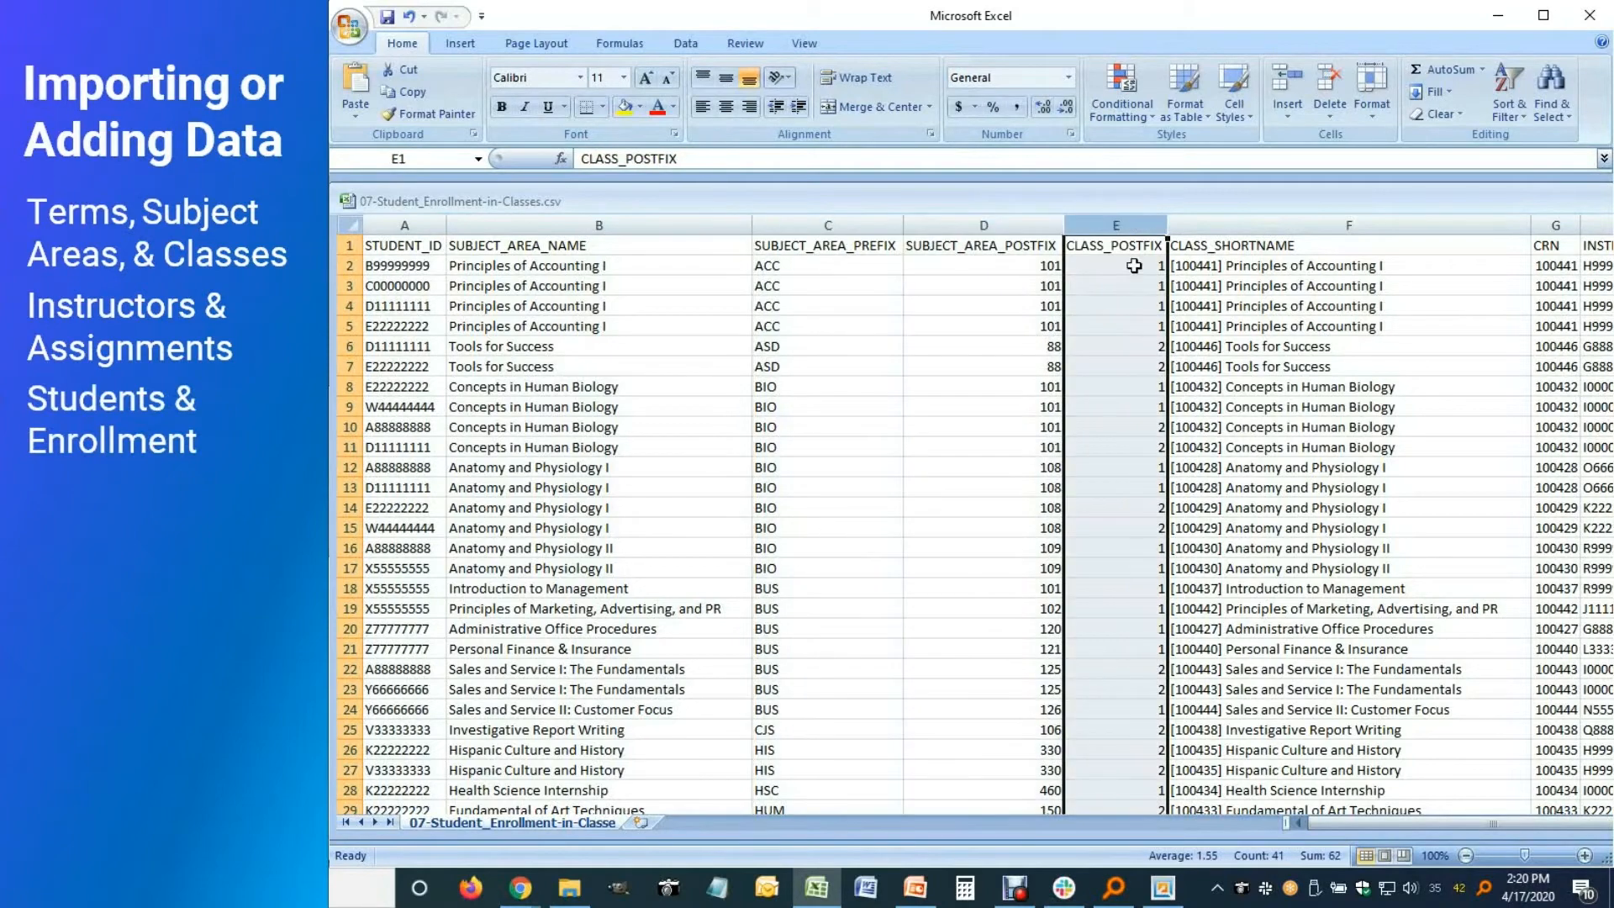
pyautogui.moveTo(1532, 827); pyautogui.dragTo(1611, 827)
pyautogui.click(938, 225)
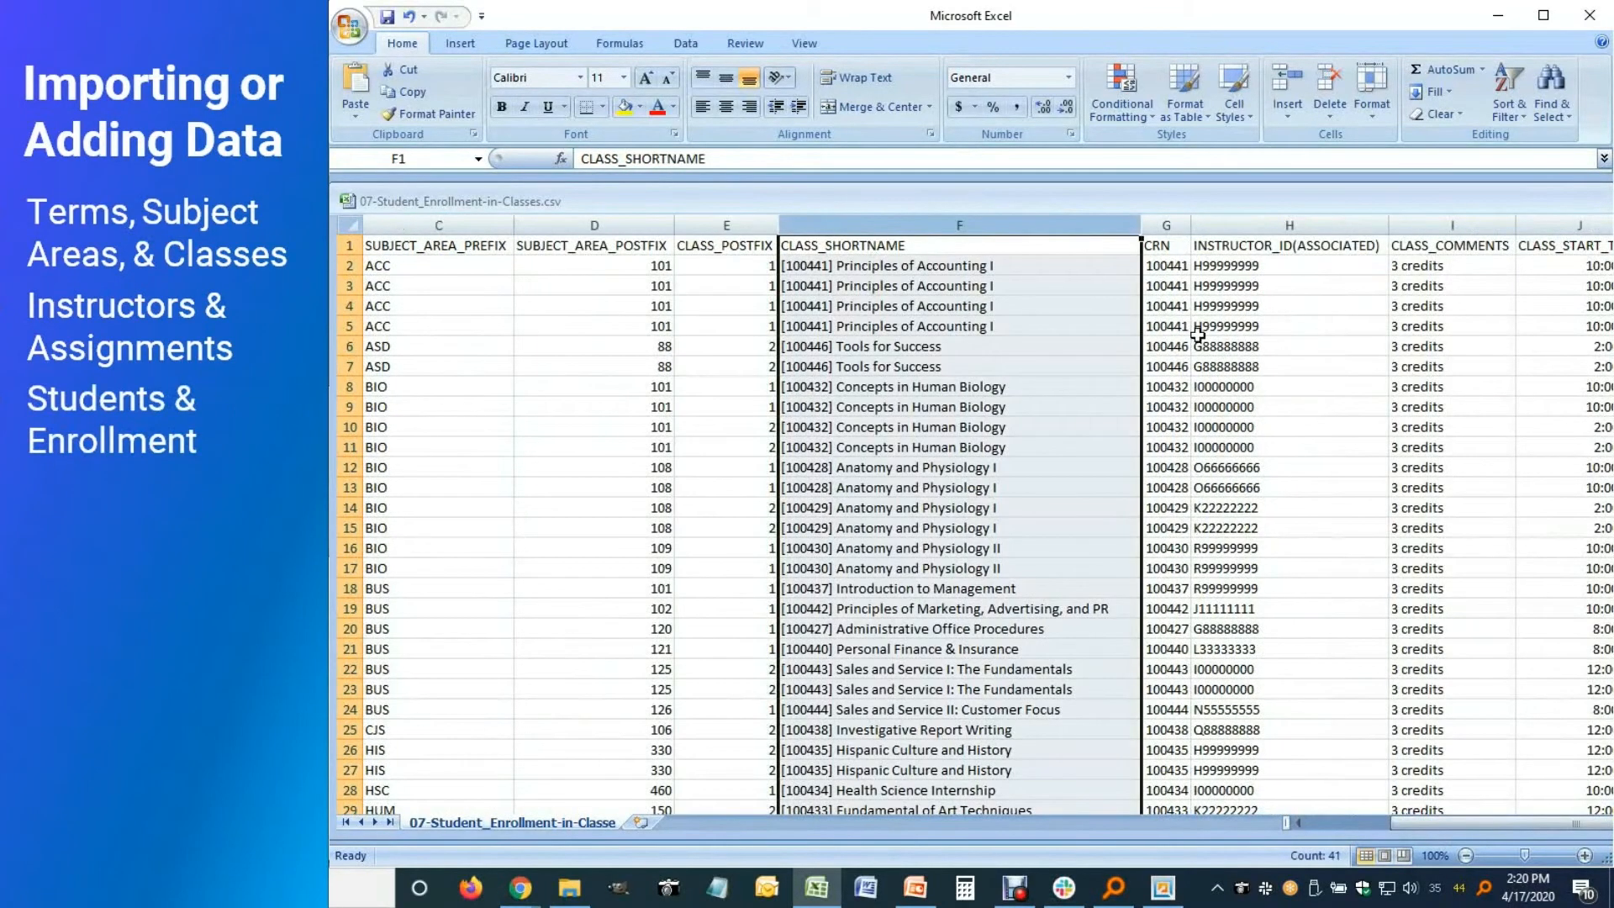
pyautogui.click(1165, 224)
pyautogui.moveTo(1446, 824); pyautogui.dragTo(1557, 824)
pyautogui.click(1467, 225)
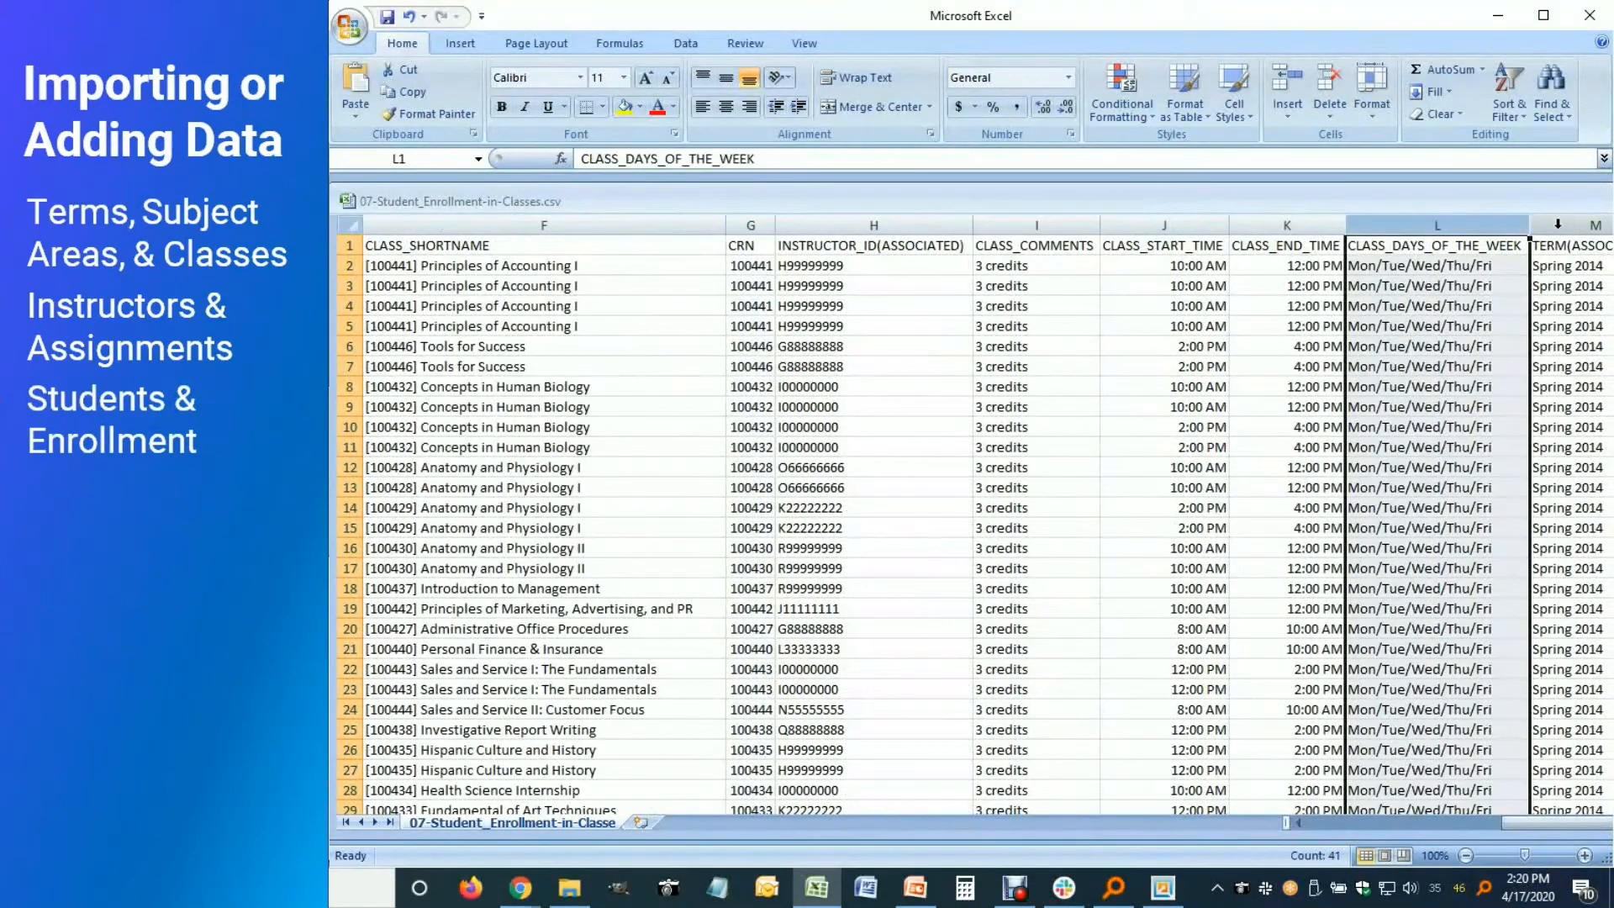
# Delete the instructor, comments and schedule columns H–L and the TERM(ASSOCIATED) column
pyautogui.moveTo(1437, 225); pyautogui.dragTo(881, 255)
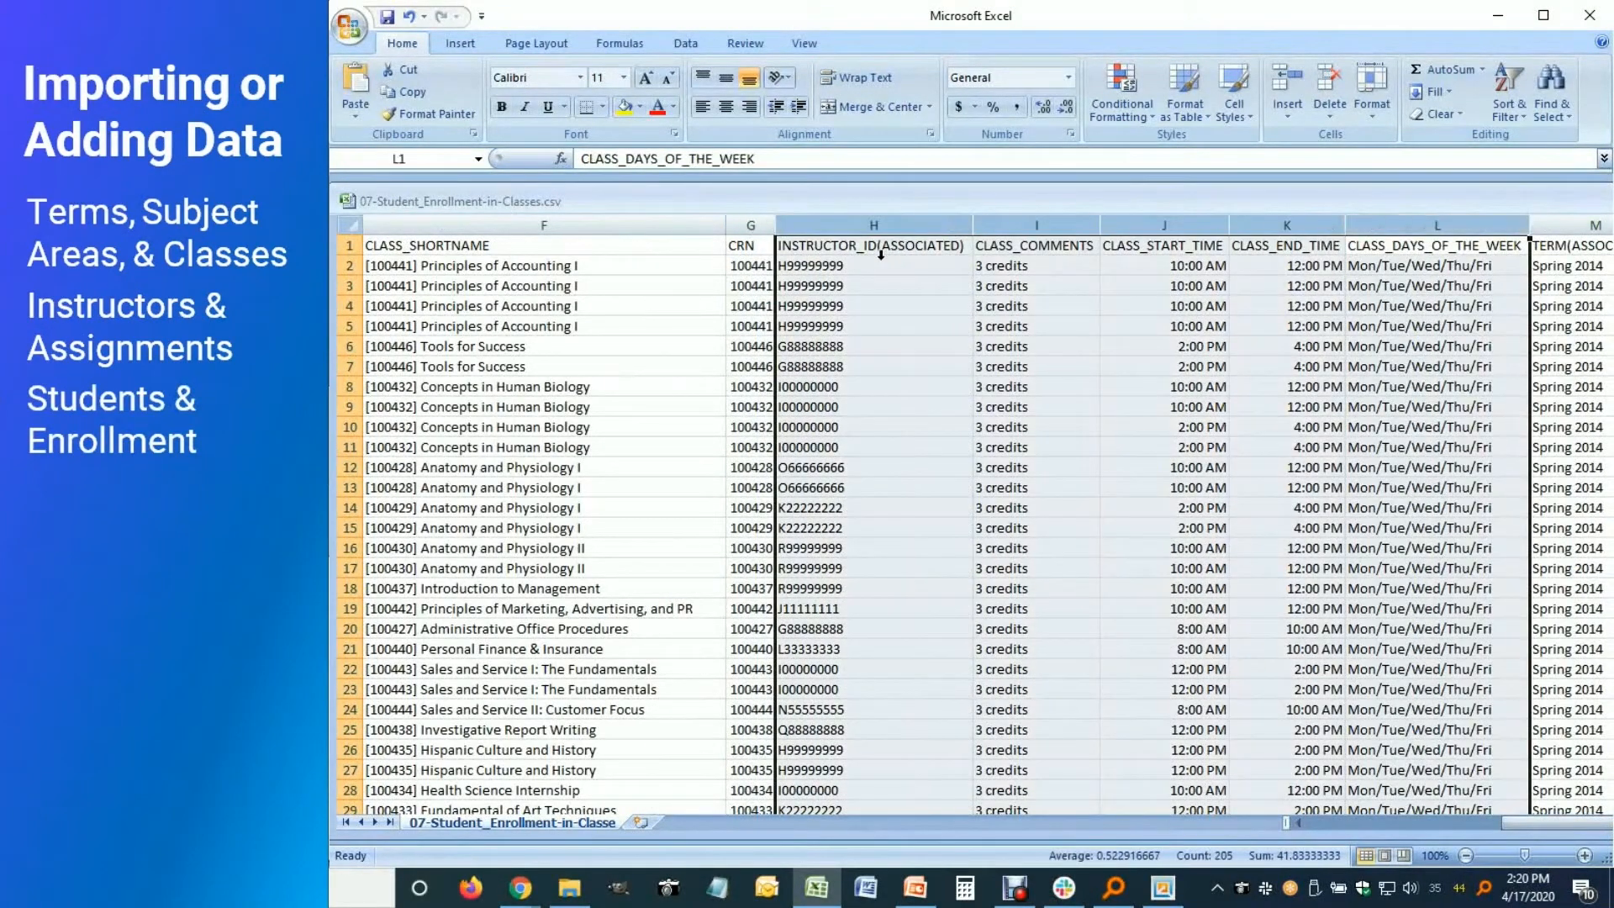
pyautogui.rightClick(891, 479)
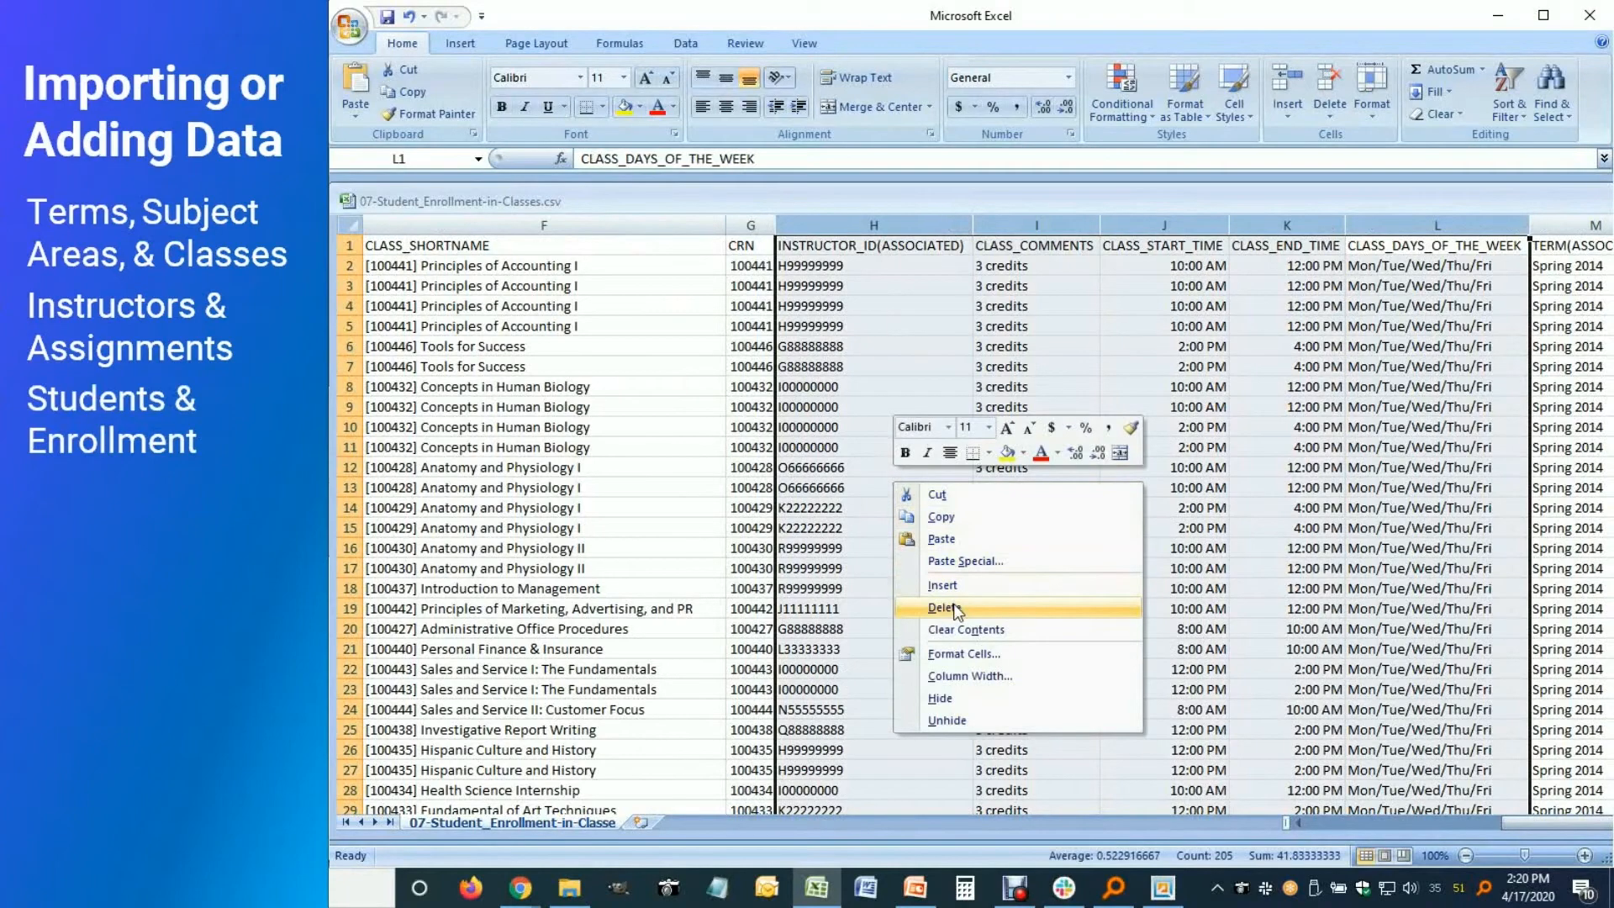
pyautogui.click(941, 607)
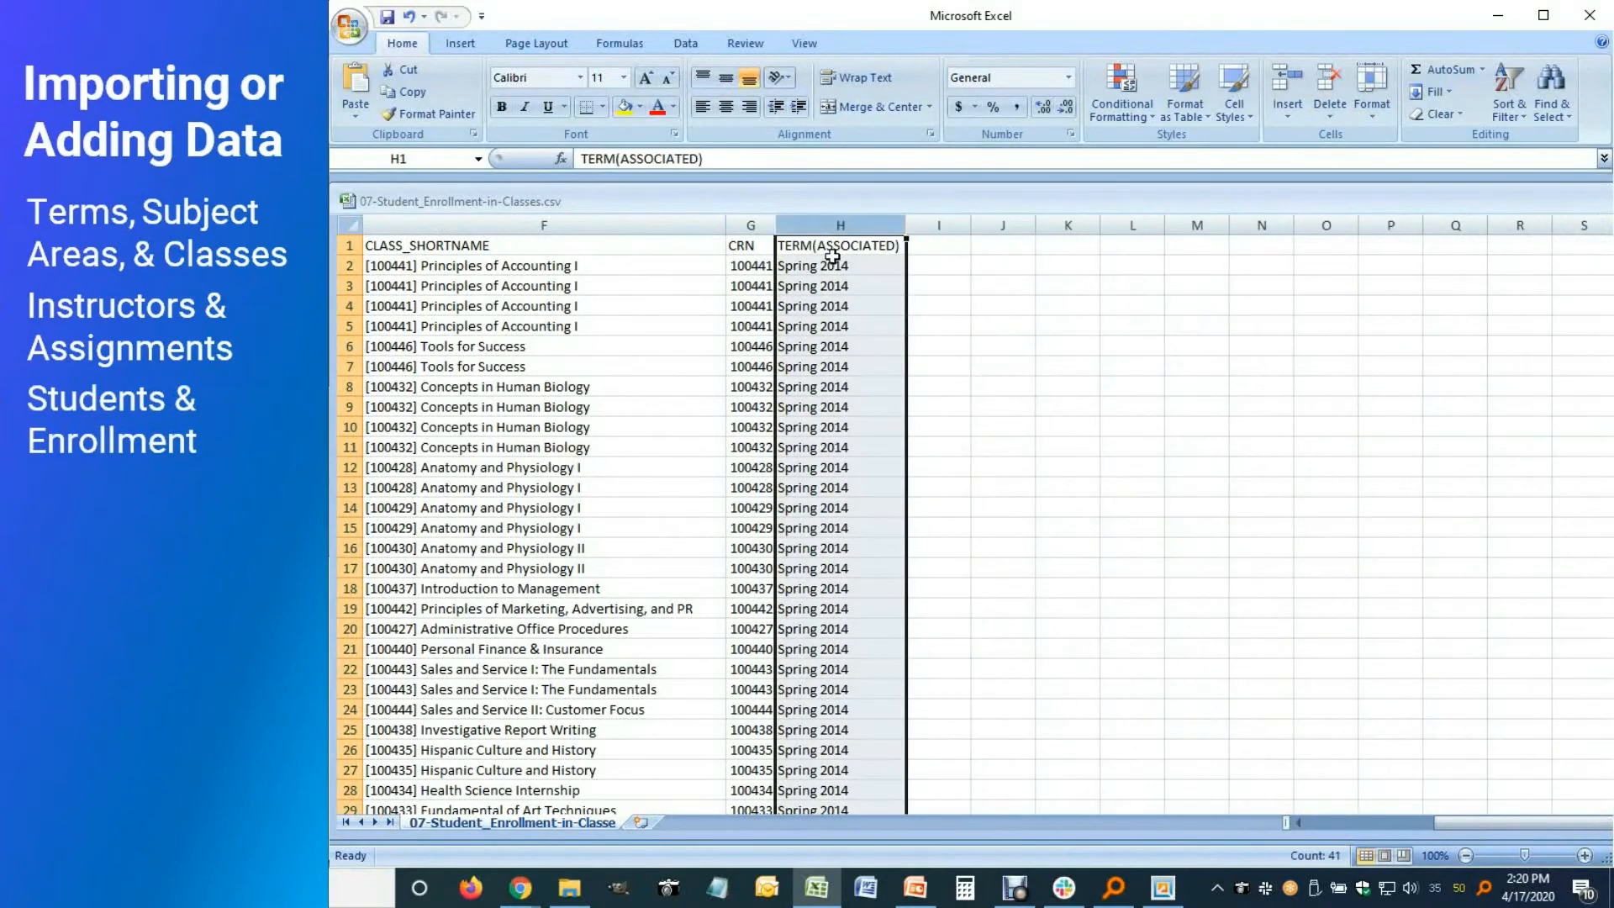
pyautogui.rightClick(836, 356)
pyautogui.click(906, 482)
# Select the remaining STUDENT_ID through CRN columns to check them
pyautogui.click(740, 284)
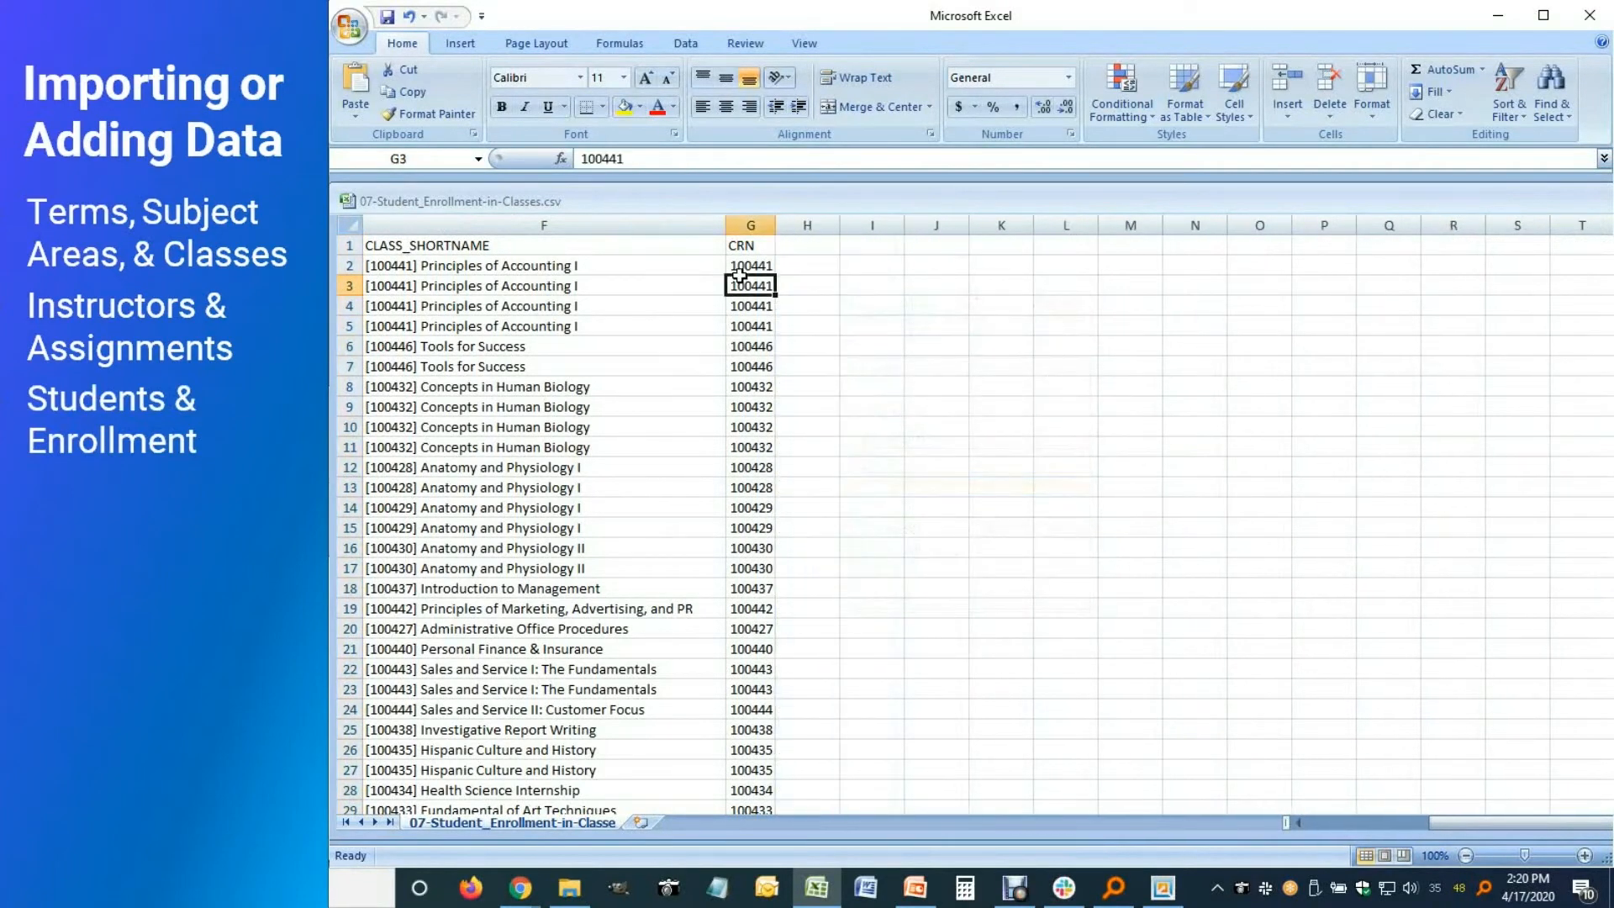
pyautogui.click(1339, 827)
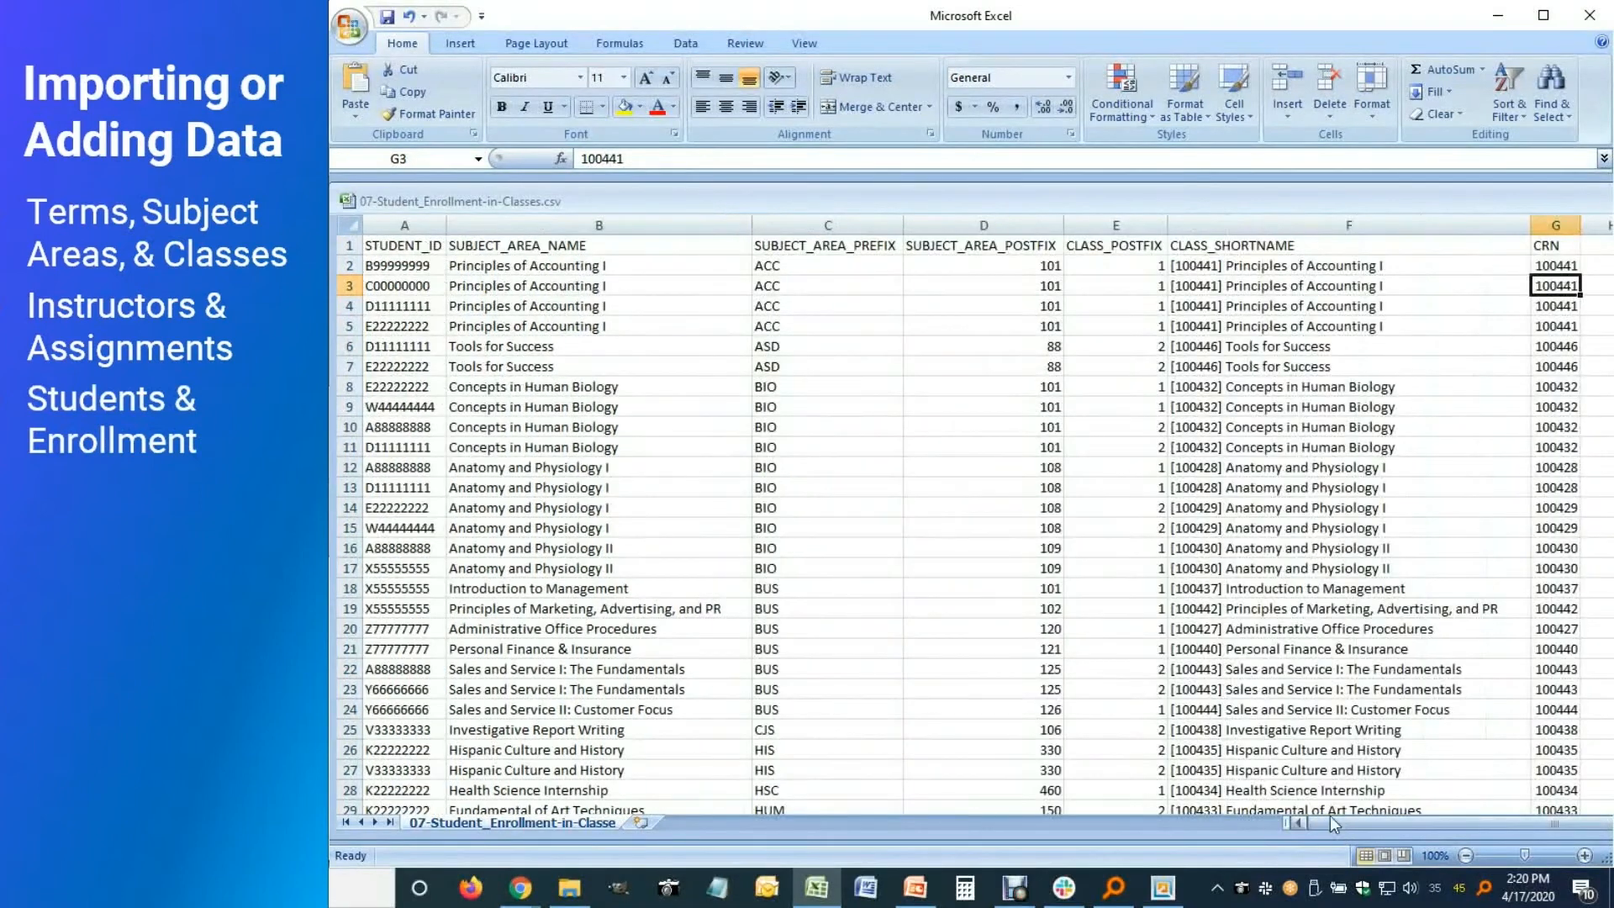
pyautogui.click(416, 249)
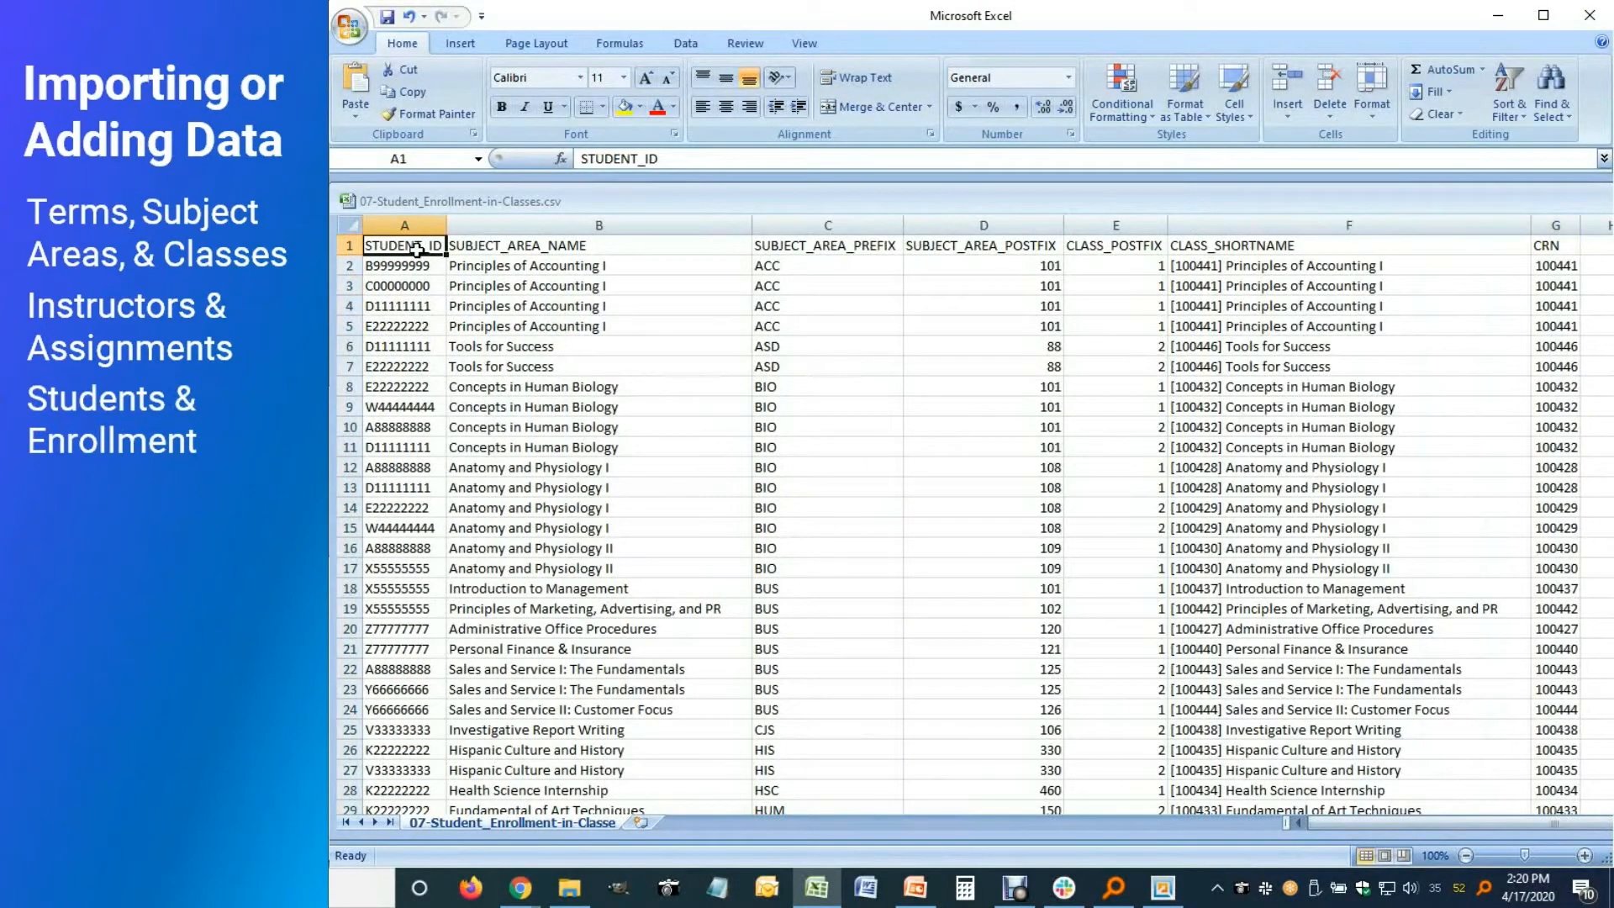
pyautogui.click(400, 226)
pyautogui.moveTo(555, 227); pyautogui.dragTo(1377, 244)
pyautogui.moveTo(1506, 260); pyautogui.dragTo(1555, 252)
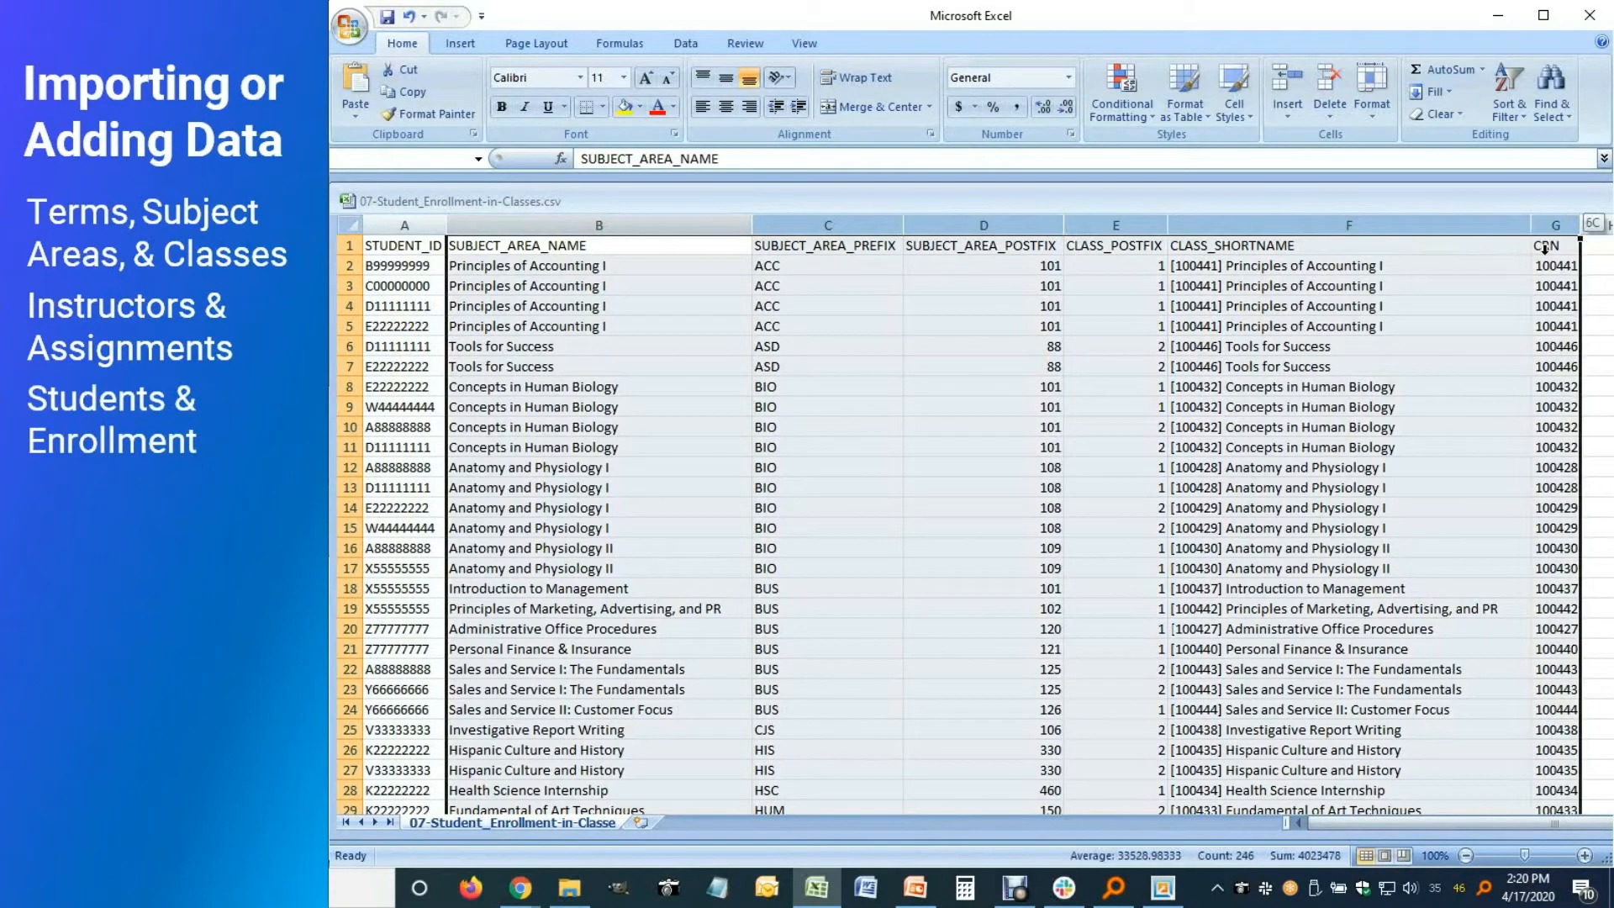
# Save the trimmed CSV in its current format and close Excel
pyautogui.click(387, 17)
pyautogui.click(806, 514)
pyautogui.click(1590, 16)
pyautogui.click(815, 503)
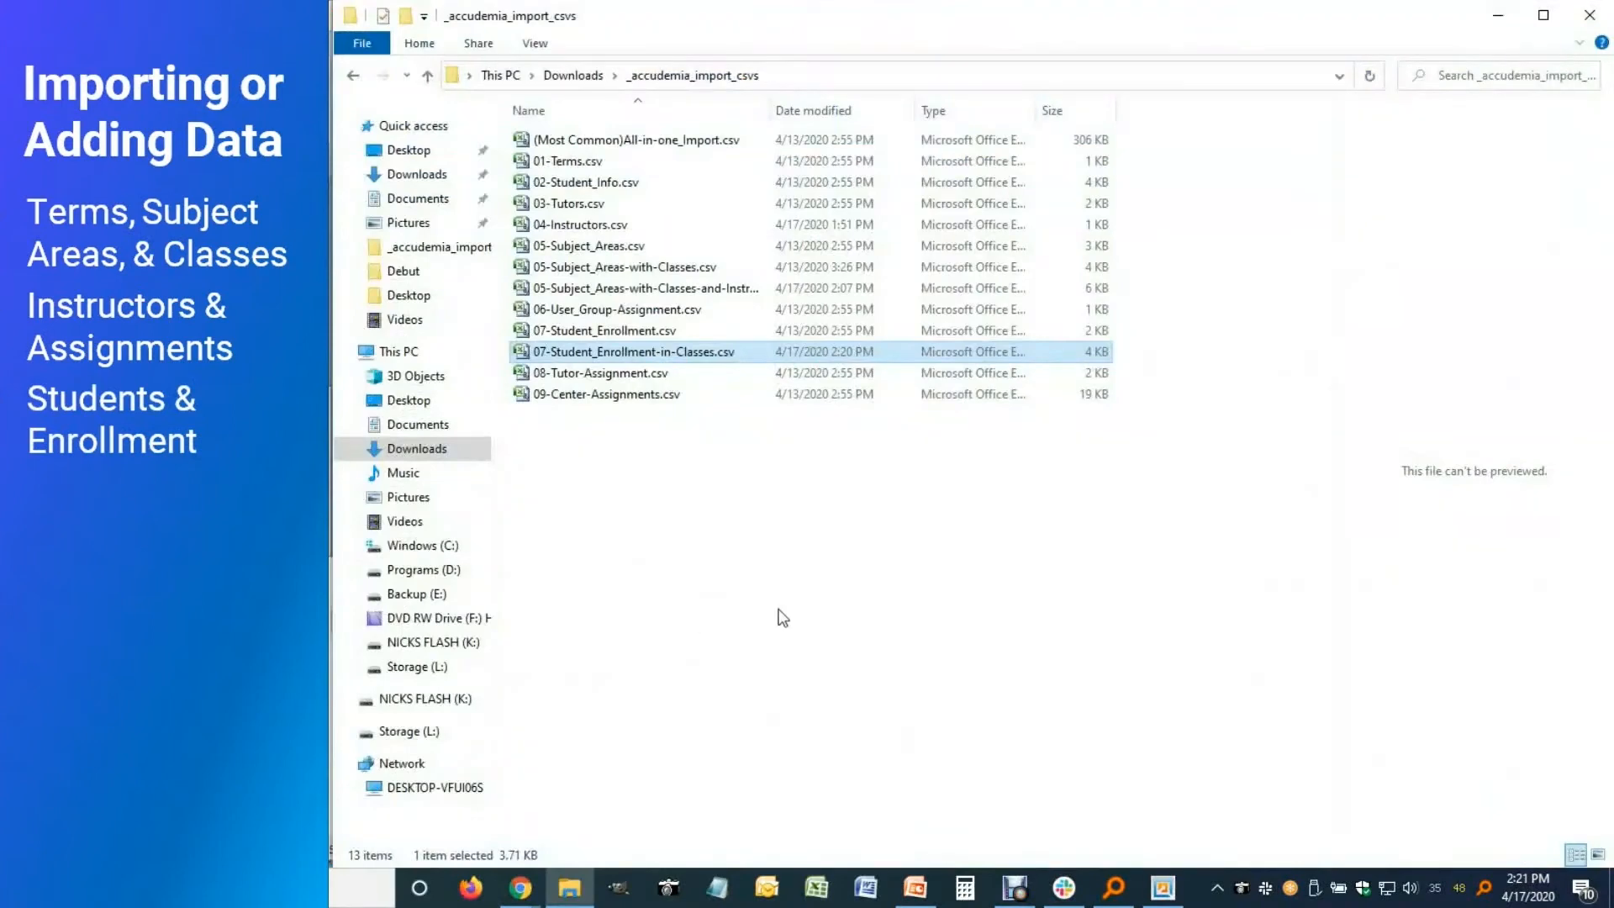
# Start a new import job using 07-Student_Enrollment-in-Classes.csv as the source
pyautogui.click(1498, 15)
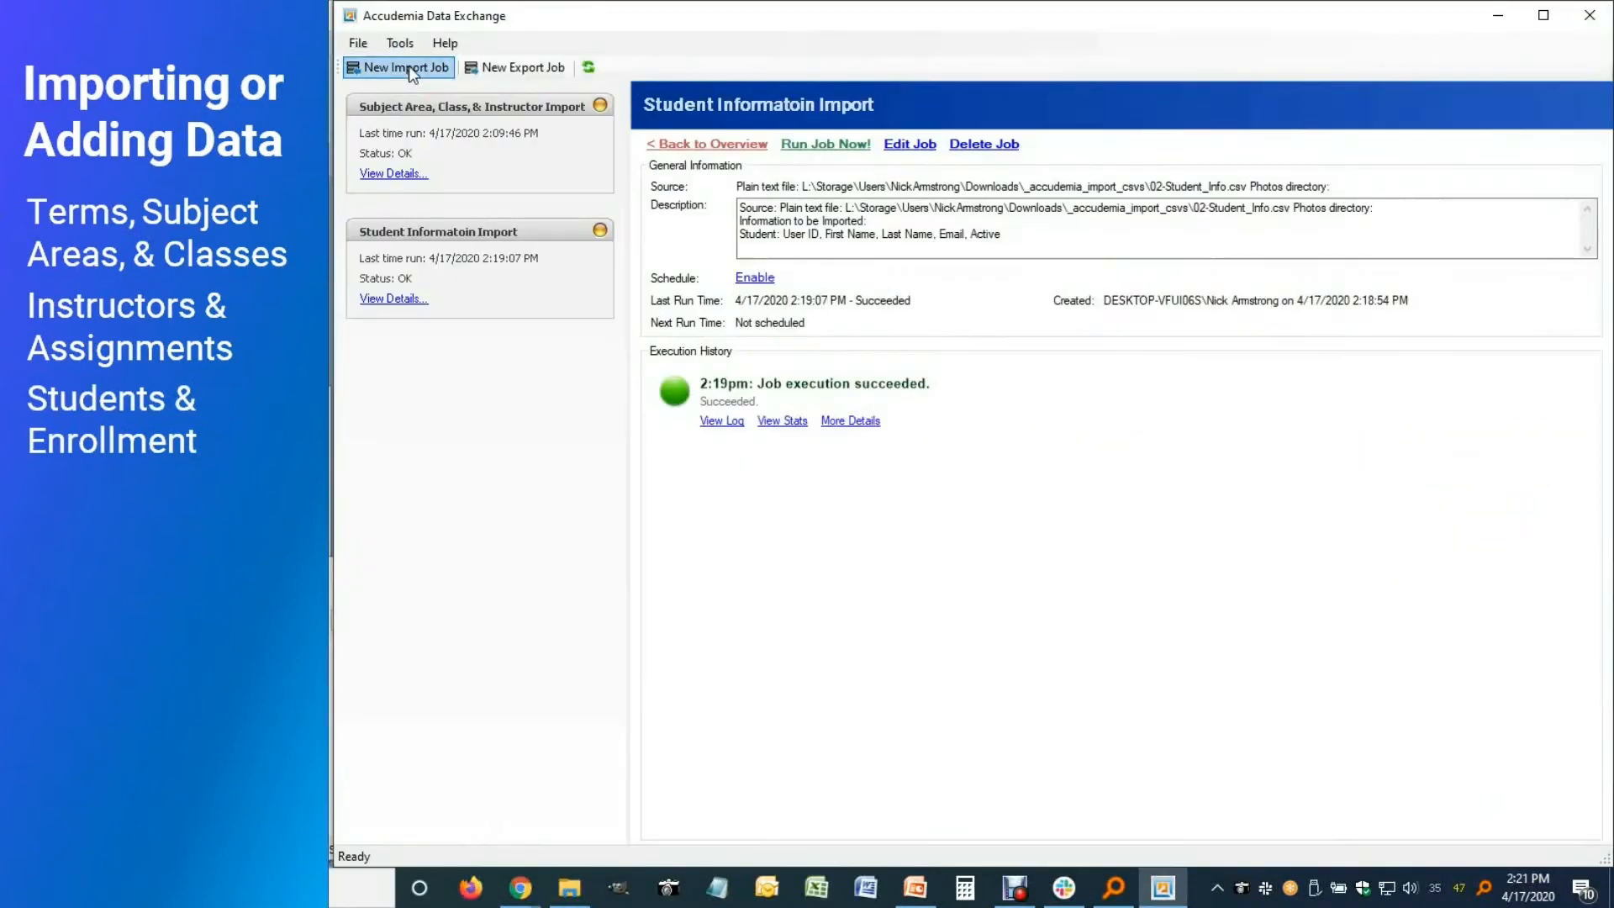
pyautogui.click(412, 66)
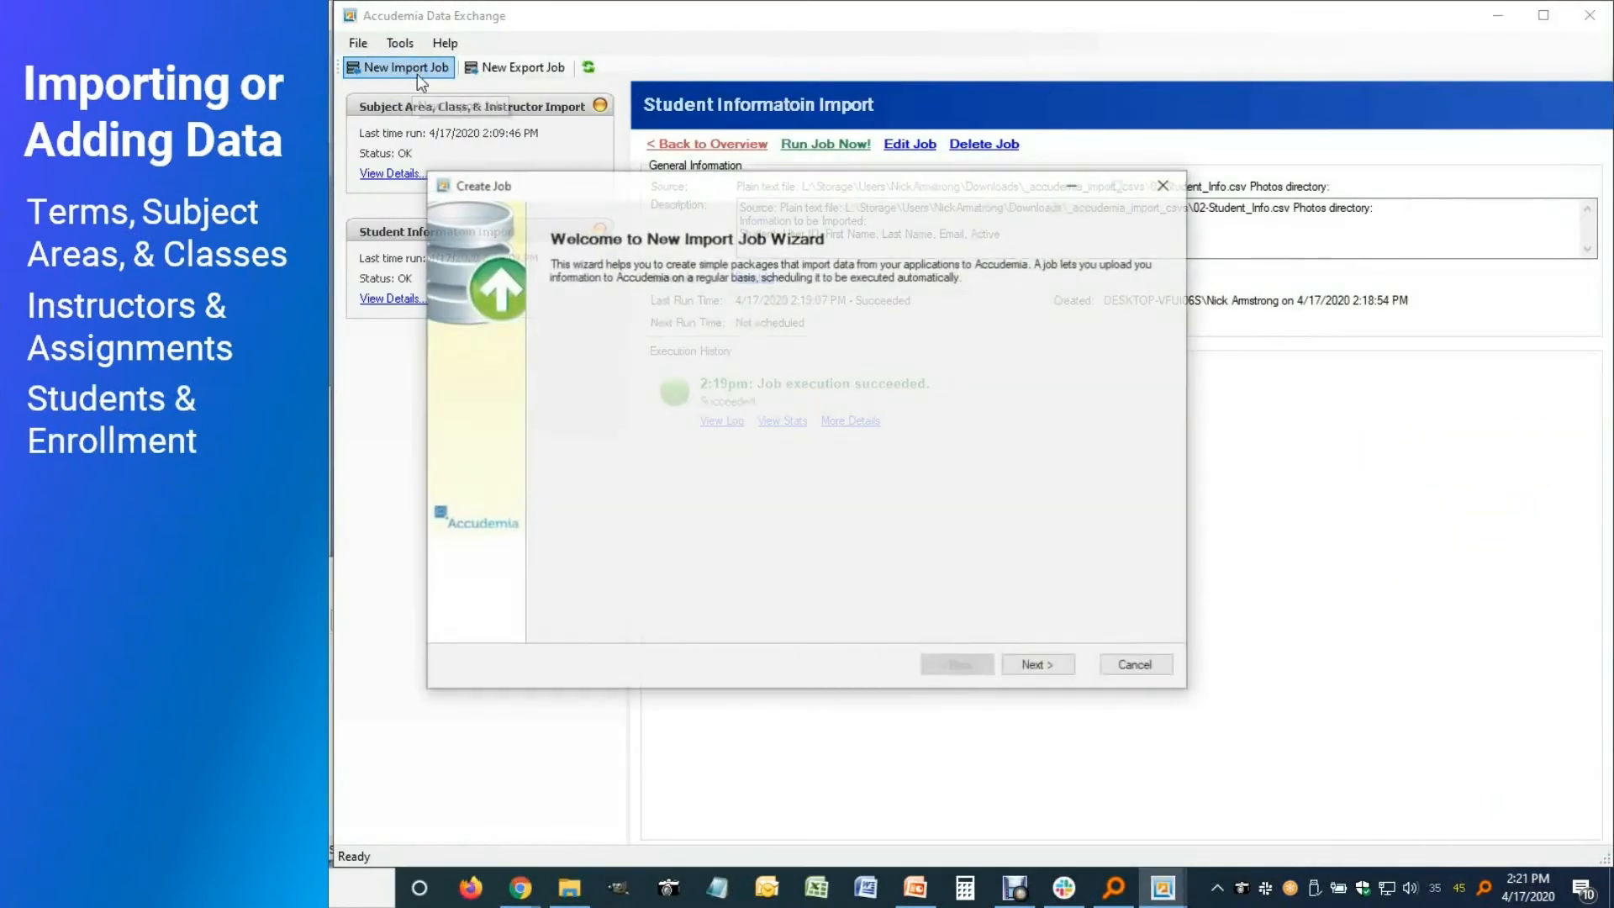
pyautogui.click(1031, 668)
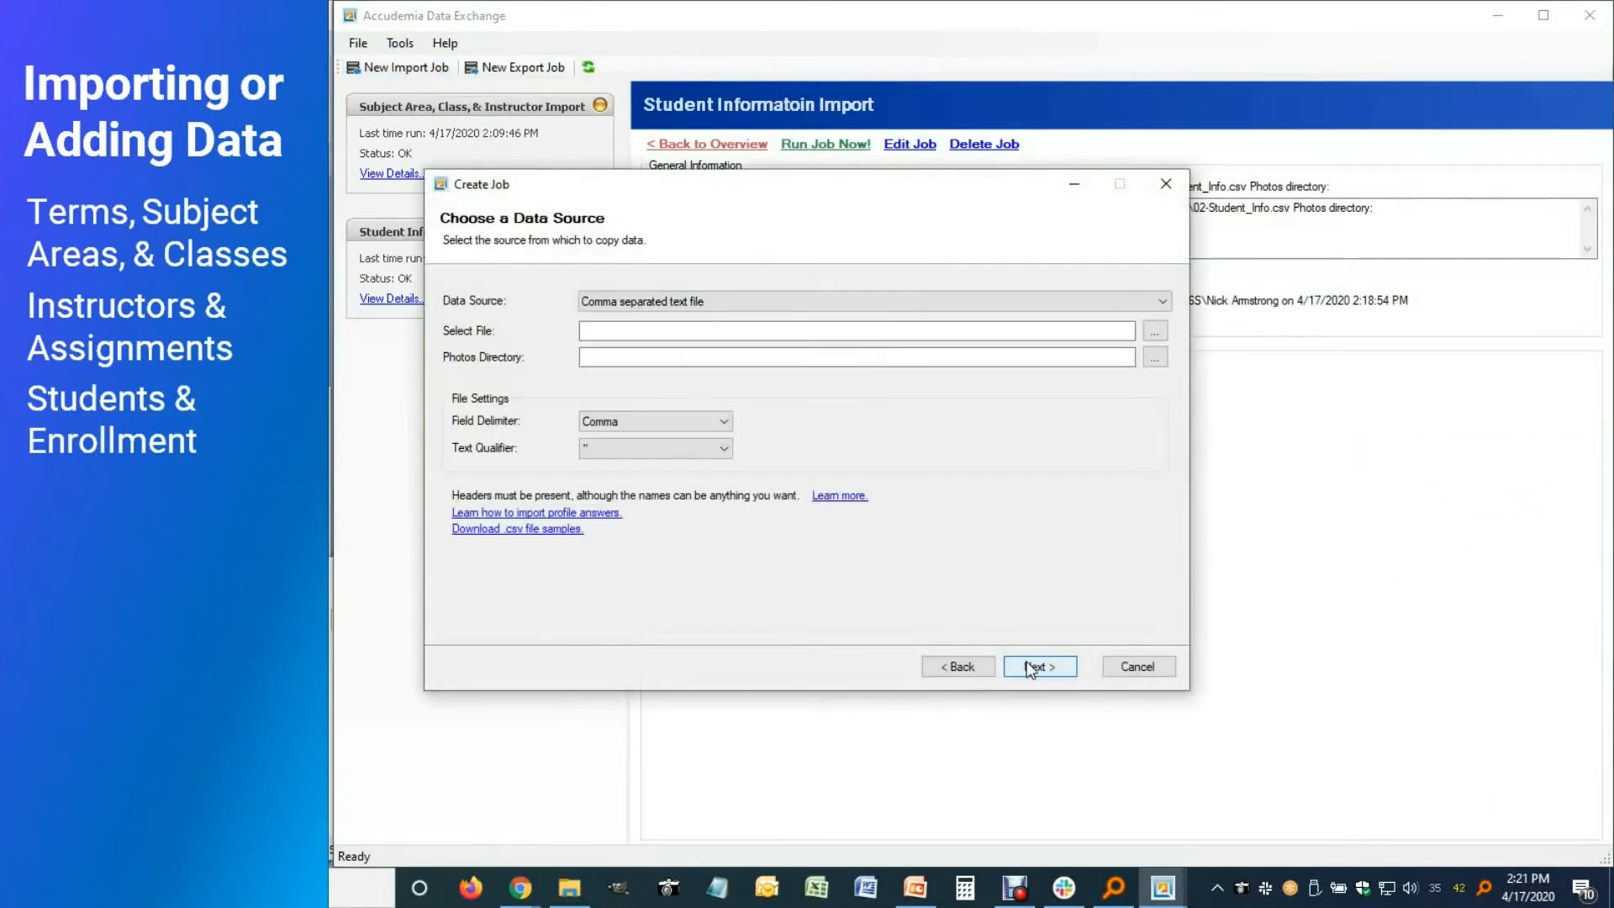
pyautogui.click(1153, 336)
pyautogui.click(775, 556)
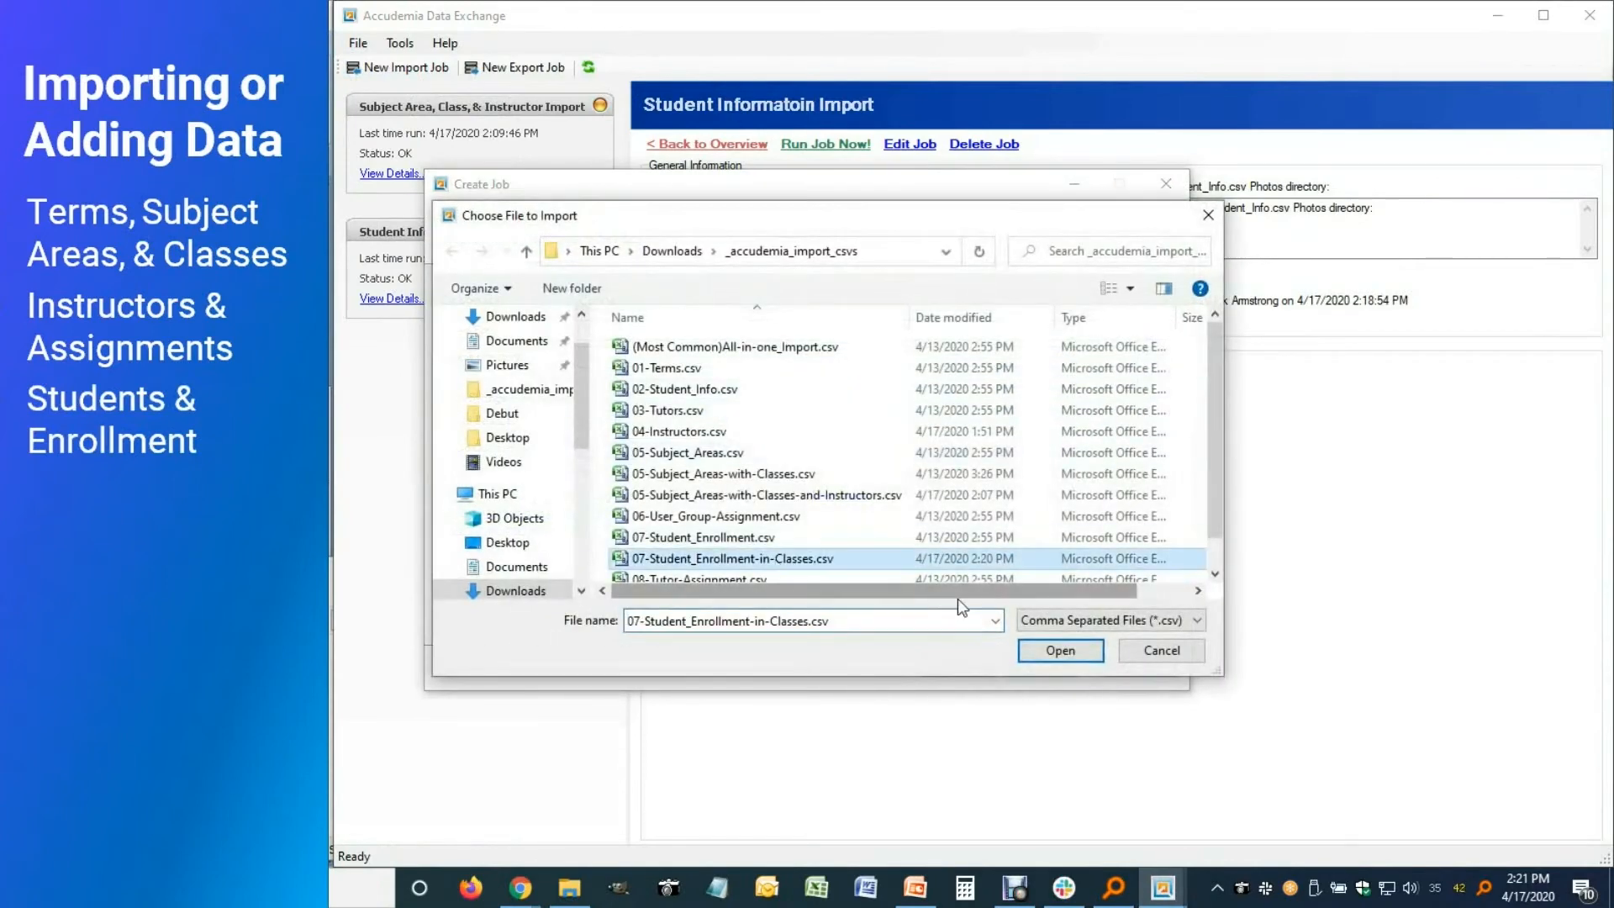
pyautogui.click(1057, 646)
pyautogui.click(1057, 671)
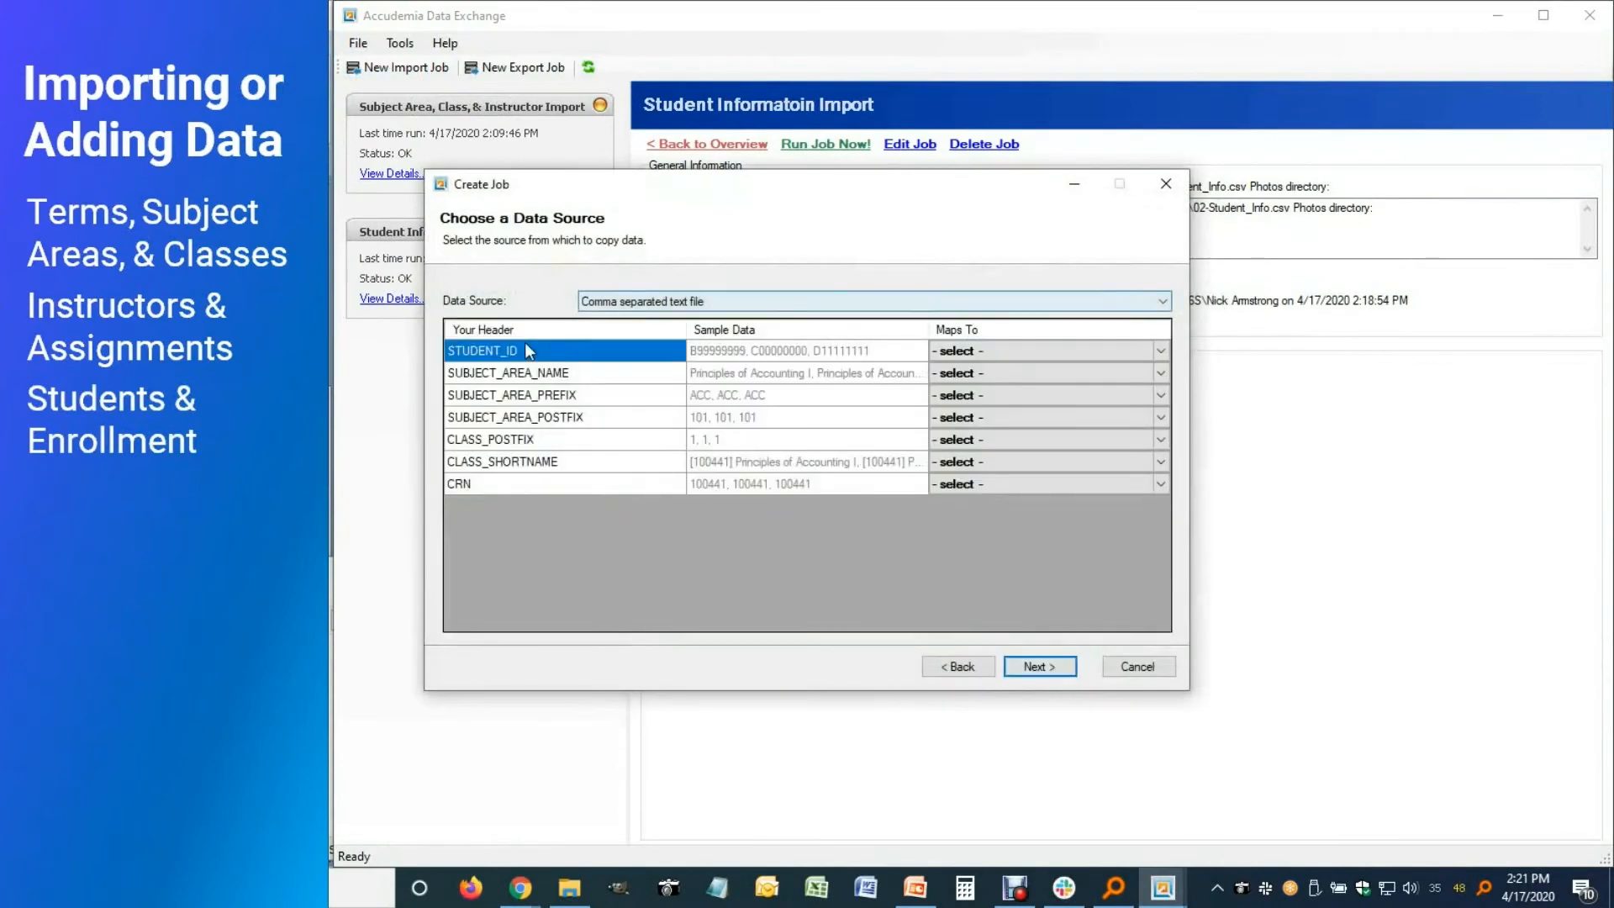
# Map STUDENT_ID to User ID and the subject area columns to Name, Code Prefix and Code
pyautogui.click(1160, 351)
pyautogui.scroll(-5, 1051, 589)
pyautogui.click(984, 604)
pyautogui.click(1160, 372)
pyautogui.scroll(-5, 1050, 588)
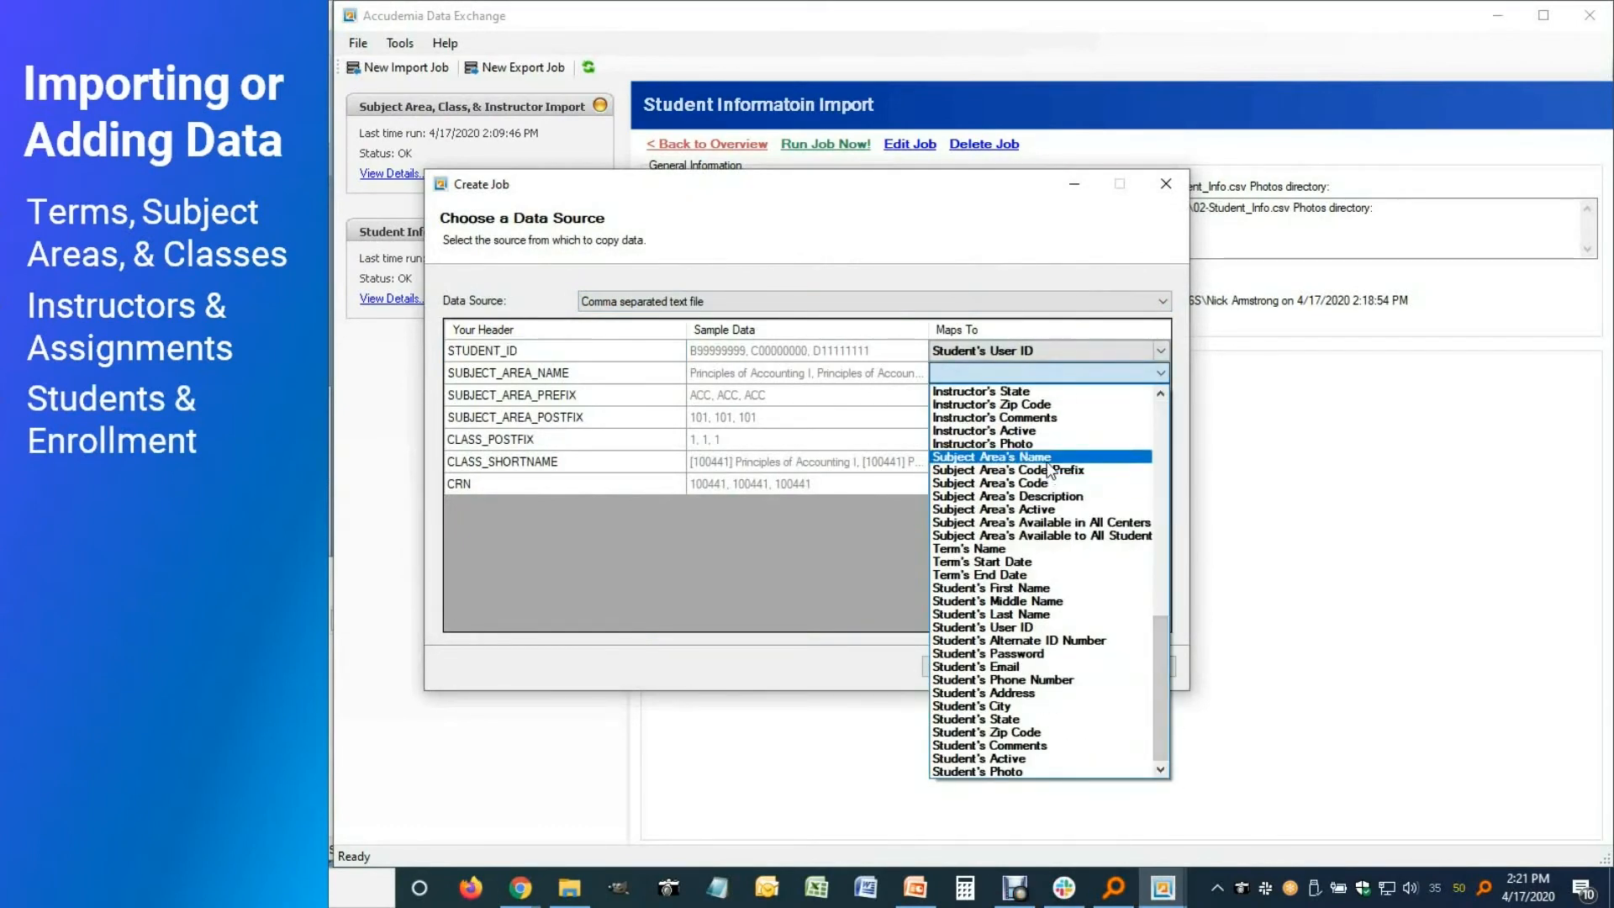
pyautogui.click(992, 457)
pyautogui.click(1160, 395)
pyautogui.scroll(-5, 1061, 631)
pyautogui.scroll(3, 1059, 627)
pyautogui.click(1059, 627)
pyautogui.click(1161, 417)
pyautogui.scroll(-5, 1072, 630)
pyautogui.scroll(3, 1073, 683)
pyautogui.click(1067, 677)
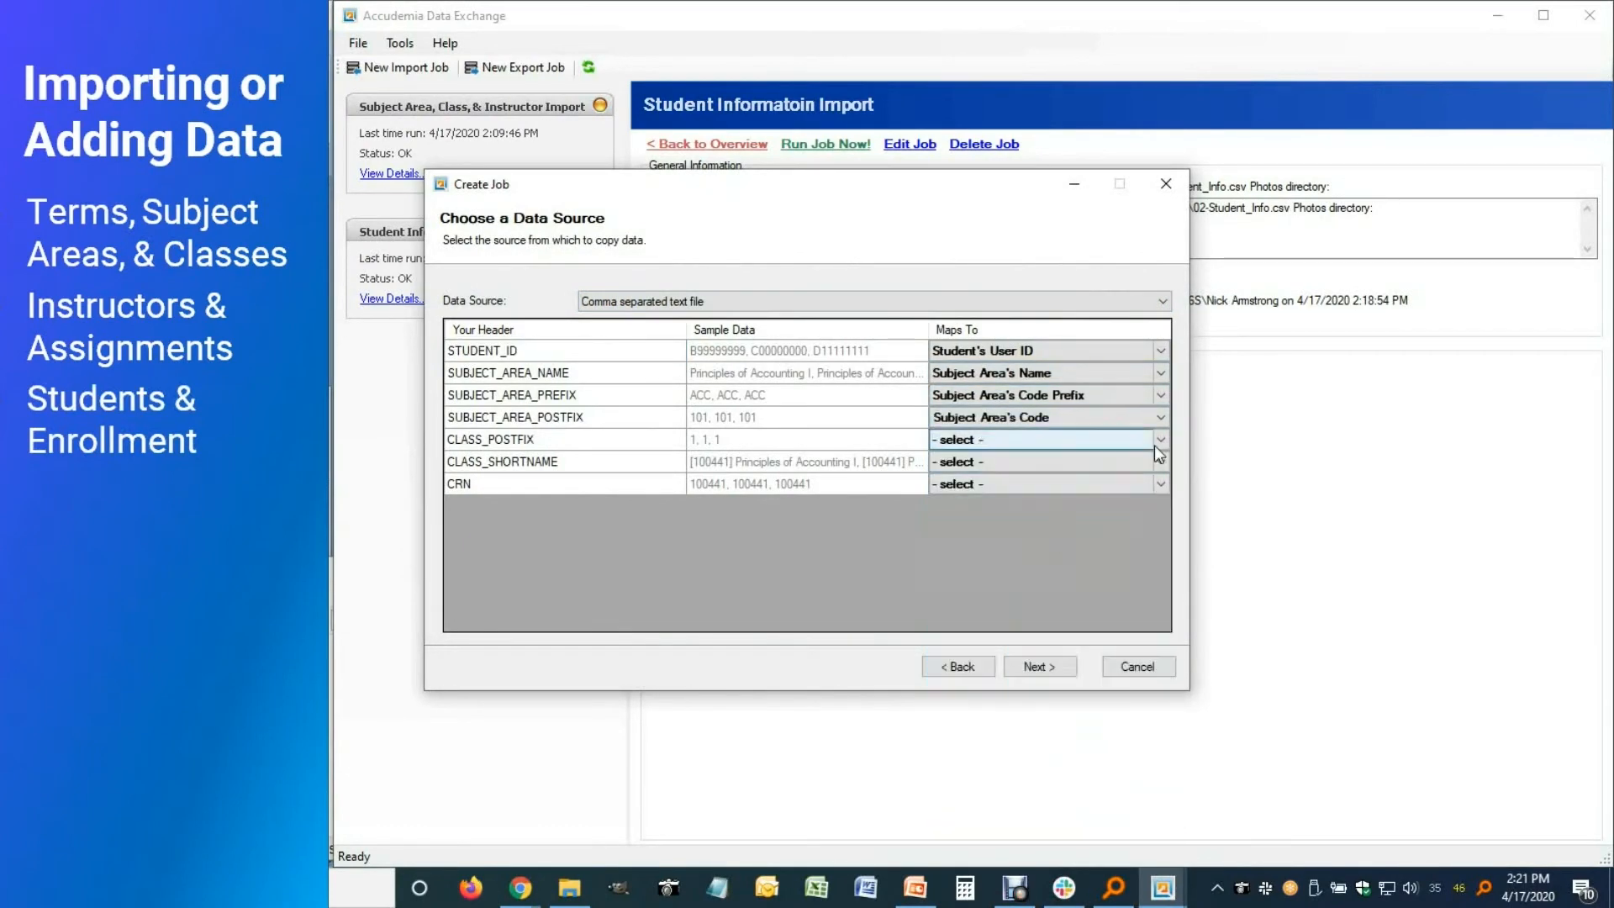
# Map CLASS_POSTFIX, CLASS_SHORTNAME and CRN to Class's Postfix, Short Name and Reg. Number
pyautogui.click(1160, 439)
pyautogui.click(975, 838)
pyautogui.click(1160, 461)
pyautogui.scroll(-5, 1042, 639)
pyautogui.scroll(3, 1034, 646)
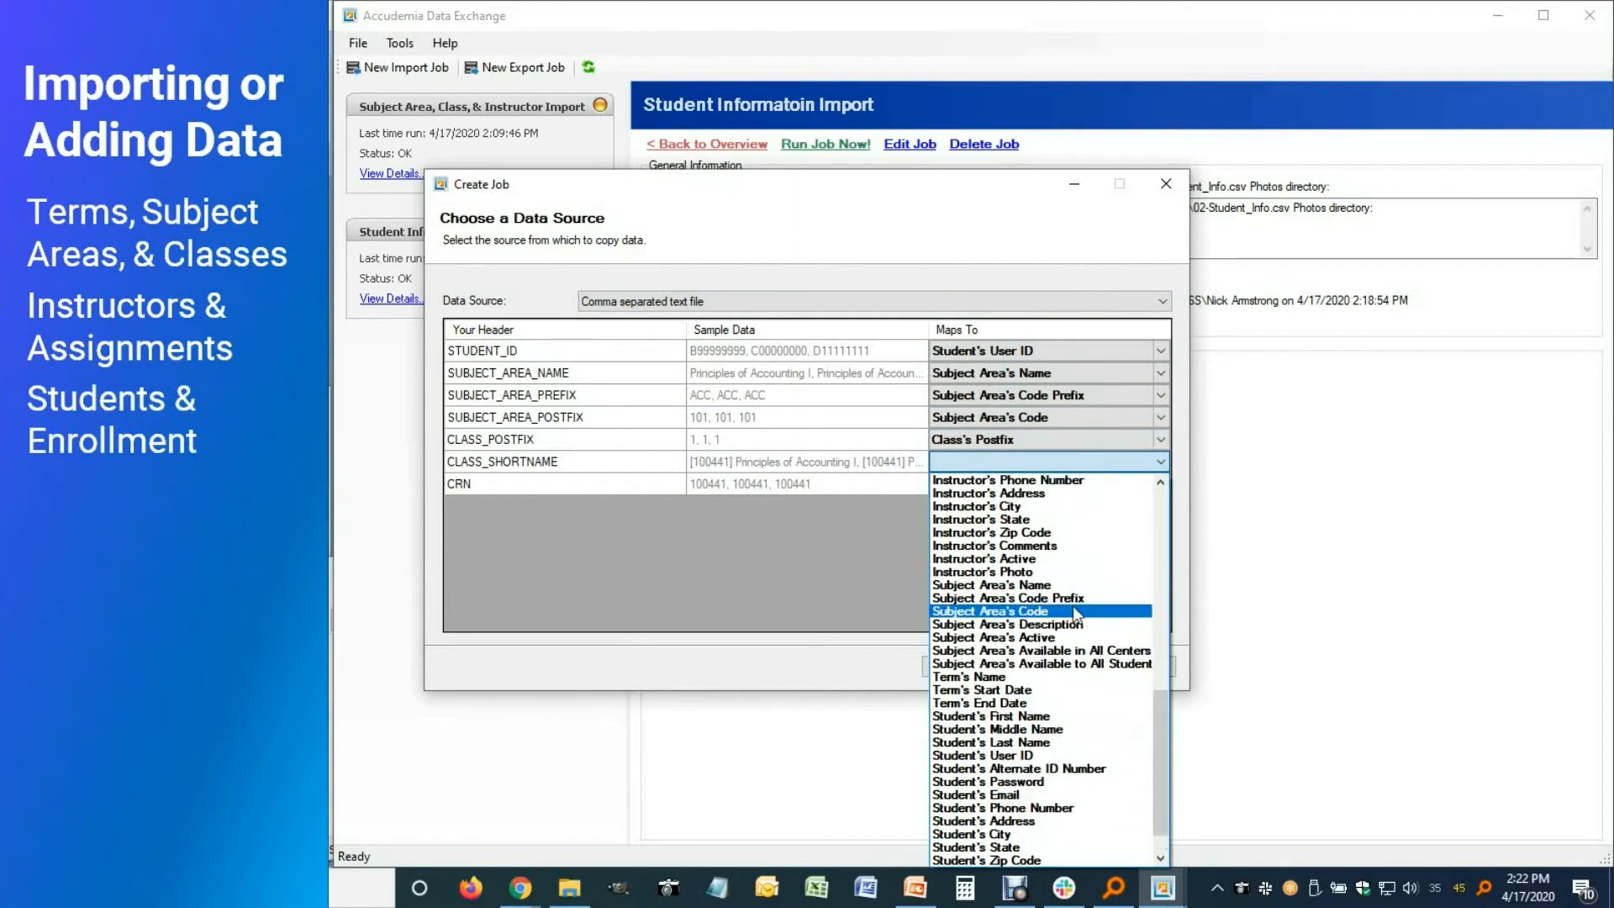
pyautogui.click(988, 624)
pyautogui.click(1160, 483)
pyautogui.scroll(-5, 1051, 630)
pyautogui.scroll(3, 1042, 649)
pyautogui.click(1042, 649)
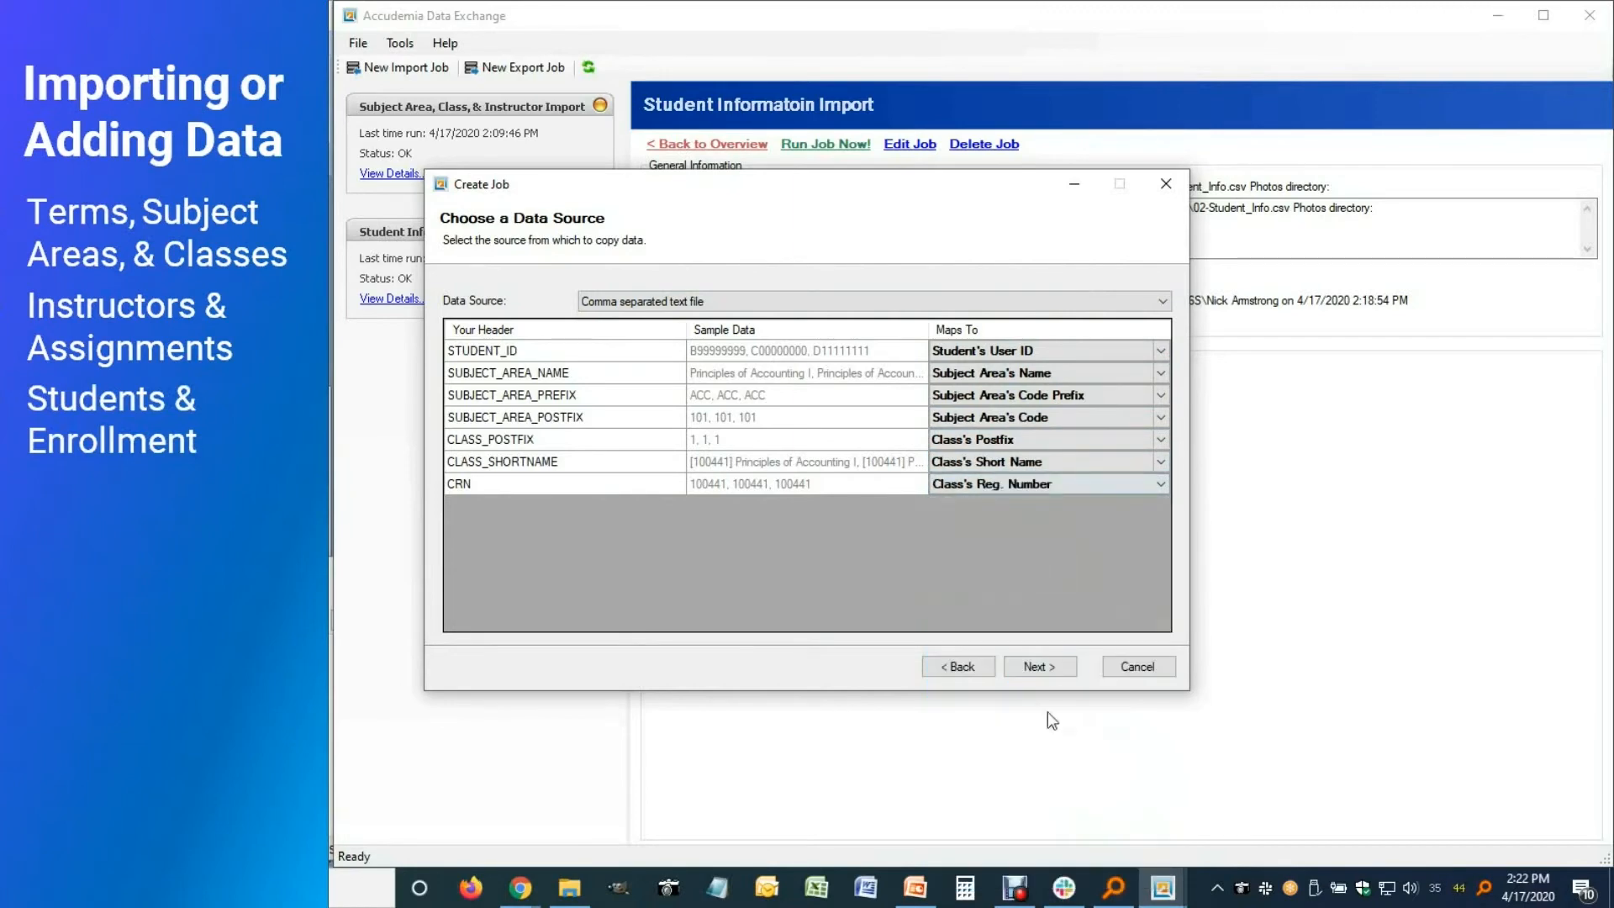
# Set enrollment options to overwrite existing enrollments and drop those of students not in the file
pyautogui.click(1037, 667)
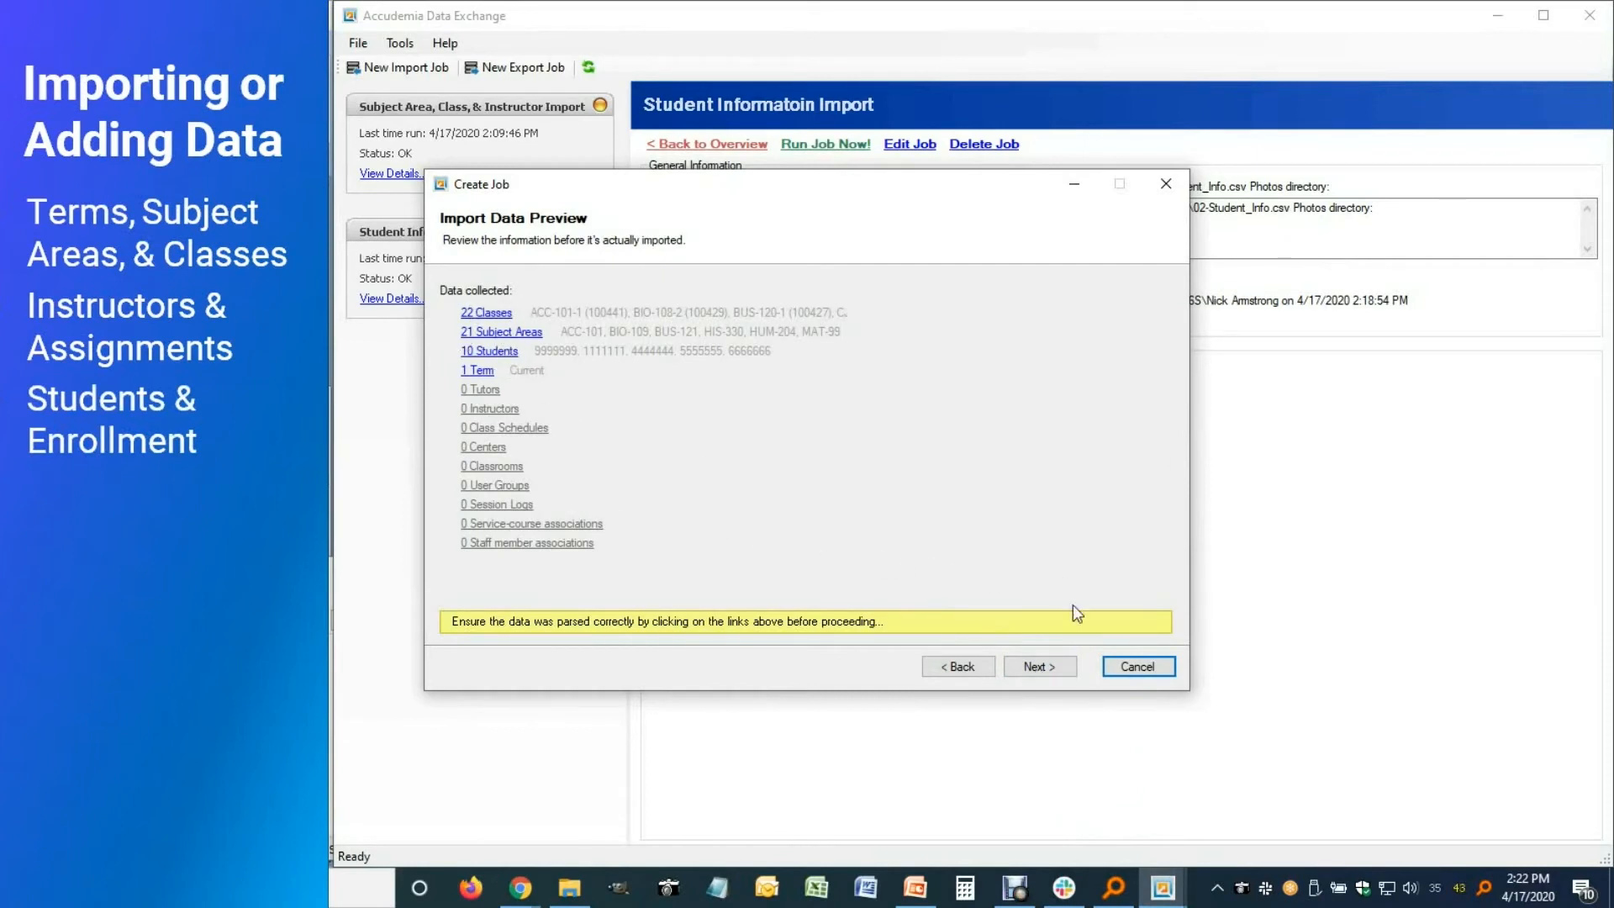
pyautogui.click(1039, 667)
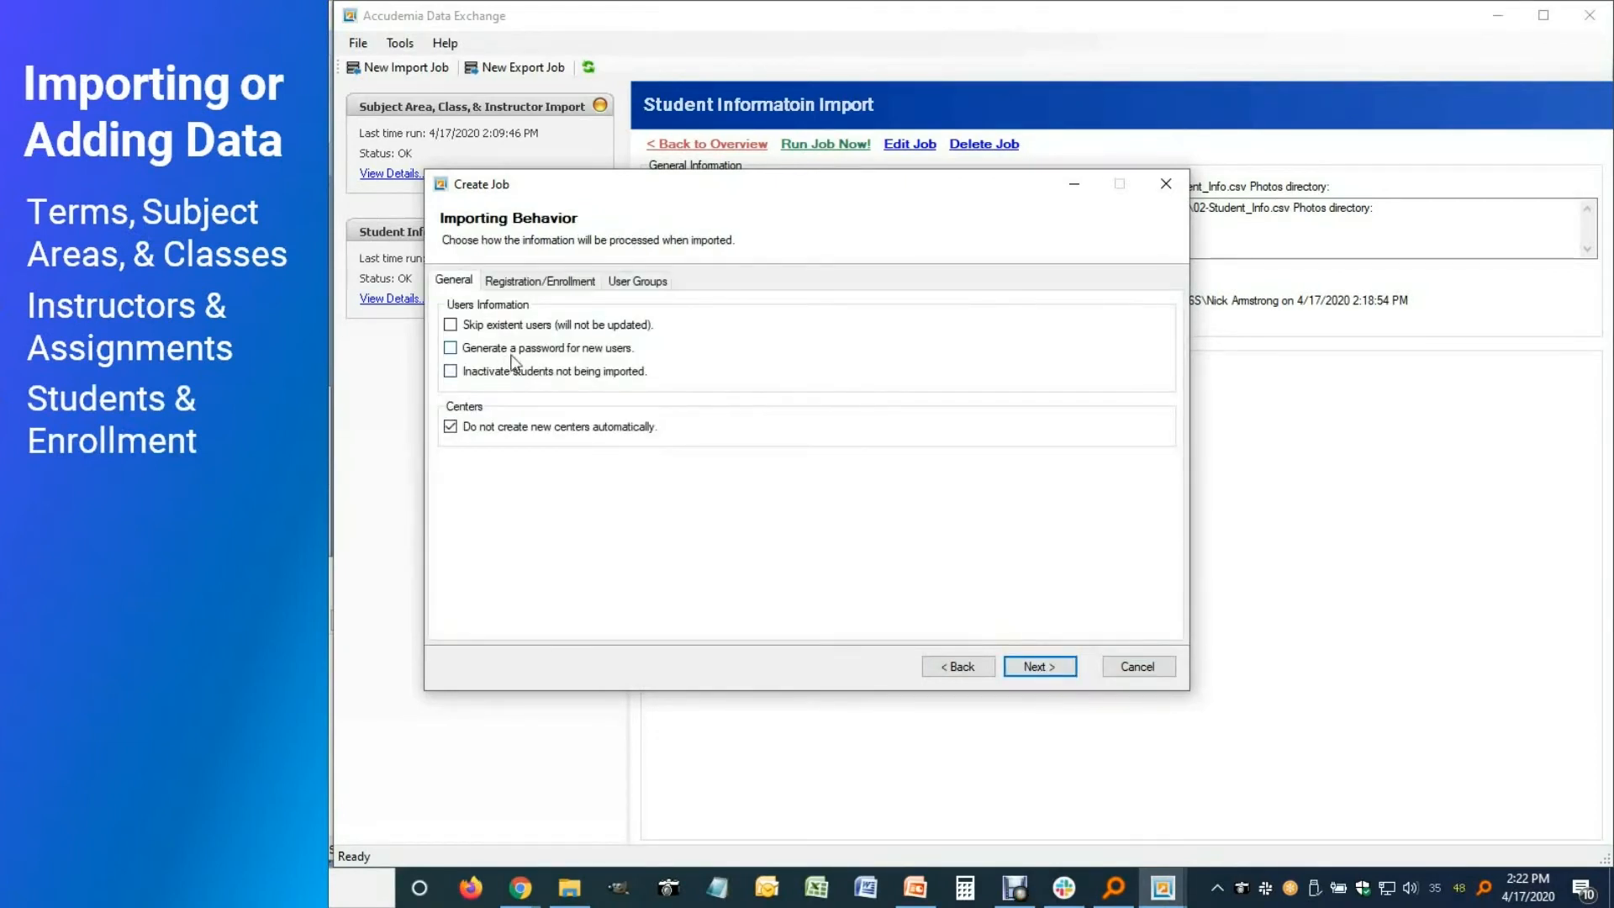
pyautogui.click(522, 284)
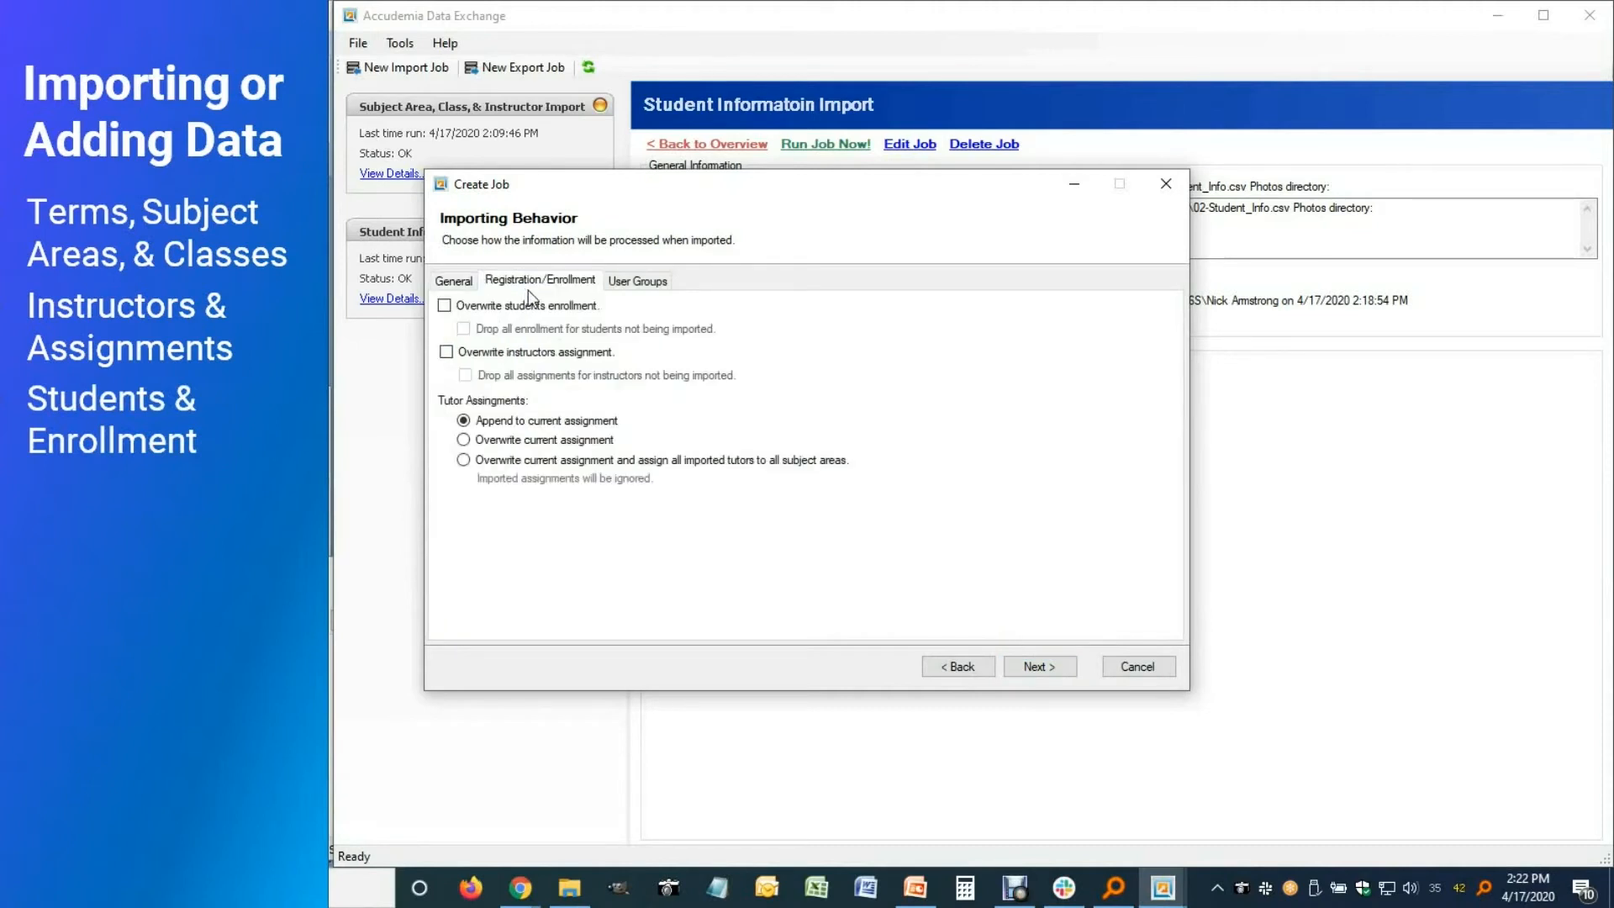
pyautogui.click(444, 307)
pyautogui.click(464, 329)
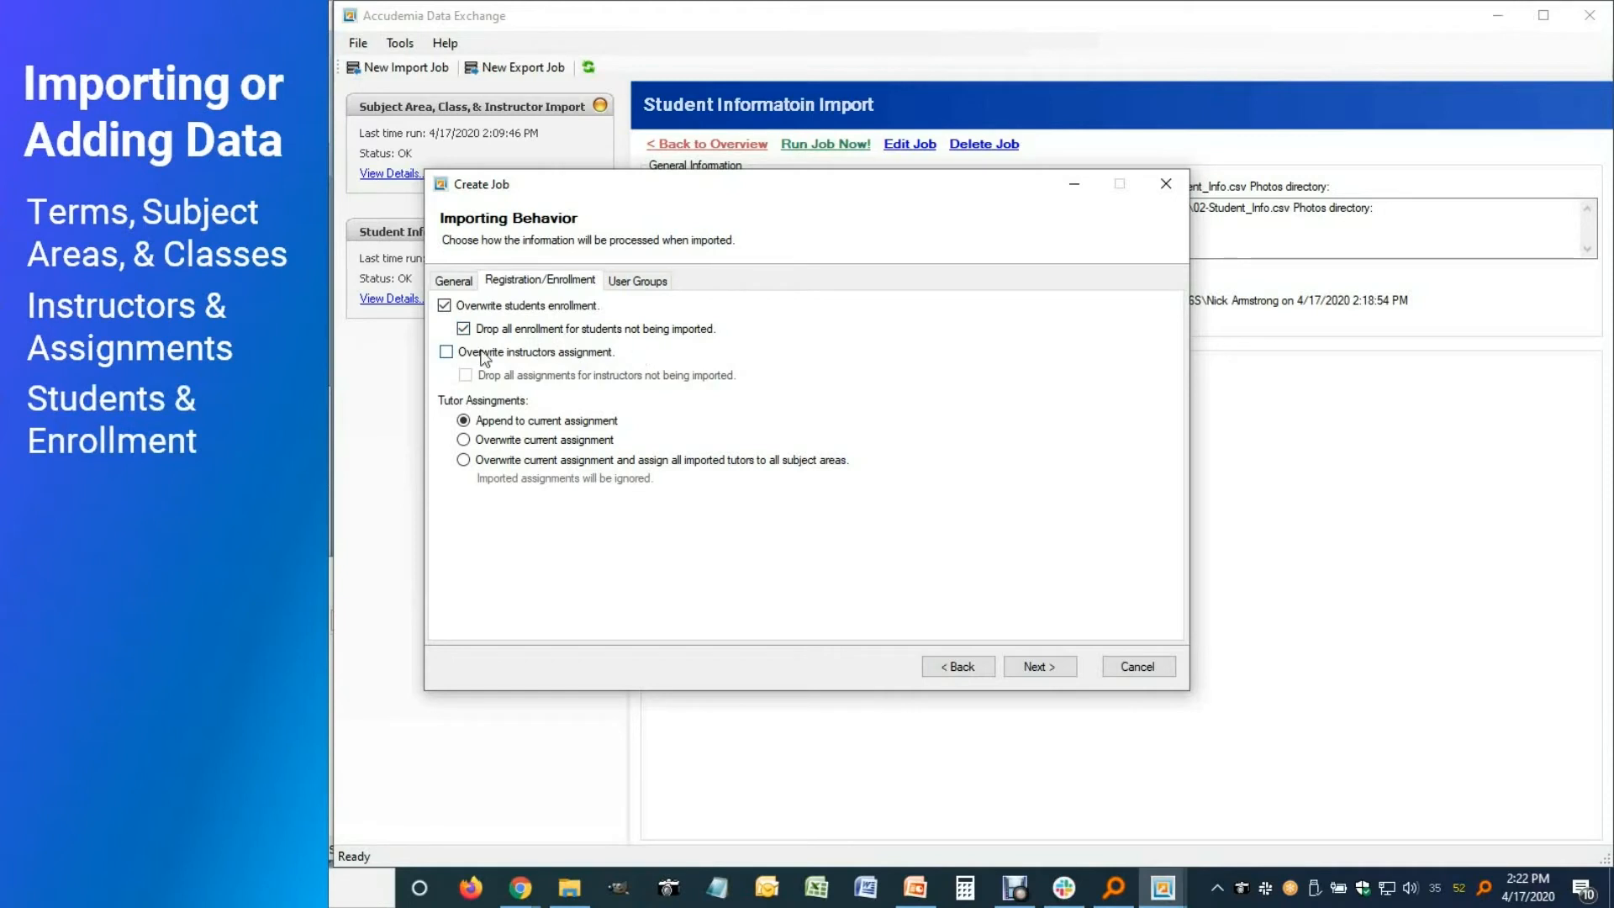
# Save the job as 'Student Enrollment Import' and run it now
pyautogui.click(1022, 668)
pyautogui.click(714, 291)
pyautogui.write('Student Enrollment Import')
pyautogui.click(1044, 667)
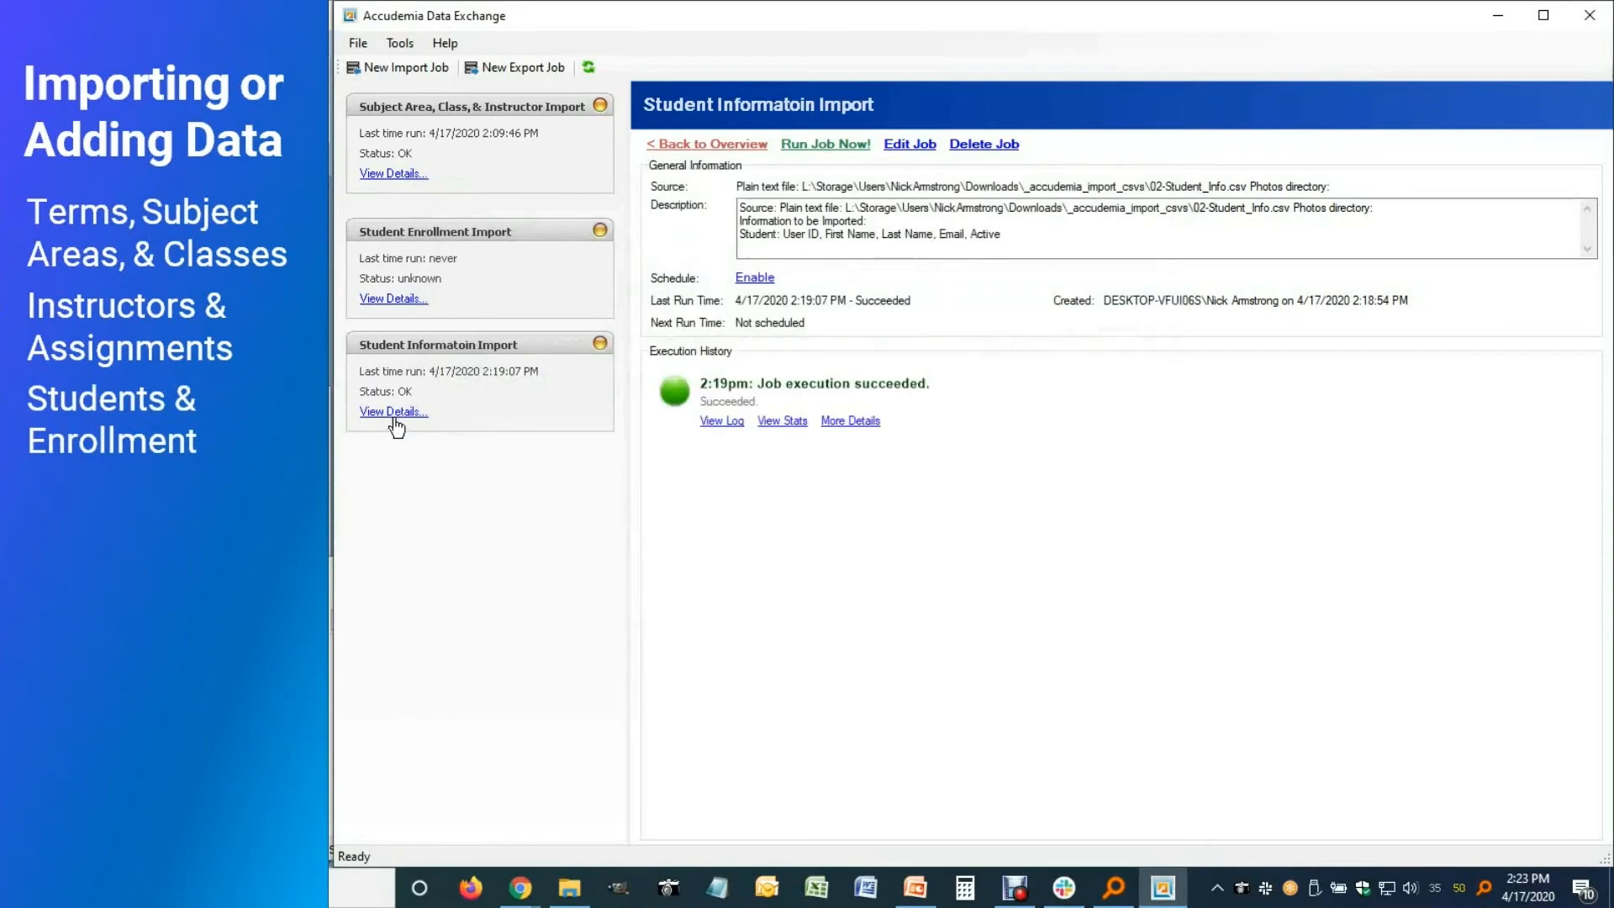
pyautogui.click(394, 299)
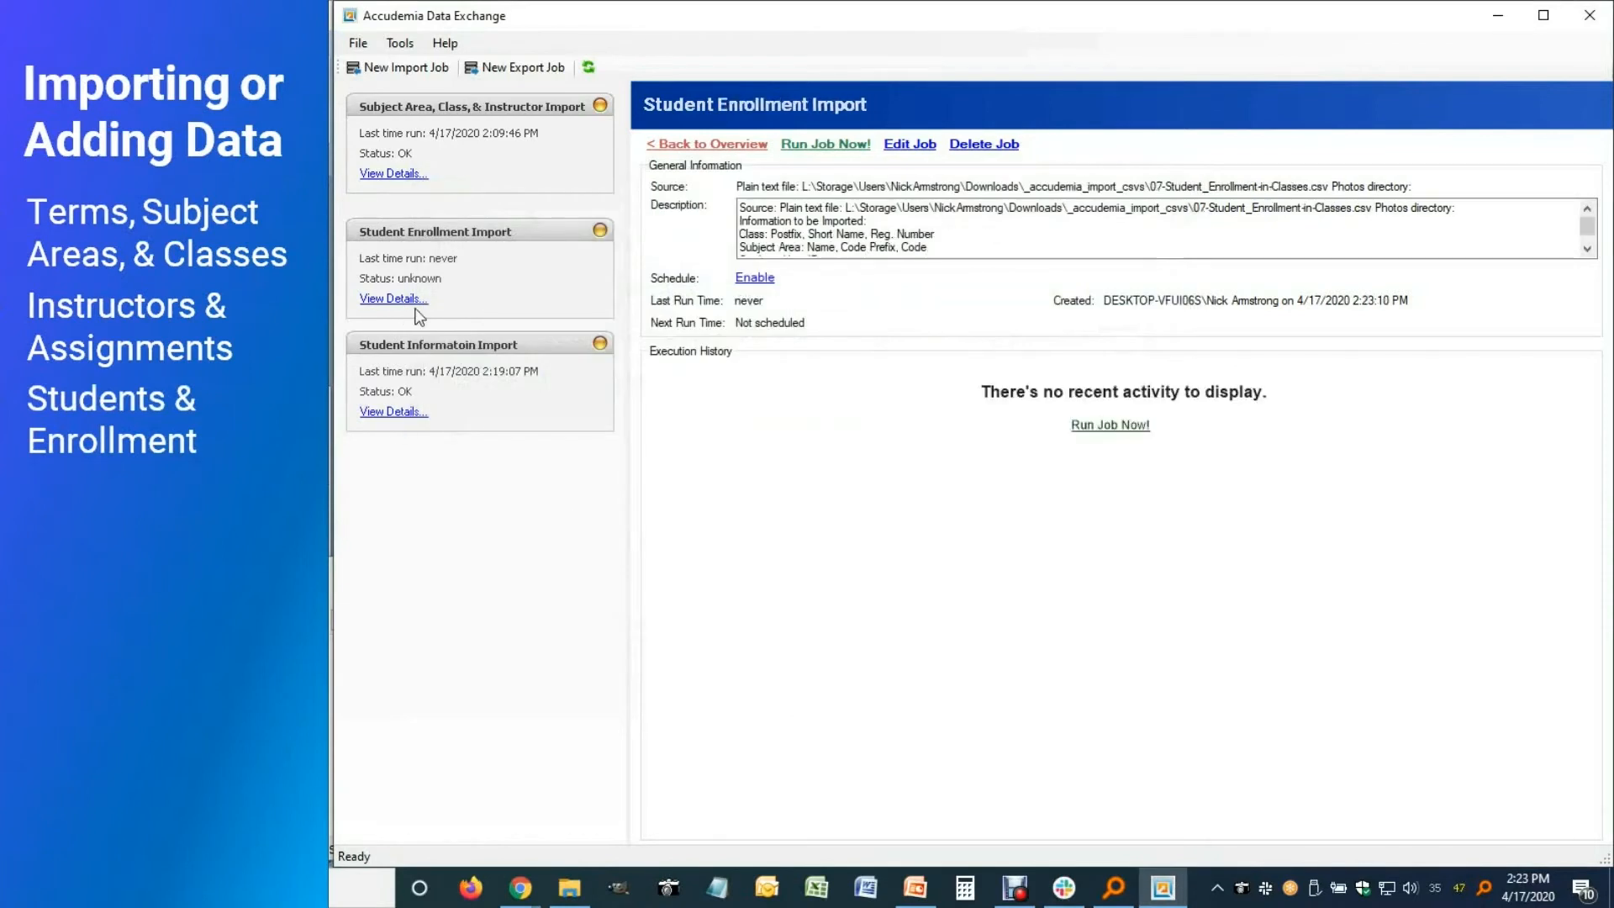
pyautogui.click(839, 148)
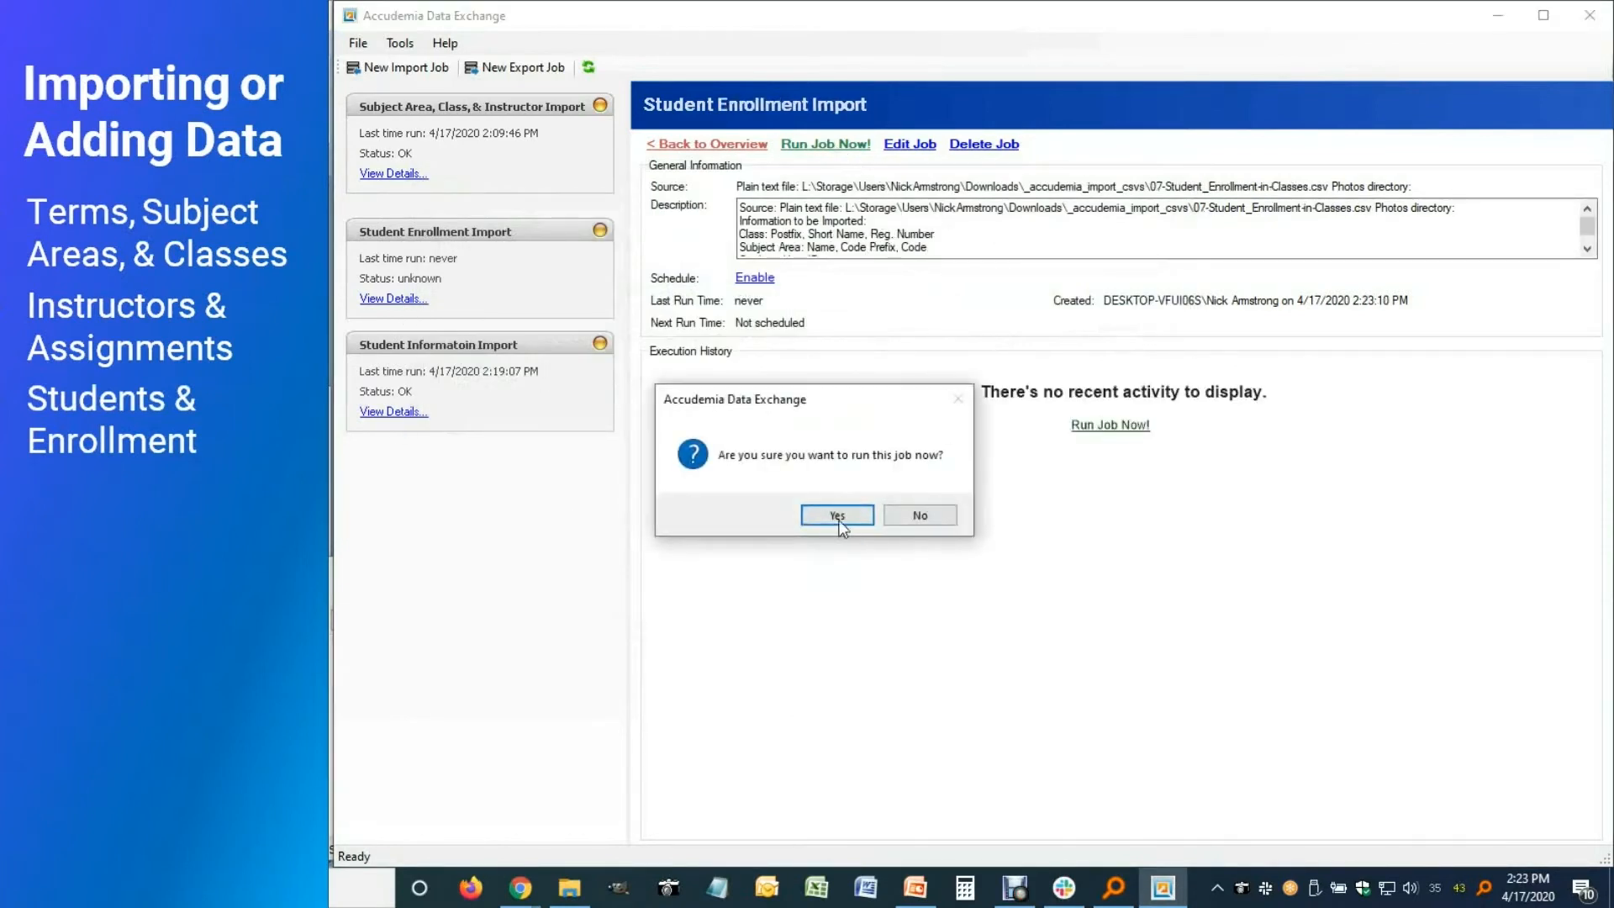
pyautogui.click(837, 516)
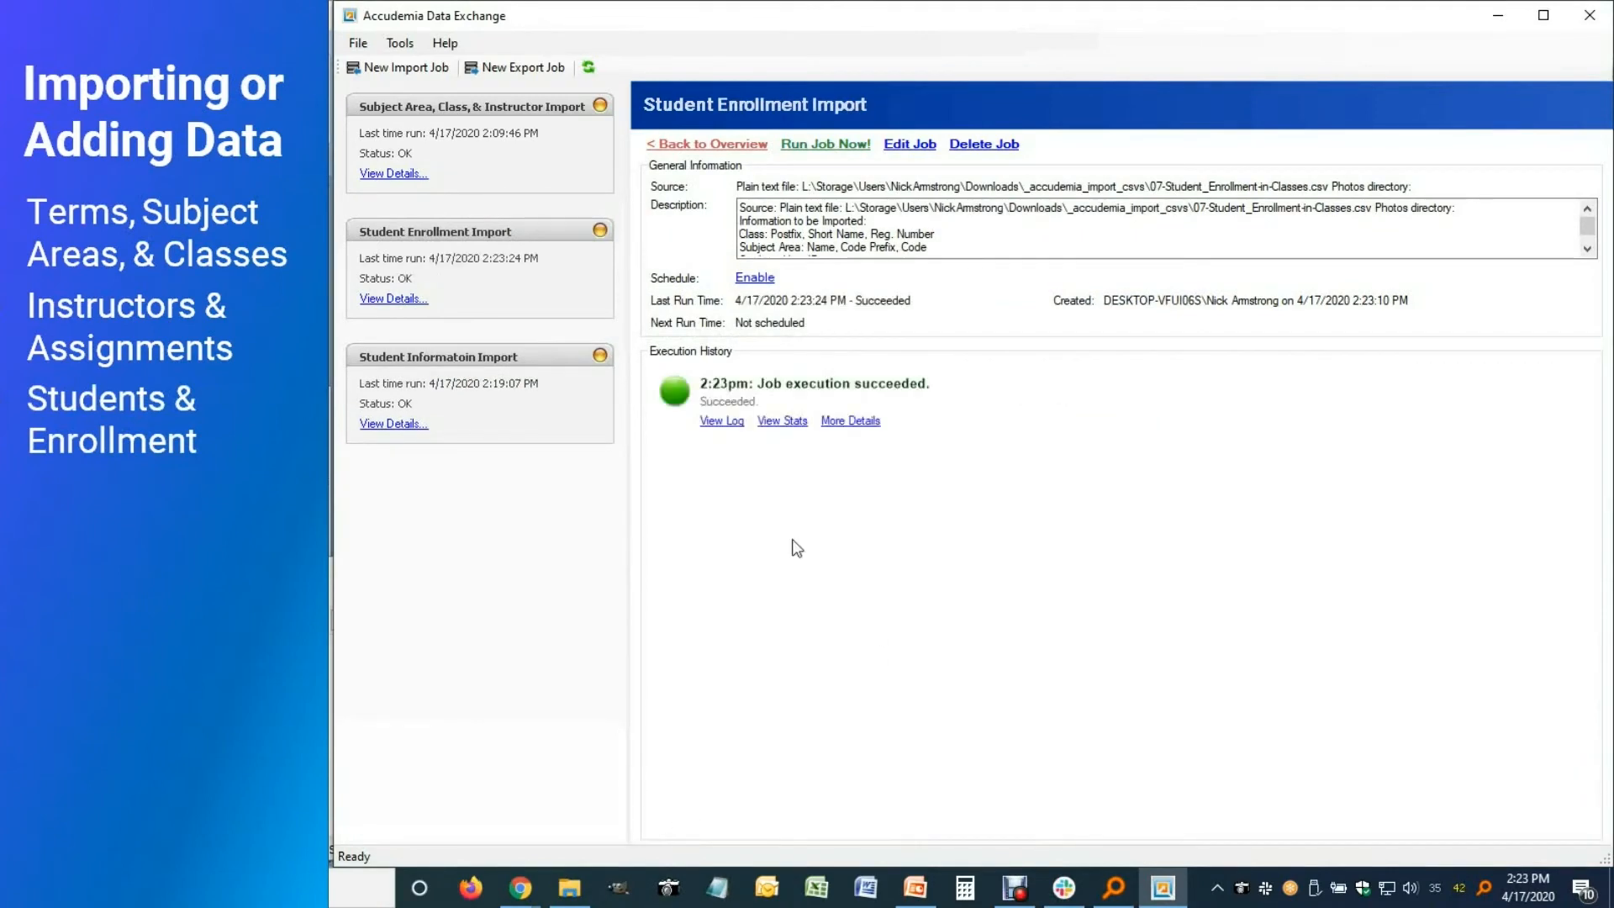
# Reset the user filters, review a user's class enrollments, then close the account panel
pyautogui.click(1498, 15)
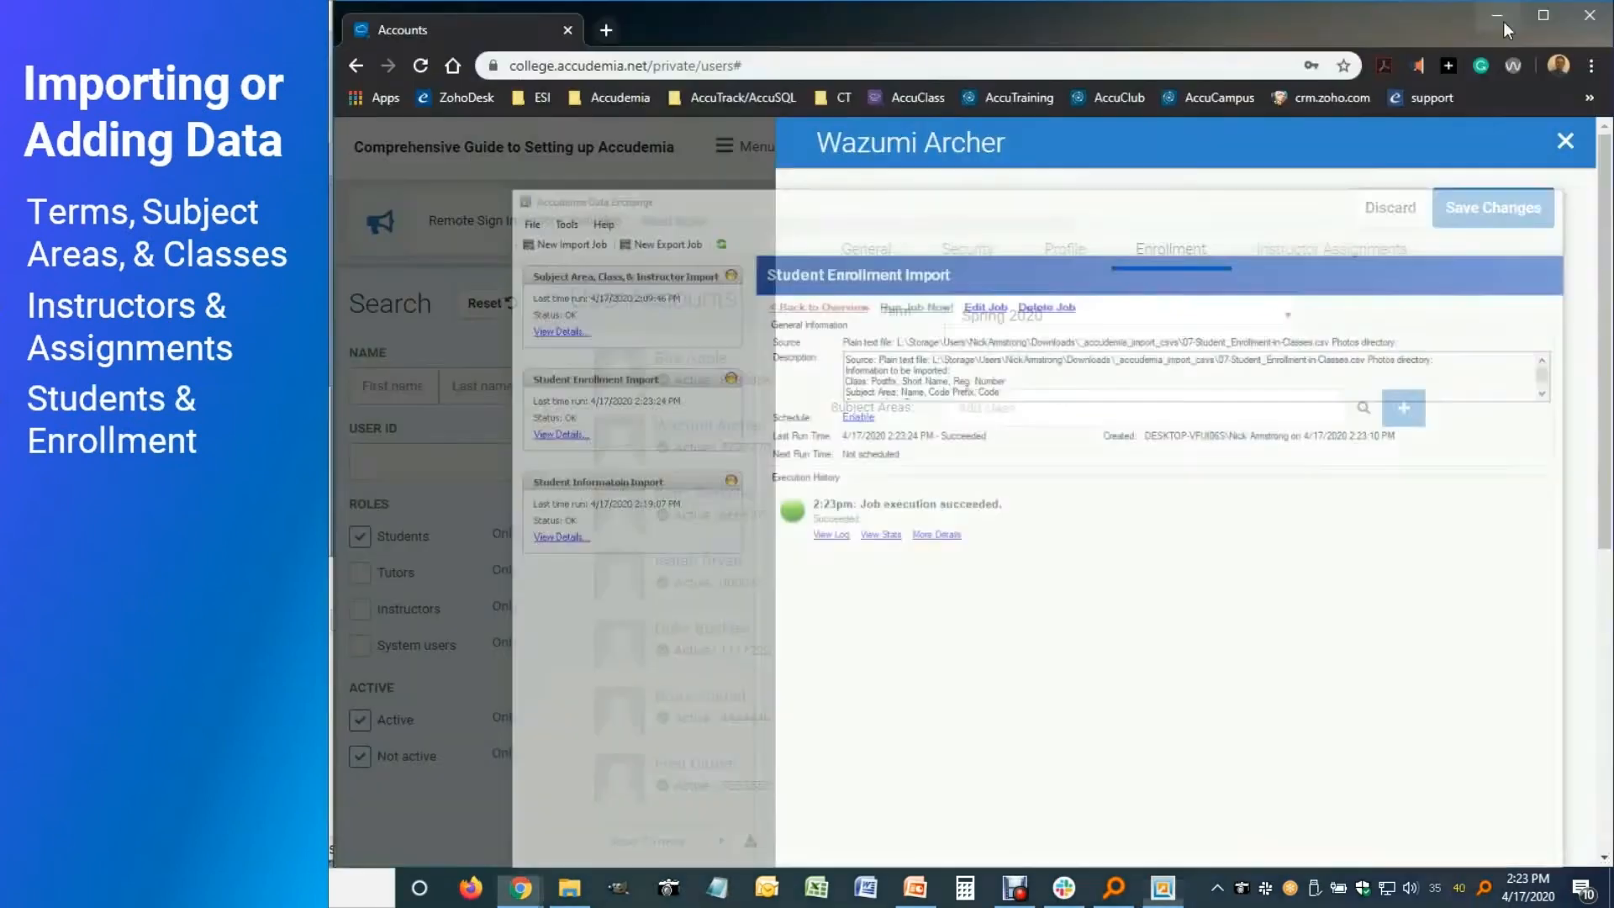
pyautogui.click(1565, 143)
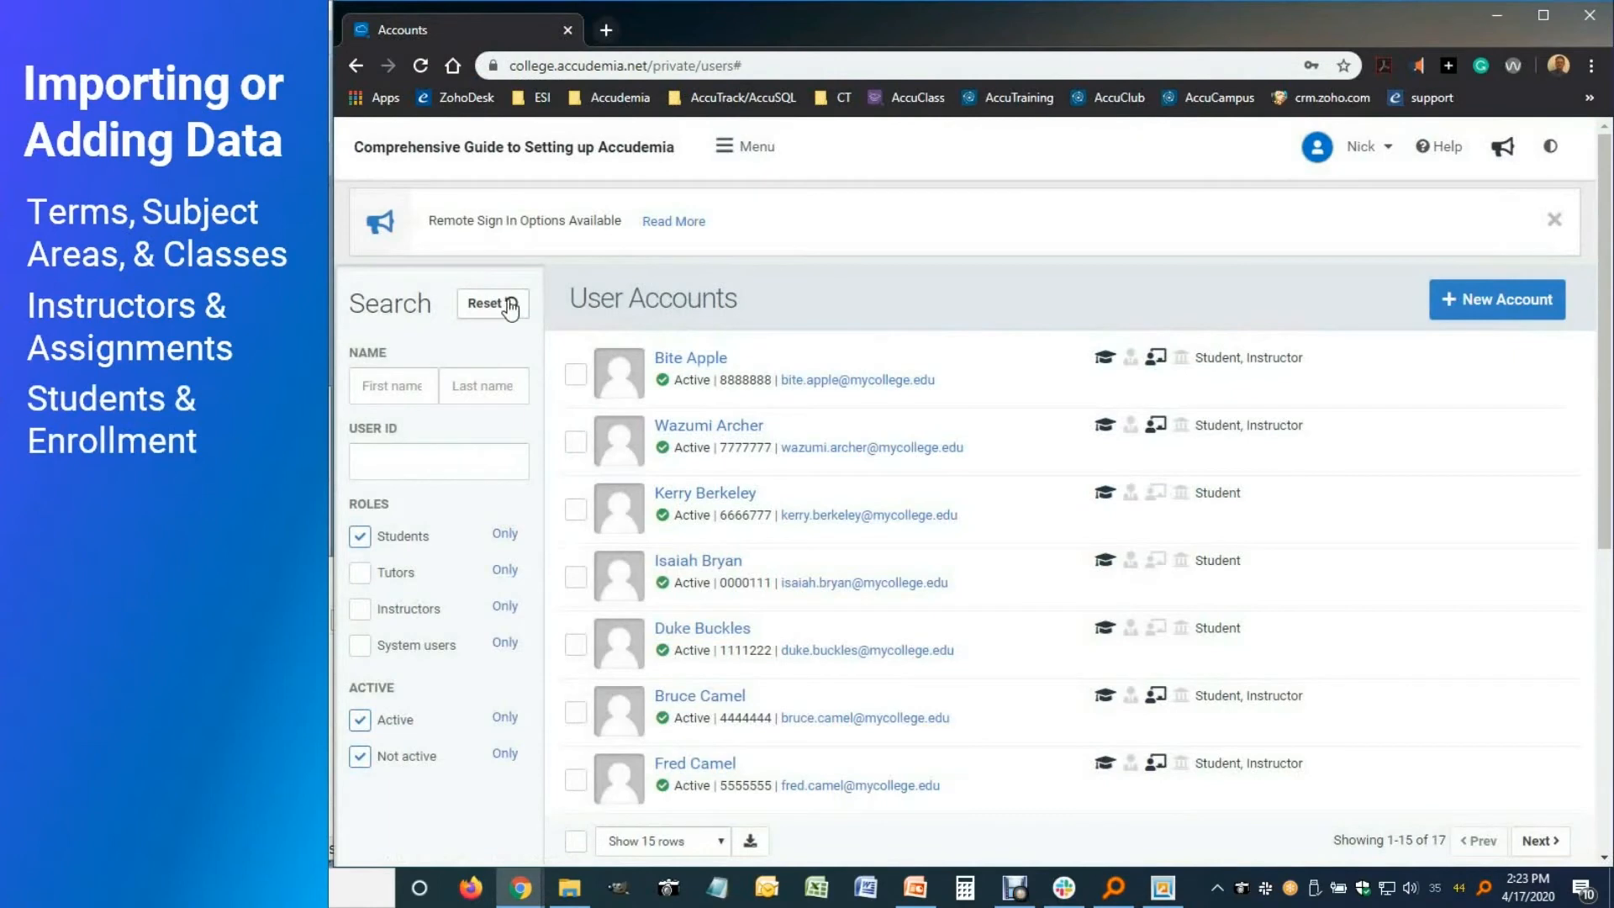
pyautogui.click(503, 304)
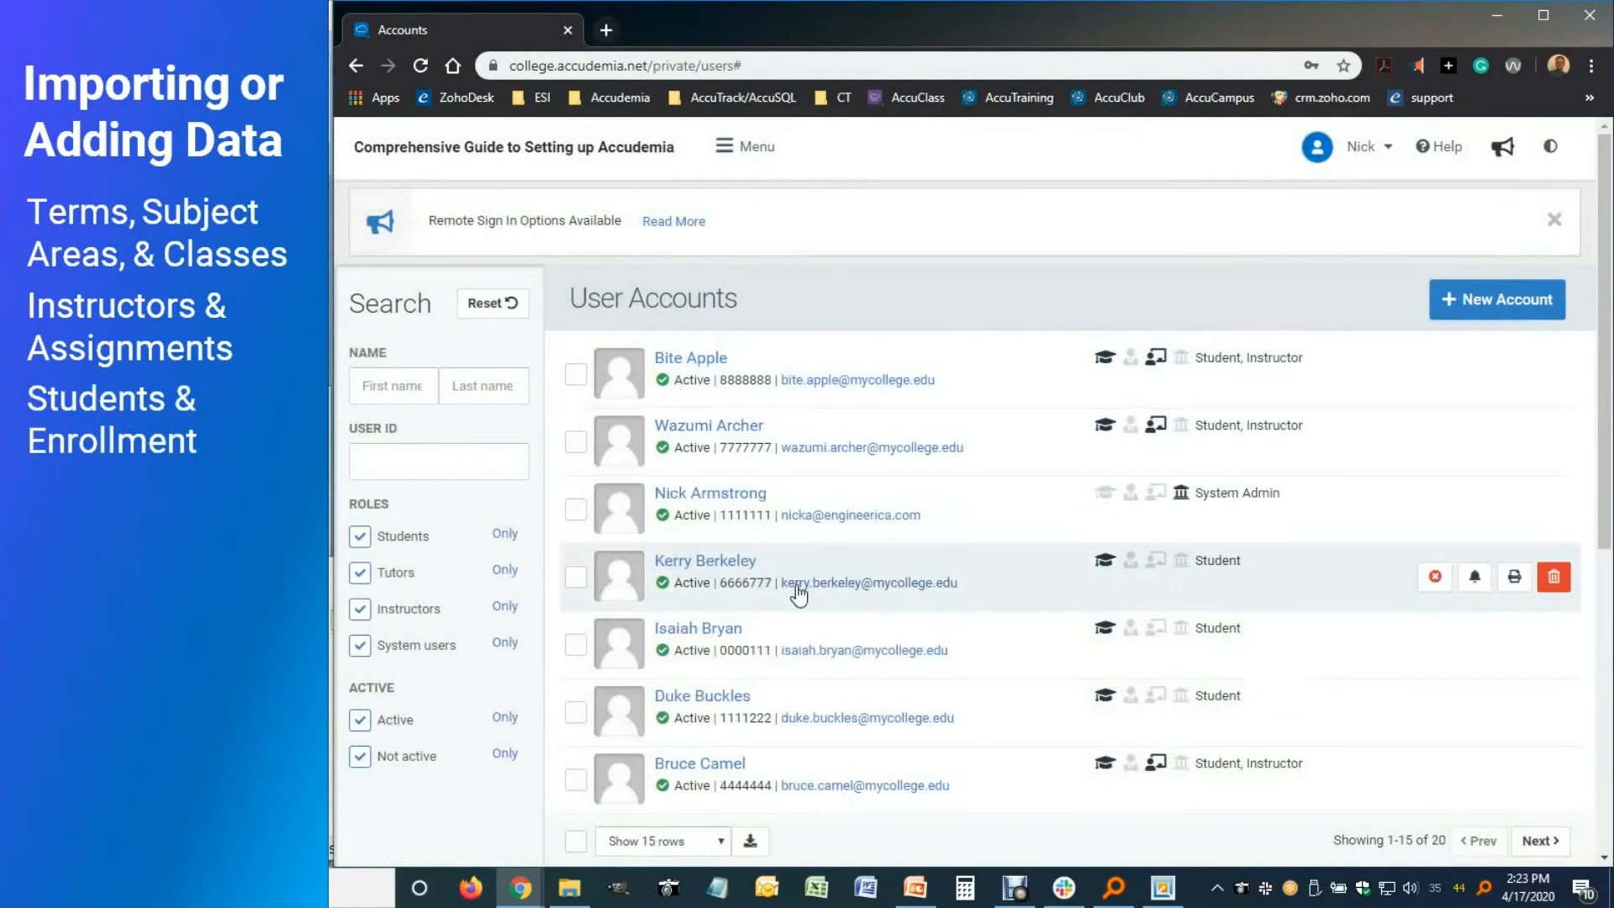
pyautogui.click(709, 561)
pyautogui.click(1160, 254)
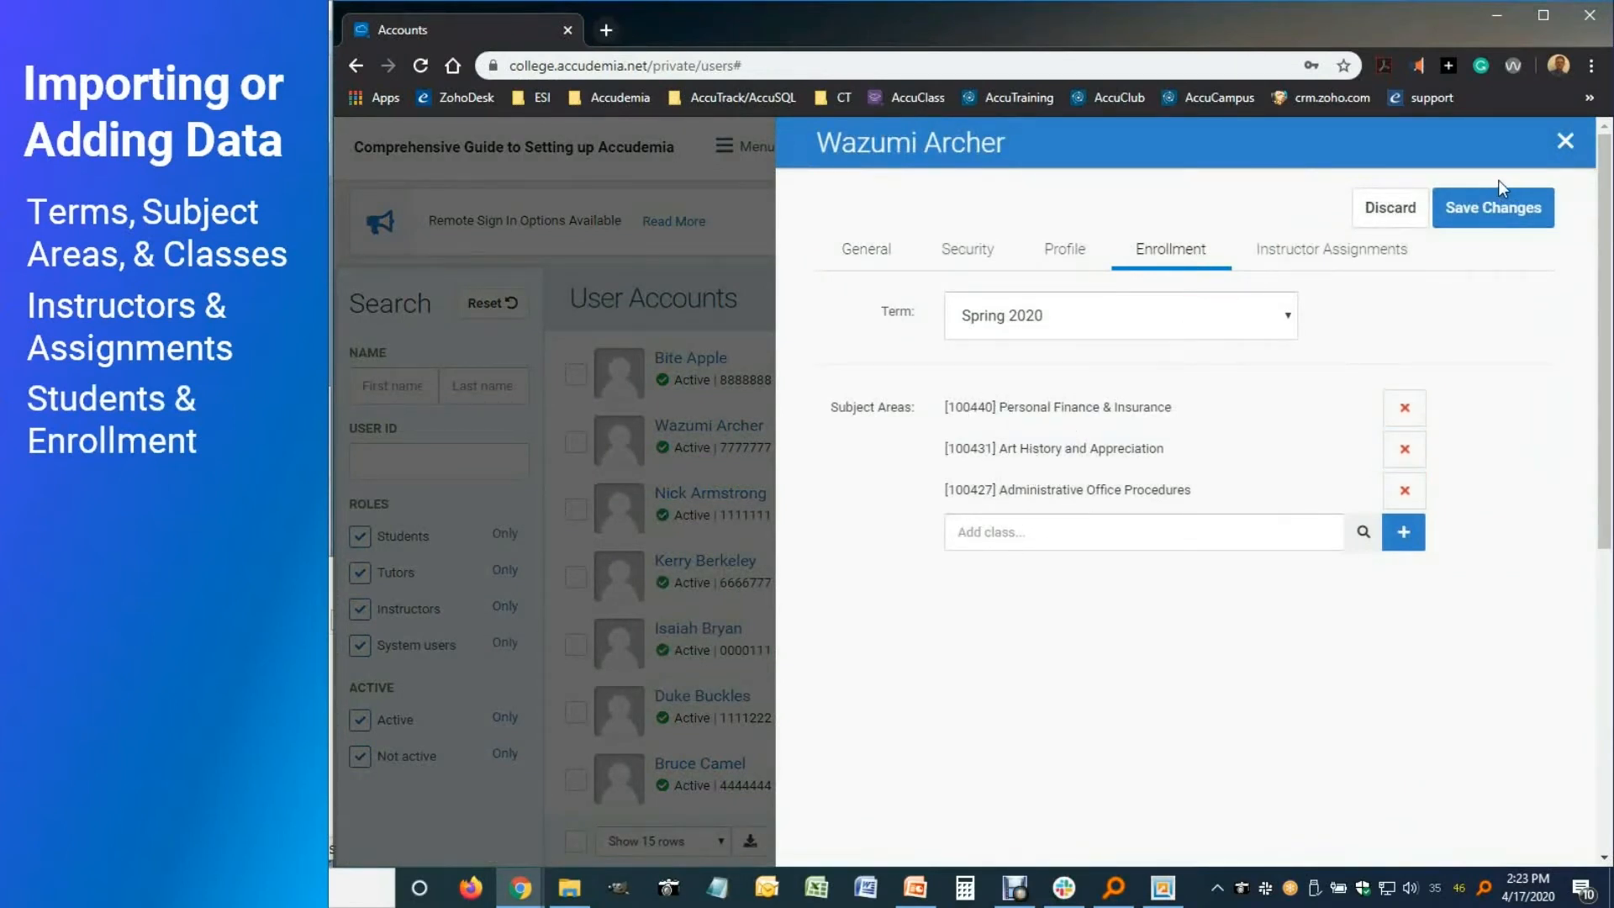
pyautogui.click(1564, 142)
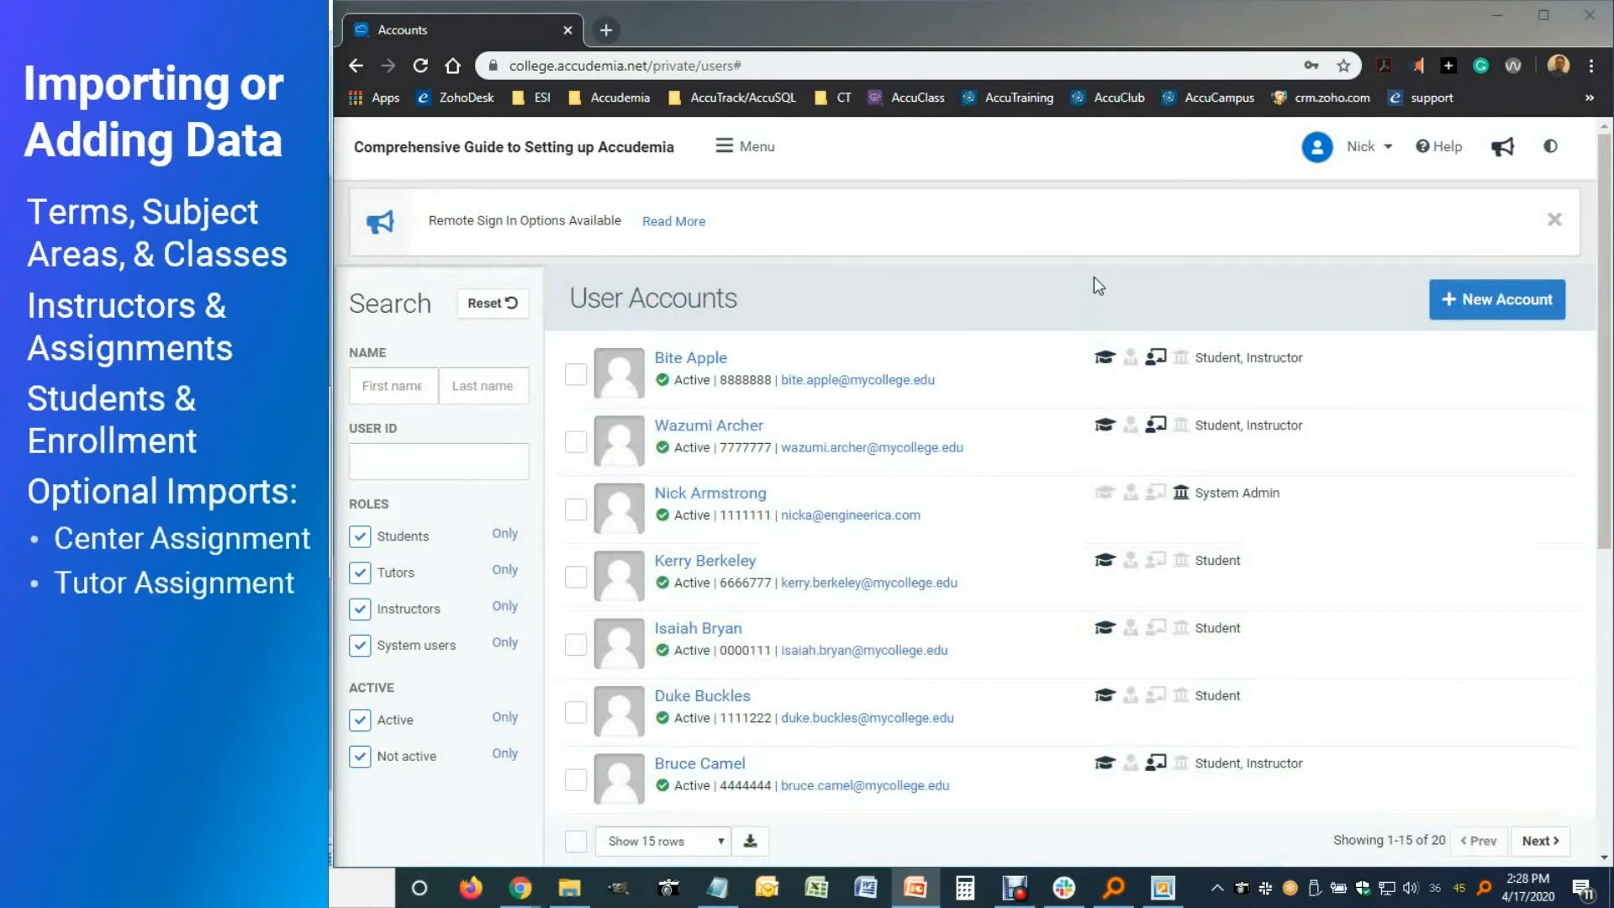
# Go to Administration > Centers & Classrooms and open Tutoring Center for editing
pyautogui.click(760, 165)
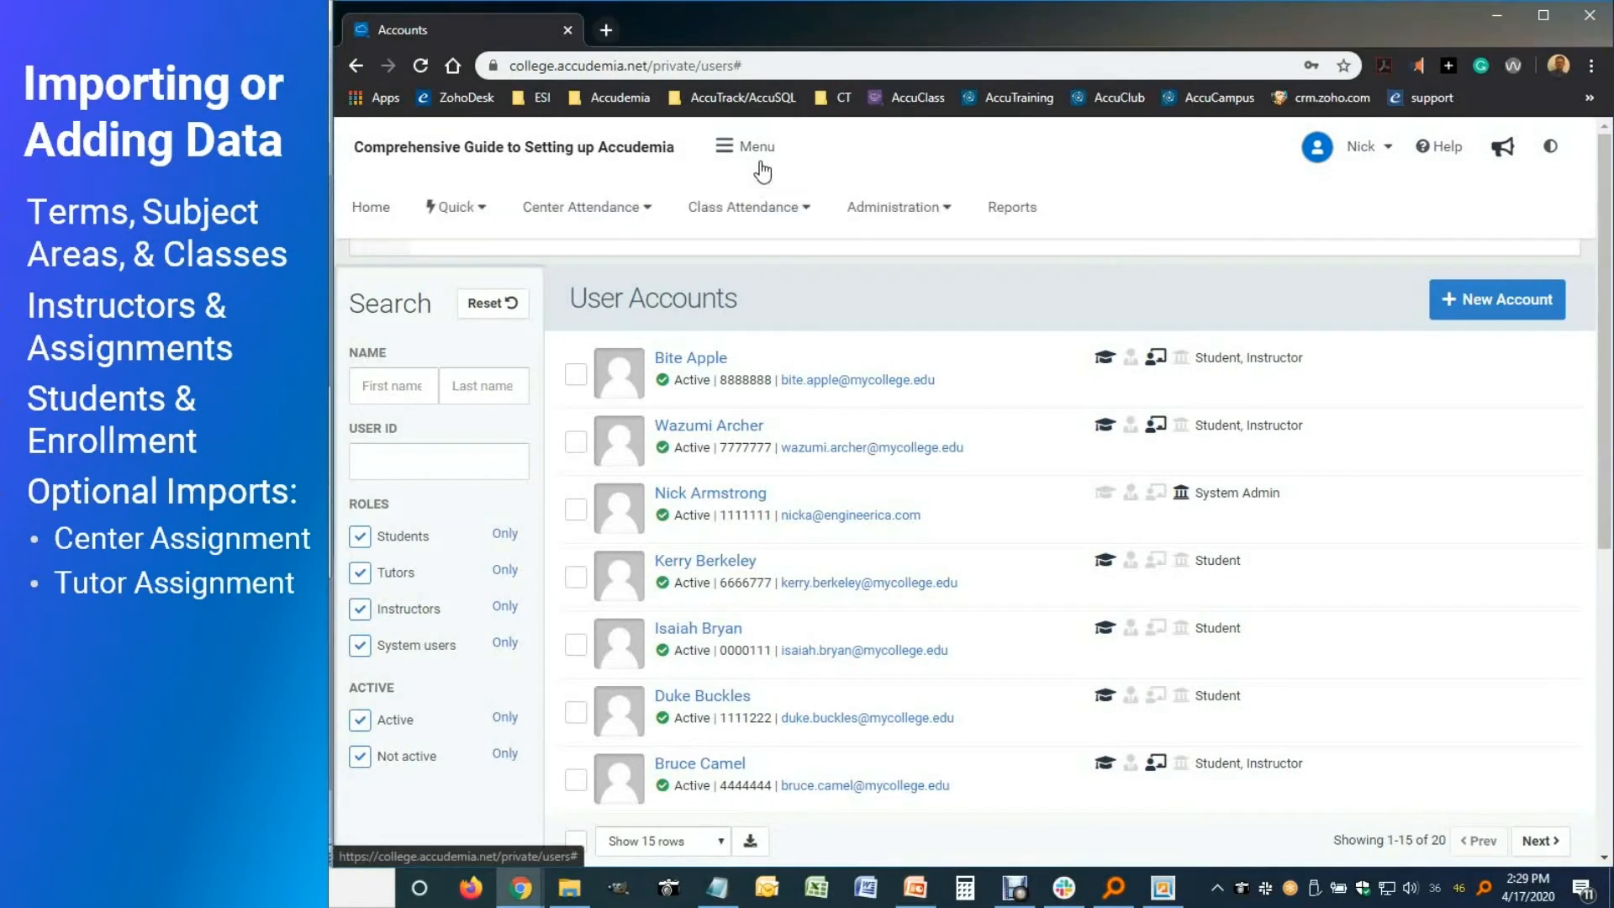
pyautogui.click(889, 210)
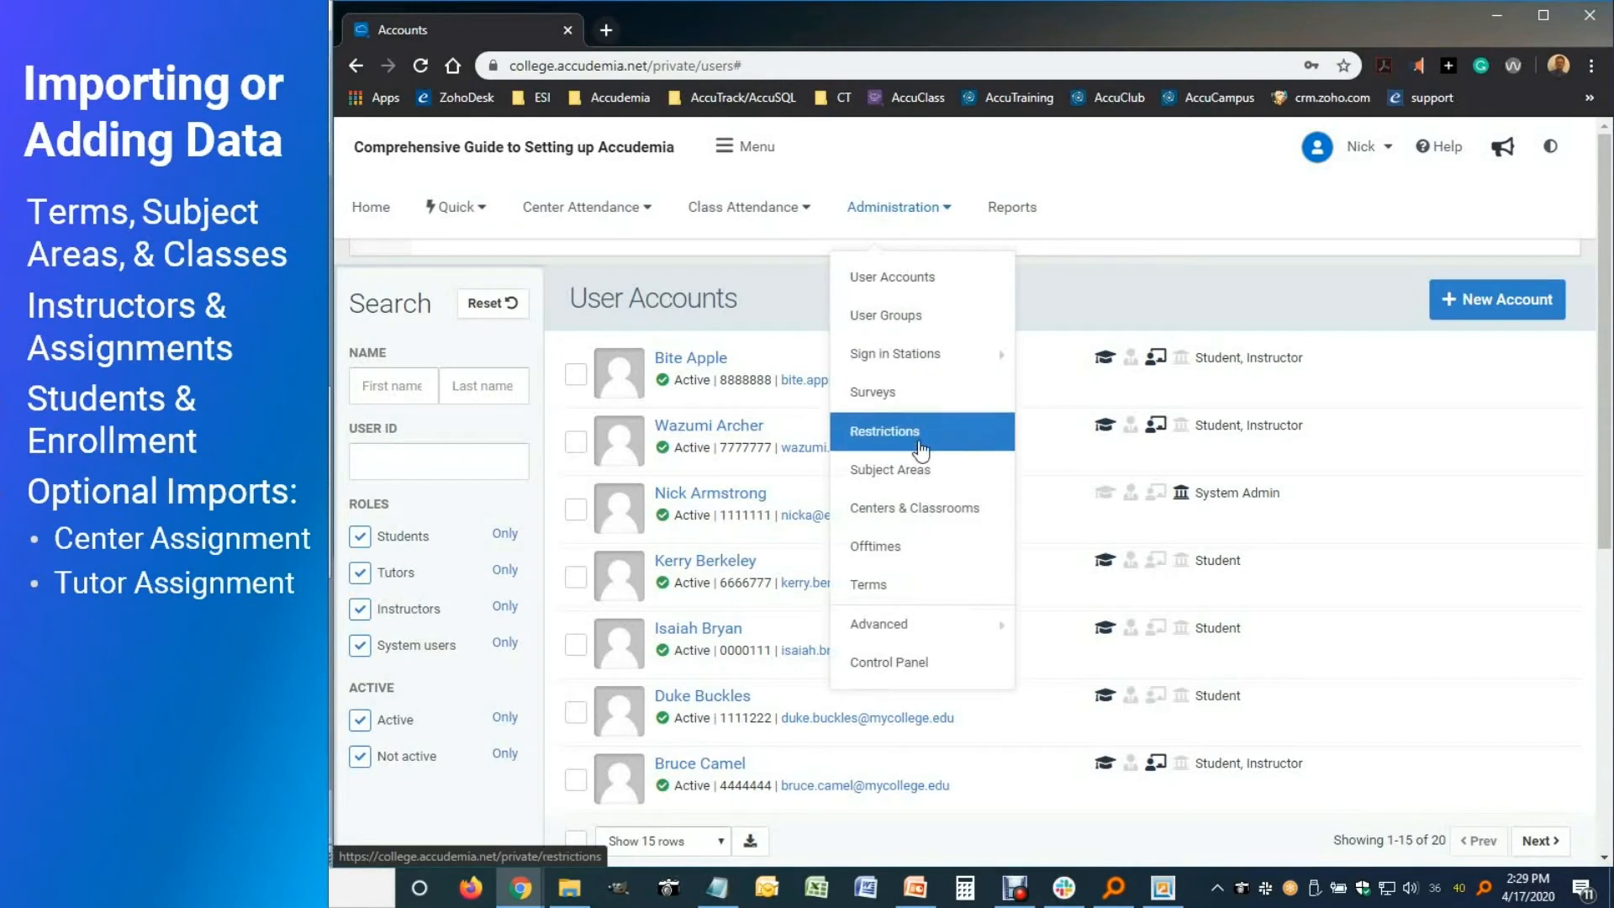
pyautogui.click(912, 508)
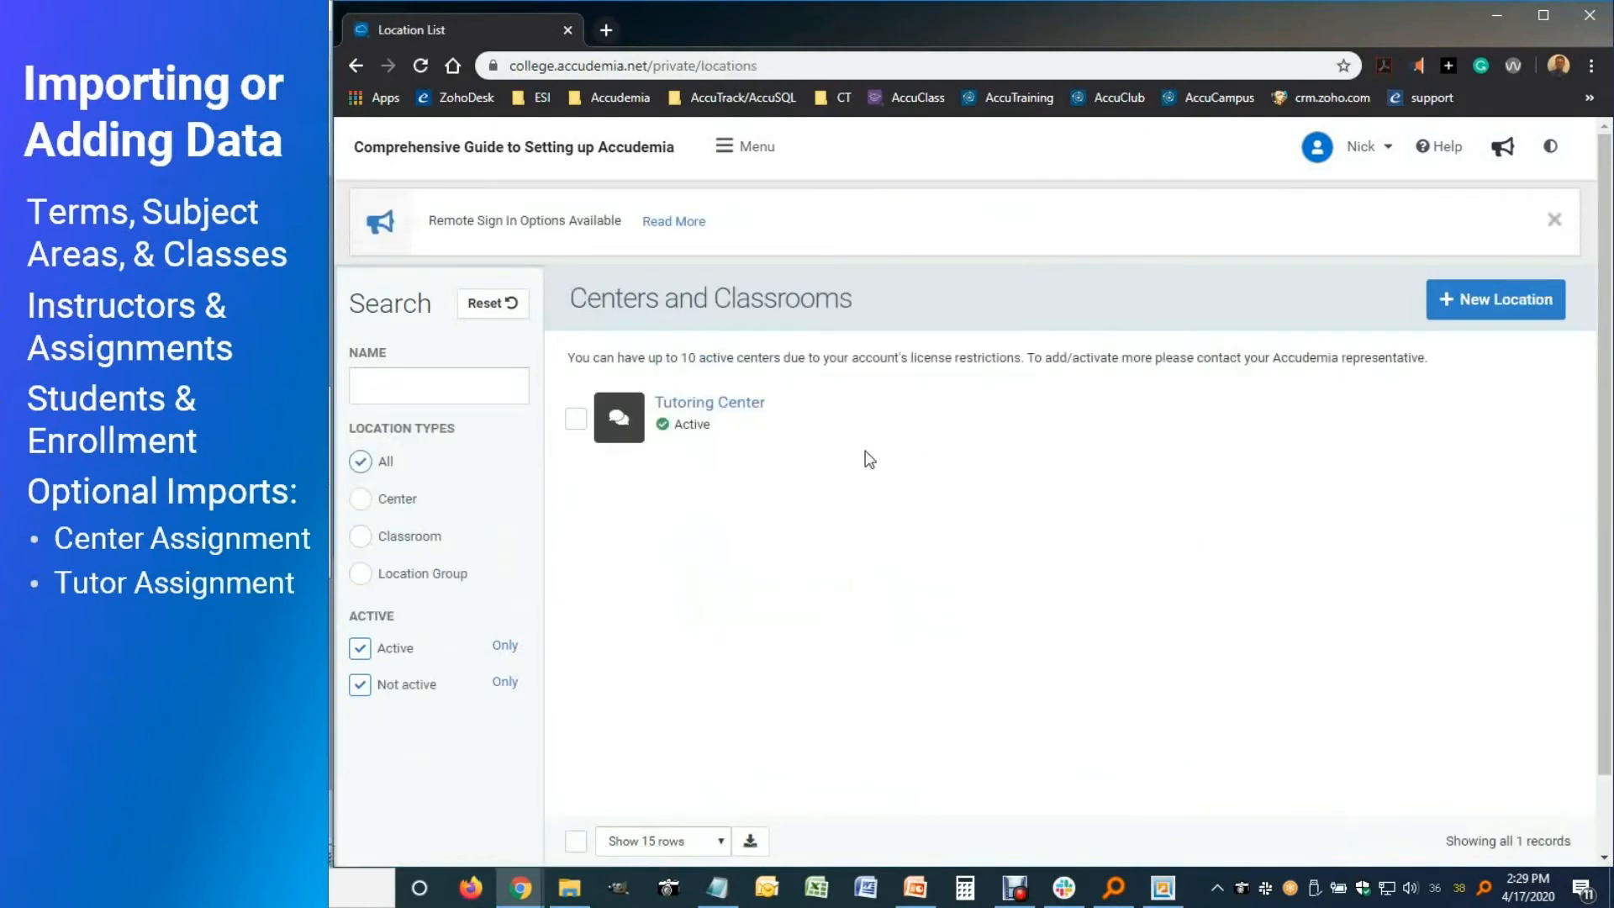
pyautogui.click(752, 412)
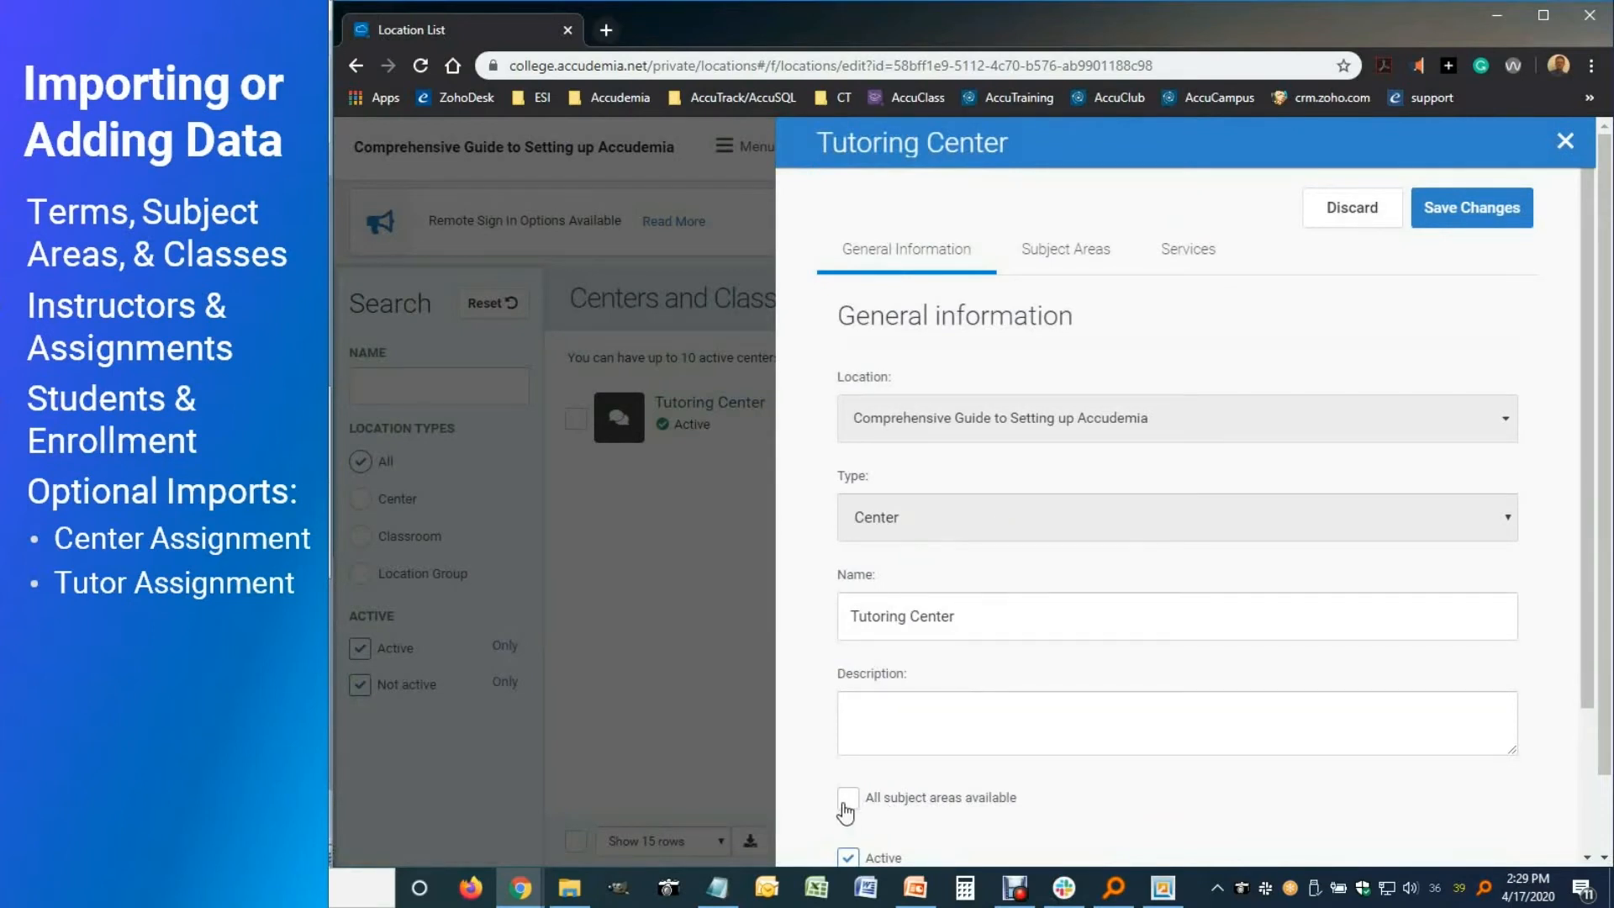
# On the Tutoring Center's Subject Areas tab, clear all existing subject area selections
pyautogui.click(1047, 253)
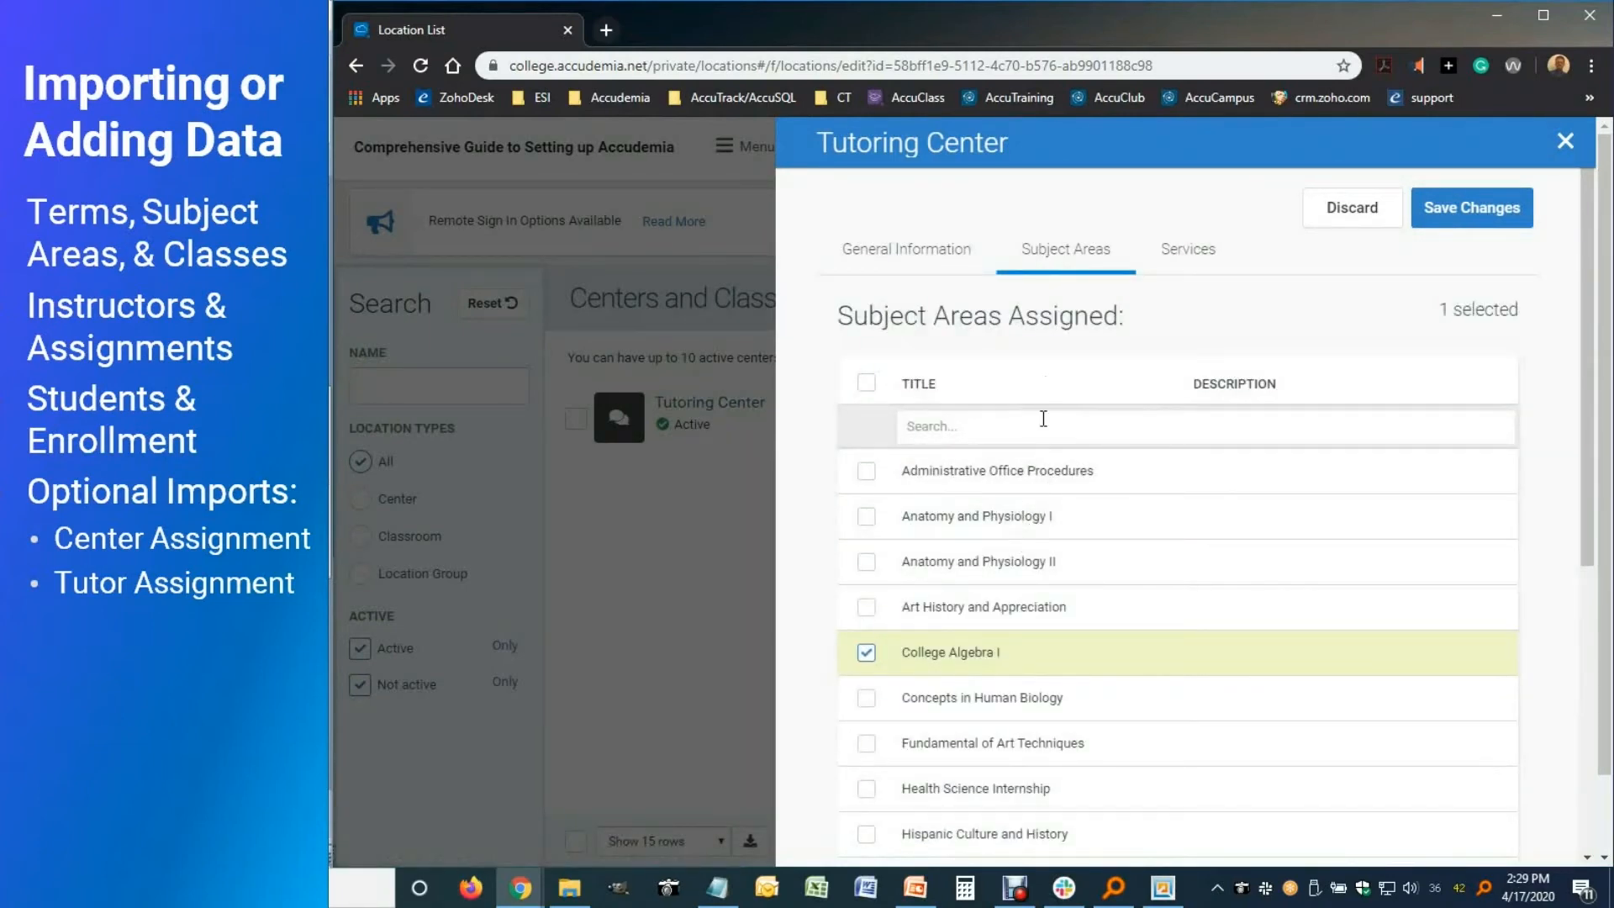
pyautogui.scroll(-5, 957, 580)
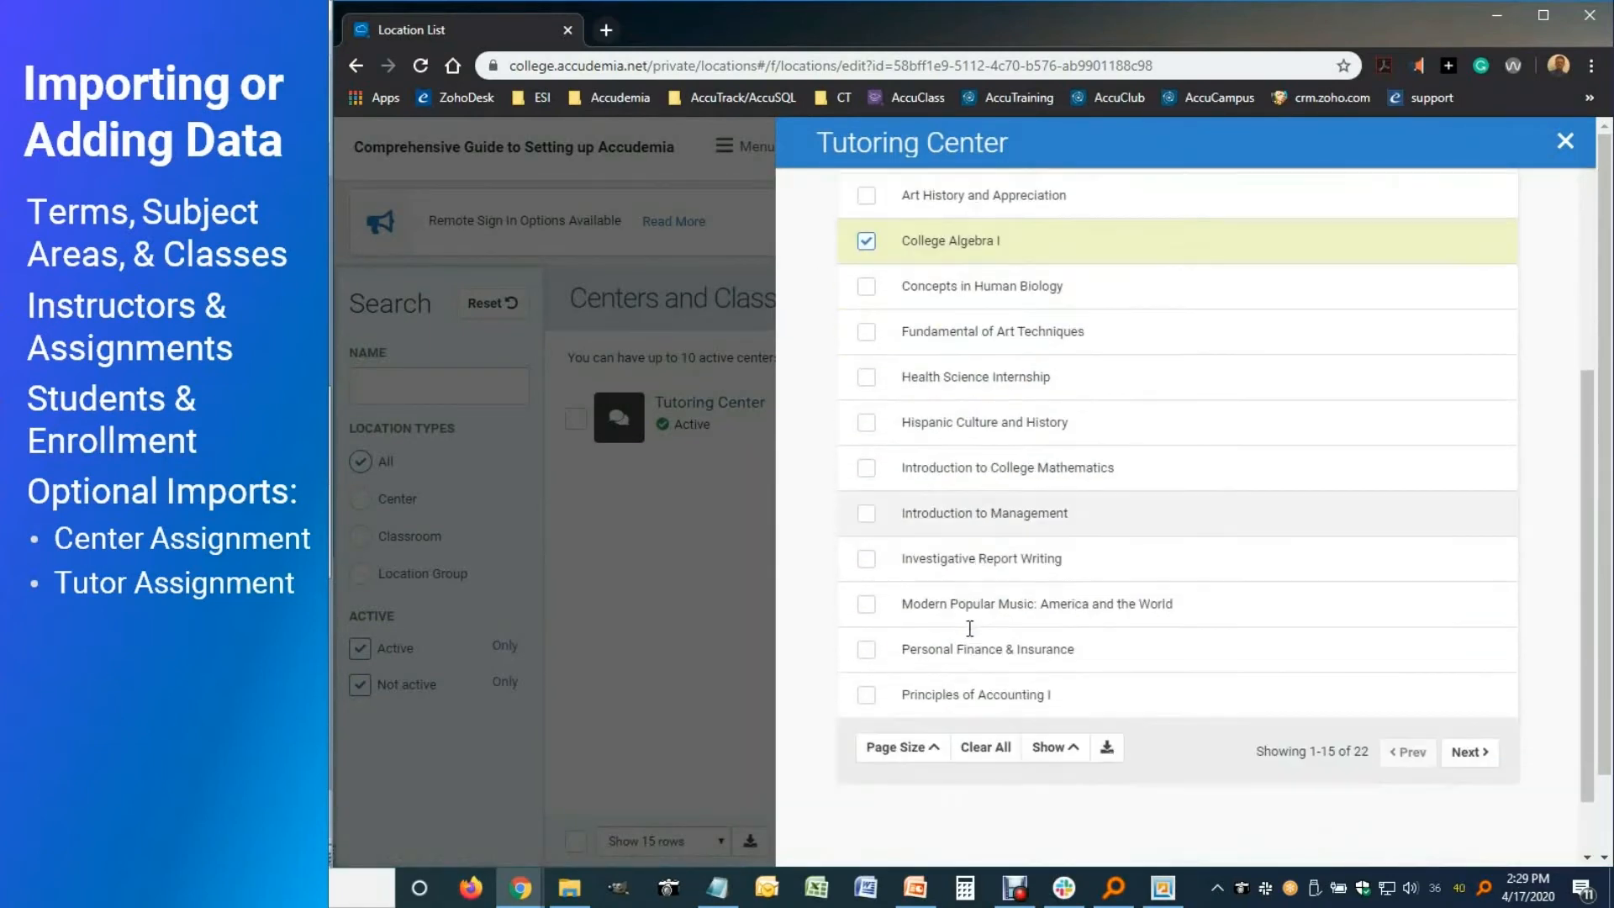
pyautogui.scroll(5, 967, 623)
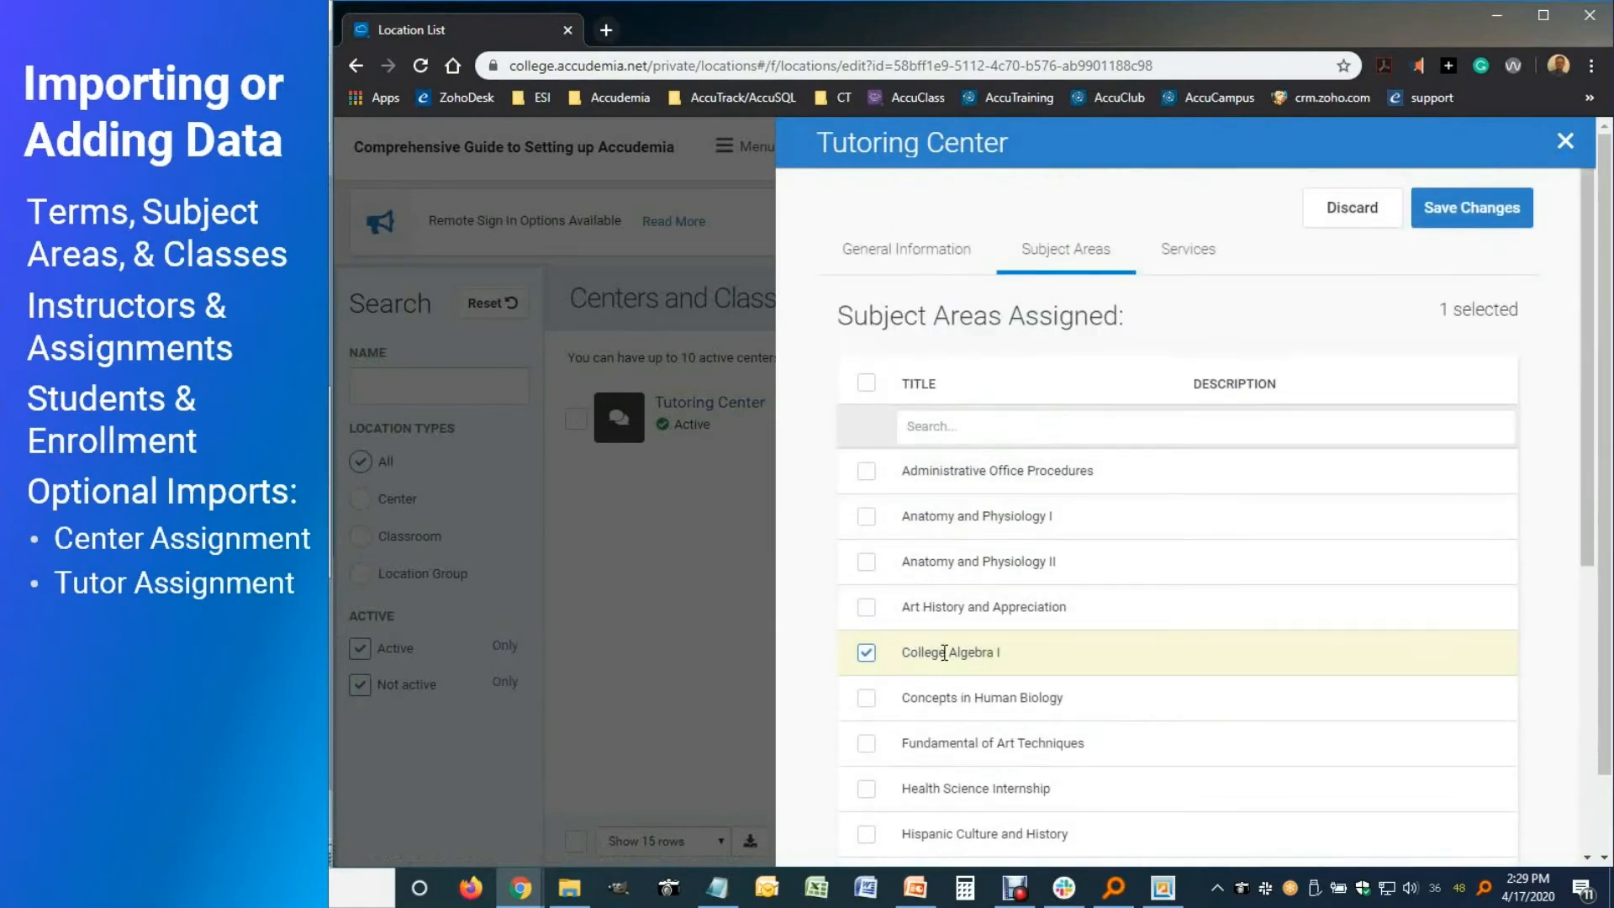
pyautogui.click(868, 385)
pyautogui.click(869, 388)
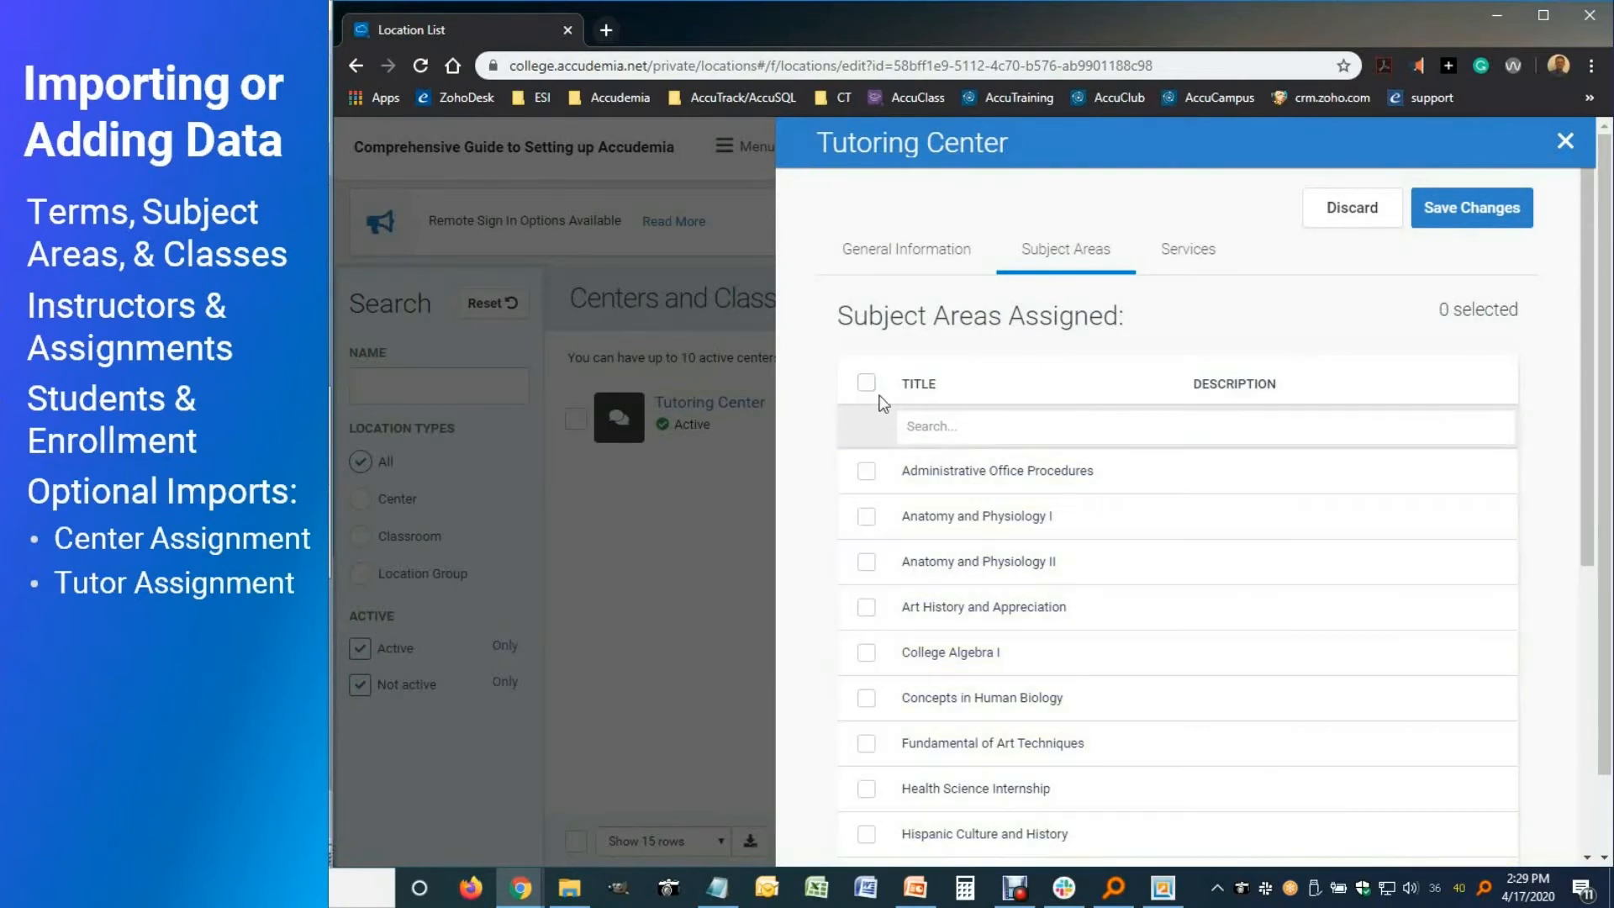
# Select all subject areas matching MAT, then all matching HUM, and clear the search
pyautogui.click(940, 433)
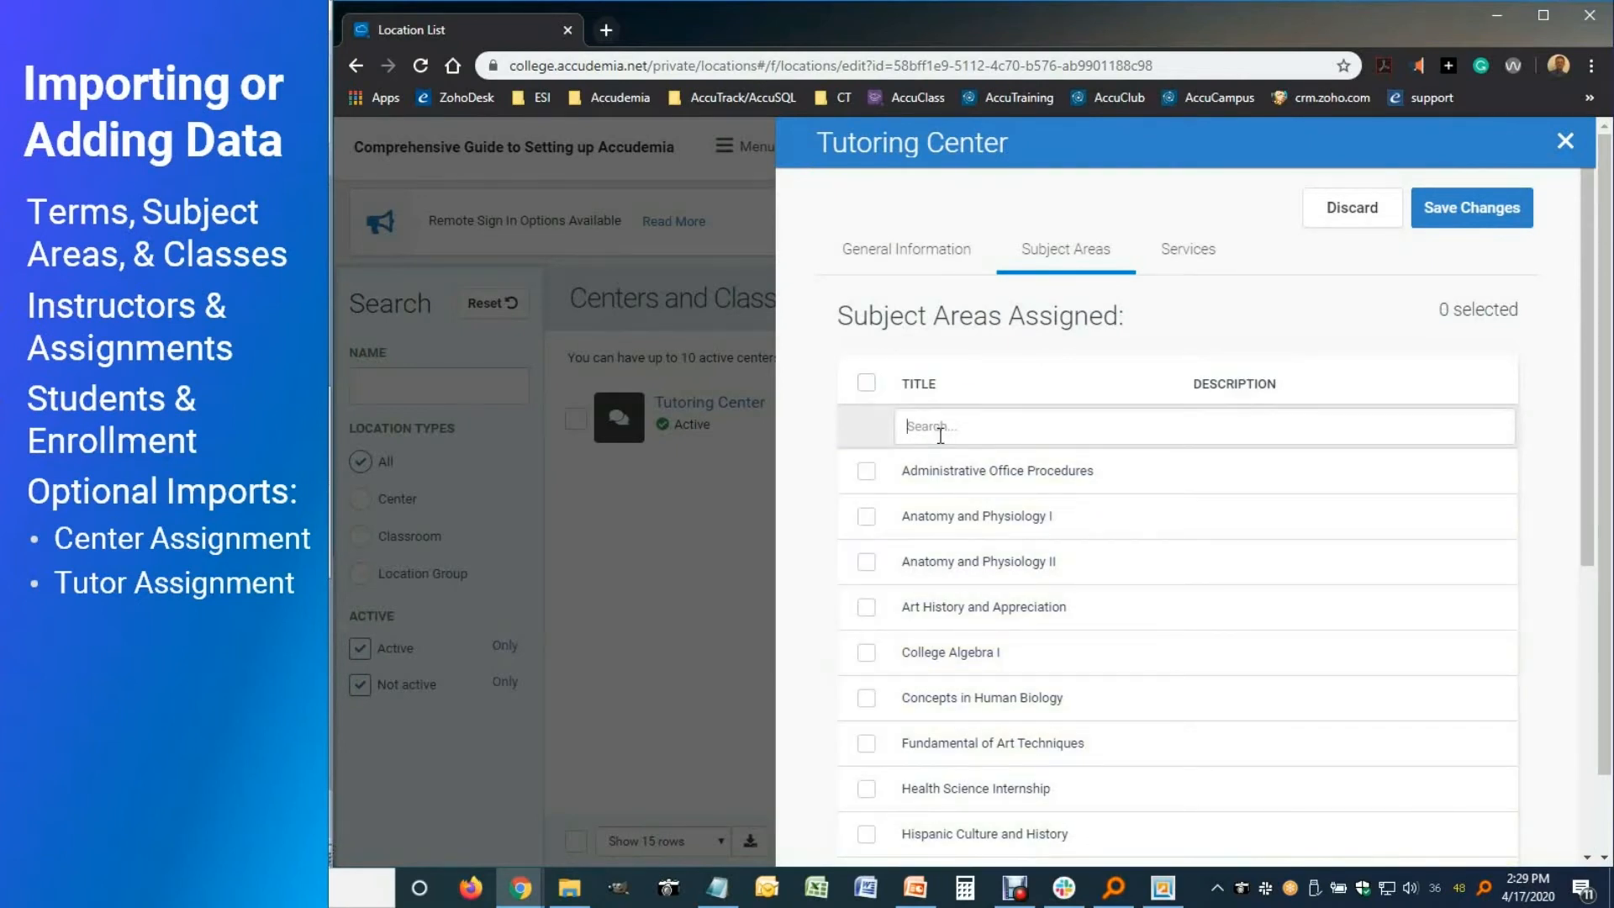
pyautogui.write('MAT')
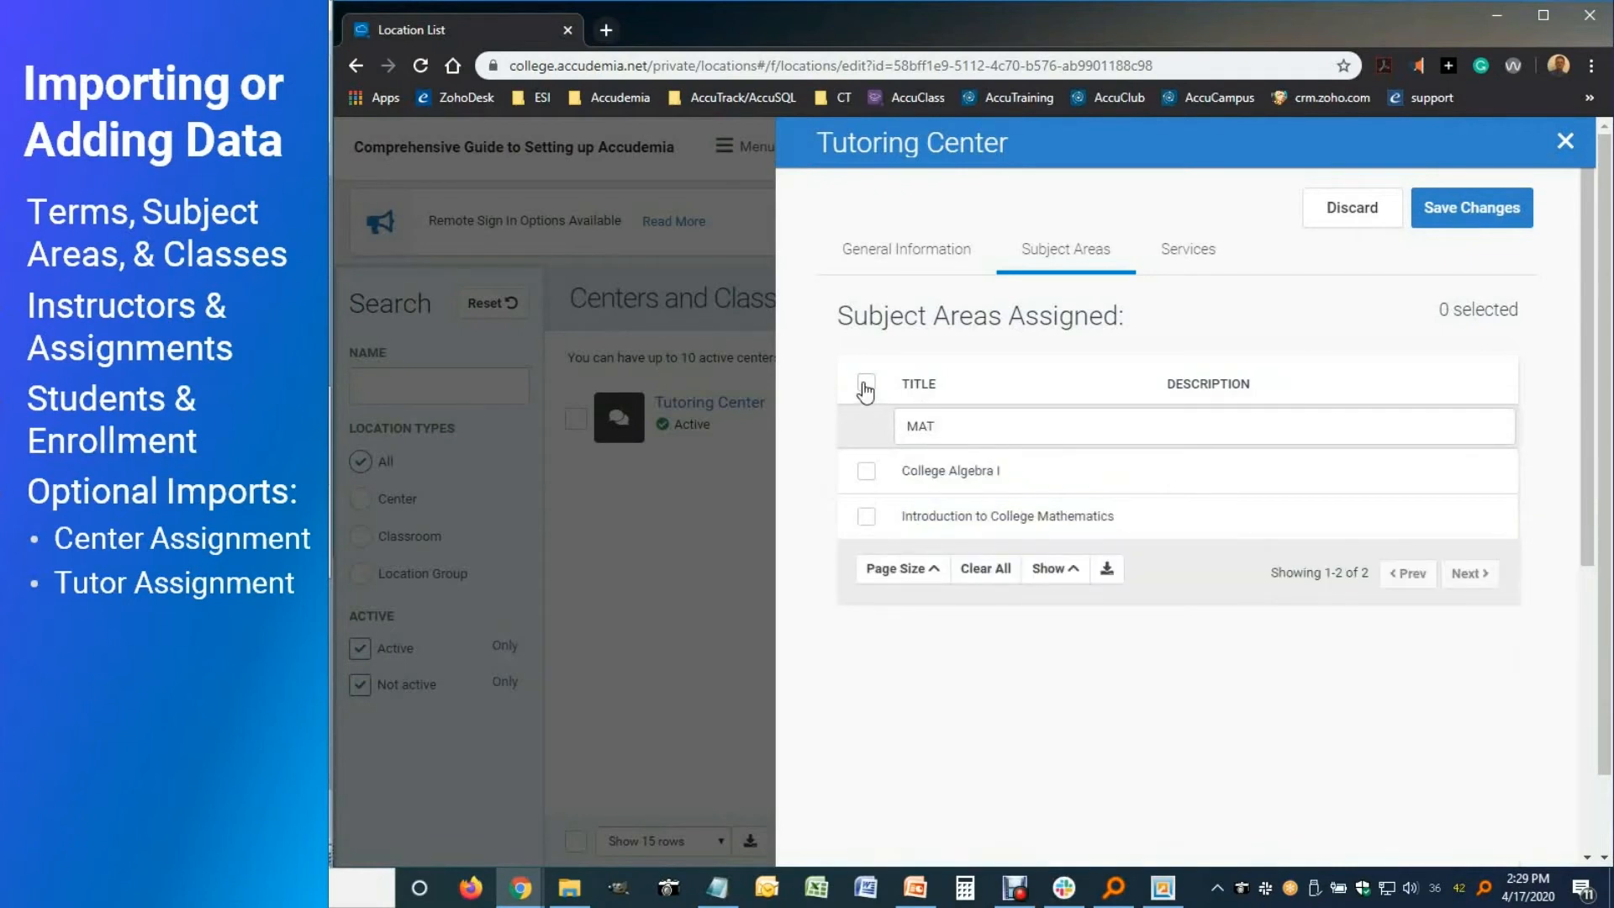
pyautogui.click(866, 383)
pyautogui.doubleClick(932, 426)
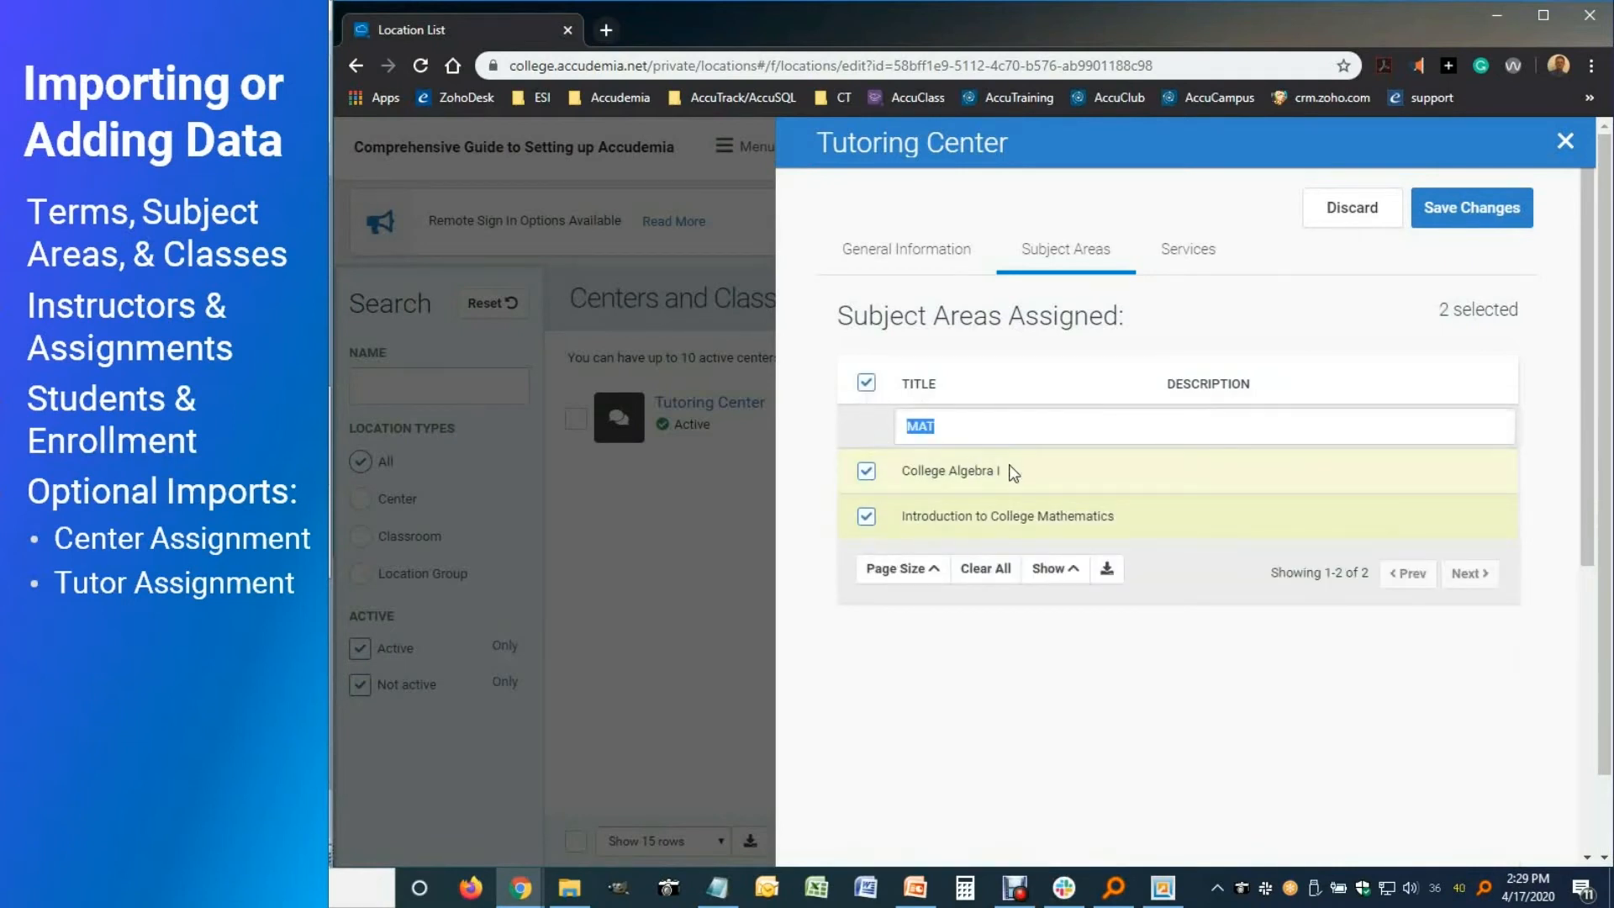
pyautogui.write('HUM')
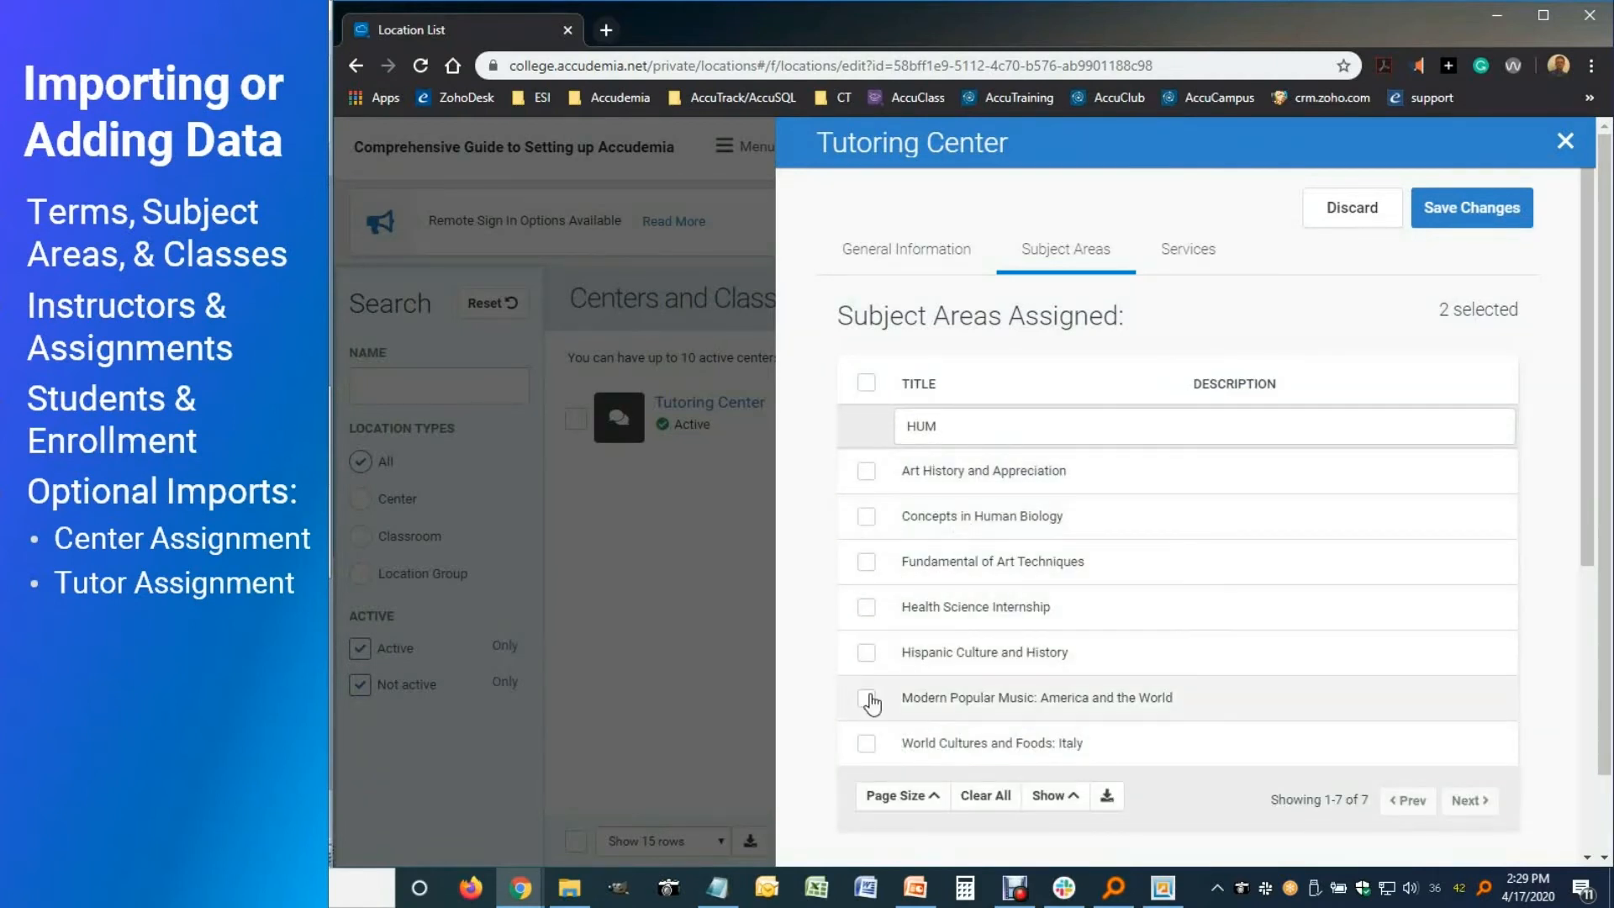
pyautogui.click(868, 385)
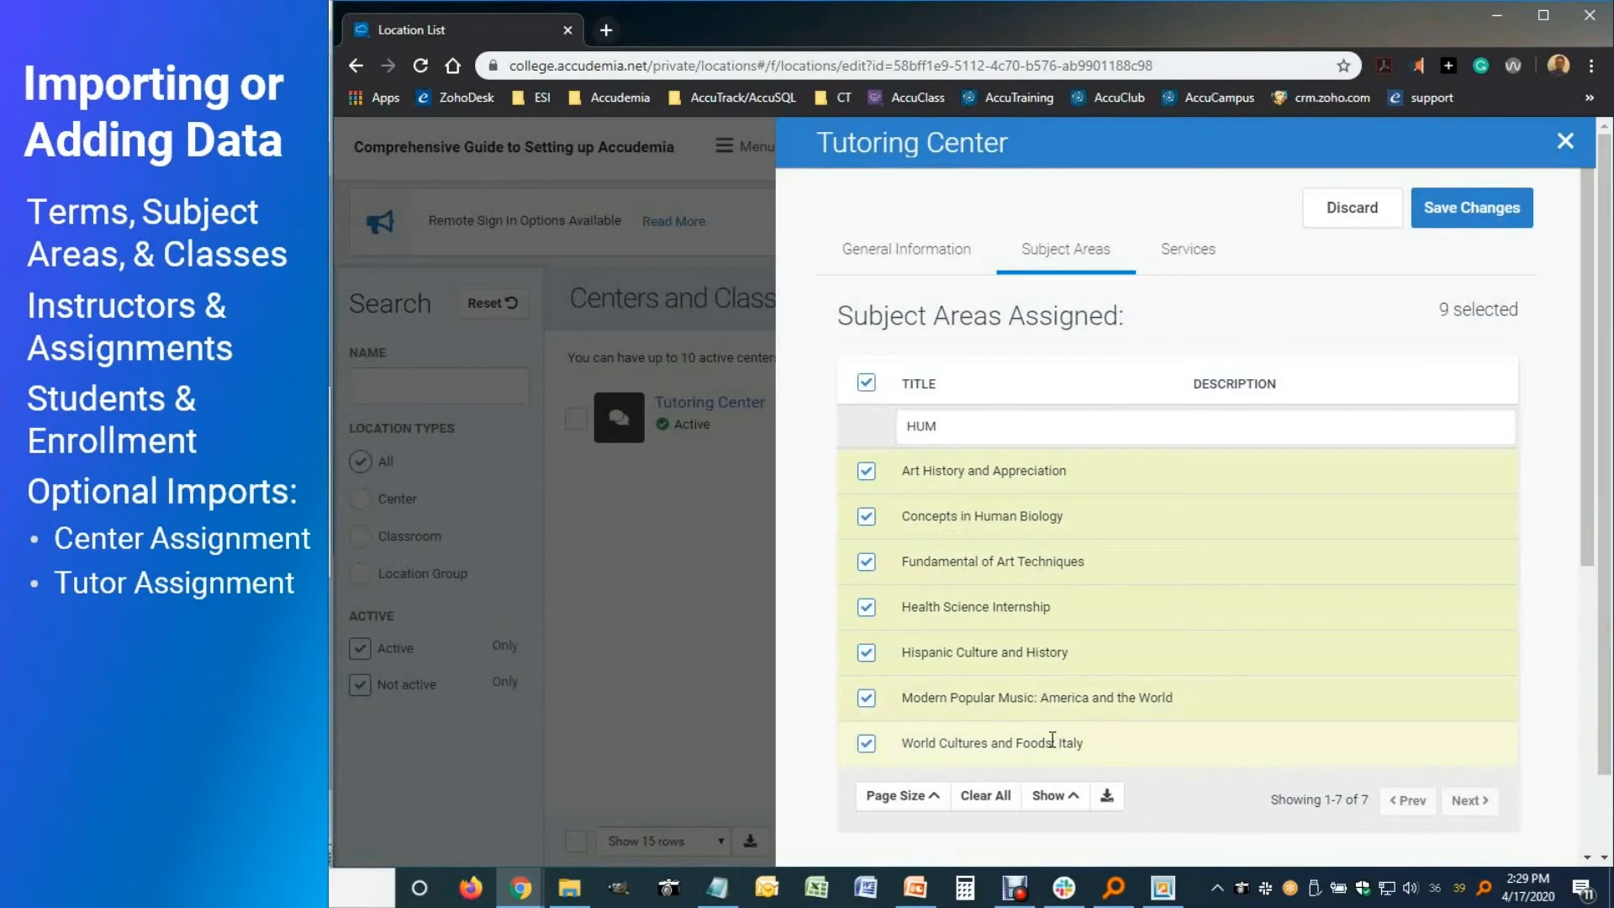
pyautogui.moveTo(944, 425); pyautogui.dragTo(876, 424)
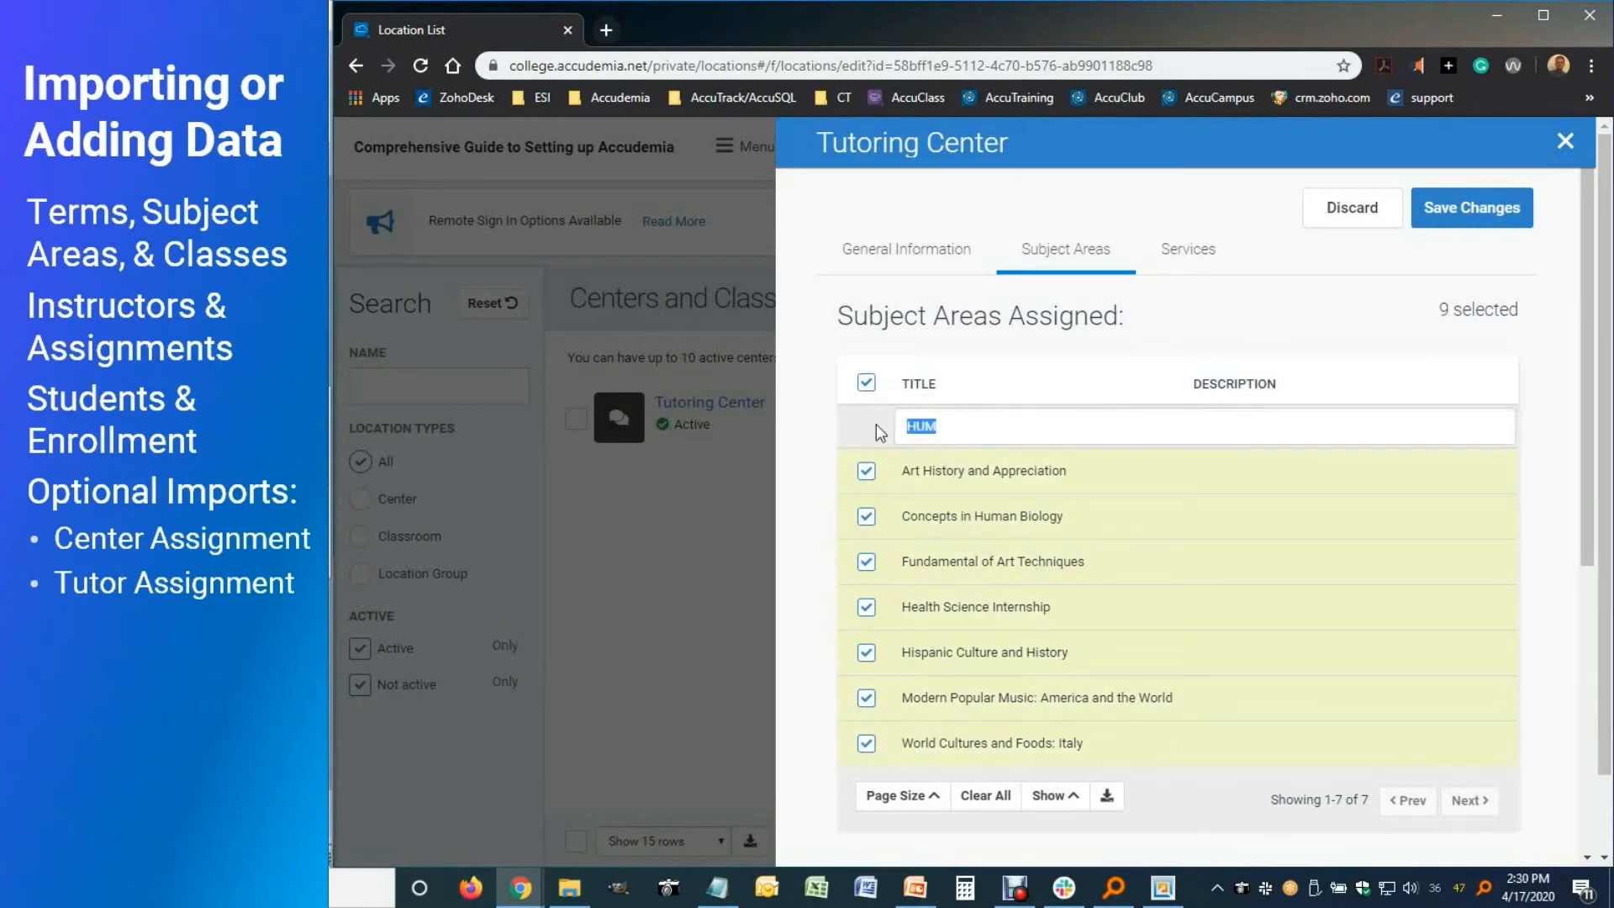
pyautogui.press('BackSpace')
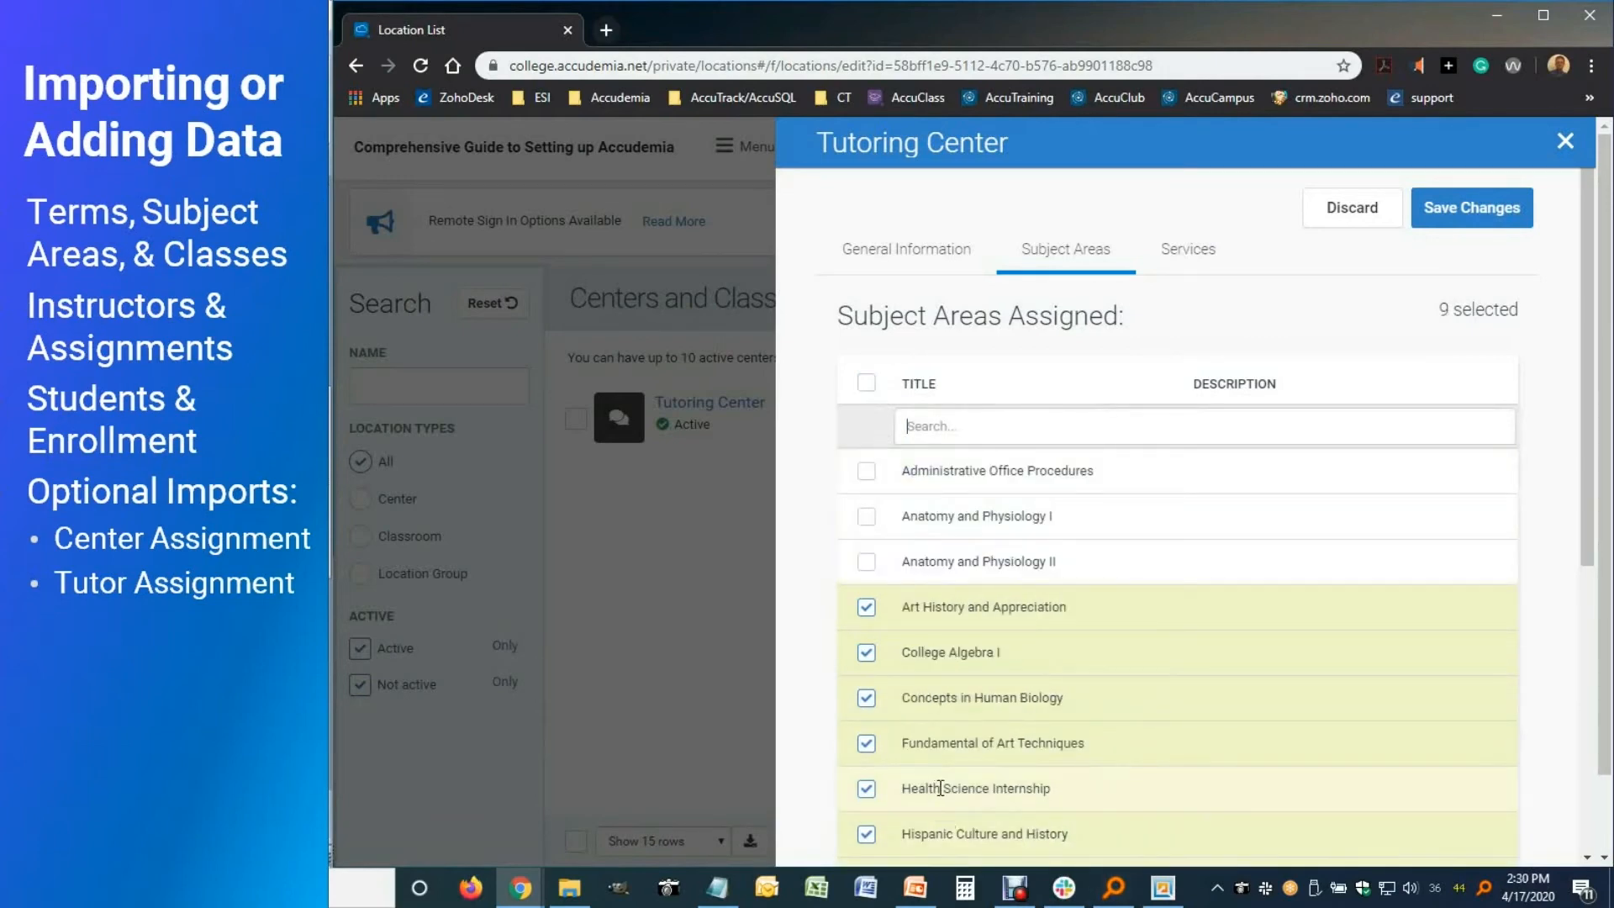
# Show only the 9 selected subject areas, close the center, and return to _accudemia_import_csvs
pyautogui.scroll(-3, 1009, 773)
pyautogui.click(1069, 759)
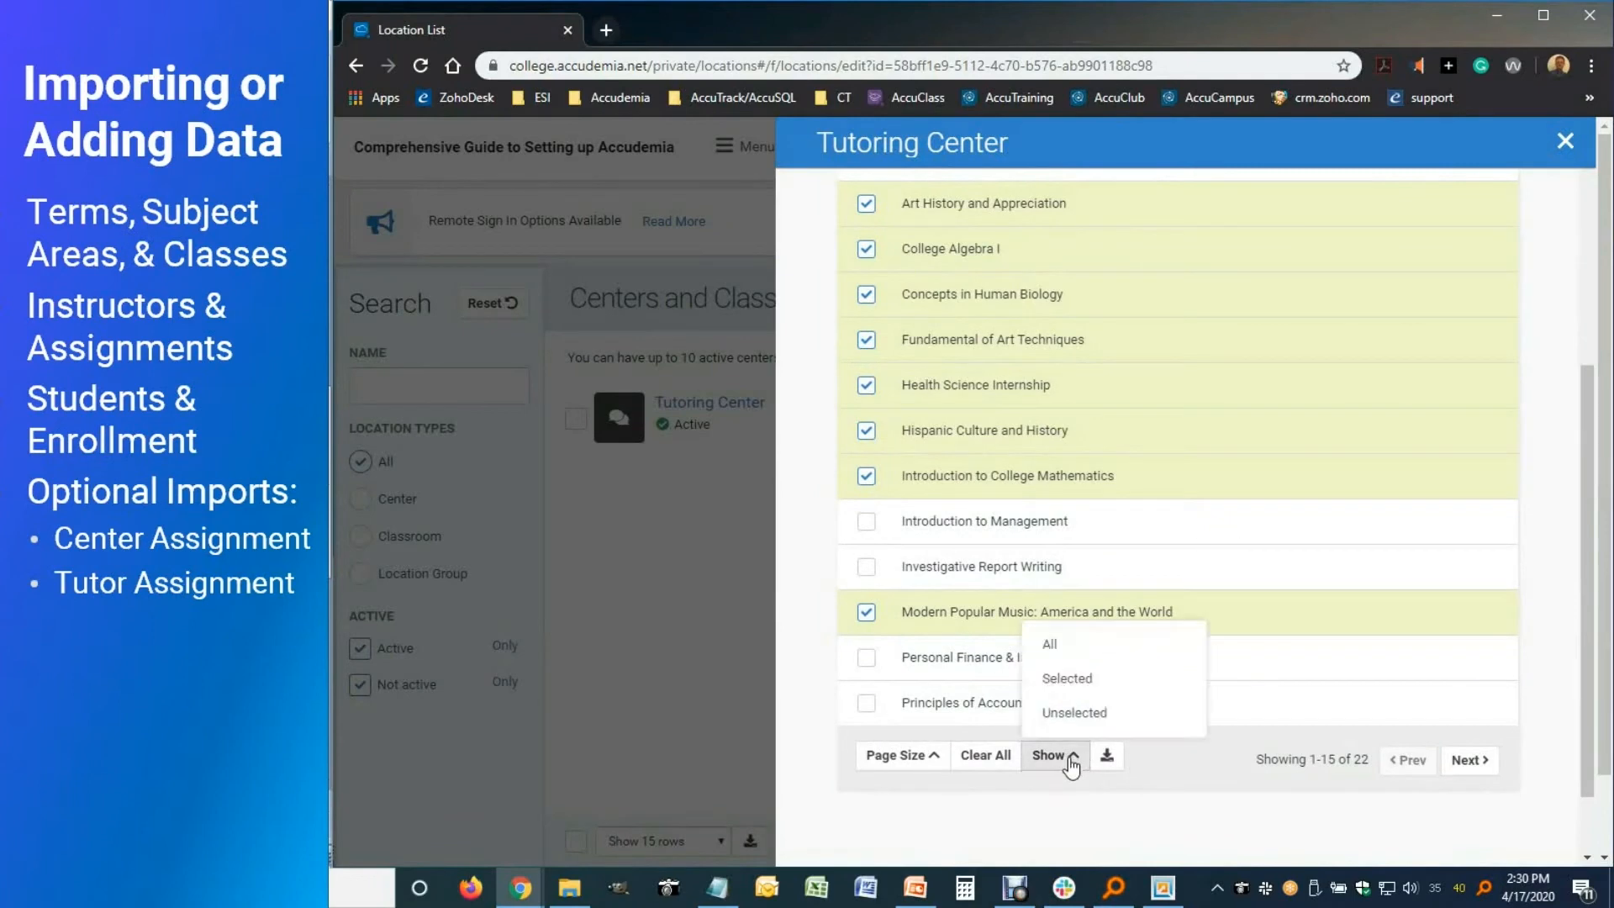
pyautogui.click(1066, 679)
pyautogui.scroll(5, 1124, 684)
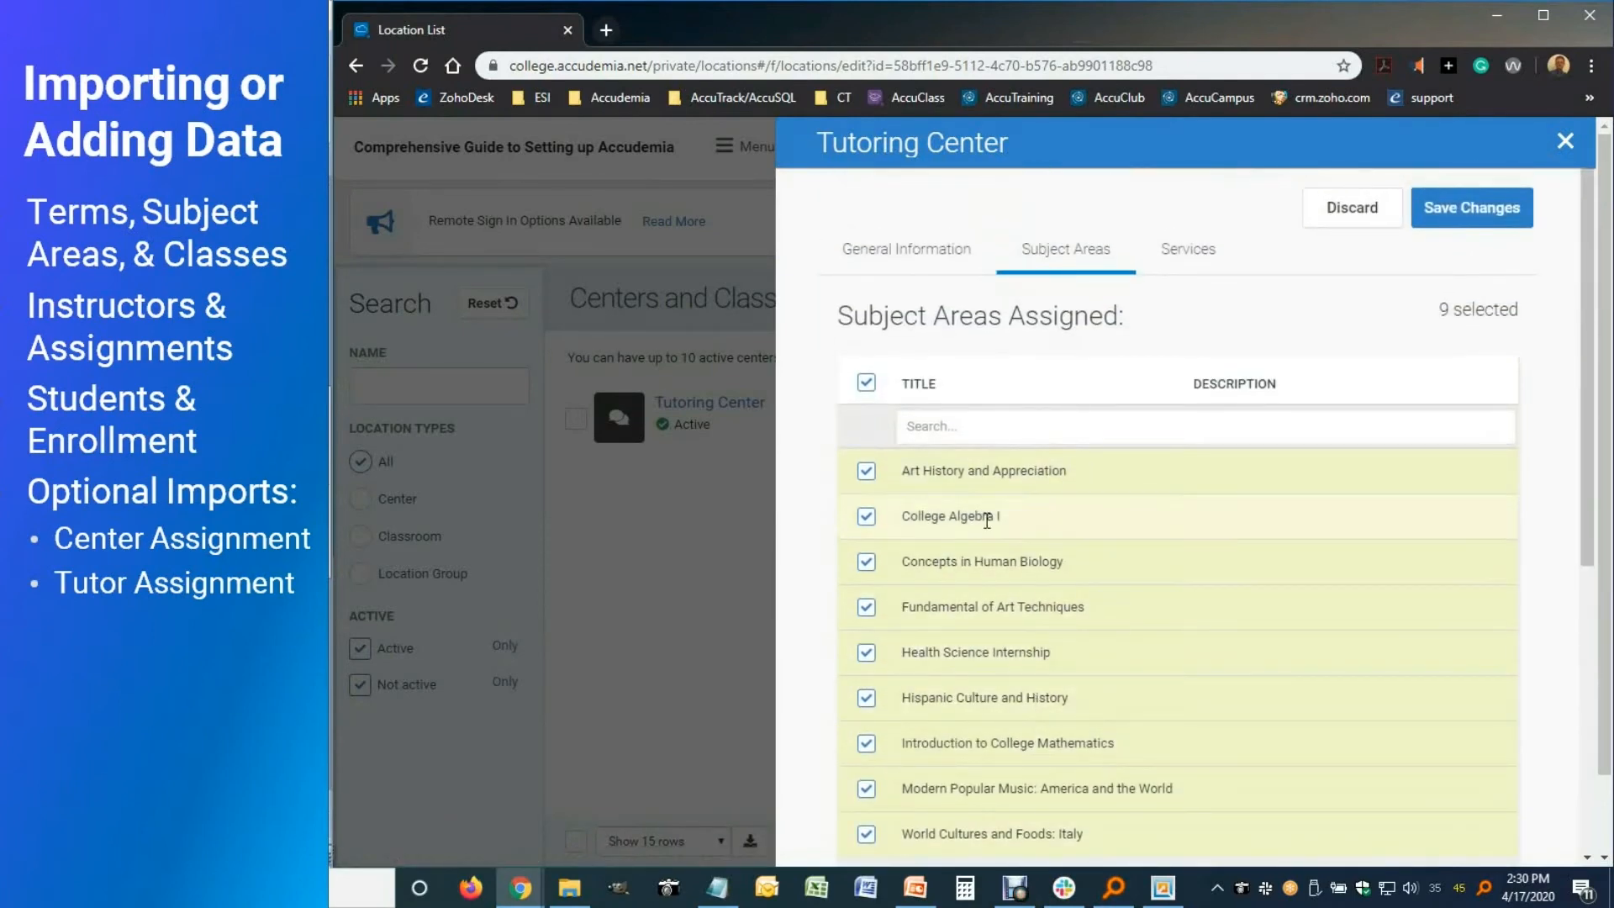
pyautogui.scroll(-2, 986, 538)
pyautogui.scroll(2, 998, 636)
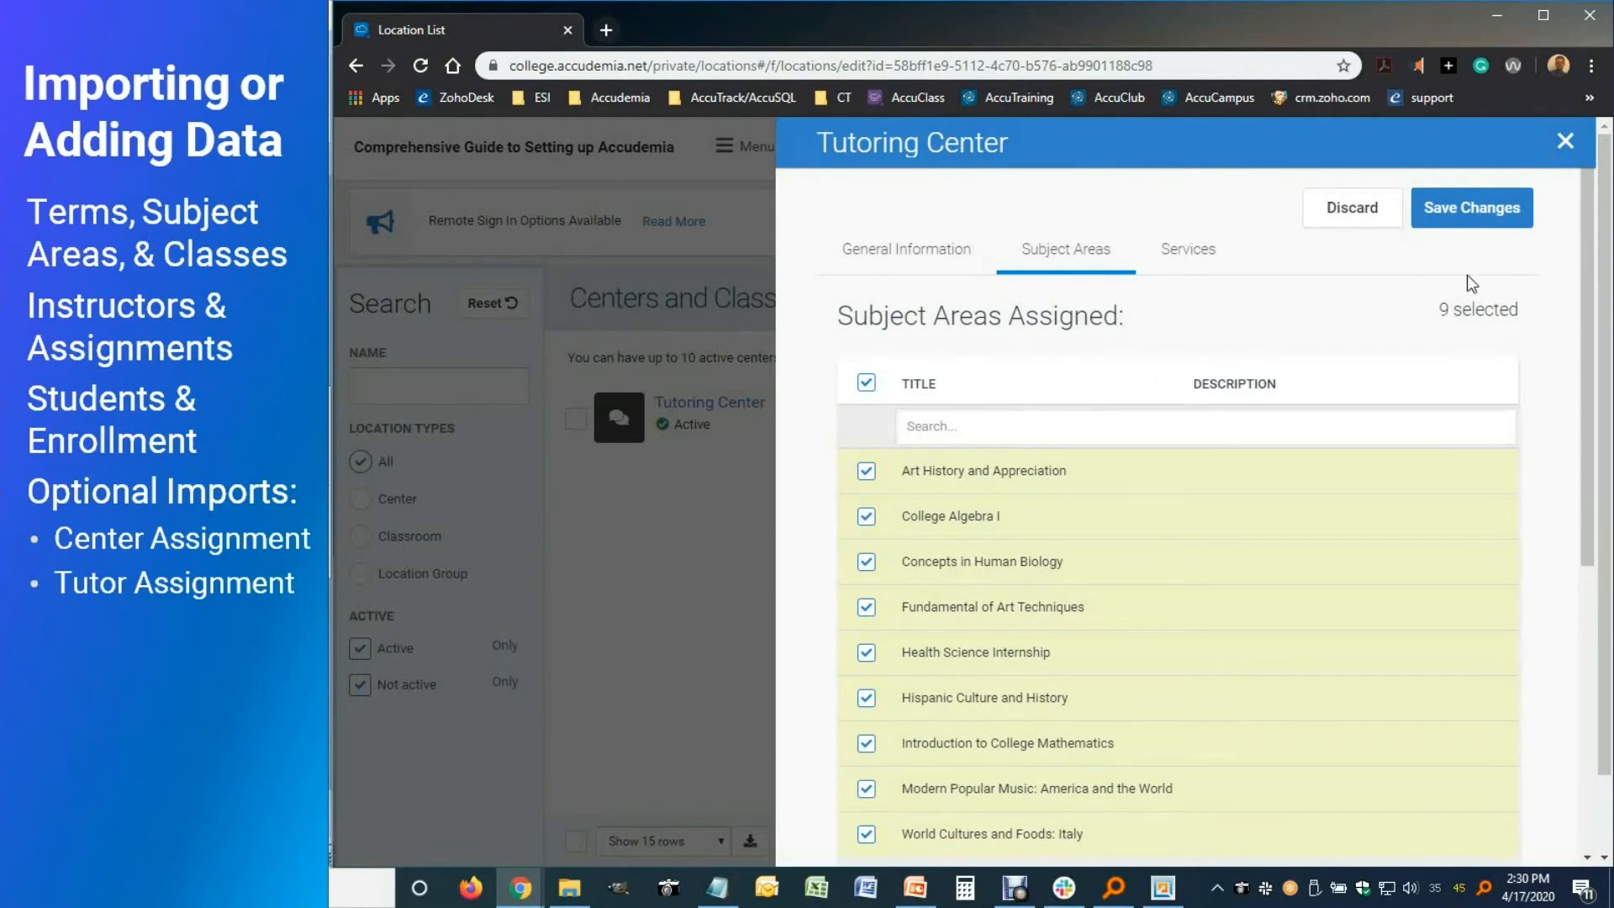
pyautogui.click(1565, 141)
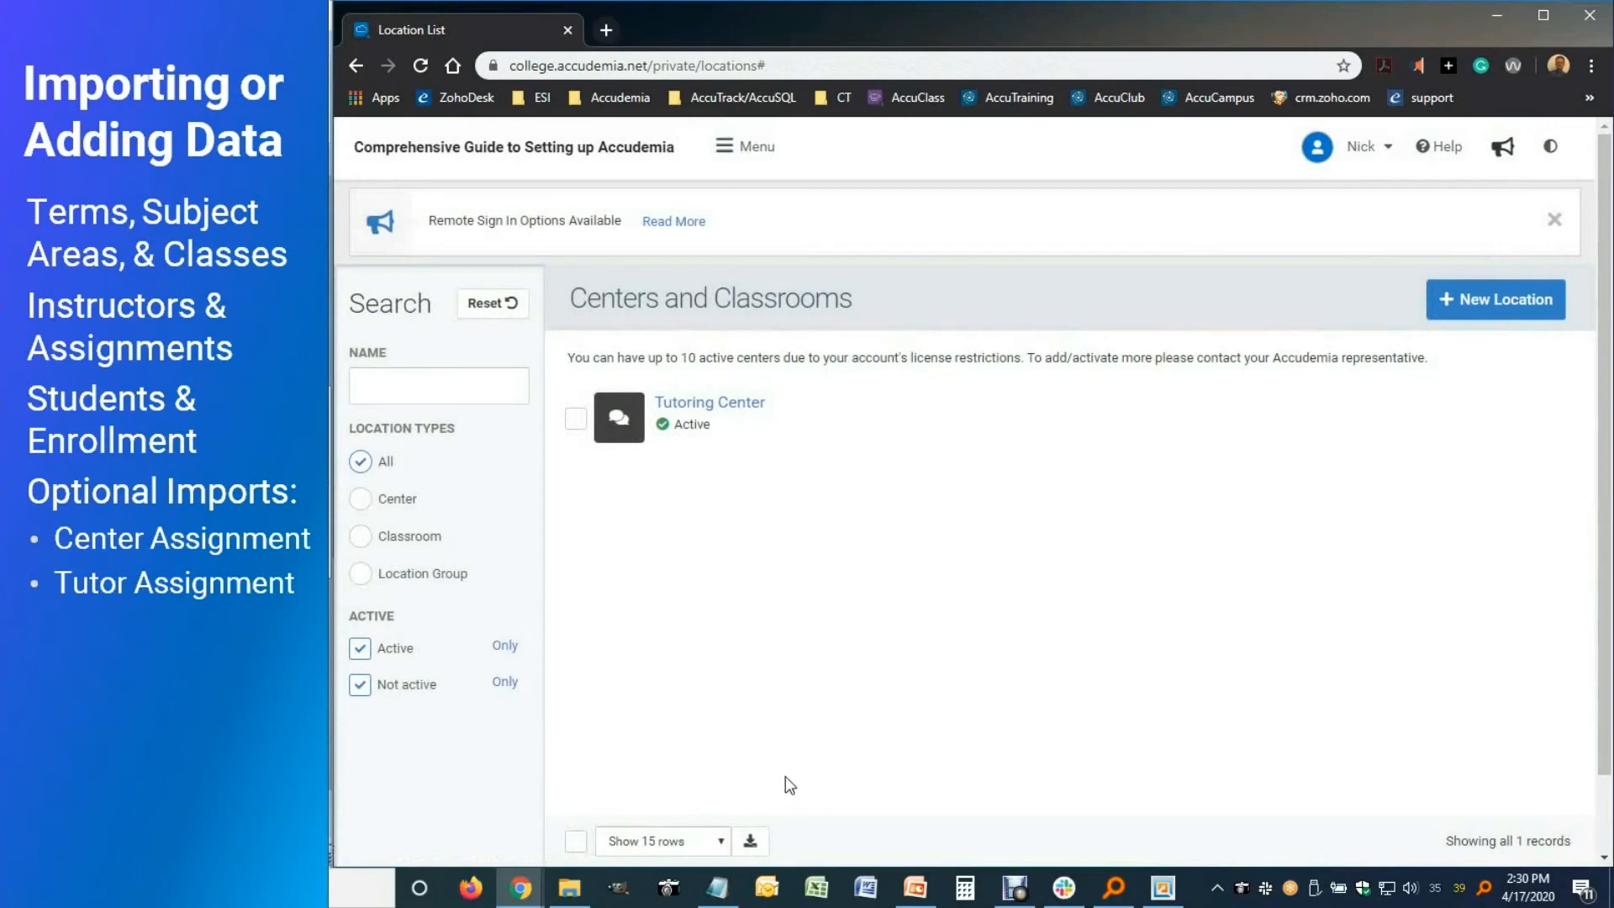
pyautogui.click(570, 887)
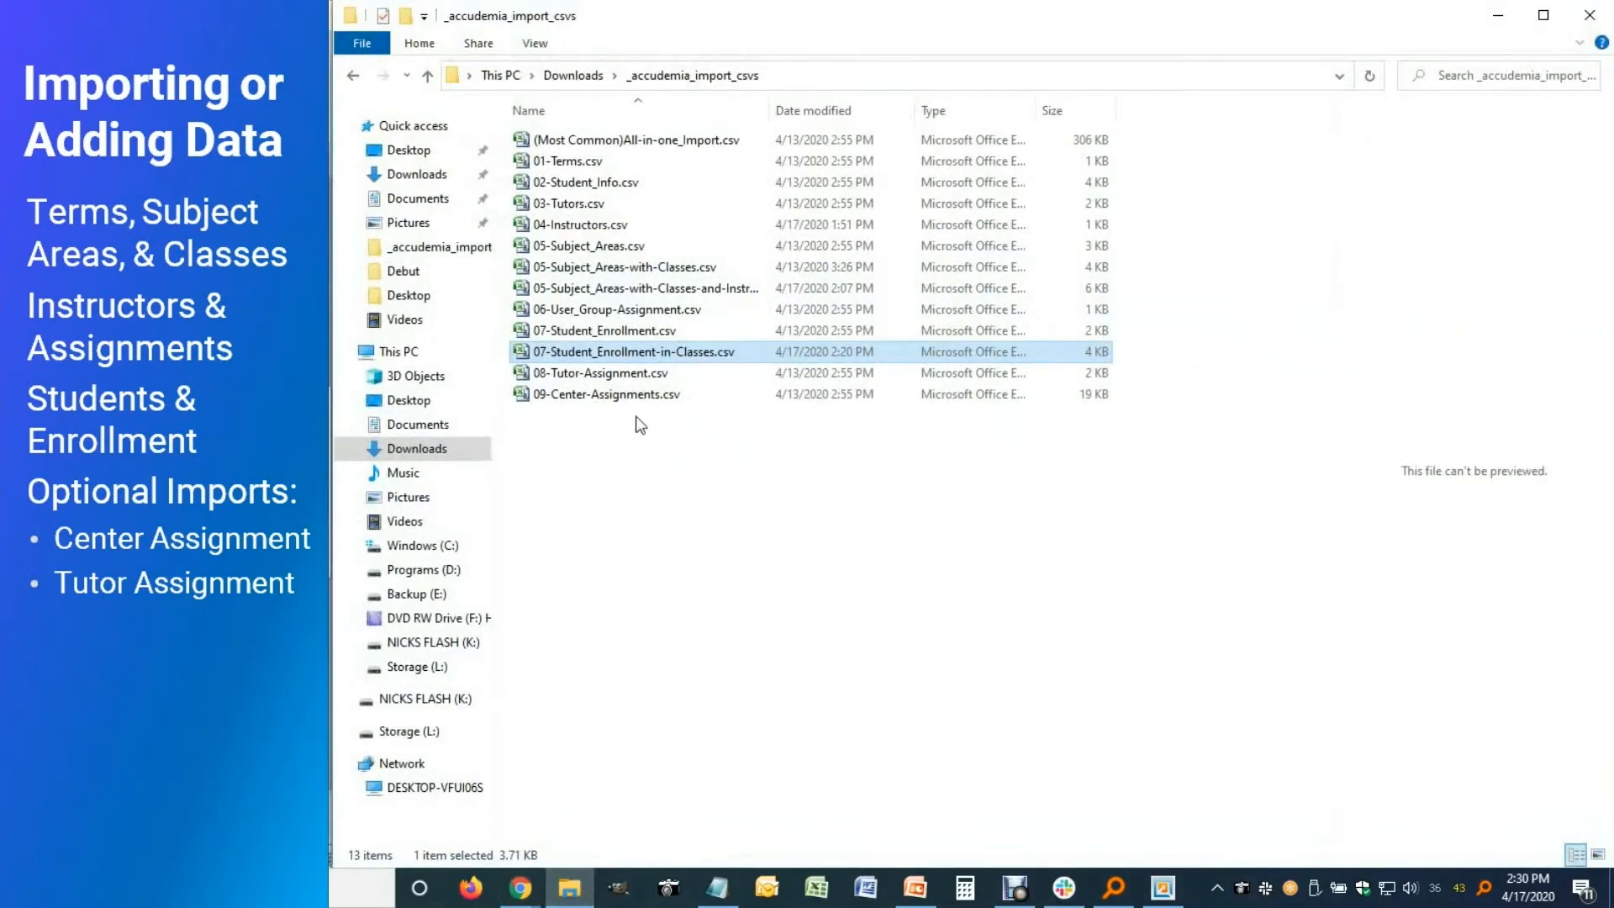
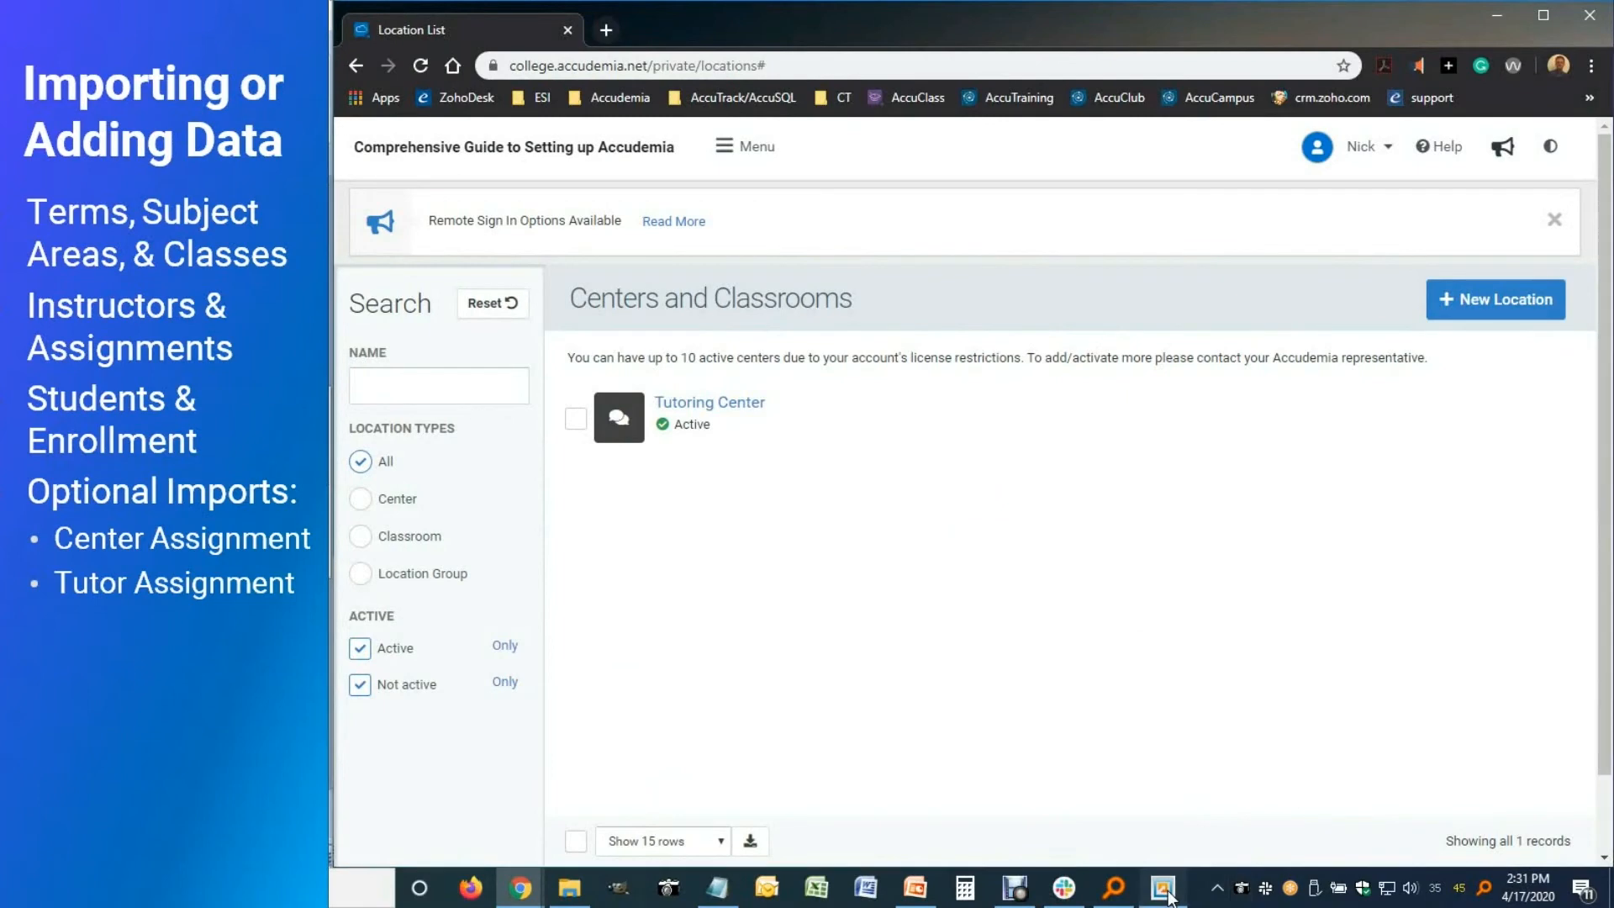
# Bring the Accudemia Data Exchange window to the front from the taskbar
pyautogui.click(1168, 894)
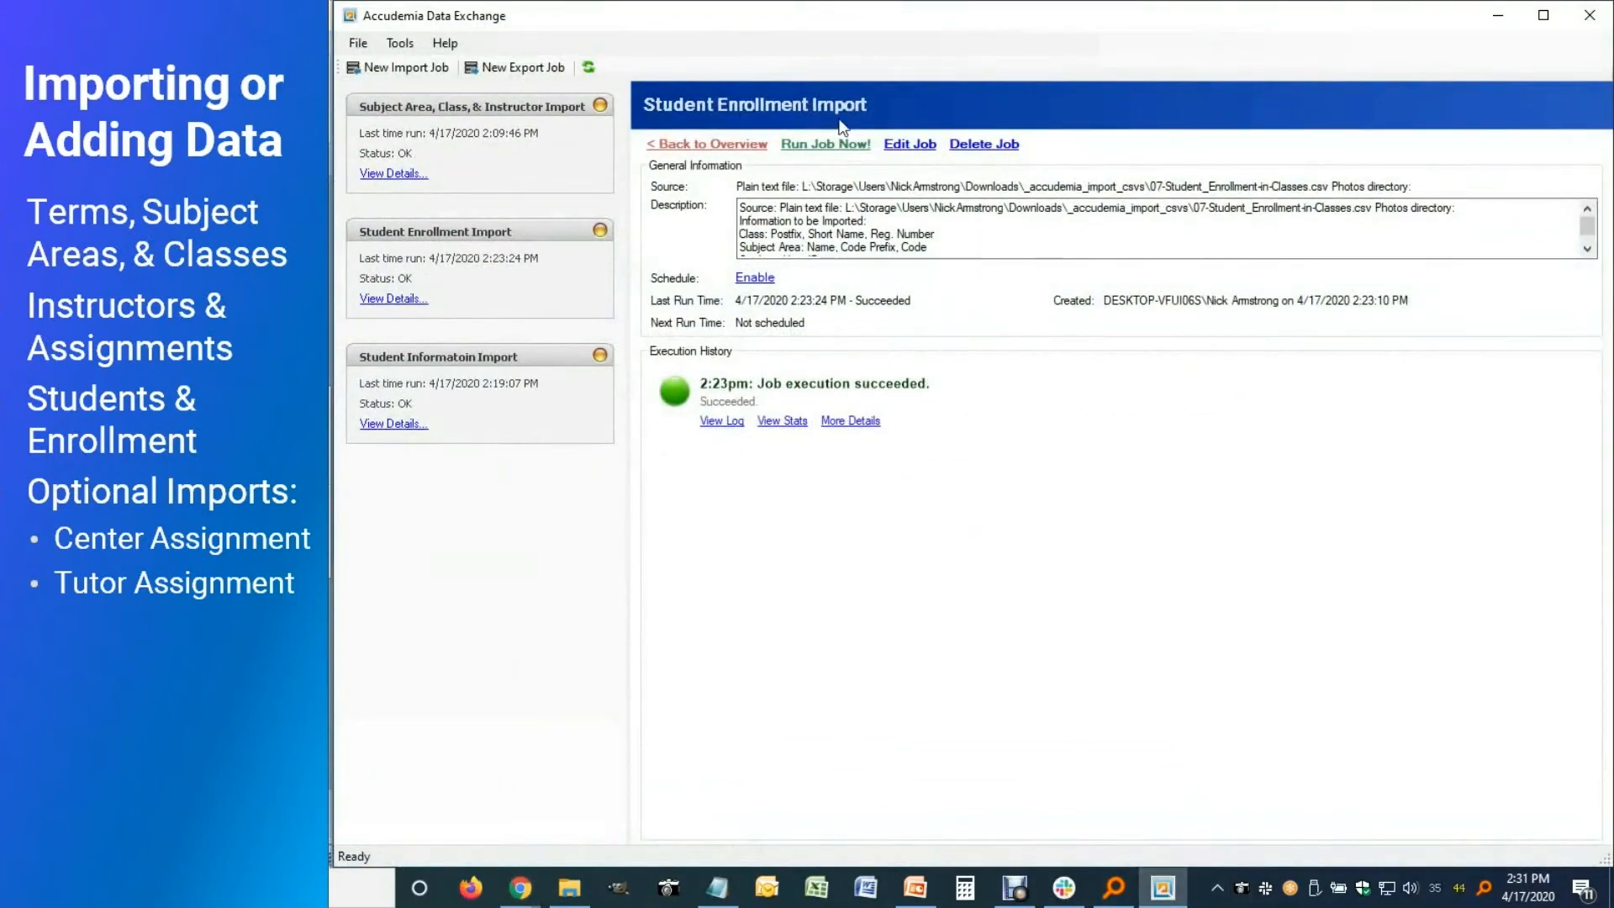
# Start a new import job using 09-Center-Assignments.csv as the source file
pyautogui.click(406, 67)
pyautogui.click(1035, 669)
pyautogui.click(1164, 336)
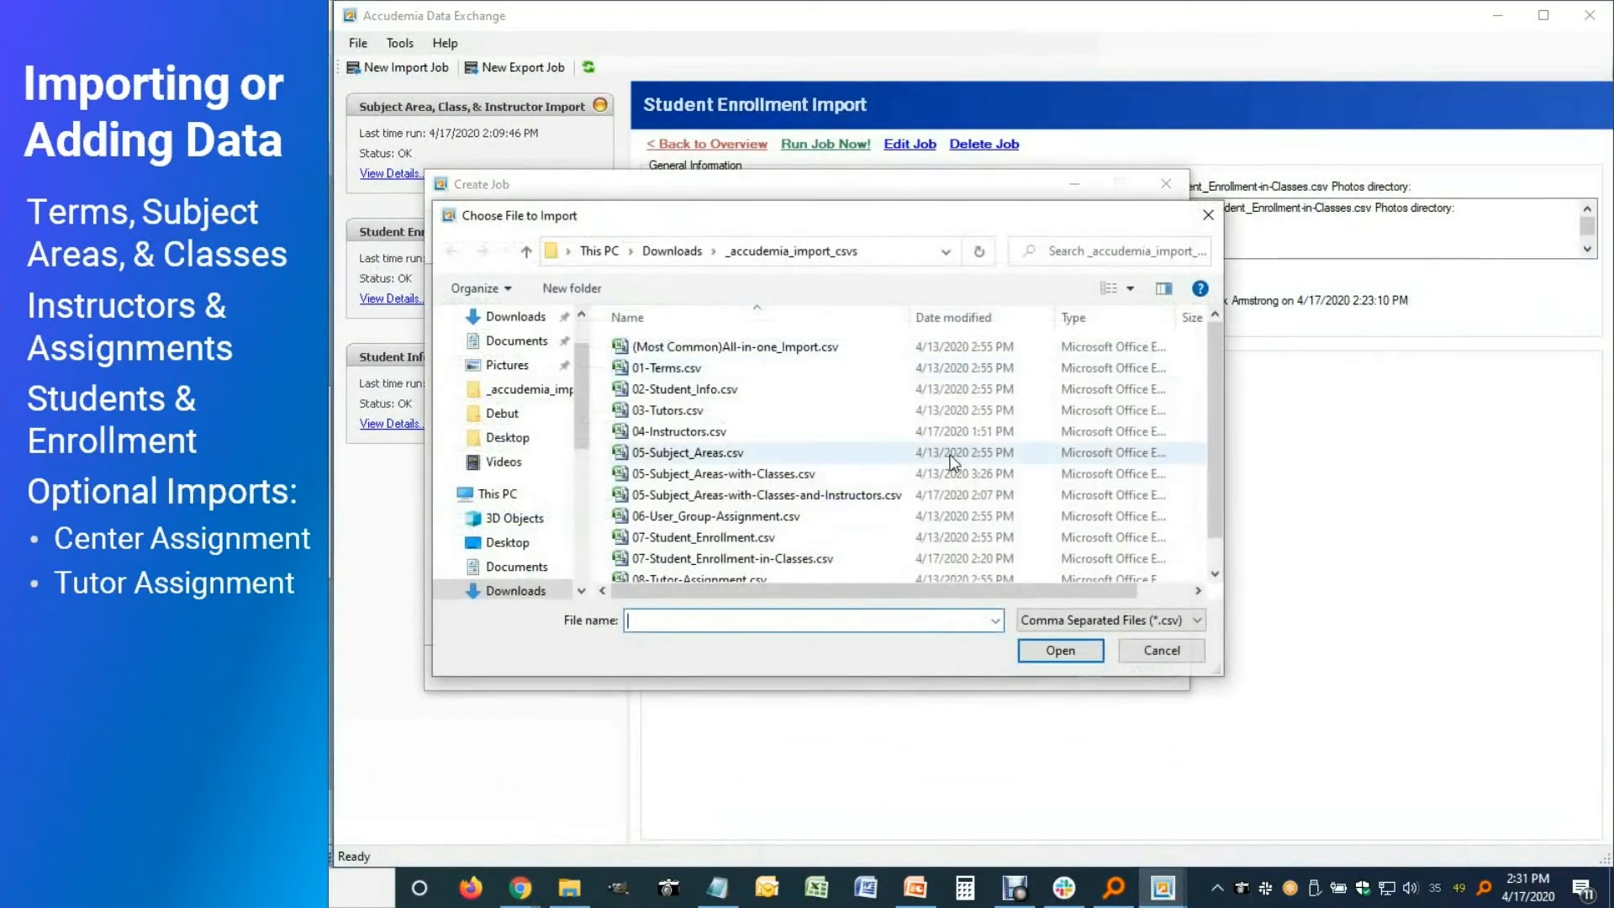
pyautogui.scroll(-1, 694, 565)
pyautogui.click(694, 573)
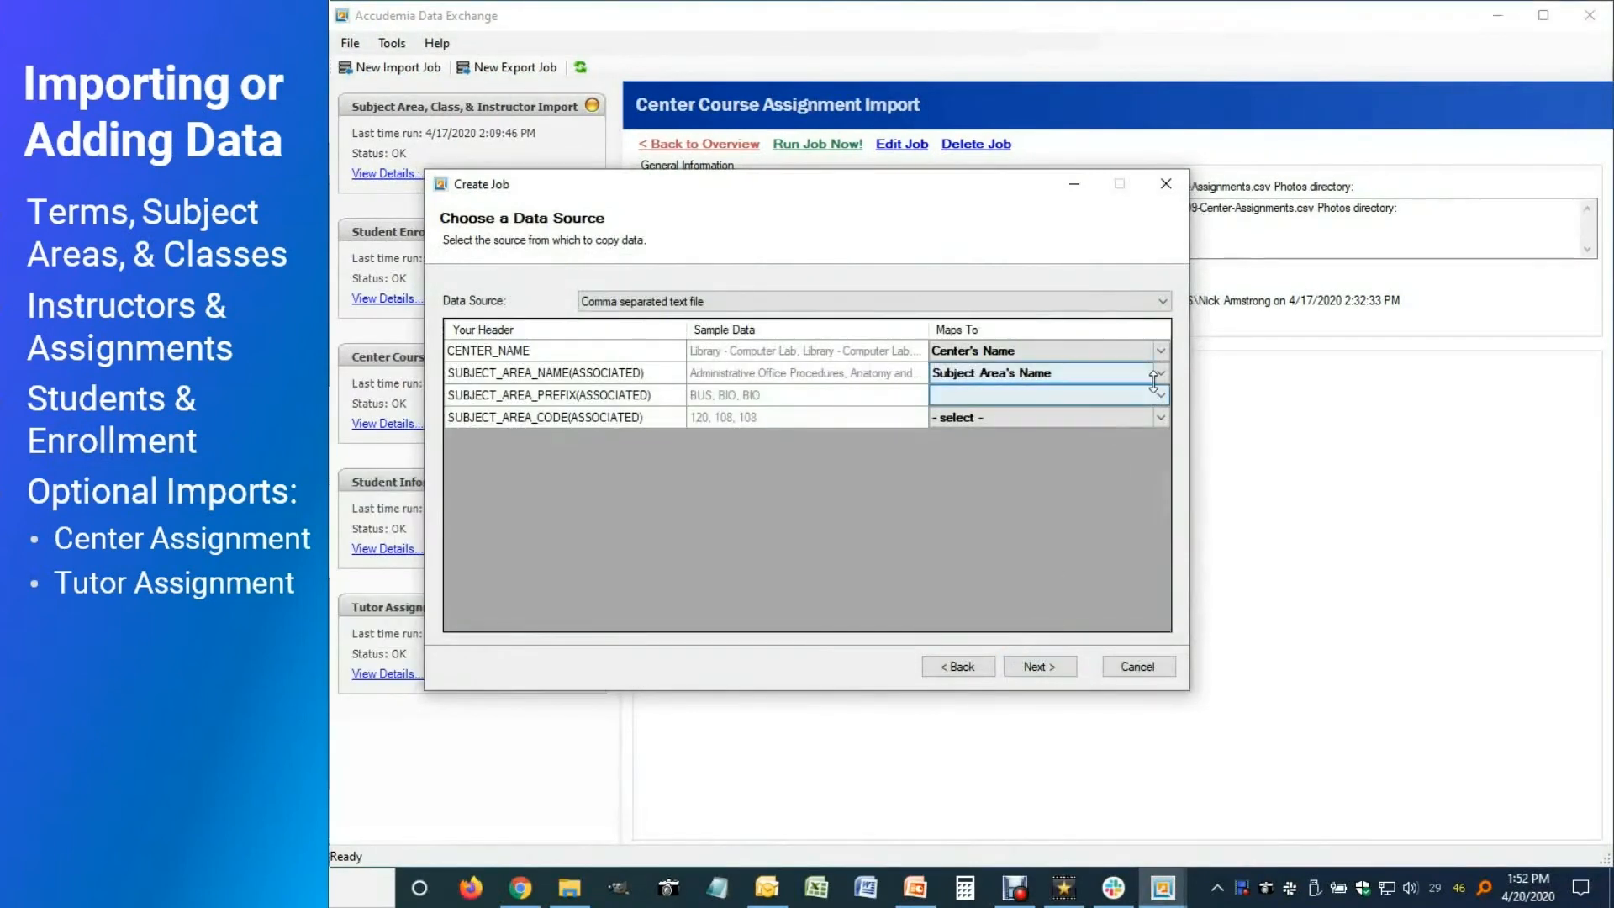
# Map the prefix and code columns to Subject Area Code Prefix and Code
pyautogui.click(1158, 393)
pyautogui.moveTo(1152, 514); pyautogui.dragTo(1153, 692)
pyautogui.click(1036, 594)
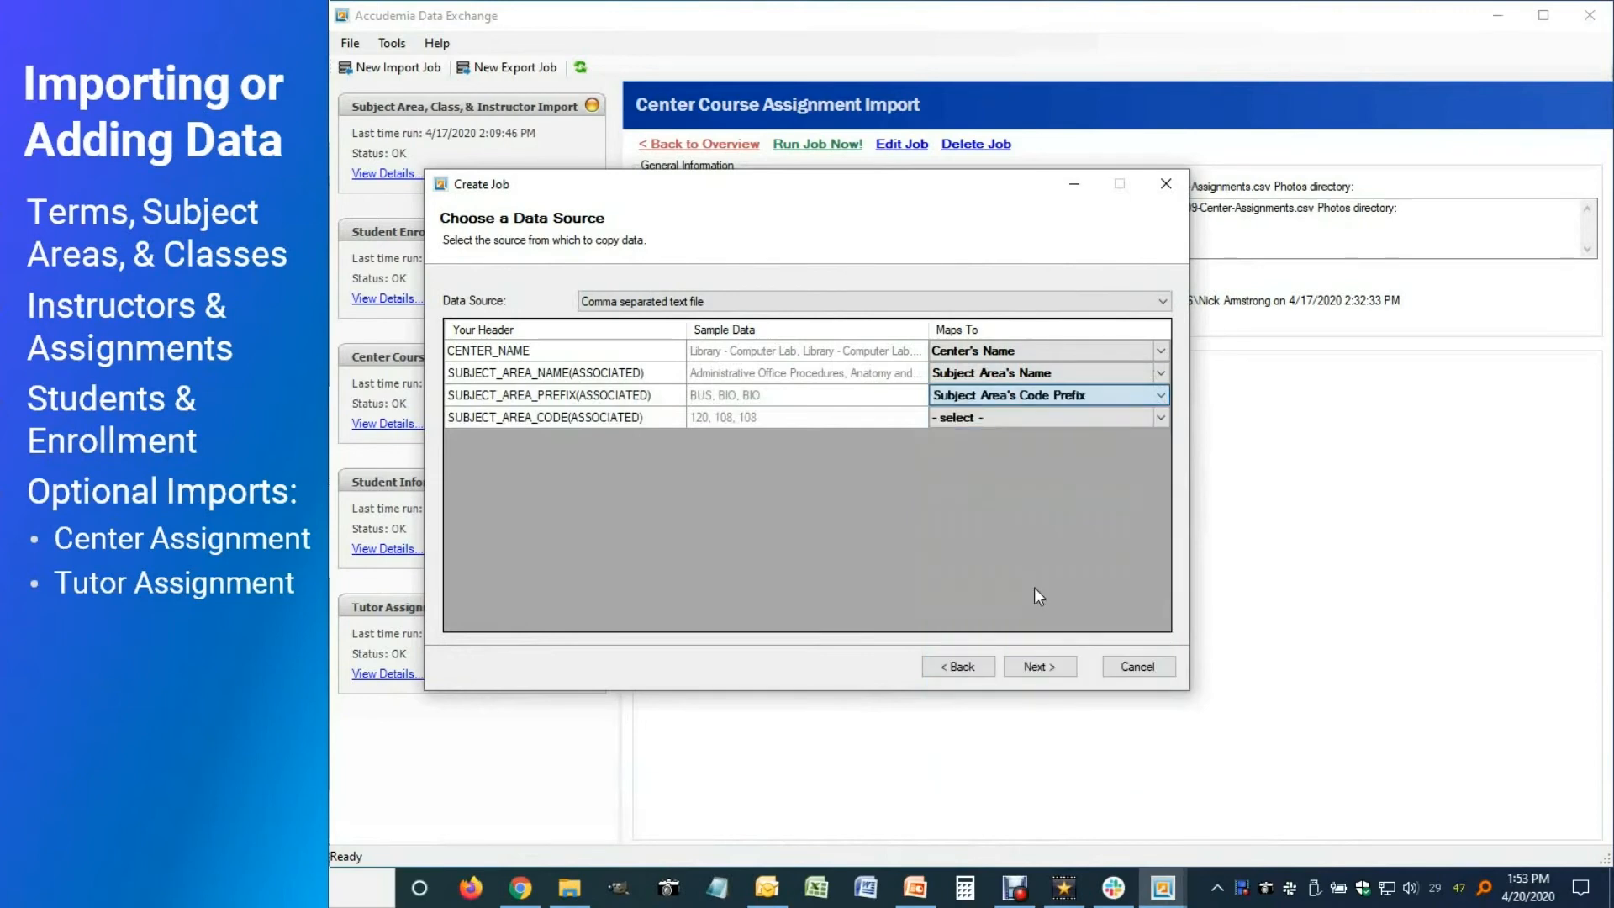
pyautogui.click(1163, 417)
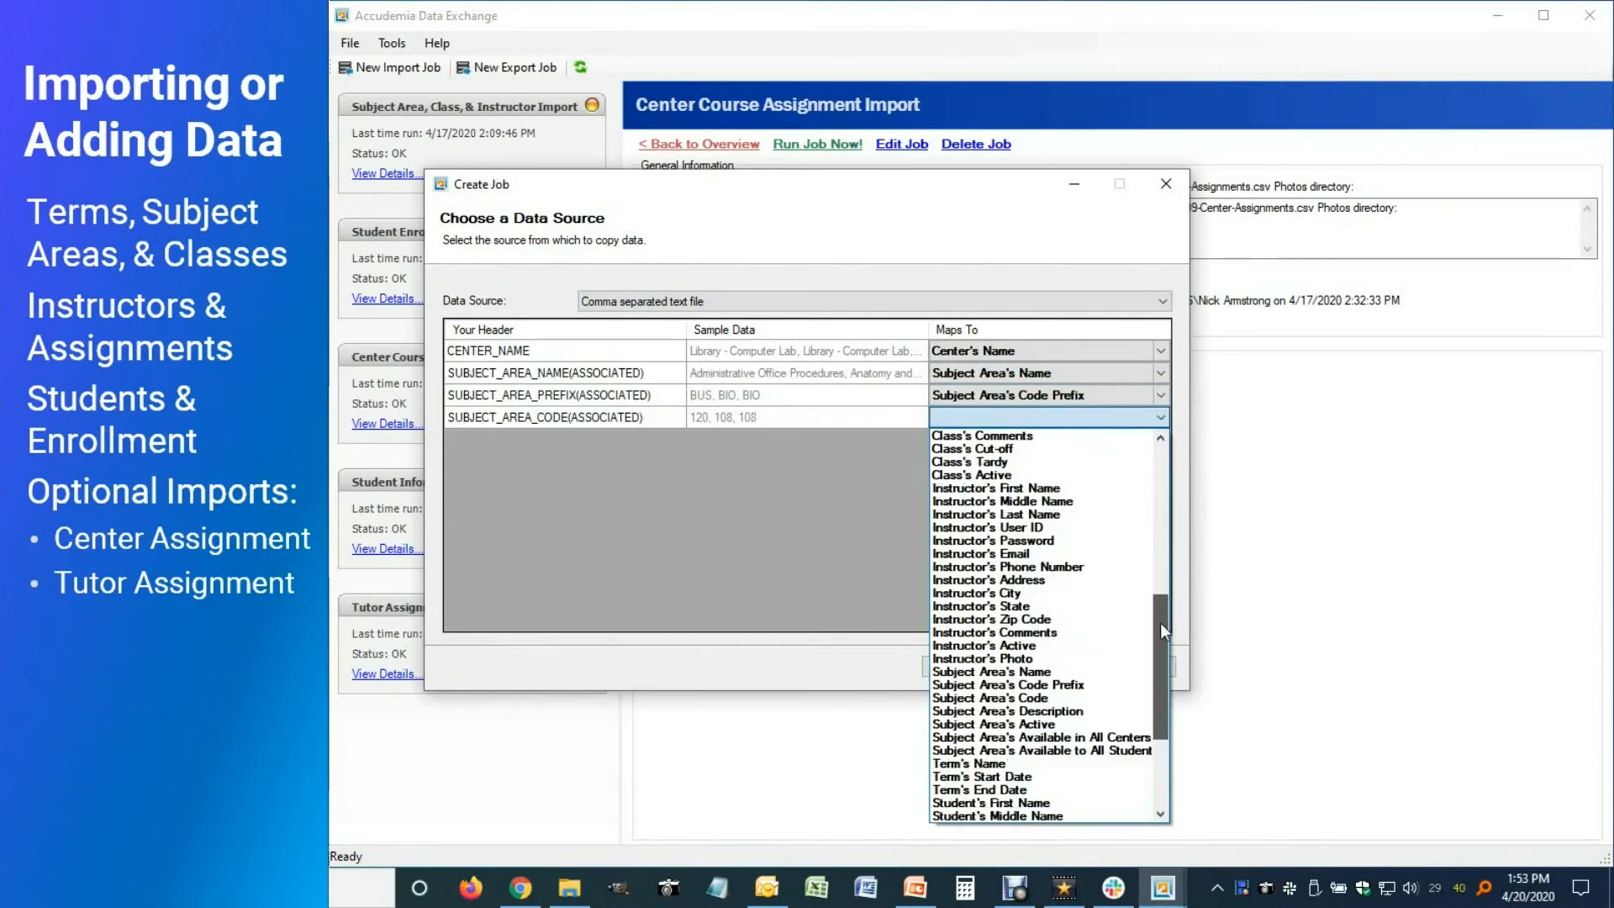
pyautogui.click(988, 698)
# Allow new centers to be created and save the job as 'Center Course Assignment Import'
pyautogui.click(1043, 668)
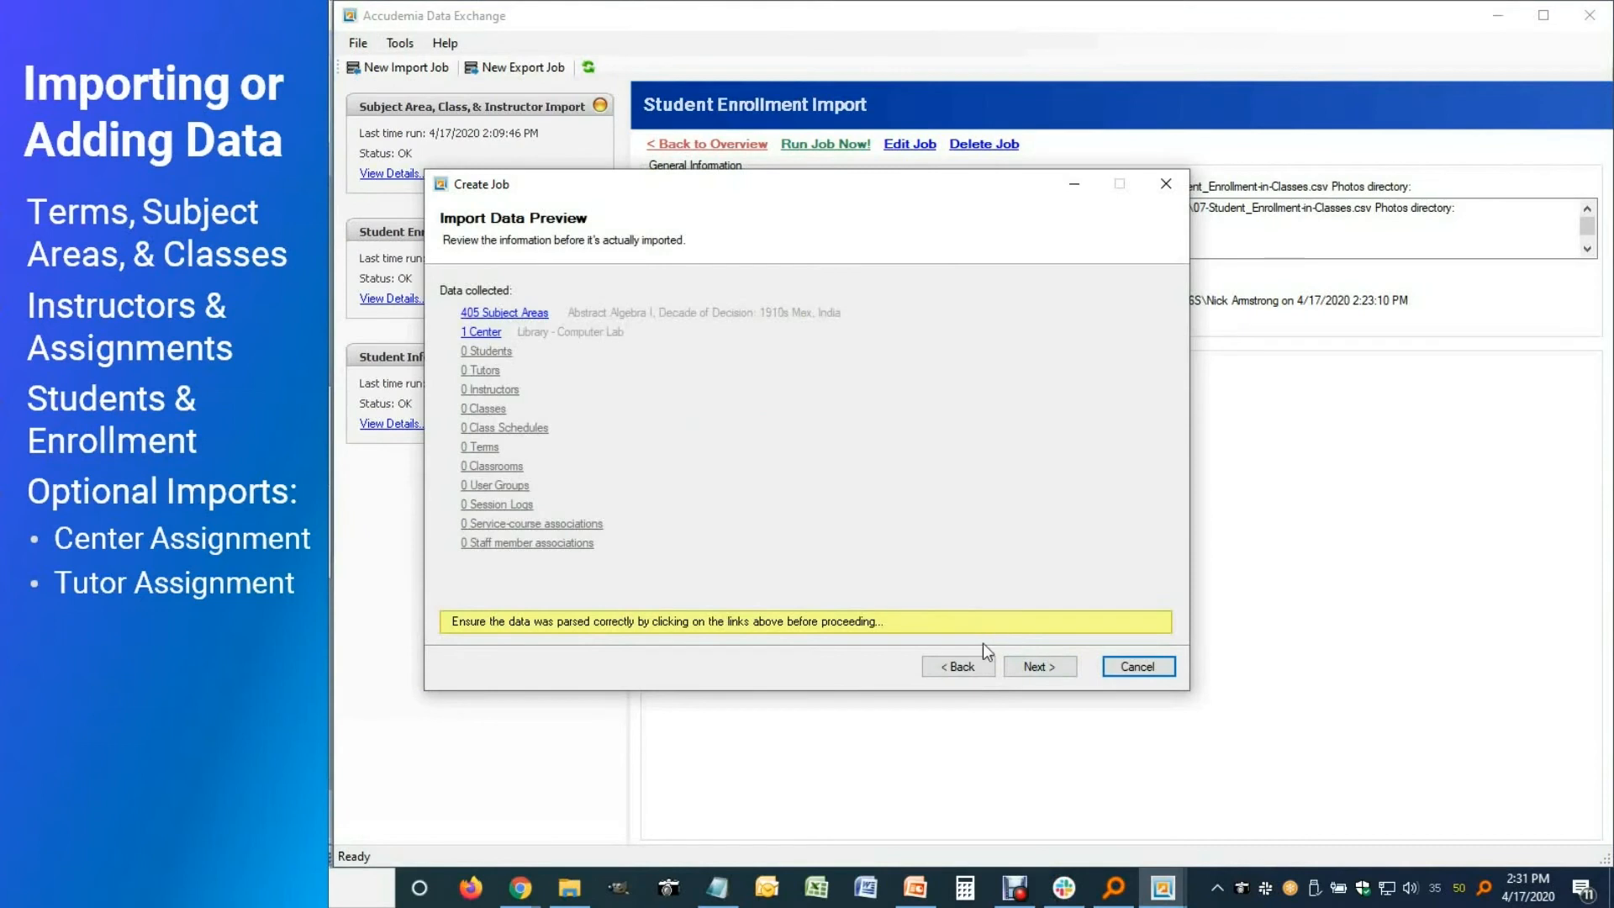
pyautogui.click(1042, 669)
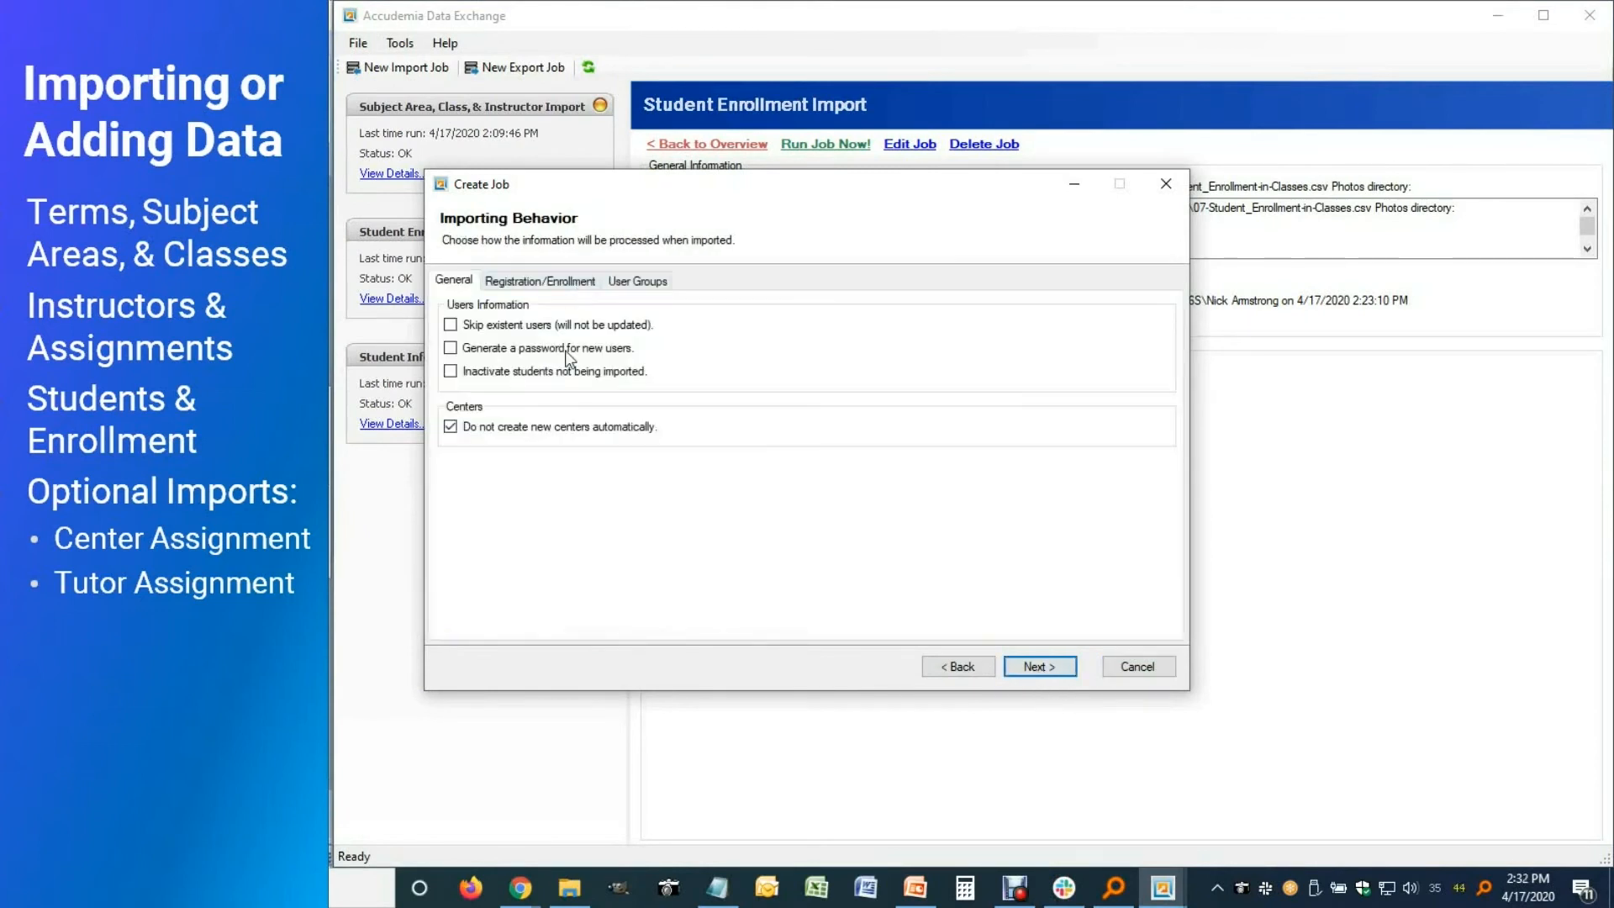
pyautogui.click(452, 431)
pyautogui.click(1019, 668)
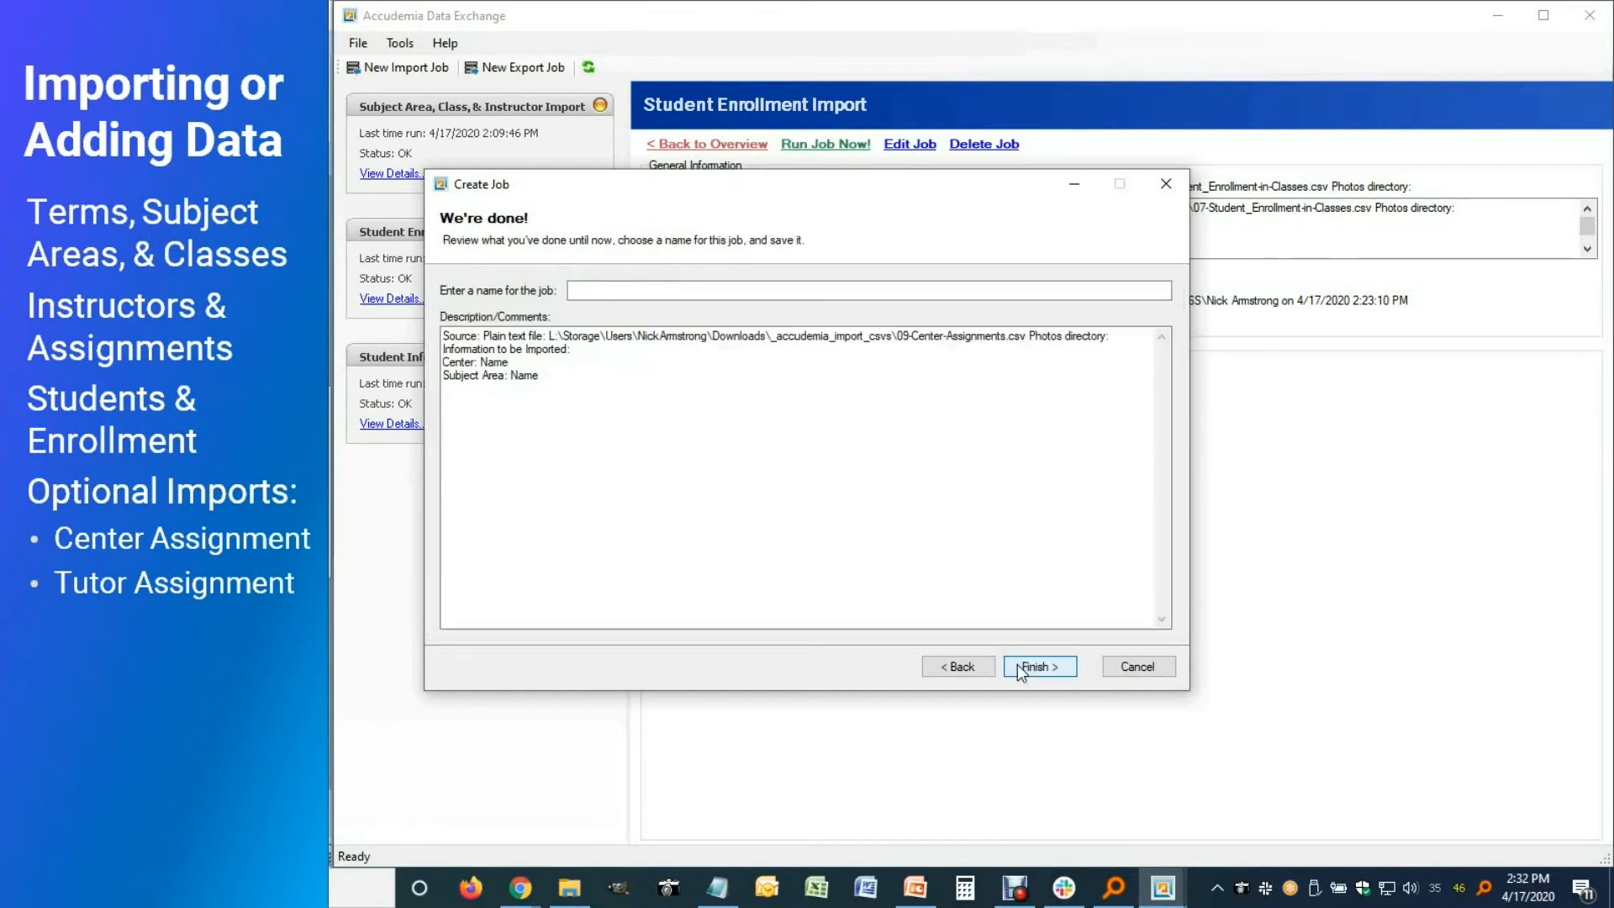
pyautogui.click(631, 290)
pyautogui.write('Center')
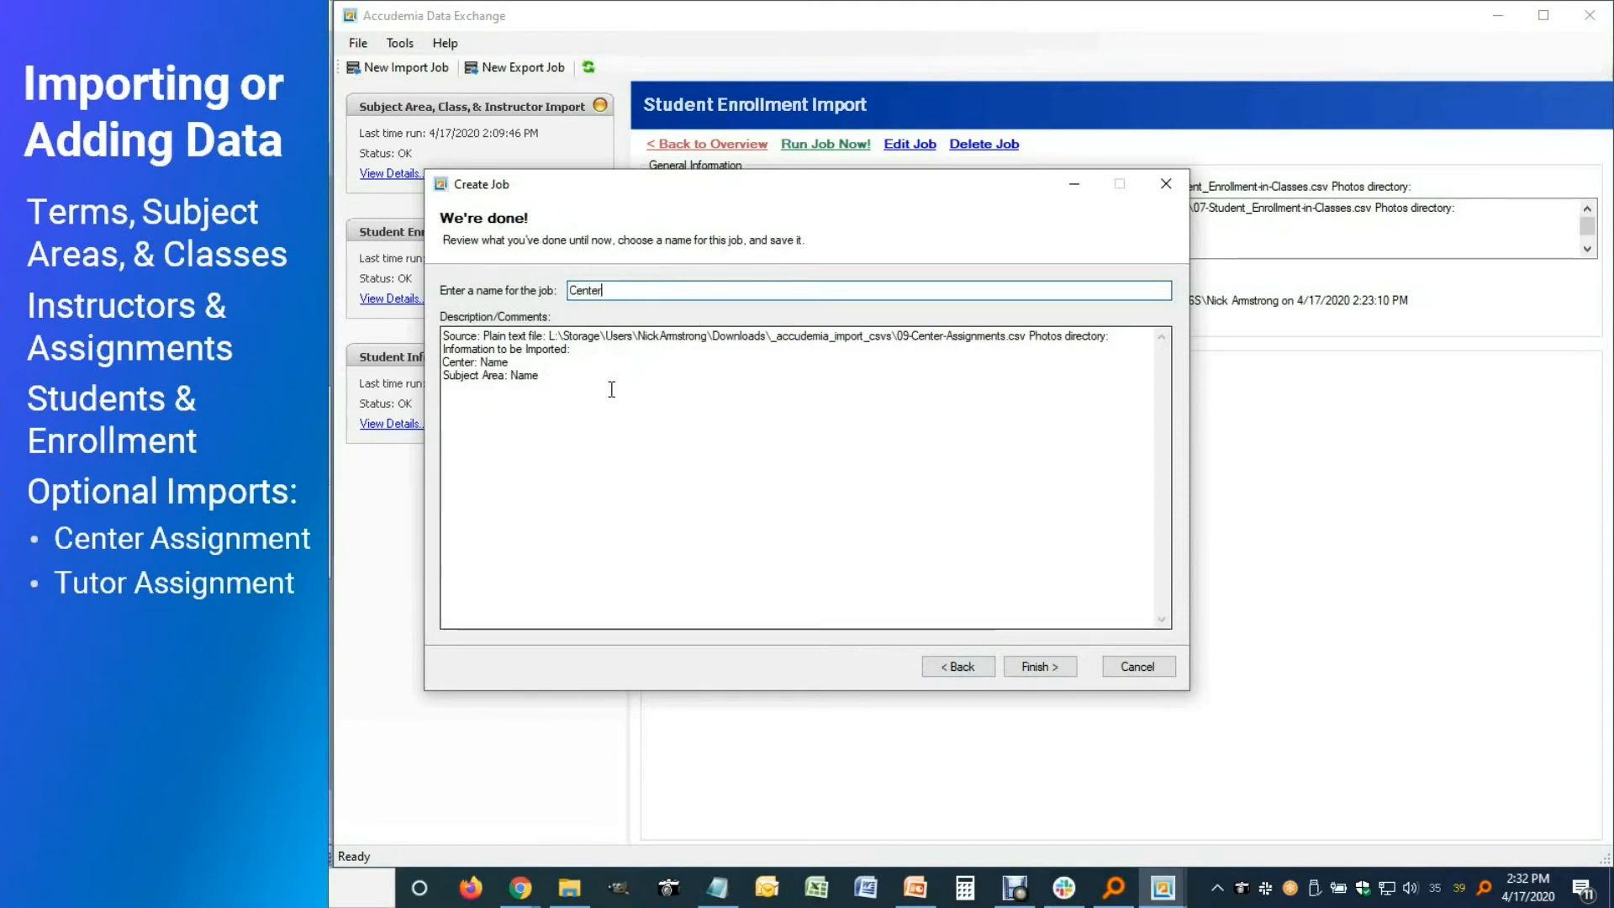
pyautogui.write(' Course Assignment Import')
pyautogui.click(604, 291)
pyautogui.write('Course')
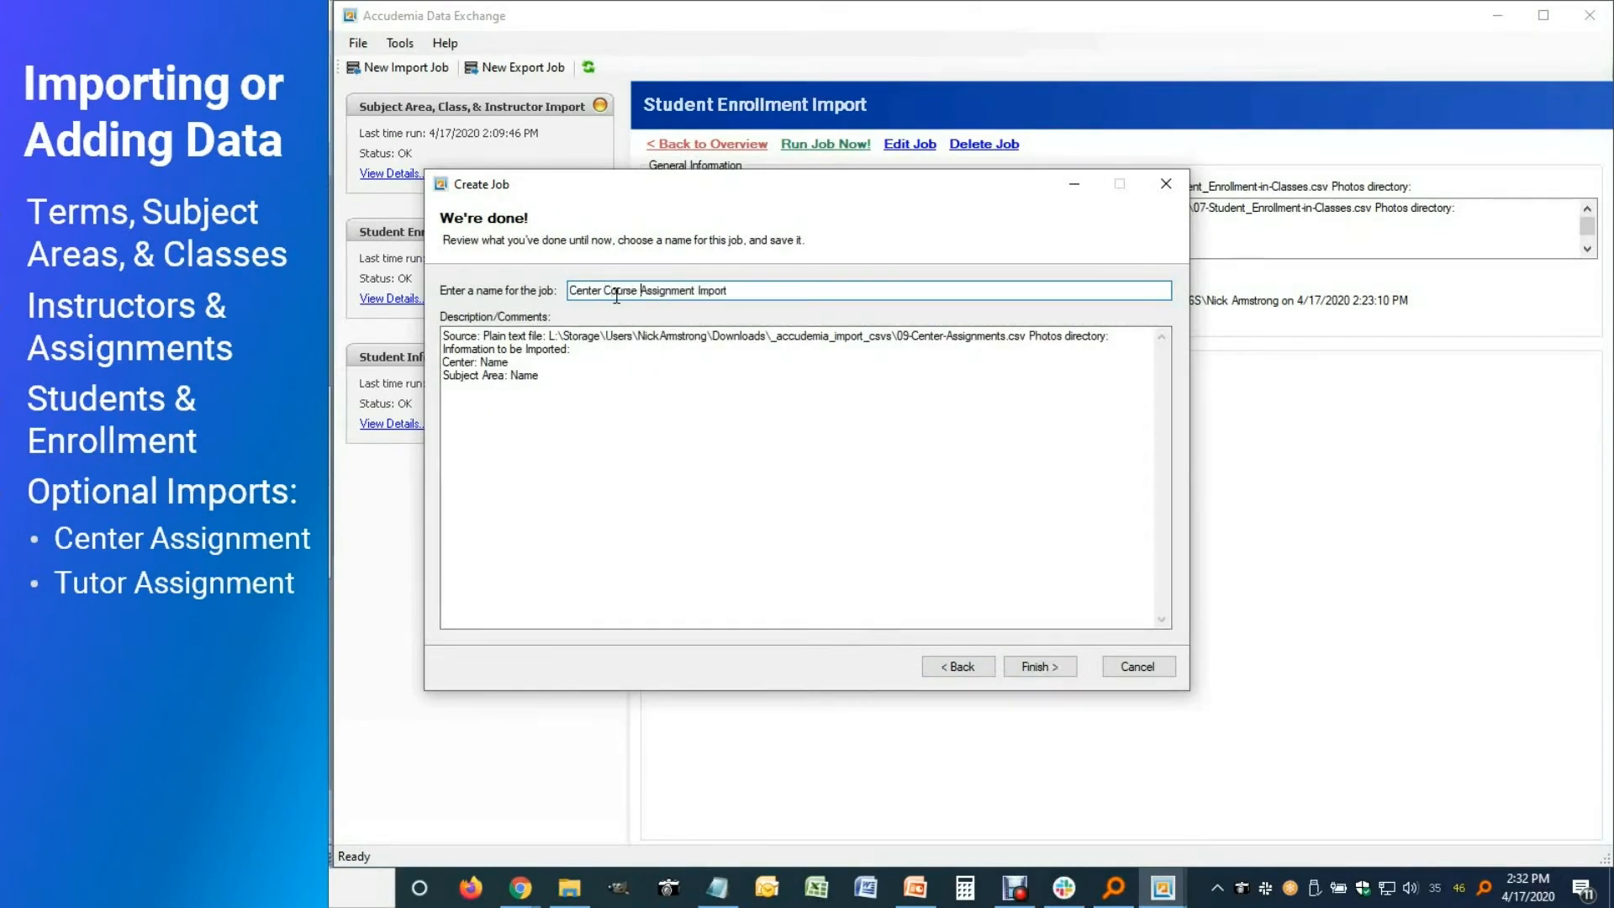
pyautogui.click(1039, 666)
# Run the Center Course Assignment Import job now and confirm
pyautogui.click(412, 425)
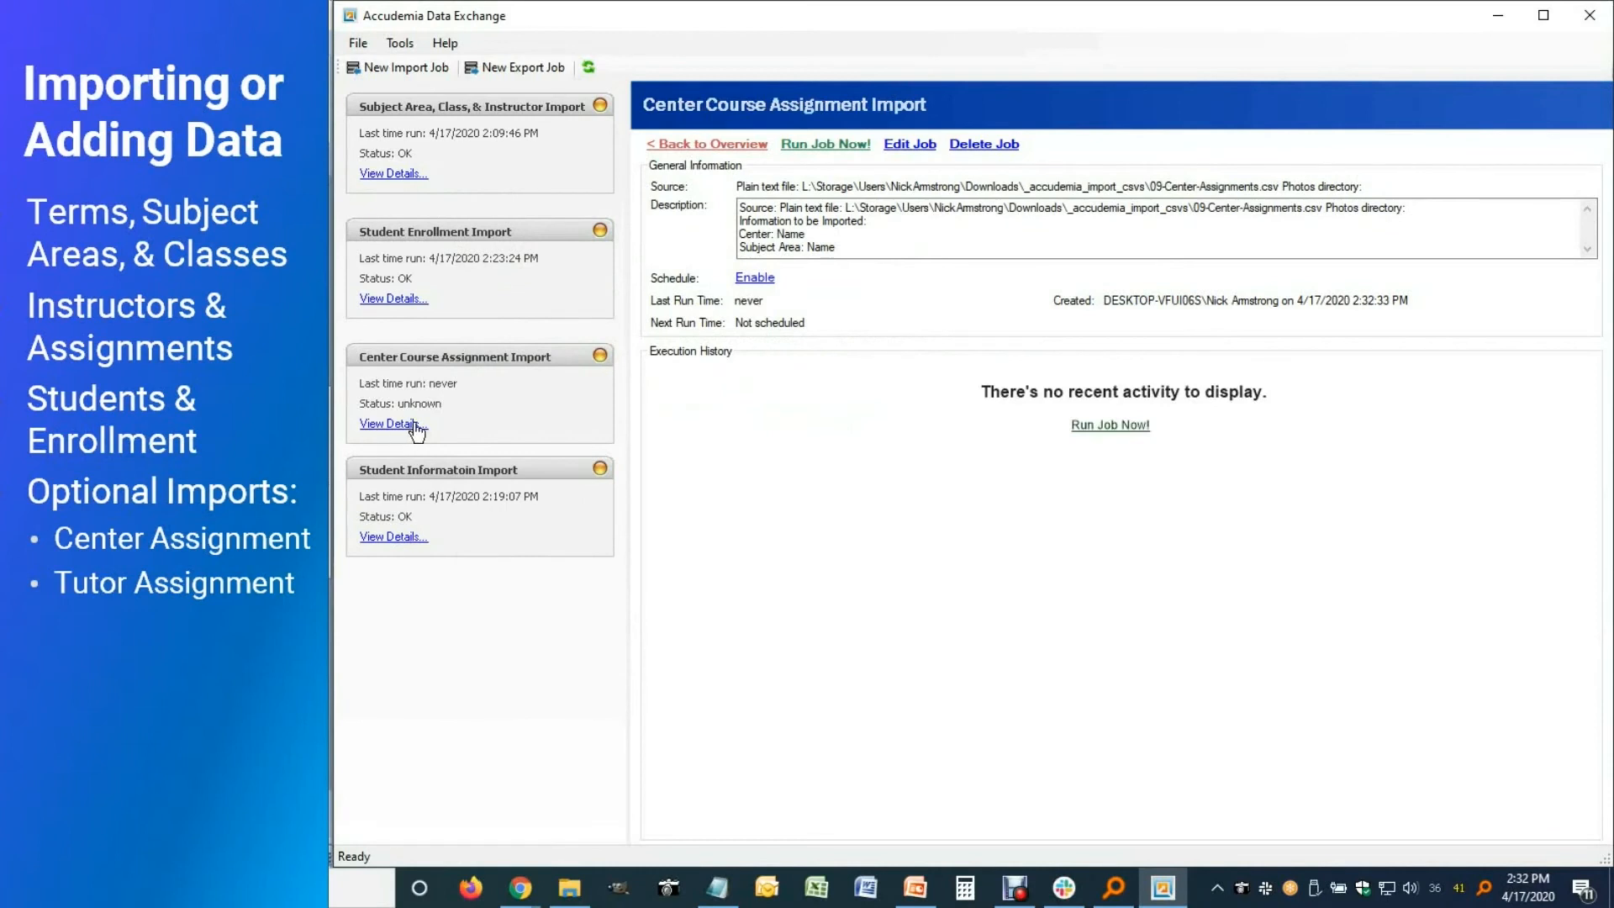
pyautogui.click(828, 149)
pyautogui.click(835, 509)
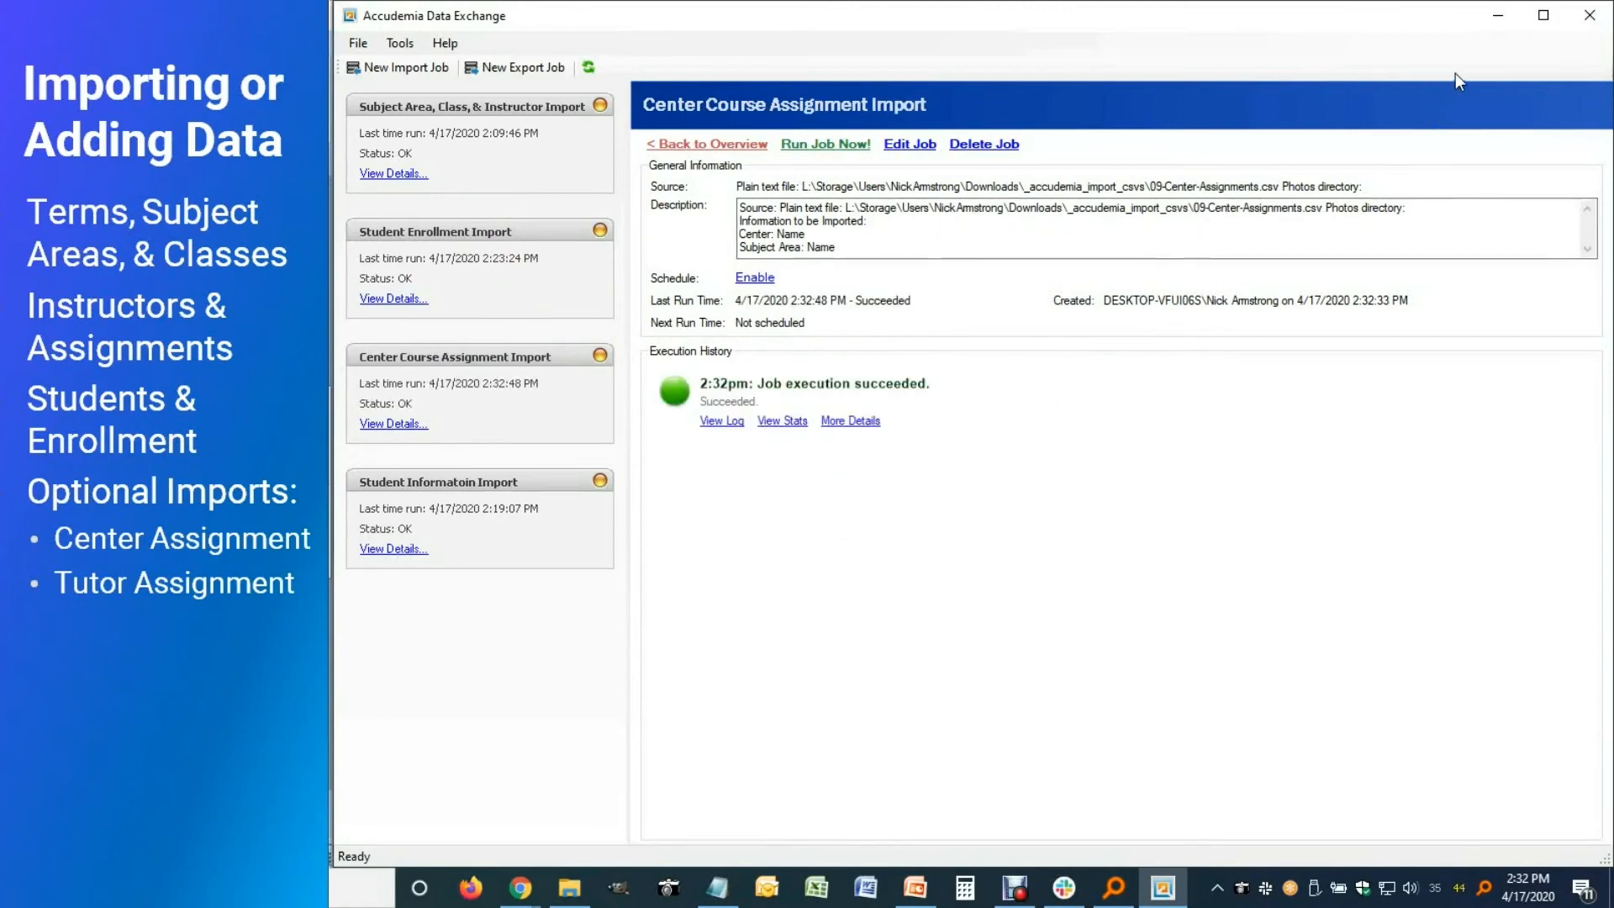
# Minimize Data Exchange and reload Accudemia's Centers and Classrooms list
pyautogui.click(1496, 18)
pyautogui.rightClick(758, 476)
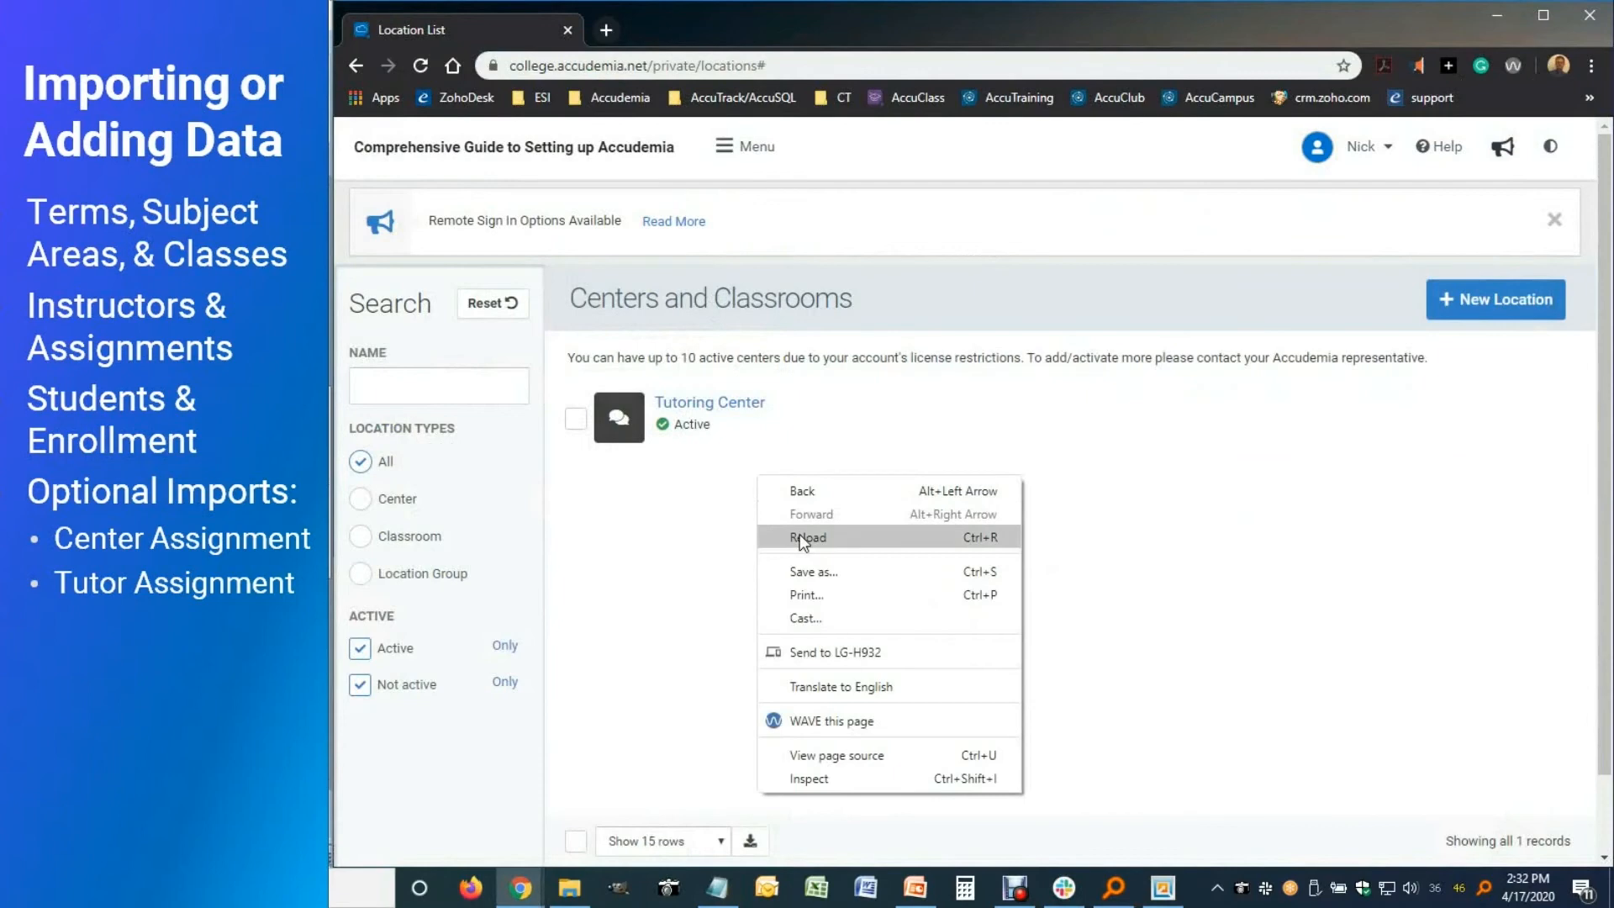
pyautogui.click(799, 535)
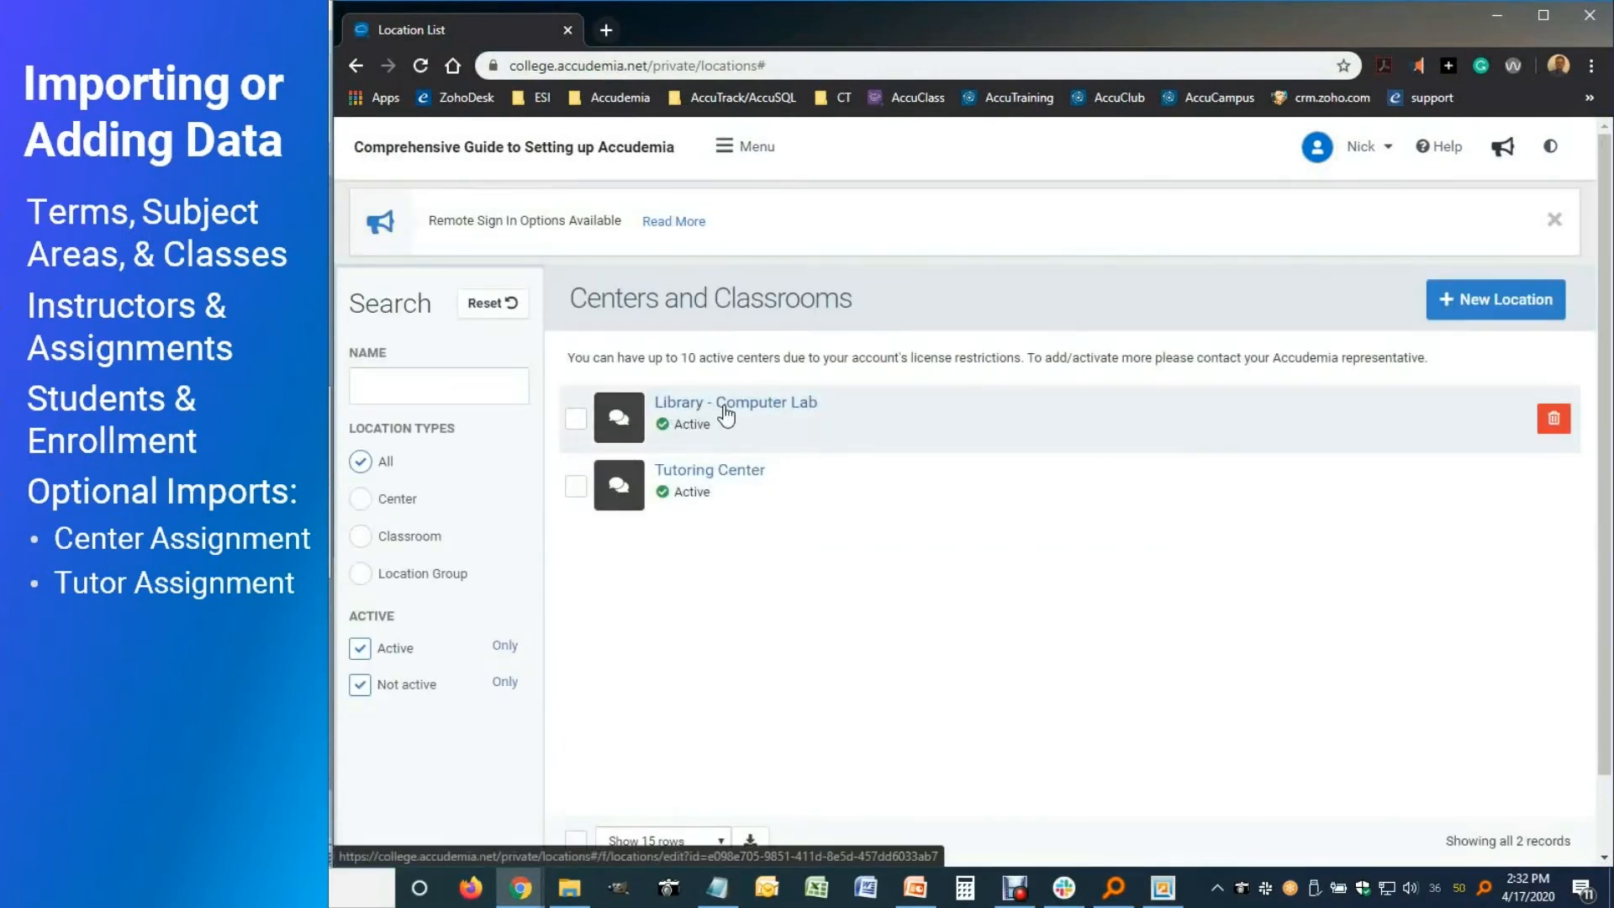
# Review Library - Computer Lab's assigned subject areas, then close its panel
pyautogui.click(721, 412)
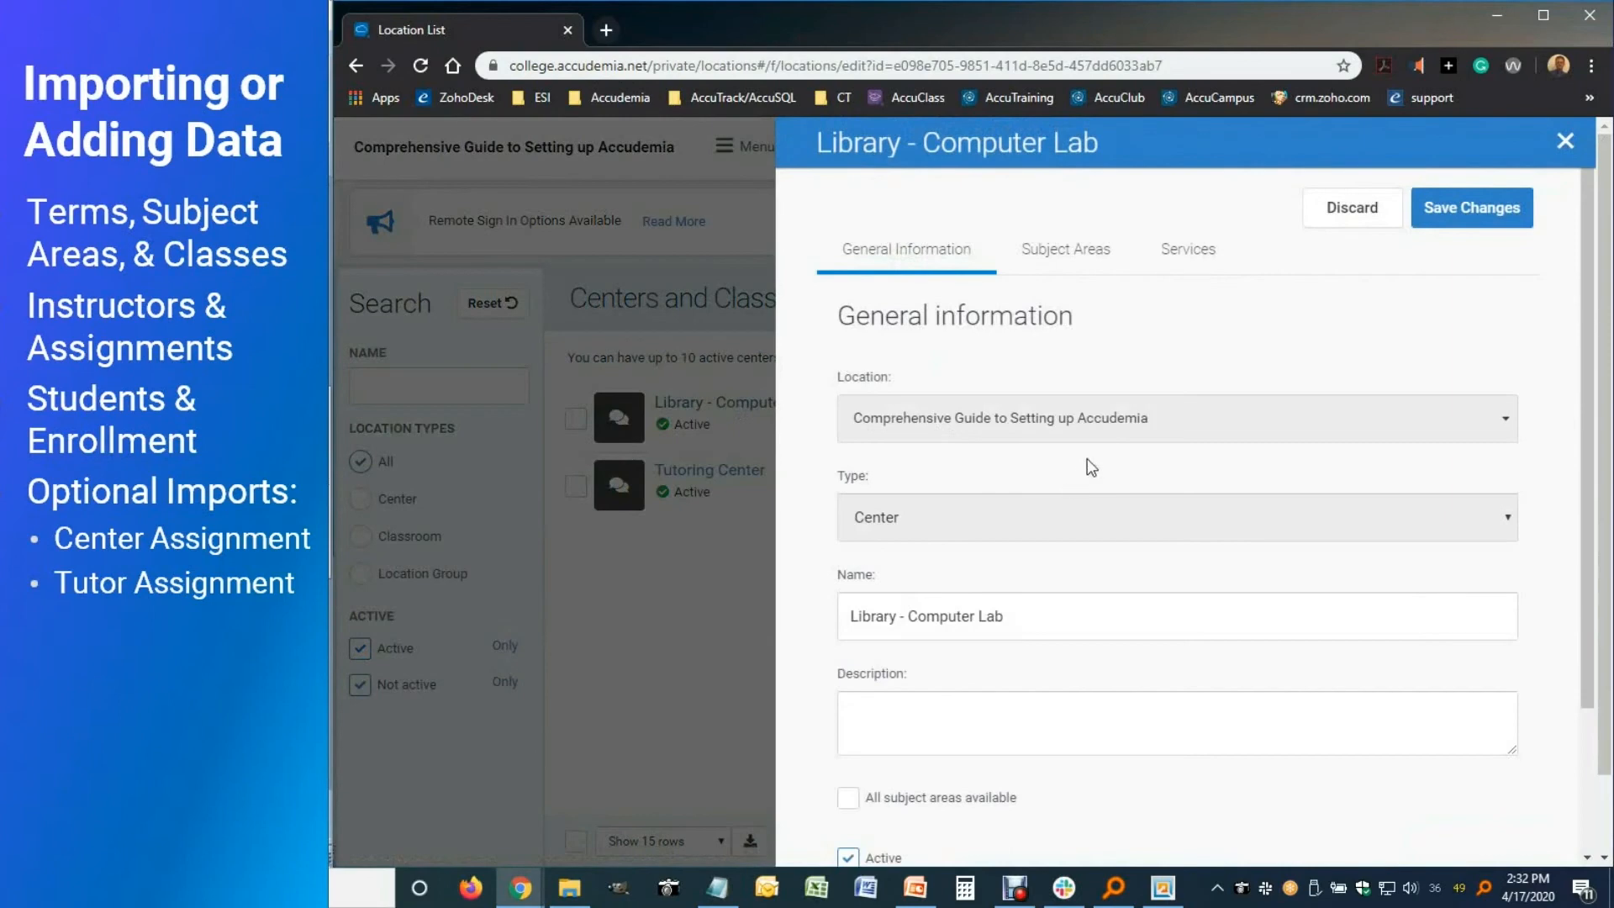
pyautogui.click(1057, 251)
pyautogui.scroll(-3, 920, 698)
pyautogui.scroll(-2, 920, 697)
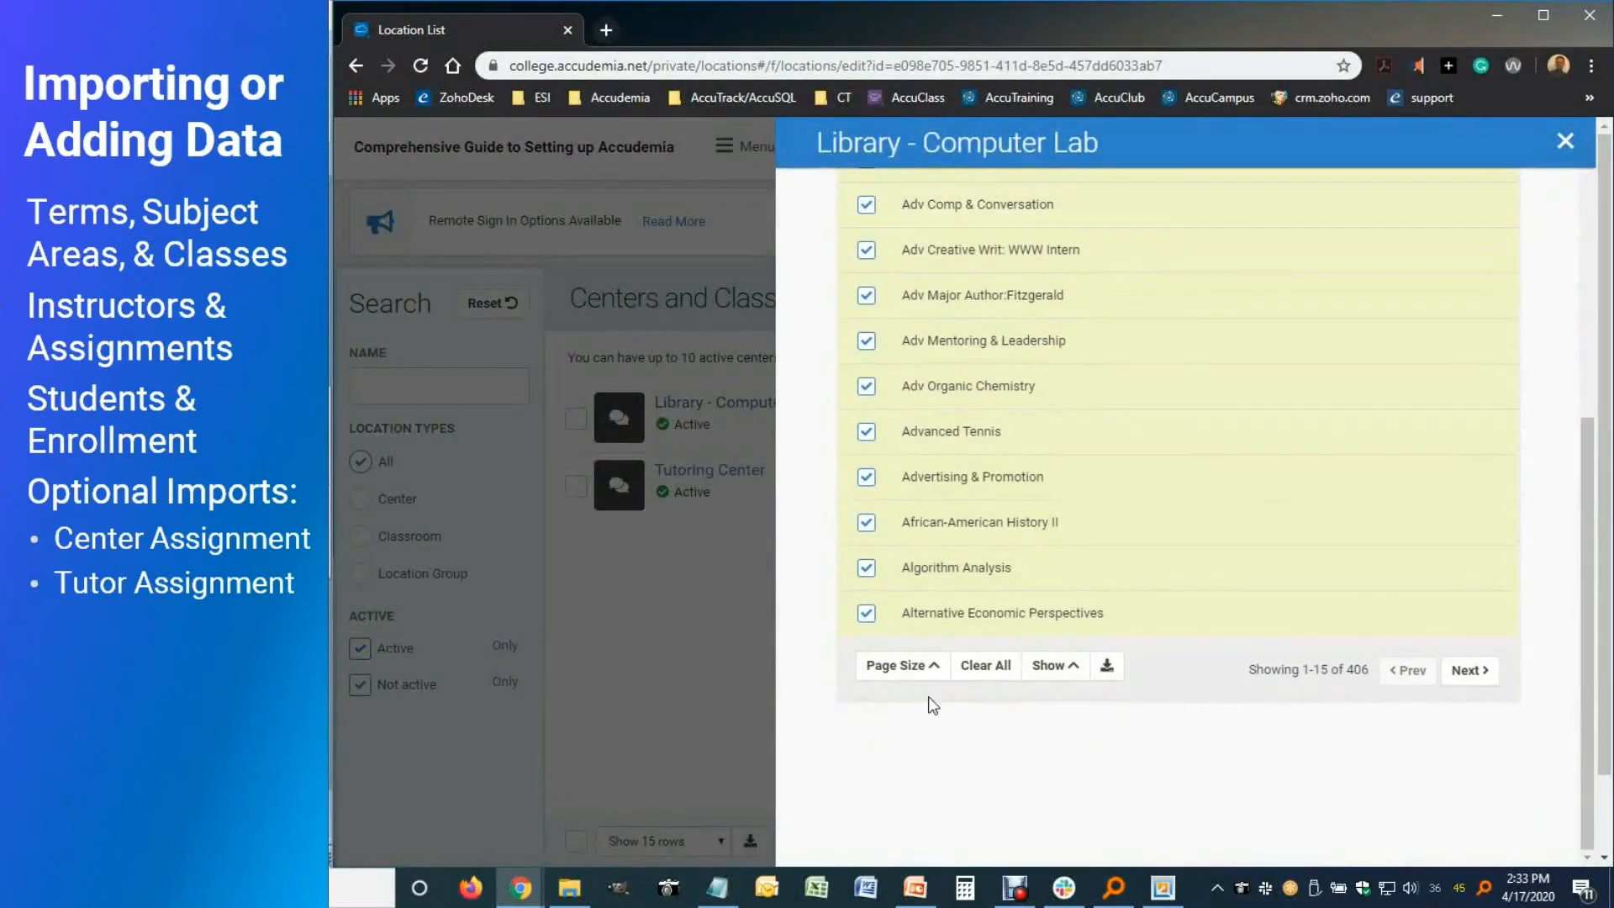
pyautogui.scroll(5, 956, 723)
pyautogui.scroll(1, 957, 716)
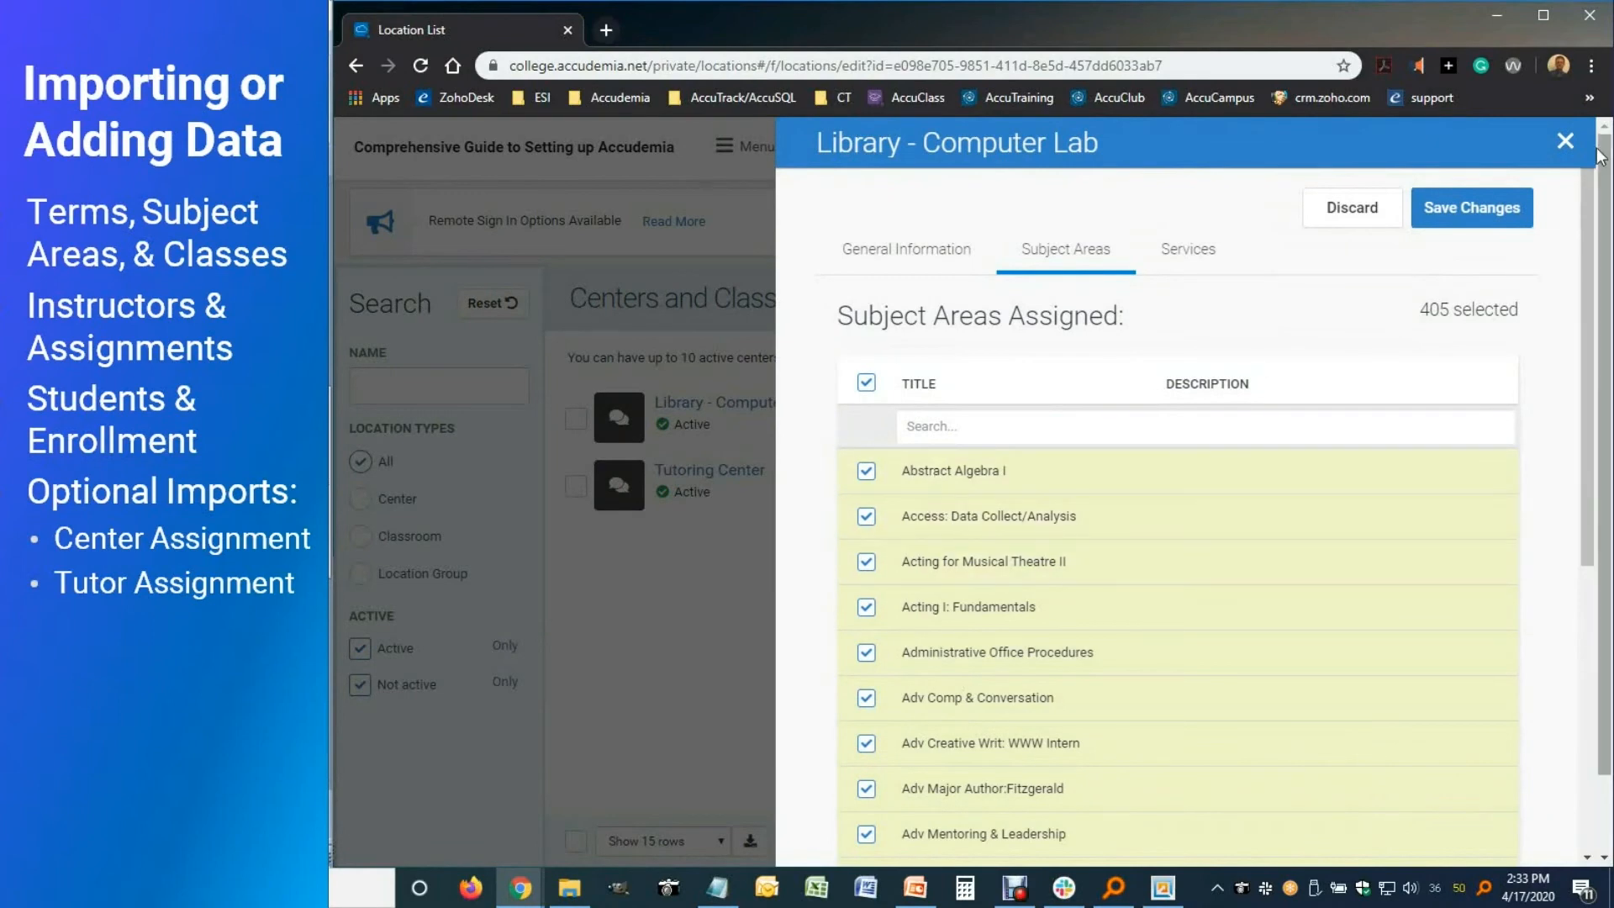
pyautogui.click(1565, 142)
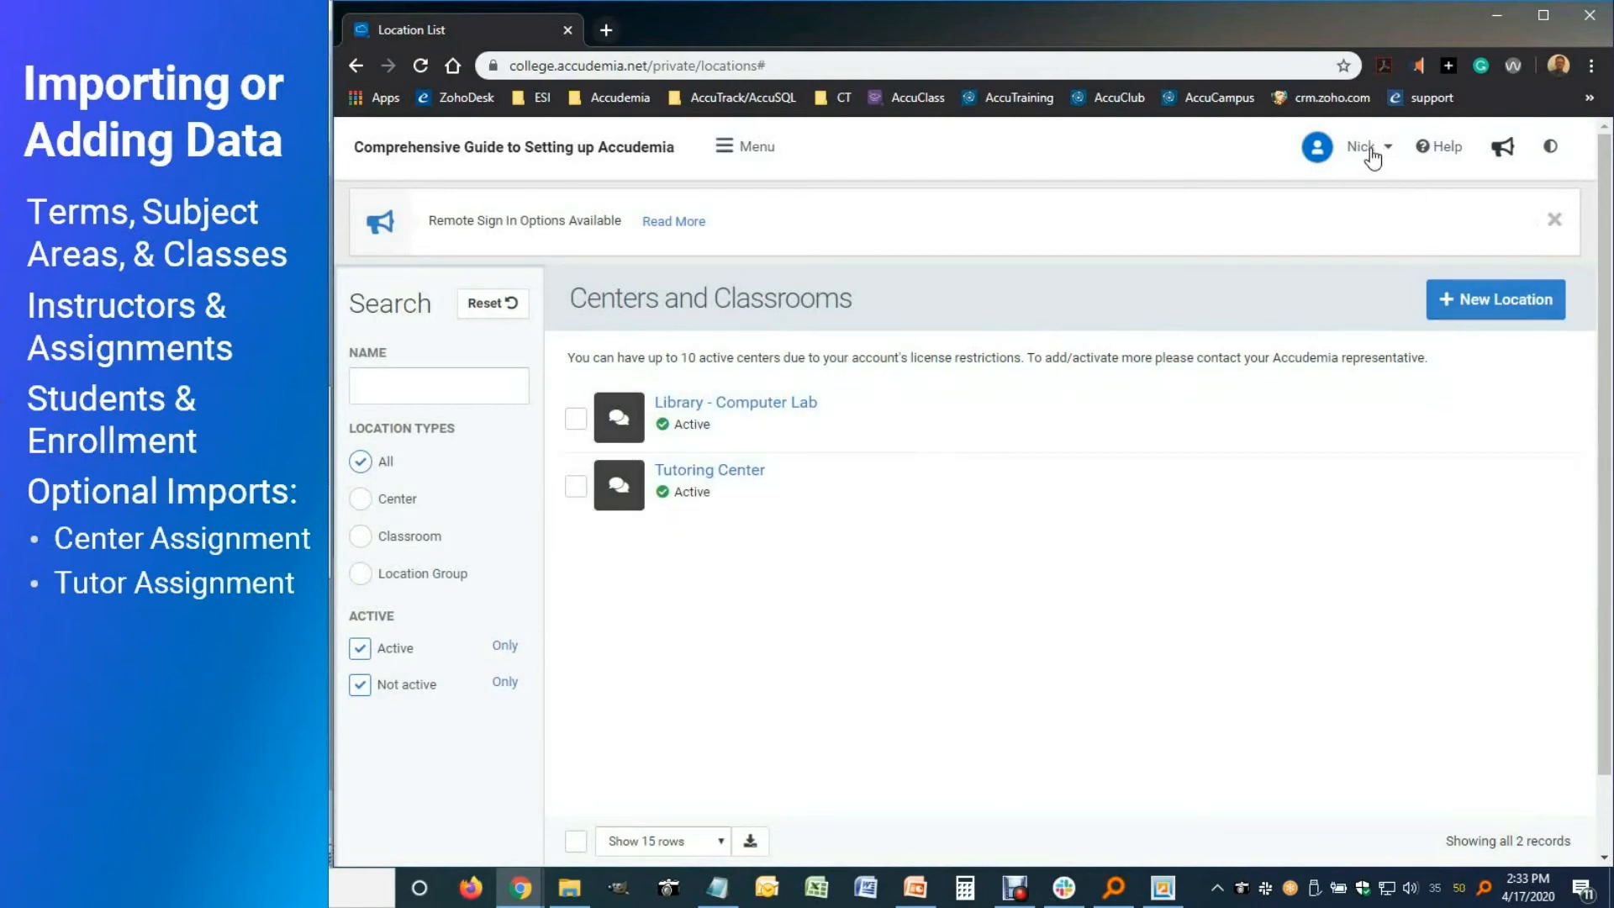
# Go to the User Accounts list in Administration and show only tutors
pyautogui.click(756, 150)
pyautogui.click(896, 208)
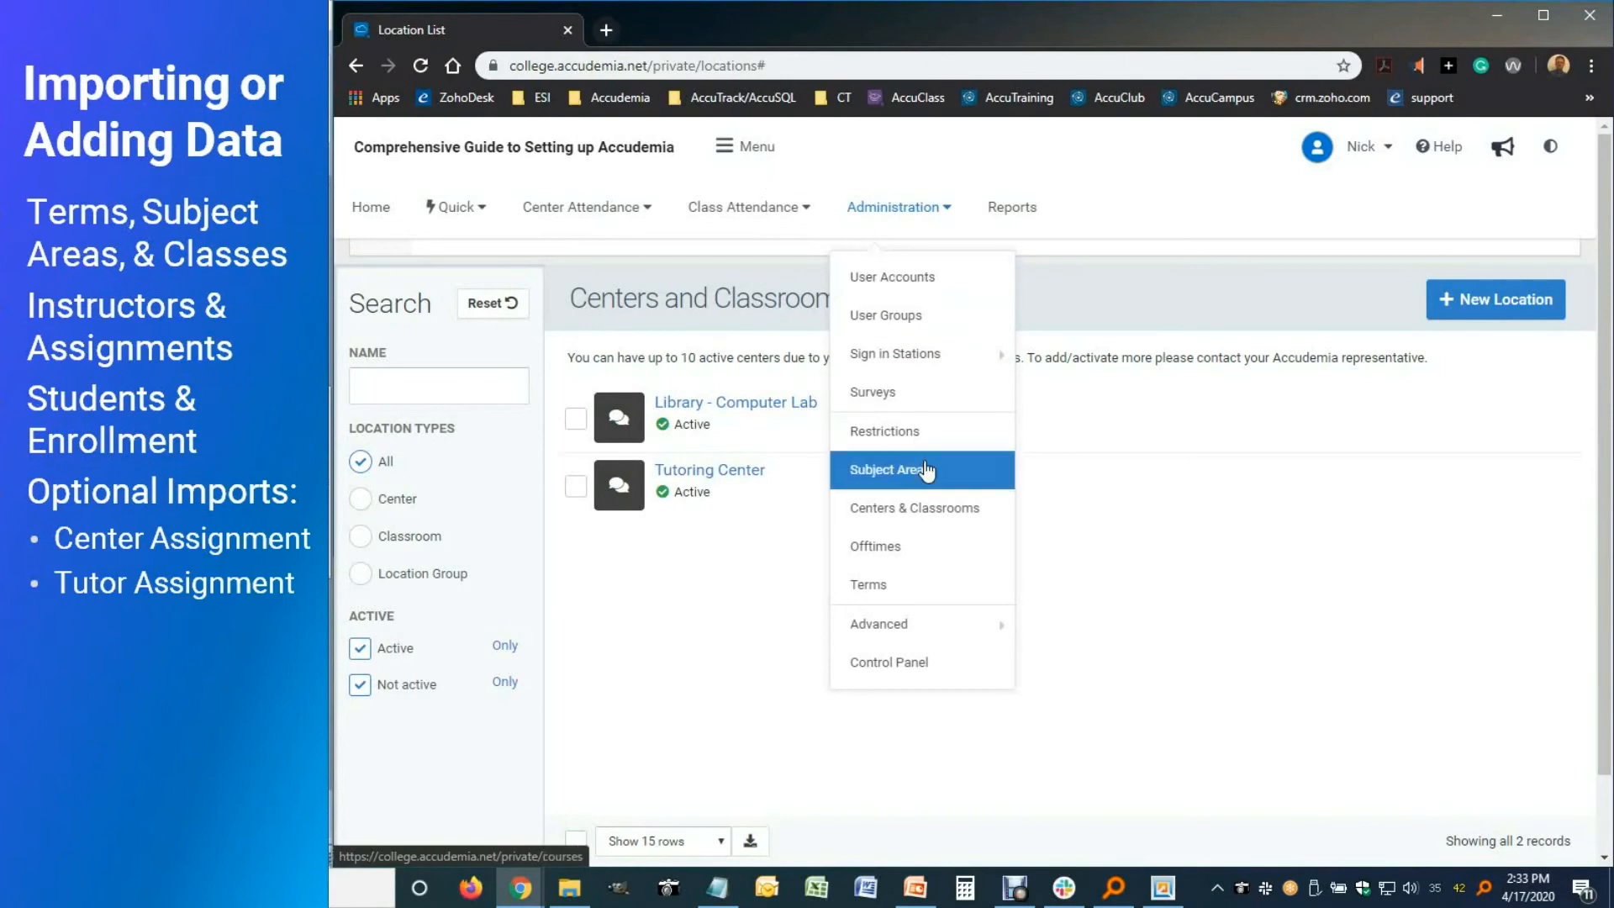
pyautogui.click(925, 277)
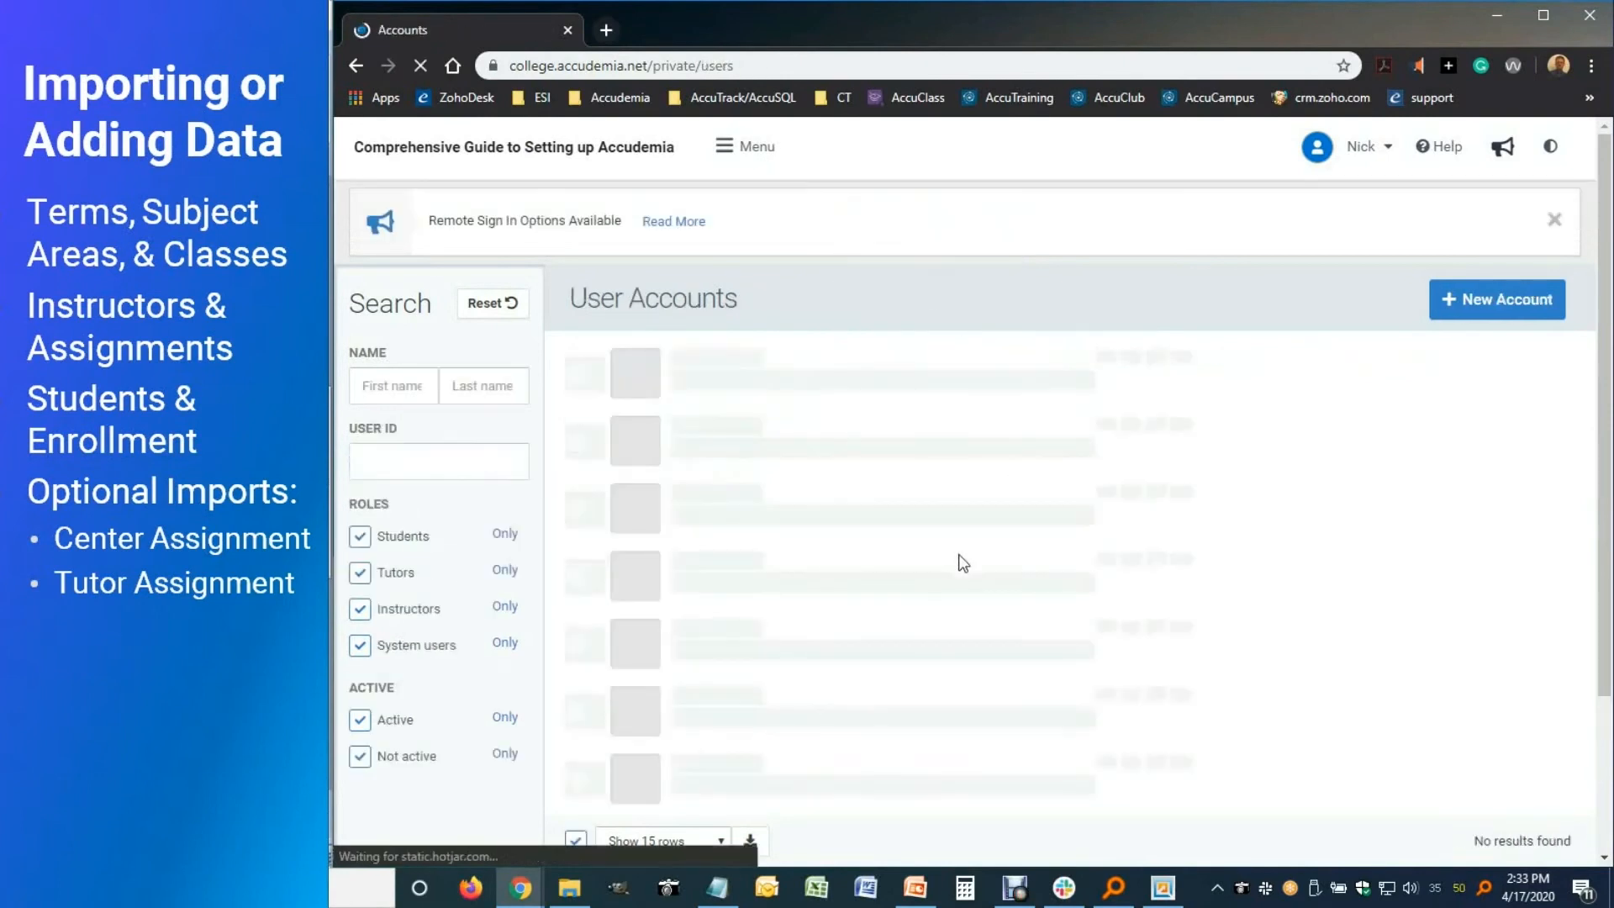
pyautogui.click(505, 572)
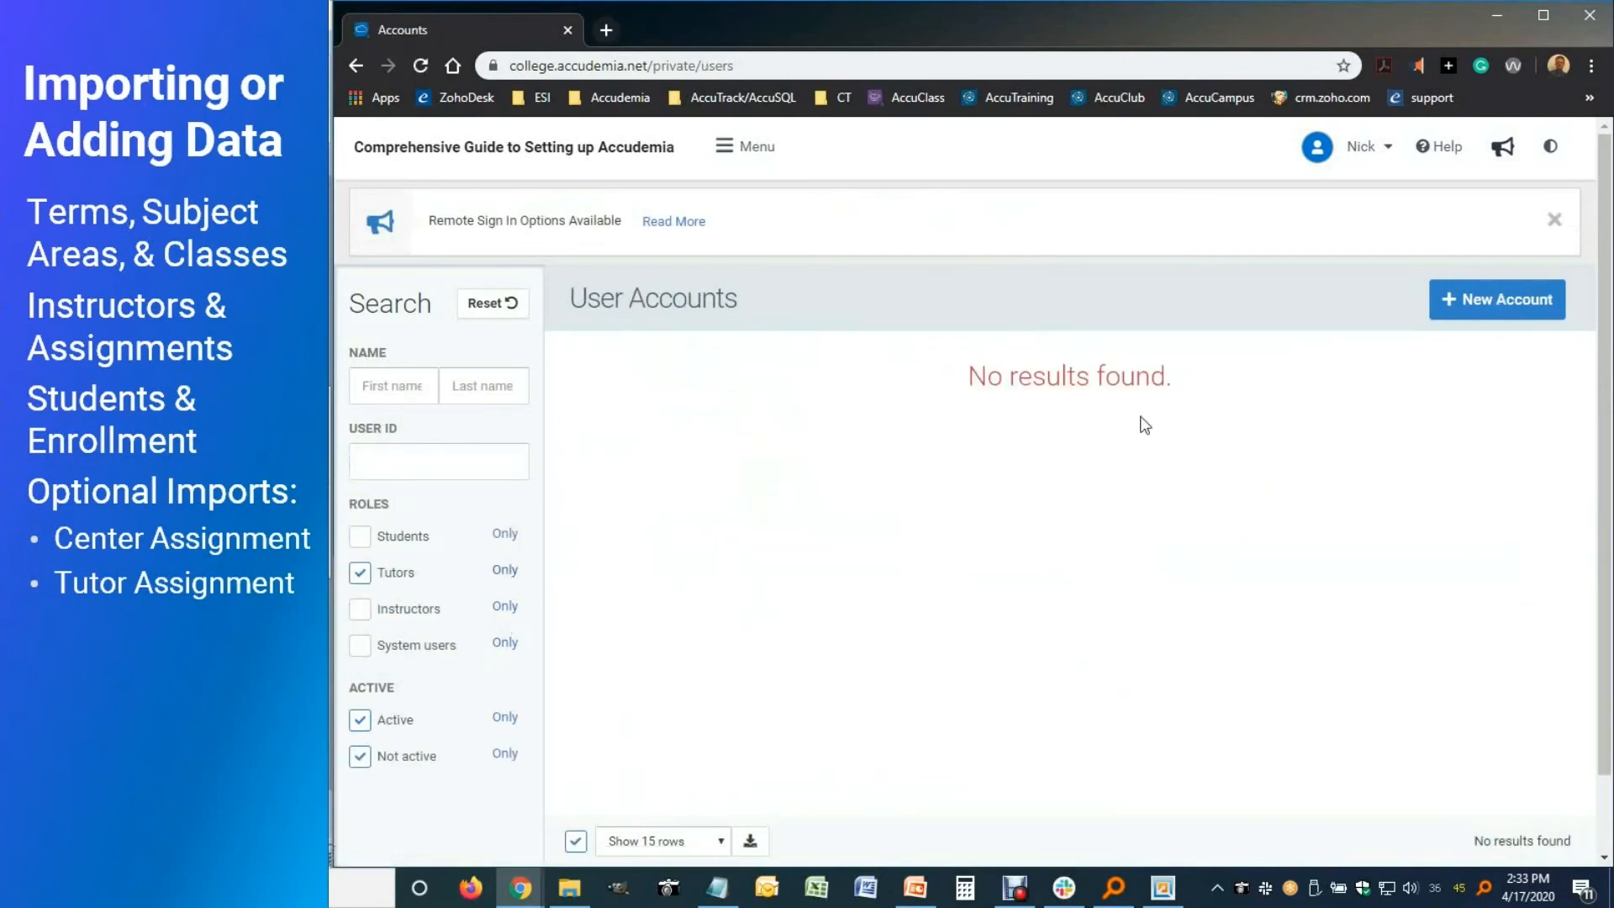
# Create a new user account with the tutor's first name, last name and e-mail
pyautogui.click(1469, 302)
pyautogui.click(997, 326)
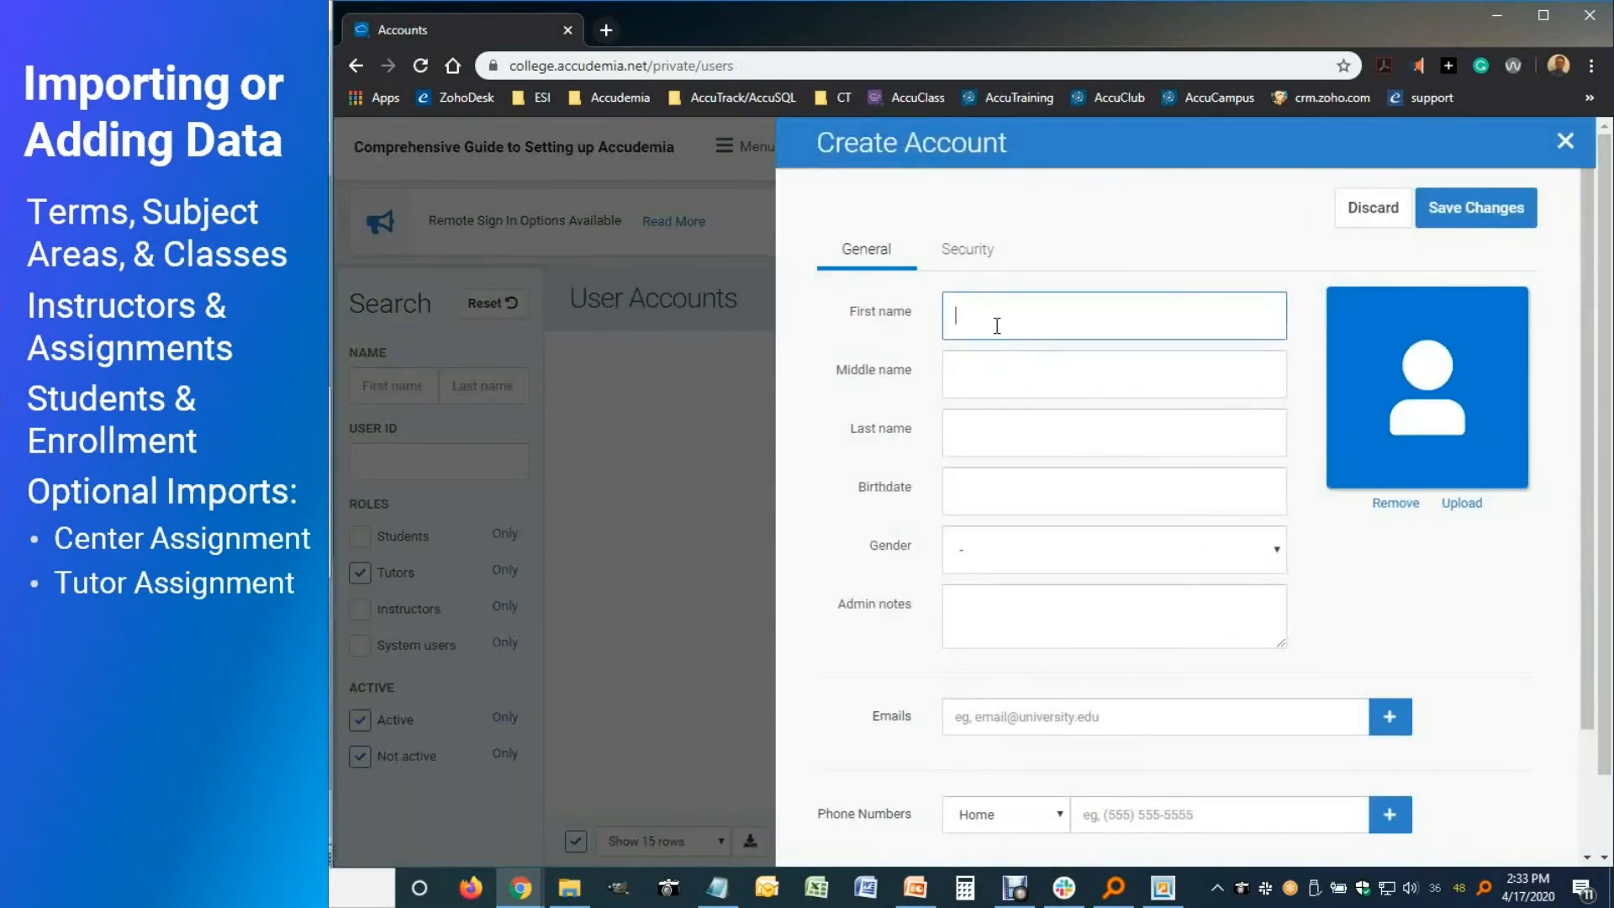
pyautogui.press('Tab')
pyautogui.press('Tab')
pyautogui.press('Tab')
pyautogui.press('Tab')
pyautogui.press('Tab')
pyautogui.press('Tab')
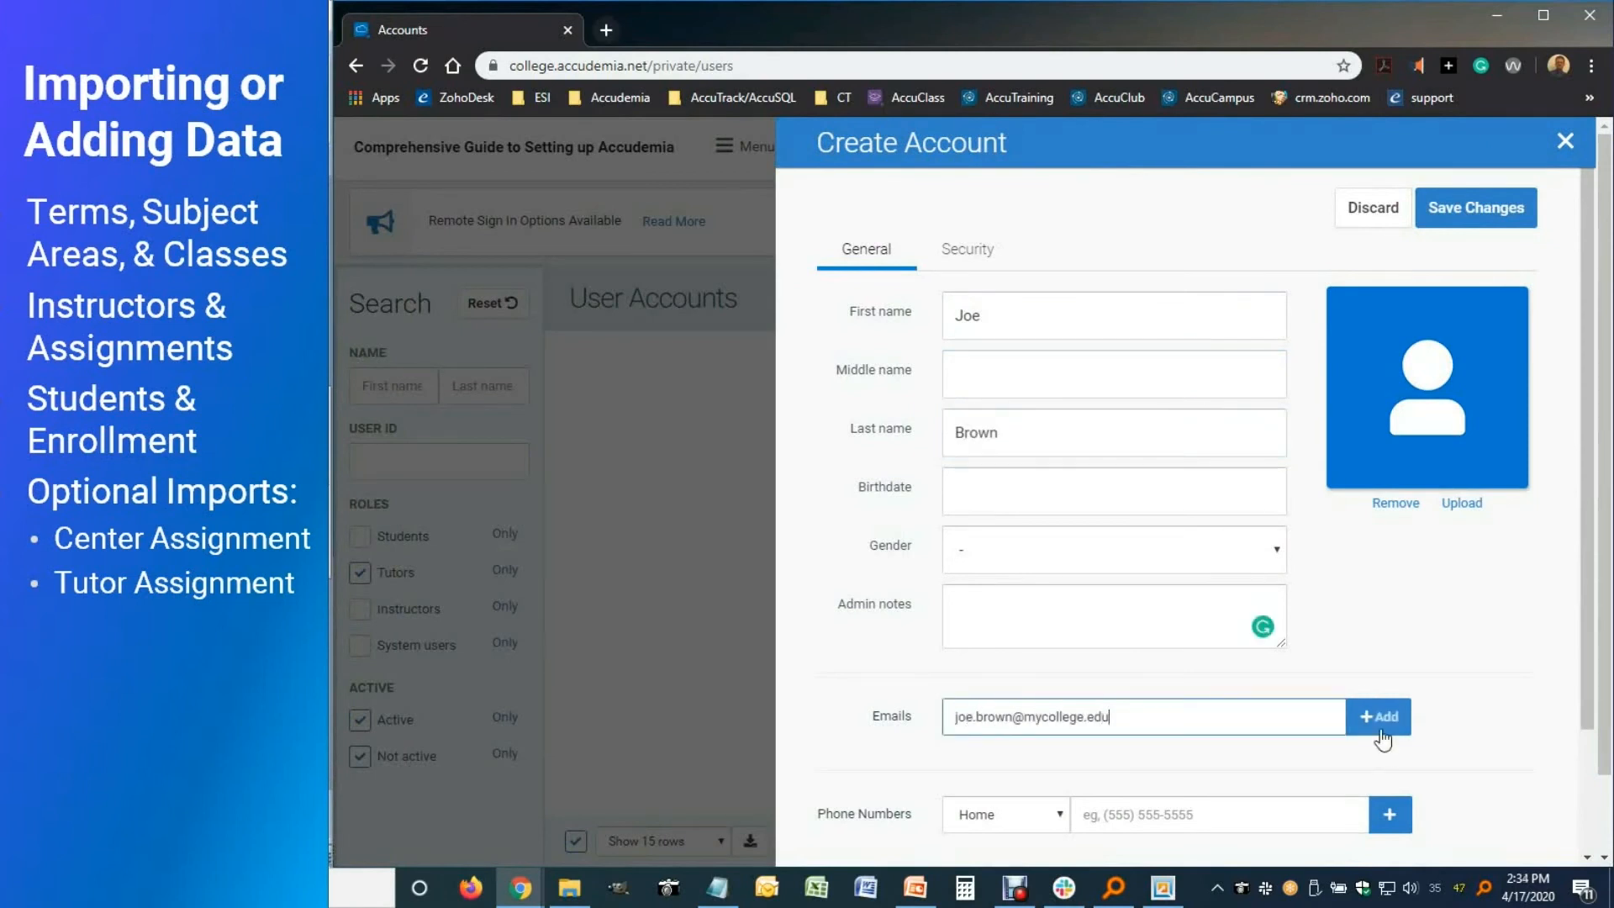
# Enter the tutor's user ID on the Security tab and give the account the Tutor role
pyautogui.click(968, 249)
pyautogui.click(1073, 336)
pyautogui.write('3333333')
pyautogui.press('Tab')
pyautogui.click(955, 625)
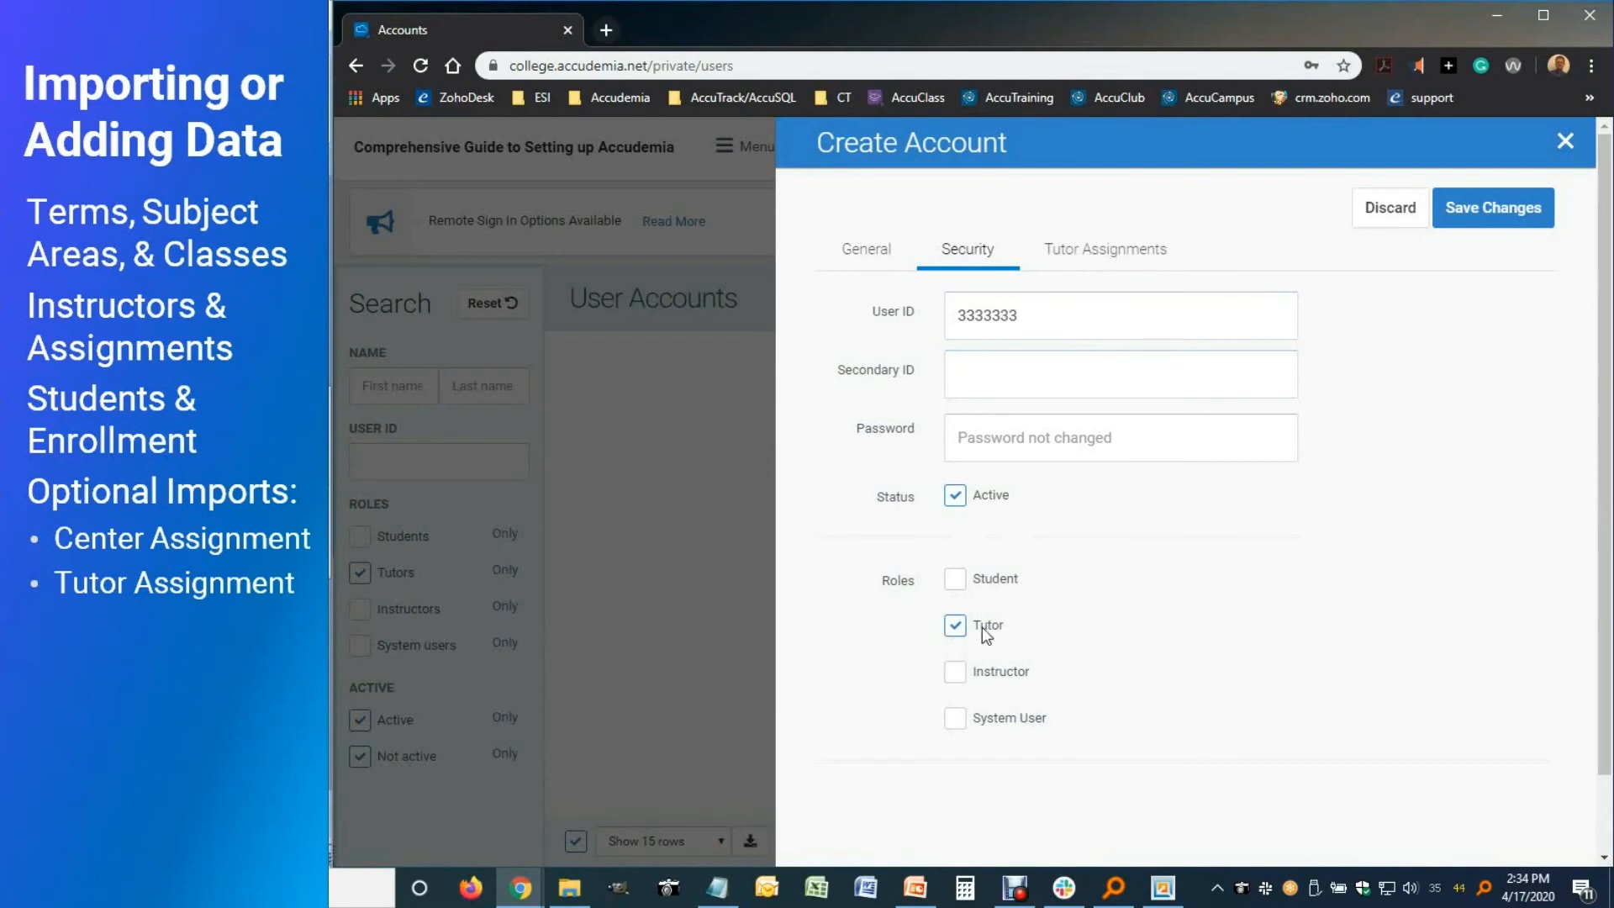
# Limit the tutor to Applied Discrete Mathematics, College Algebra I, Intro to Discrete Mathematics and Introduction to College Mathematics
pyautogui.click(1096, 256)
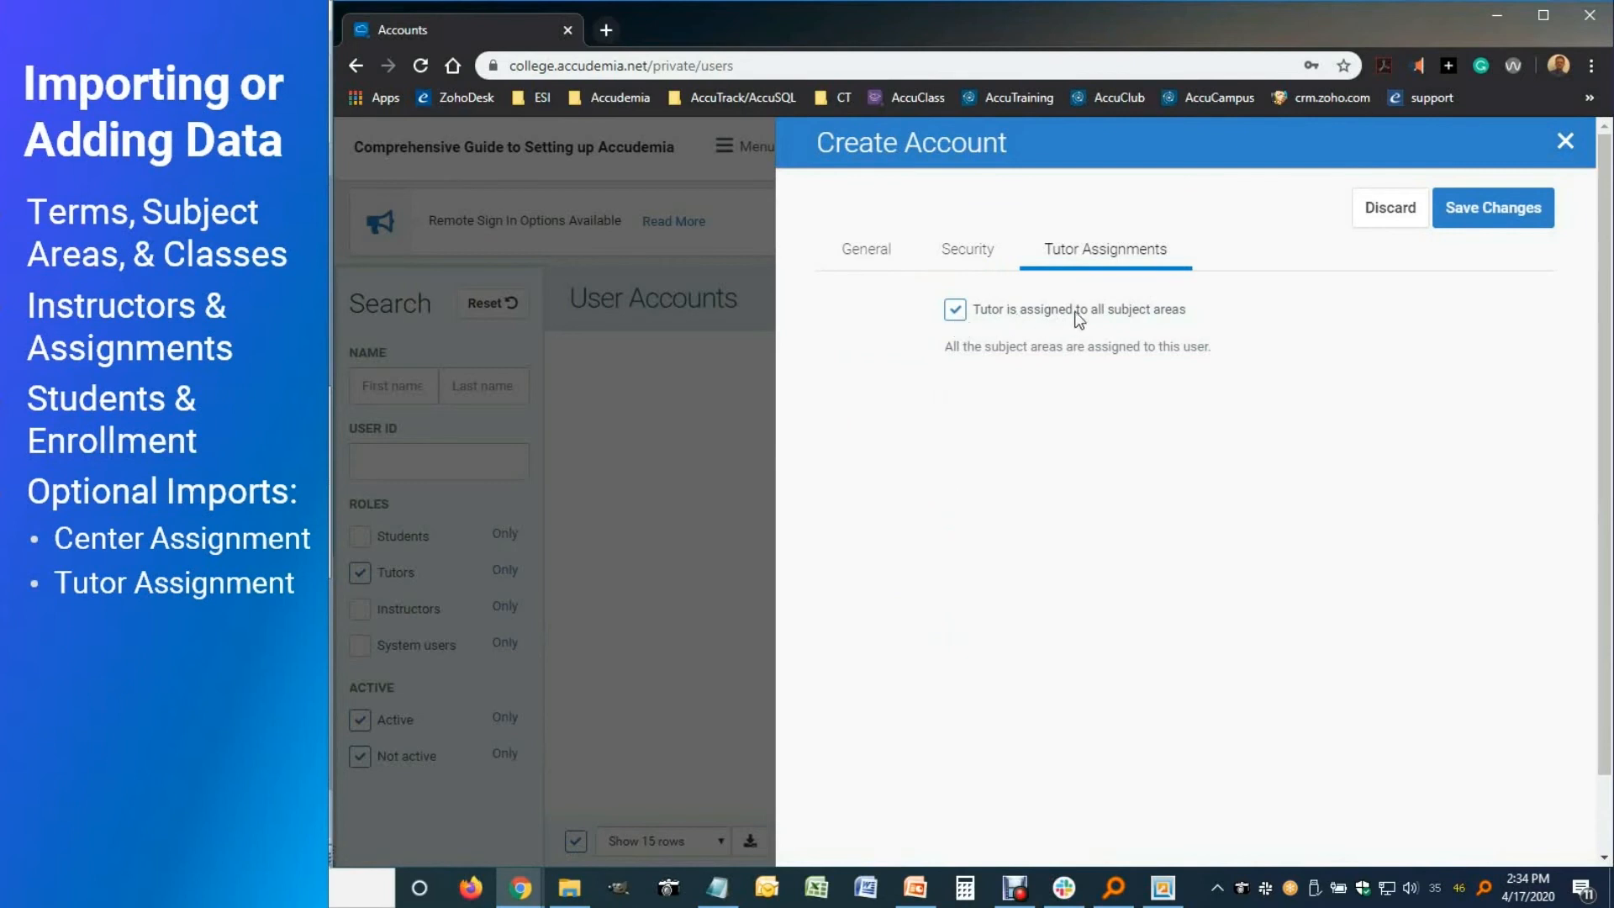
pyautogui.click(956, 310)
pyautogui.click(992, 501)
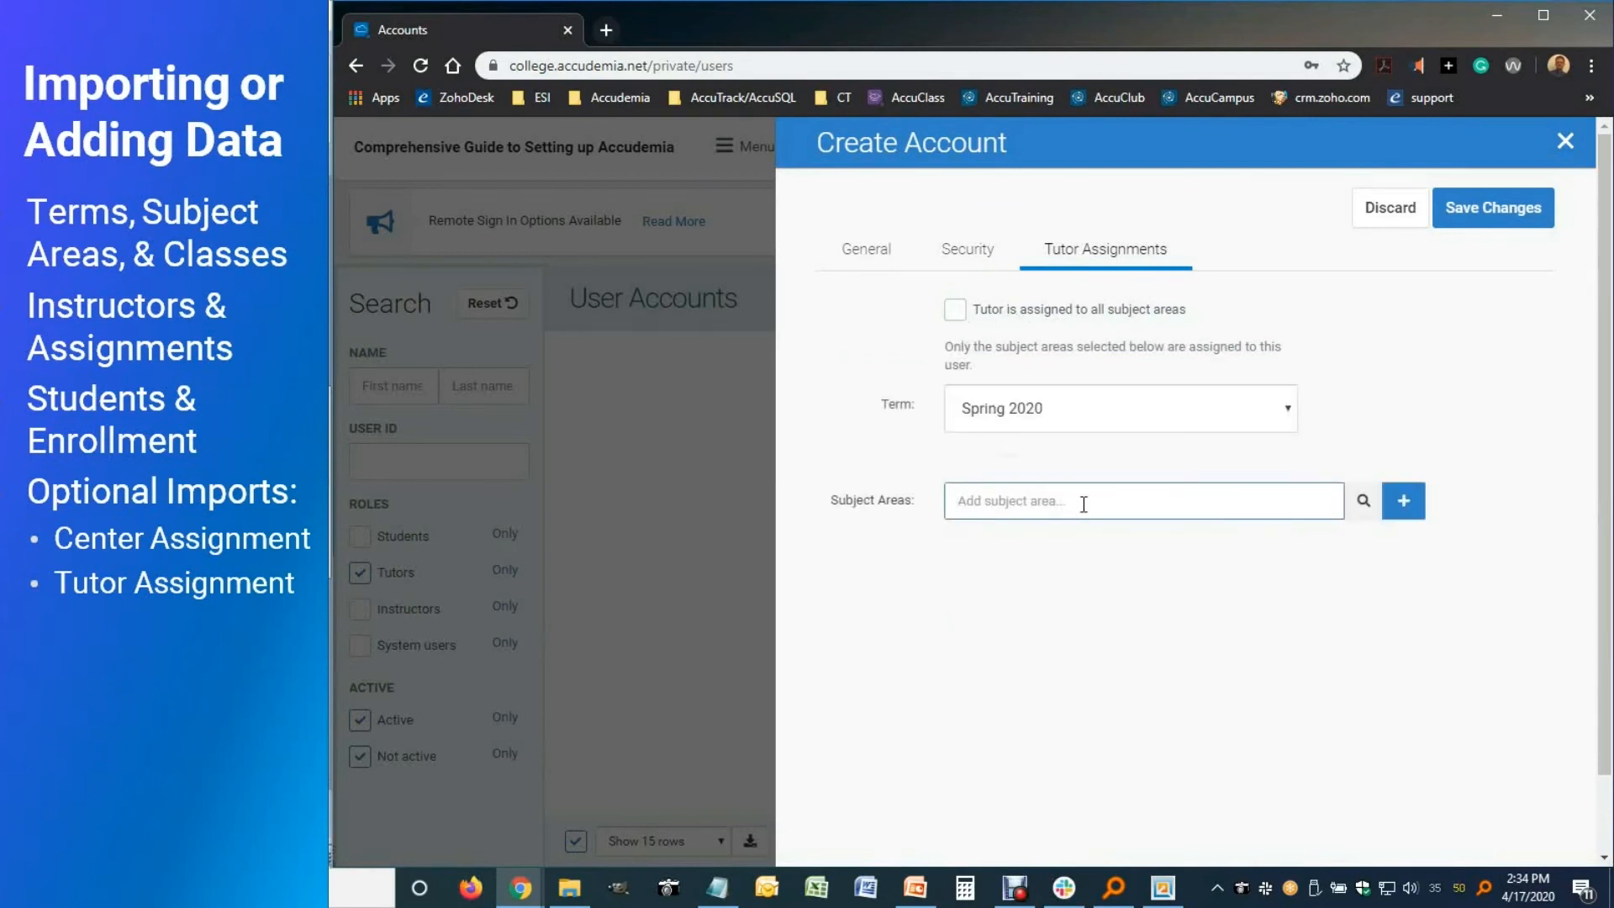
pyautogui.write('MAT')
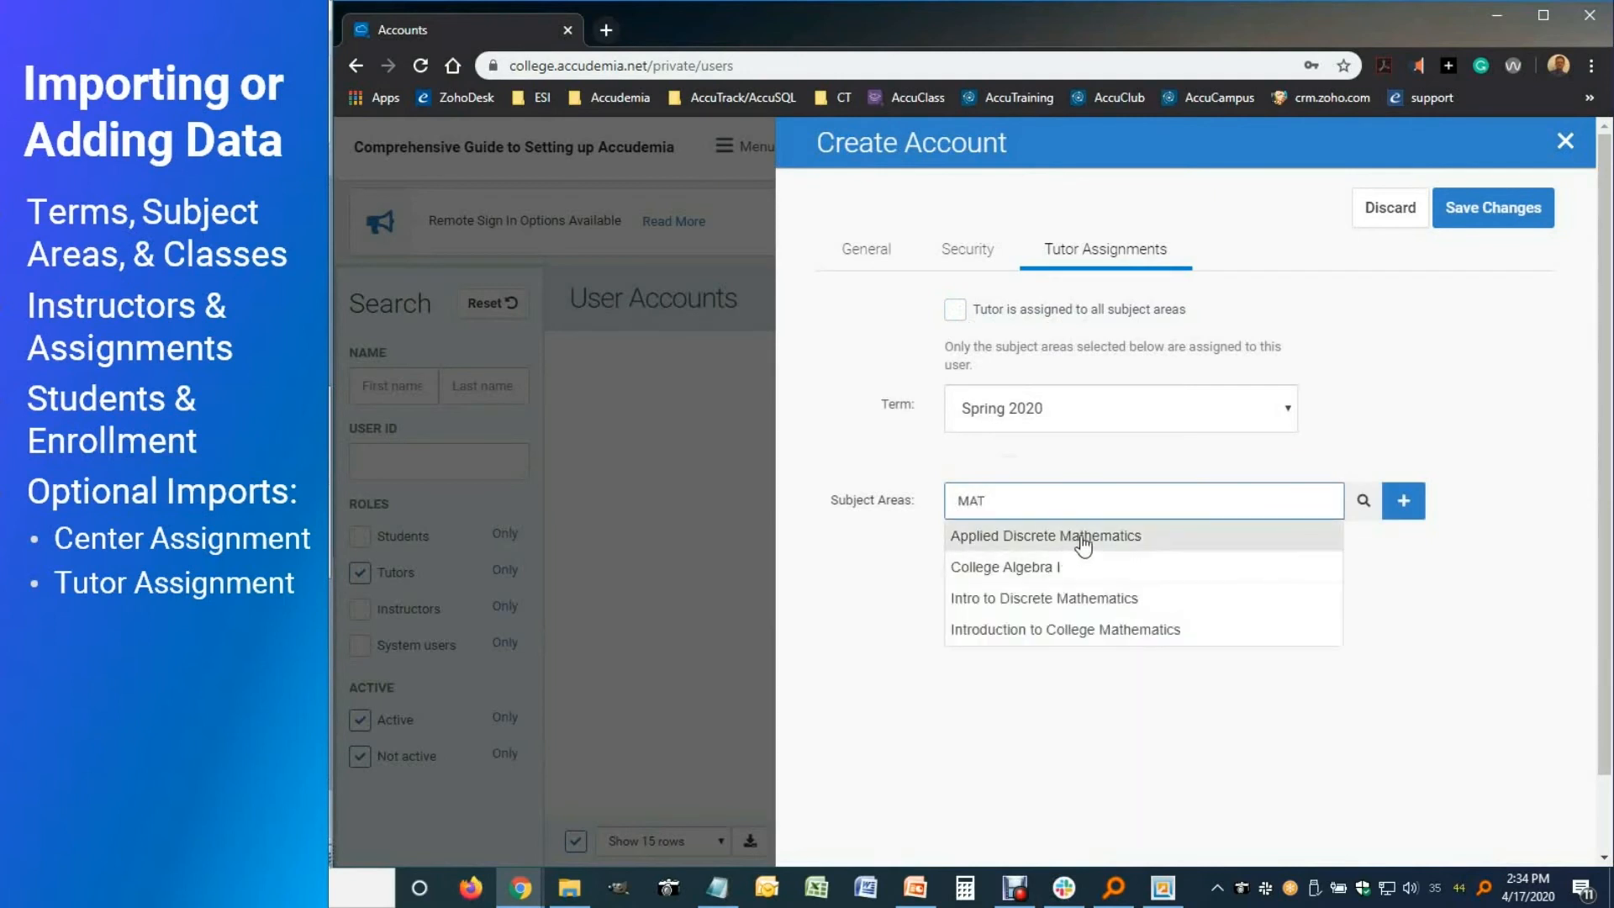
pyautogui.click(1082, 538)
pyautogui.write('MAT')
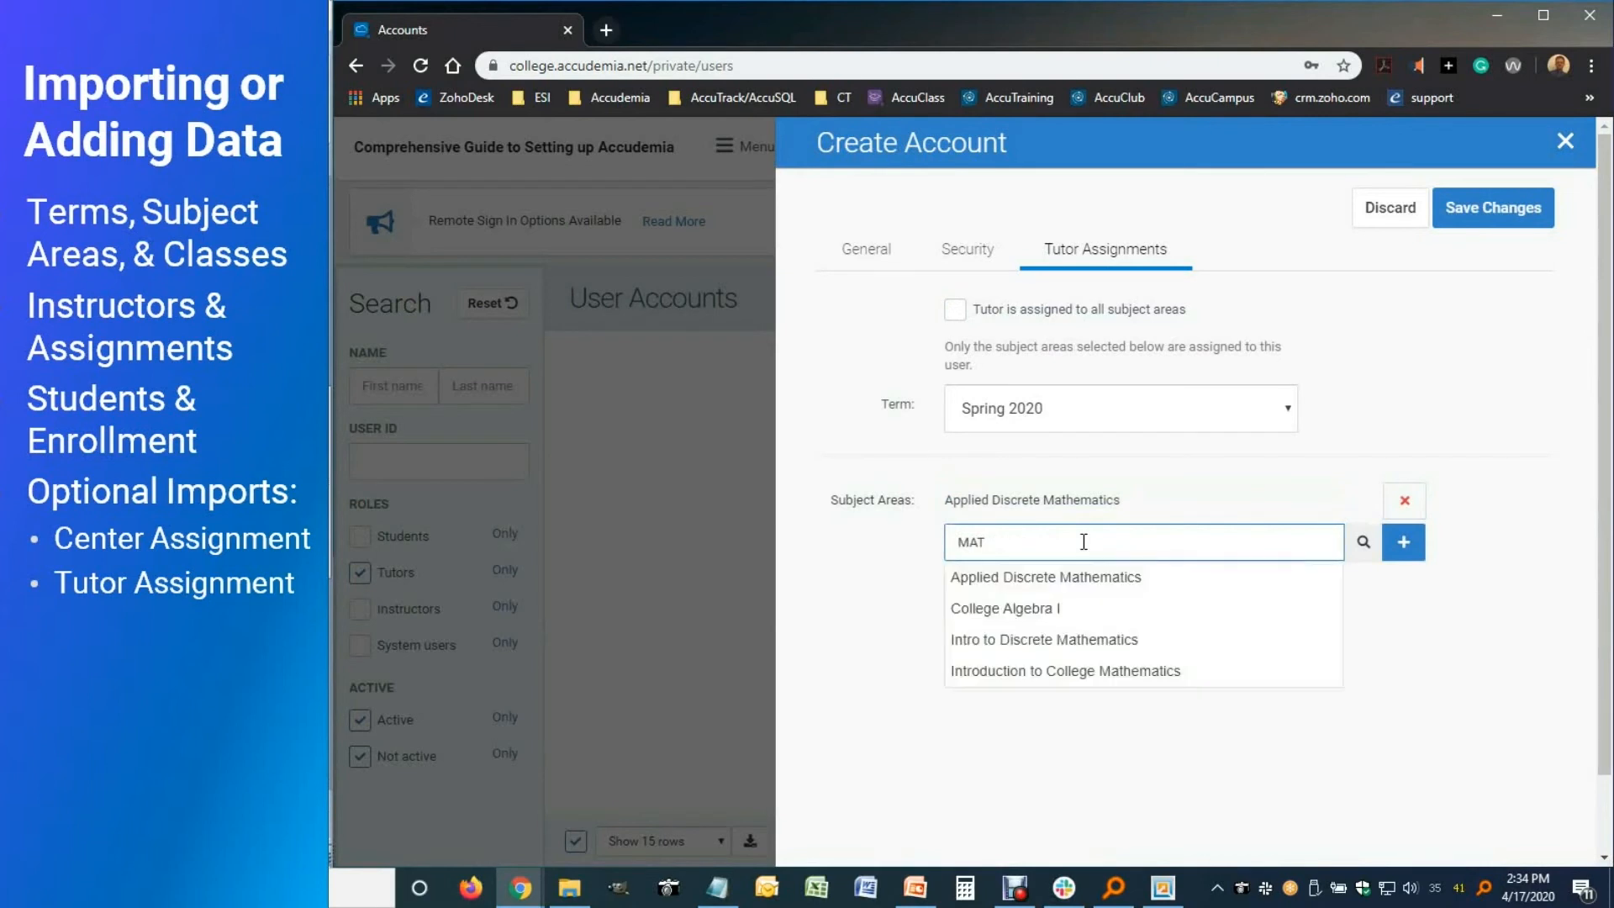
pyautogui.click(1035, 615)
pyautogui.write('MAT')
pyautogui.click(1042, 678)
pyautogui.write('MAT')
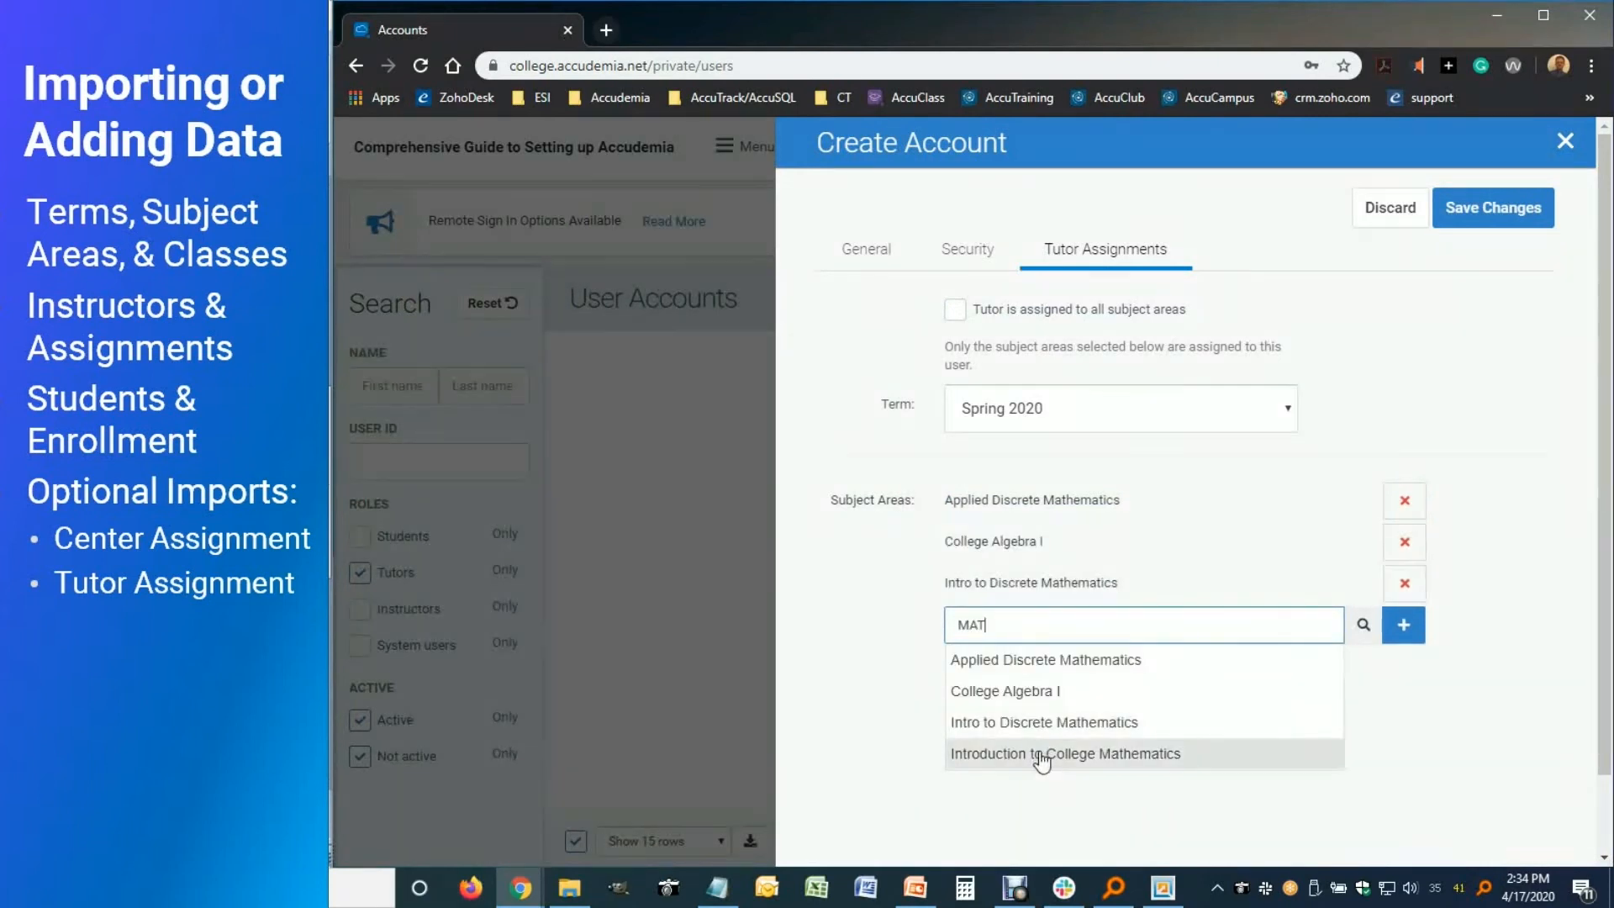
pyautogui.click(1038, 754)
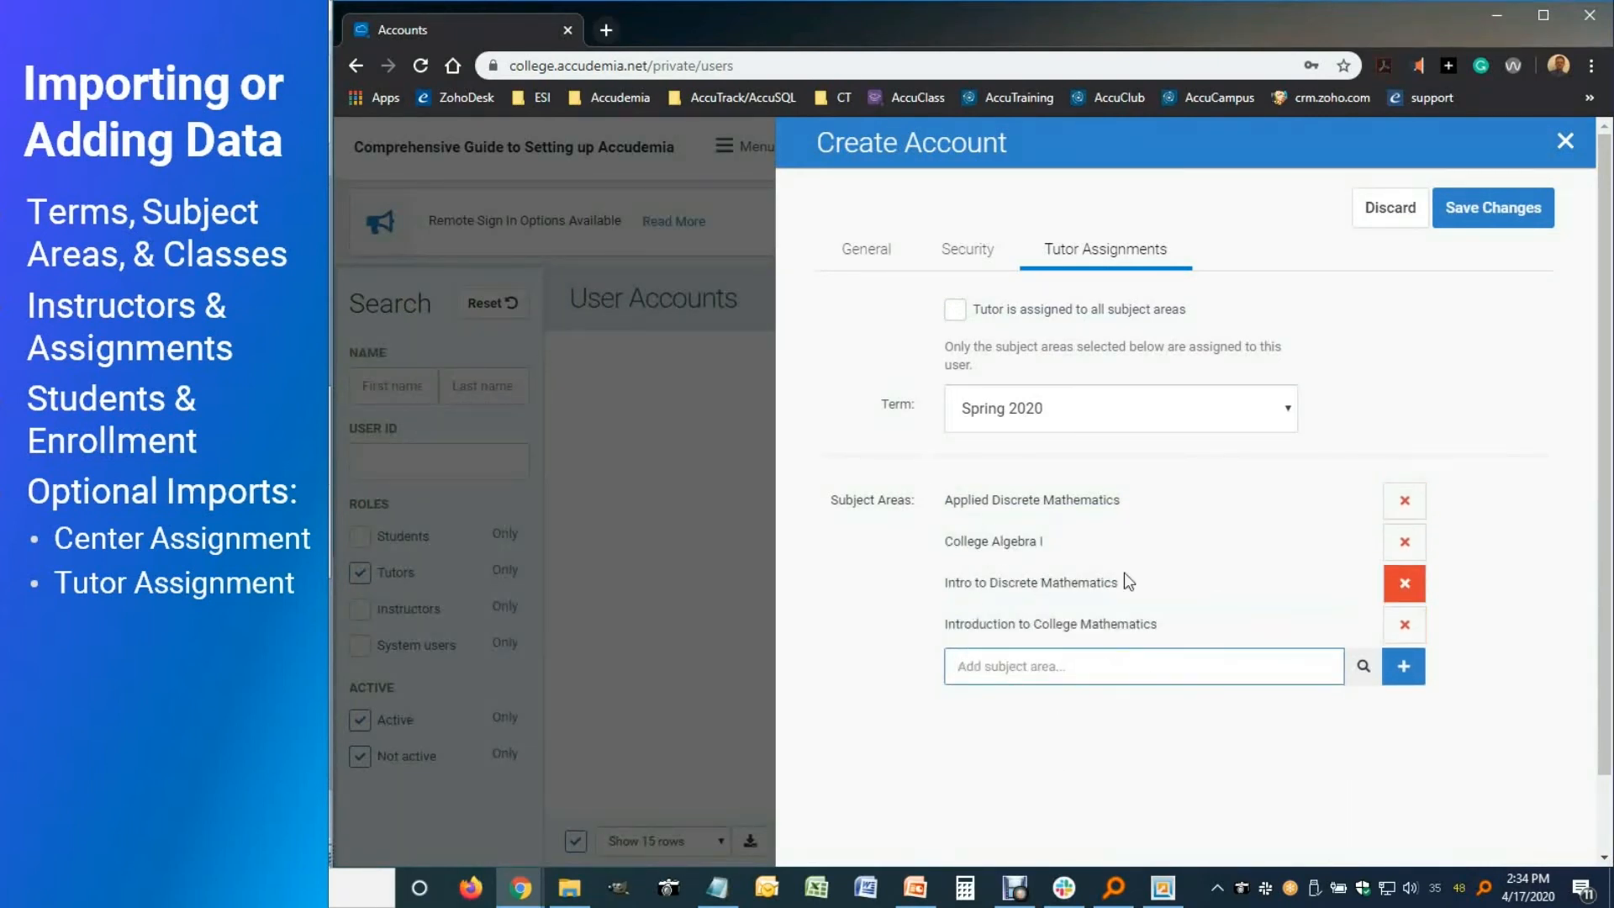
# Save the account, relist tutors only, and verify its saved subject assignments
pyautogui.click(1501, 208)
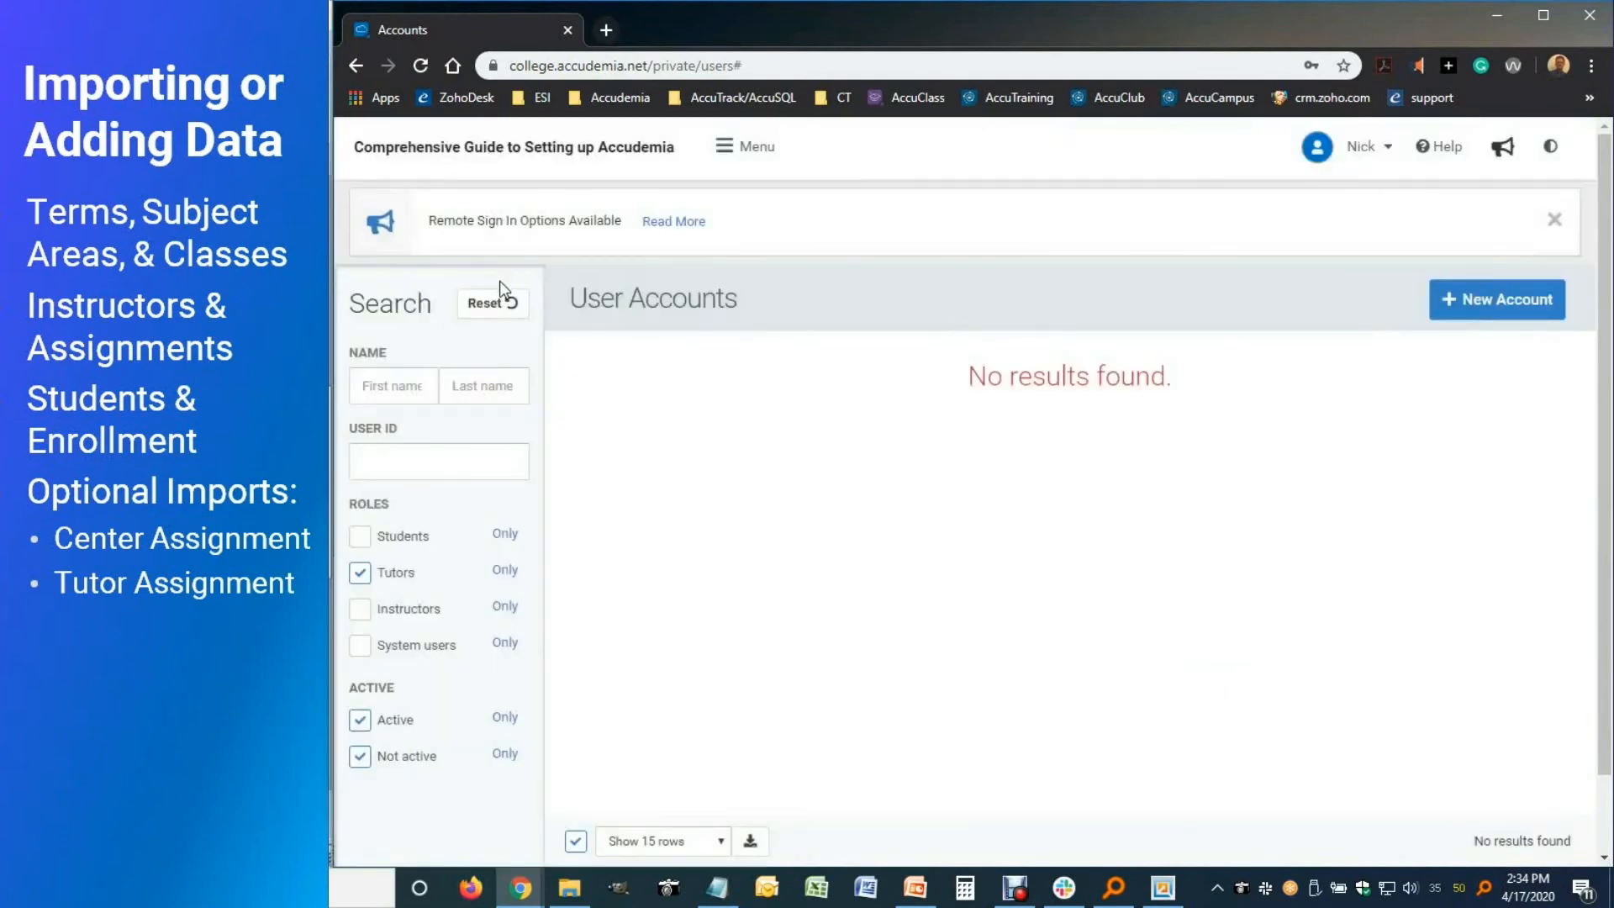
pyautogui.click(502, 304)
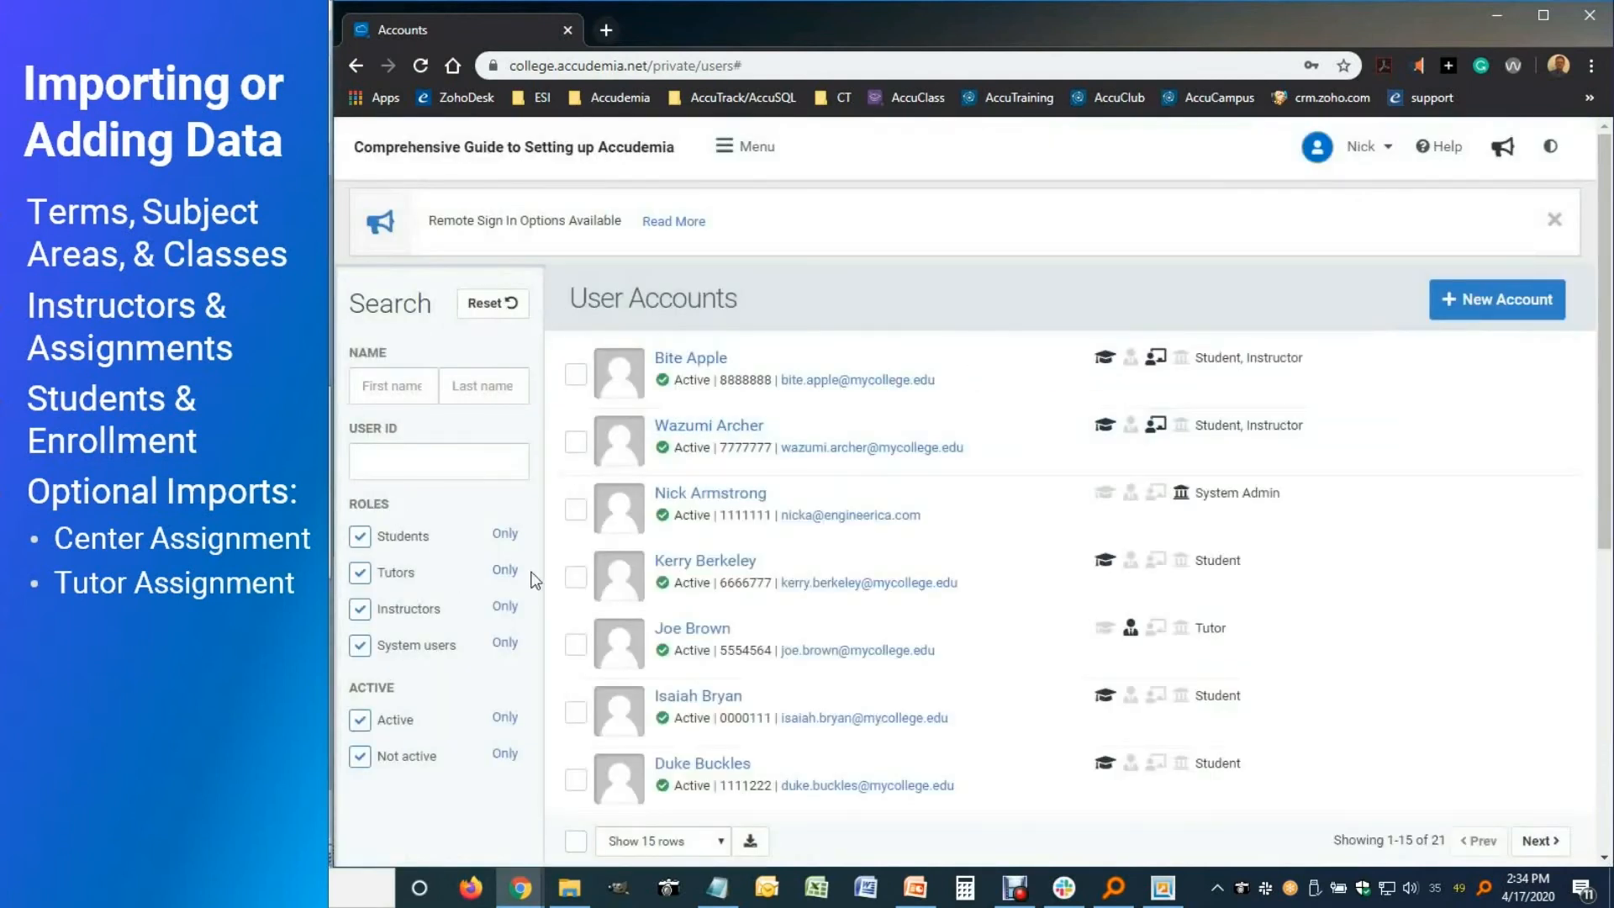
pyautogui.click(506, 571)
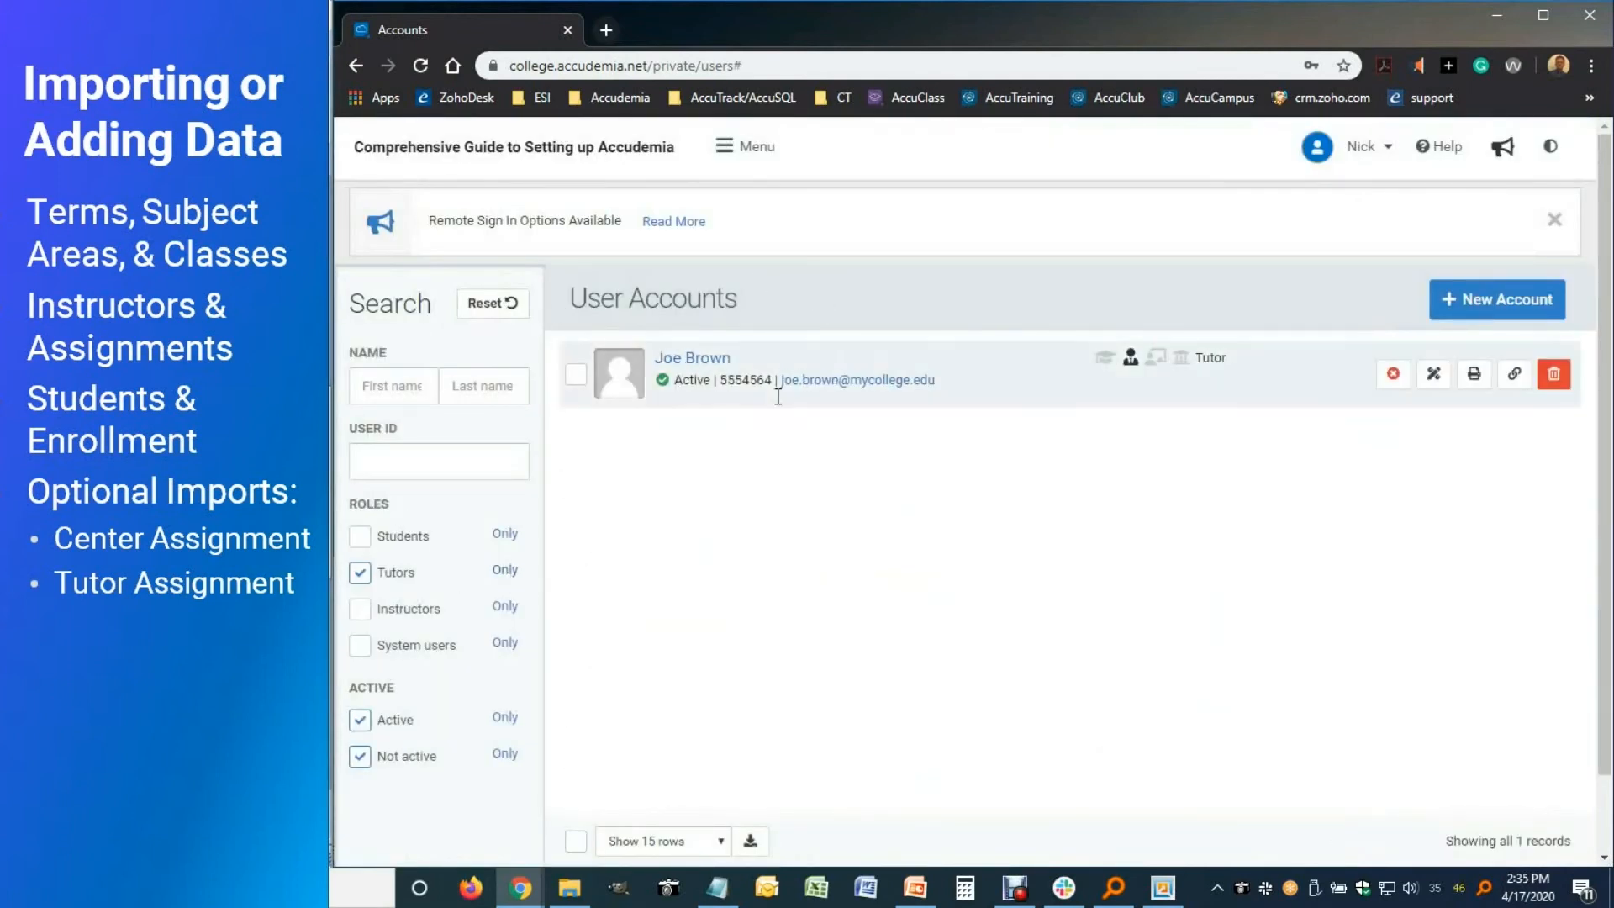
pyautogui.click(716, 361)
pyautogui.click(1130, 248)
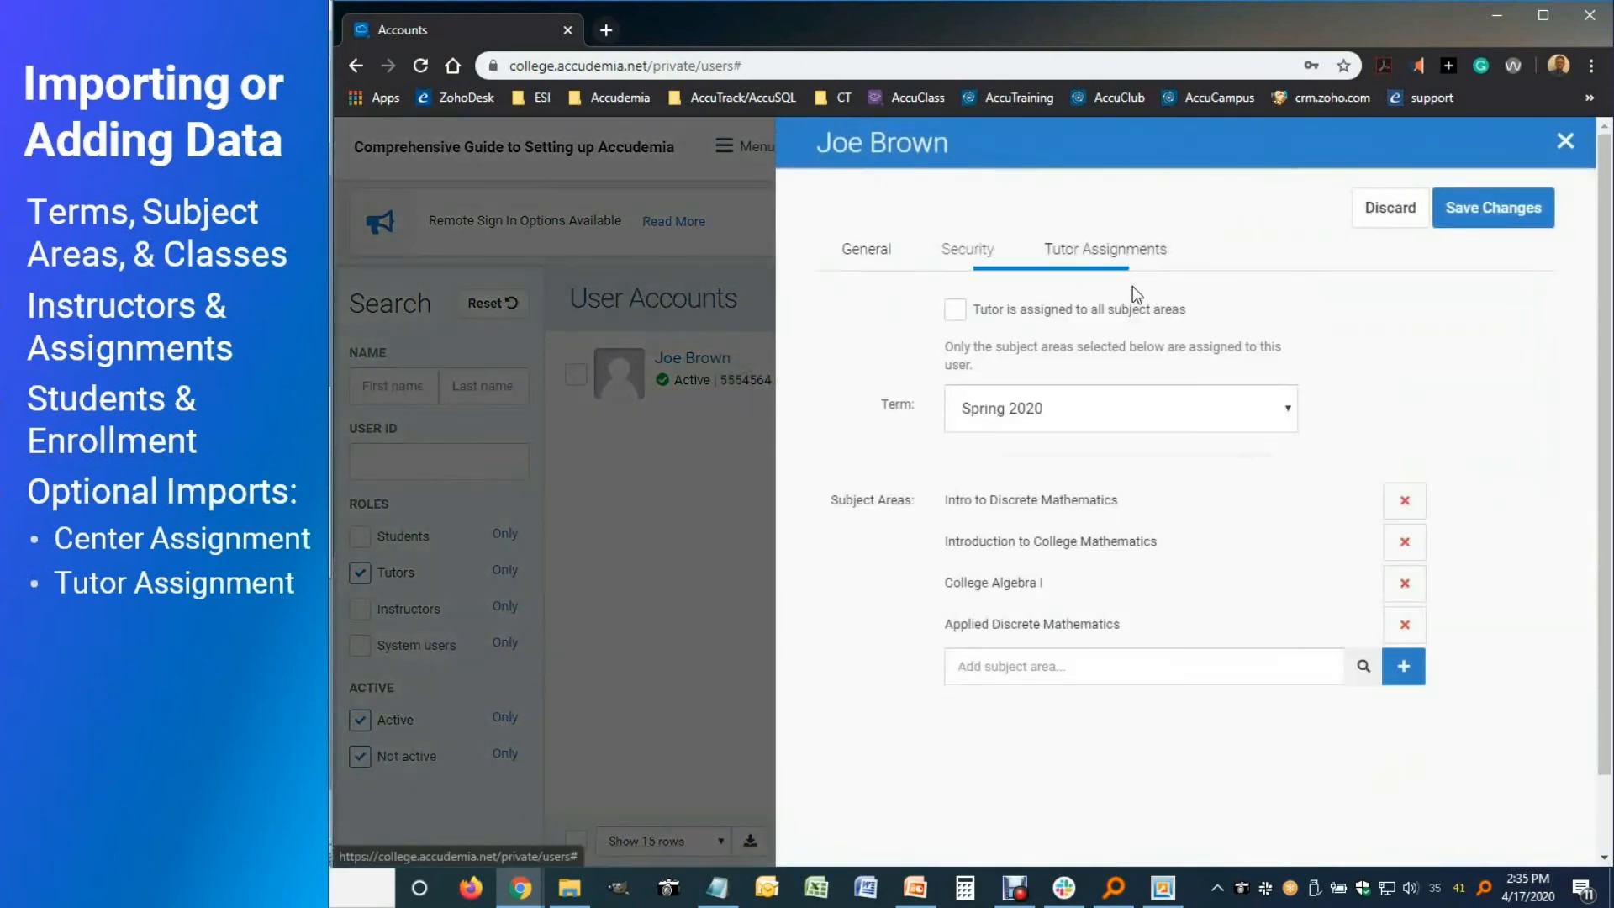
pyautogui.click(1568, 144)
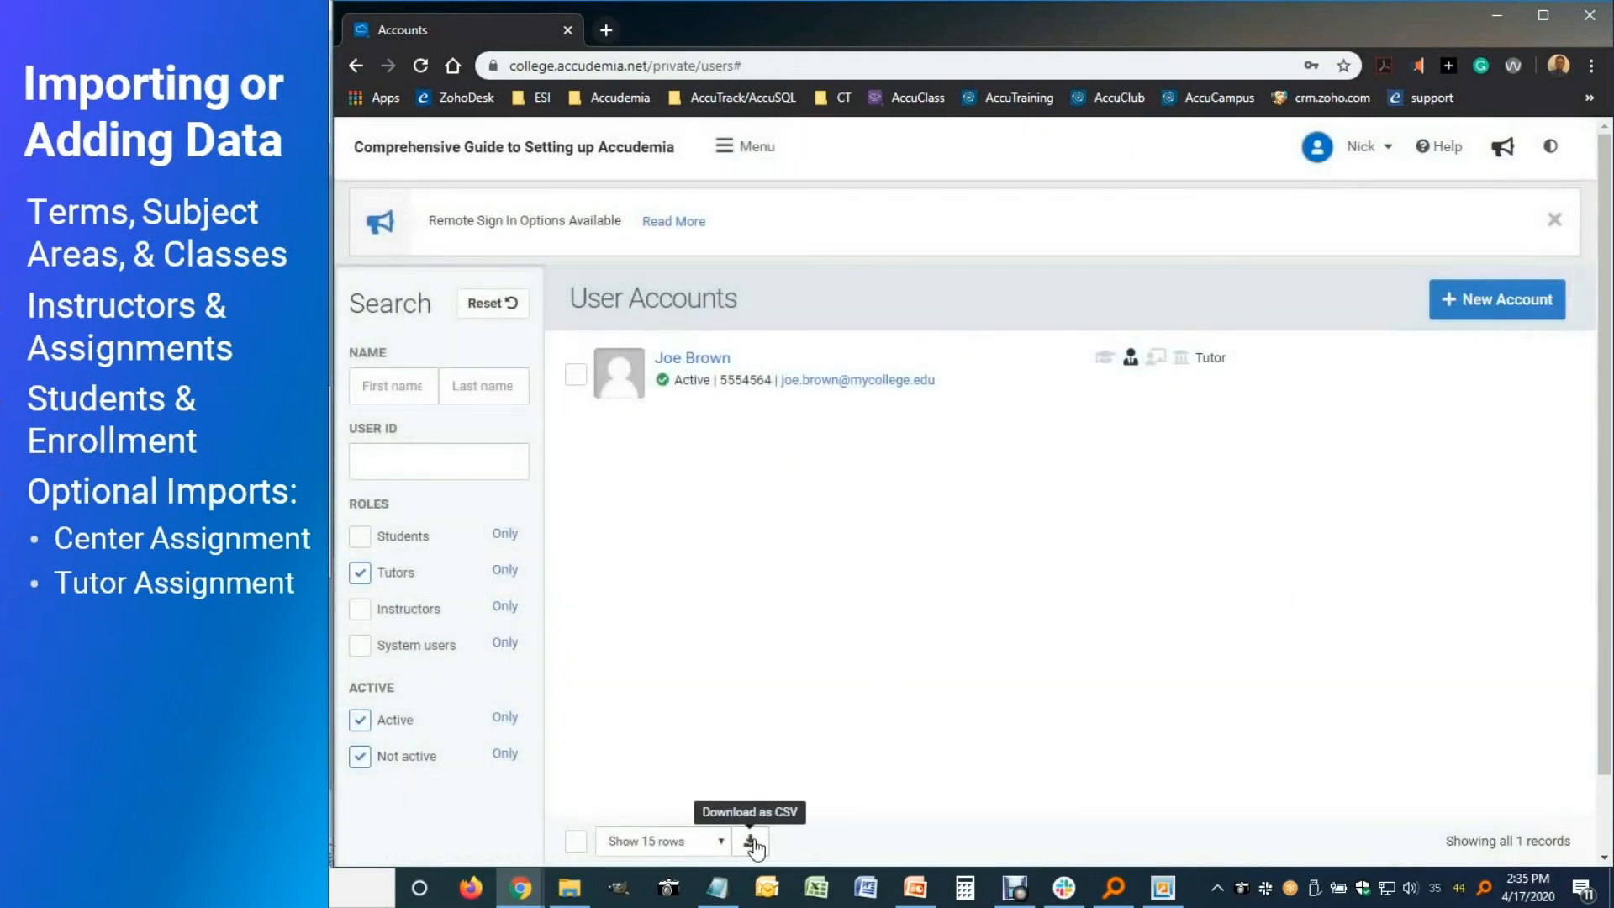
# Open 08-Tutor-Assignment.csv in Excel from the import files folder
pyautogui.click(569, 888)
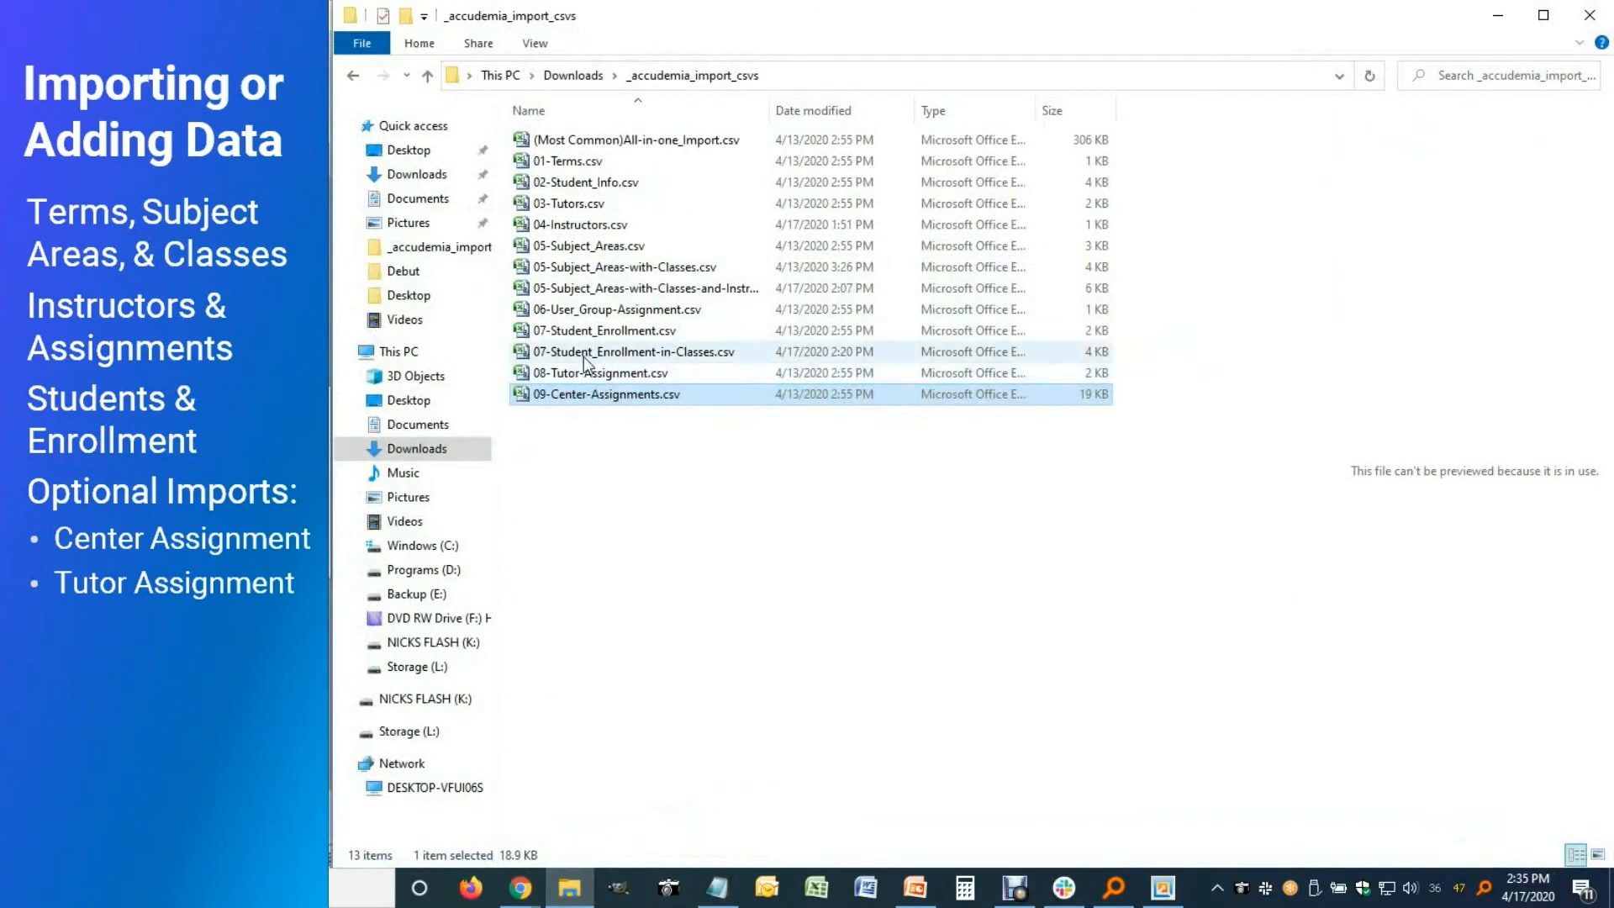
pyautogui.click(602, 376)
pyautogui.doubleClick(601, 375)
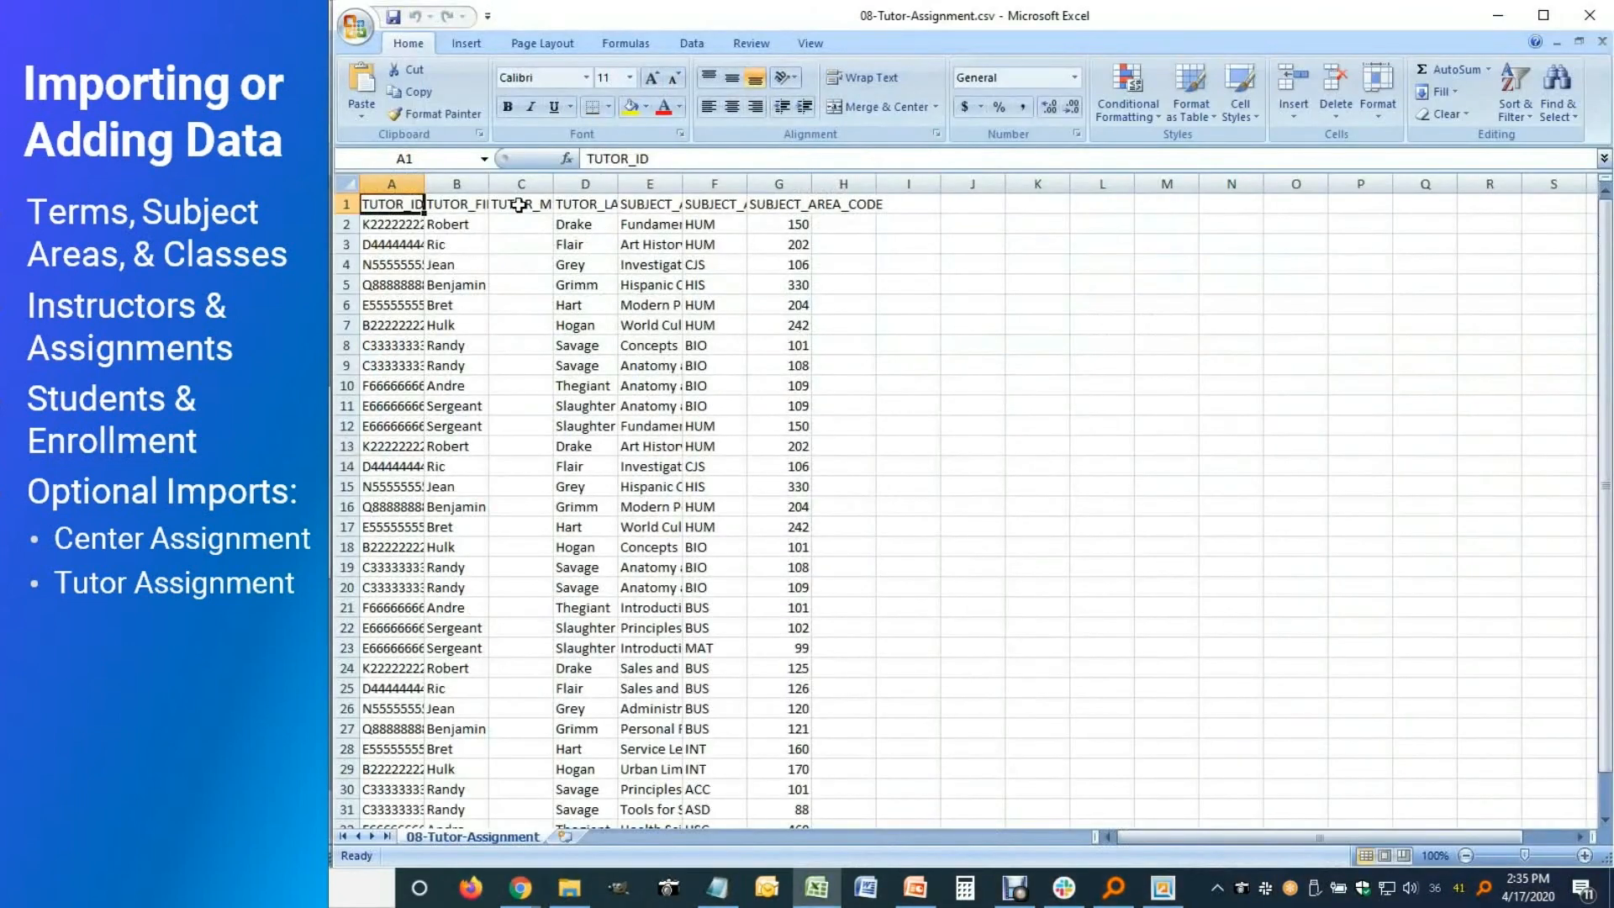
# Autofit columns A through J and delete the empty TUTOR_MIDDLE column
pyautogui.moveTo(384, 182); pyautogui.dragTo(955, 218)
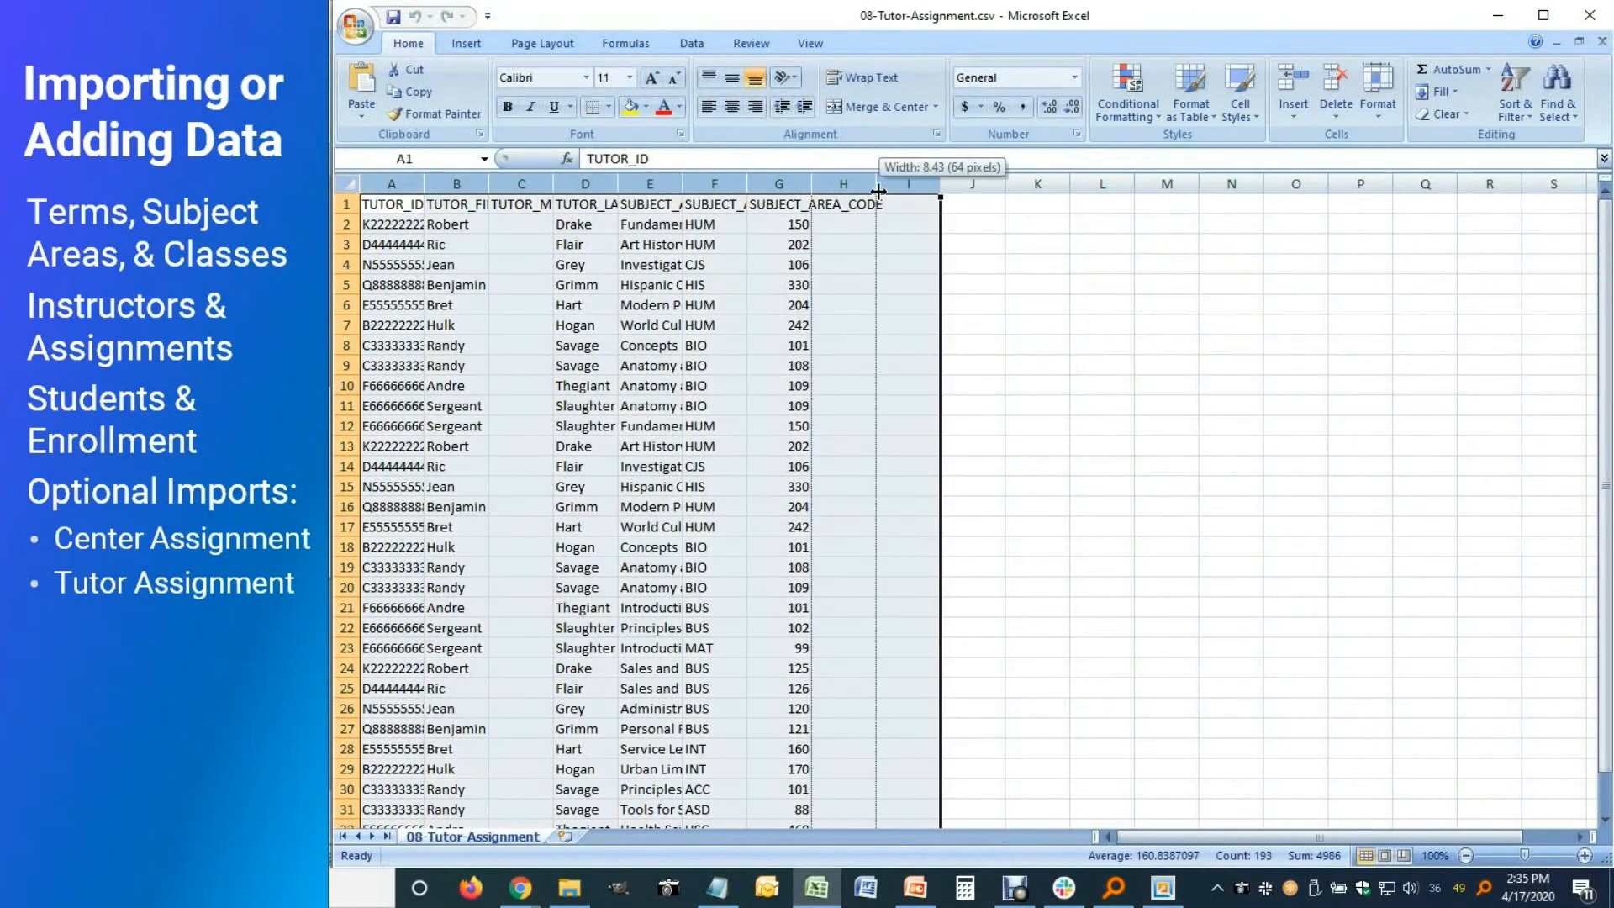
pyautogui.doubleClick(876, 183)
pyautogui.click(409, 220)
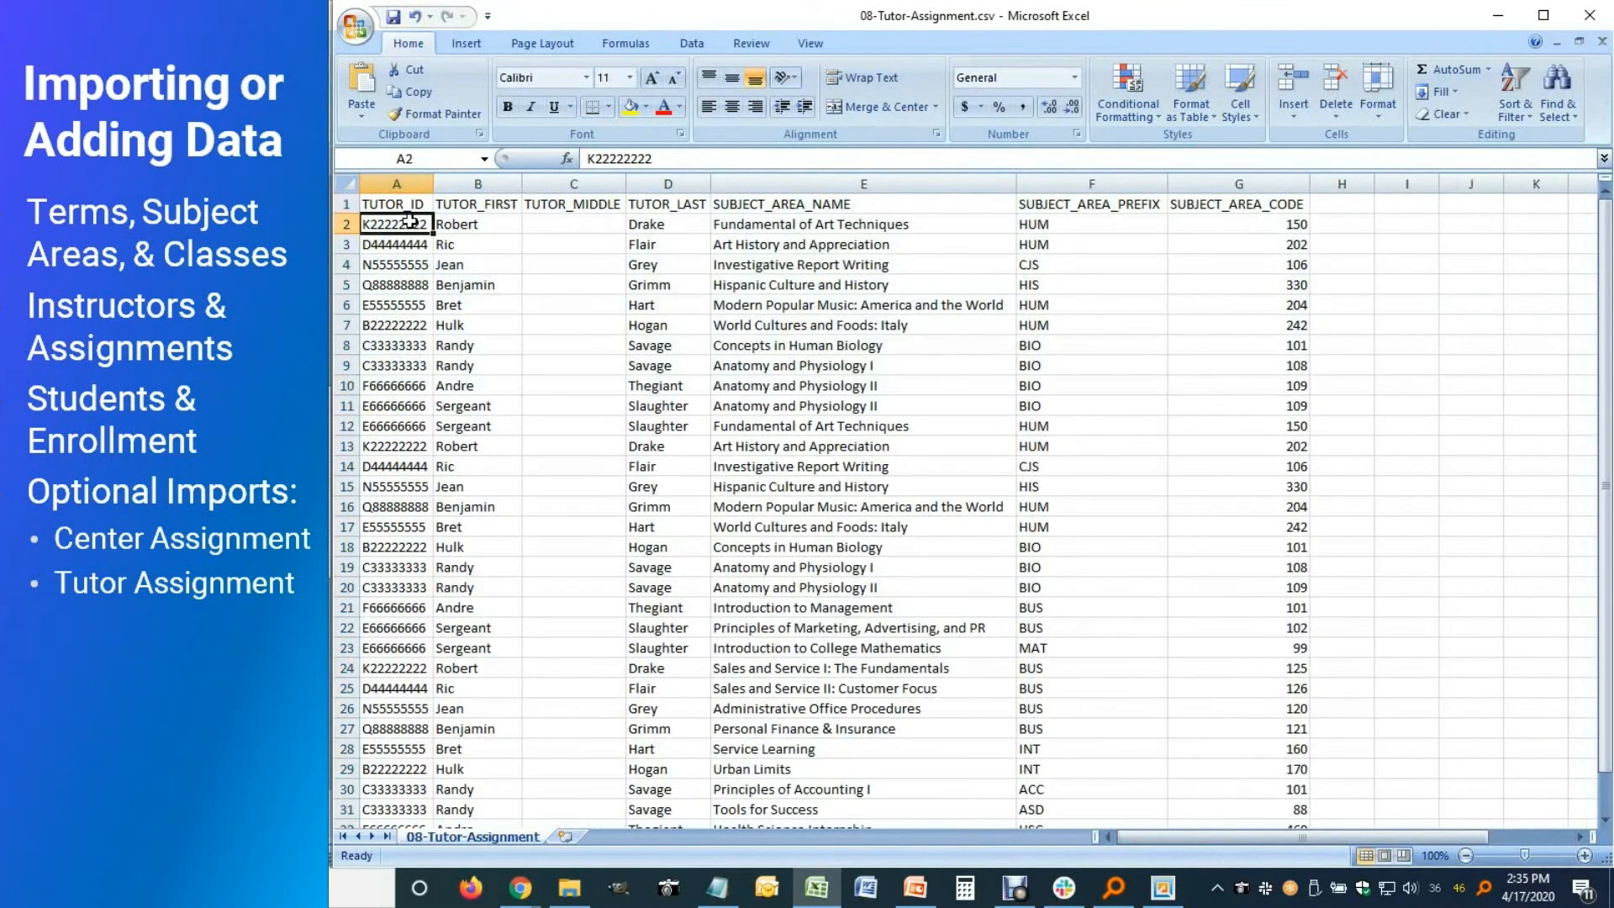
pyautogui.moveTo(396, 183); pyautogui.dragTo(689, 223)
pyautogui.click(555, 244)
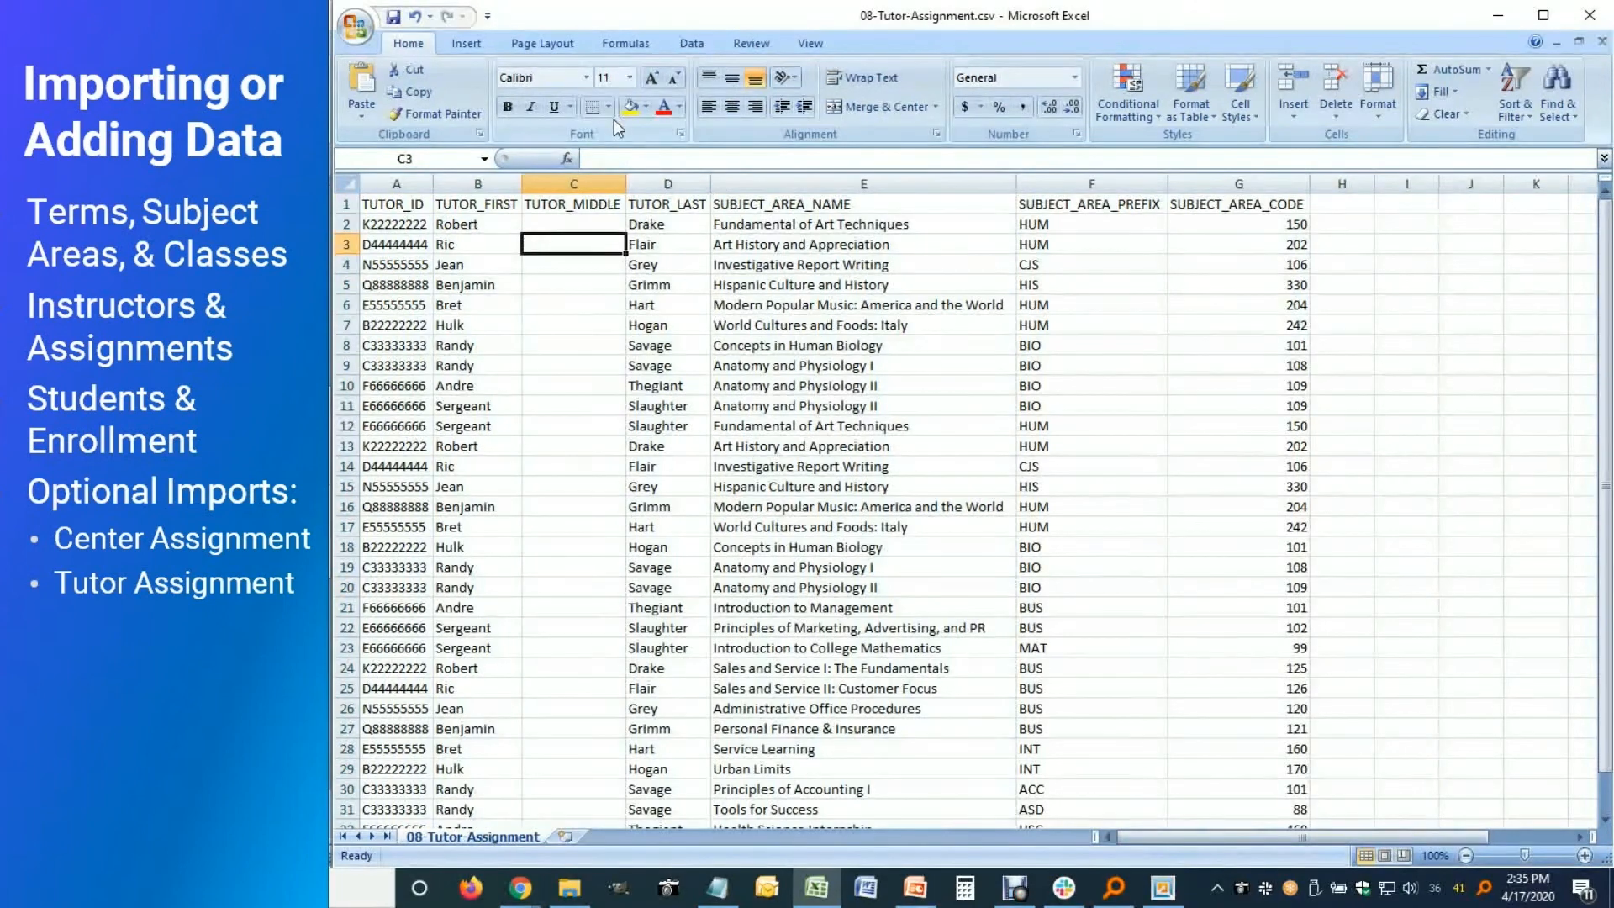
pyautogui.click(574, 183)
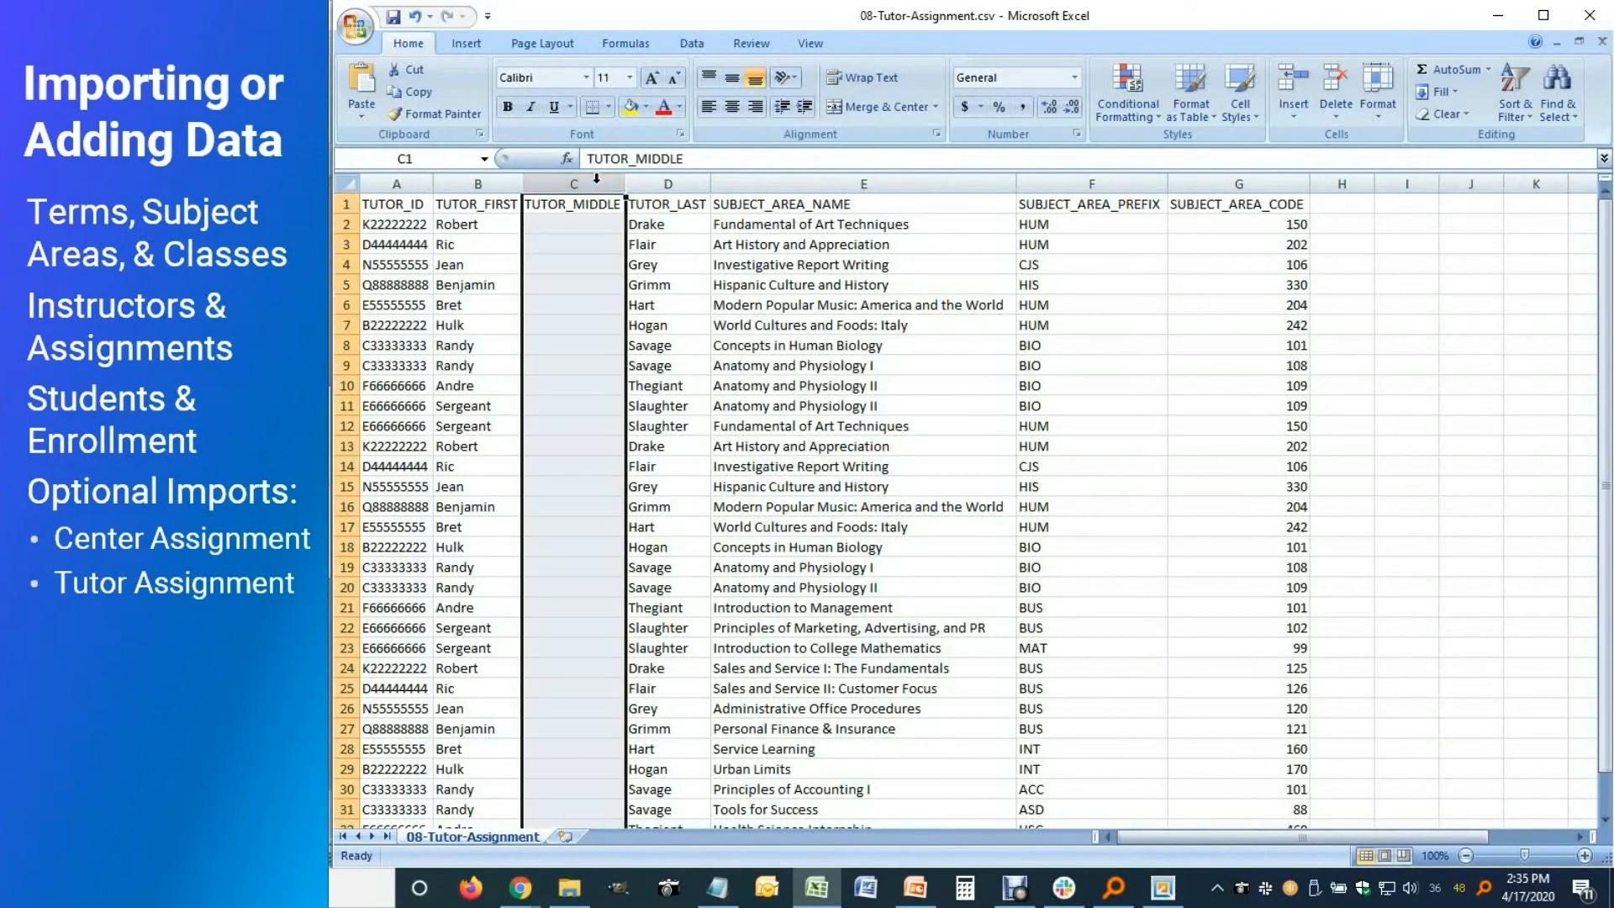
pyautogui.rightClick(575, 334)
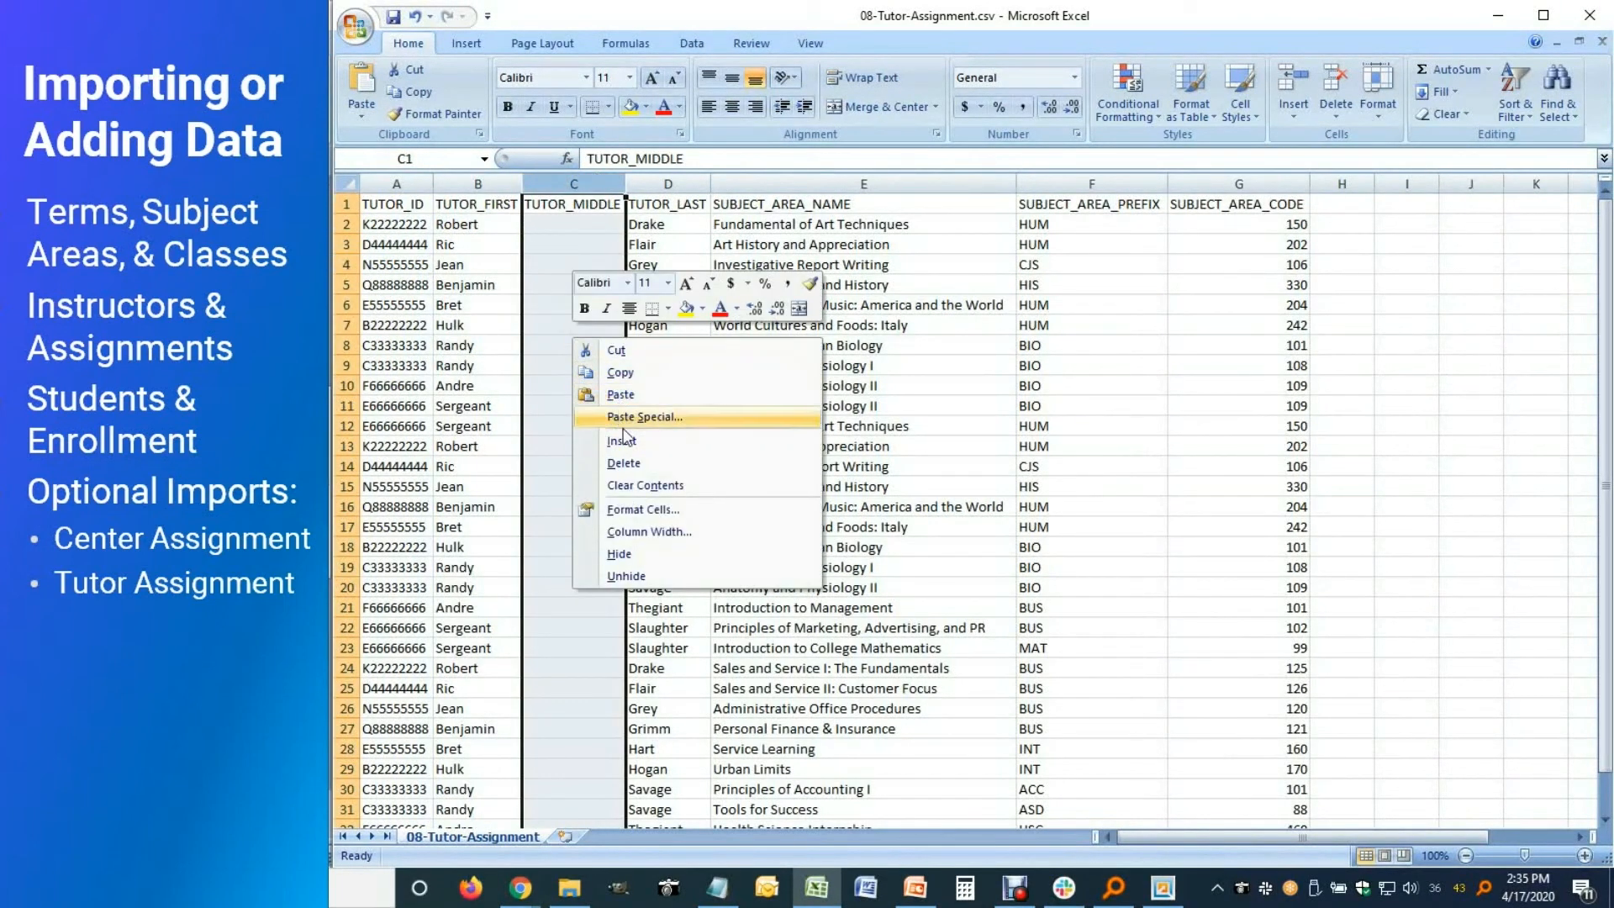
pyautogui.click(626, 461)
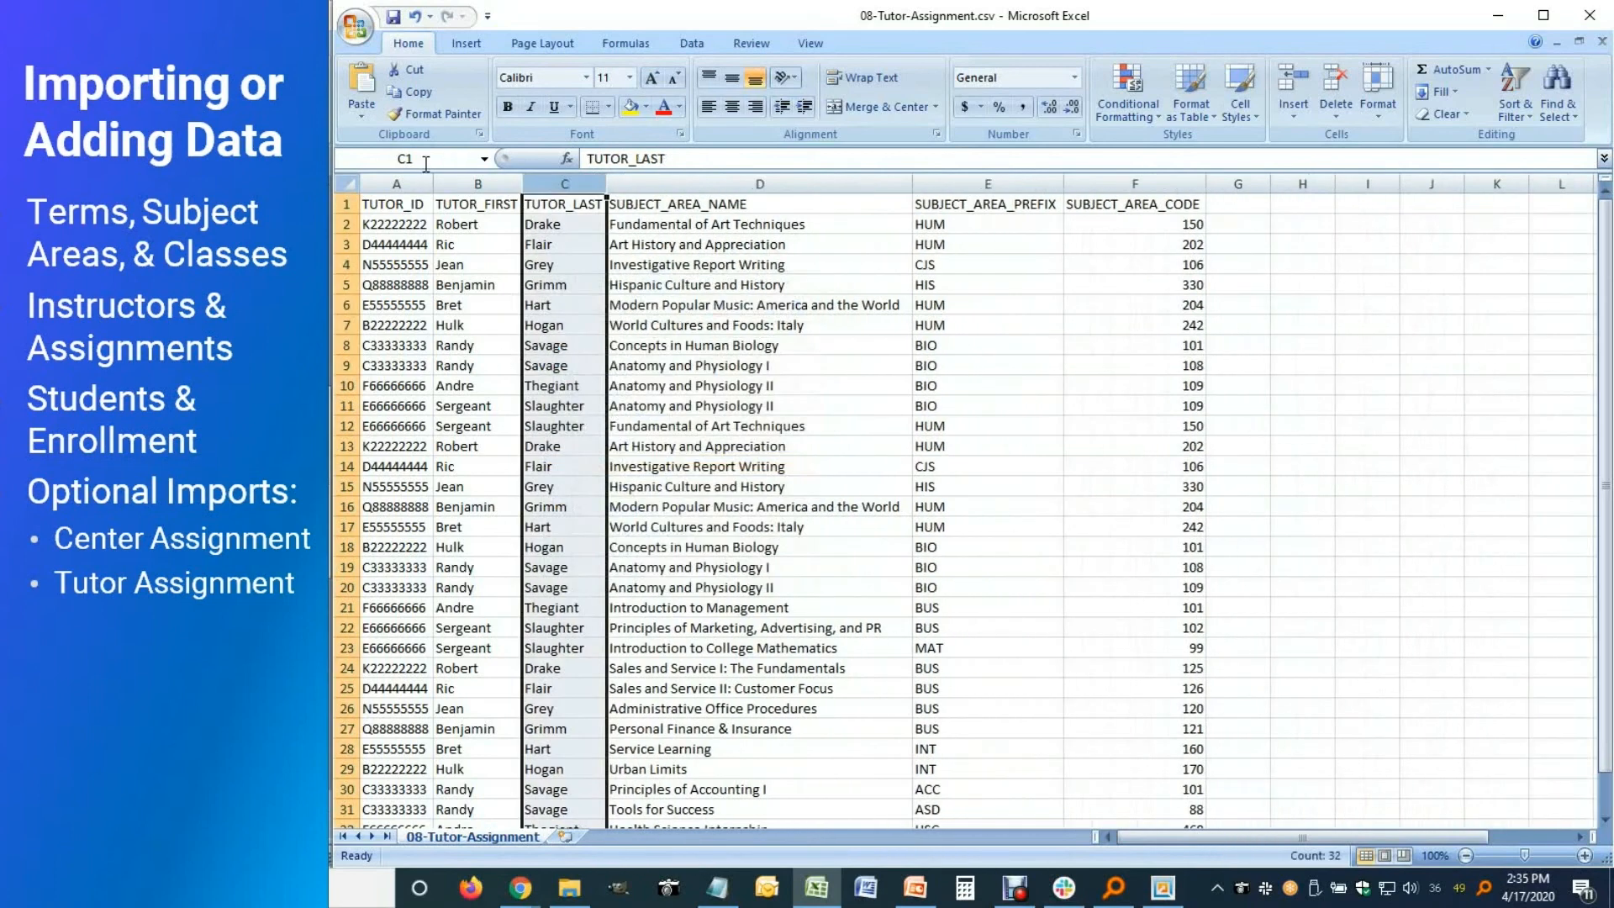
# Review the tutor and subject-area columns, ending on cell A2
pyautogui.click(396, 183)
pyautogui.click(477, 183)
pyautogui.click(558, 183)
pyautogui.click(641, 186)
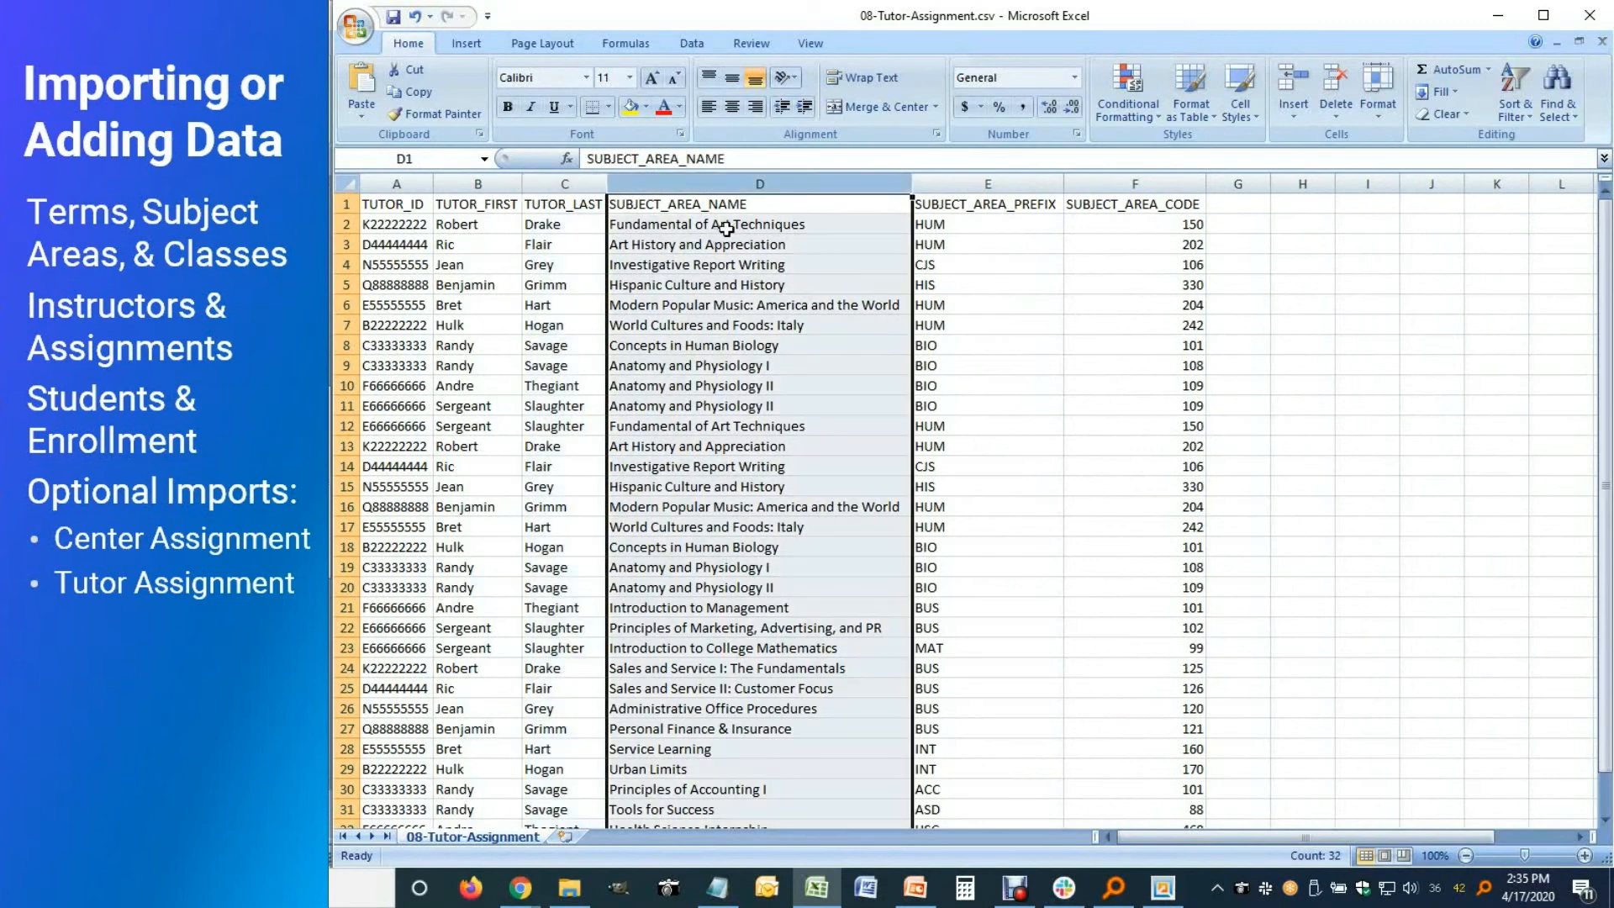
pyautogui.moveTo(942, 187); pyautogui.dragTo(1087, 179)
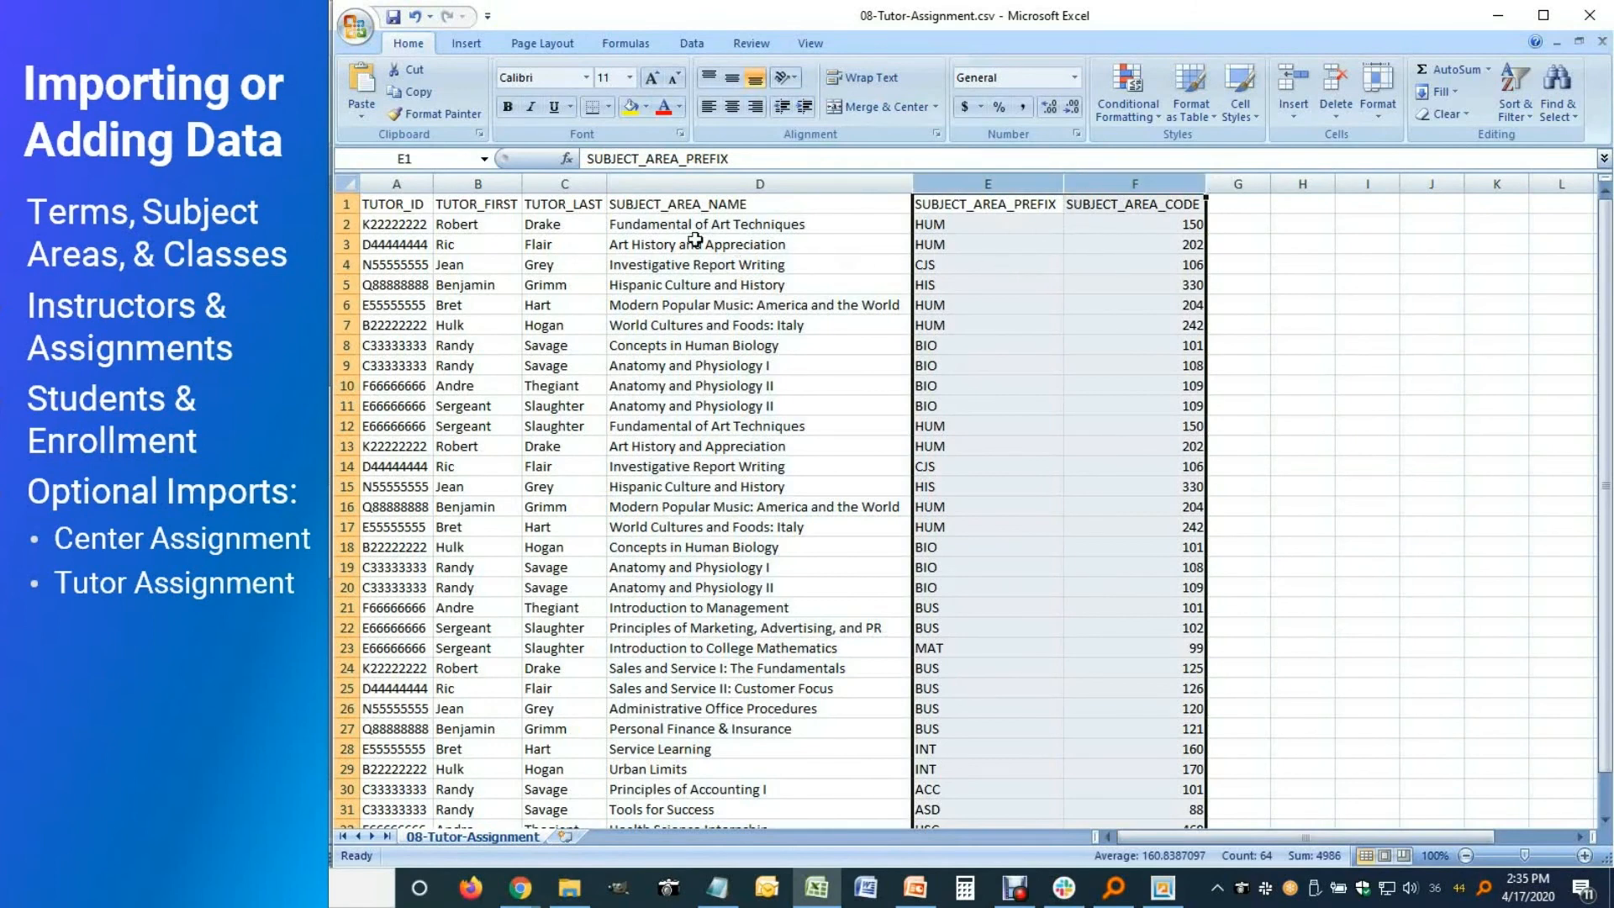
pyautogui.click(797, 224)
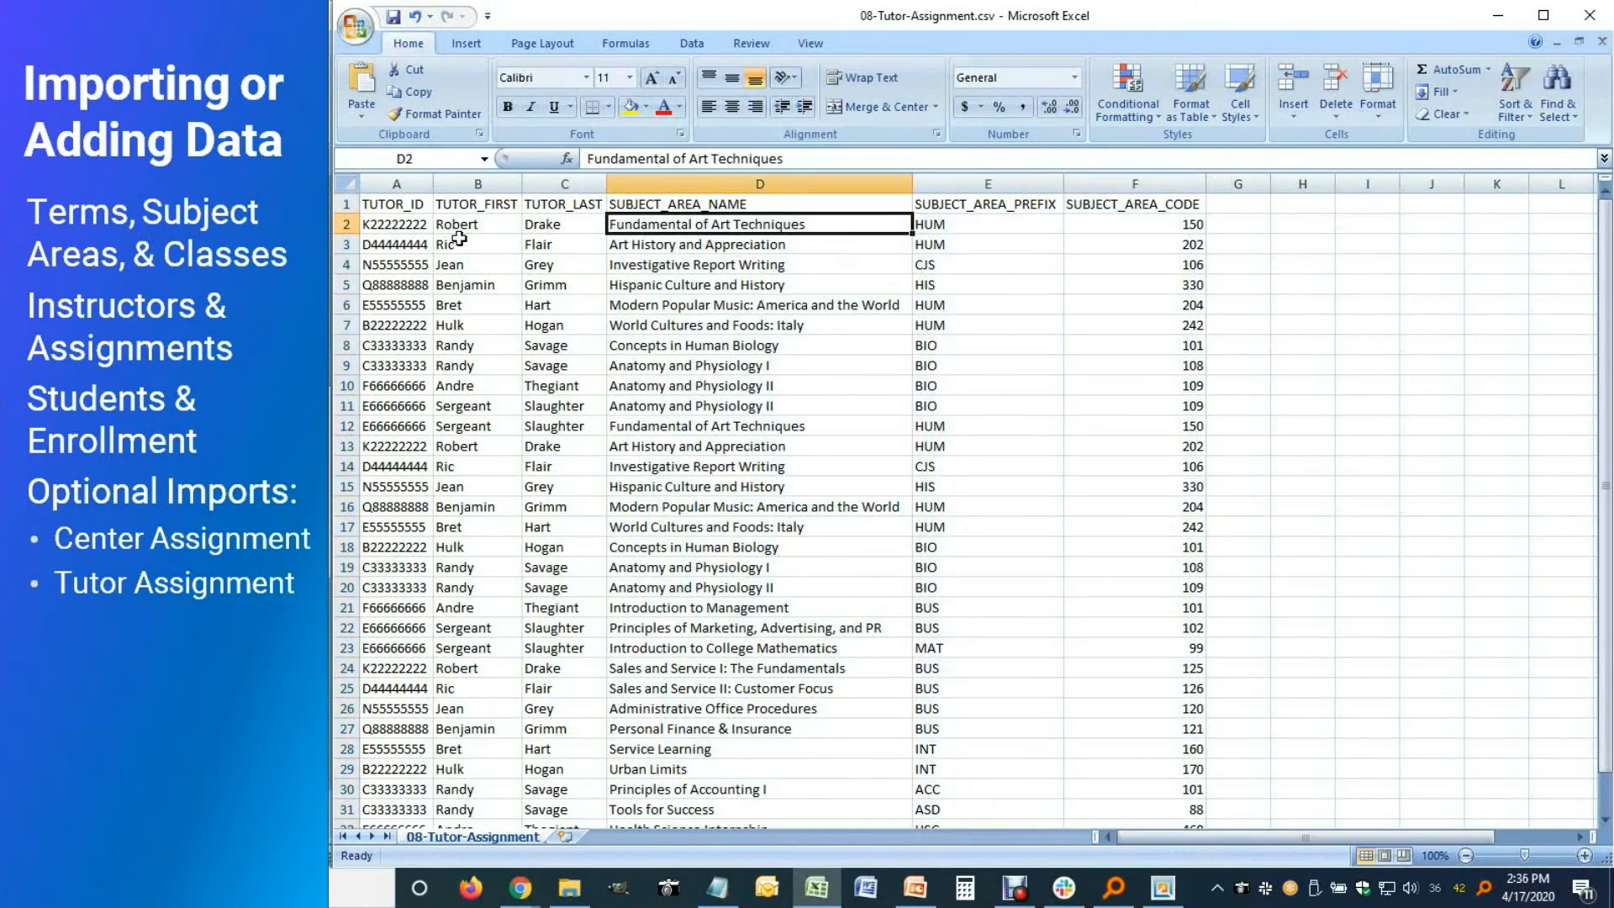
pyautogui.click(420, 225)
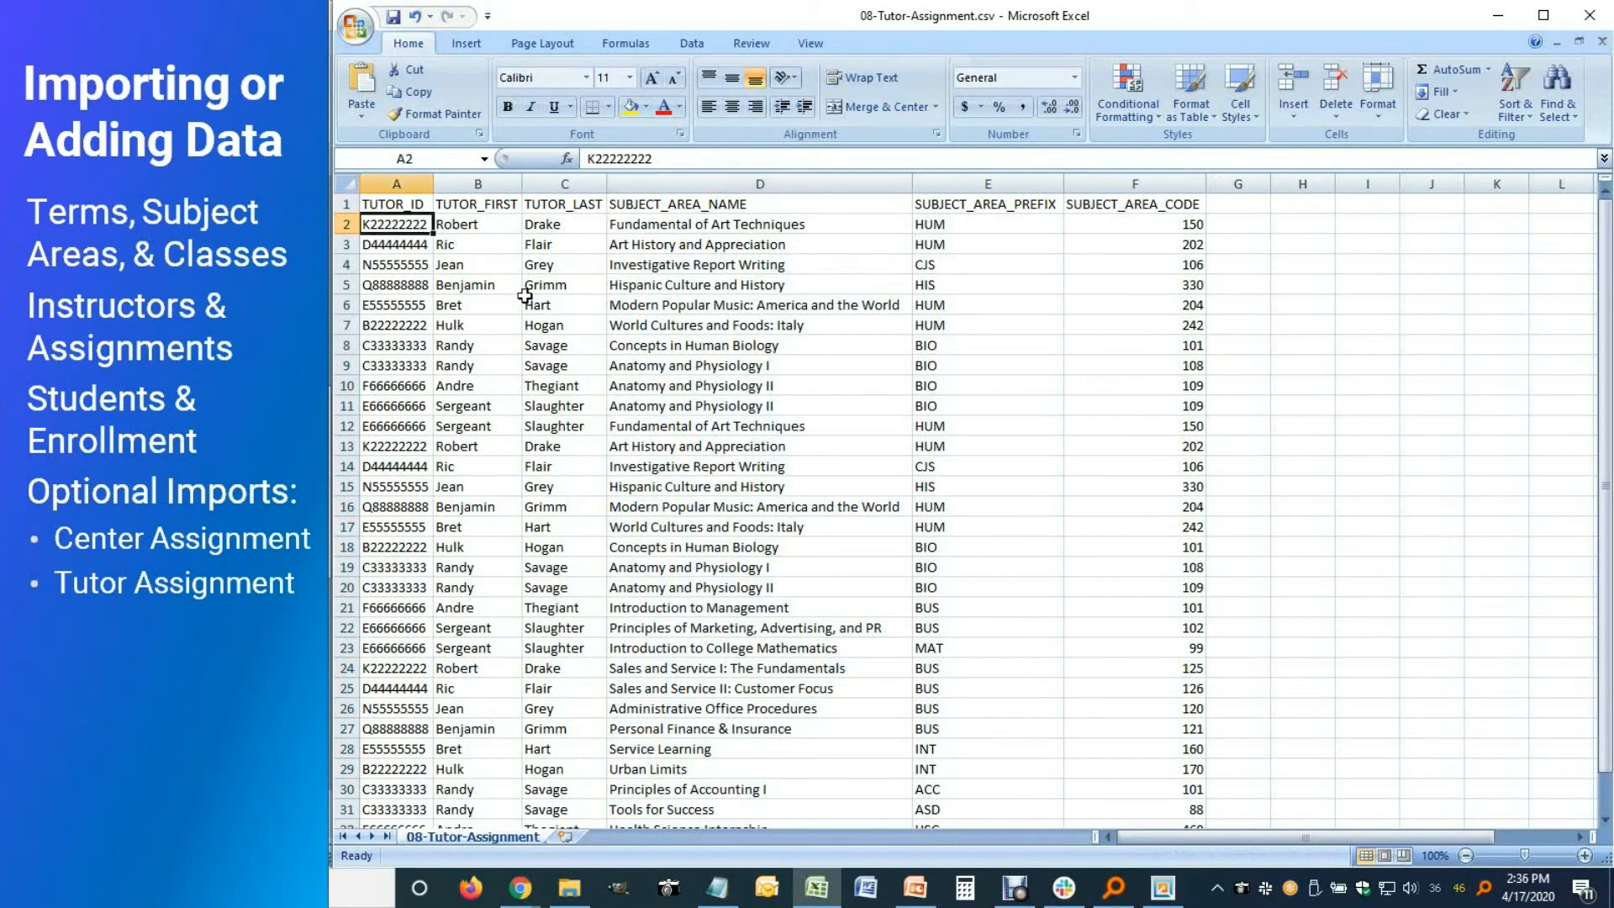
# Sort the rows by TUTOR_ID ascending, then close the file without saving
pyautogui.click(692, 45)
pyautogui.click(774, 84)
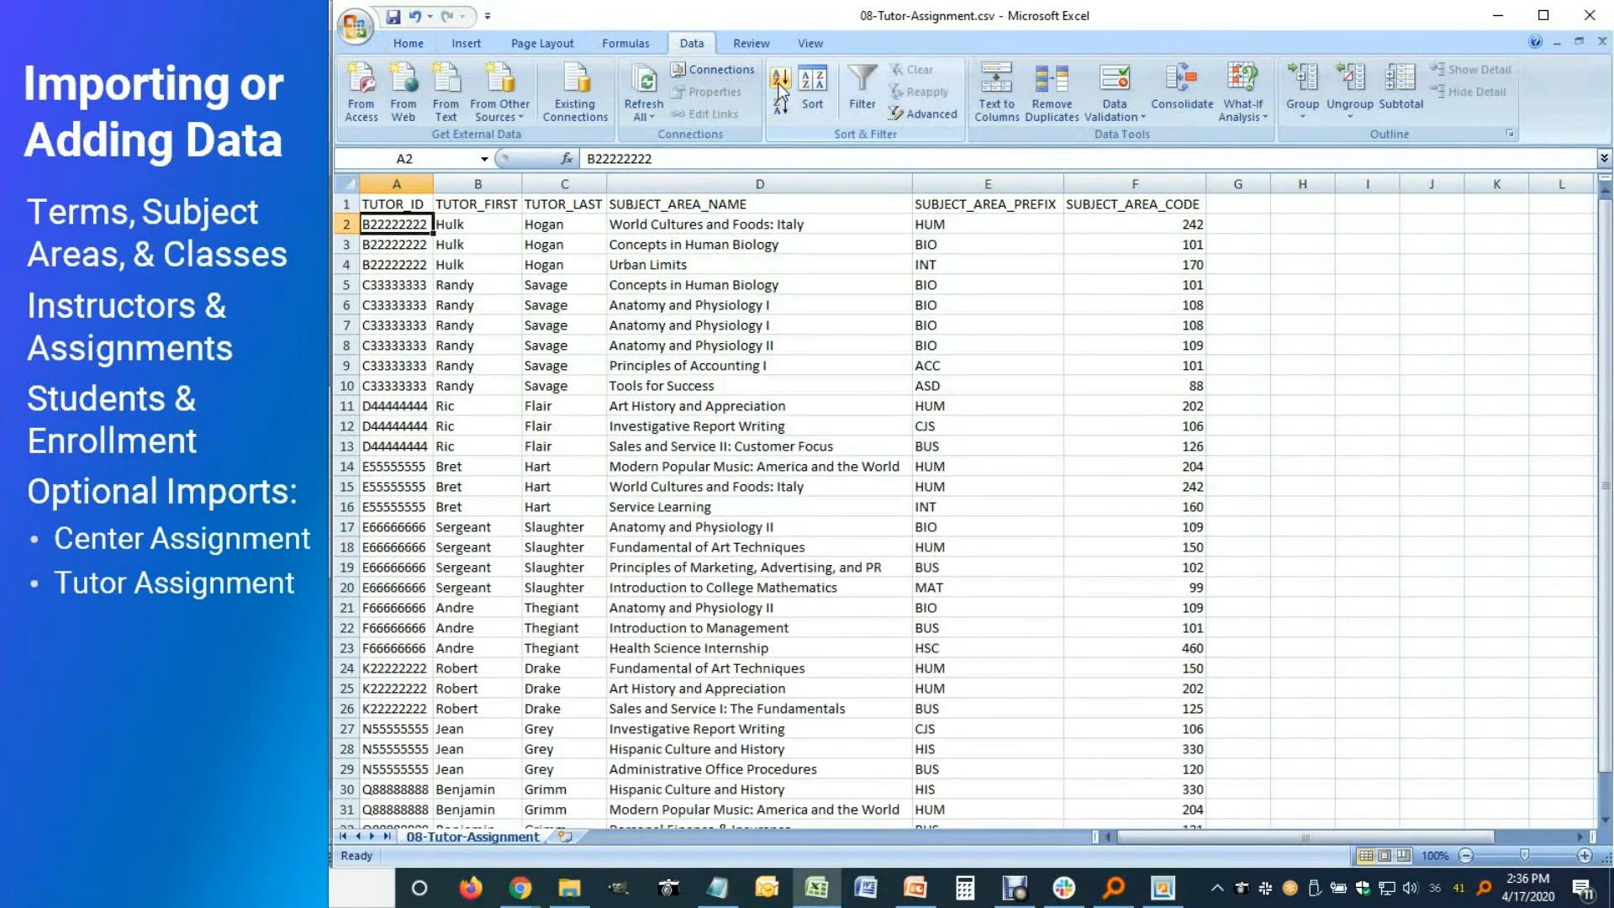
pyautogui.click(478, 235)
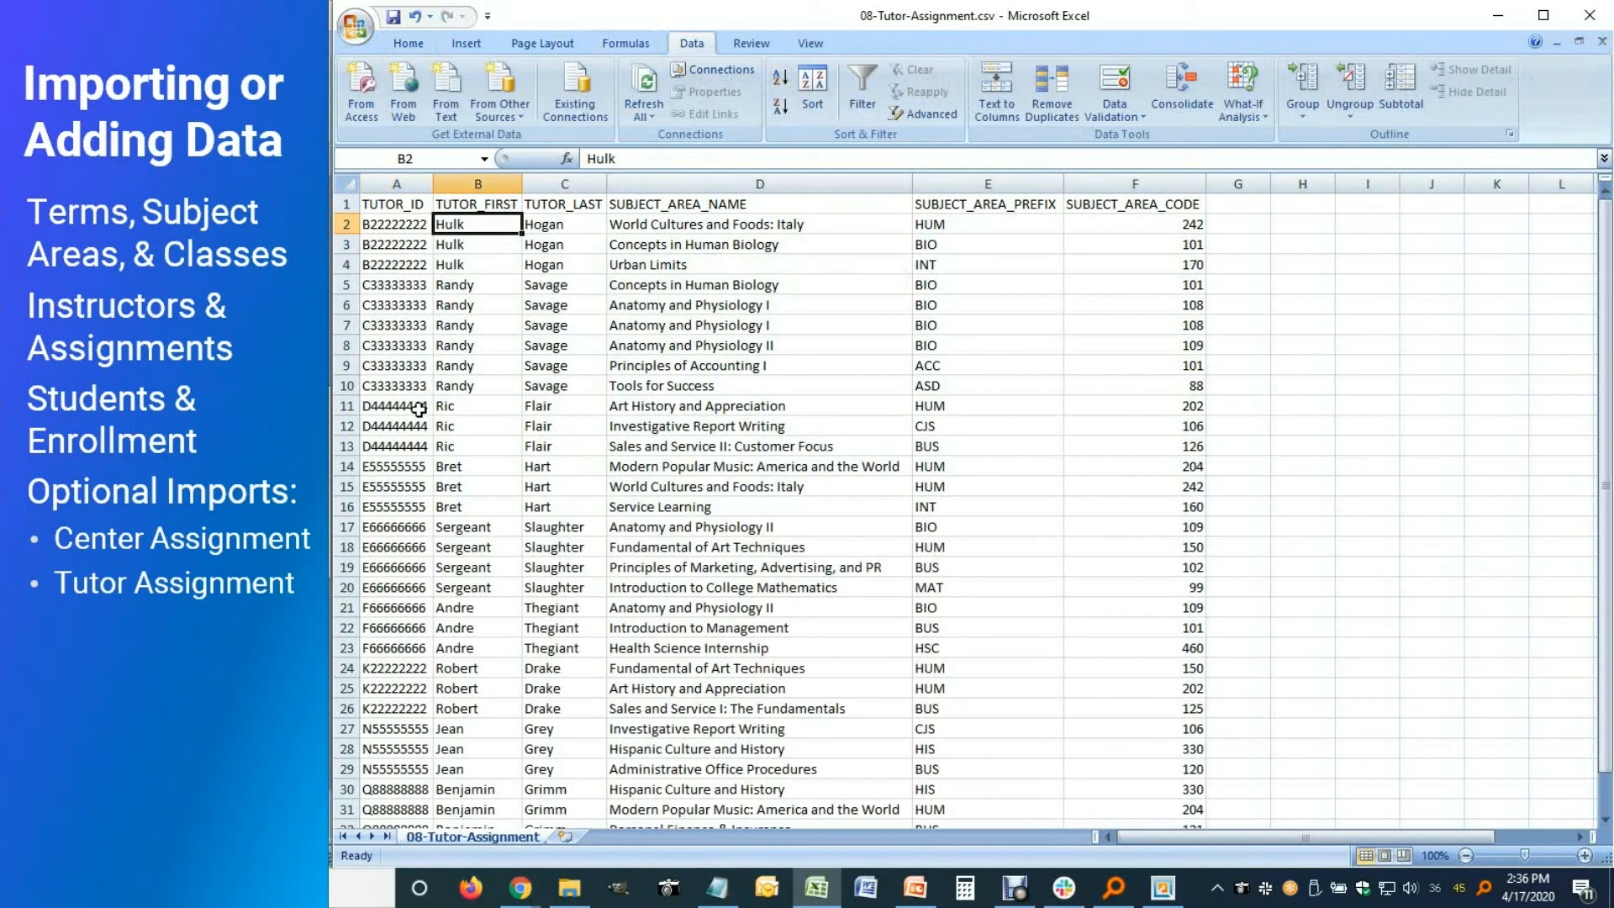
pyautogui.click(412, 236)
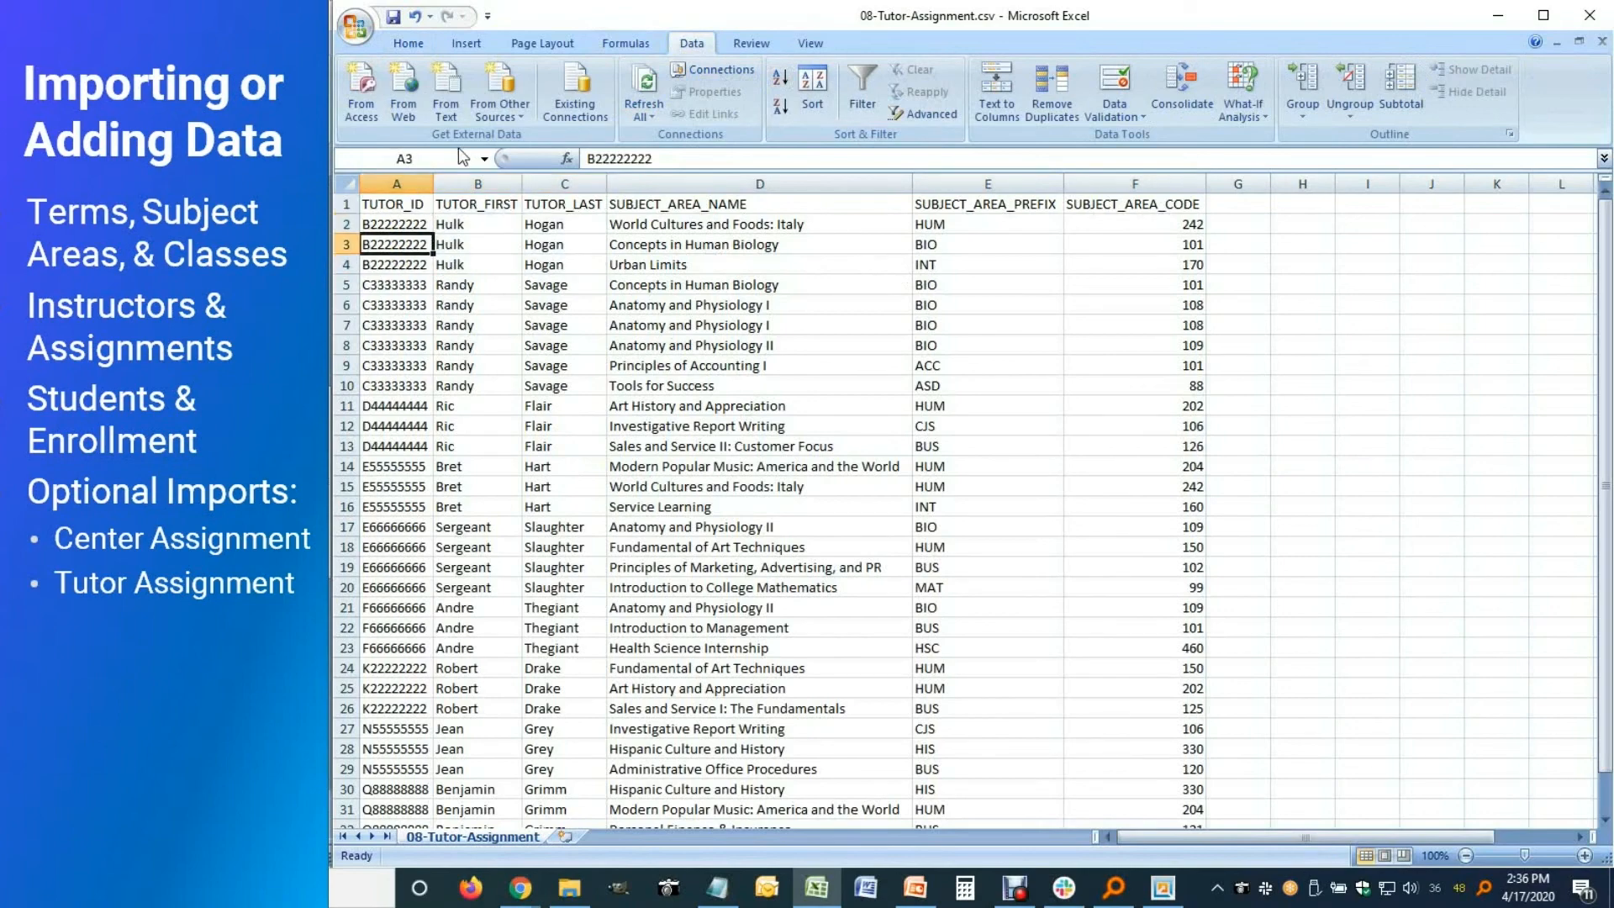
pyautogui.click(1590, 15)
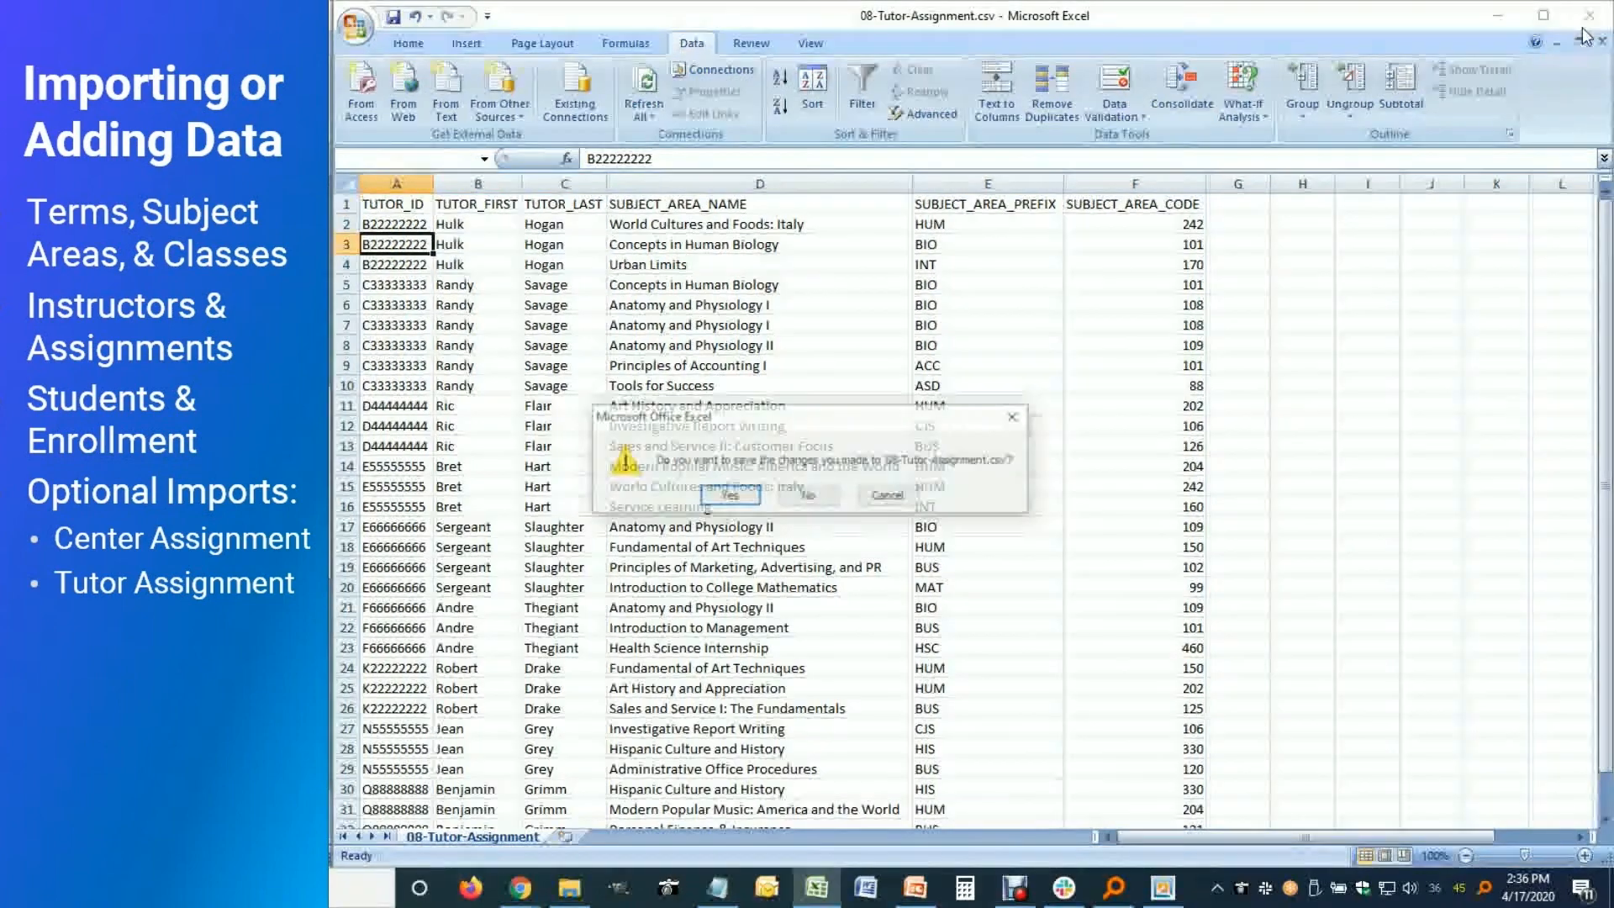
pyautogui.click(975, 502)
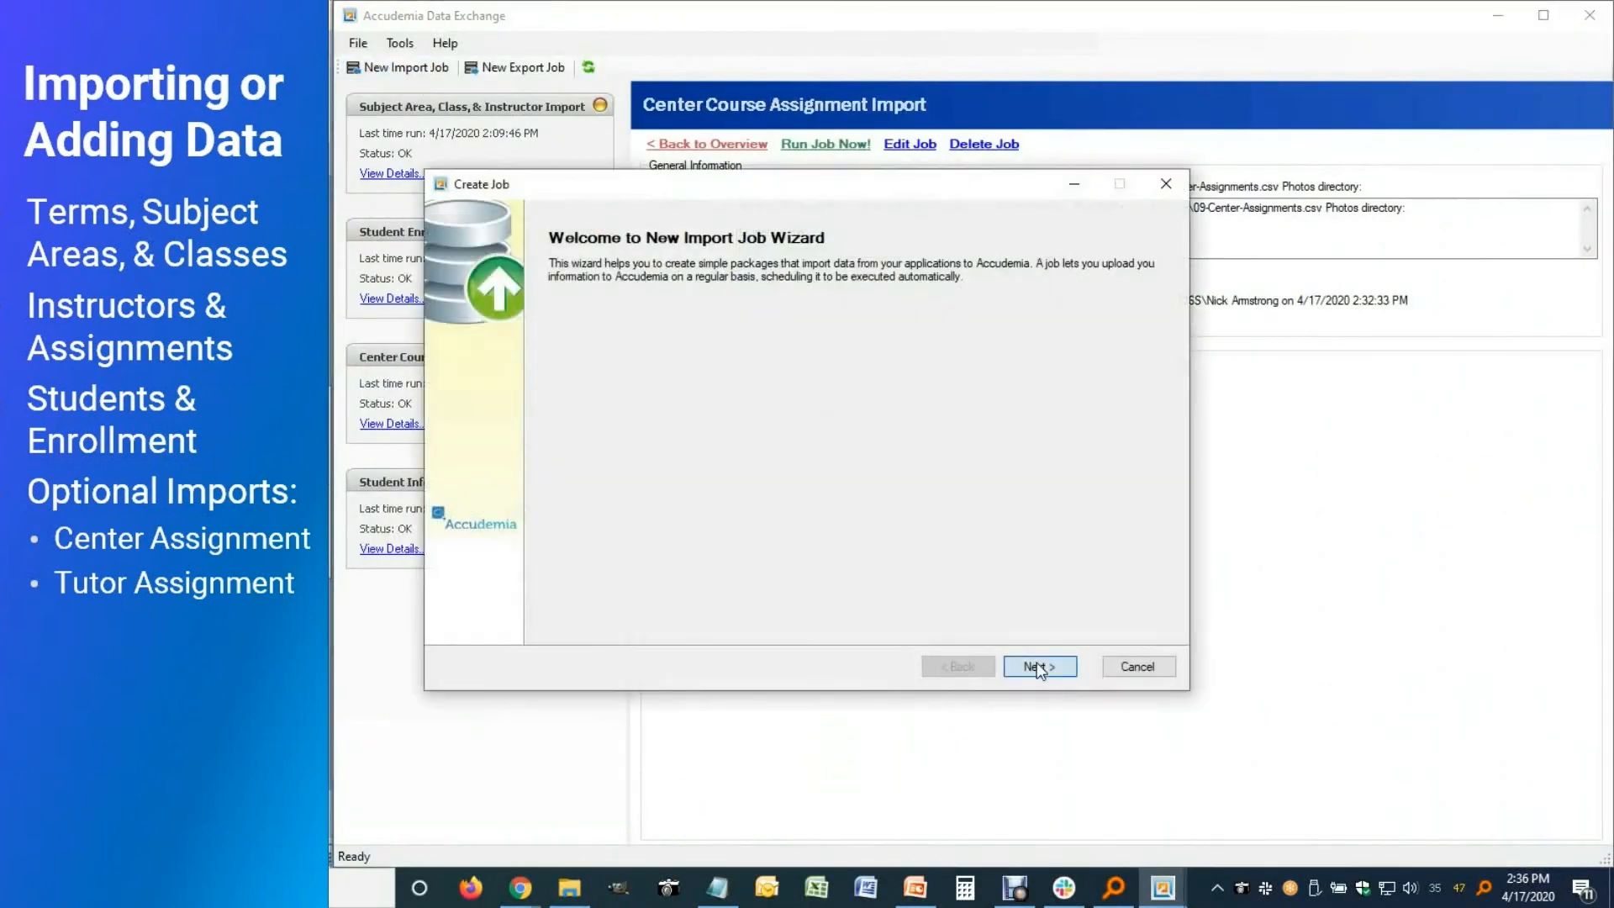
# Choose 08-Tutor-Assignment.csv as the new import job's source file
pyautogui.click(1037, 667)
pyautogui.doubleClick(699, 579)
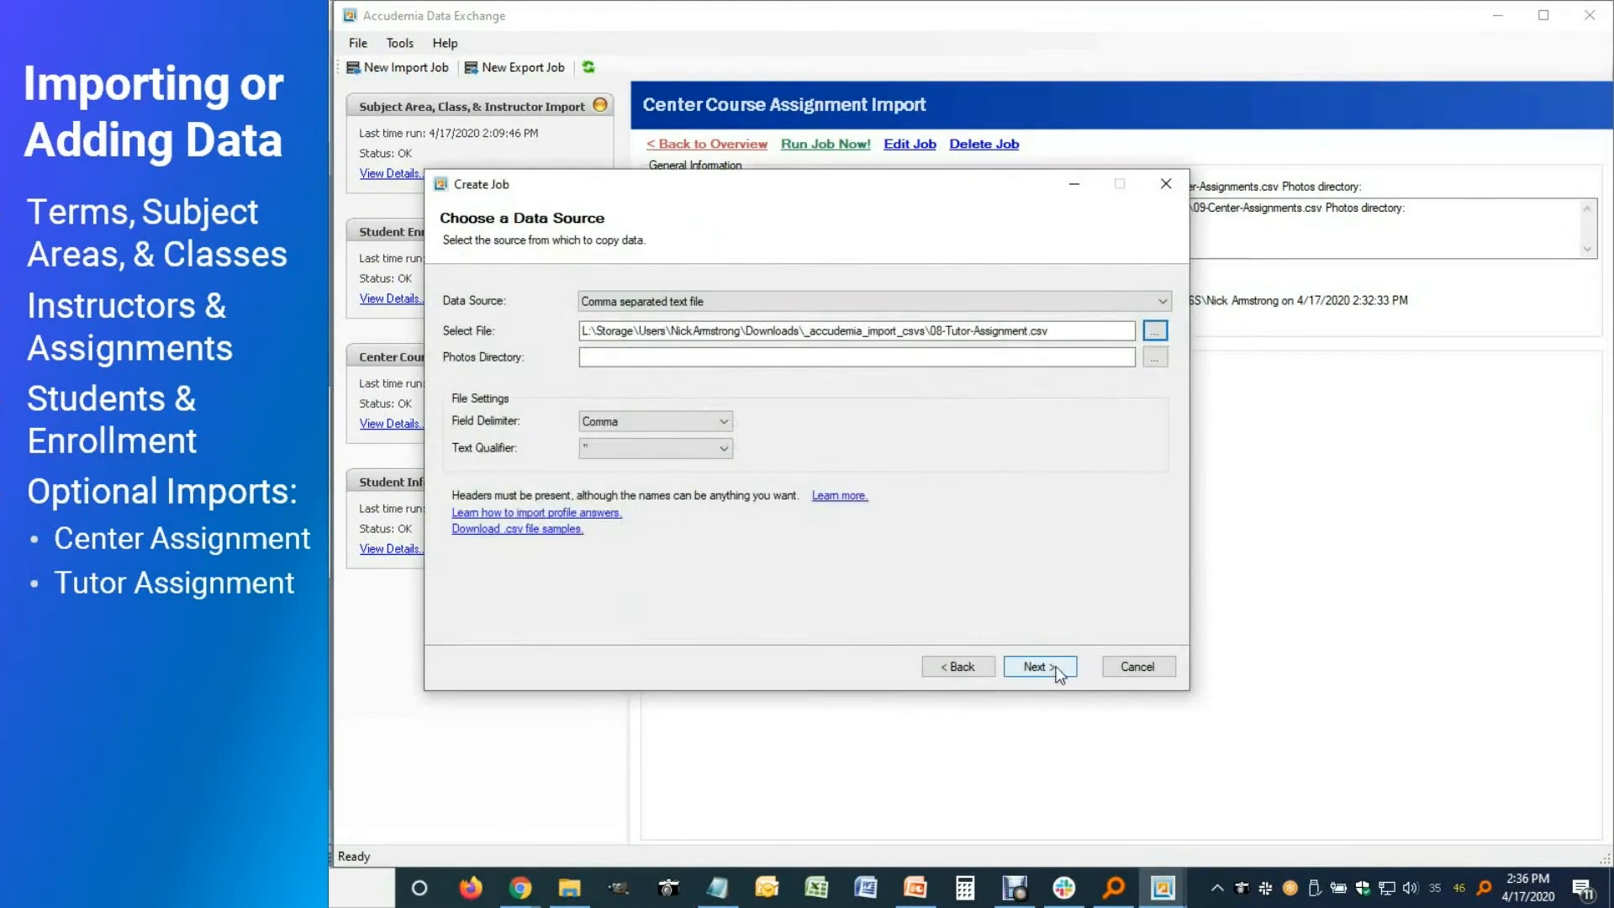
pyautogui.click(1037, 667)
# Map TUTOR_ID, TUTOR_FIRST and TUTOR_LAST to the tutor's user ID, first and last name
pyautogui.click(1163, 353)
pyautogui.moveTo(1158, 489); pyautogui.dragTo(1159, 528)
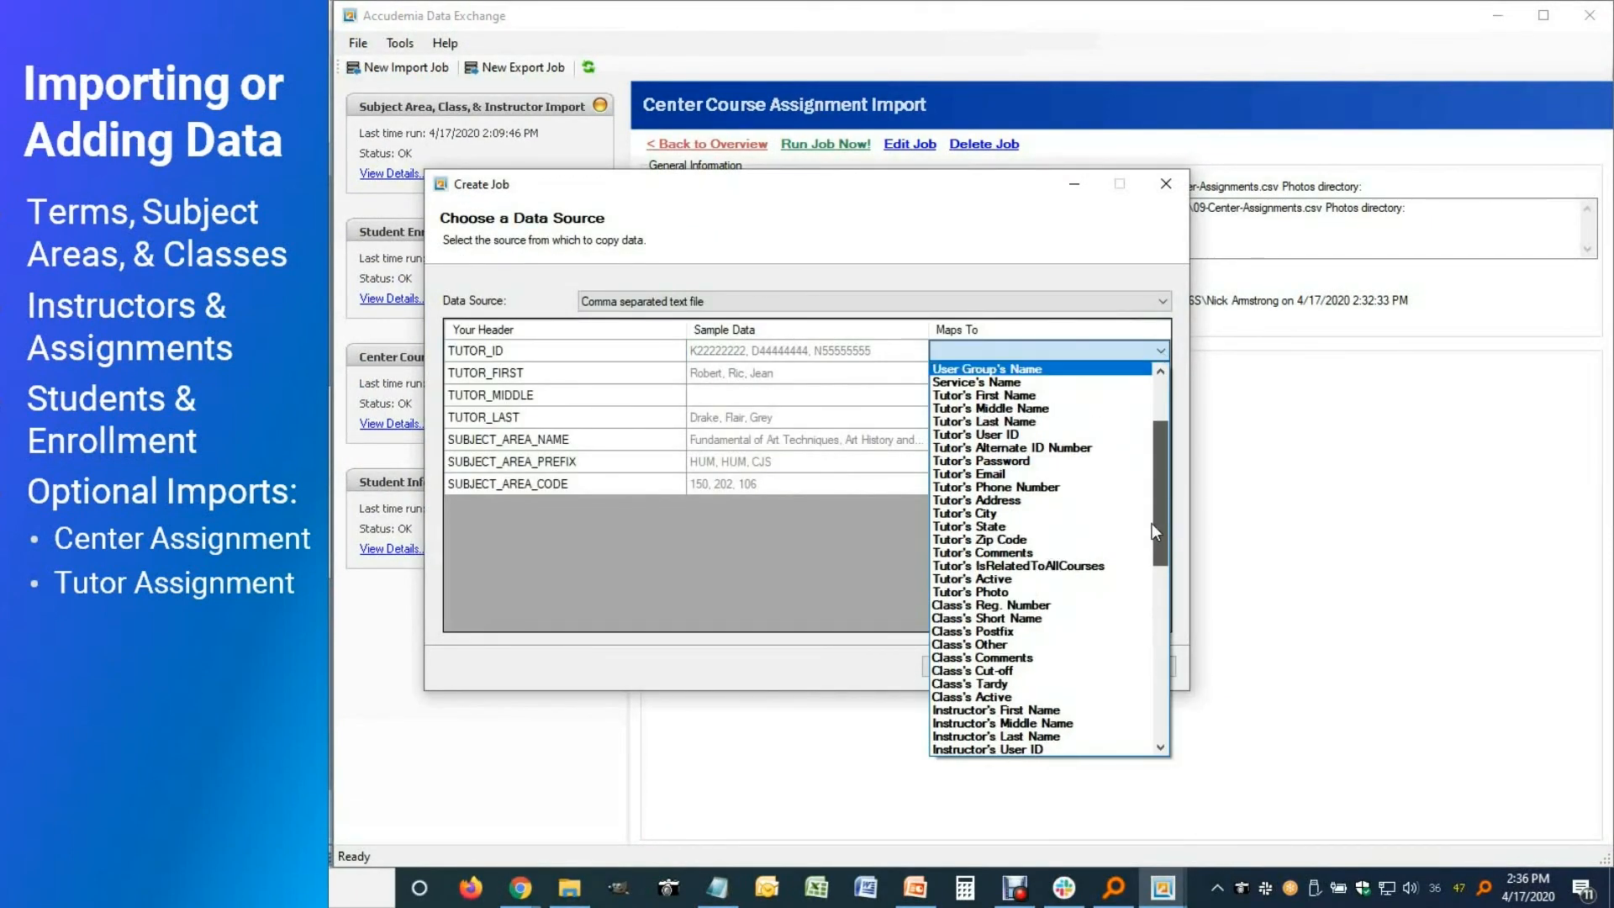
pyautogui.click(1127, 433)
pyautogui.click(1164, 373)
pyautogui.click(1127, 533)
pyautogui.click(1161, 417)
pyautogui.click(1029, 790)
# Map SUBJECT_AREA_NAME, SUBJECT_AREA_PREFIX and SUBJECT_AREA_CODE to the subject area's name, code prefix and code
pyautogui.click(1160, 440)
pyautogui.scroll(-5, 1043, 672)
pyautogui.click(992, 559)
pyautogui.click(1161, 461)
pyautogui.scroll(-4, 1153, 625)
pyautogui.click(1057, 787)
pyautogui.click(1161, 484)
pyautogui.moveTo(1157, 683); pyautogui.dragTo(1155, 770)
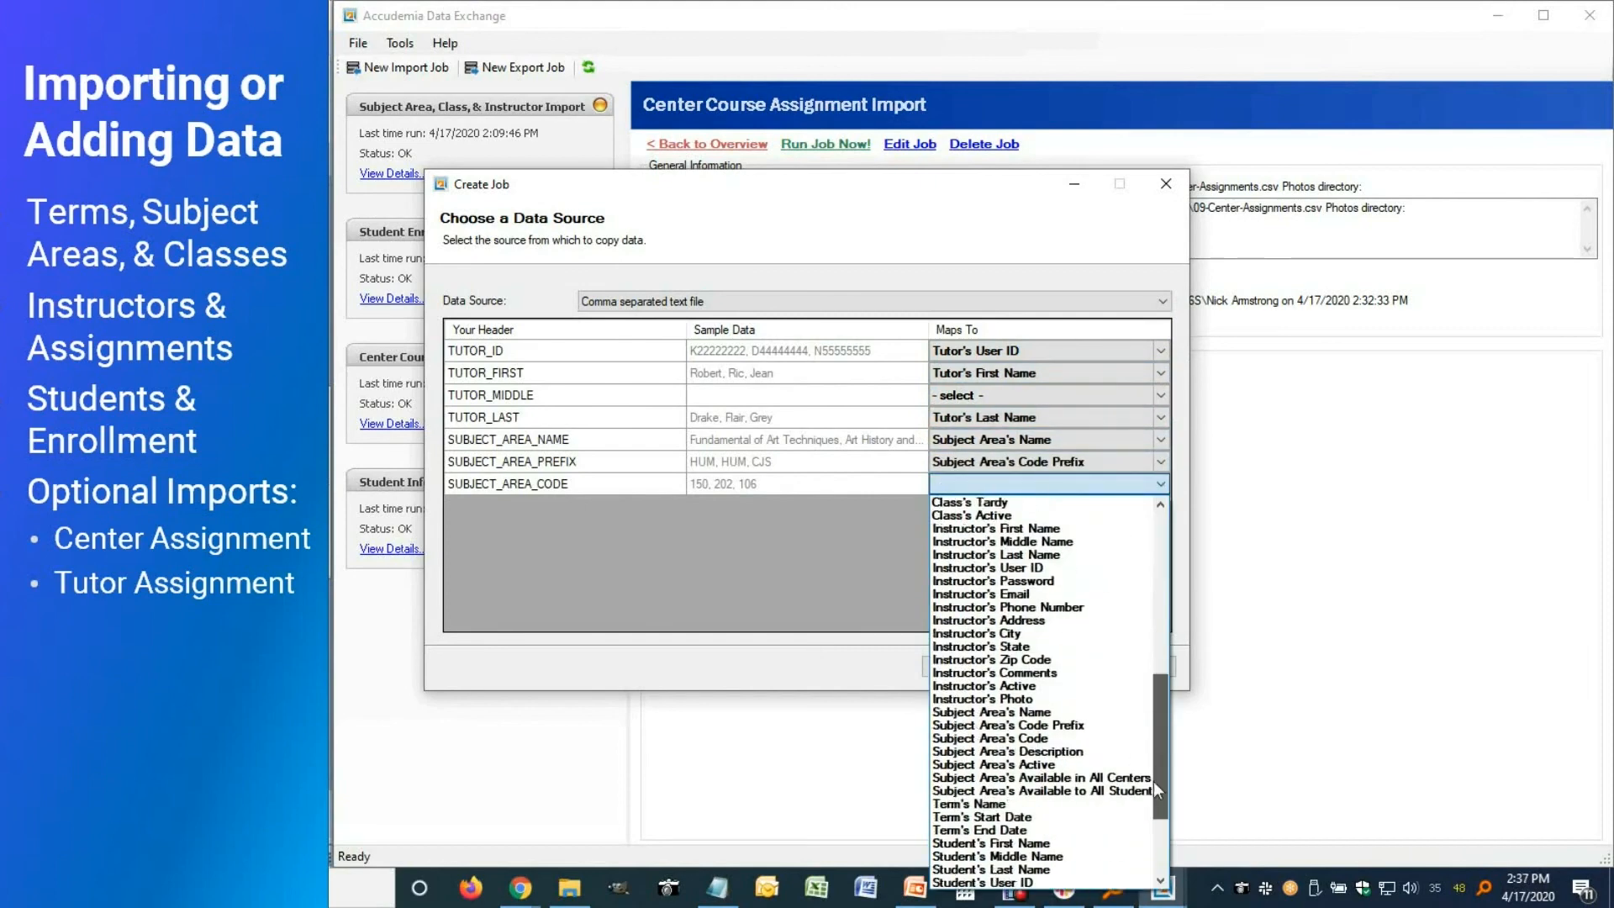
pyautogui.click(1009, 768)
# Set the import behavior to overwrite current tutor assignments
pyautogui.click(1039, 667)
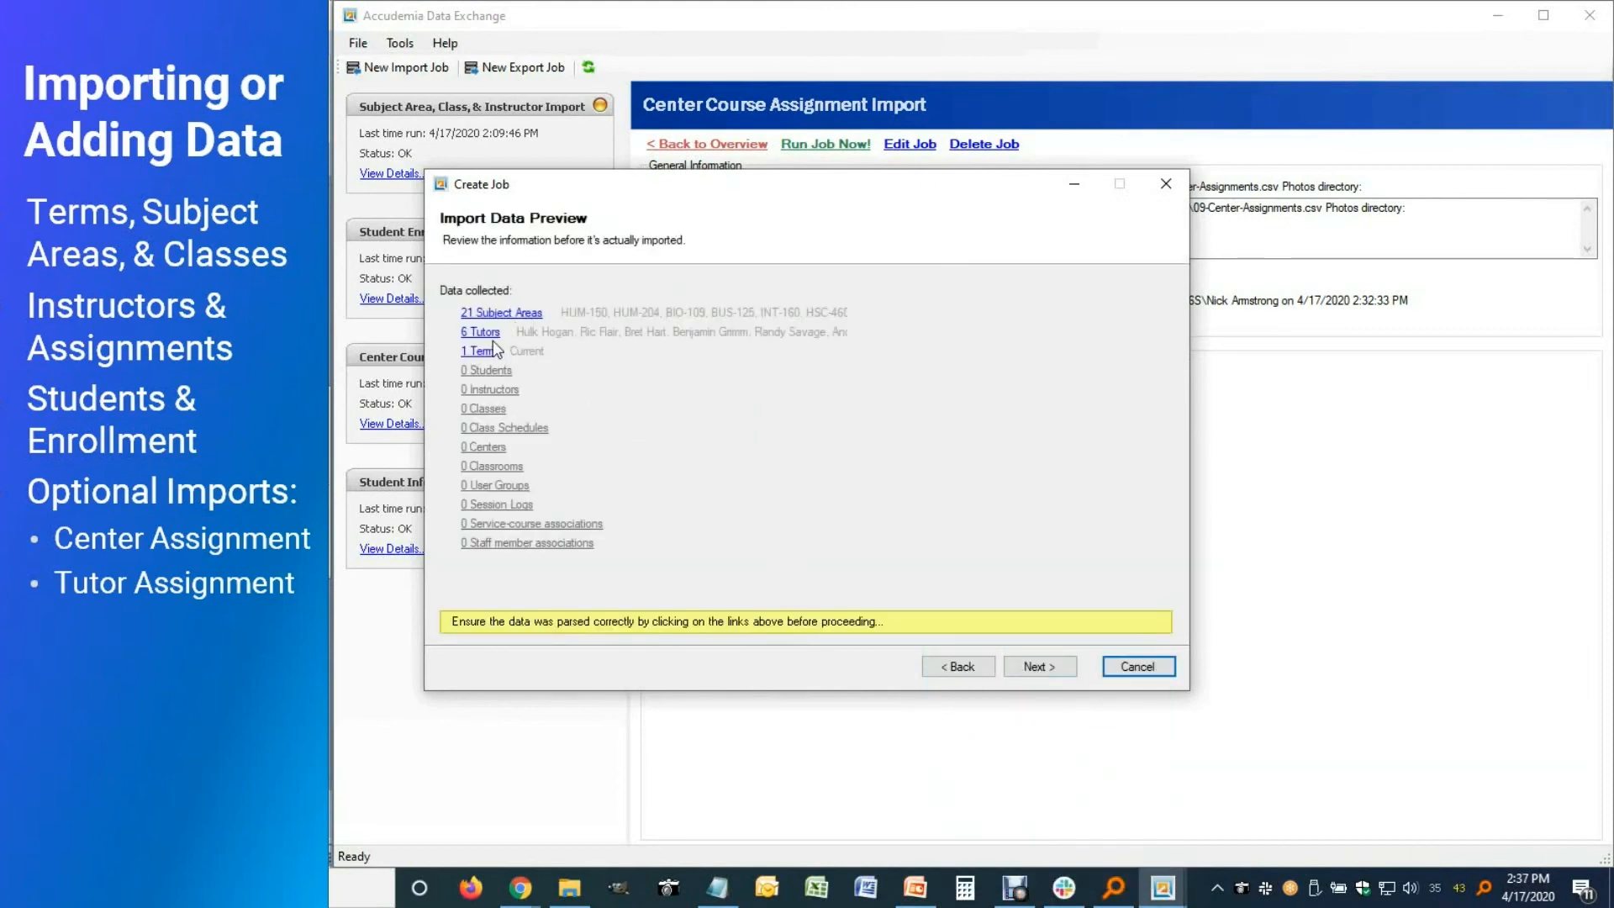
pyautogui.click(1017, 668)
pyautogui.click(548, 286)
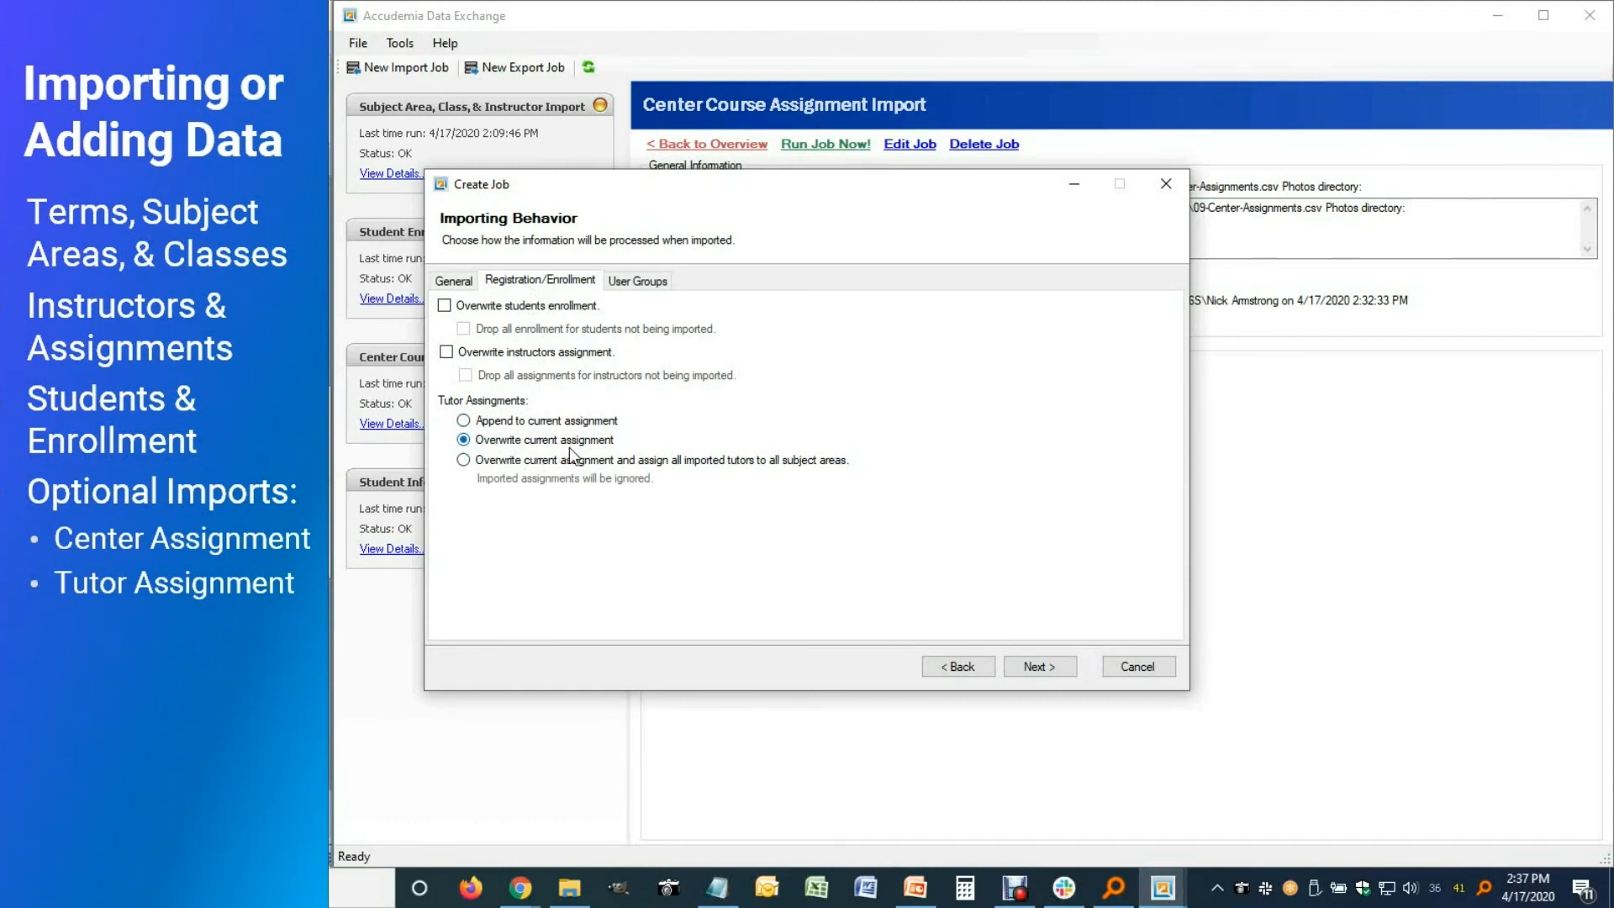
pyautogui.click(464, 462)
pyautogui.click(464, 440)
# Name the job 'Tutor Assignment Import' and finish creating it
pyautogui.click(1031, 666)
pyautogui.click(712, 296)
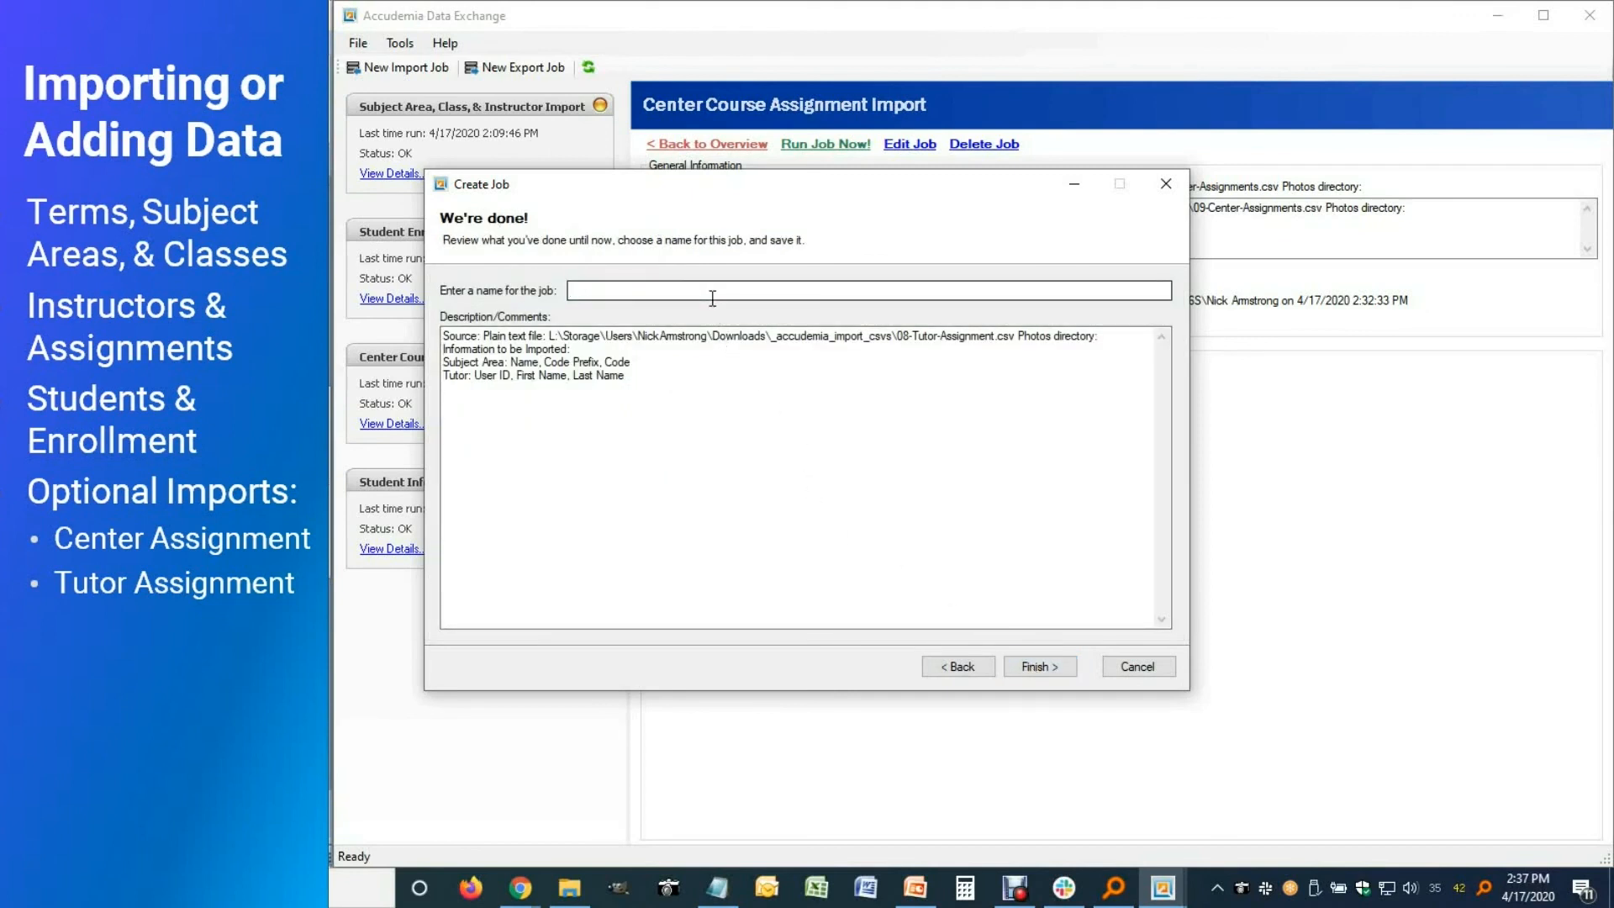
pyautogui.write('Tutor Assignment Import')
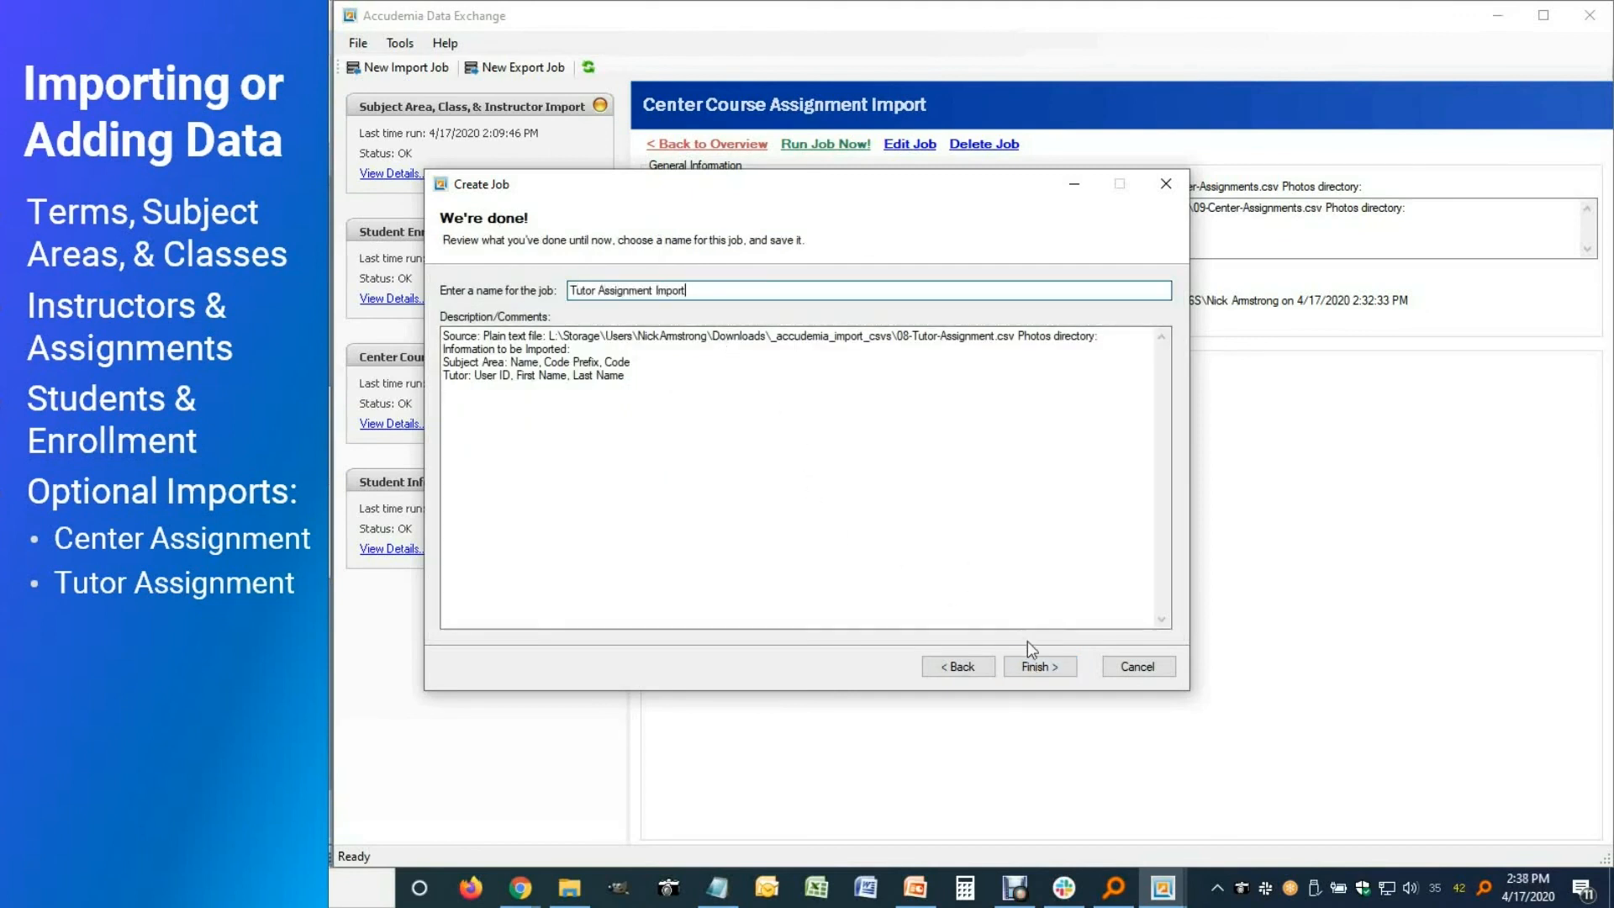
pyautogui.click(1043, 664)
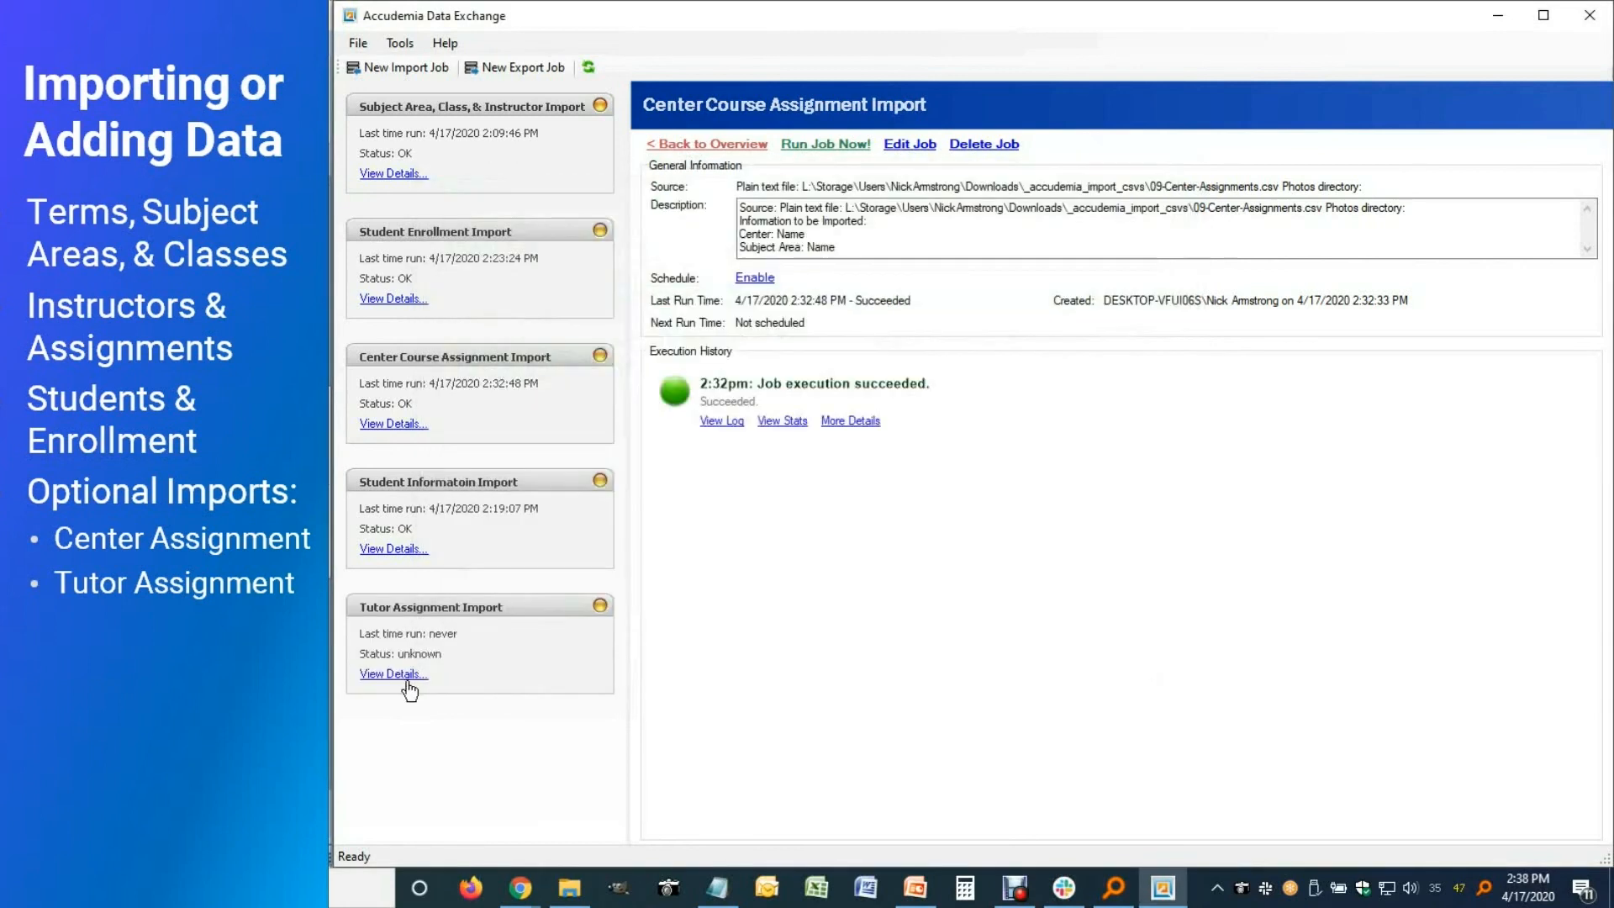
# Run the Tutor Assignment Import job now, then minimize windows to return to Accudemia
pyautogui.click(411, 679)
pyautogui.click(826, 148)
pyautogui.click(828, 519)
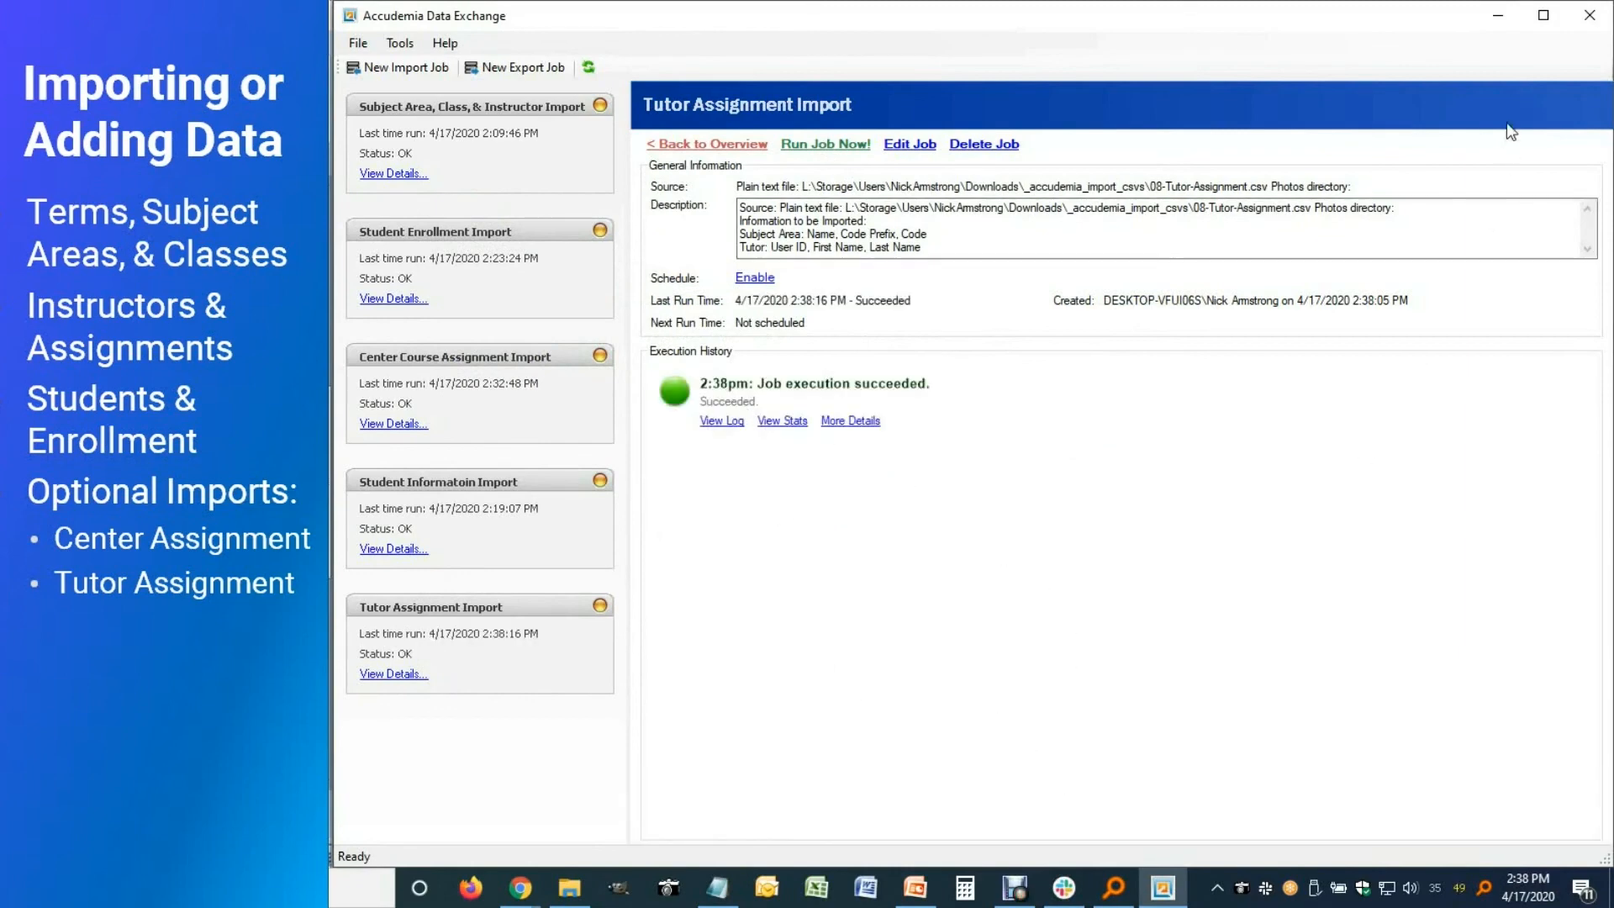
pyautogui.click(1497, 17)
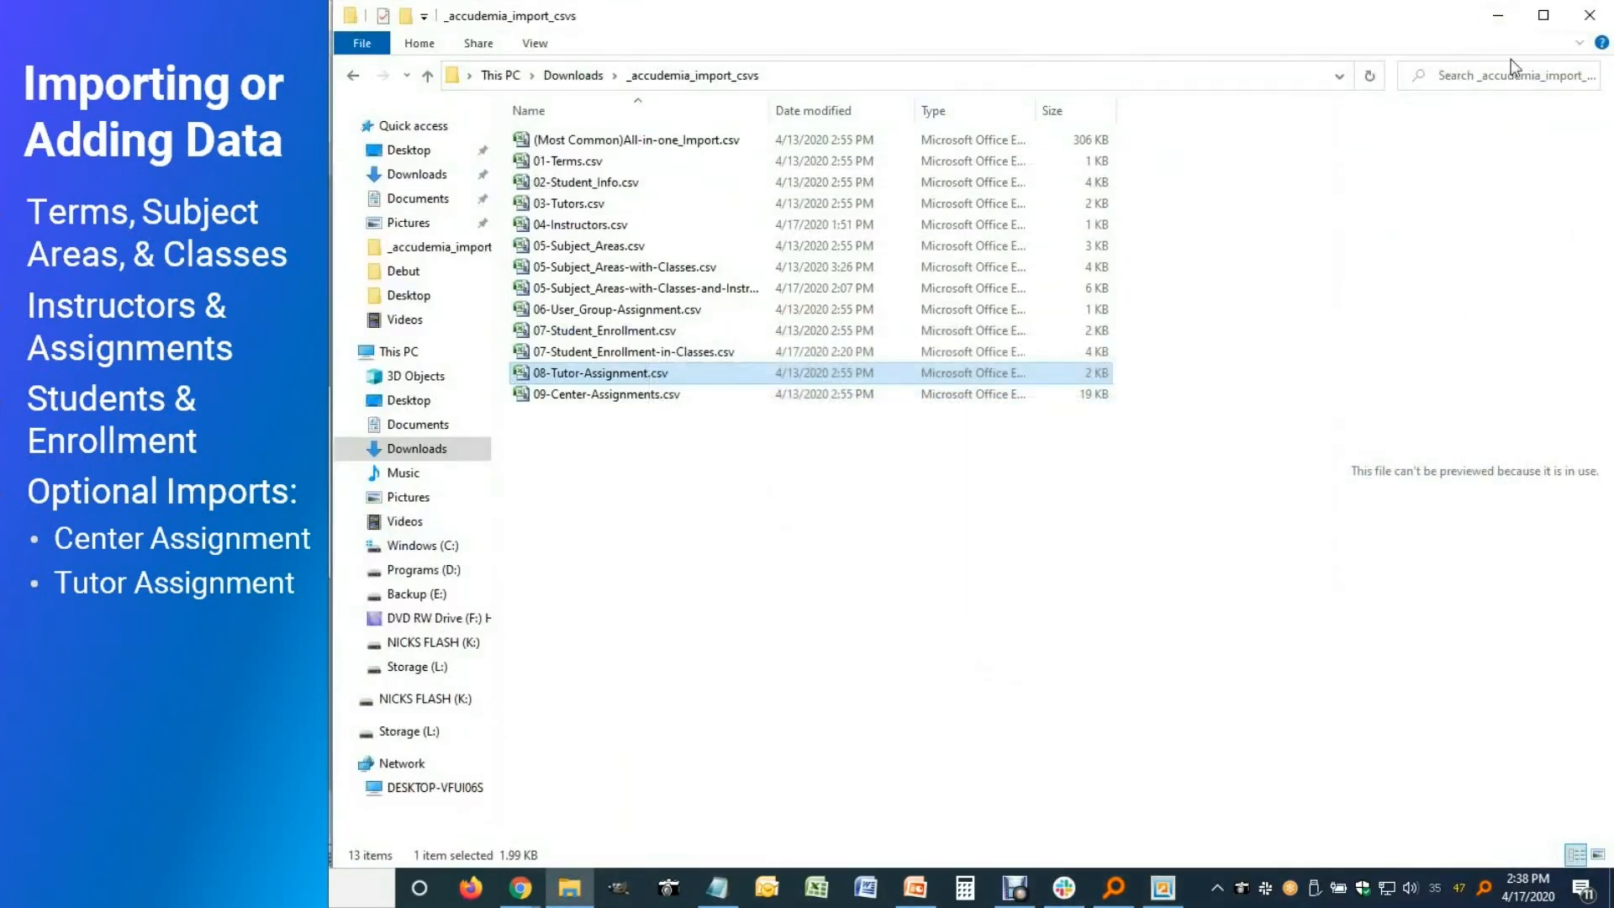
pyautogui.click(1497, 15)
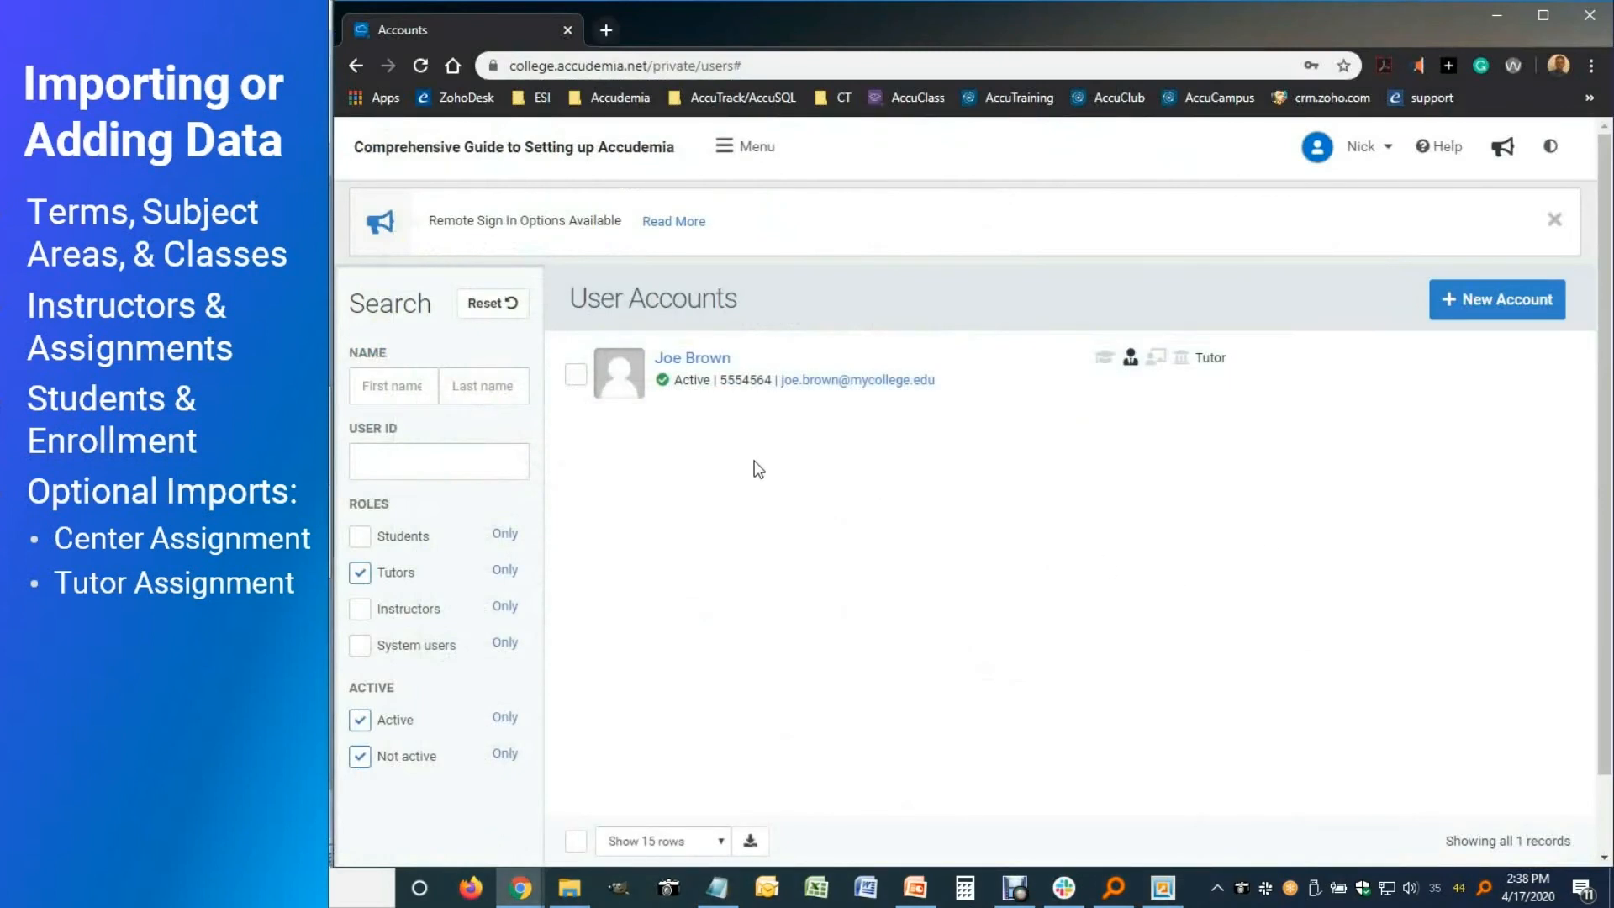
# List only tutors and view one imported tutor's Spring 2020 subject-area assignments
pyautogui.click(505, 571)
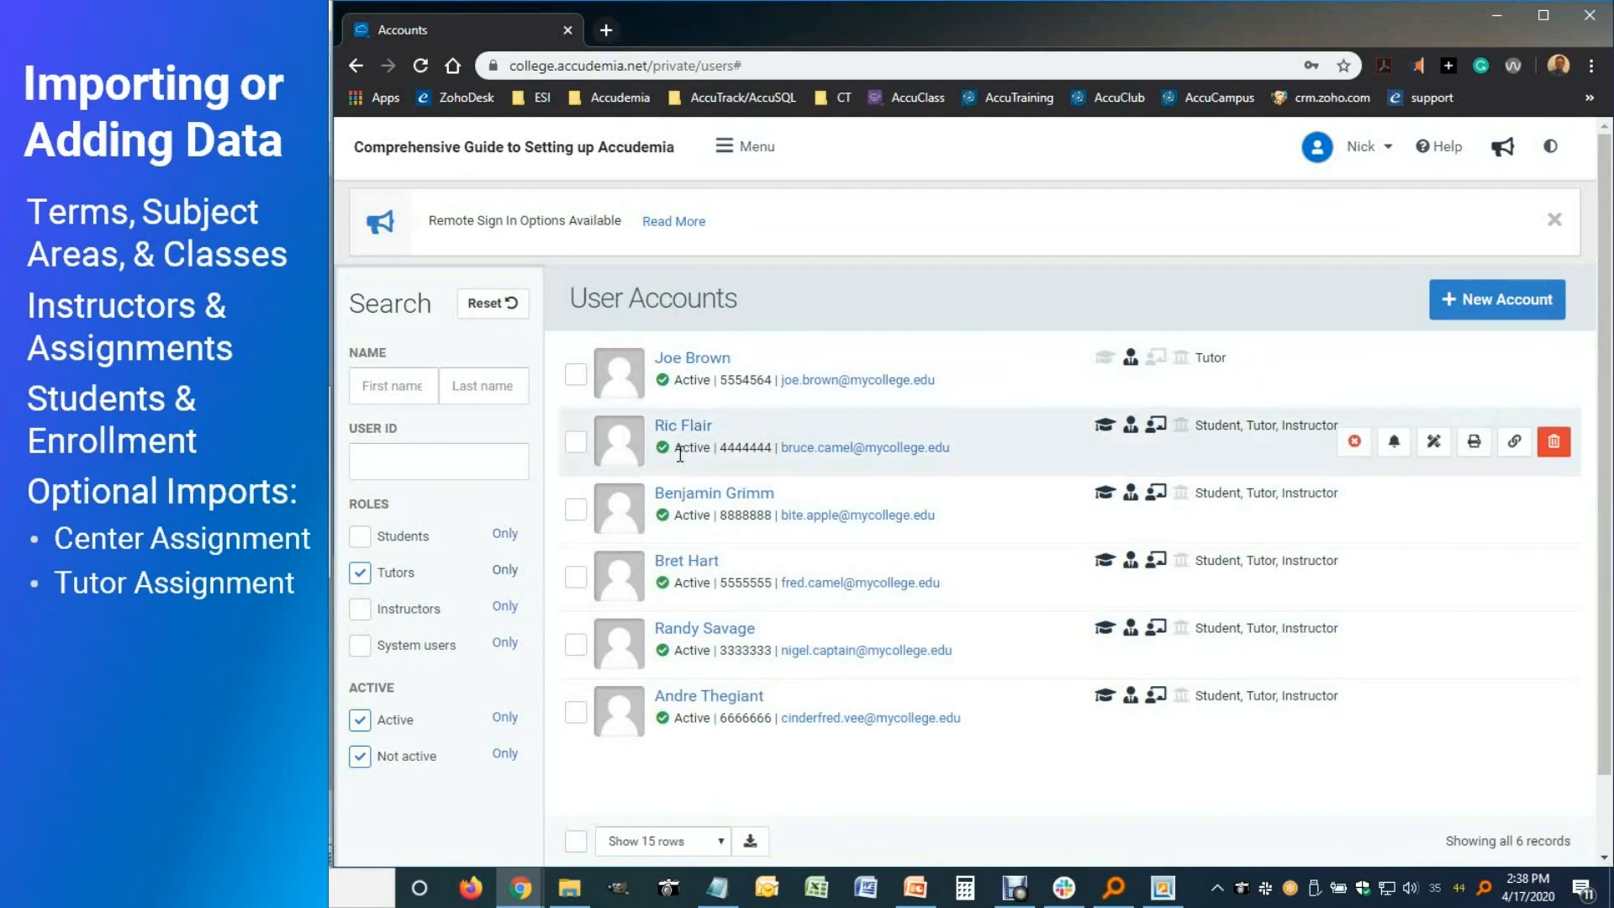
pyautogui.click(683, 425)
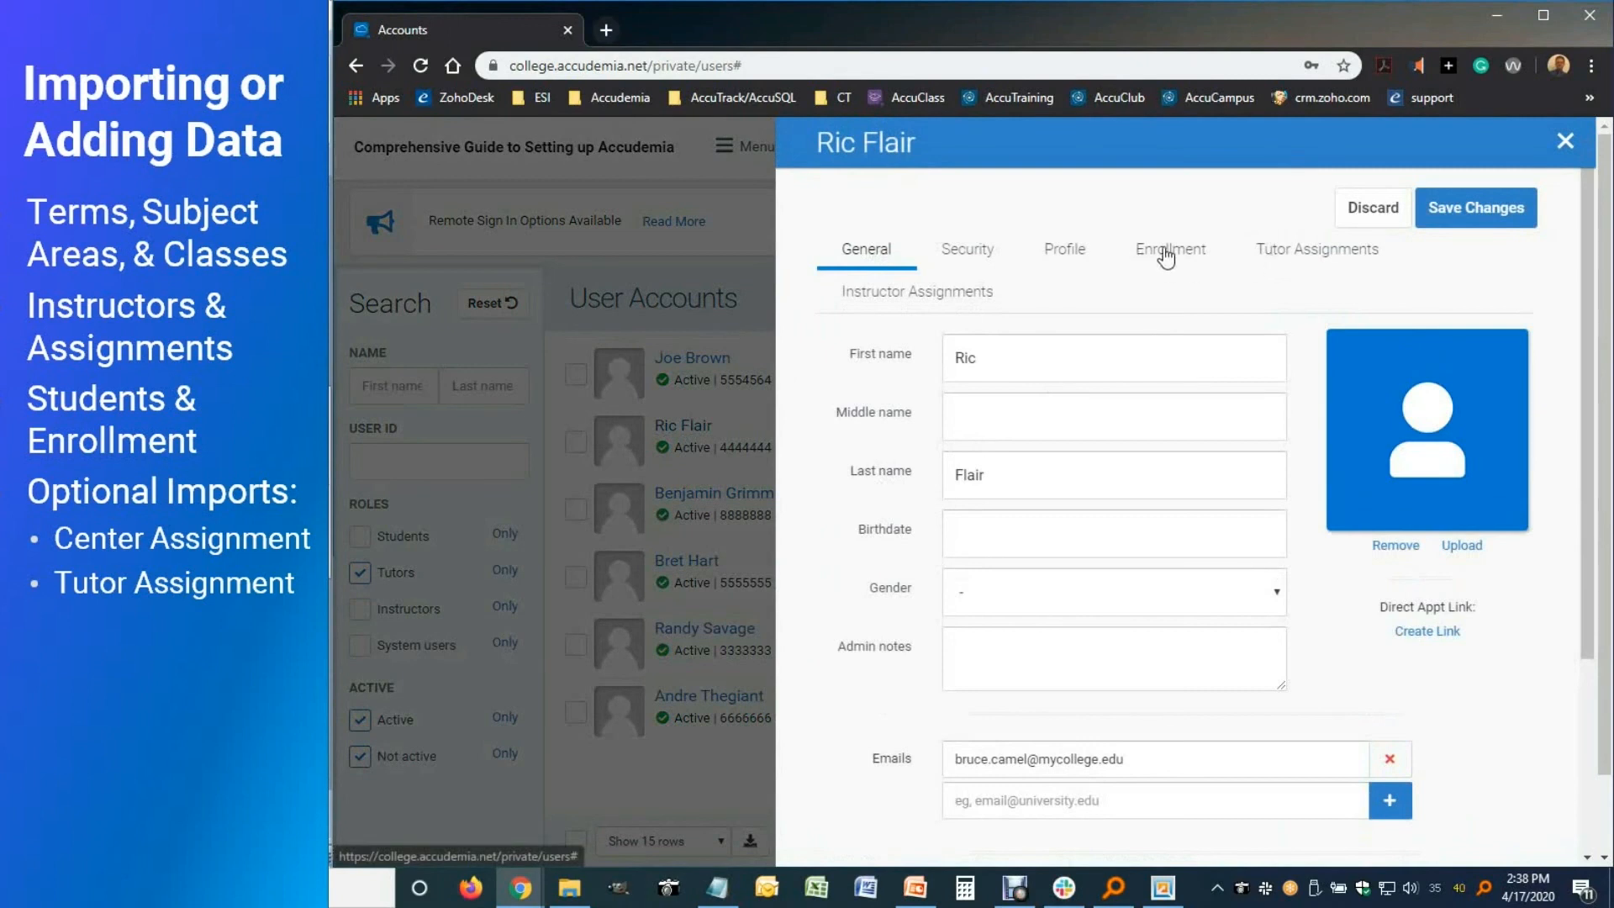
pyautogui.click(1307, 259)
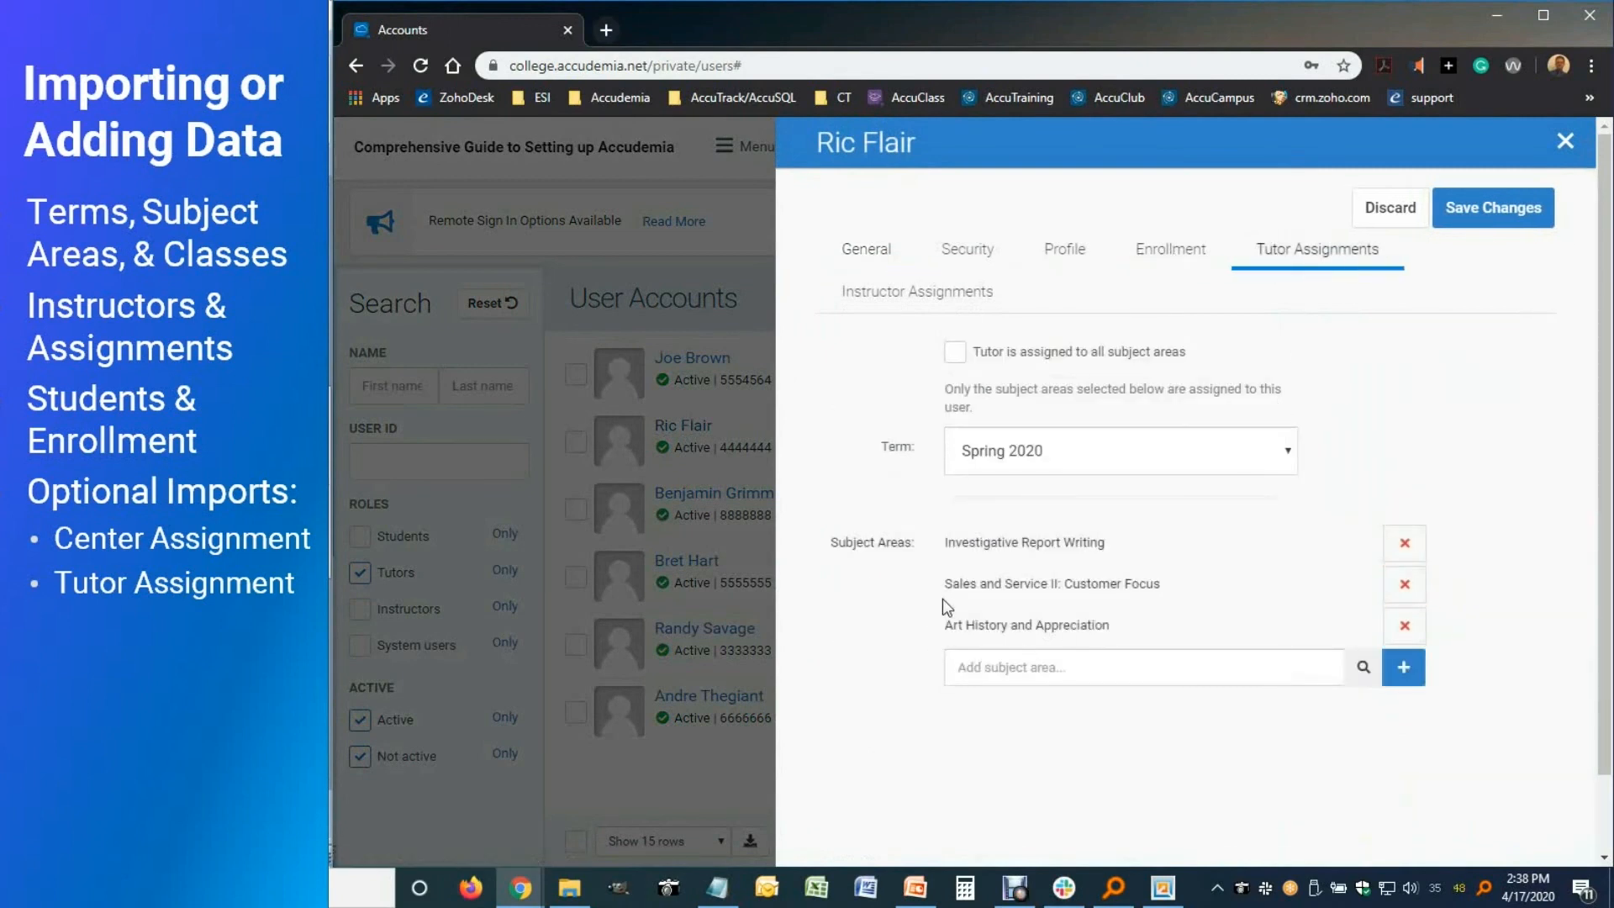